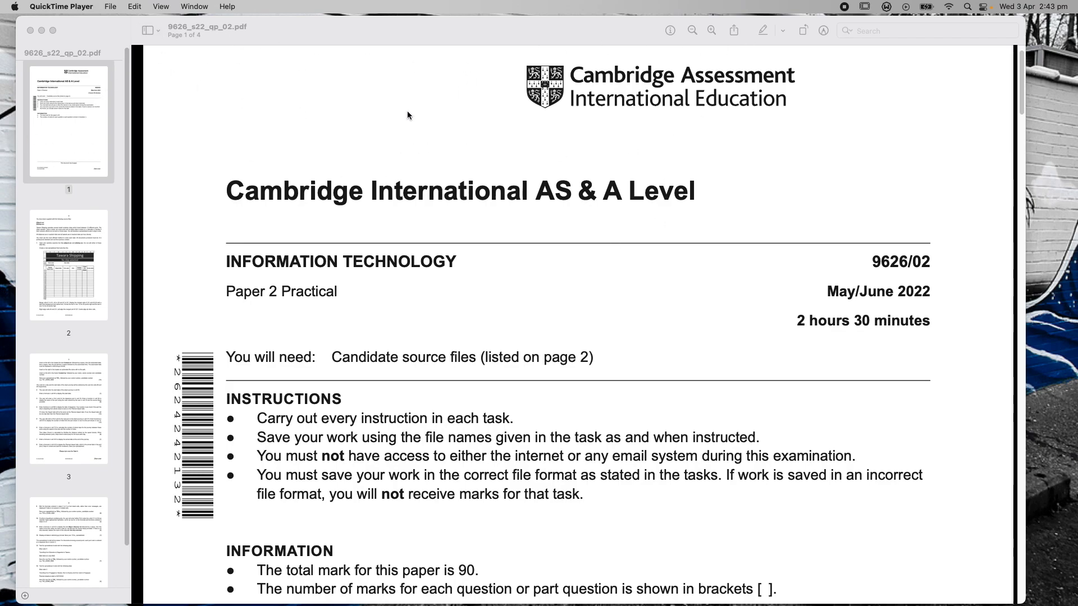
Bring the May / June 2022 exam files folder window over the 9626/02 exam paper
mouse_move(1025, 93)
mouse_down()
mouse_move(1051, 341)
mouse_move(1051, 556)
mouse_move(1044, 94)
mouse_up()
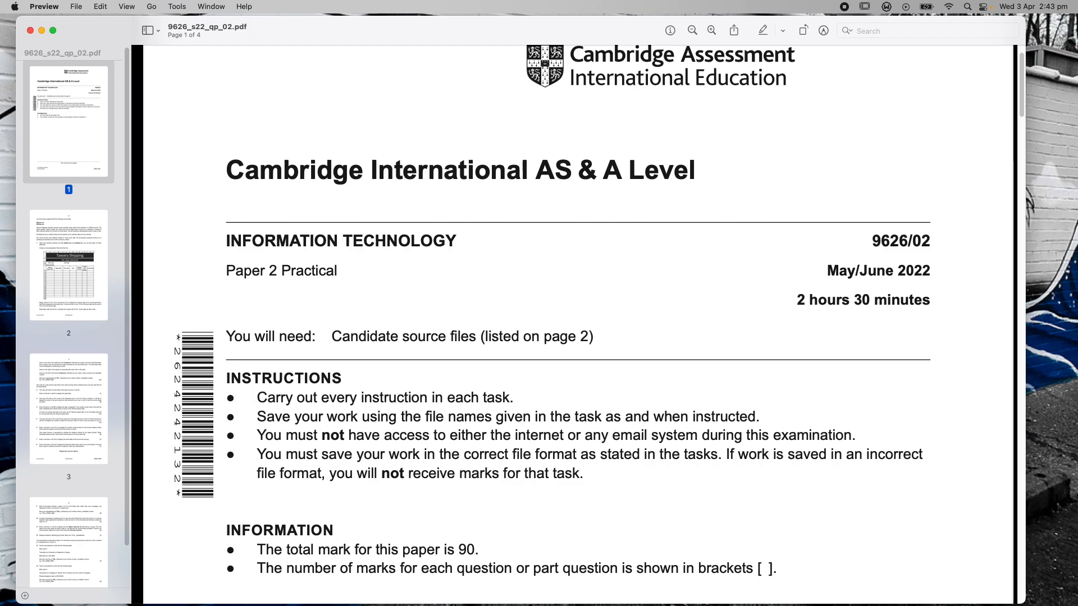
drag(1077, 96, 559, 103)
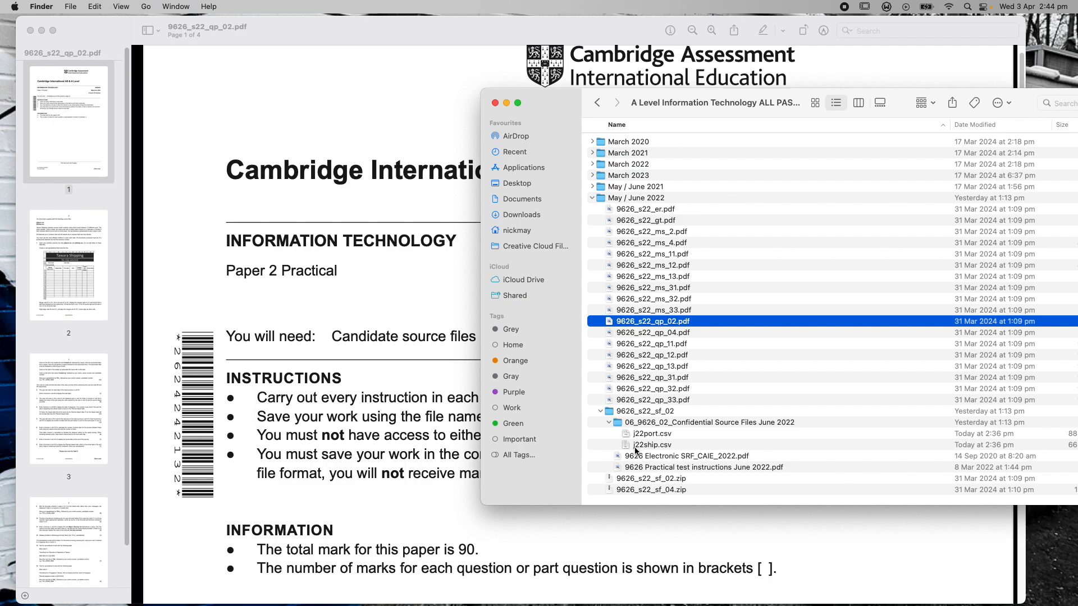
Close the folder window to reveal the 9626/02 Paper 2 cover page in full
click(494, 104)
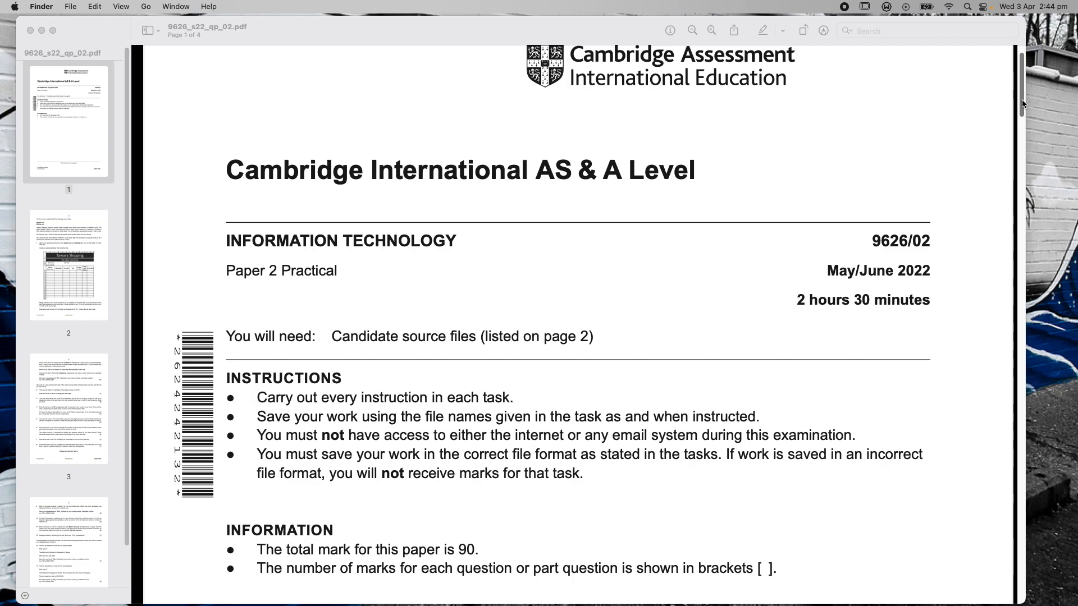
drag(1022, 102, 1042, 94)
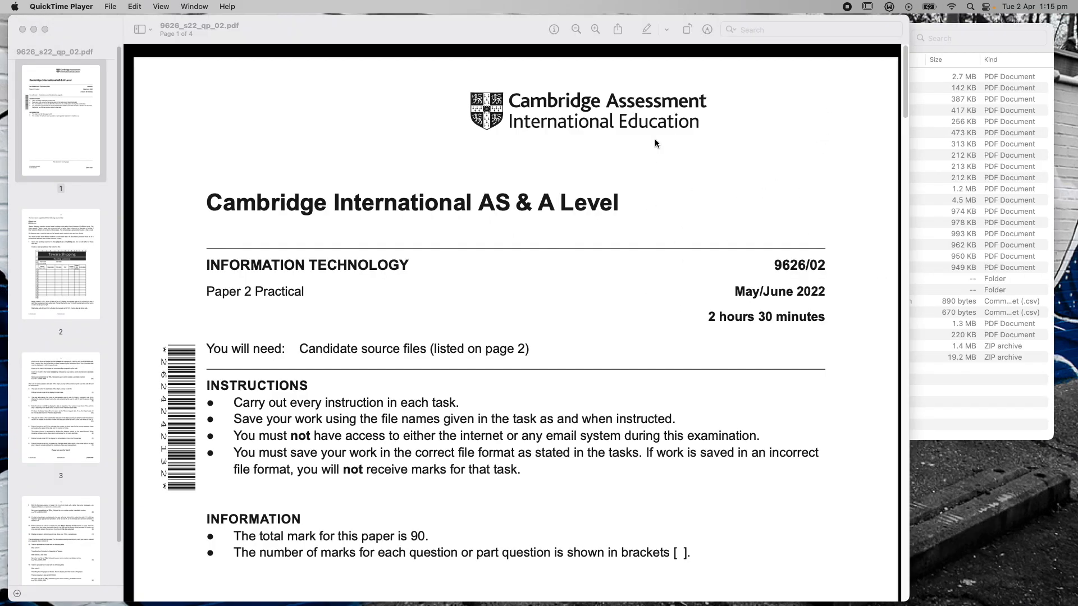
drag(904, 100, 899, 71)
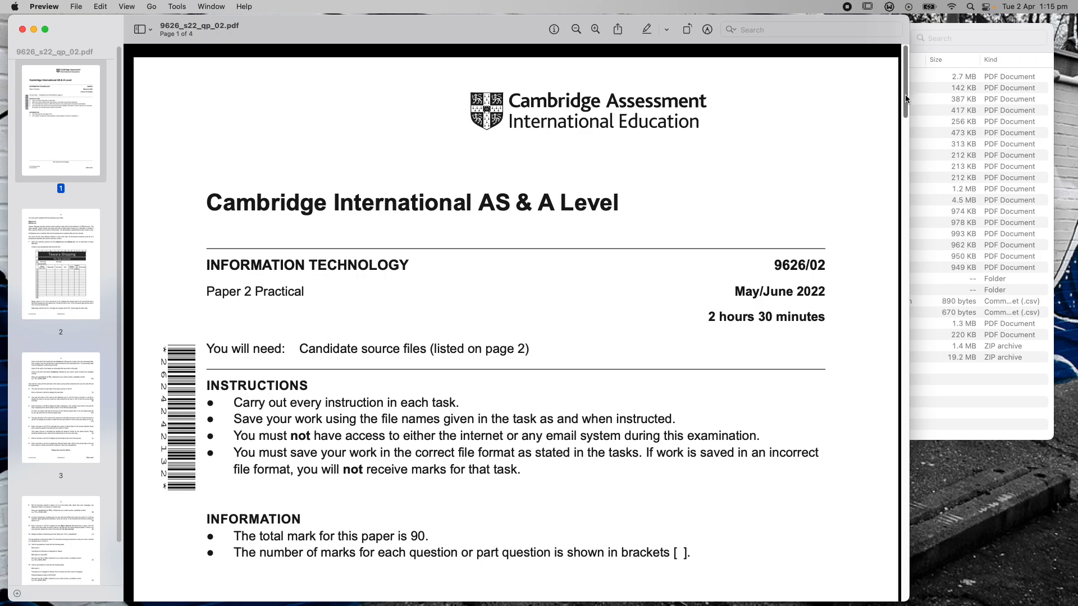
drag(904, 96, 906, 98)
drag(905, 63, 906, 71)
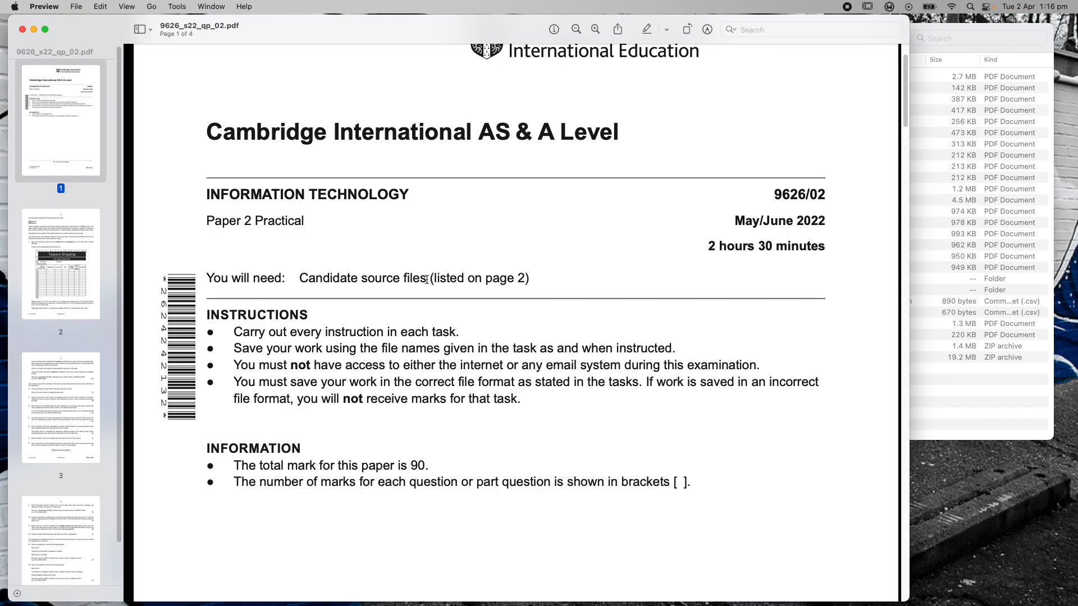
Bring the May / June 2022 folder forward and select the j22port.csv and j22ship.csv source files
click(971, 30)
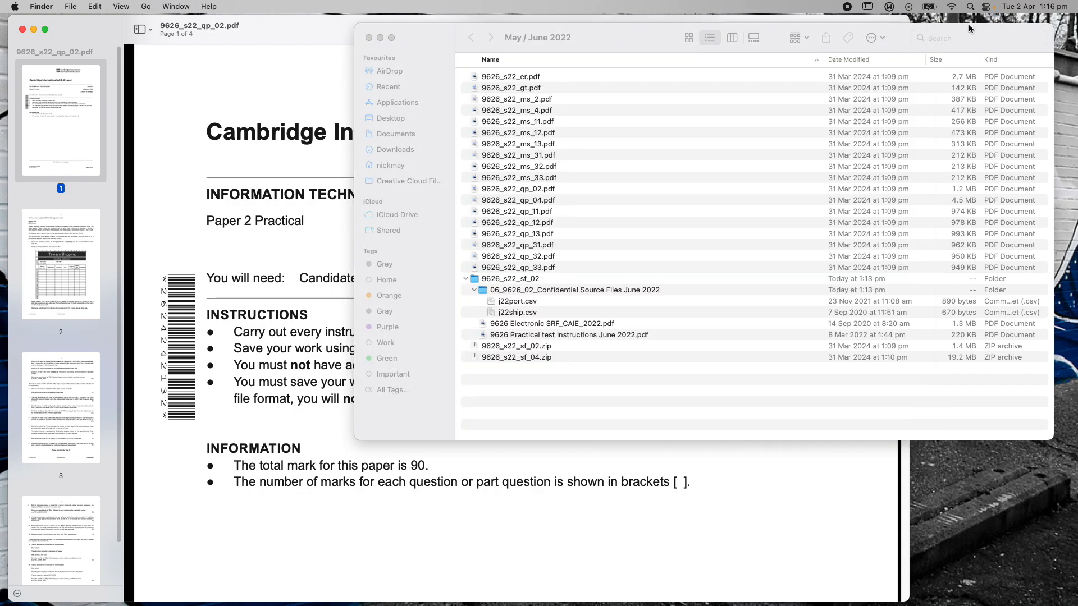
click(520, 304)
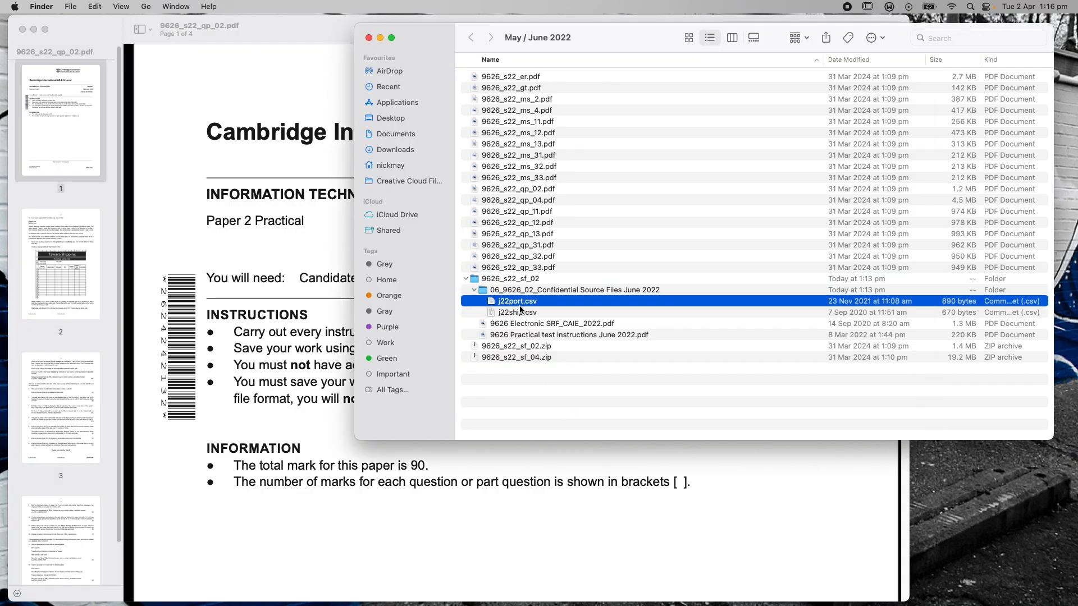
click(521, 312)
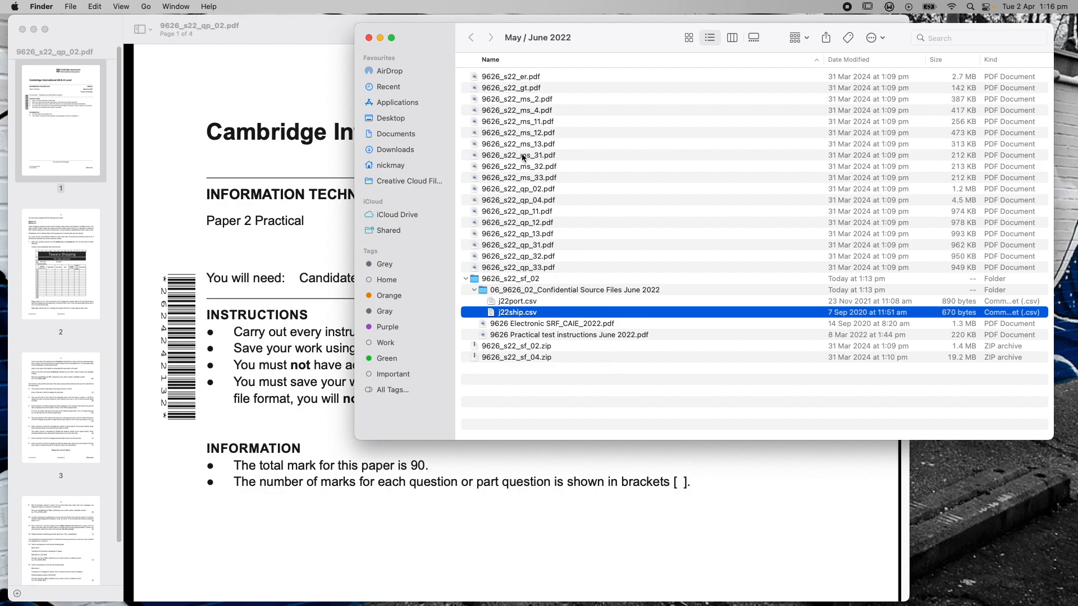
click(523, 302)
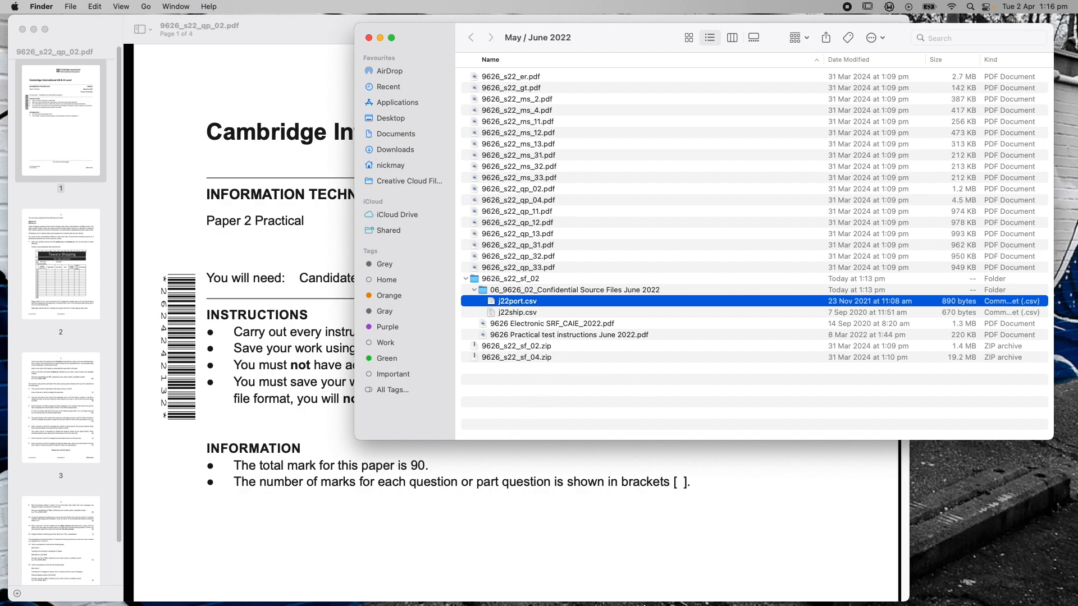
mouse_move(647, 603)
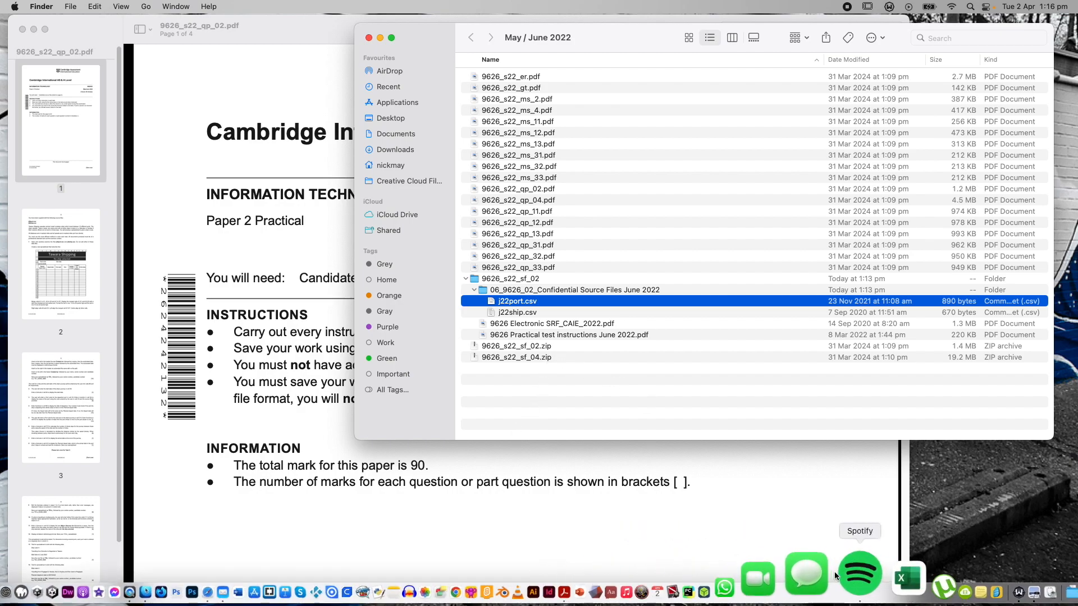
Bring the exam paper forward and scroll to page 2's Tawara Shipping task description
click(808, 500)
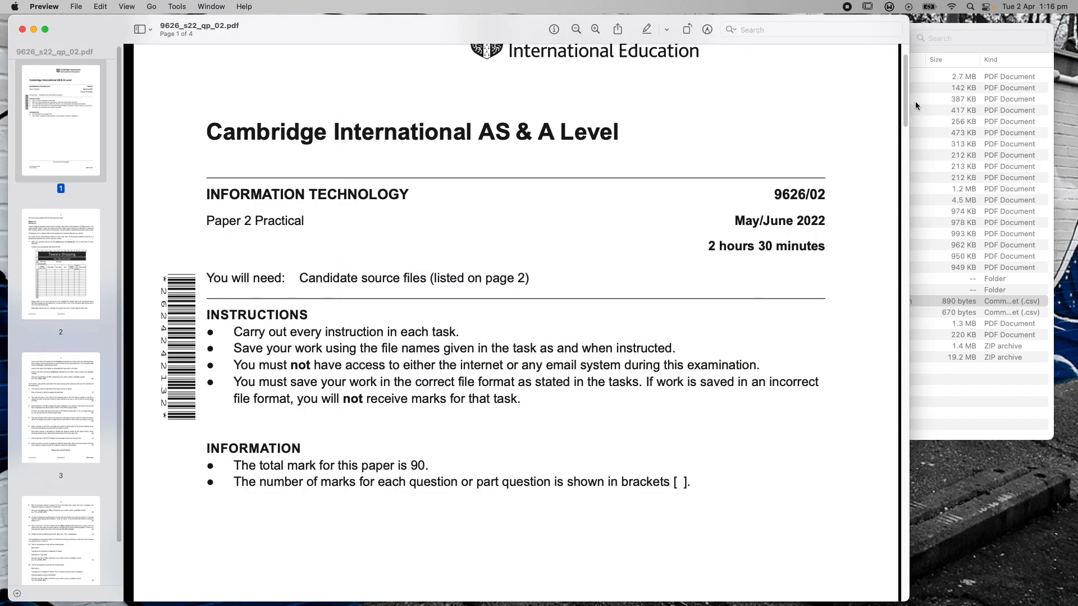
drag(904, 102, 919, 244)
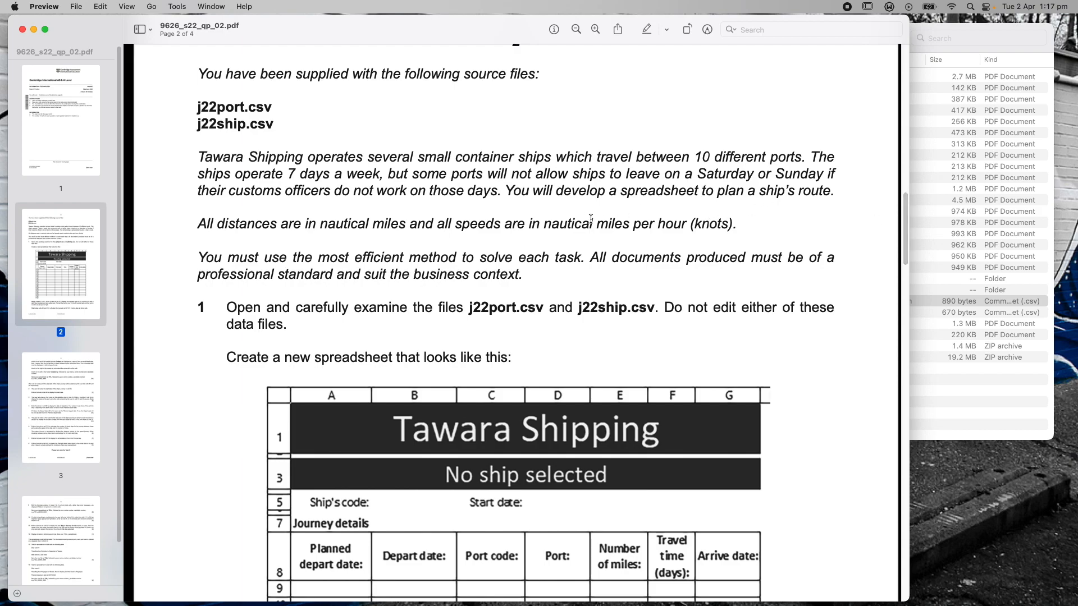
Review page 2's spreadsheet layout, then bring the folder with j22port.csv and j22ship.csv forward
drag(620, 191, 701, 191)
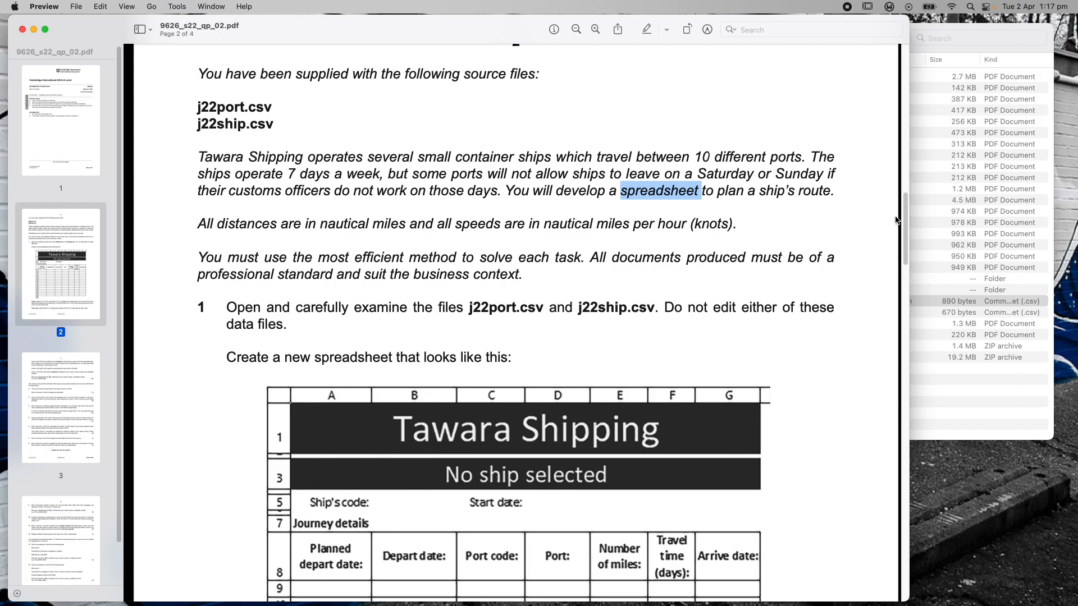
scroll(905, 217, down, 2)
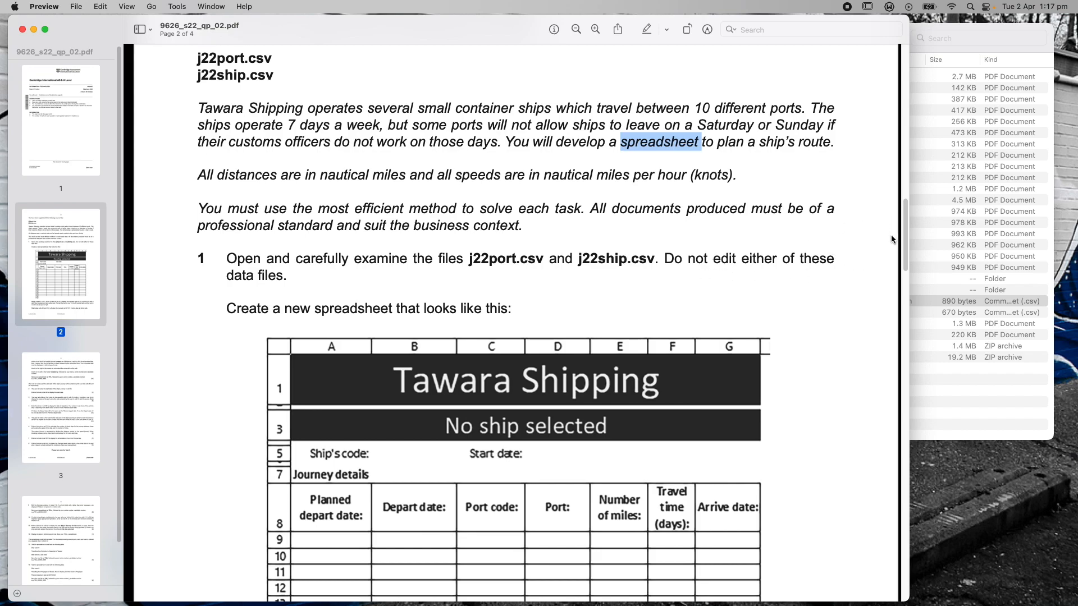
drag(902, 234, 908, 264)
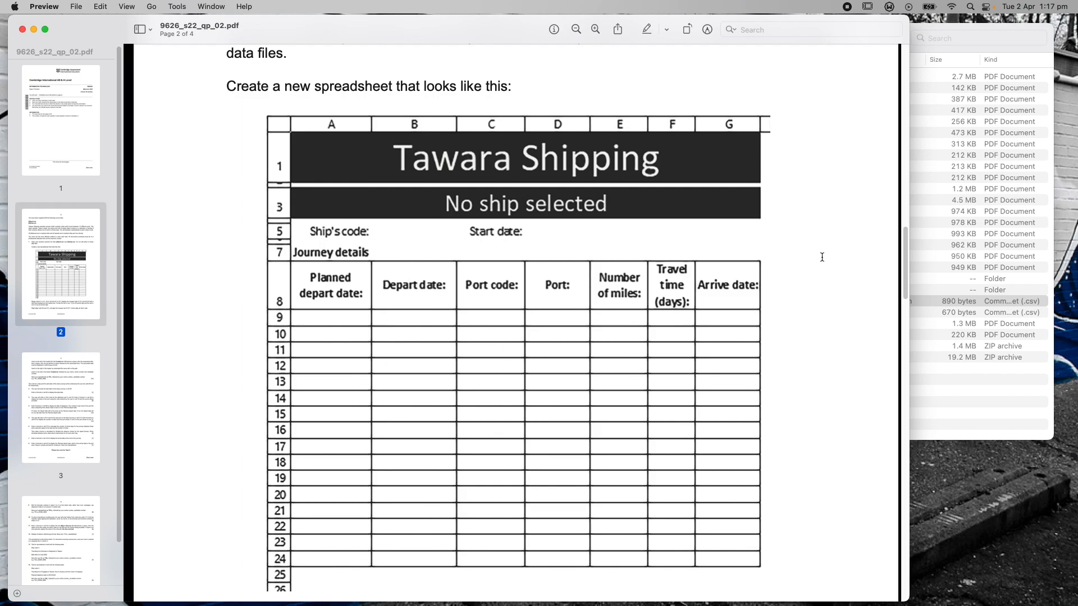
scroll(906, 263, up, 3)
click(932, 301)
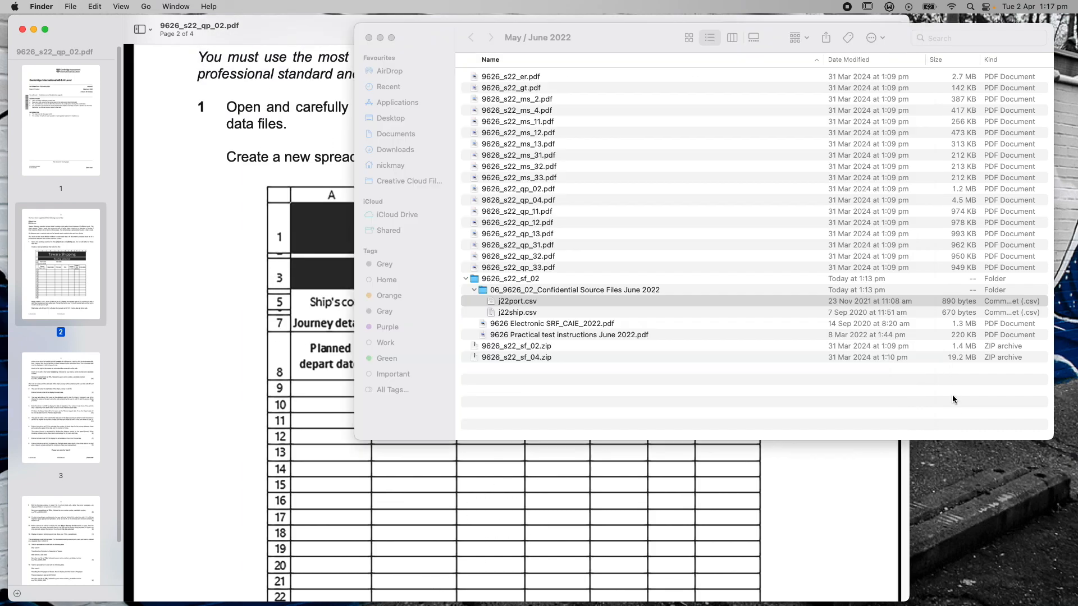
Open both j22port.csv and j22ship.csv in Microsoft Excel
shift+click(511, 314)
right_click(512, 313)
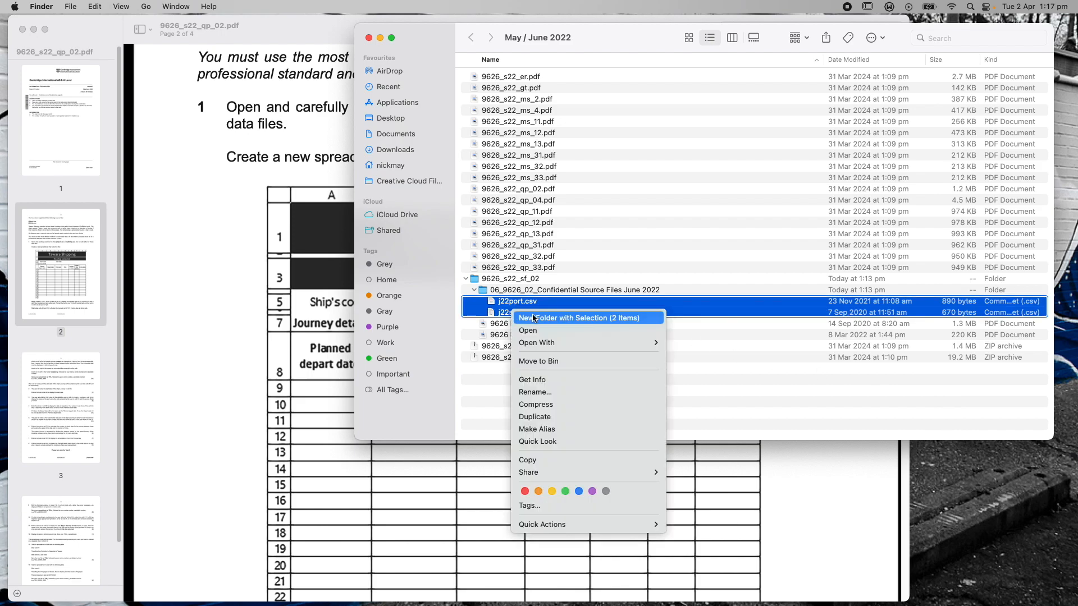
mouse_move(578, 343)
click(717, 343)
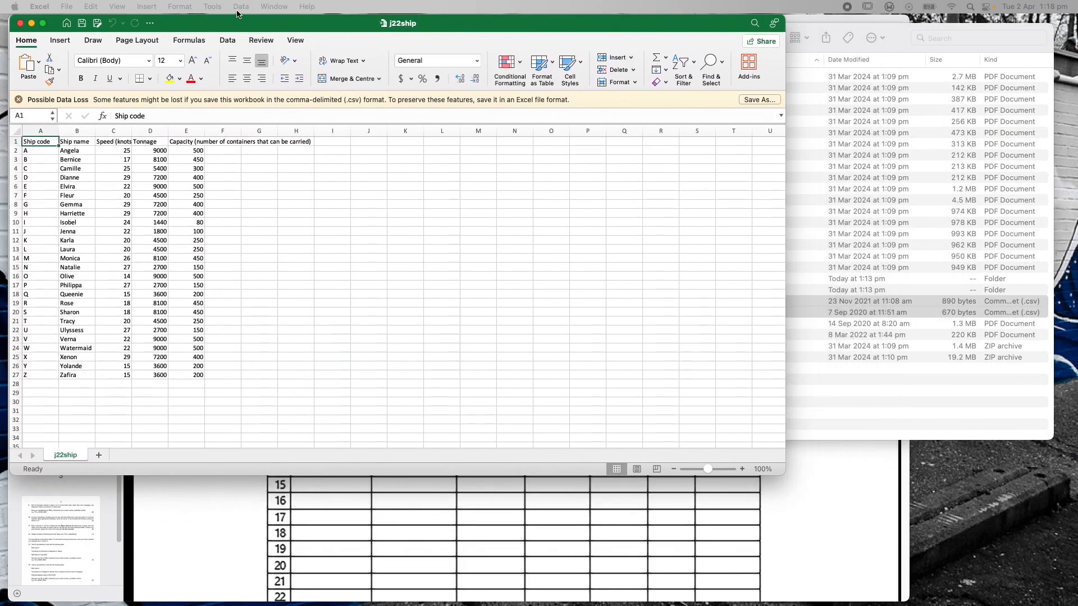
Enlarge the j22ship window, zoom it to 150%, and move j22port onto this screen
drag(784, 475, 1044, 572)
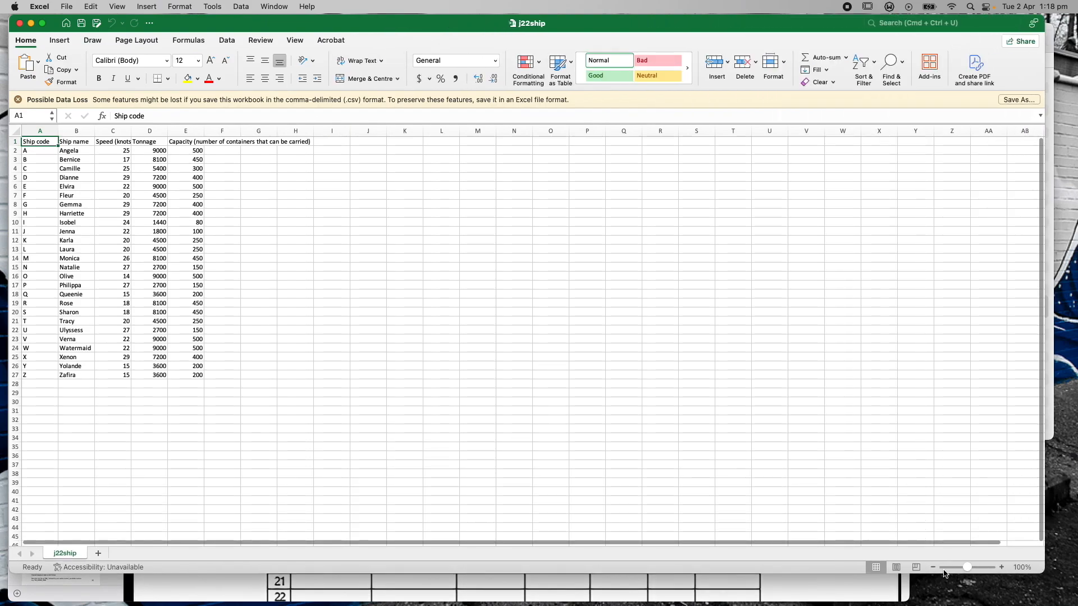
click(1002, 567)
click(1002, 568)
click(1002, 568)
click(1003, 567)
click(1002, 567)
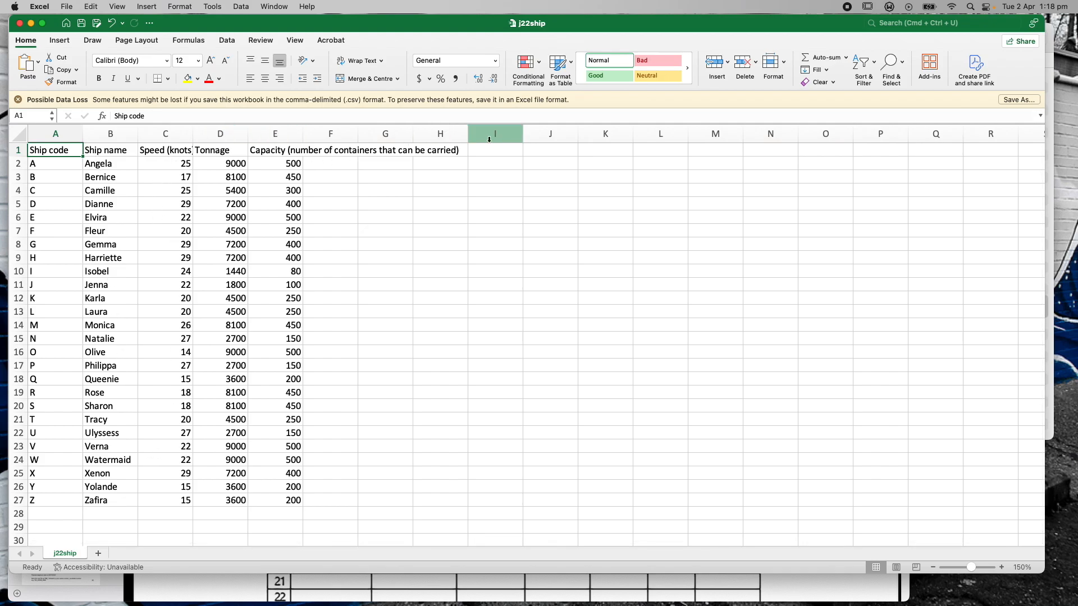
drag(1075, 109, 362, 33)
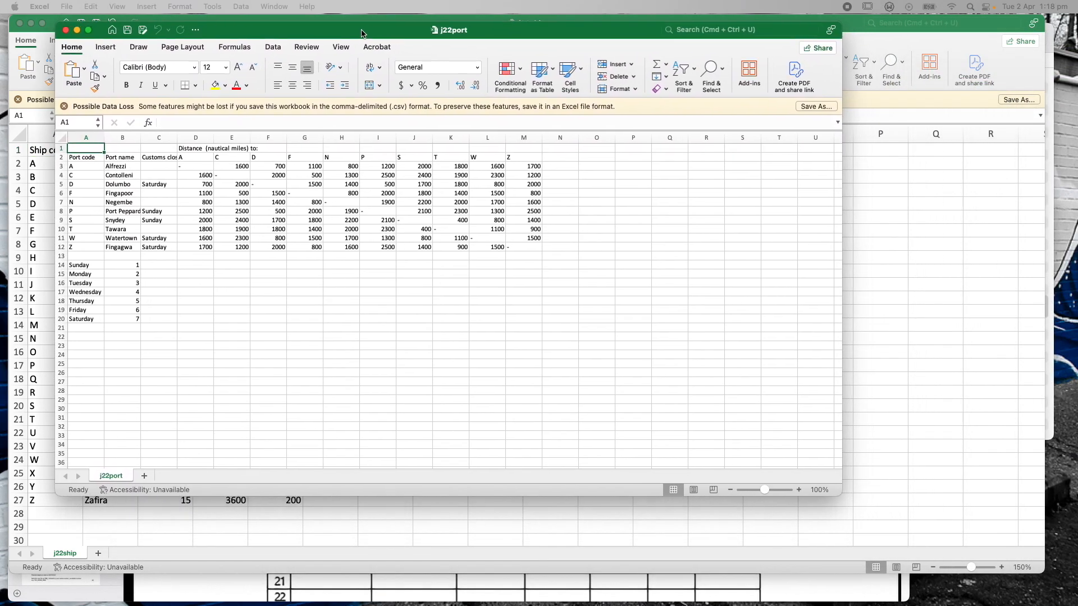
Enlarge the j22port window and zoom its sheet to about 170%
drag(839, 493, 1072, 592)
click(1028, 588)
click(1029, 588)
click(1029, 588)
click(1028, 588)
click(1029, 588)
click(1028, 587)
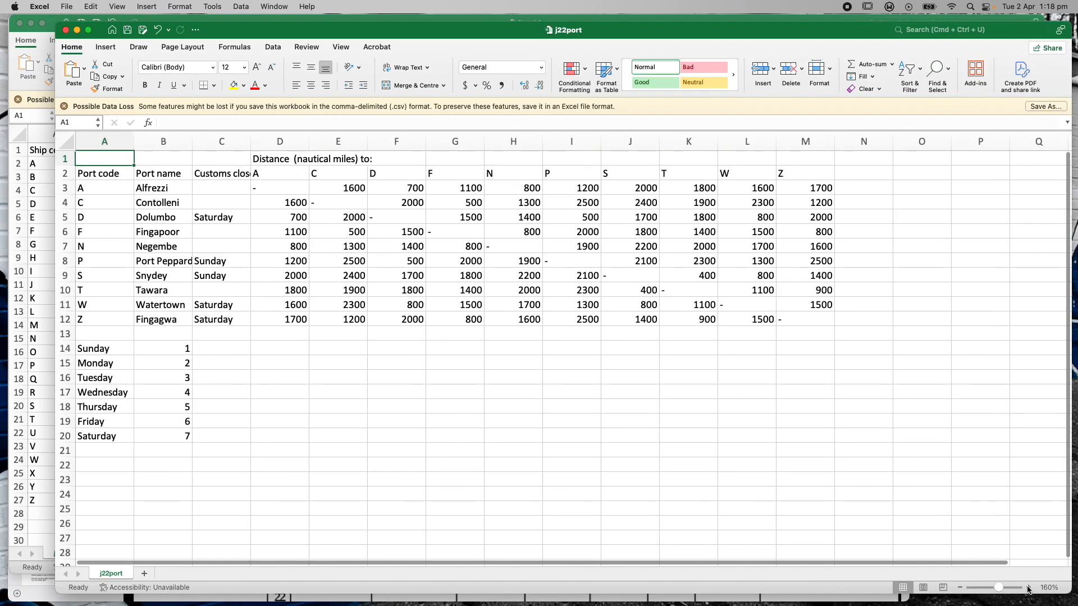
click(1028, 587)
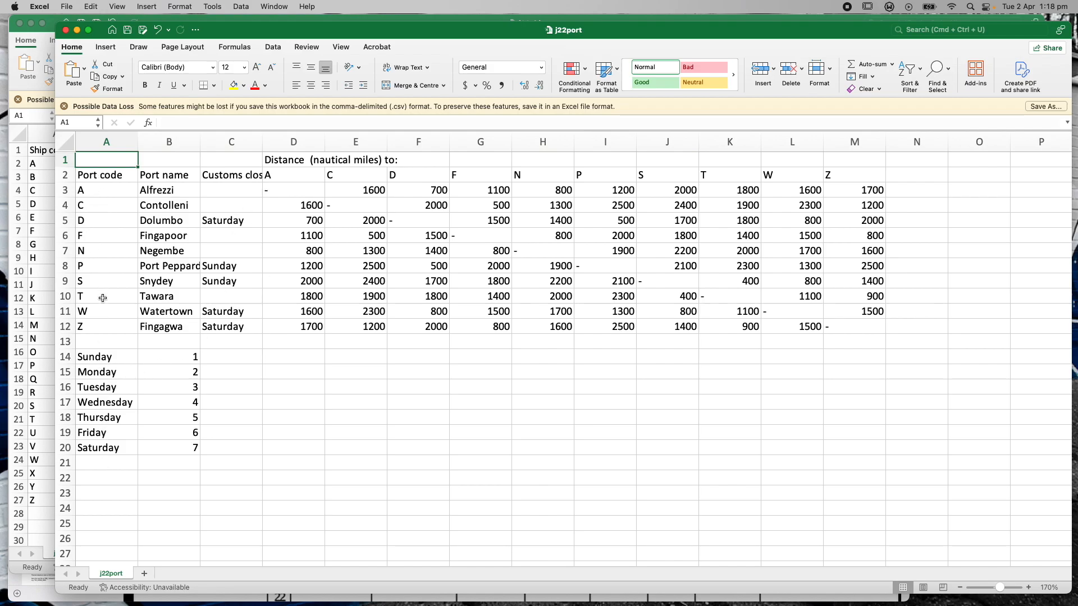
Minimise the j22port and j22ship workbooks and bring the exam paper to the front
drag(376, 38, 365, 43)
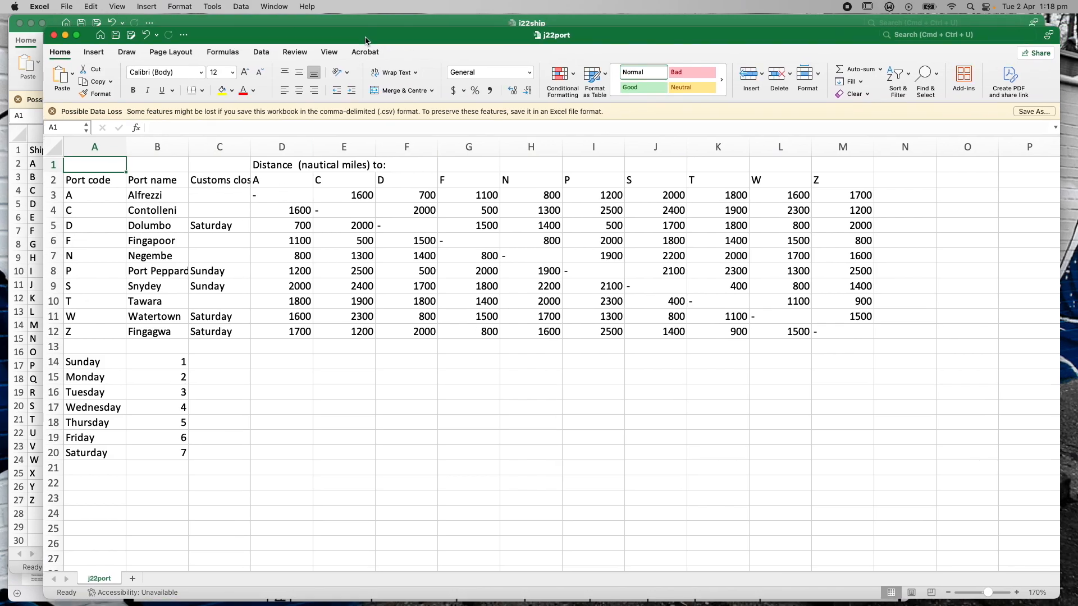
click(65, 35)
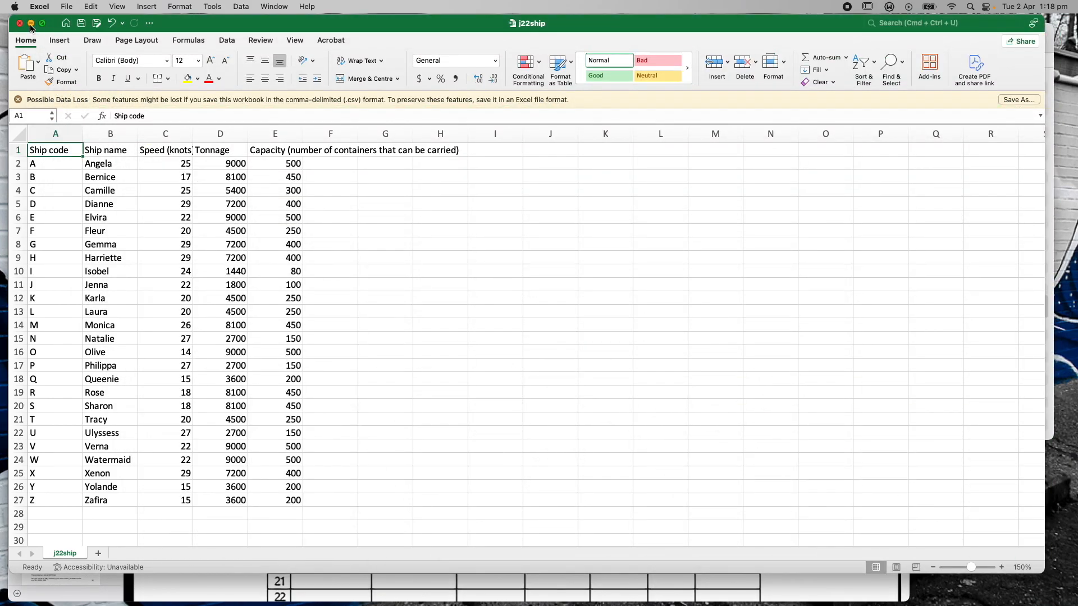
click(31, 23)
click(236, 202)
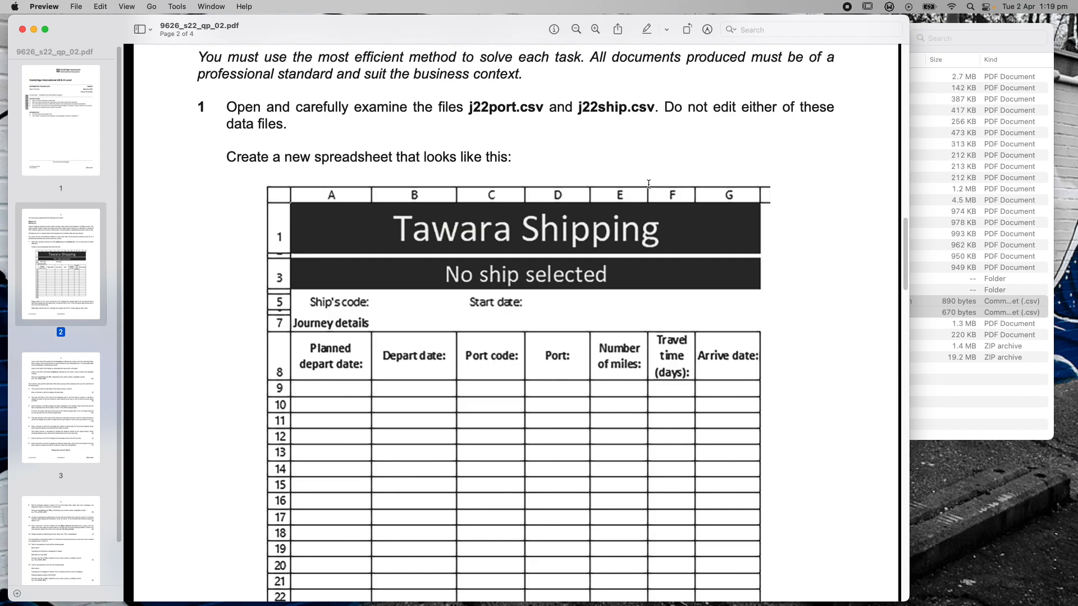
Scroll page 2 down to the instruction to merge A1:G1, A3:G3 and A7:G7
drag(906, 231, 907, 250)
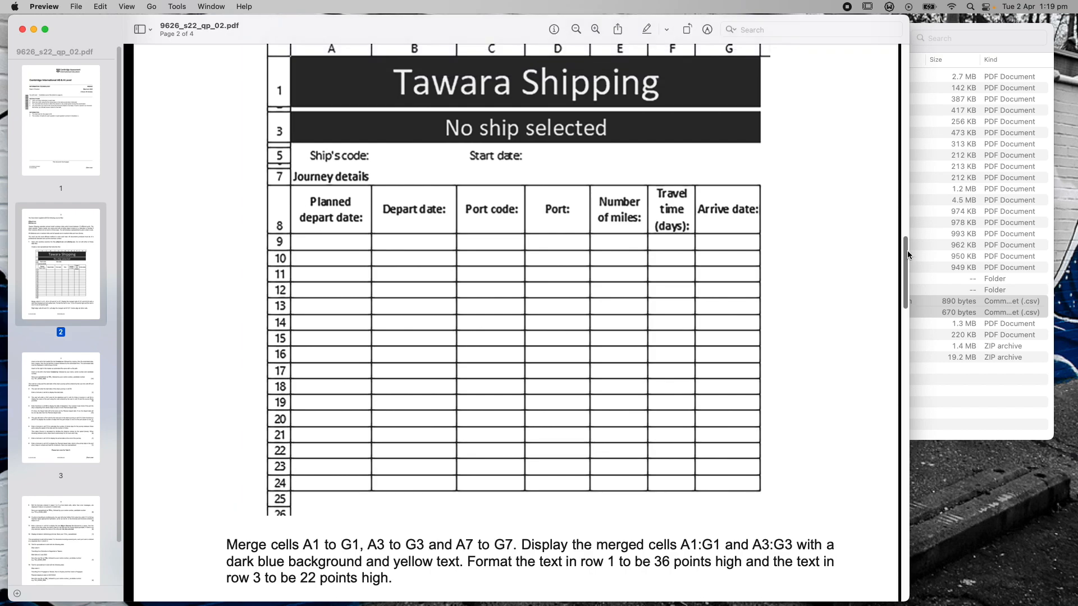
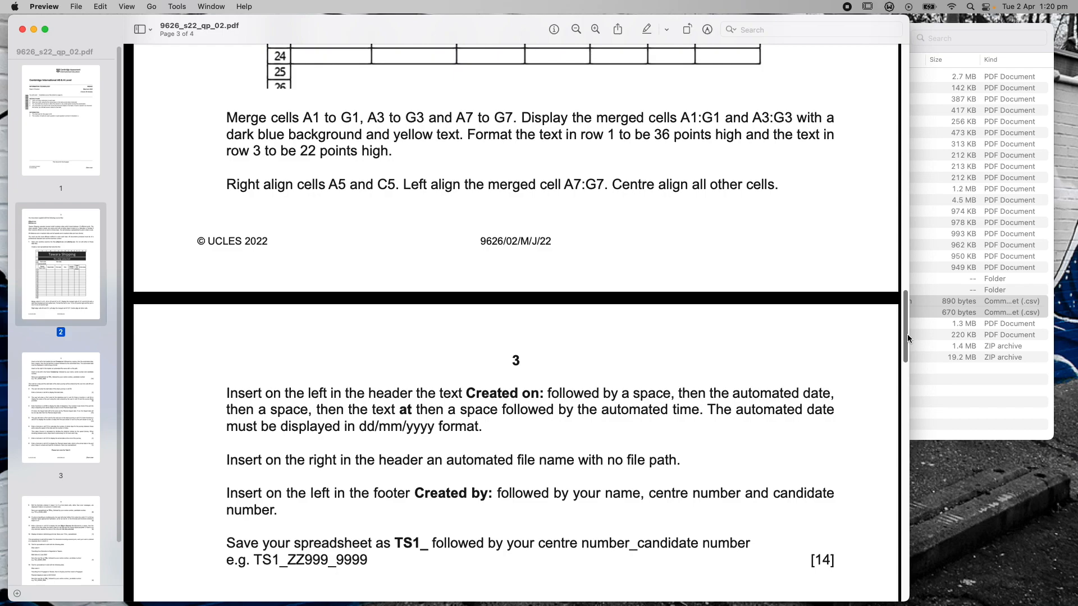
Scroll the exam paper to read the header and footer requirements
scroll(907, 334, down, 1)
scroll(906, 335, up, 2)
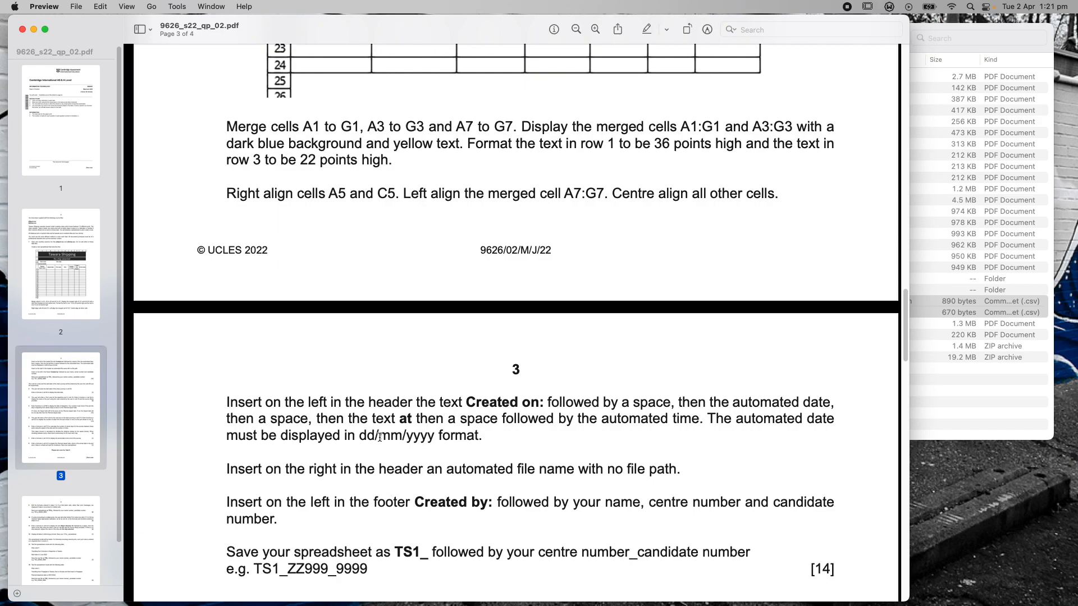
drag(907, 330, 899, 275)
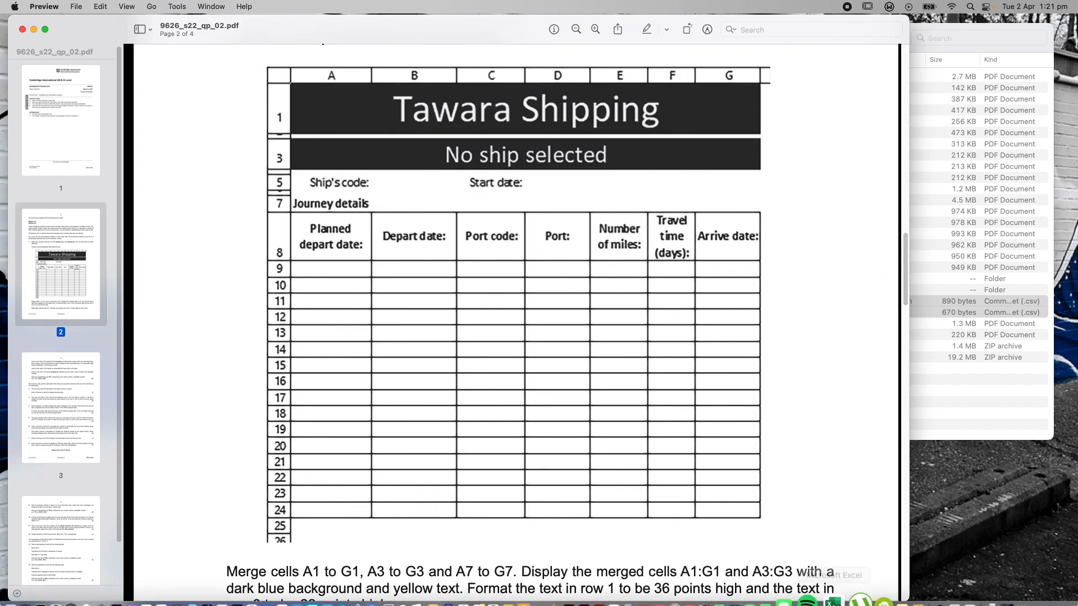
Create a new blank Excel workbook, Book1
click(833, 587)
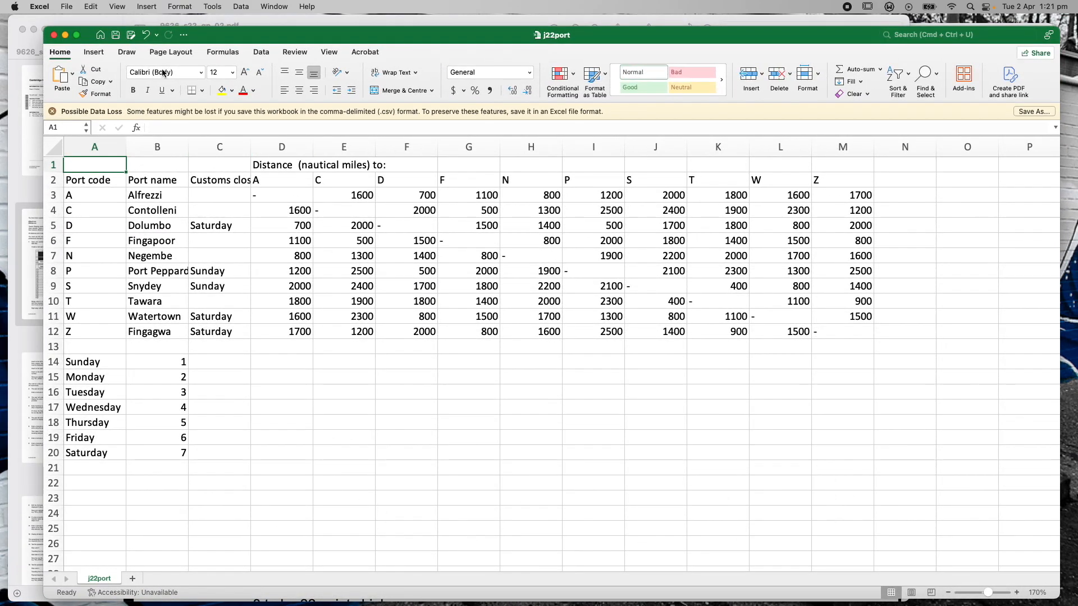
click(68, 7)
click(76, 34)
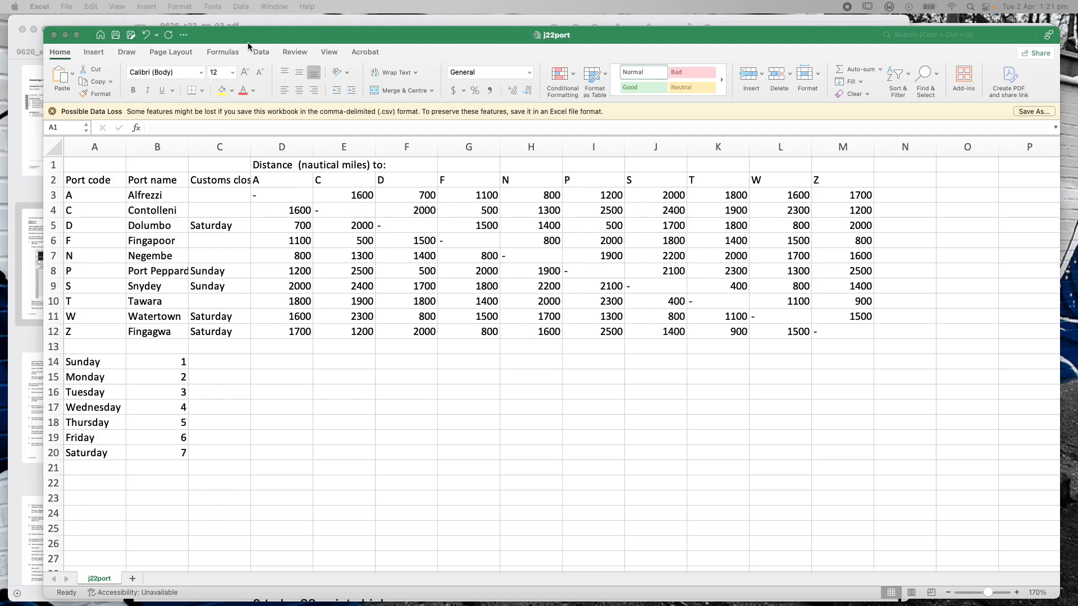
Minimise j22port and place the Book1 window in front of the exam PDF
click(64, 35)
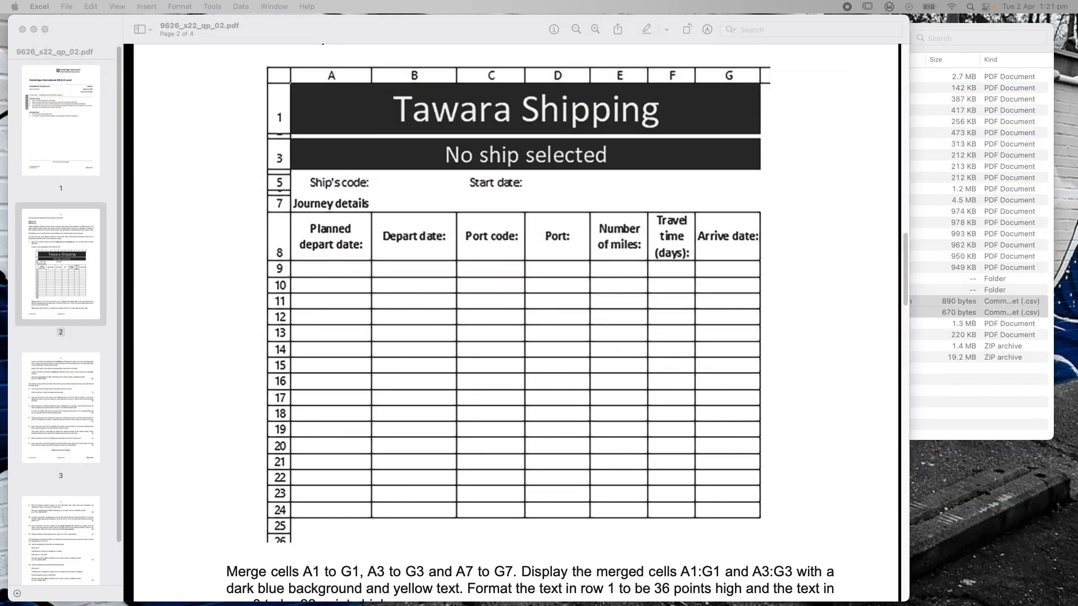
drag(1077, 73, 410, 94)
click(403, 30)
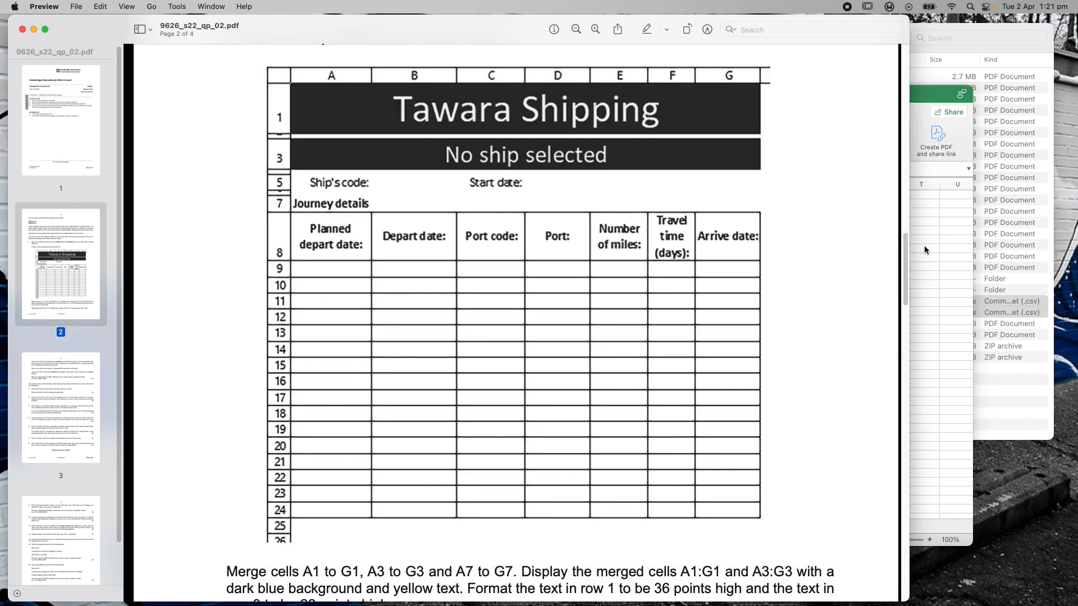
drag(904, 274, 907, 329)
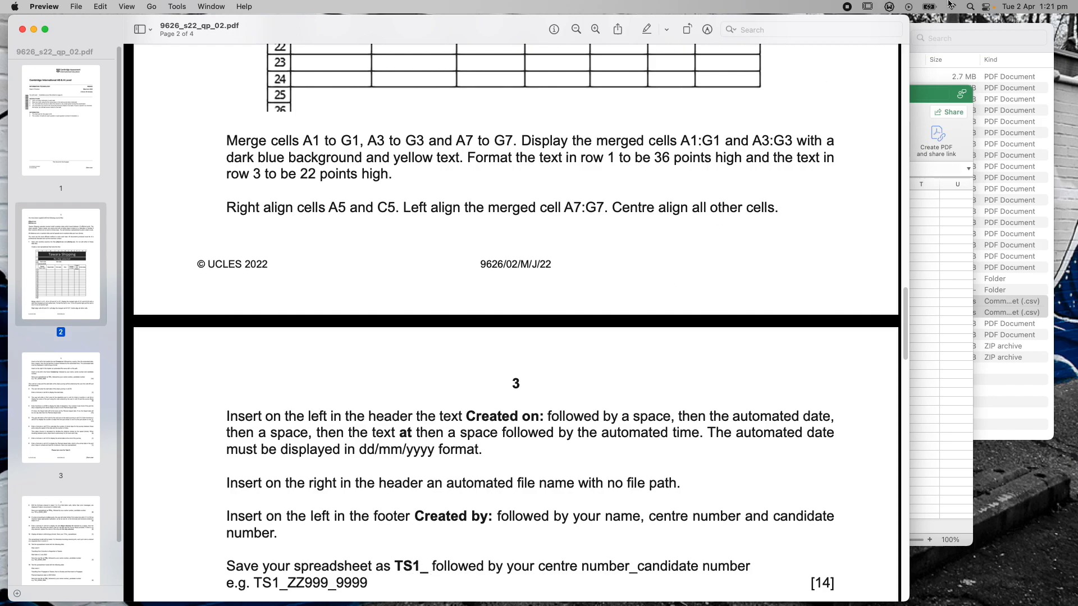
drag(944, 92, 988, 63)
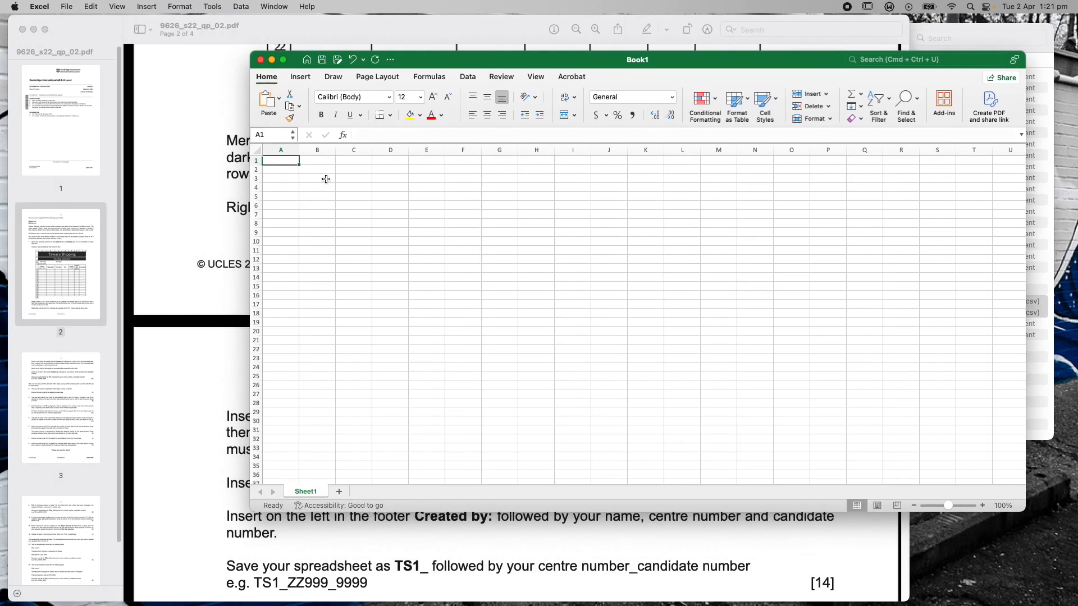
Save the blank workbook to the Desktop as TS1_1234_7777 in .xlsx format
click(69, 7)
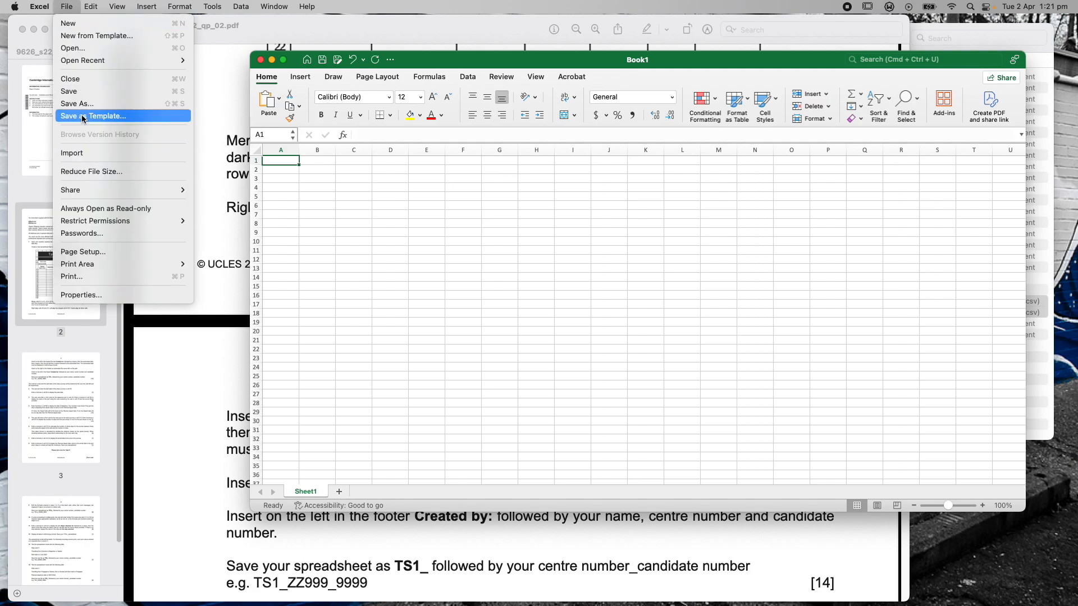
click(78, 103)
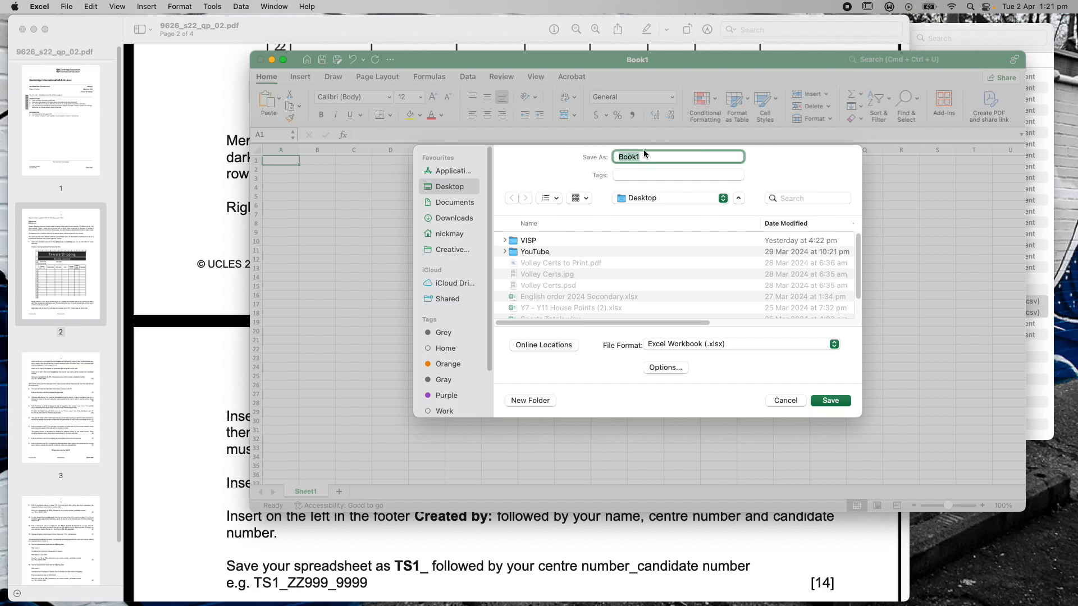
text(TS)
text(1_1234_7777)
click(838, 402)
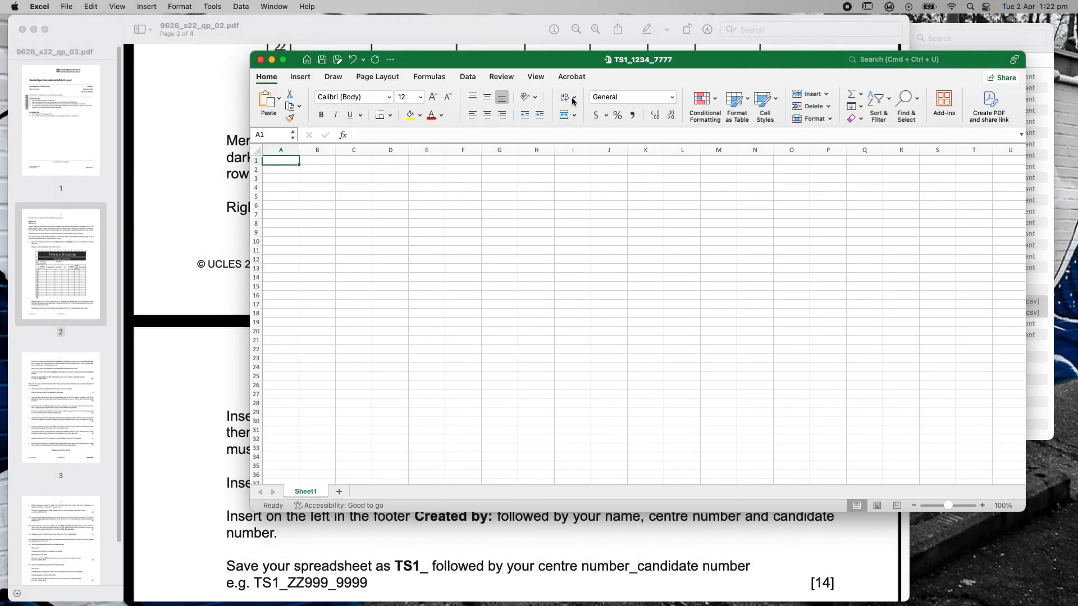
Move the workbook window lower to reveal the exam's reference table
click(199, 150)
scroll(211, 161, up, 10)
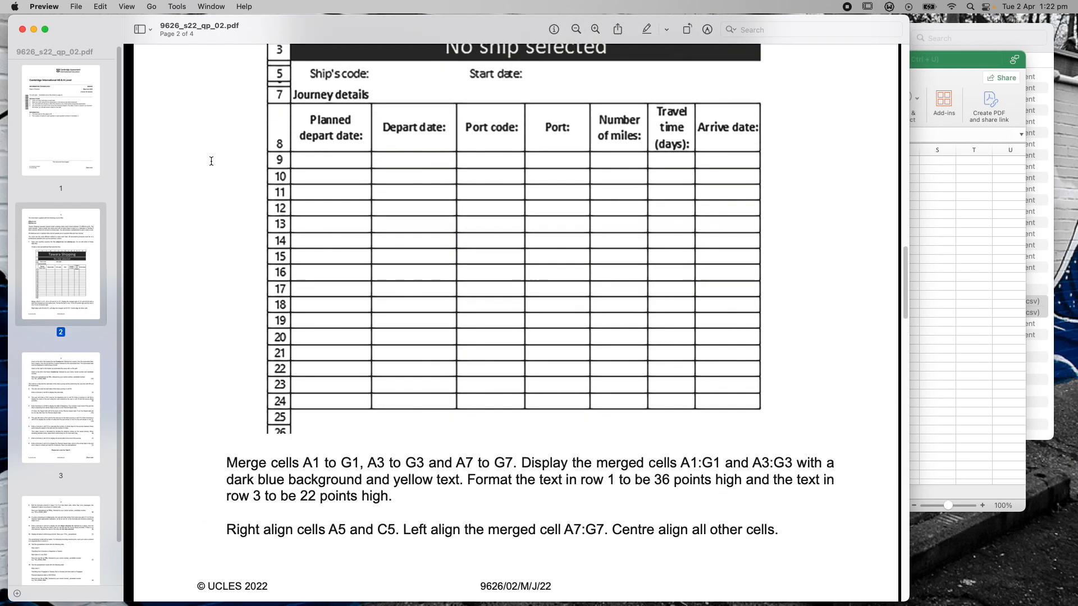
scroll(211, 161, up, 5)
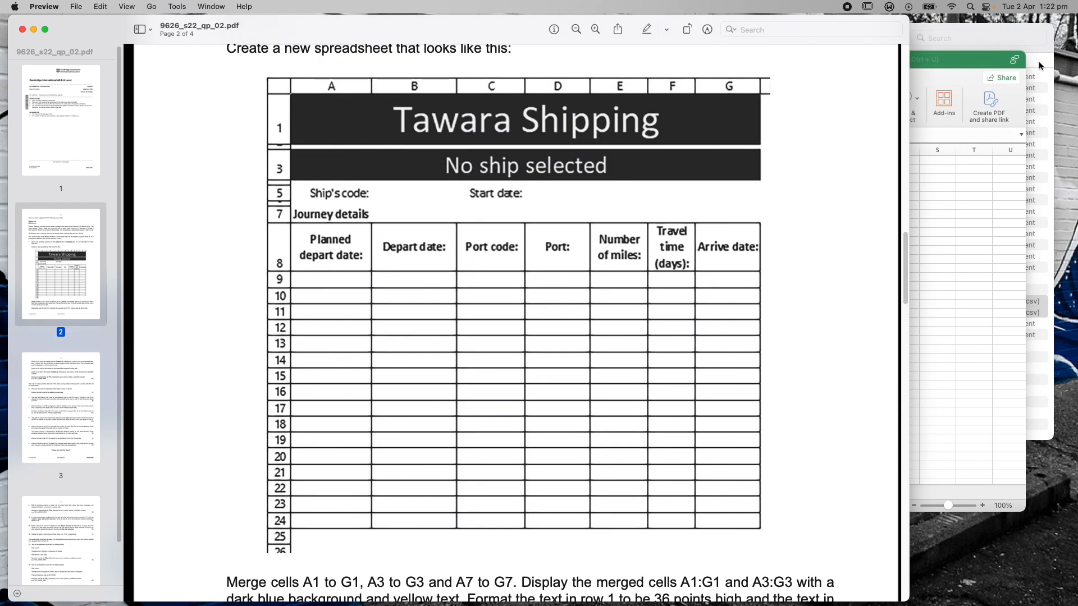
drag(945, 61, 952, 158)
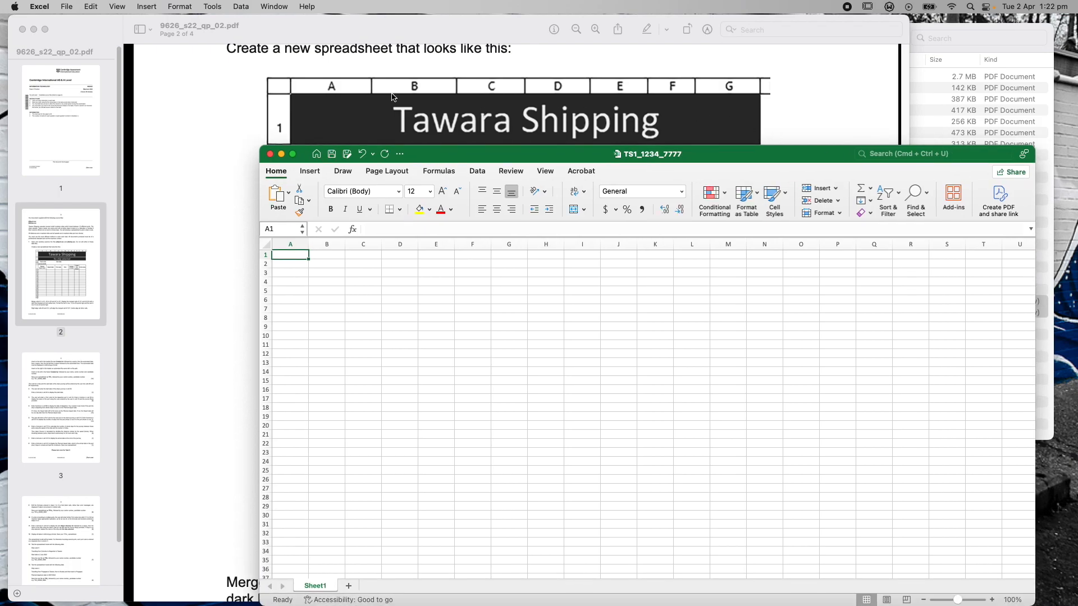
drag(806, 158, 801, 214)
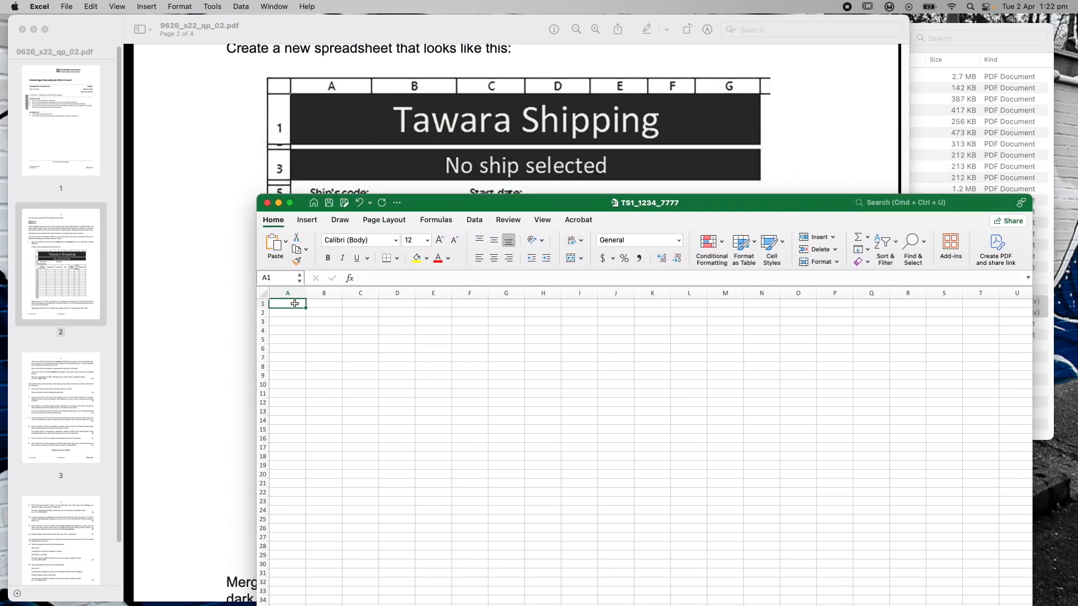
Merge and centre cells A1 to G1
shift+click(510, 303)
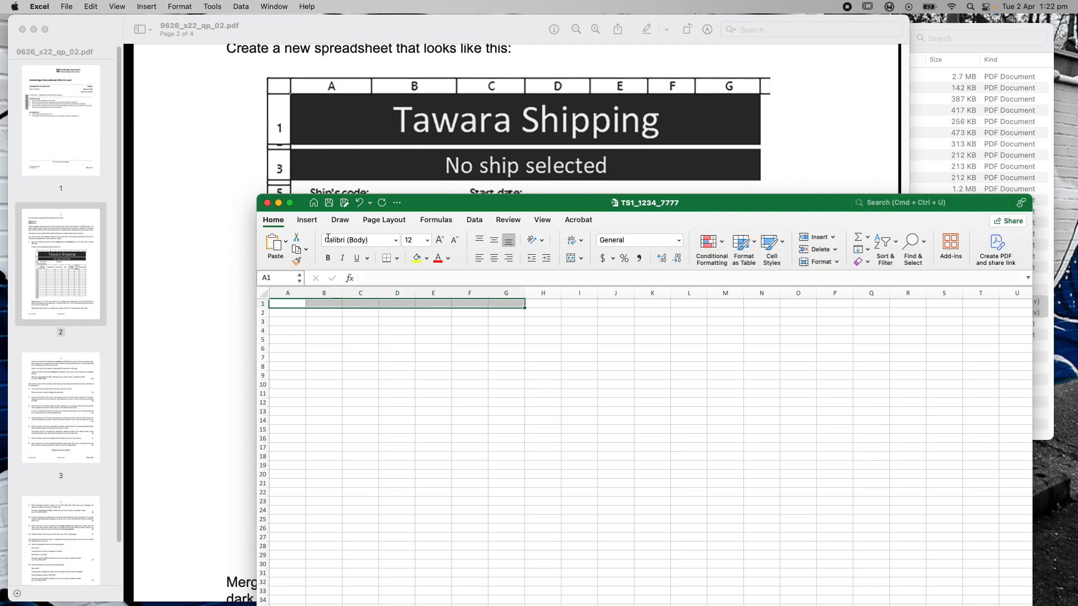
drag(442, 203, 644, 147)
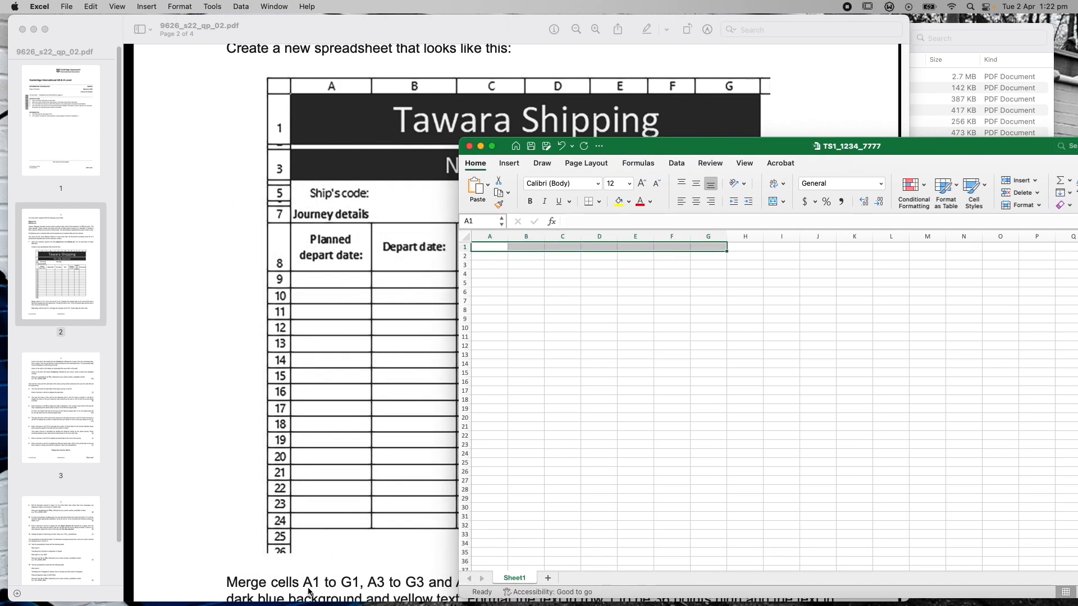
drag(714, 148, 582, 150)
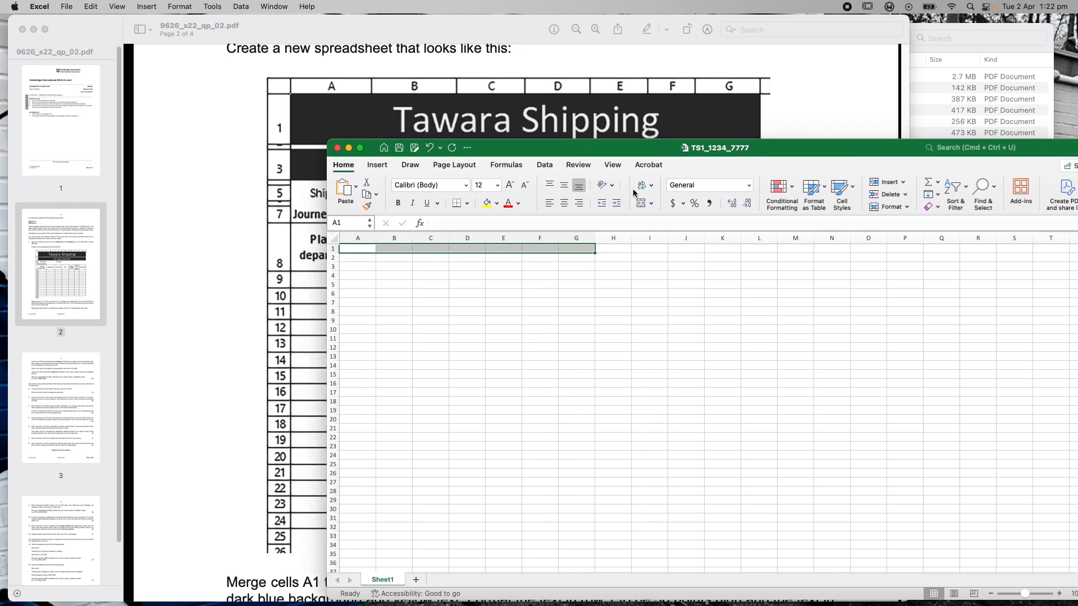
click(650, 203)
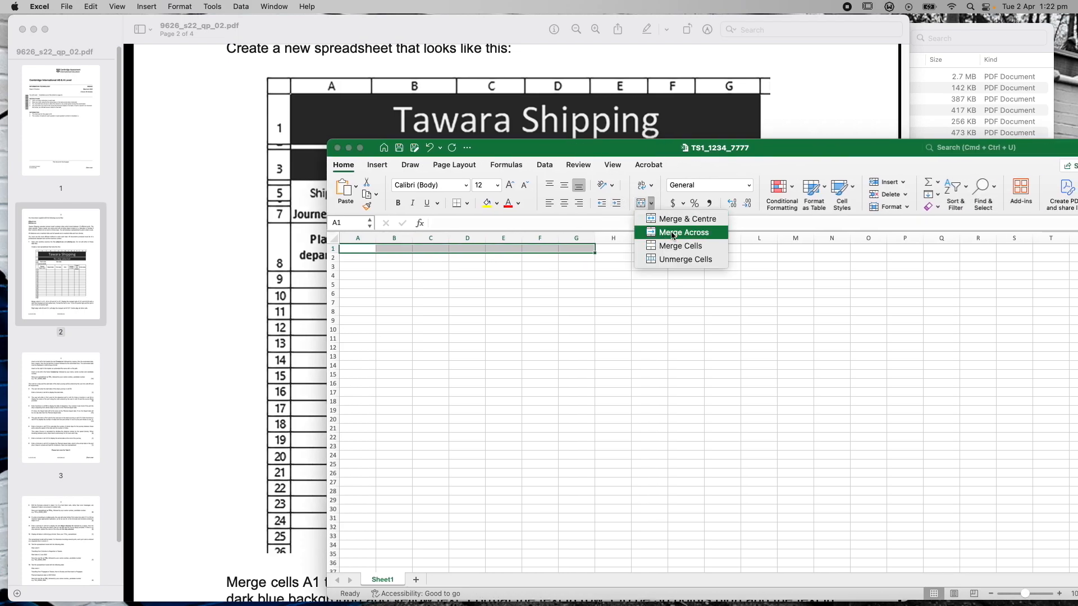
click(678, 223)
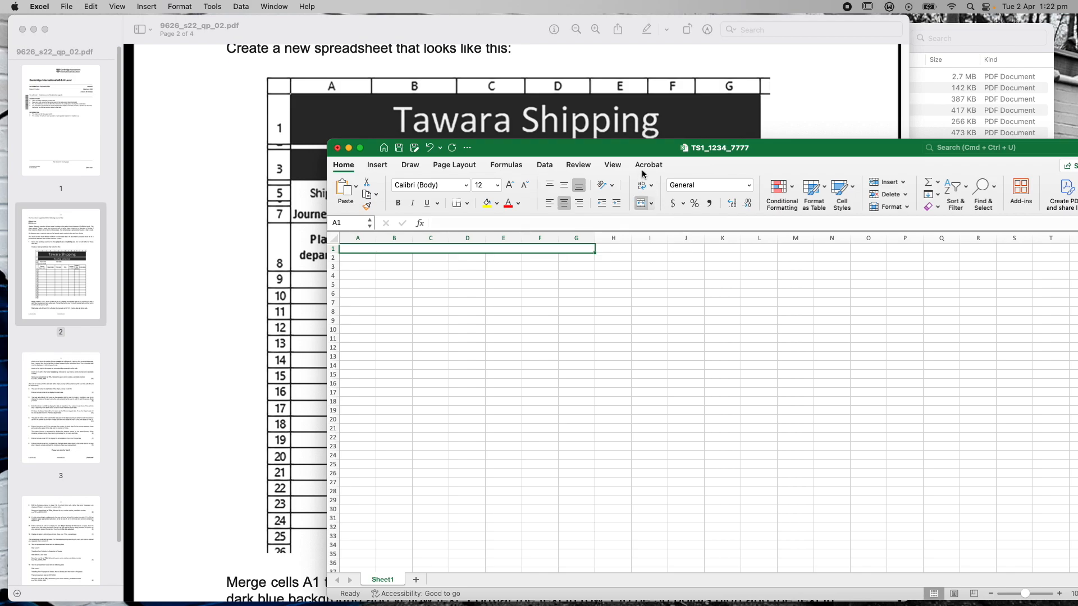
Merge and centre cells A3 to G3, then return to the exam paper
drag(614, 150, 775, 139)
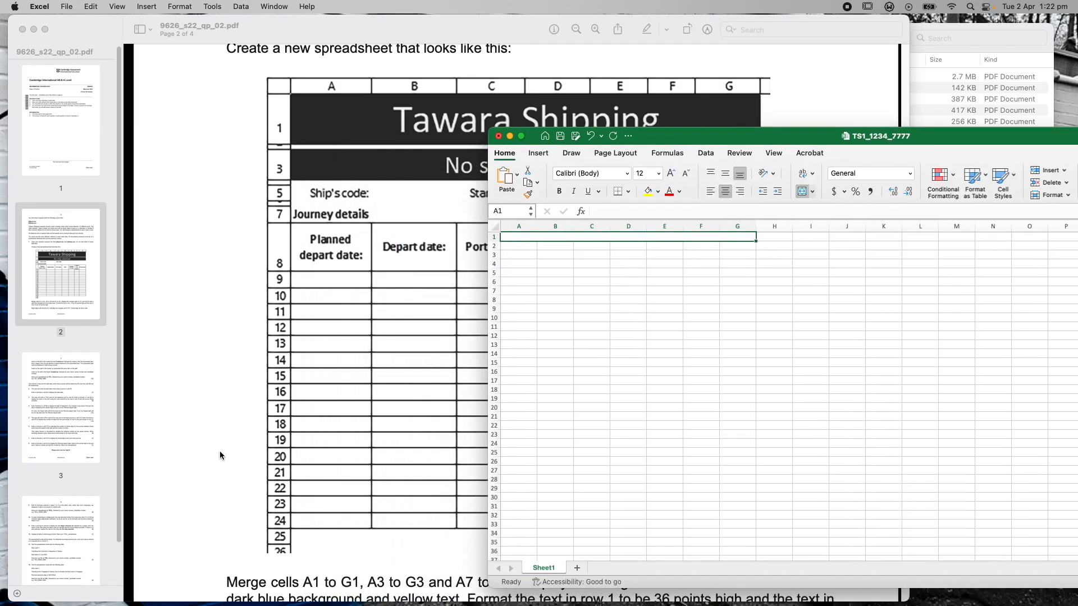
scroll(220, 451, down, 1)
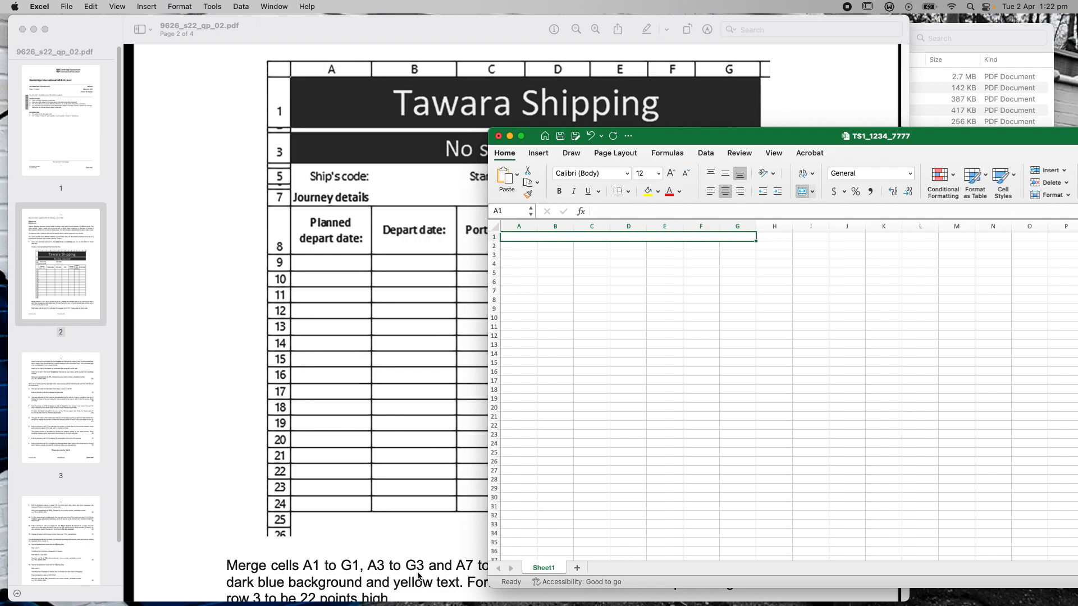
click(512, 255)
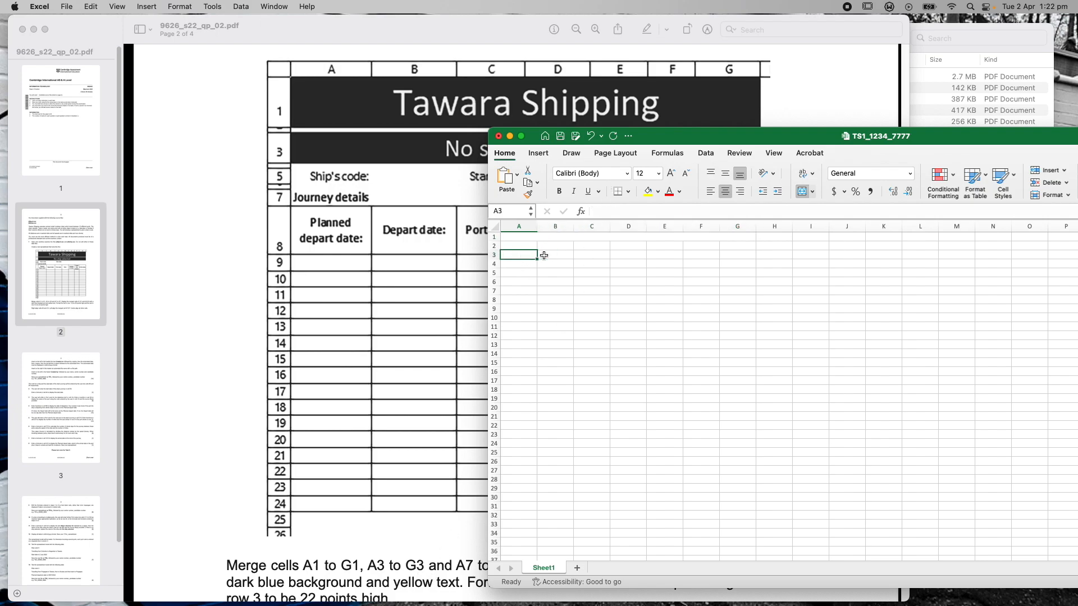
shift+click(741, 255)
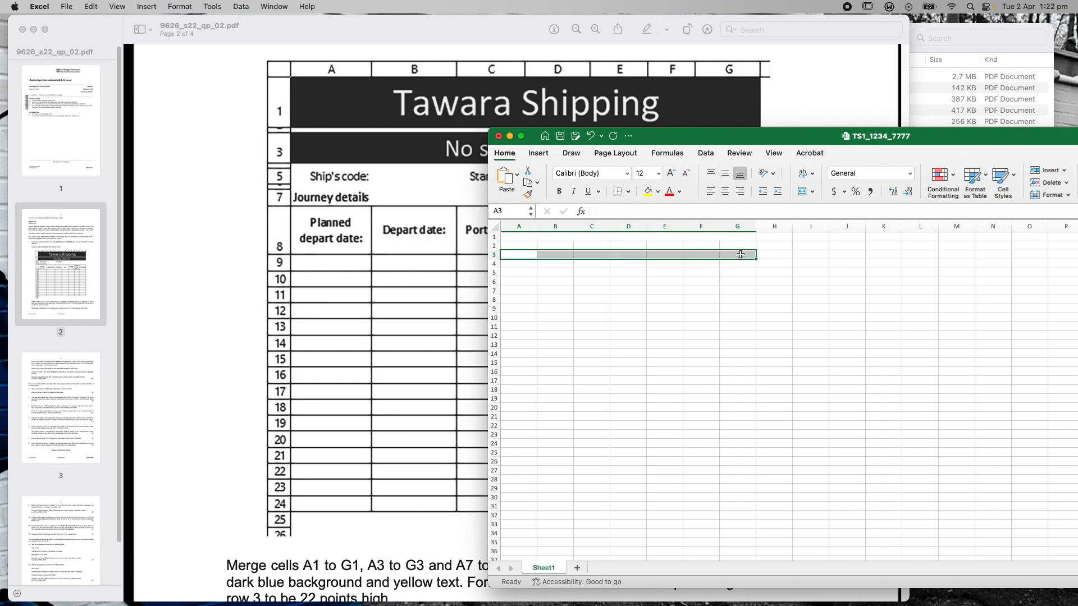
click(801, 192)
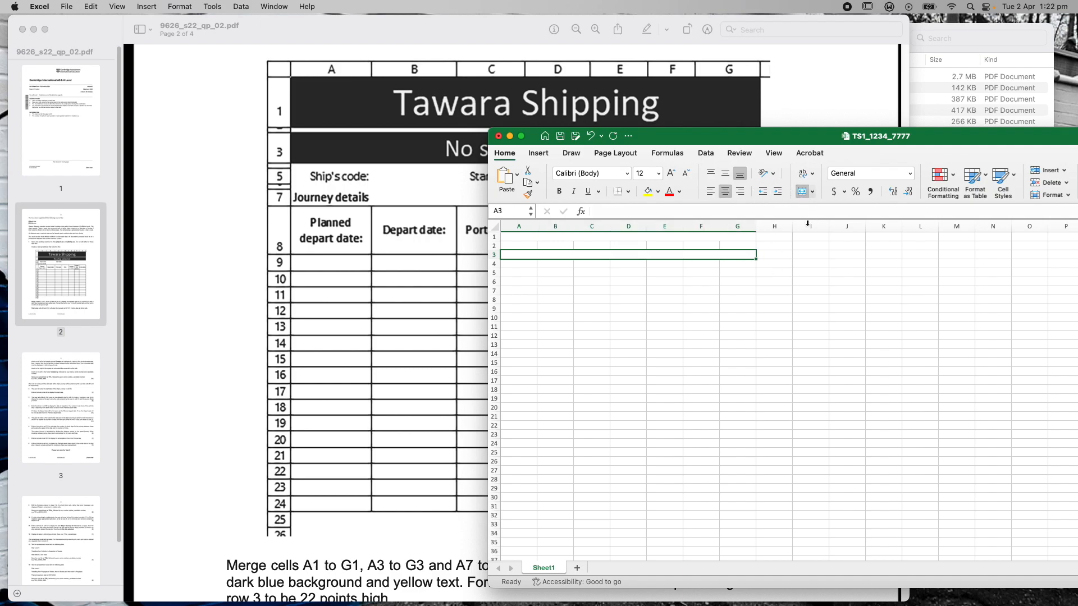
click(227, 497)
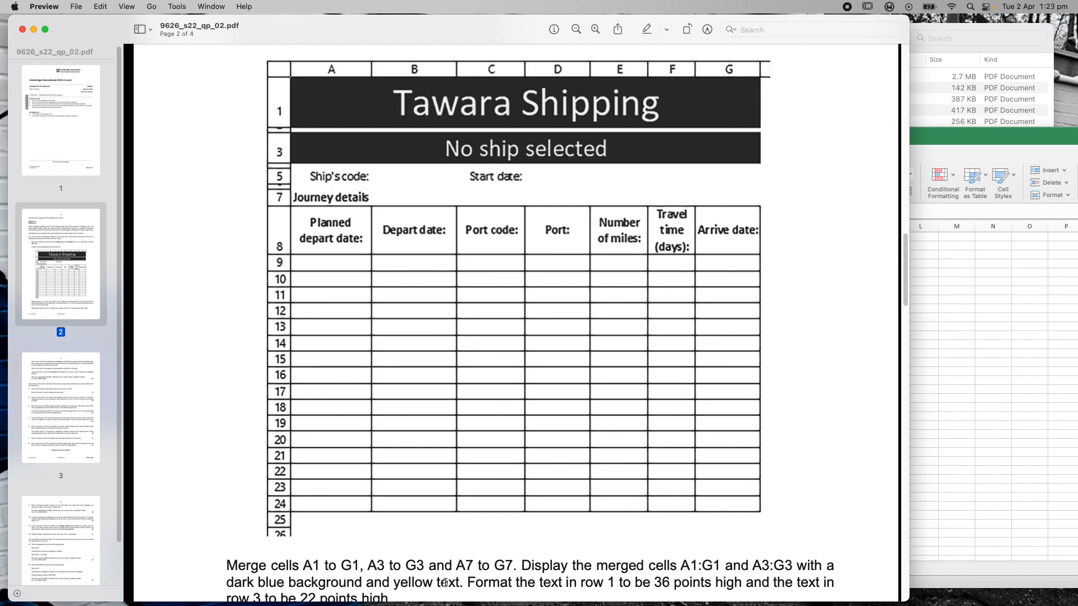
Enter 'Tawara Shipping' in merged A1 and 'No ship selected' in merged A3
click(981, 138)
drag(981, 138, 744, 197)
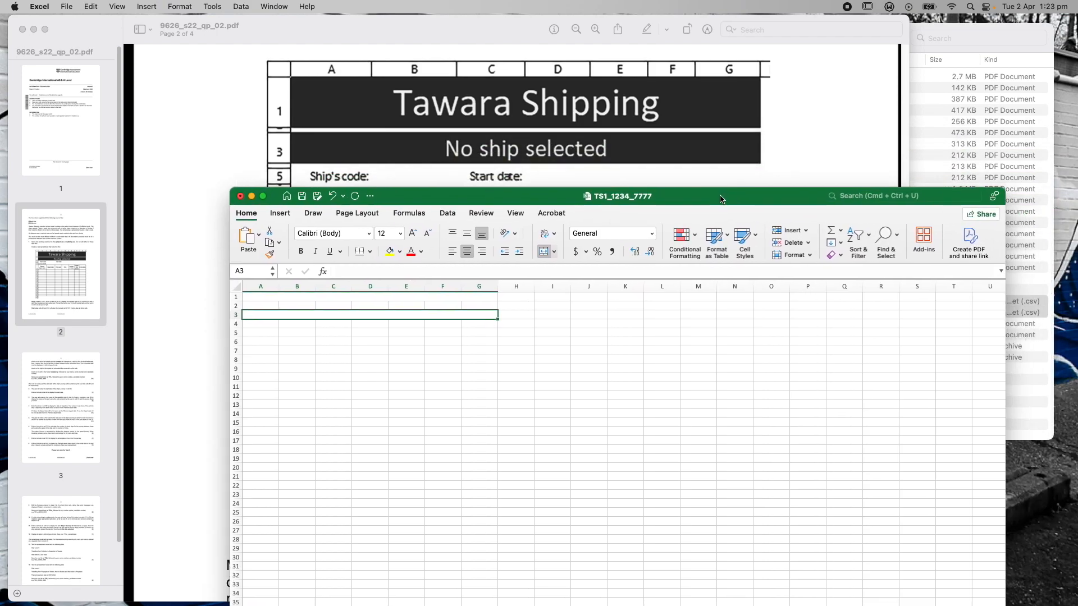
click(349, 296)
click(409, 274)
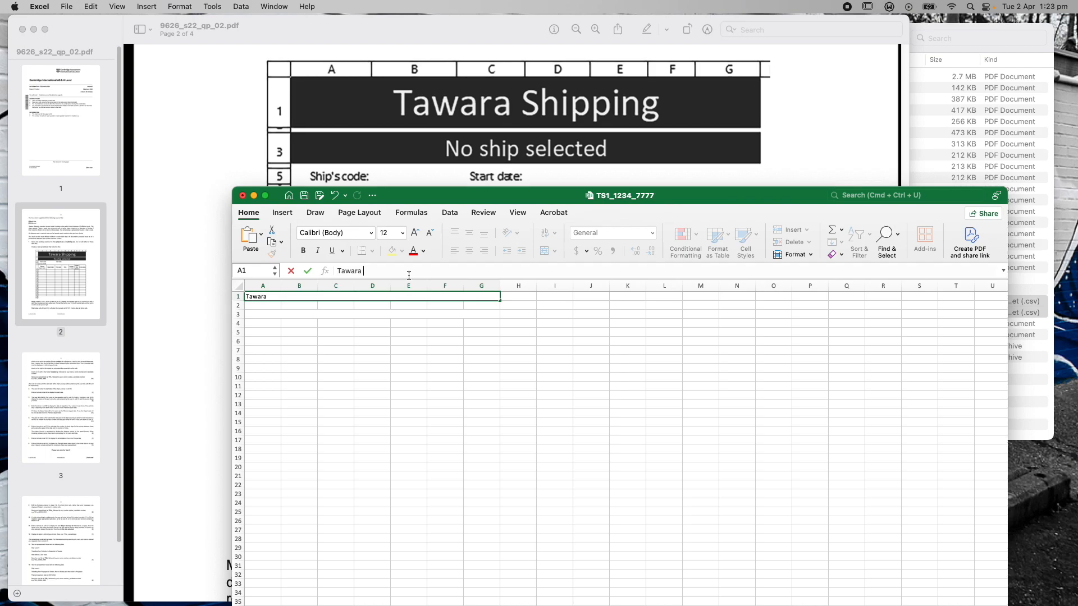
text(Tawara Shipping)
click(348, 314)
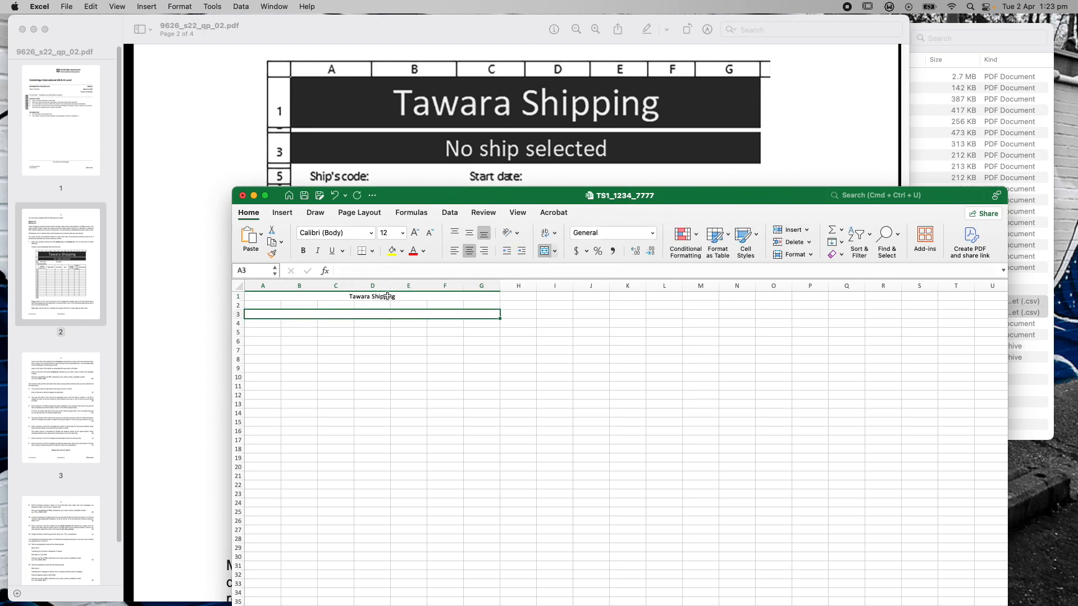
double_click(413, 312)
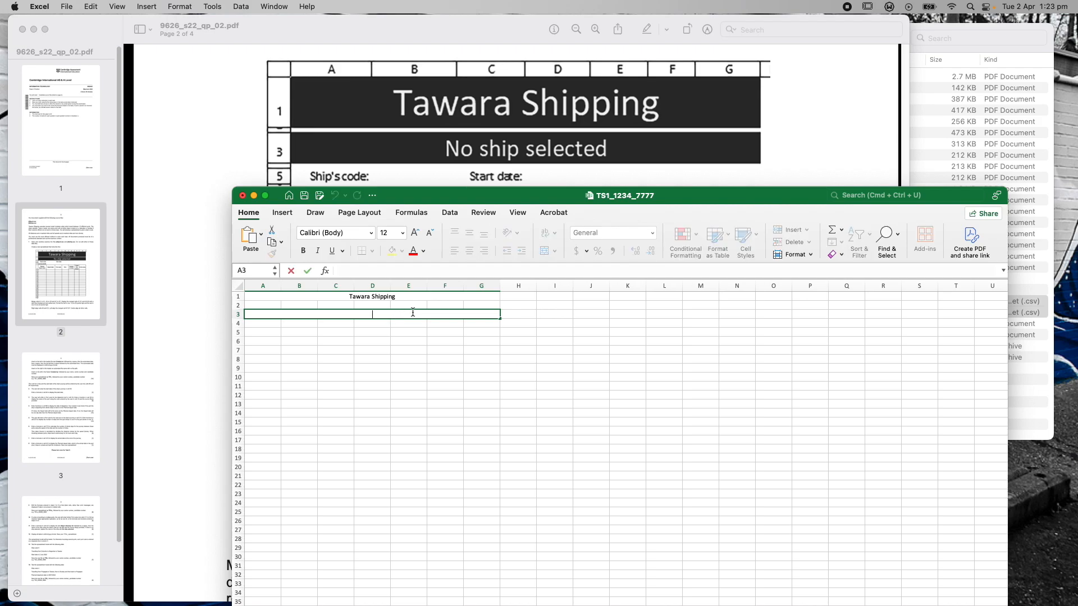
text(No ship selected)
click(424, 324)
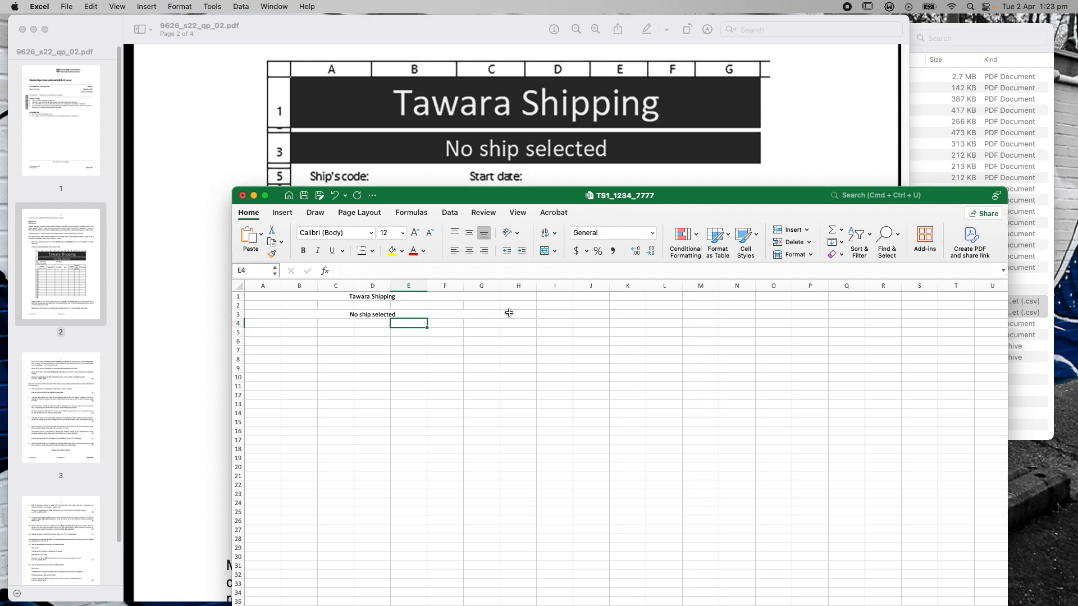
Select all the Tawara Shipping title text for restyling
click(415, 298)
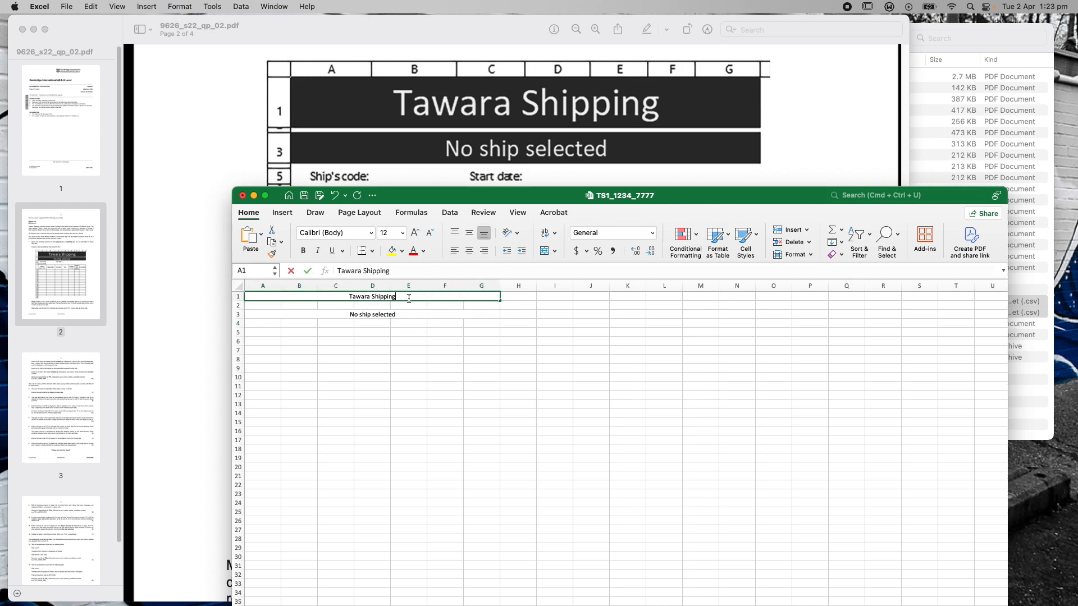
double_click(416, 298)
drag(399, 296, 342, 297)
drag(401, 200, 481, 104)
scroll(500, 387, down, 1)
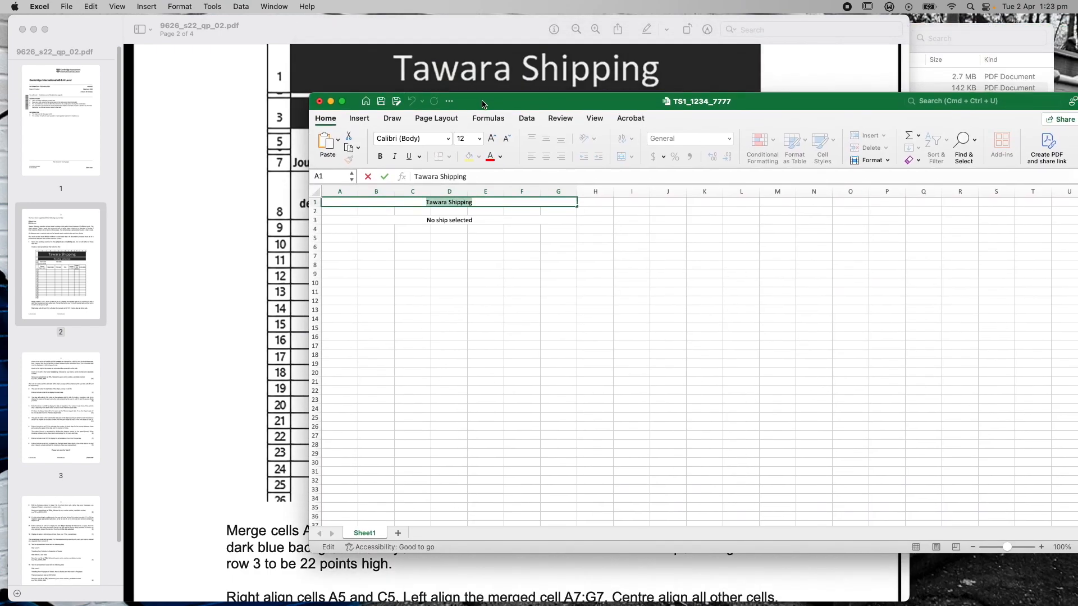
Size 'Tawara Shipping' at 36 points and 'No ship selected' at 22 points
click(480, 141)
click(473, 317)
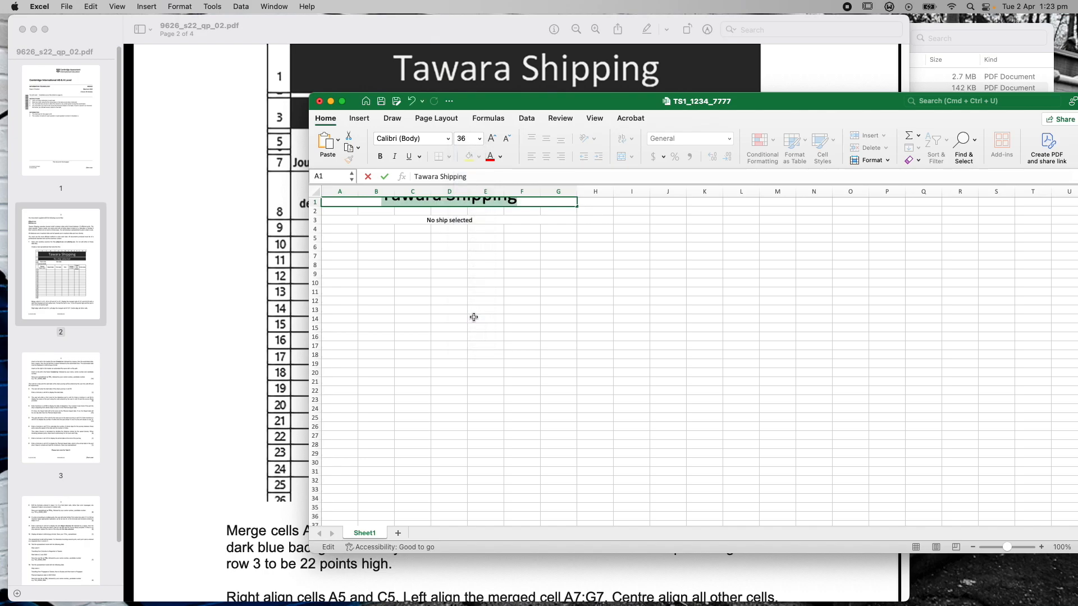
click(314, 201)
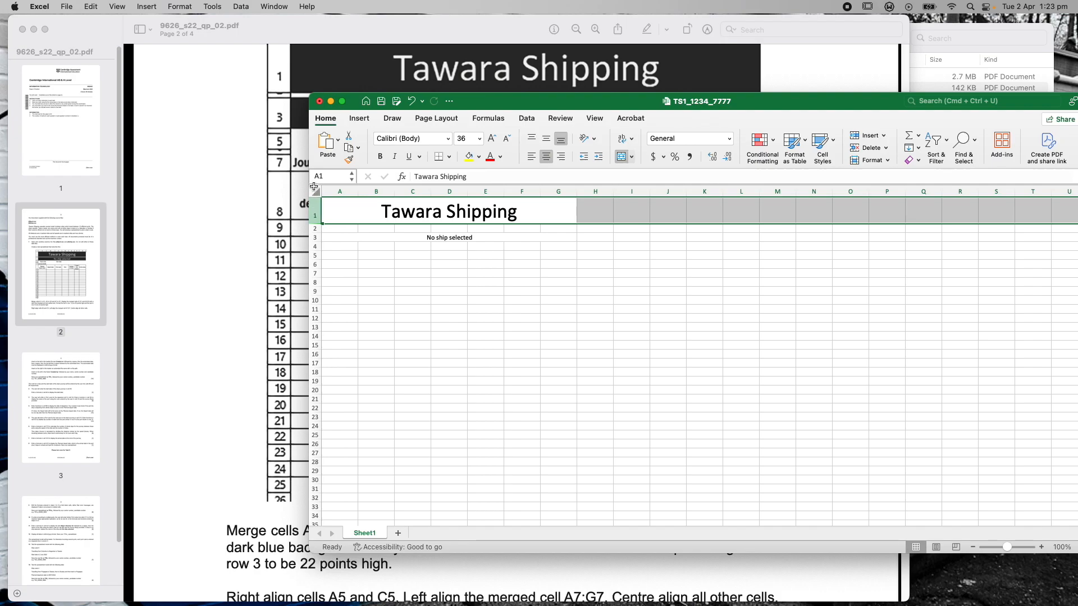
drag(557, 103, 701, 108)
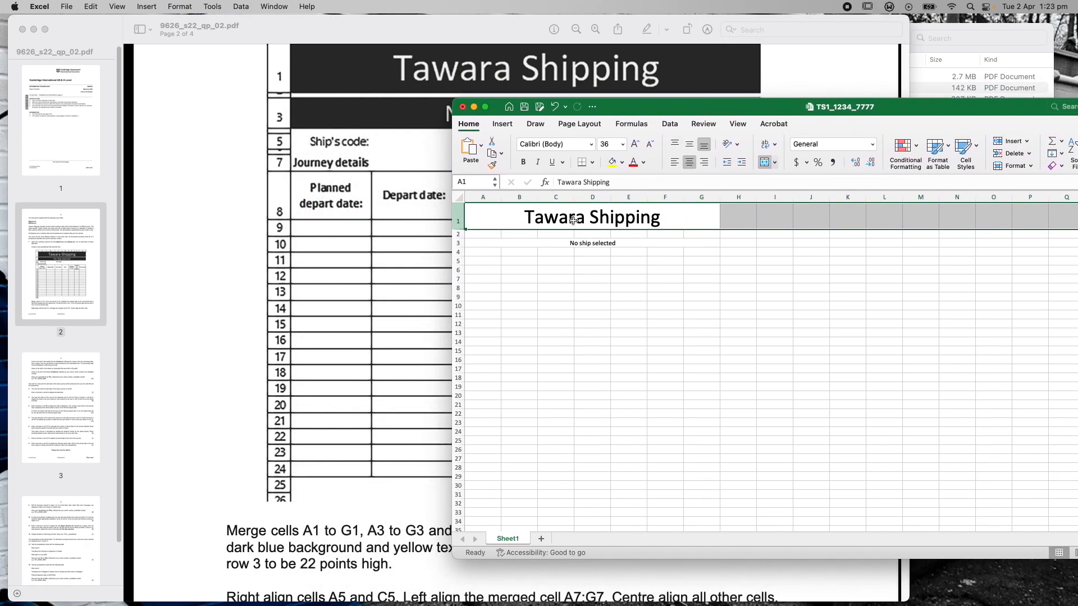
click(579, 246)
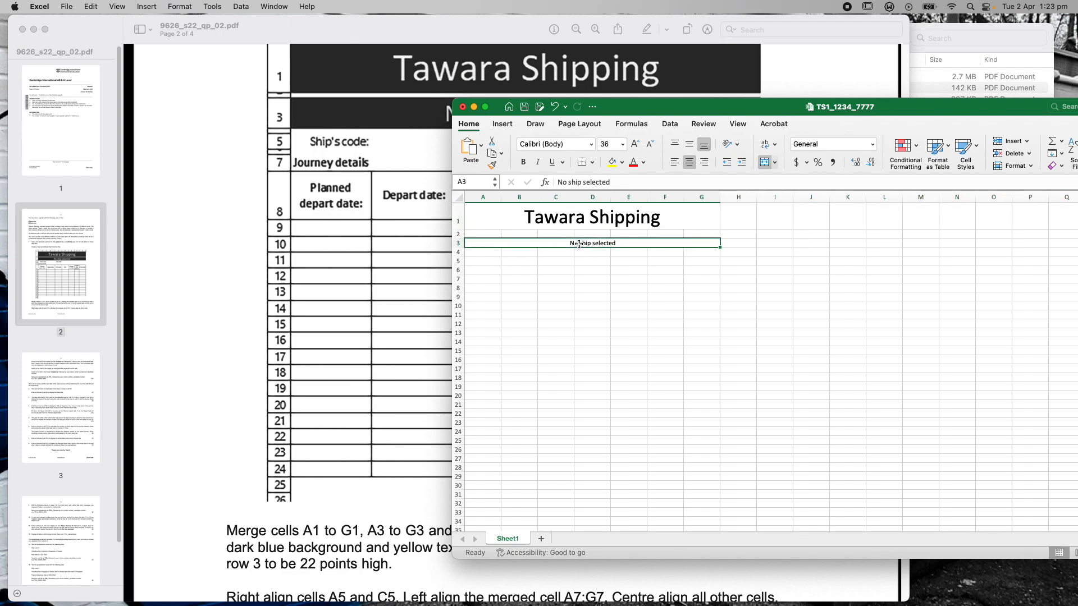
click(621, 150)
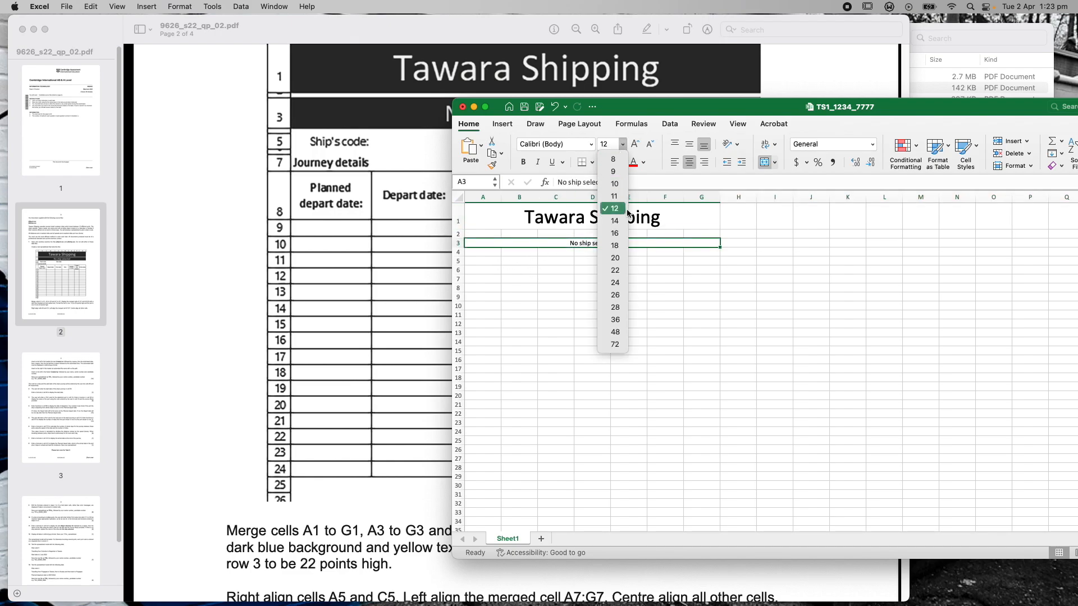
click(620, 272)
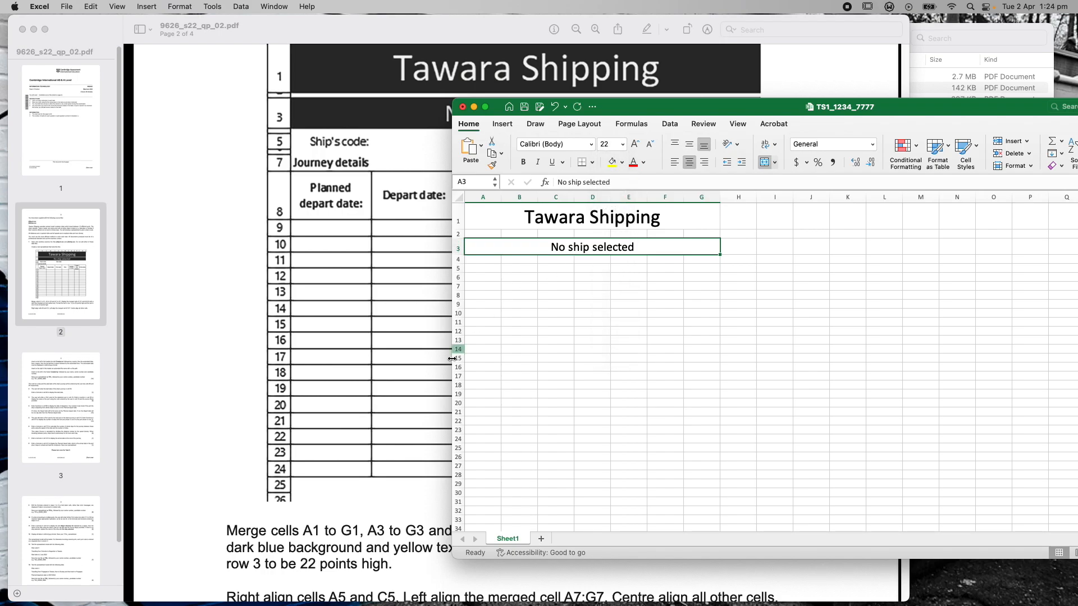
click(196, 529)
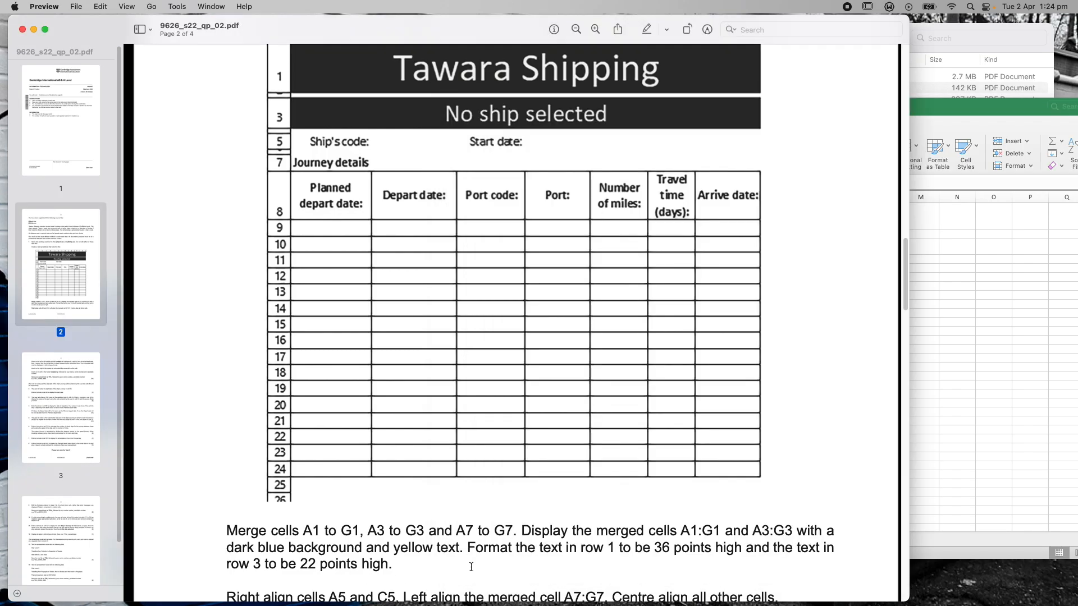
Scroll the exam paper to page 3's header, footer and saving instructions and back
scroll(497, 560, down, 10)
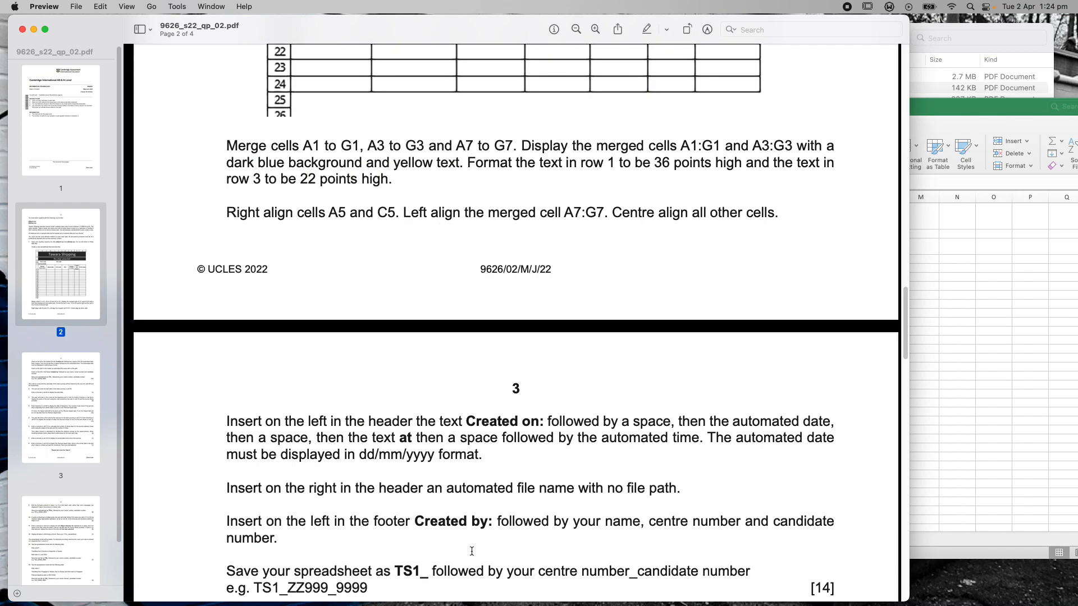
scroll(472, 551, down, 10)
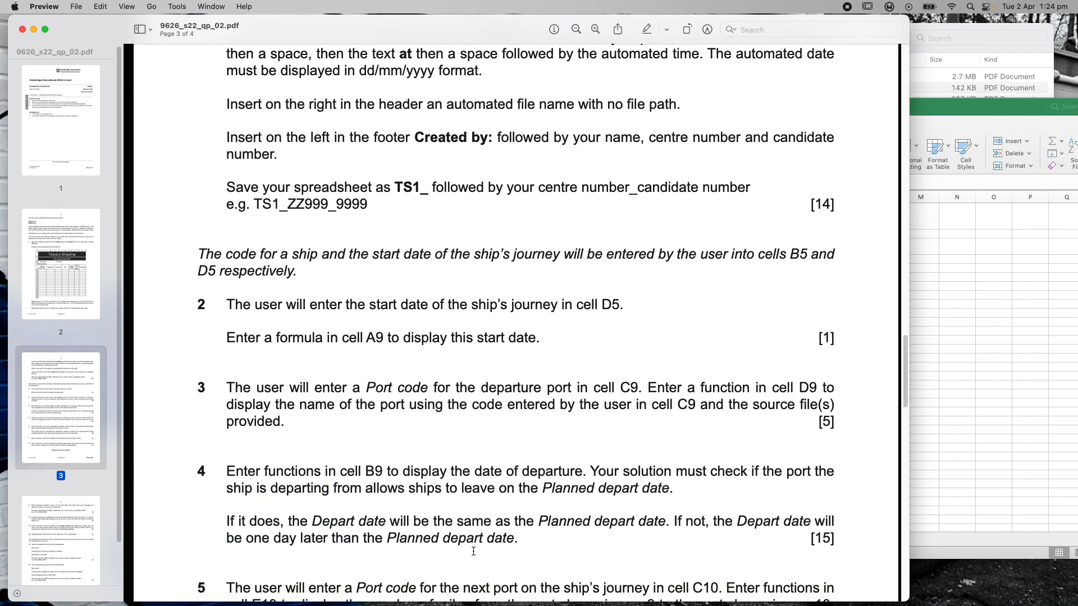
scroll(473, 551, down, 1)
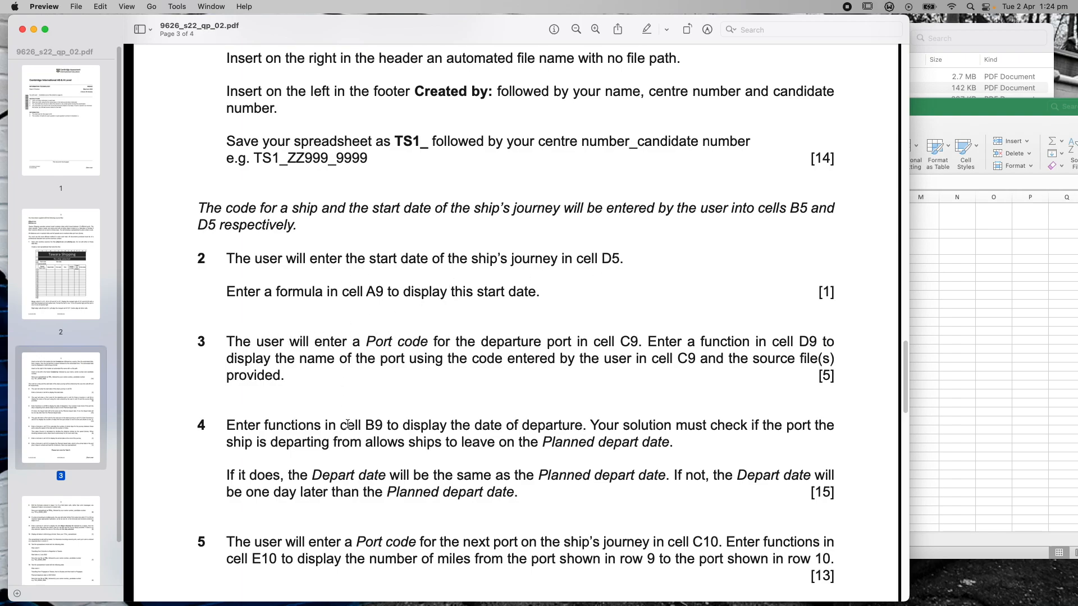
scroll(435, 358, up, 9)
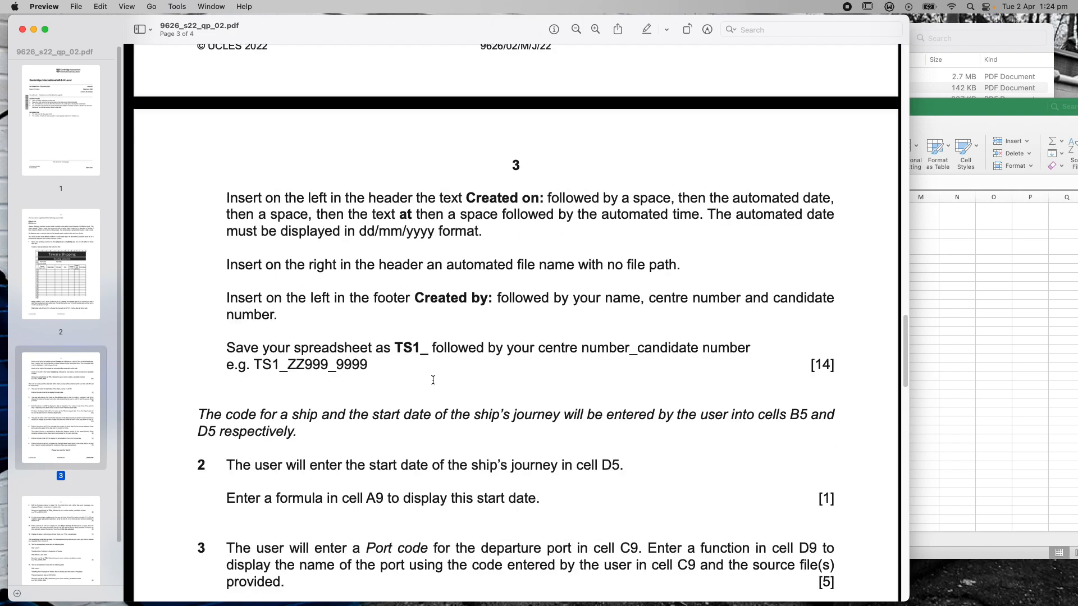
scroll(432, 383, up, 2)
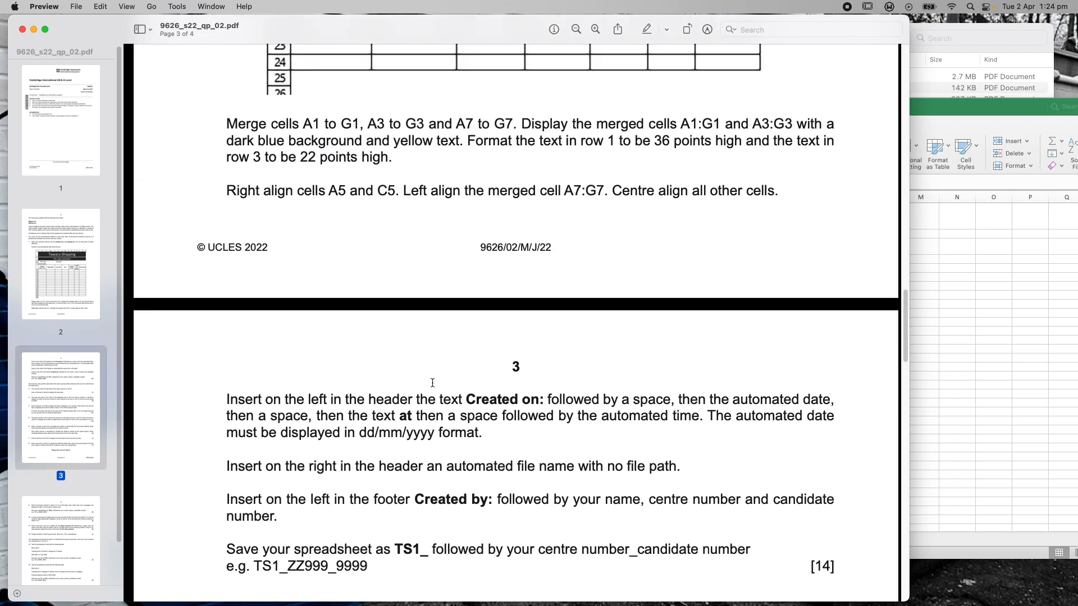
scroll(432, 382, up, 10)
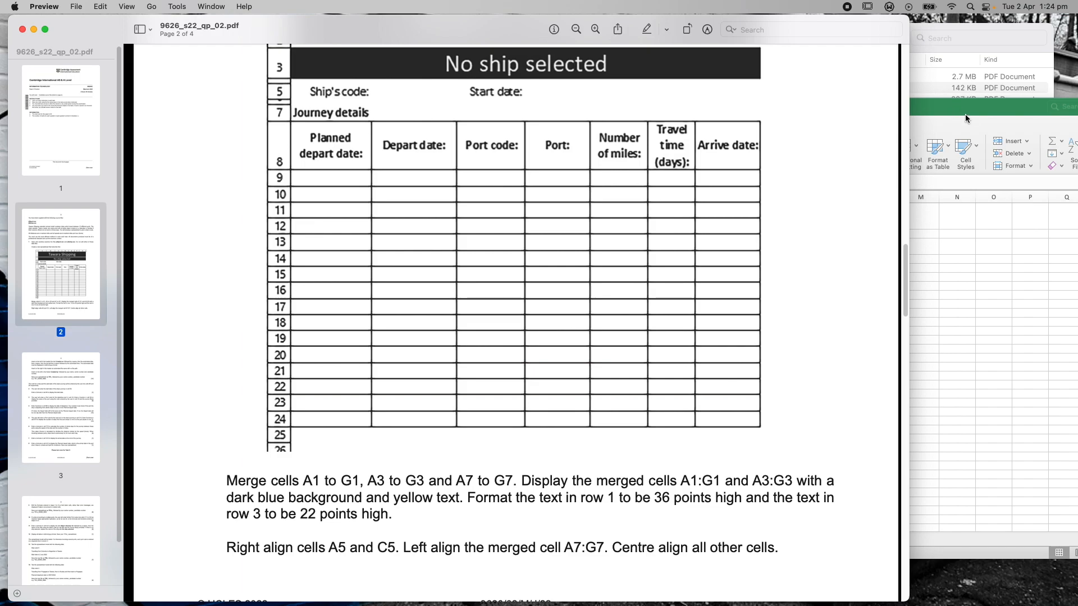
drag(945, 115, 829, 121)
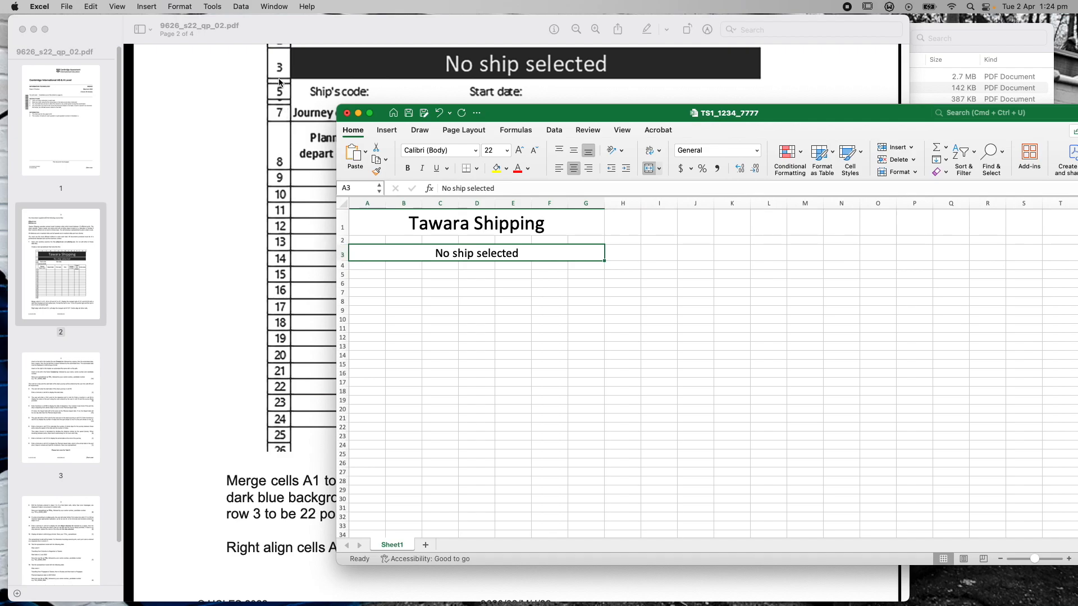
click(810, 76)
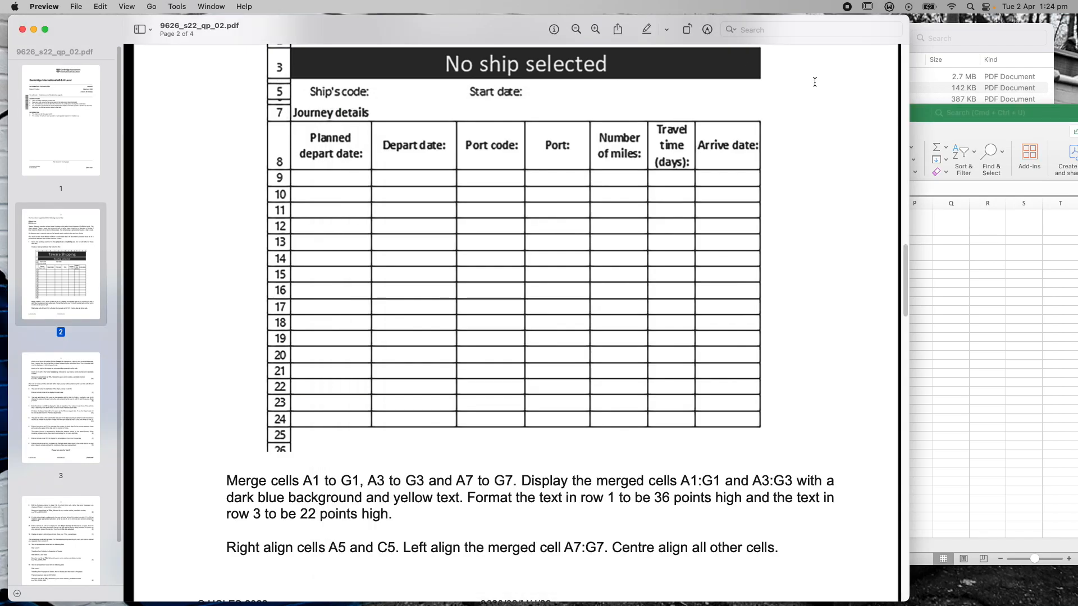
scroll(812, 90, up, 2)
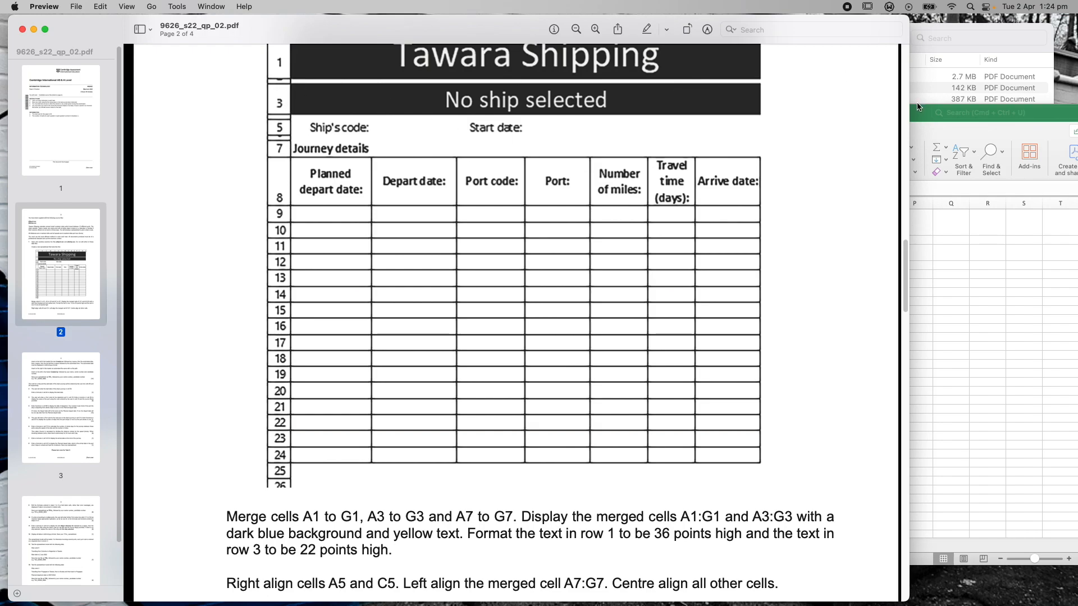
click(919, 117)
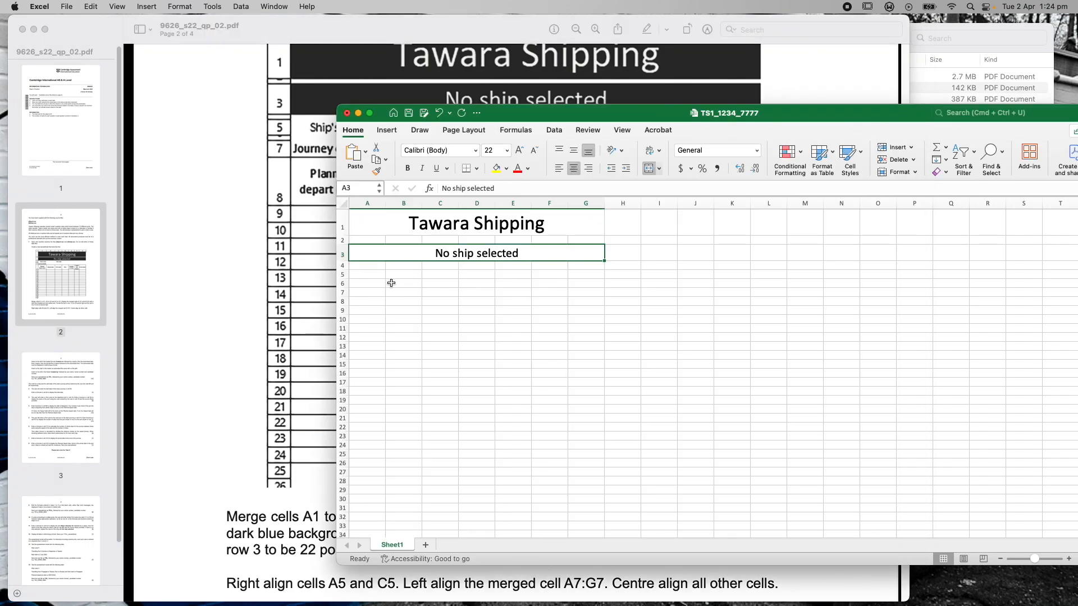
Shrink empty rows 2, 4 and 6 to thin spacer rows about 7 high
drag(341, 244, 341, 238)
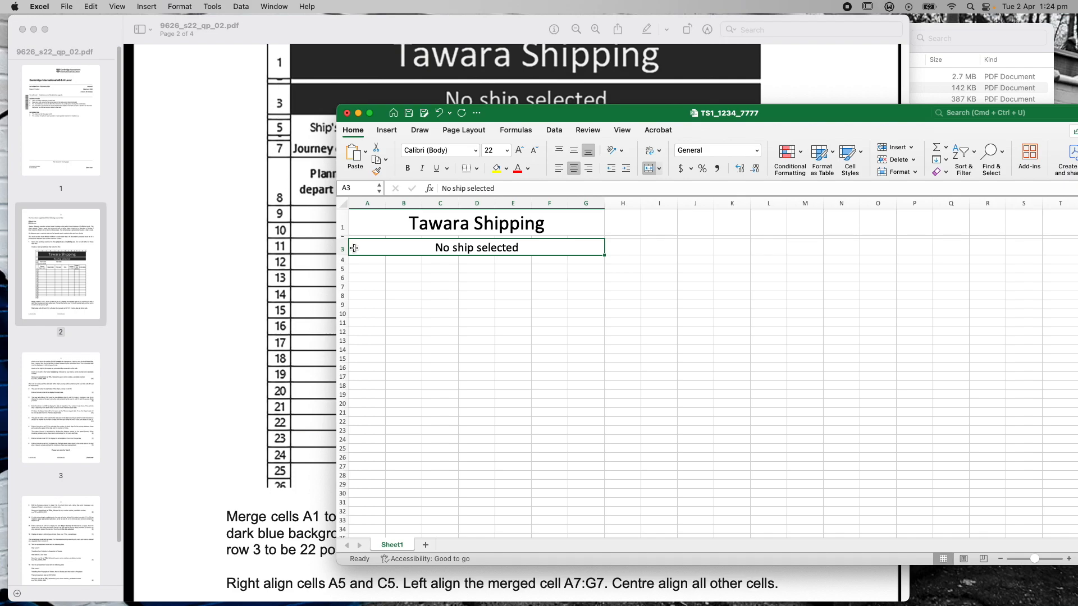
drag(345, 263, 343, 257)
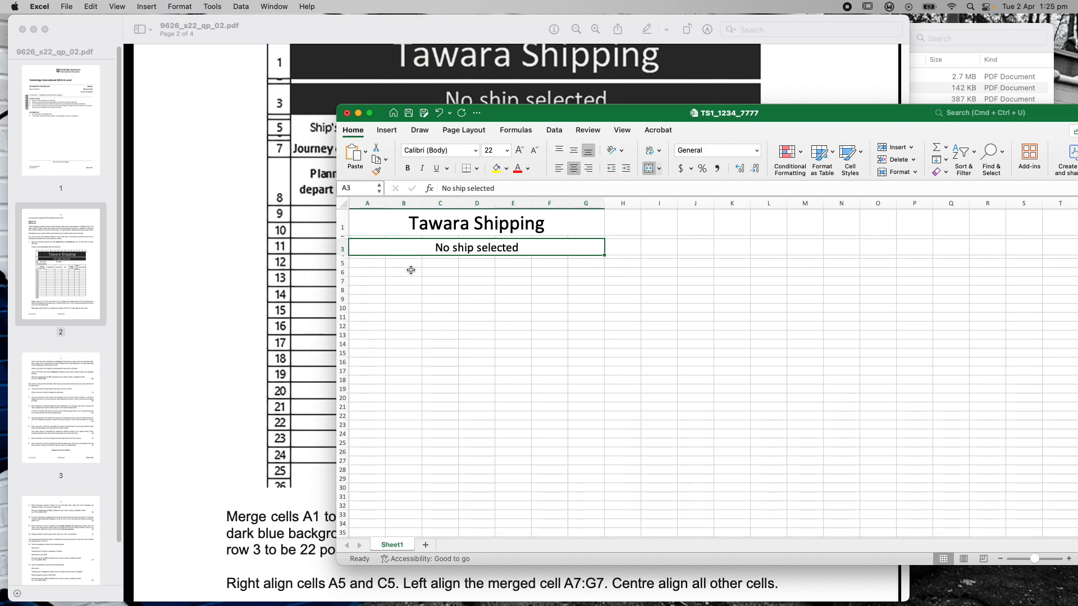
click(343, 274)
drag(342, 277, 343, 272)
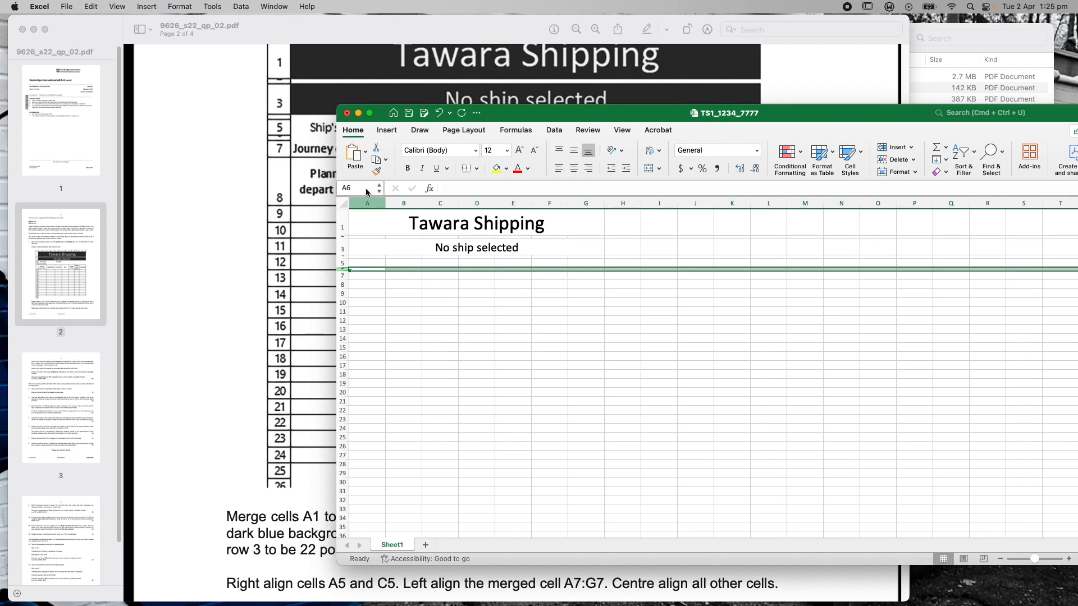
drag(508, 119, 472, 117)
Fill merged cells A1 and A3 dark blue with yellow text
click(536, 226)
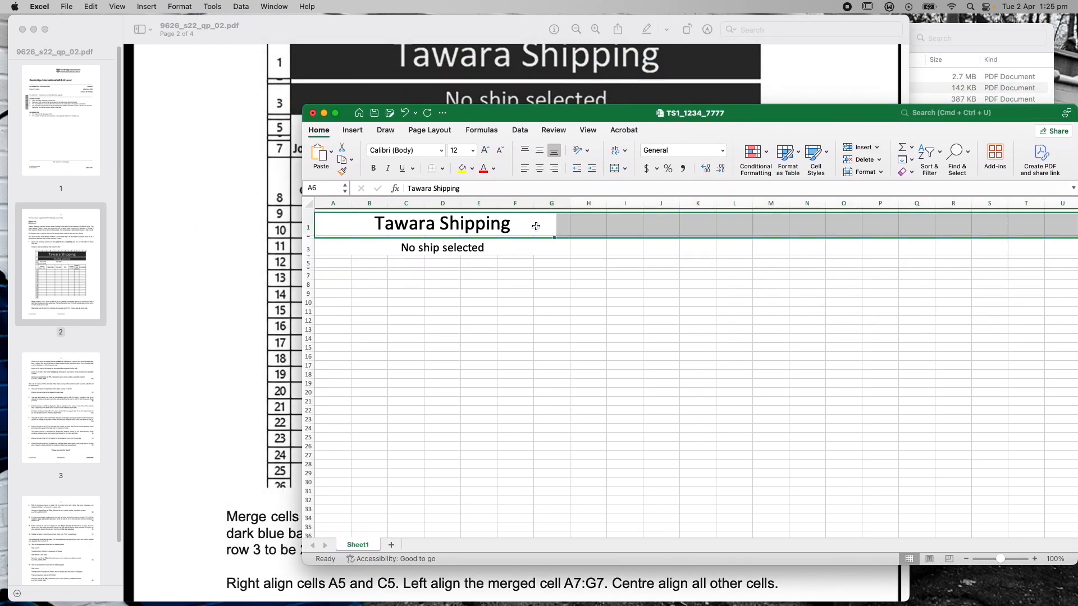
click(473, 171)
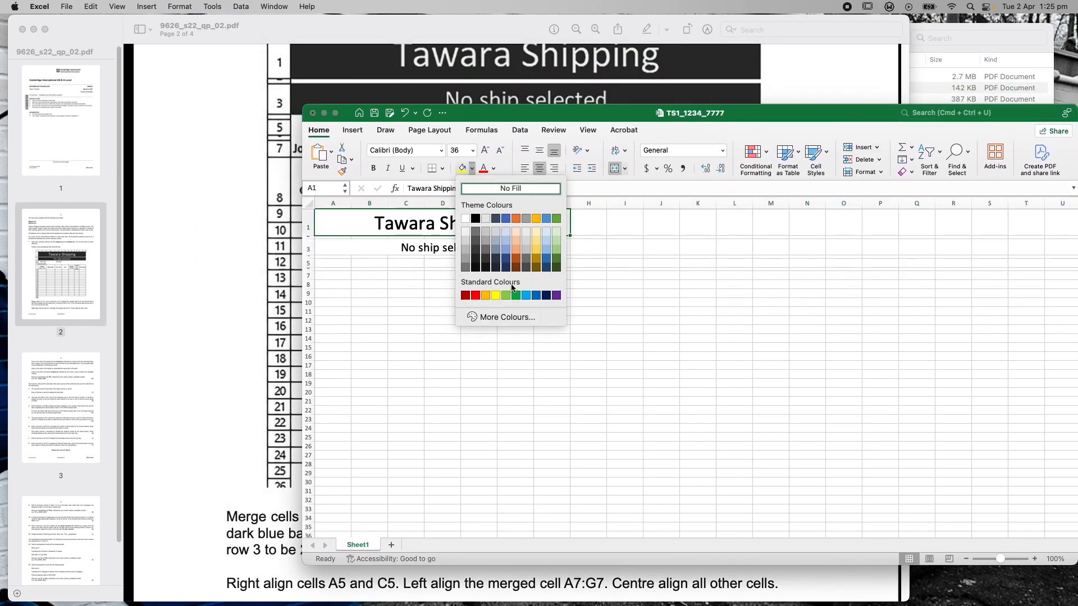
click(504, 262)
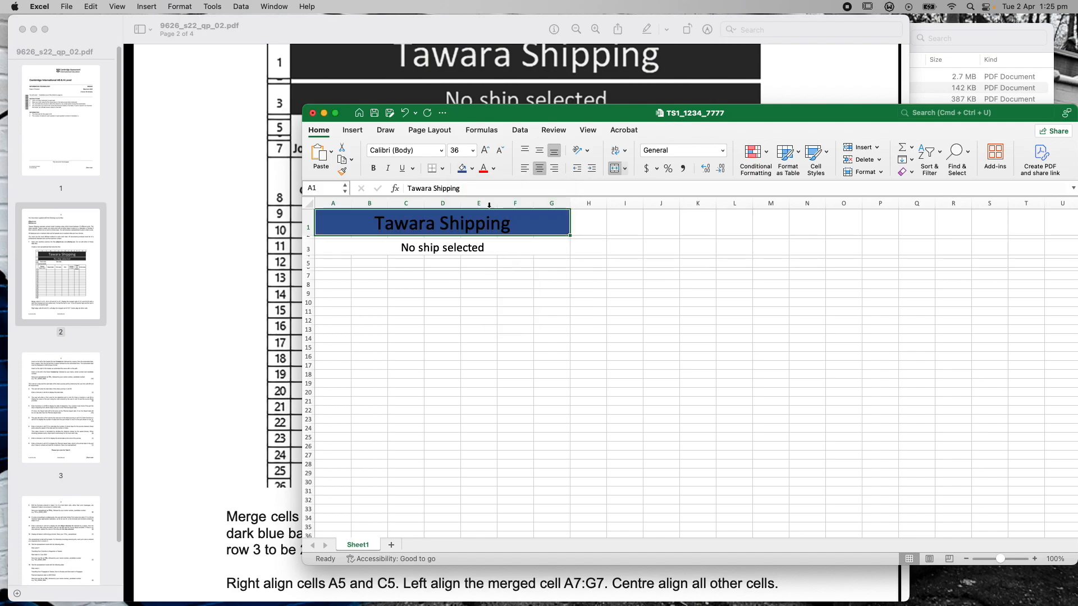
click(492, 168)
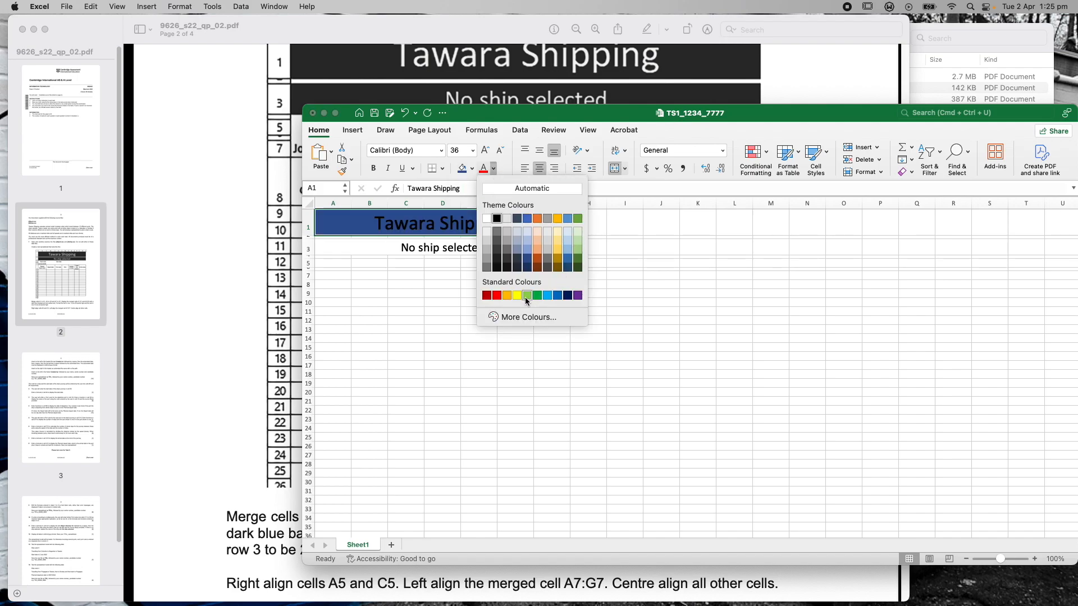
click(558, 248)
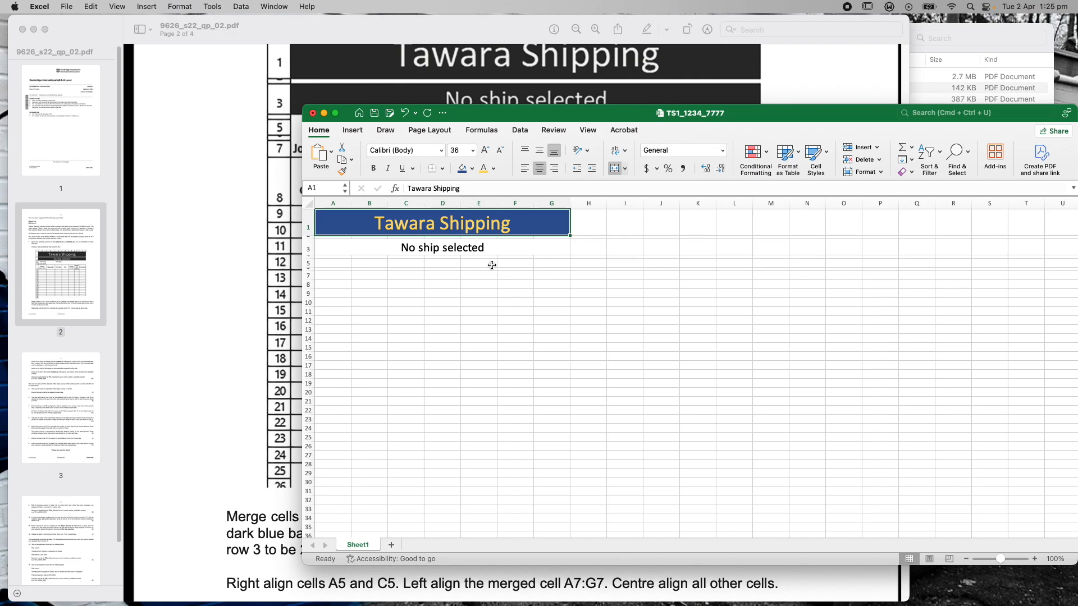
click(482, 248)
click(462, 168)
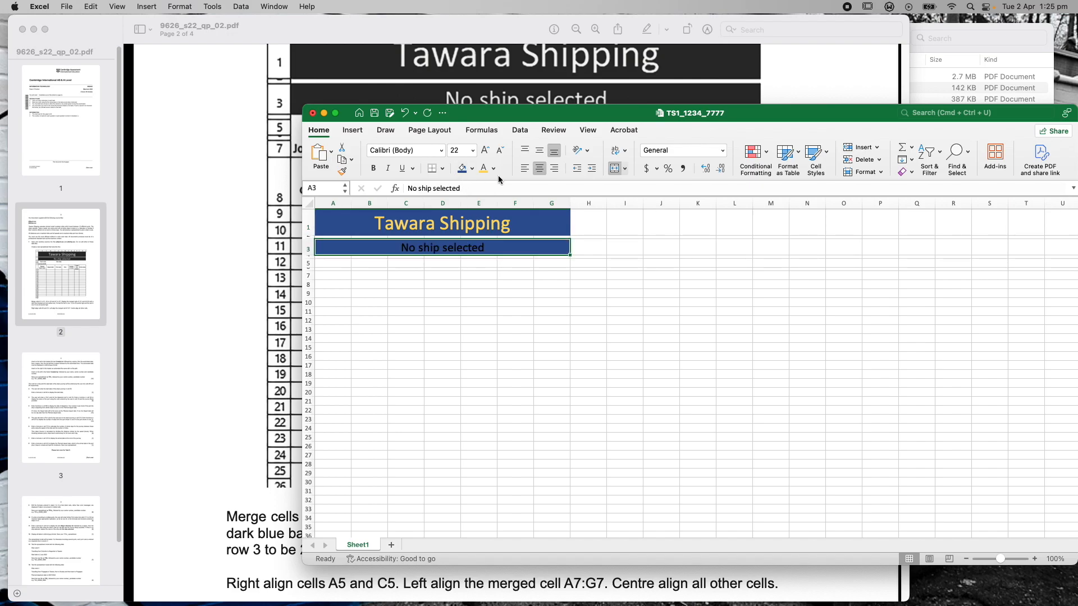
click(483, 168)
drag(502, 110, 711, 58)
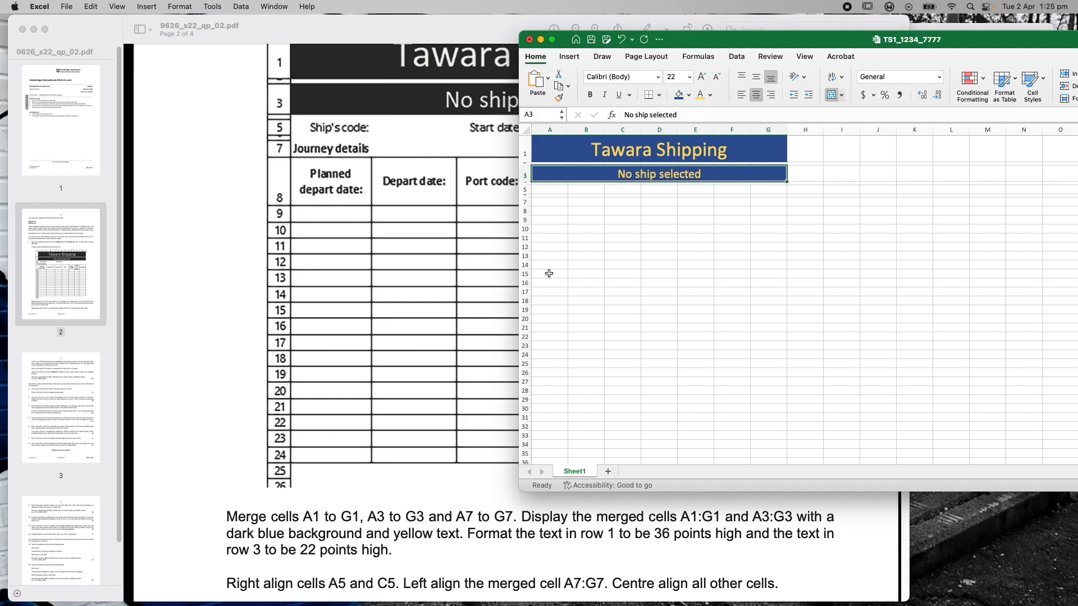
Right-align cell A5
click(549, 189)
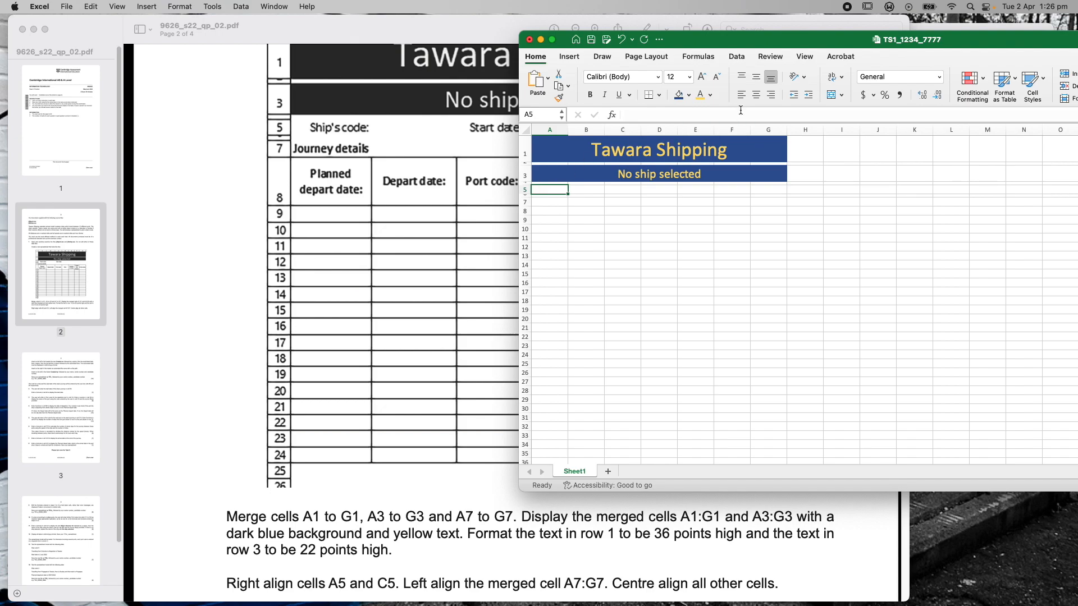
click(770, 95)
click(627, 190)
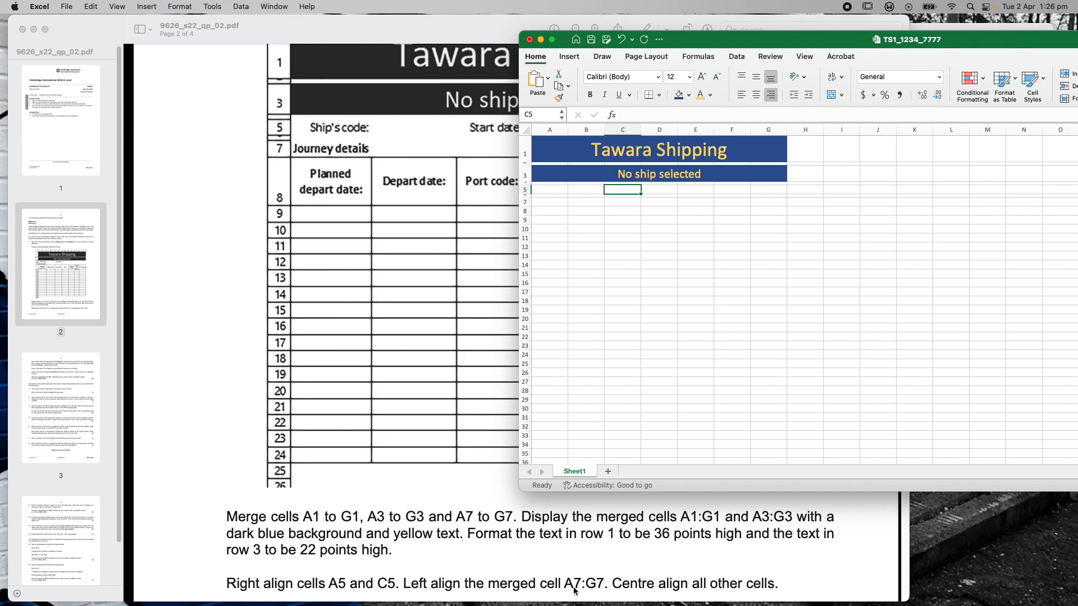
Merge cells A7 to G7 into a single cell
click(553, 201)
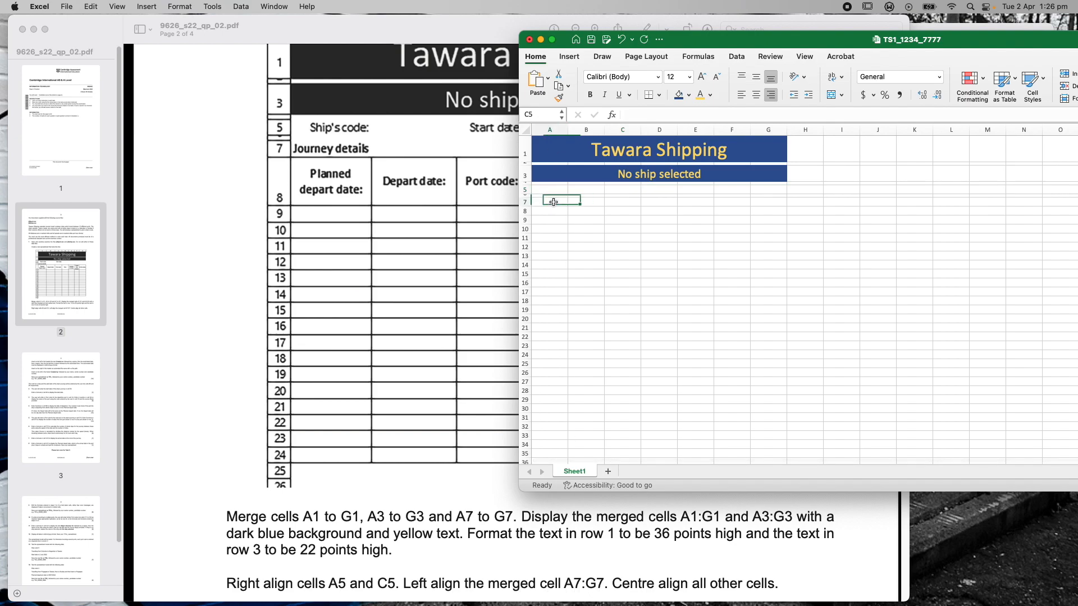
shift+click(762, 203)
click(831, 95)
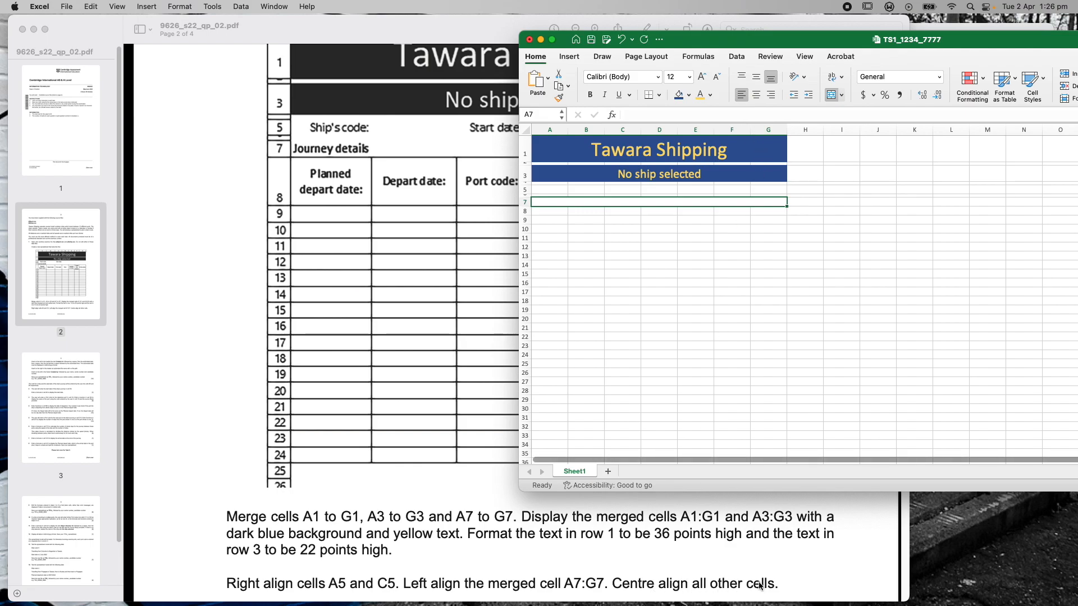
scroll(752, 572, down, 3)
scroll(745, 558, up, 2)
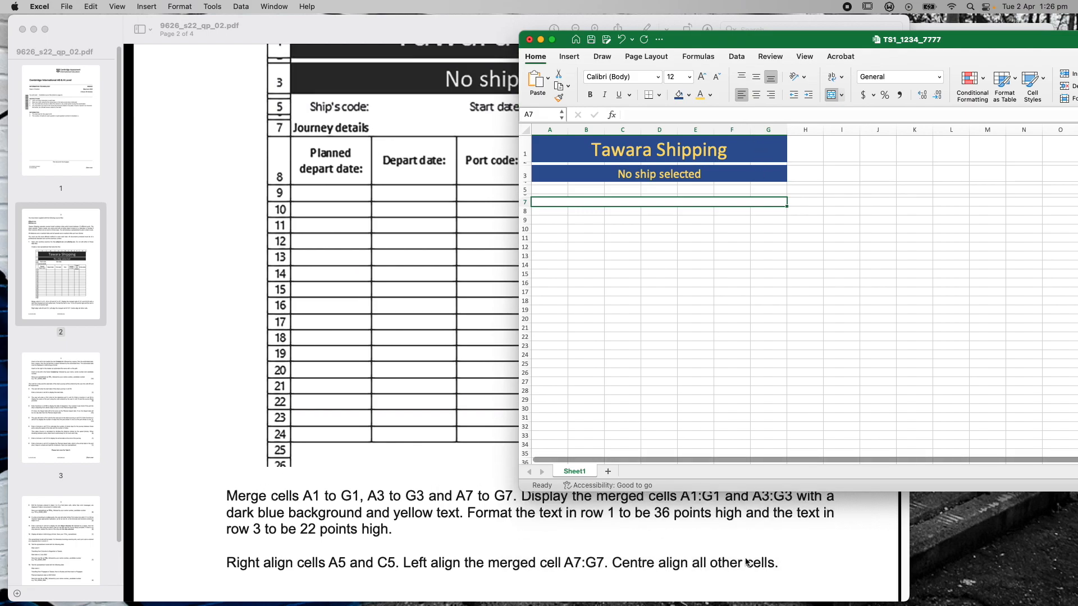
drag(711, 44, 585, 203)
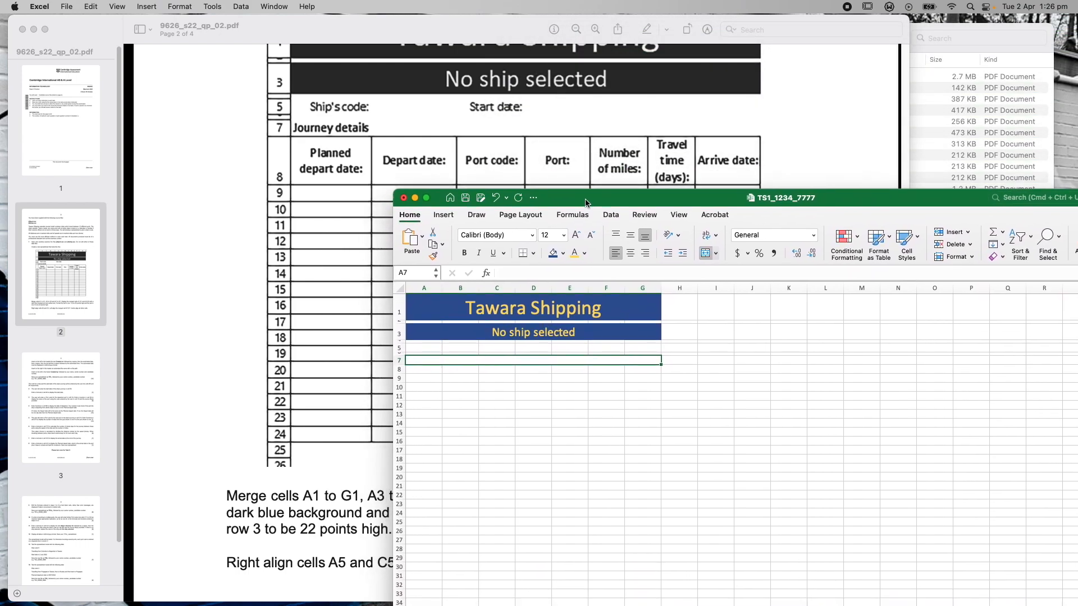
Enter the label 'Ship's code:' in cell A5
click(426, 348)
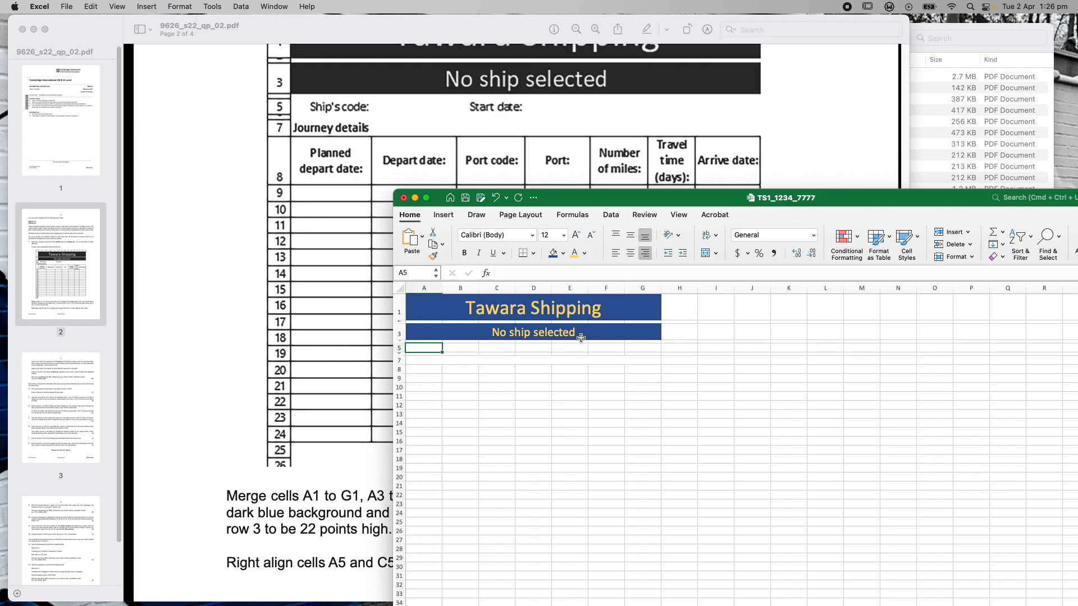
text(Ship's)
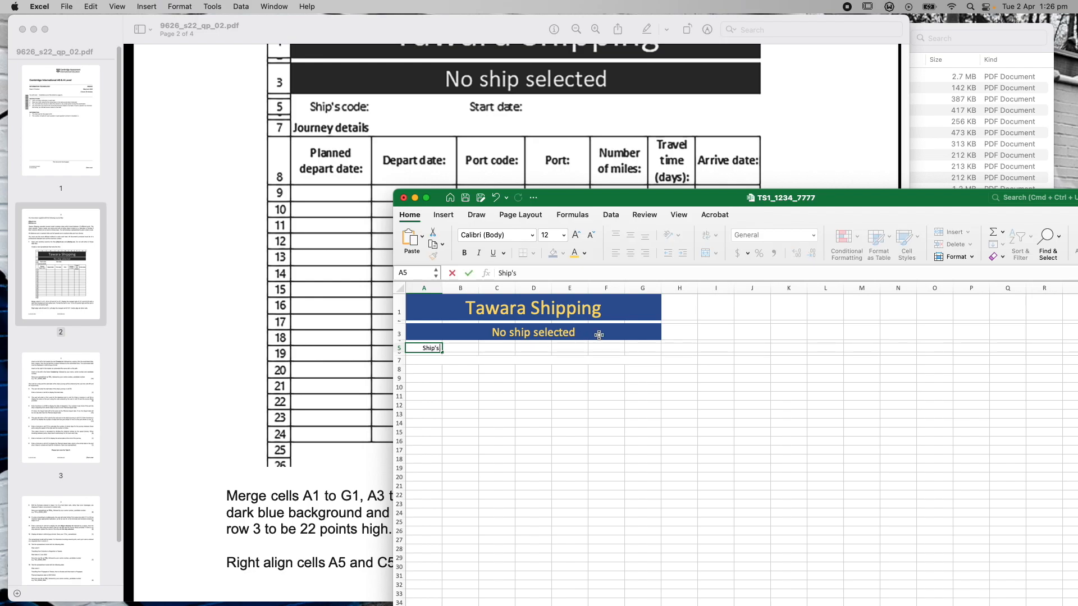
text( code:)
click(484, 388)
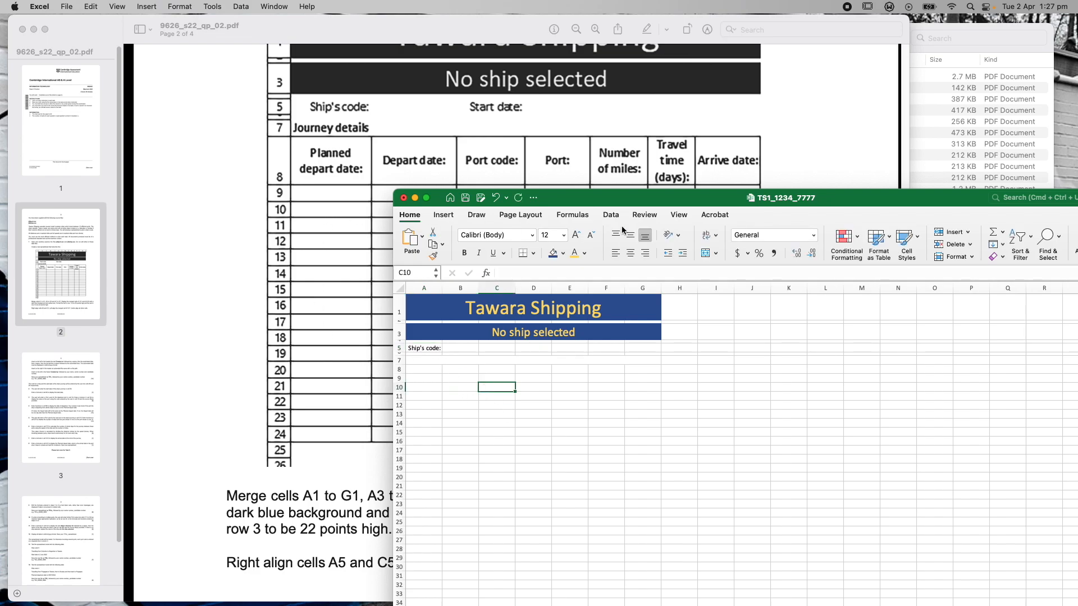
scroll(815, 120, up, 3)
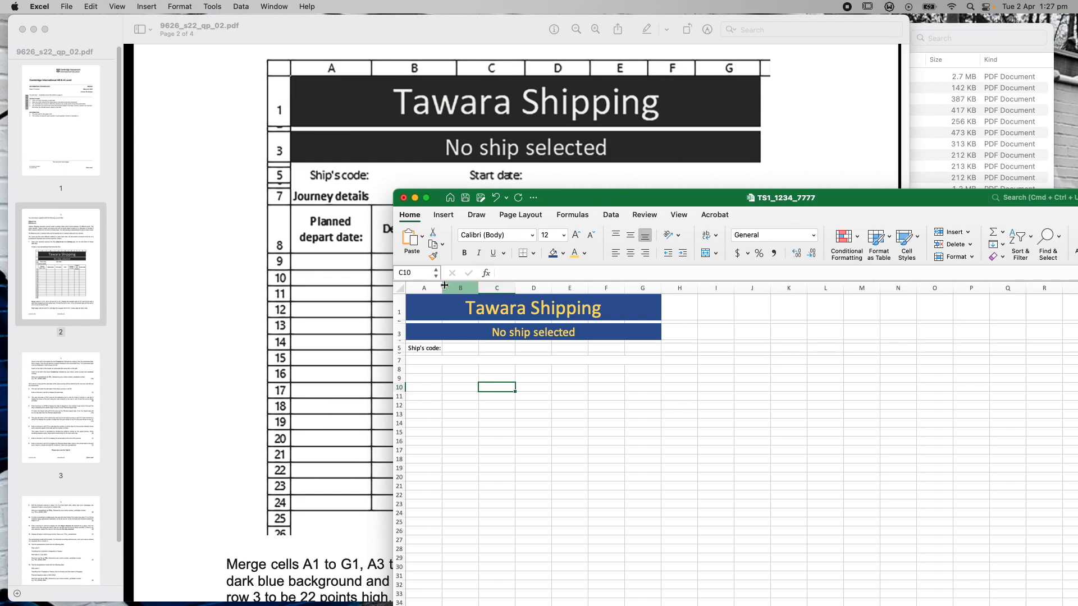
Set the column width of columns A through G to 15 using Column Width
click(423, 288)
shift+click(646, 288)
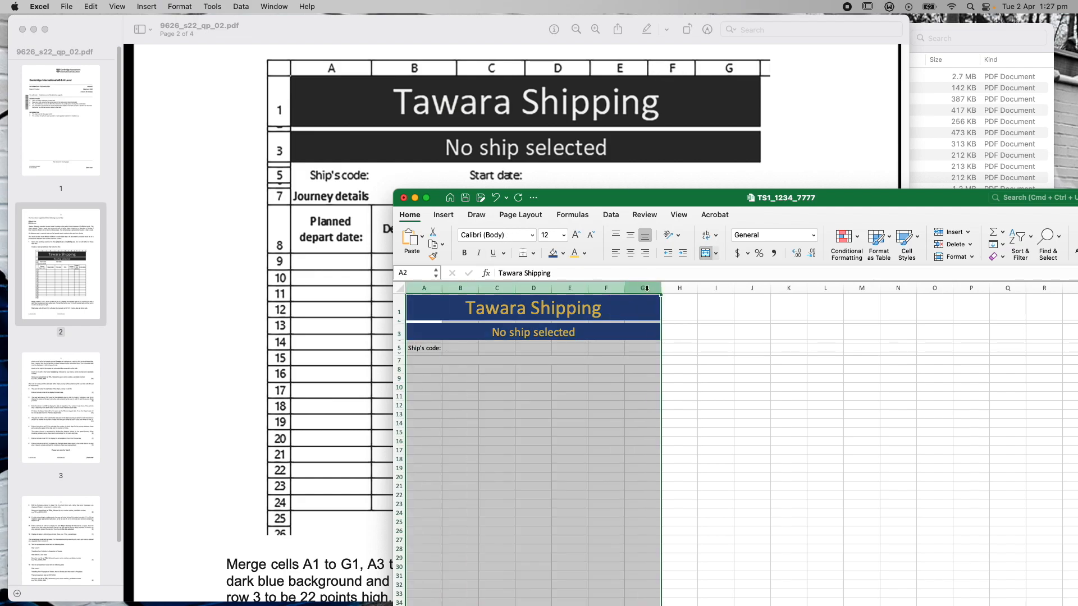
right_click(647, 287)
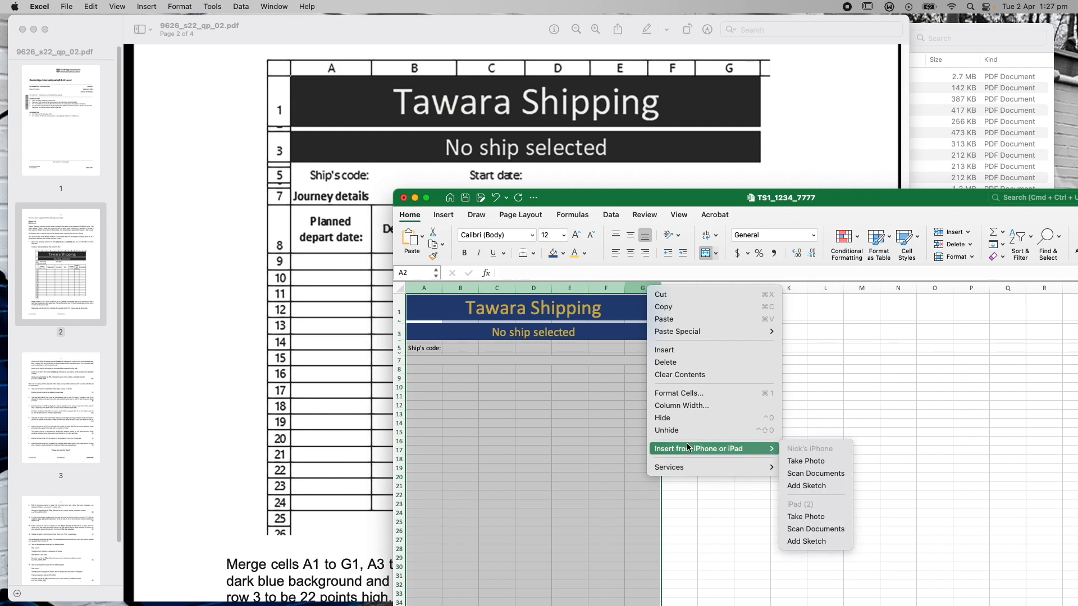
click(691, 407)
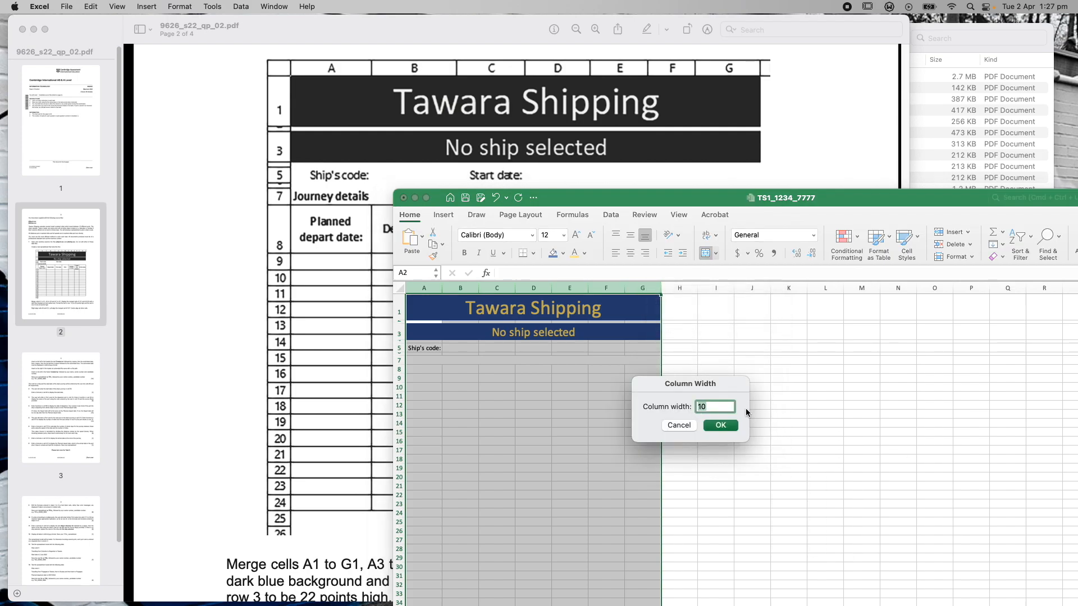
text(1)
click(723, 427)
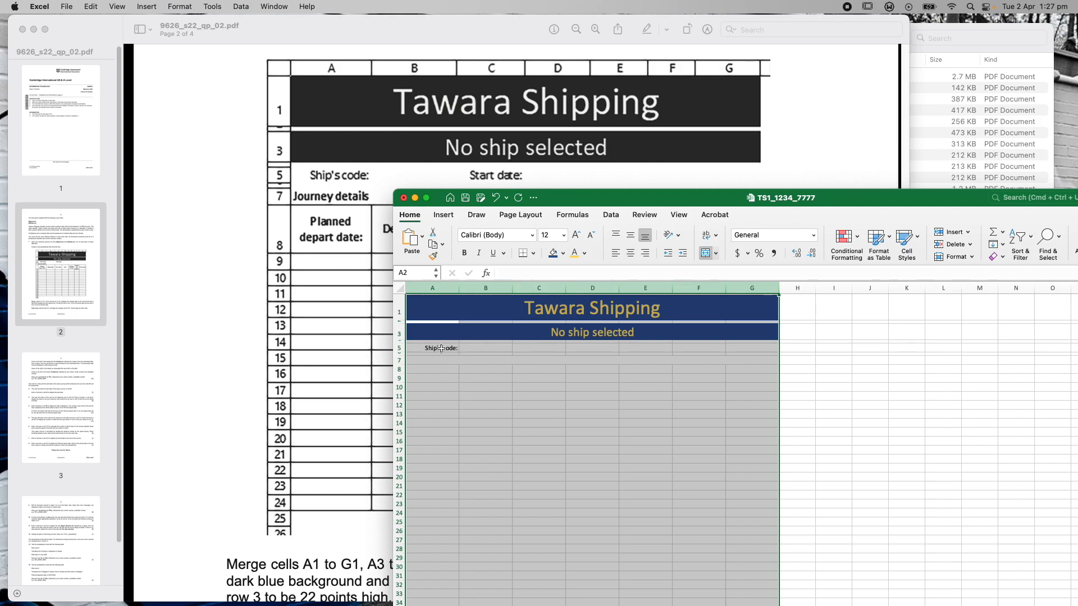
click(853, 414)
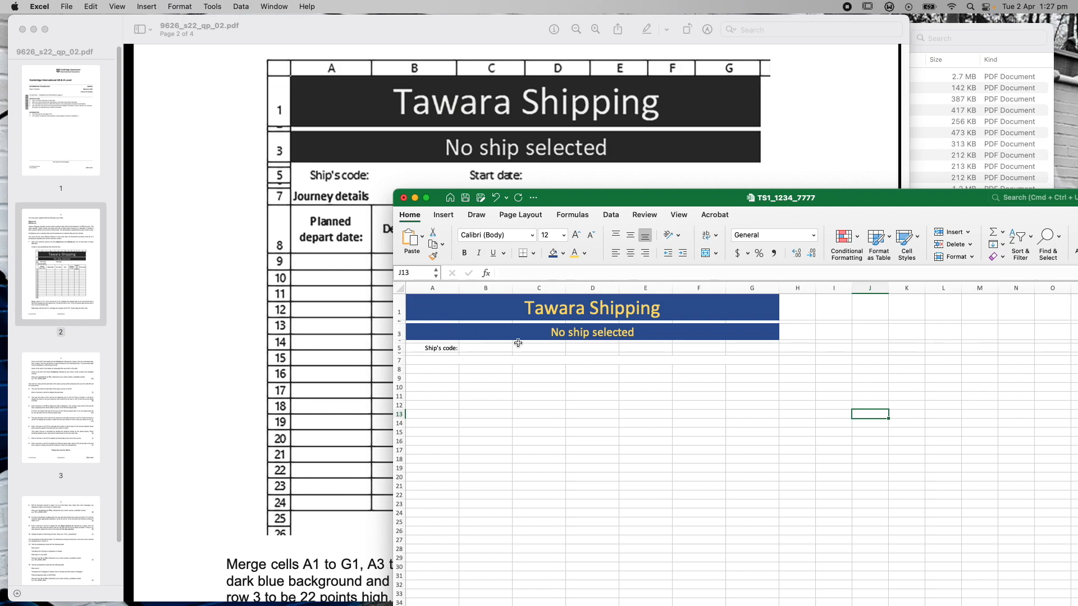
Enter the label 'Start date:' in cell C5
drag(598, 205, 436, 294)
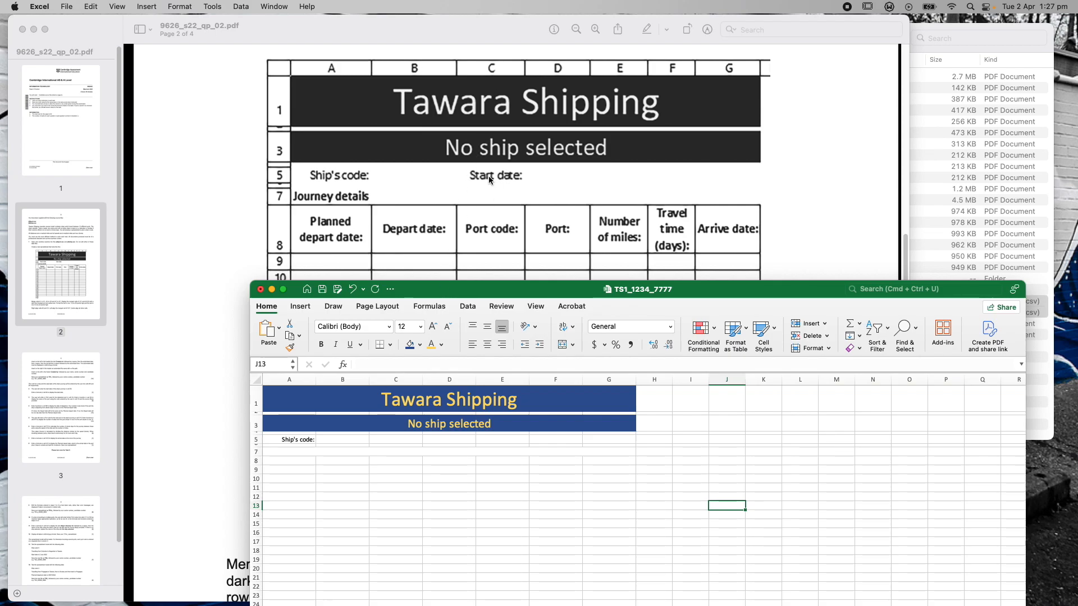
click(385, 441)
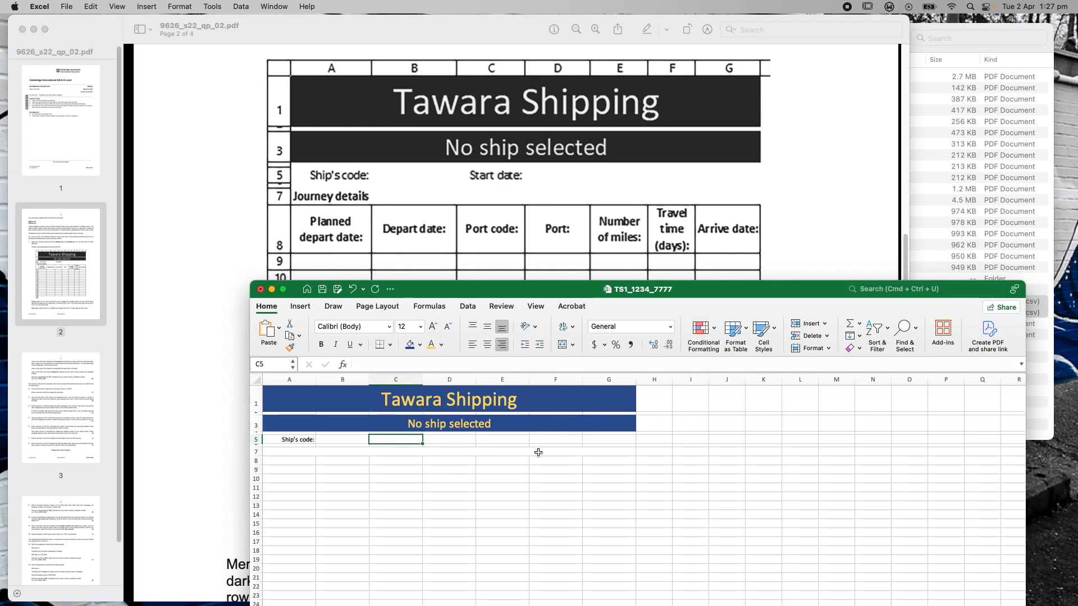
text(Start d)
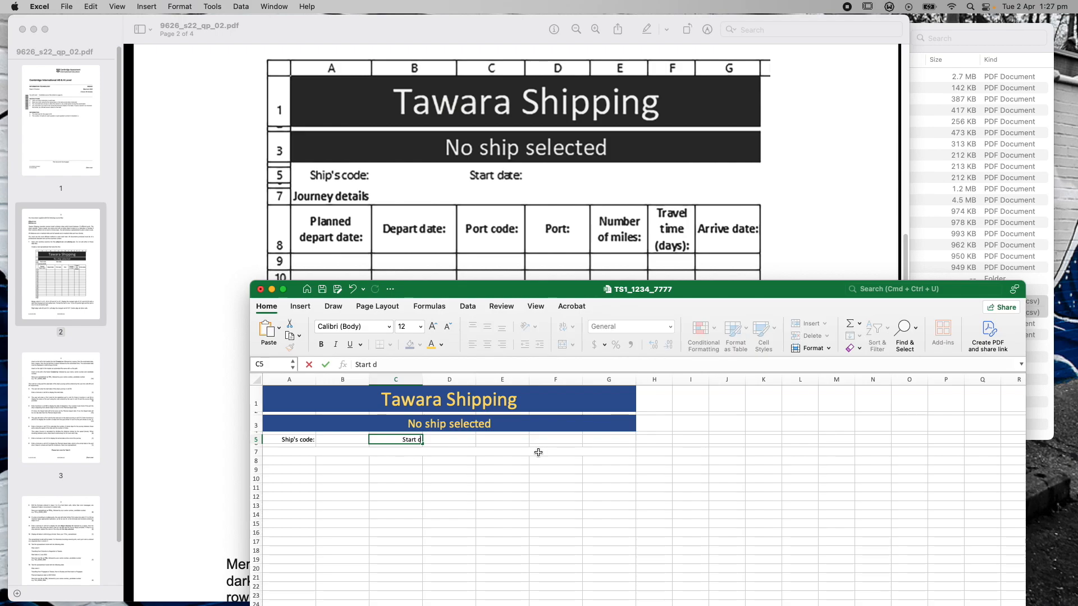
text(ate:)
Type the 'Journey details' heading in merged cell A7, correcting it to a lowercase d
click(296, 452)
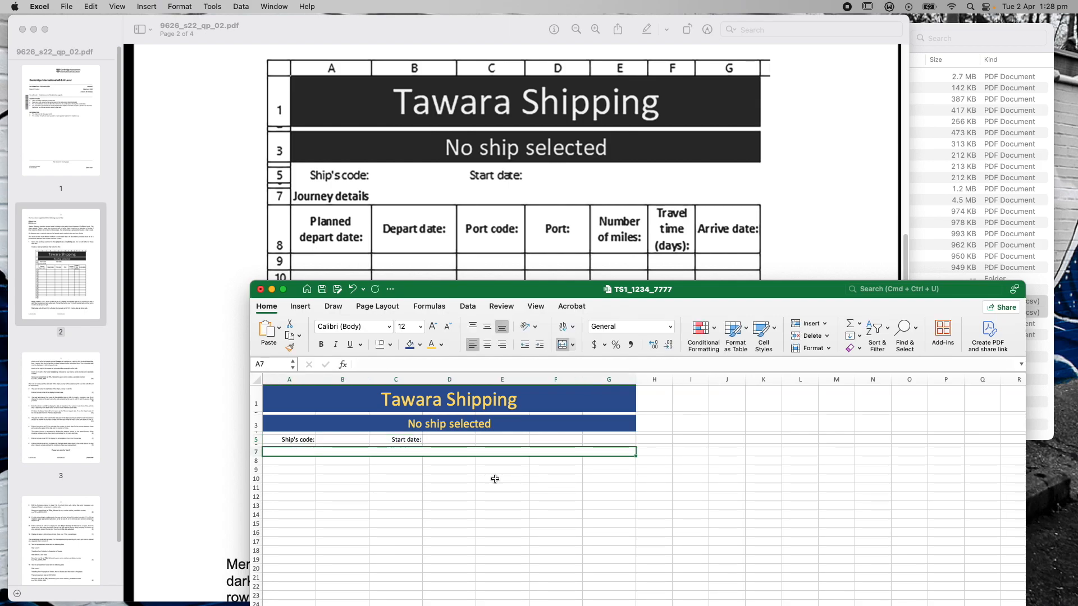
text(Journey Det)
key(Return)
key(Right)
key(Right)
key(Right)
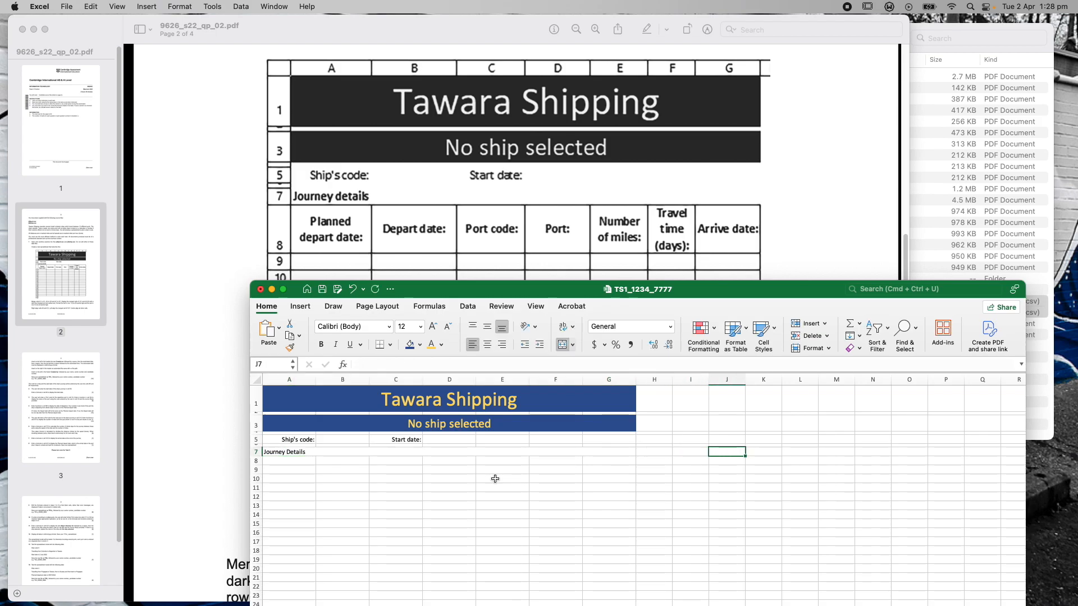
key(Left)
key(Left)
click(296, 454)
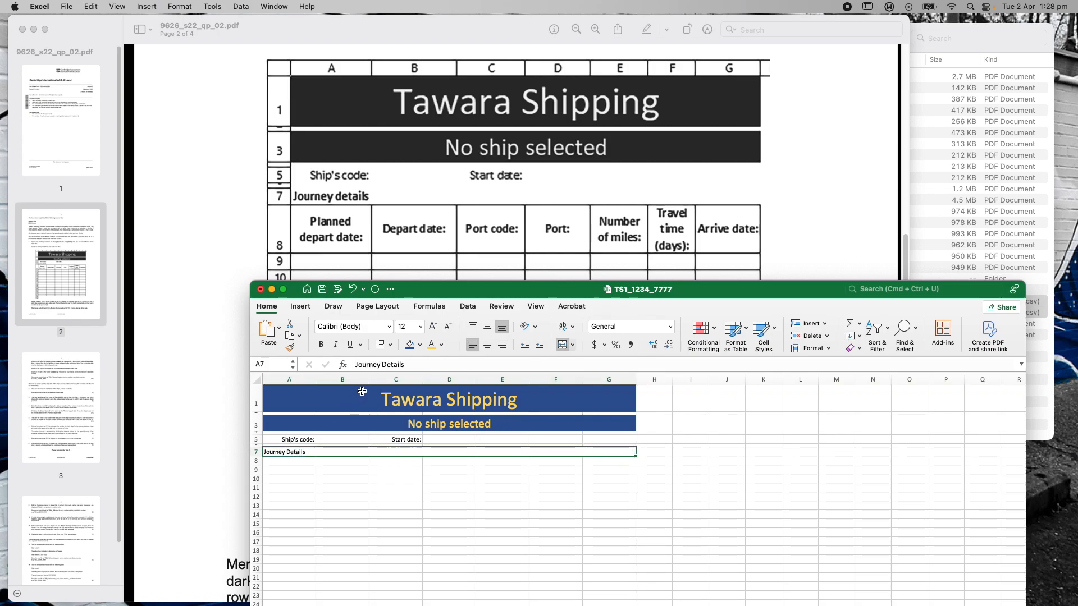
click(386, 366)
text(d)
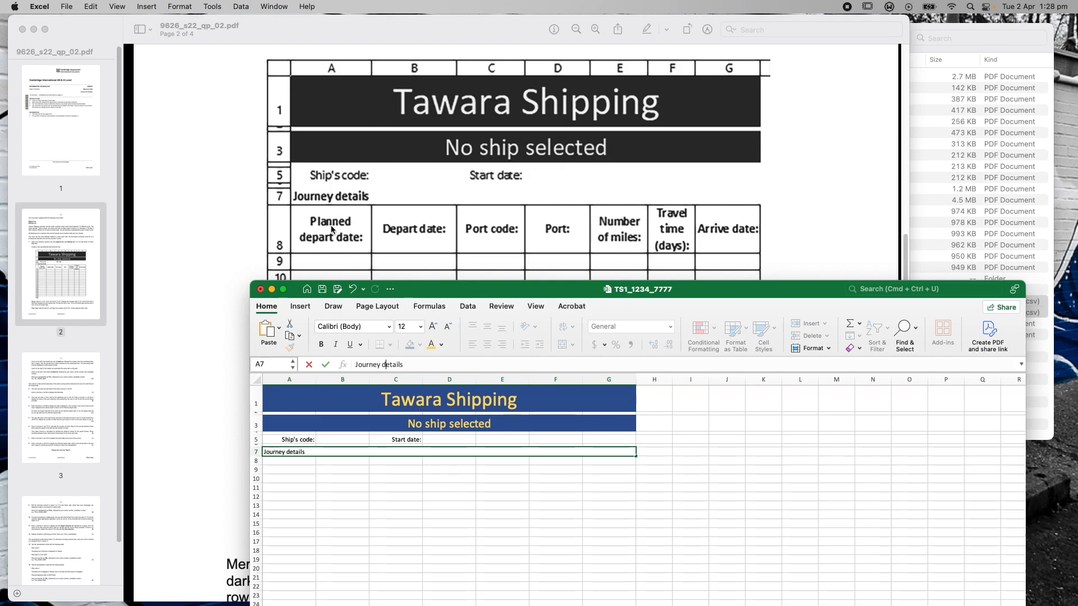
mouse_move(423, 288)
mouse_down()
mouse_move(703, 204)
mouse_move(491, 318)
mouse_move(427, 268)
mouse_up()
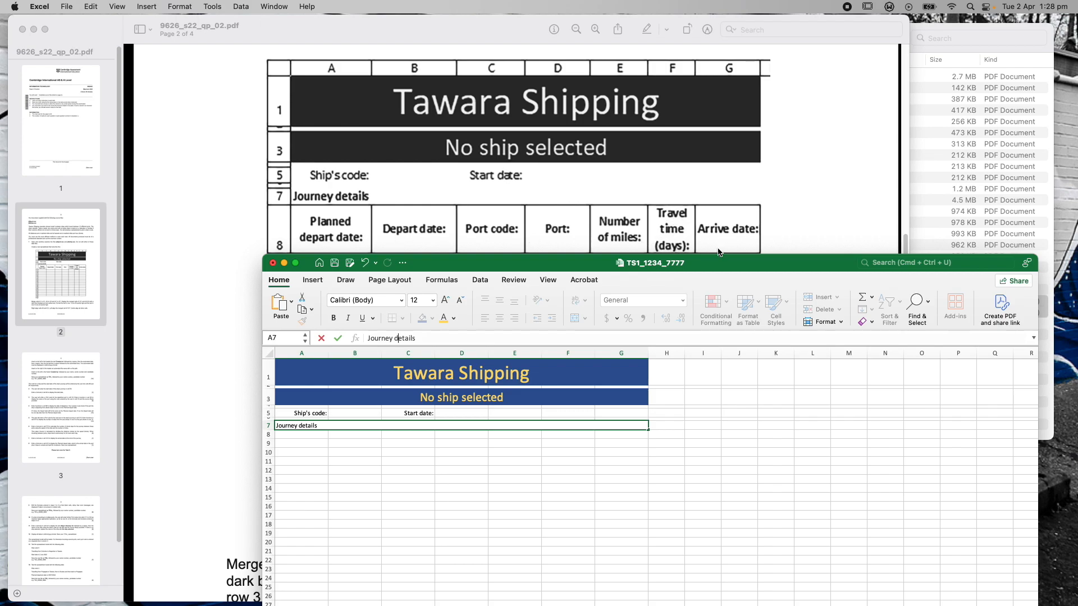
Reposition and enlarge the workbook window beside the exam paper
drag(731, 265, 682, 291)
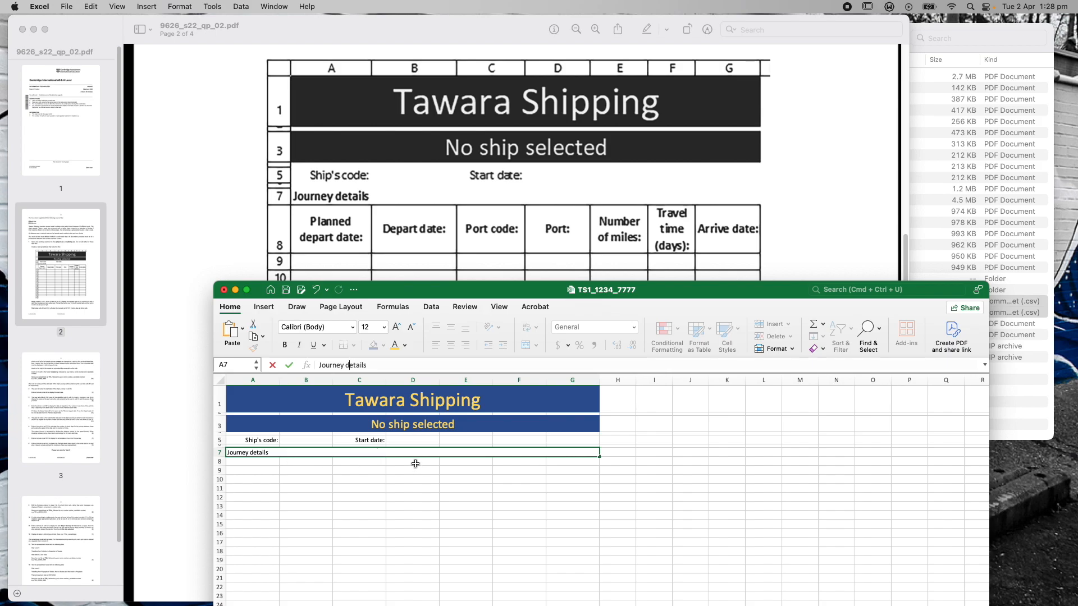
drag(691, 297, 642, 97)
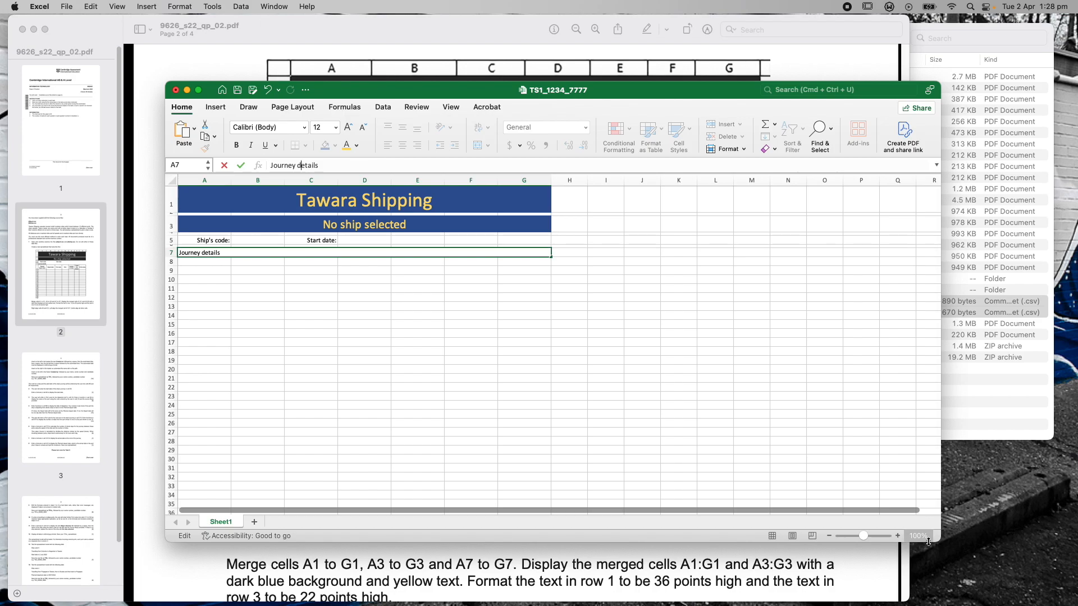
drag(938, 540, 1029, 604)
click(824, 495)
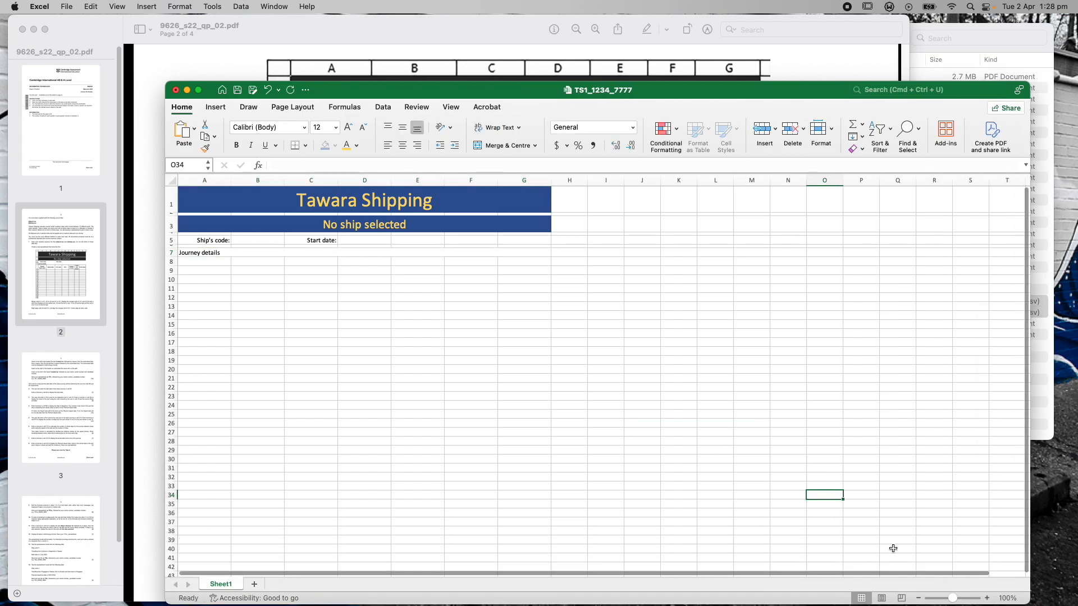
Zoom the sheet to 150% and scroll back up to the top rows
click(986, 598)
click(986, 599)
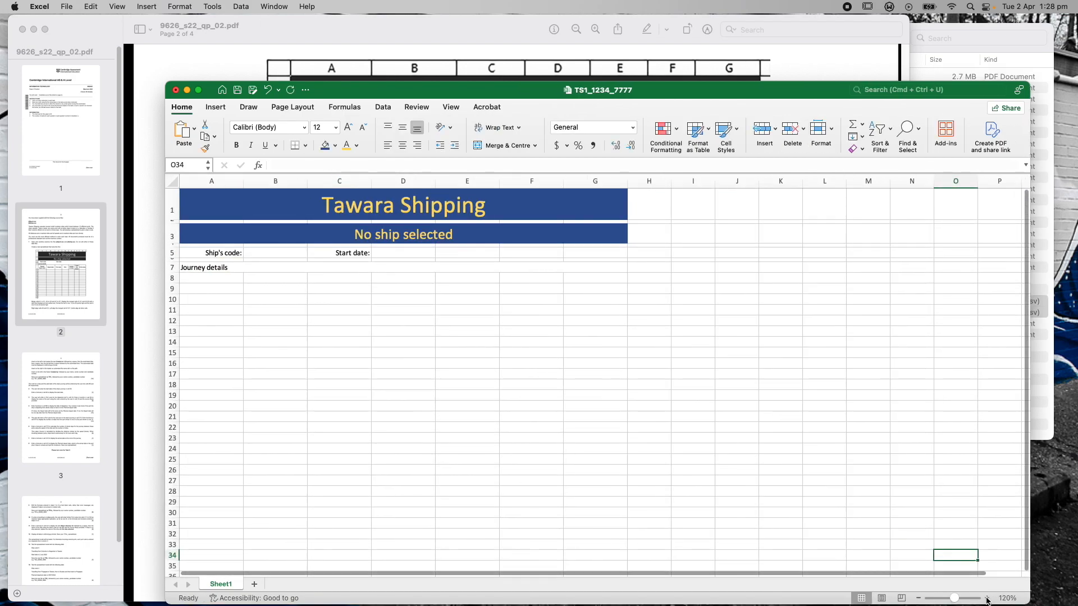
click(986, 599)
click(986, 599)
click(986, 598)
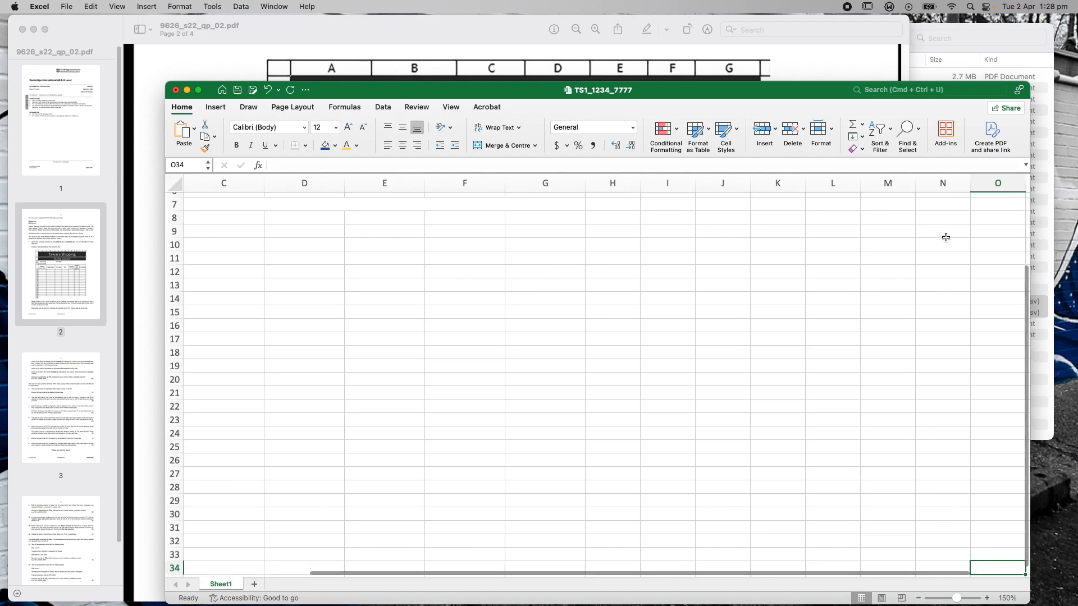
scroll(1028, 349, up, 5)
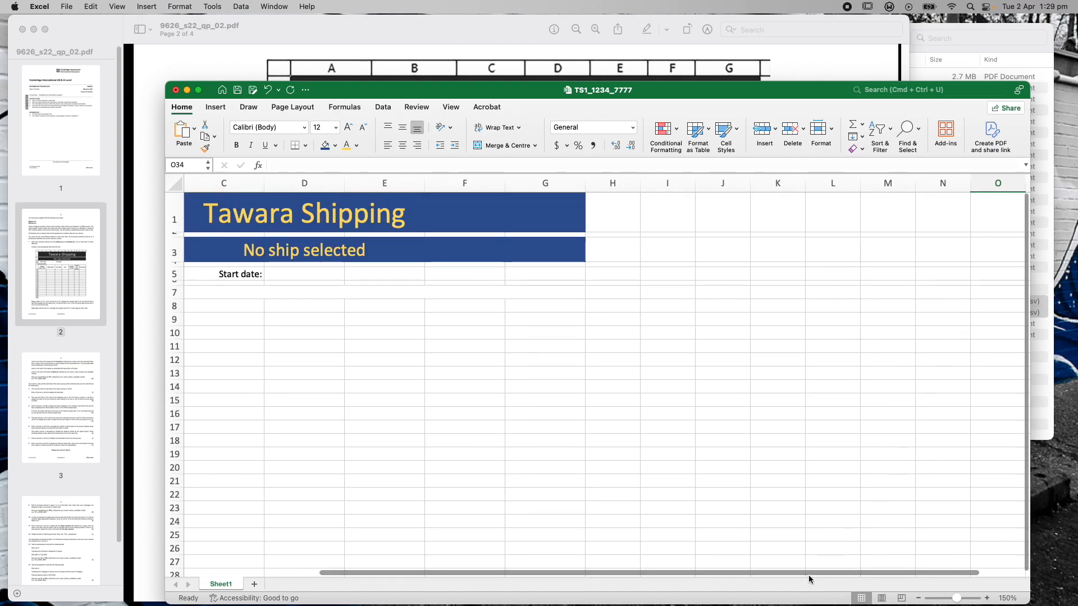
drag(809, 574, 636, 592)
drag(479, 96, 527, 281)
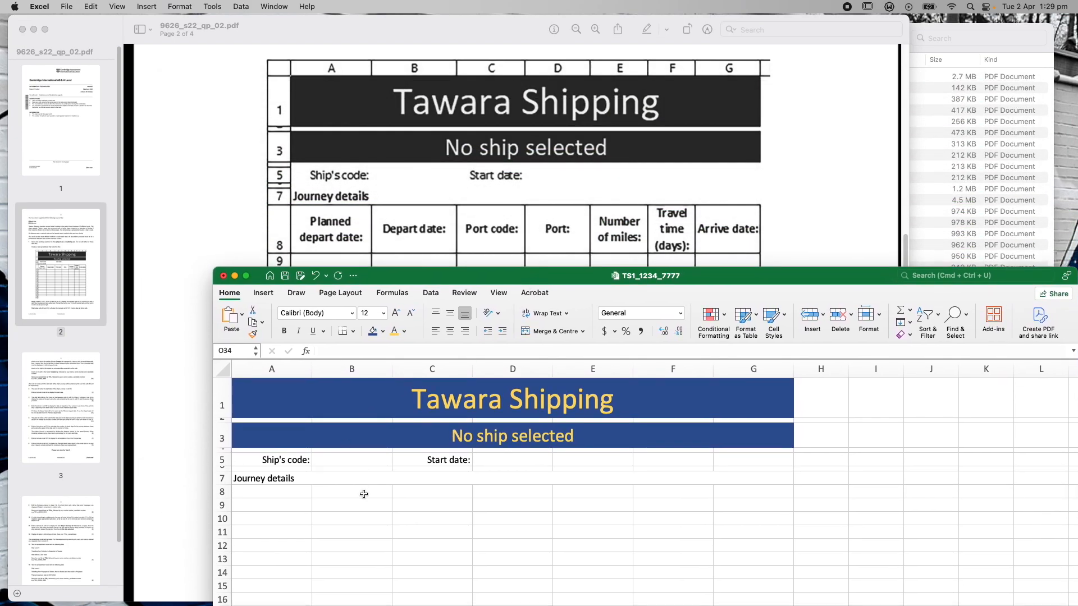
After rechecking the PDF instructions, narrow column A to a width of 12.00
click(284, 479)
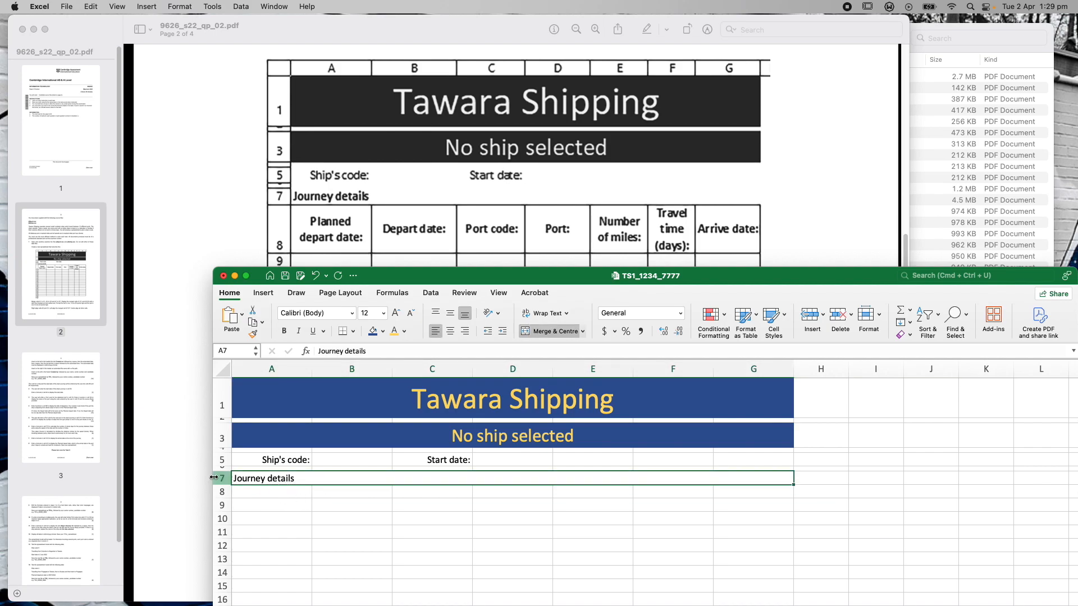
click(168, 451)
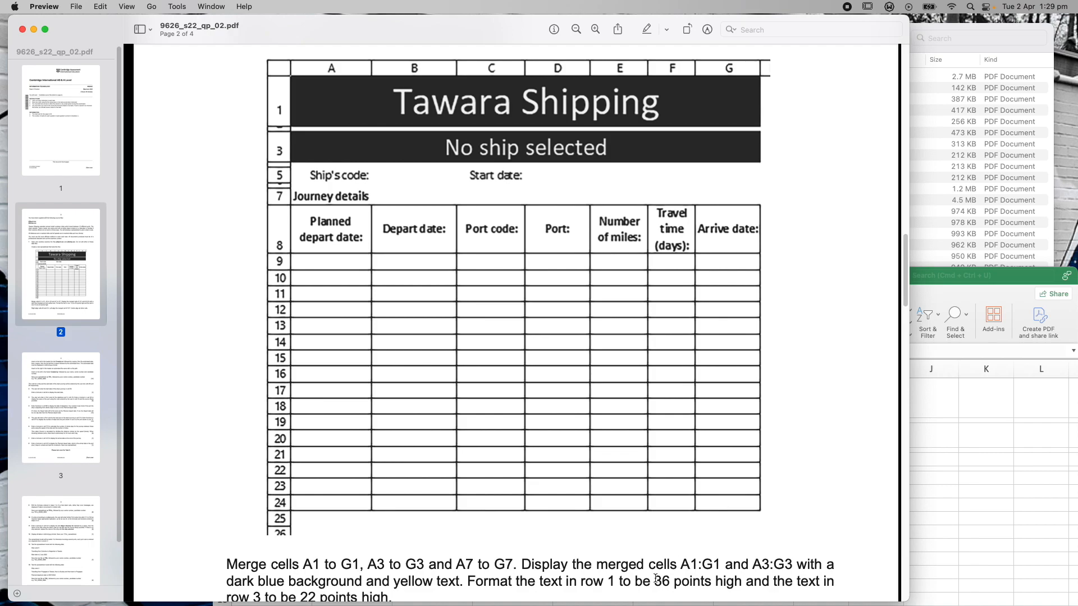
scroll(498, 560, down, 3)
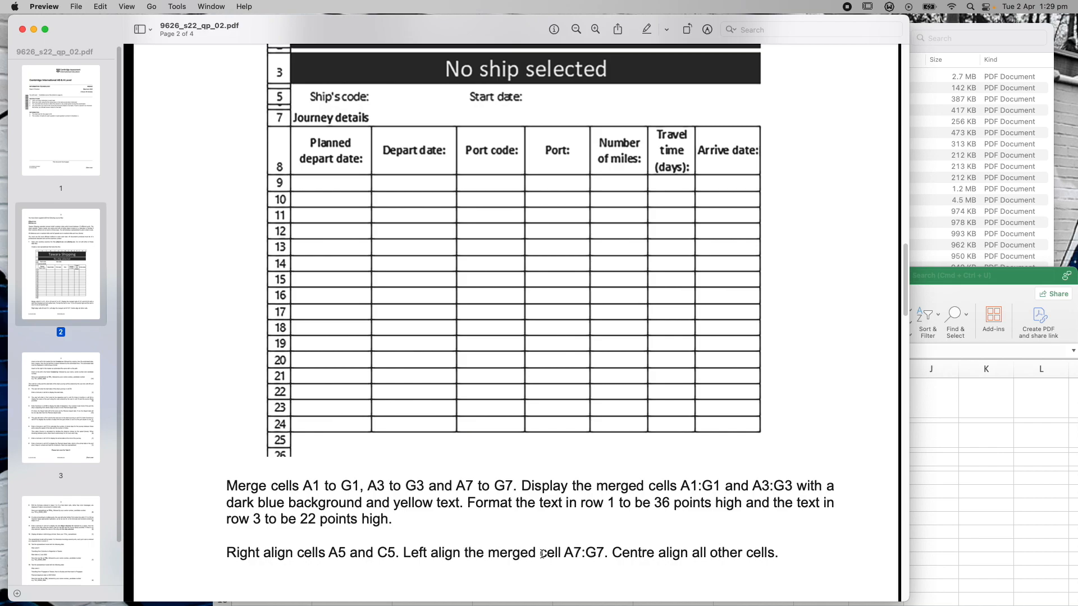
click(952, 279)
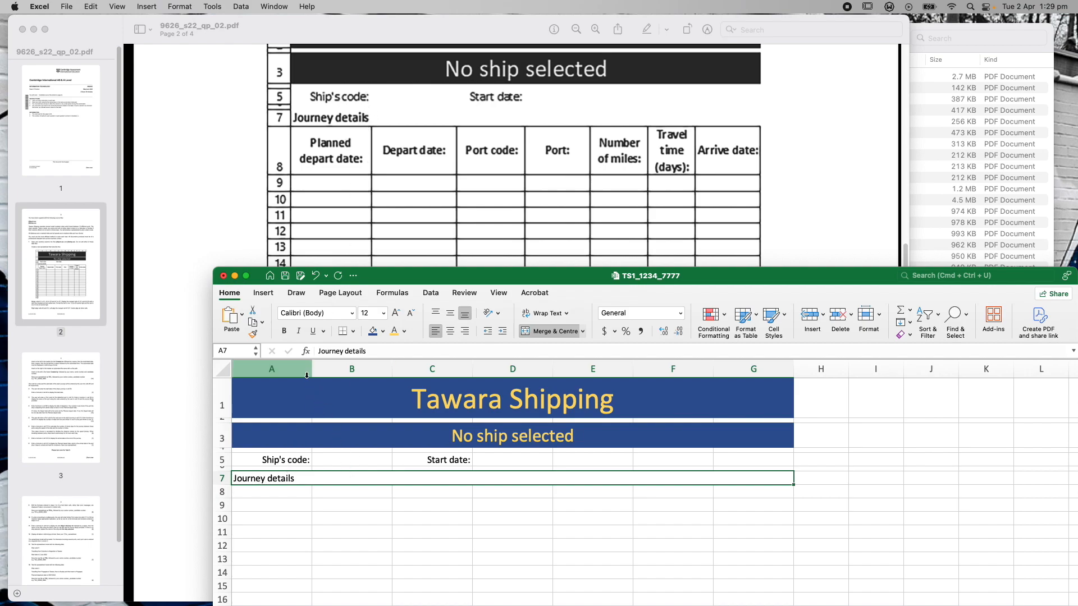
drag(310, 368, 292, 371)
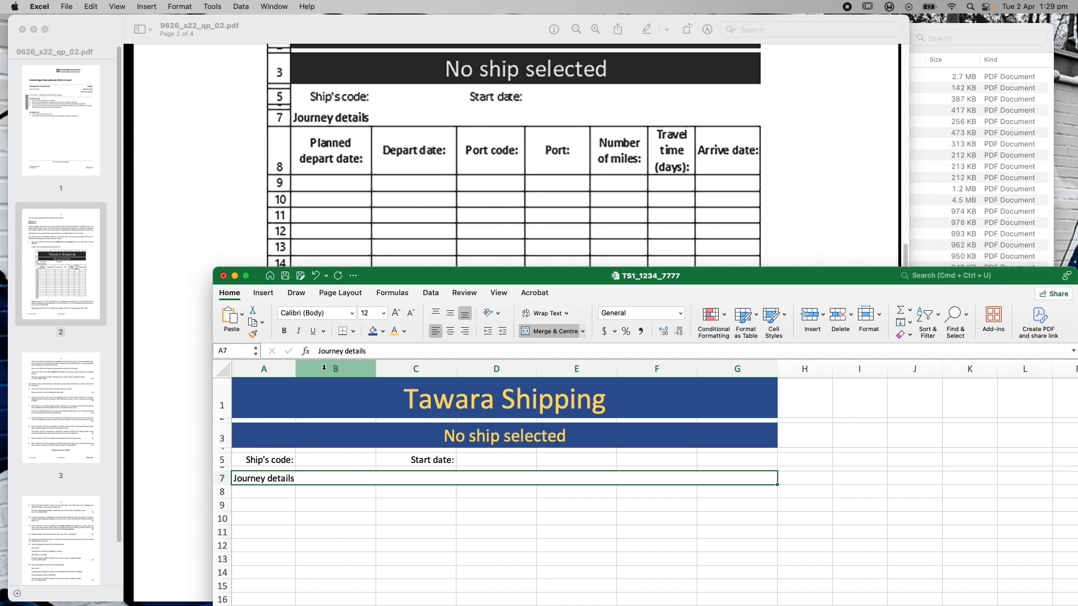
drag(296, 371, 297, 370)
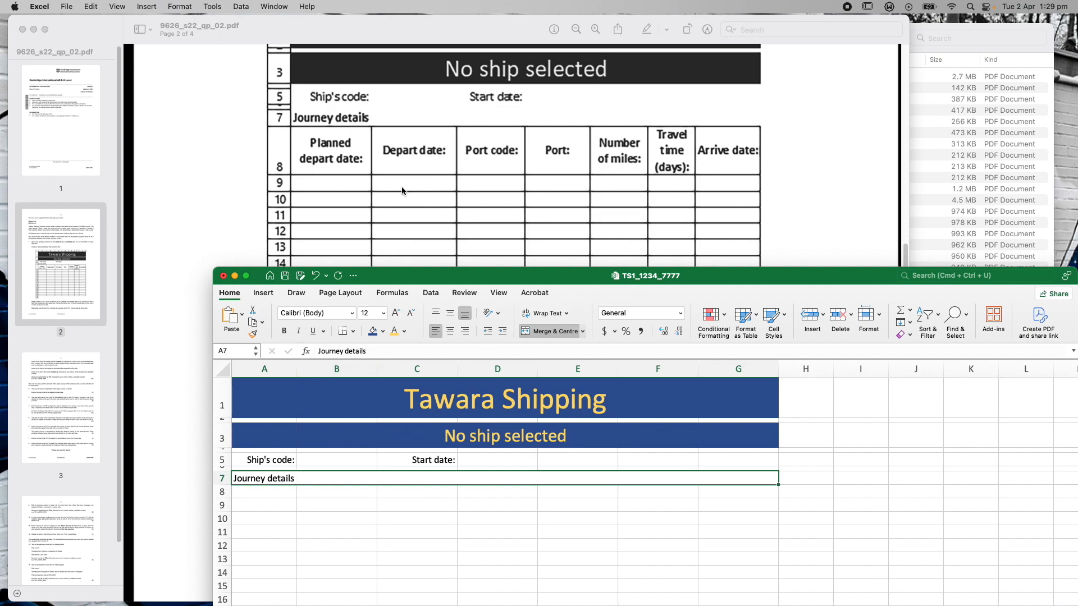
Enter headings 'Planned depart date', 'Depart date', 'Port code:' and 'Port:' in A8 to D8
click(272, 493)
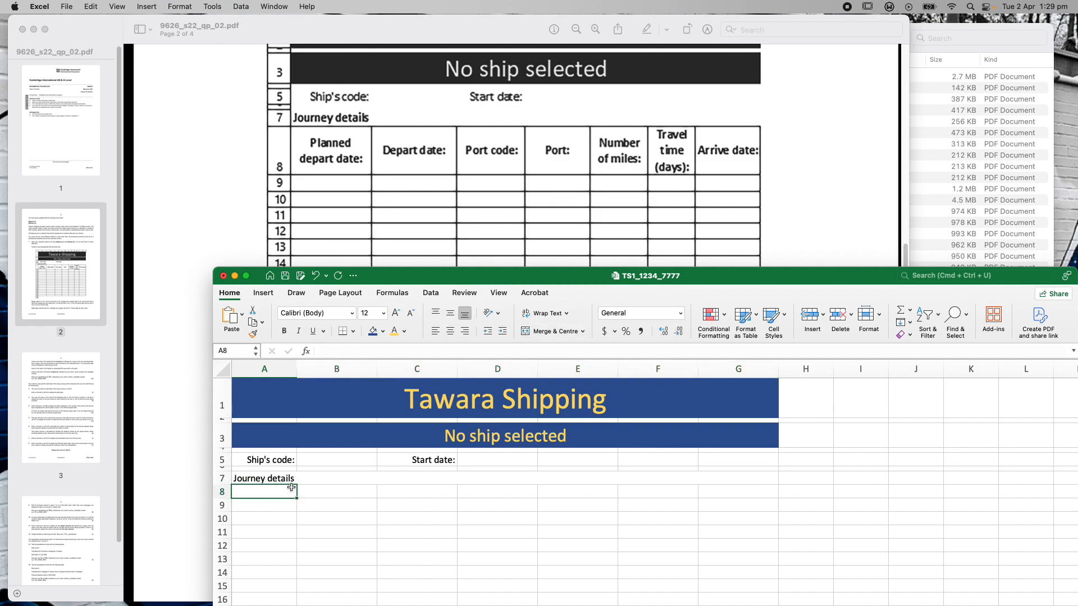
text(Planned d)
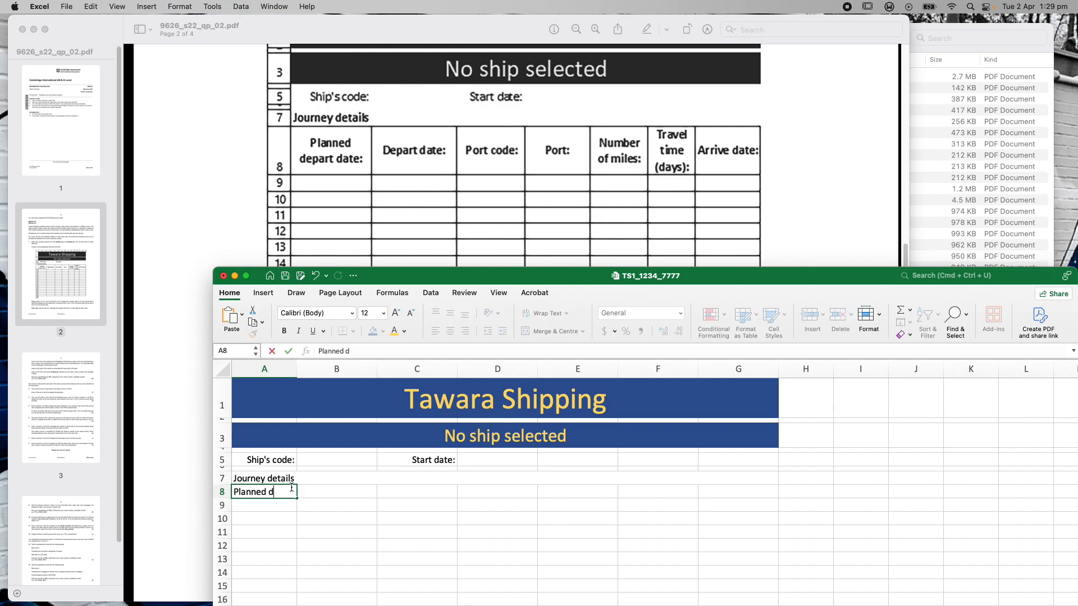
text(epart date:)
key(Tab)
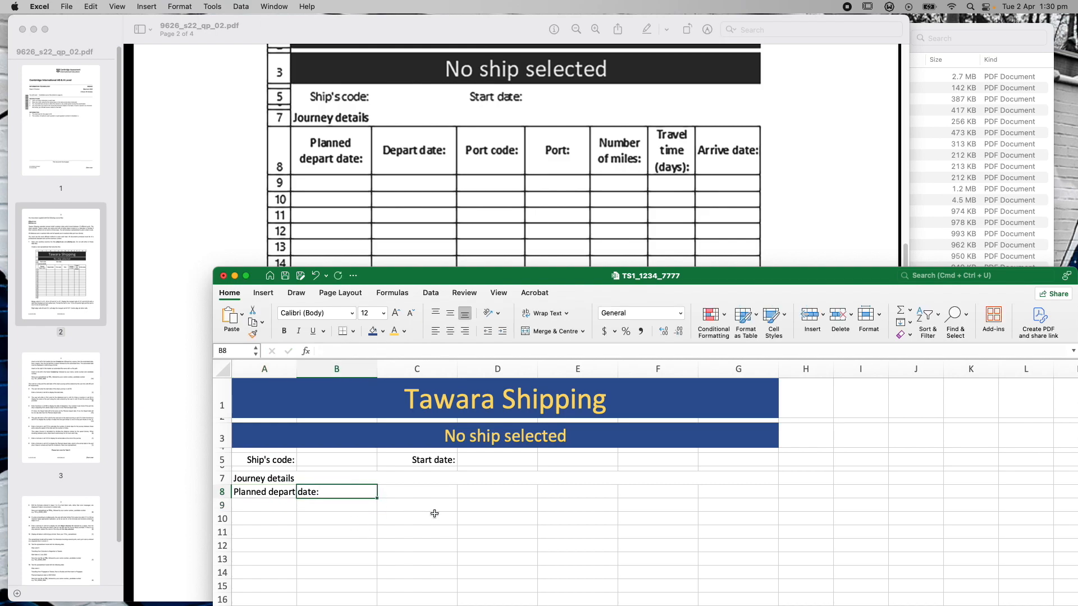
text(De)
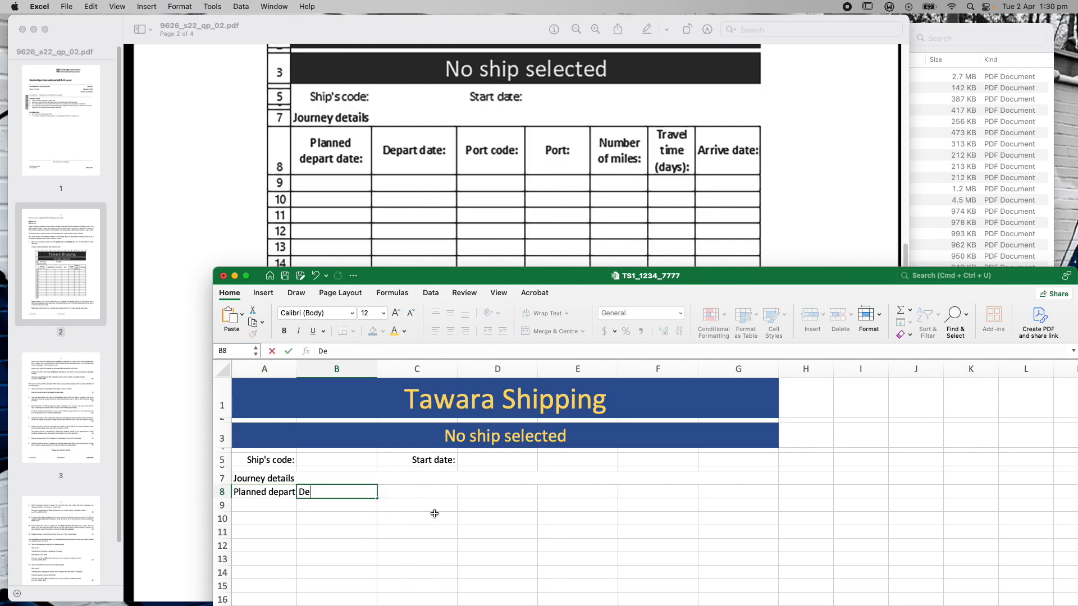
text(part date)
click(431, 495)
text(Port code)
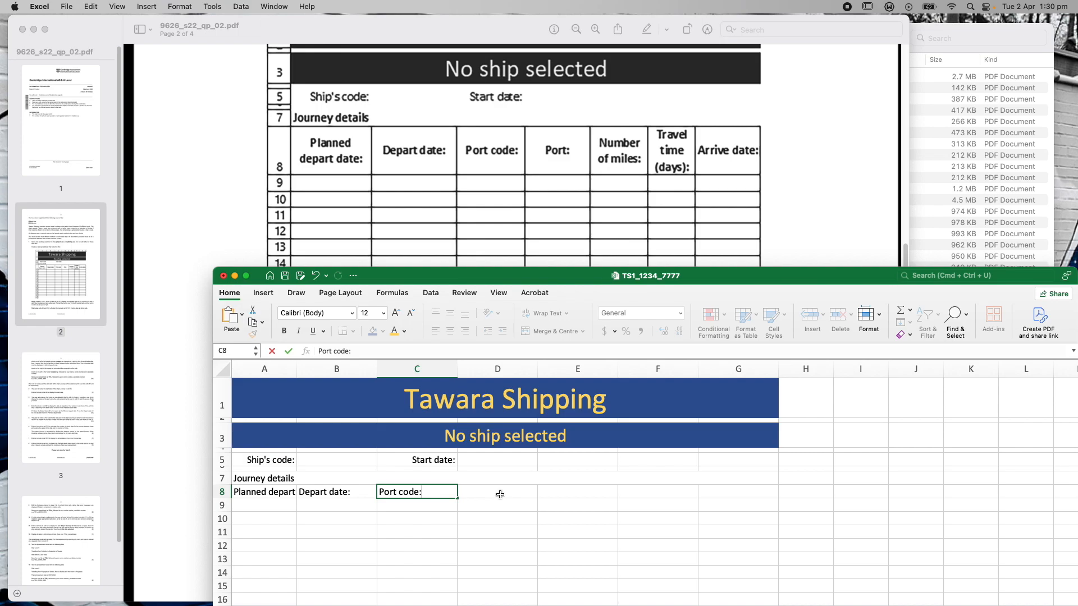
text(:)
click(499, 493)
text(P)
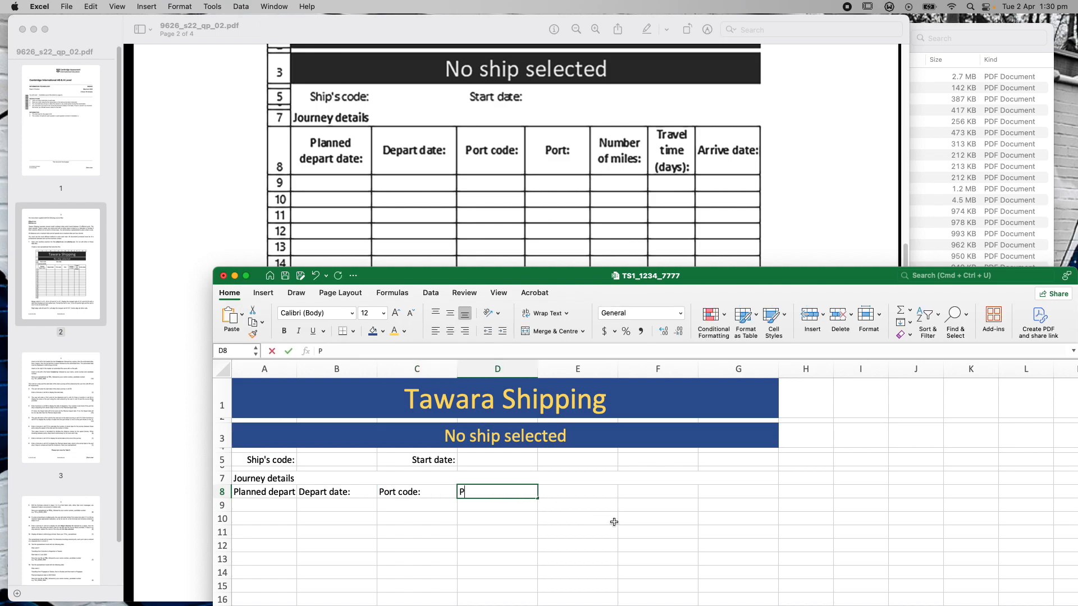
text(ort:)
click(562, 495)
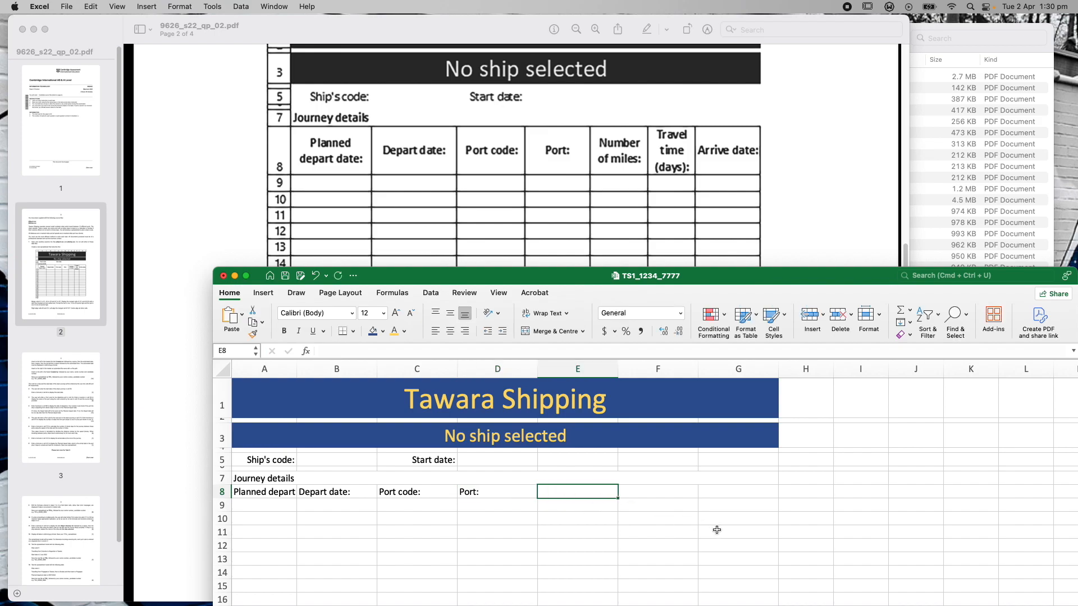
Add 'Number of miles:' (lowercase m), 'Travel time (days):' and 'Arrive date:' in E8 to G8
text(Number of Miles)
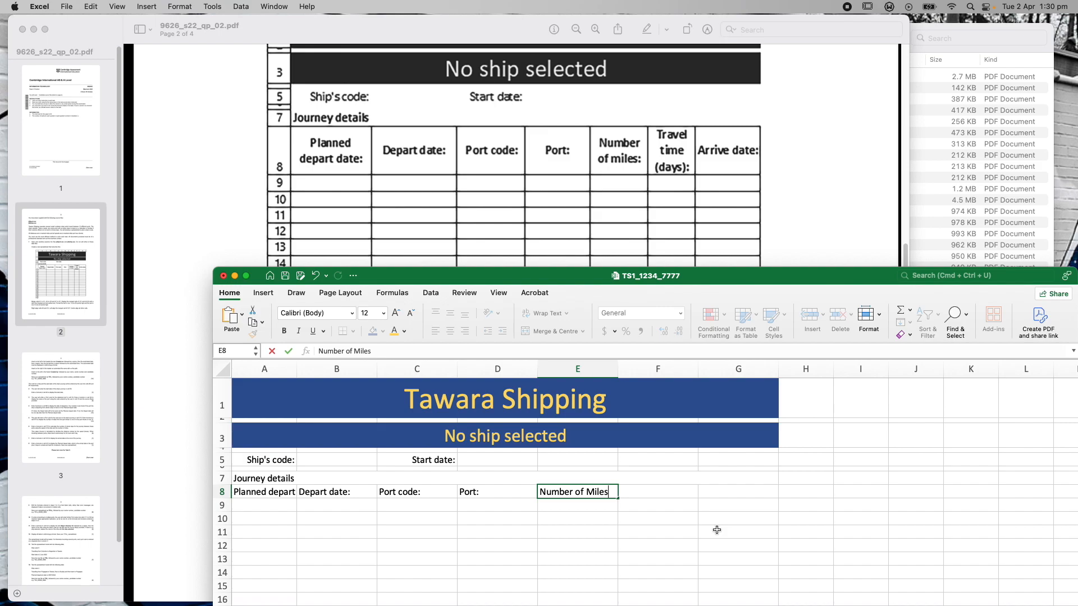
text(:)
key(Left)
key(Left)
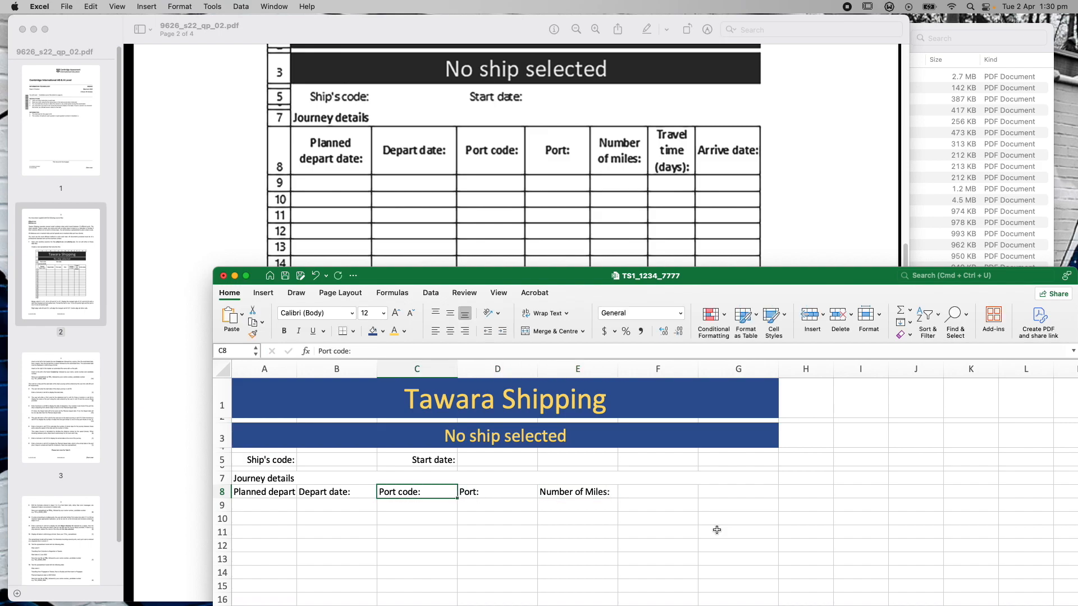
click(592, 490)
double_click(592, 490)
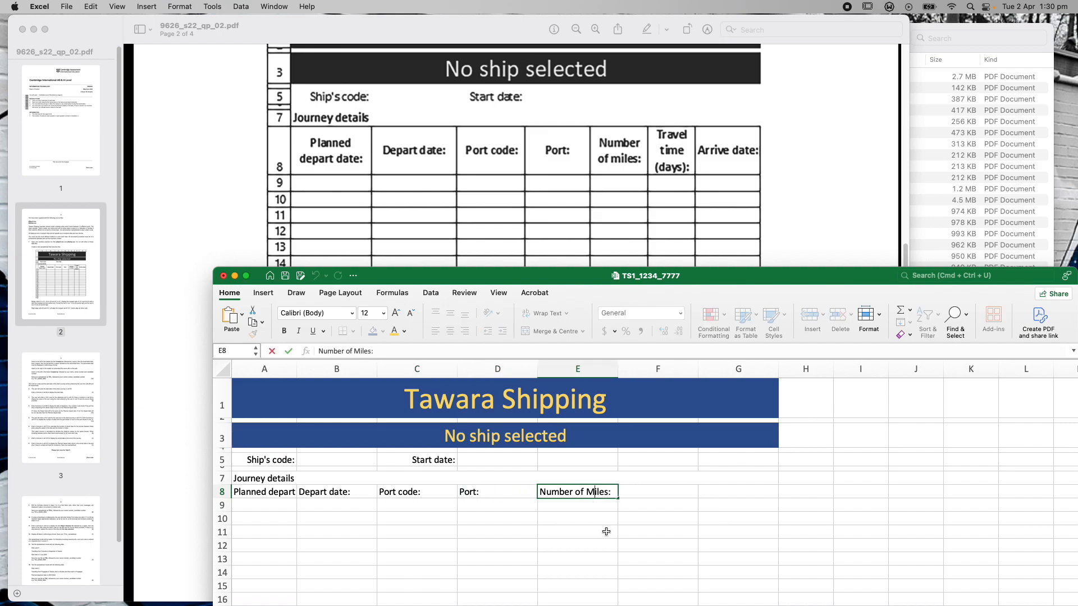
key(BackSpace)
text(m)
click(657, 497)
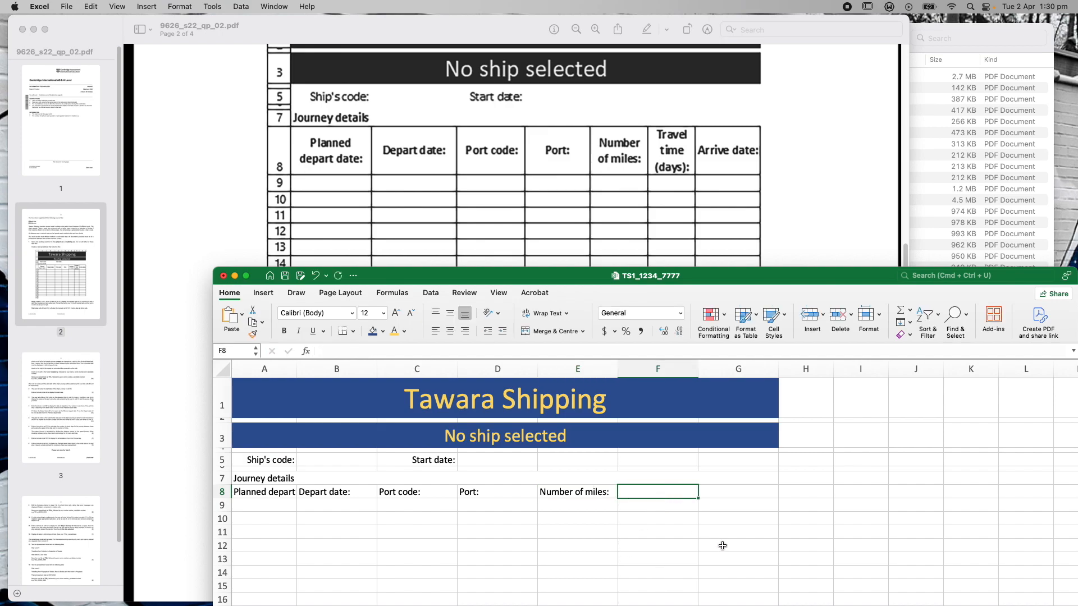
text(Travel t)
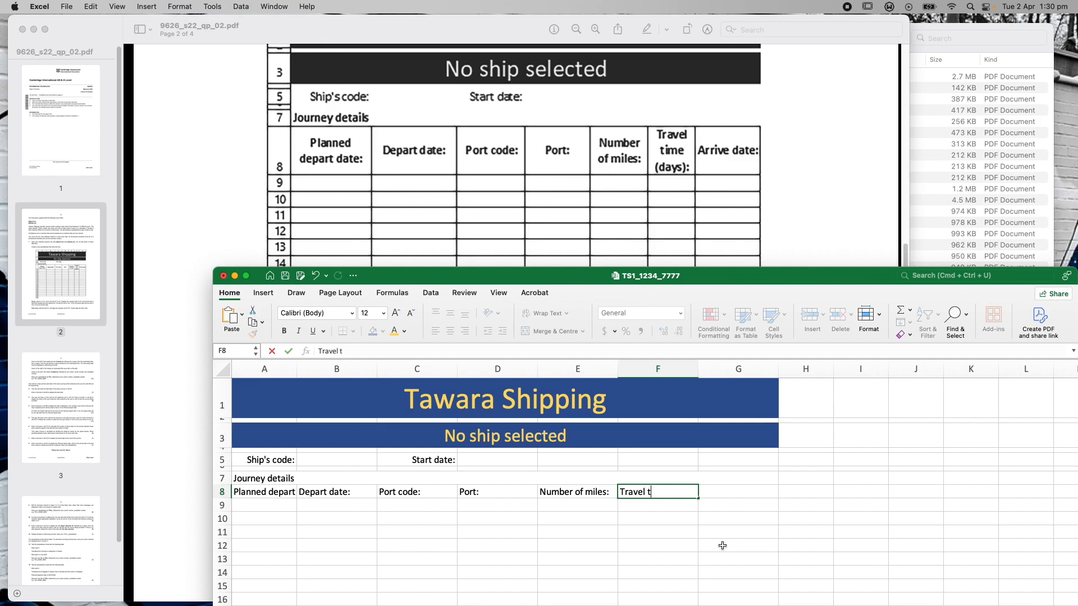
text(ime (days):)
click(758, 493)
text(Arri)
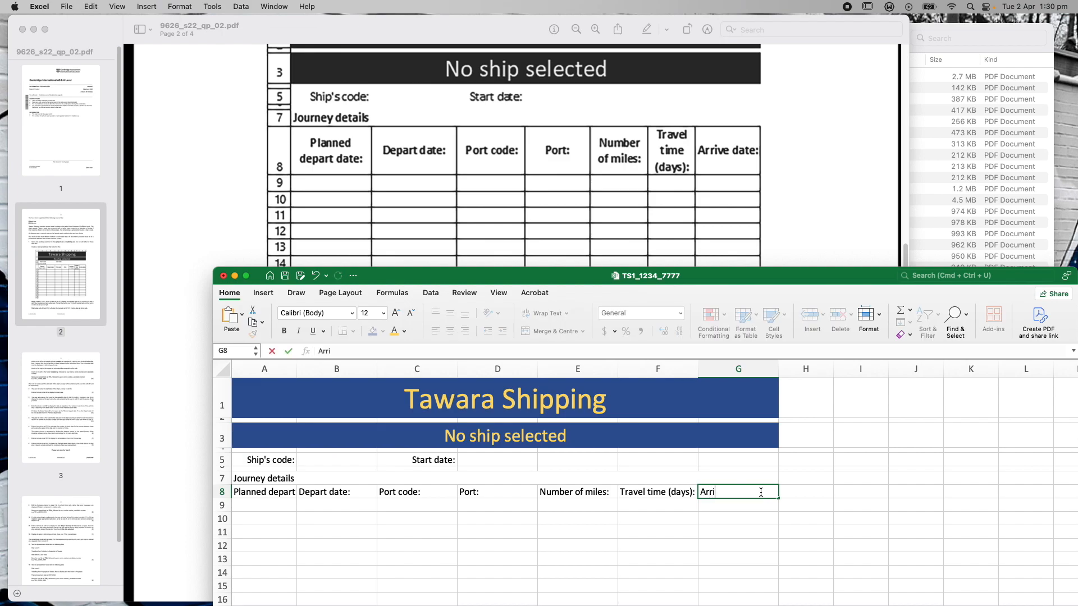
text(ve date:)
Select the A8:G8 headings and centre them horizontally
click(792, 492)
click(269, 492)
shift+click(743, 491)
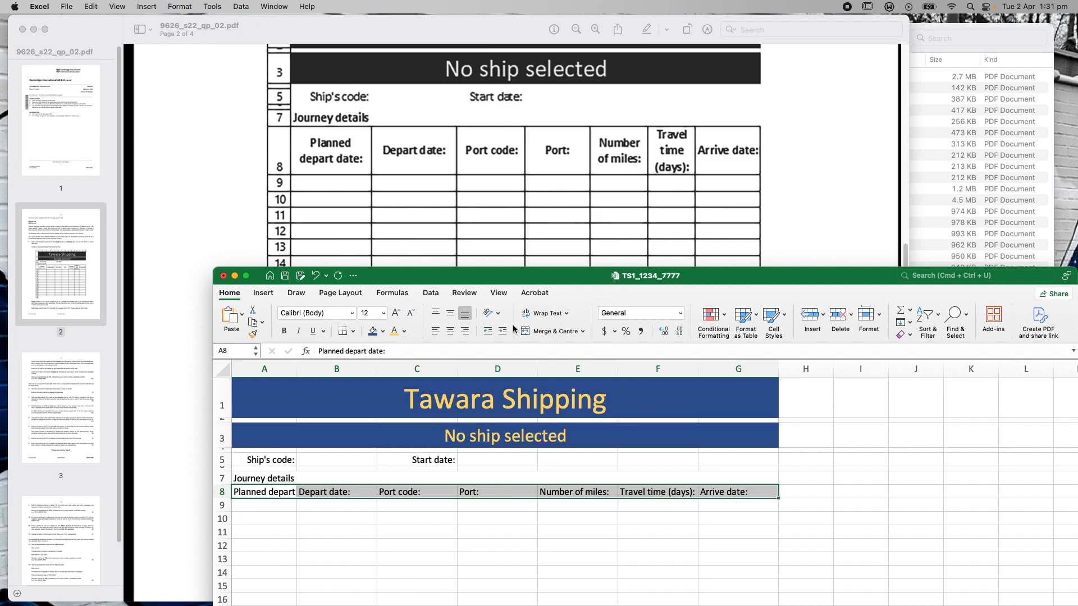
click(453, 333)
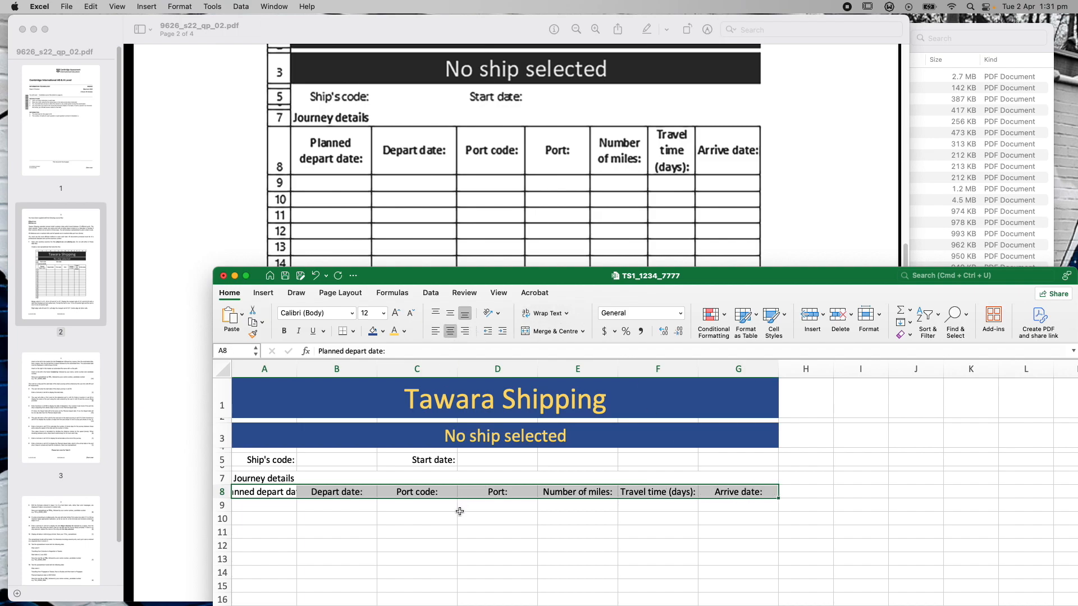
Turn on Wrap text via Format Cells and middle-align the row 8 headings
right_click(270, 494)
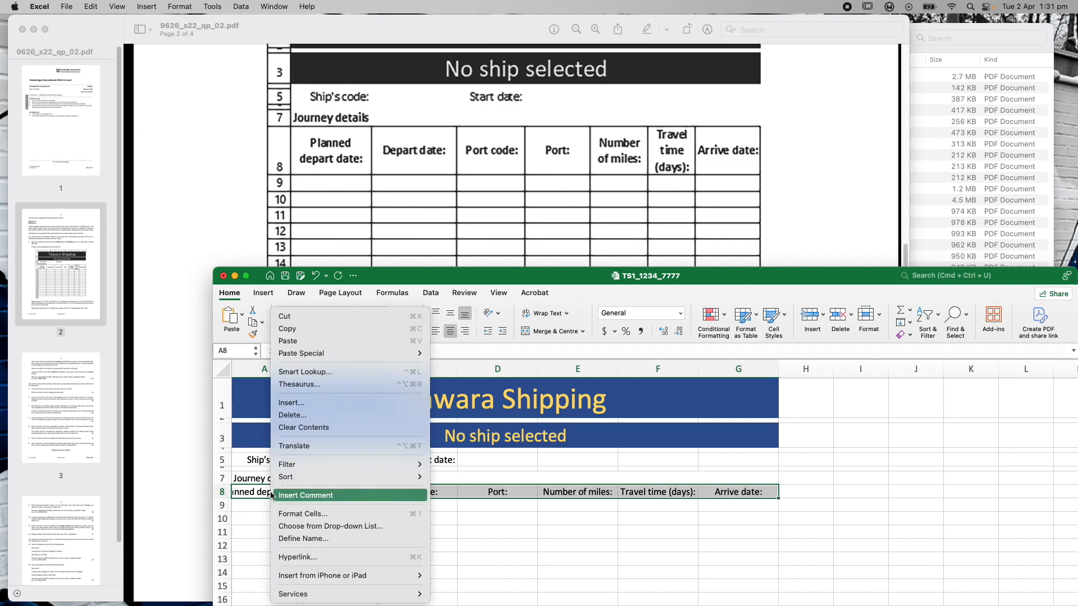
click(301, 514)
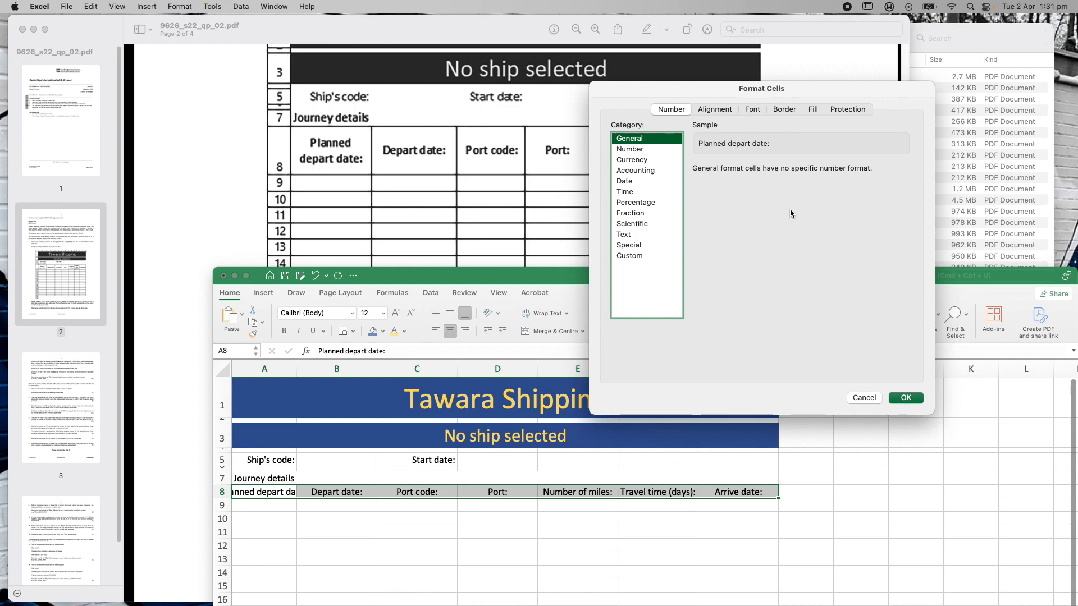
click(718, 109)
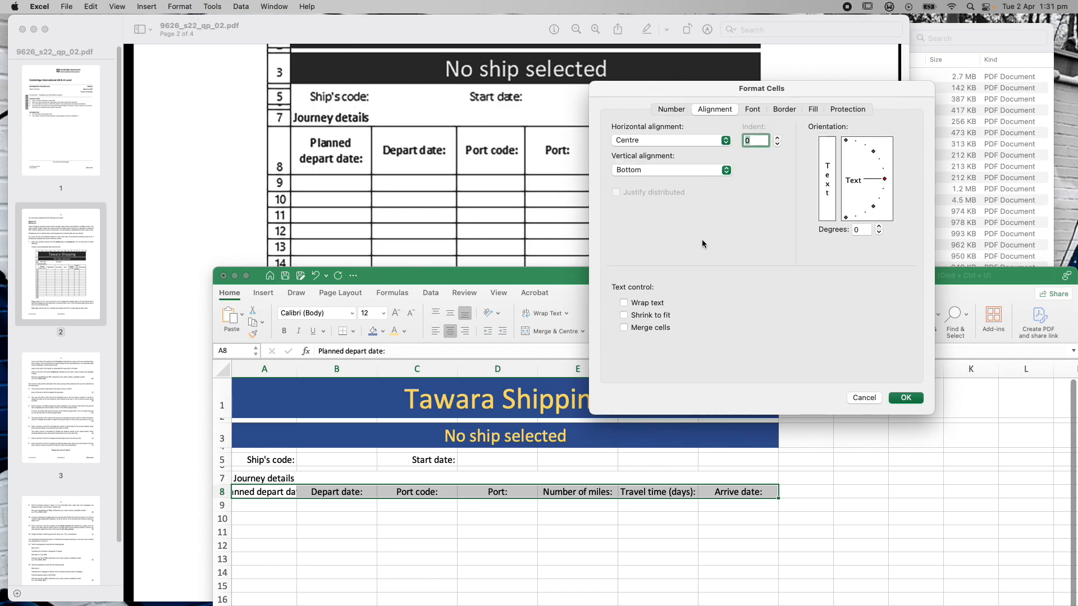
click(624, 304)
click(902, 399)
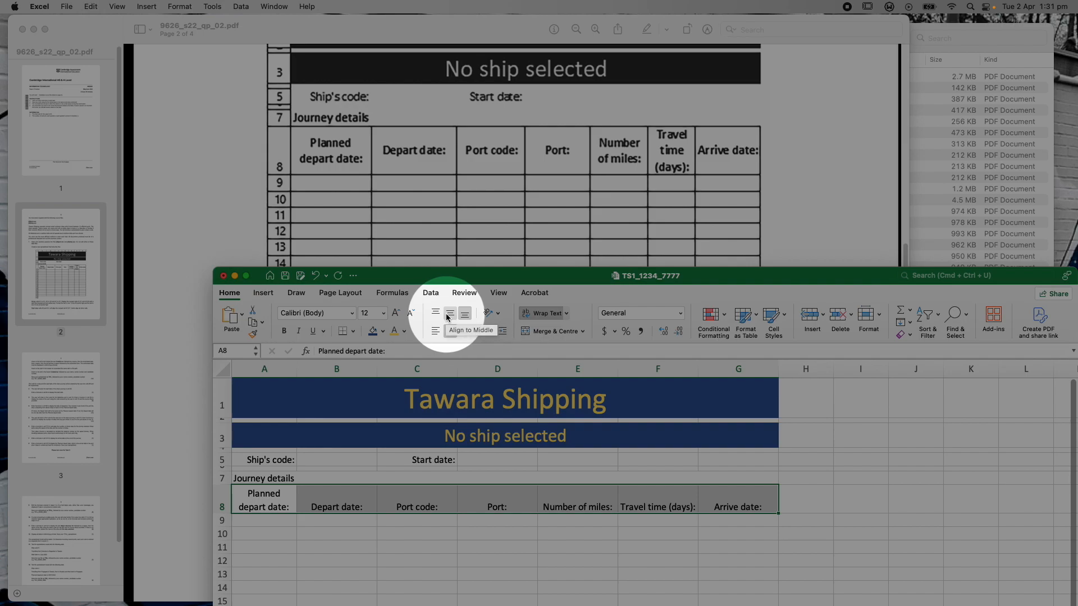
click(449, 315)
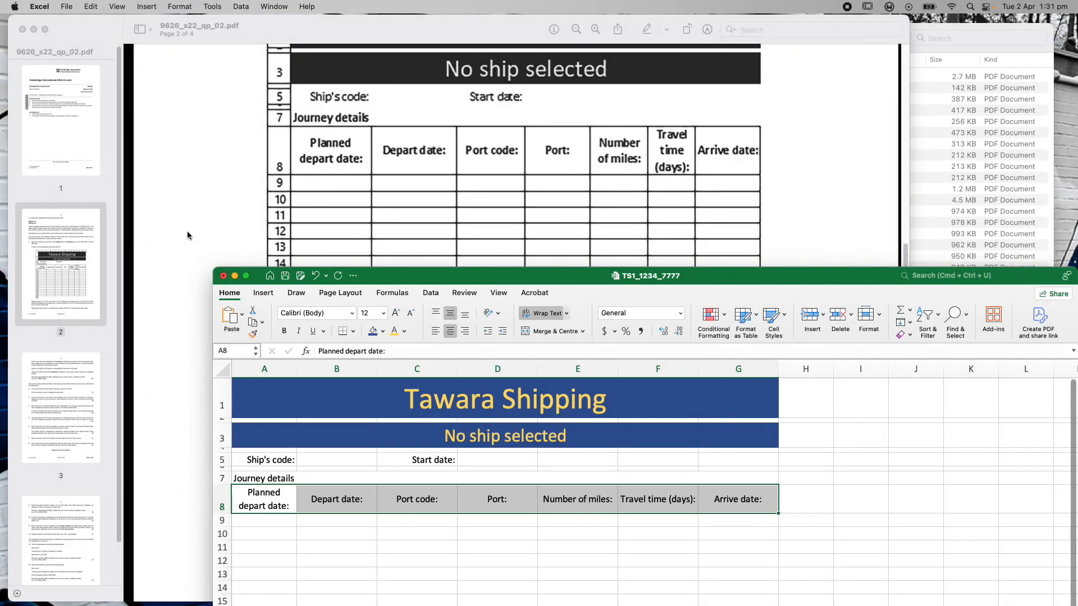
click(187, 232)
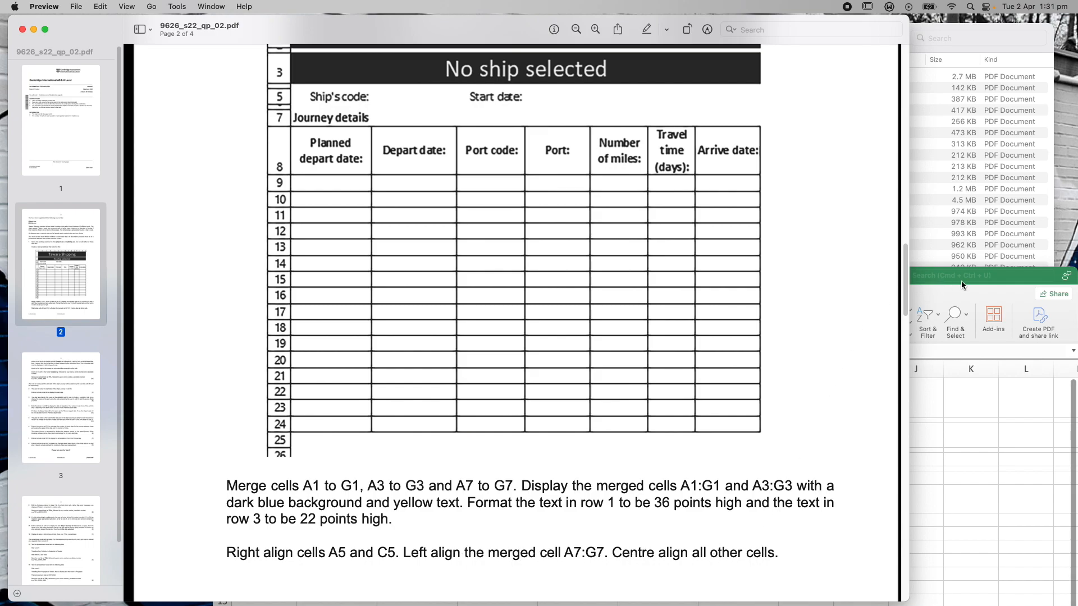
Apply Middle Align to the range A5:G7, from 'Ship's code:' to 'Journey details'
click(1031, 279)
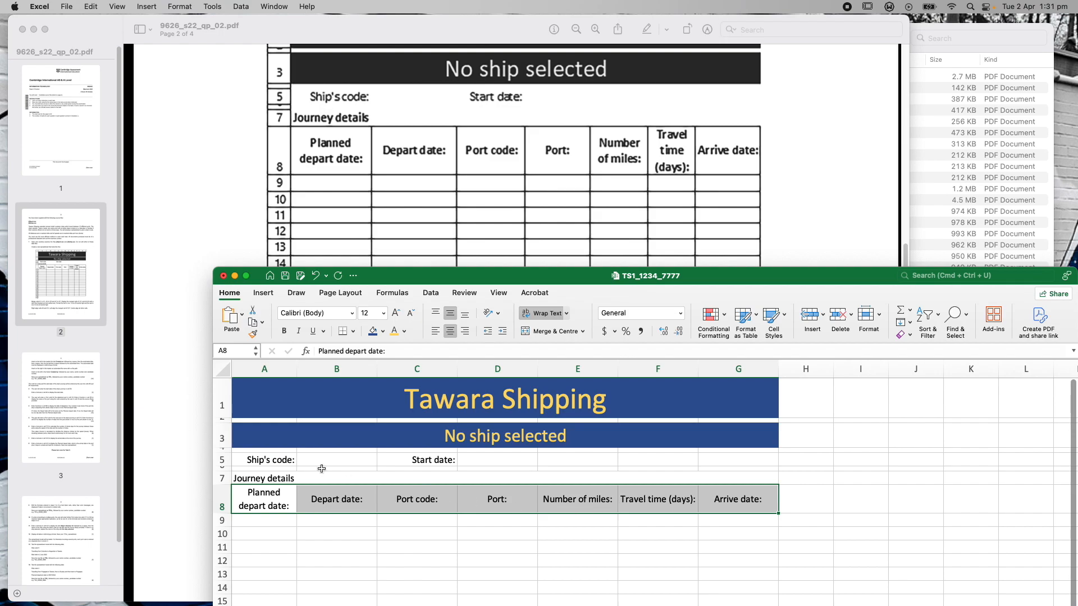
click(194, 284)
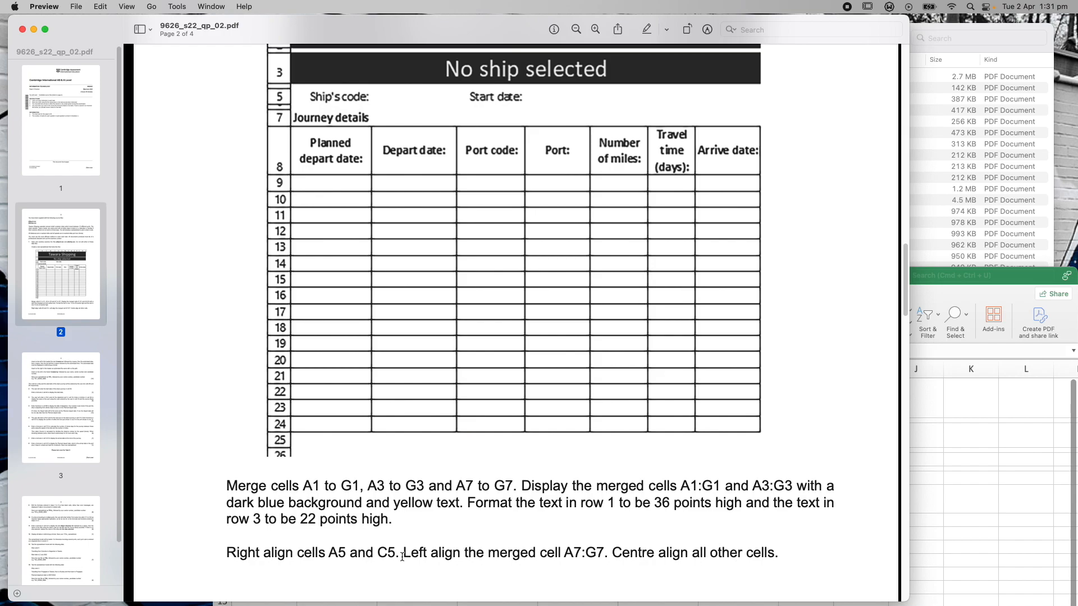
click(964, 279)
click(246, 460)
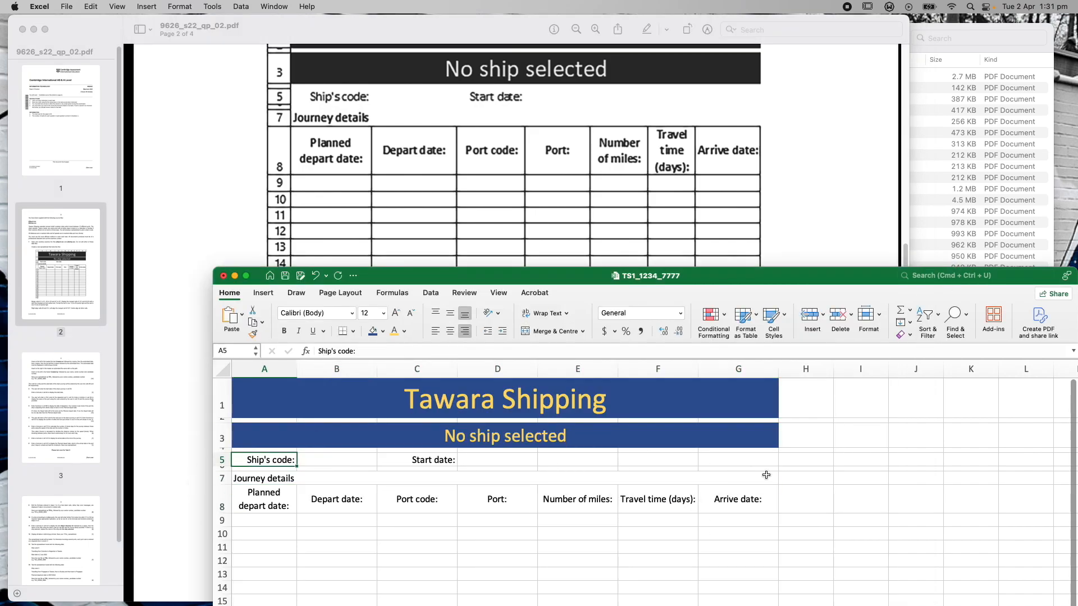
shift+click(755, 478)
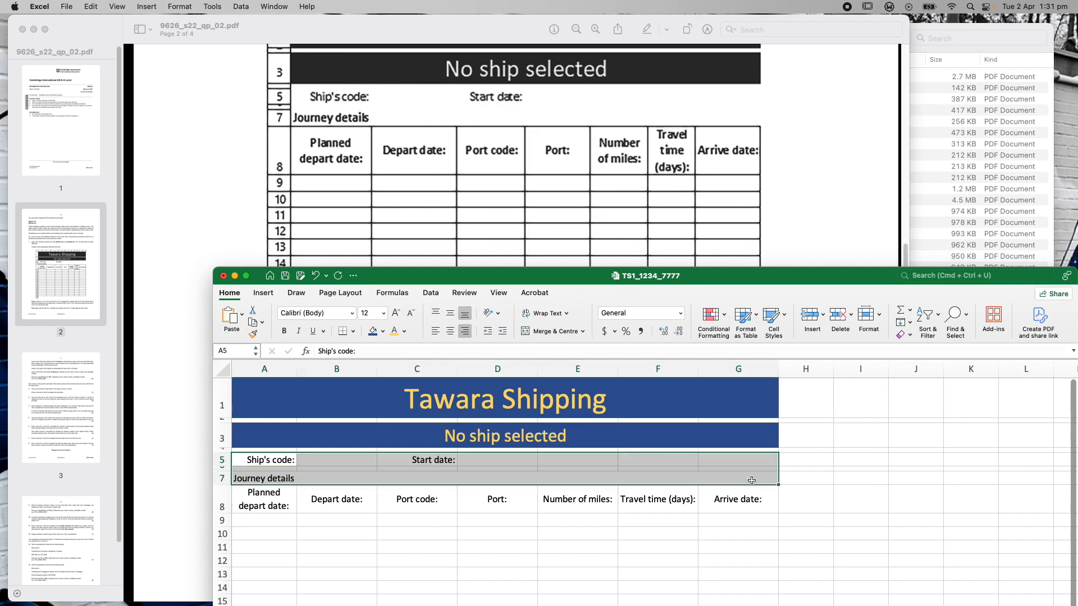
click(450, 314)
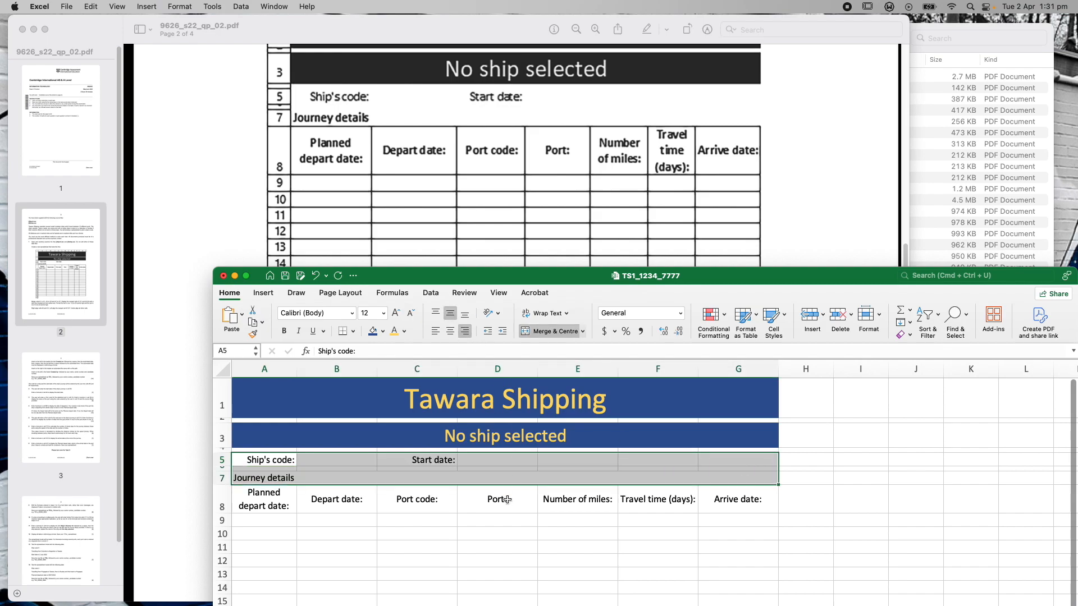
click(467, 536)
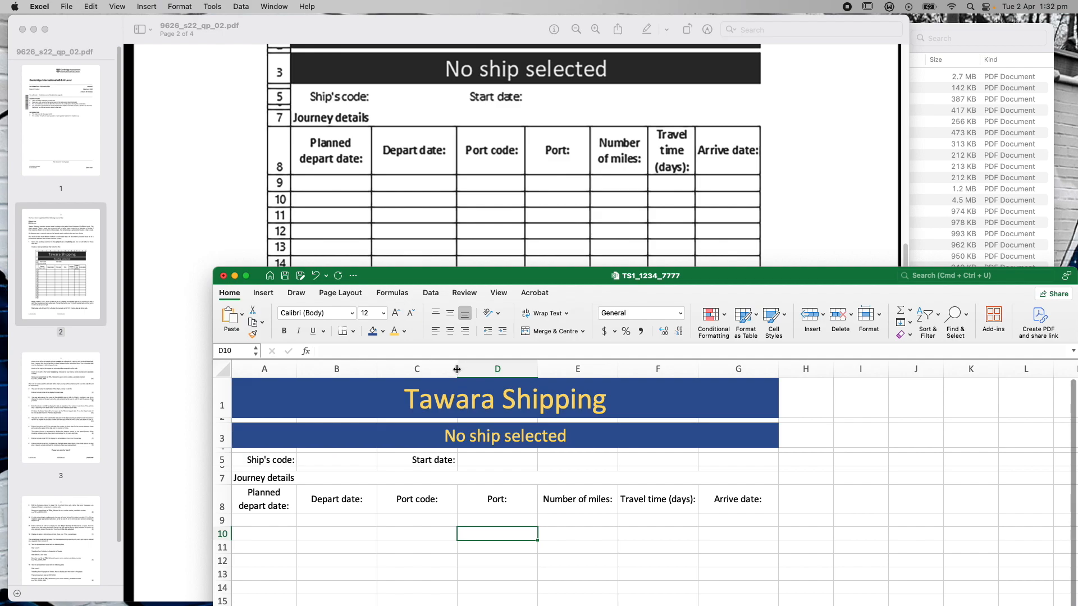
Narrow columns E and F so their headings wrap, then raise row 8 to 44 points
click(507, 495)
click(565, 504)
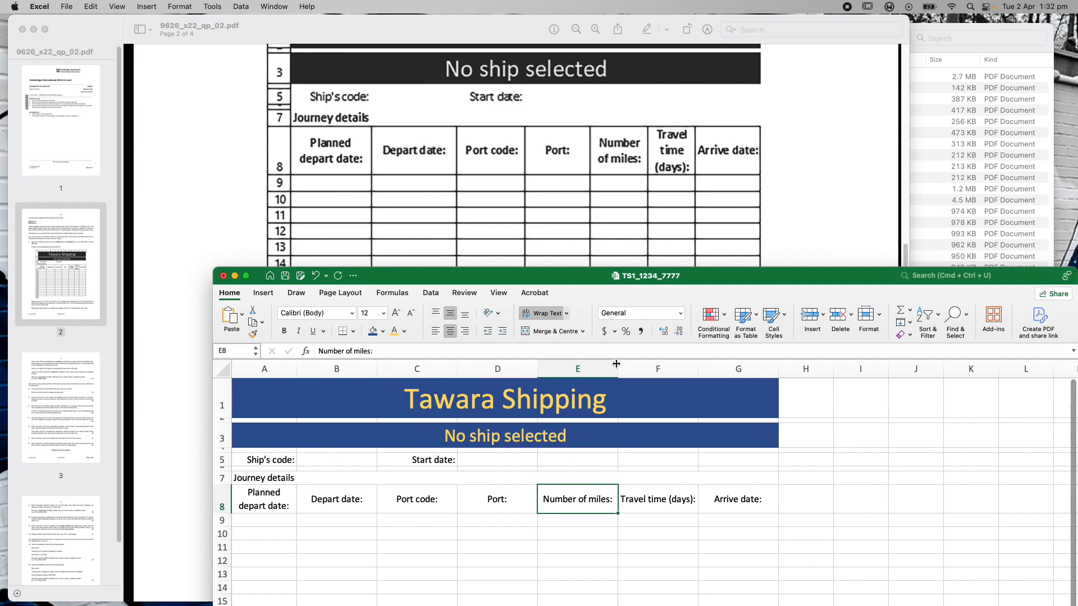
drag(617, 364, 586, 369)
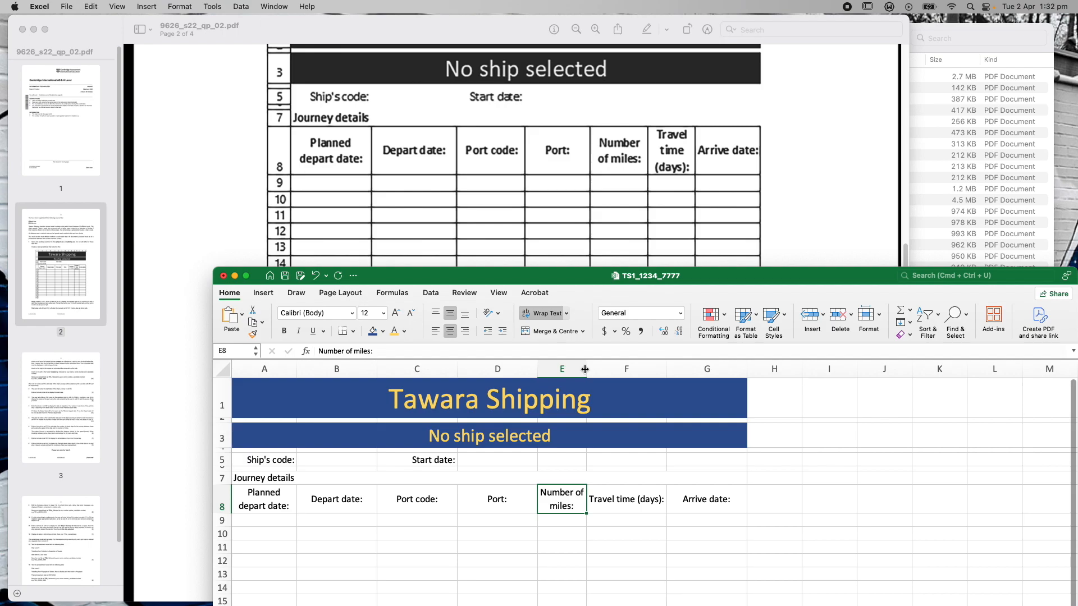
drag(585, 365, 581, 369)
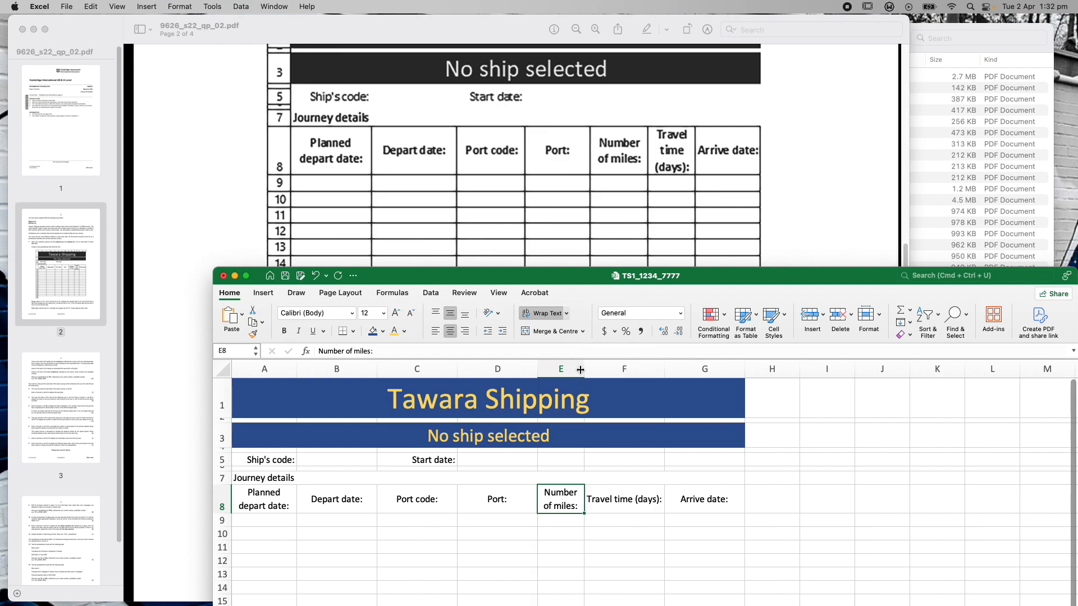
click(629, 371)
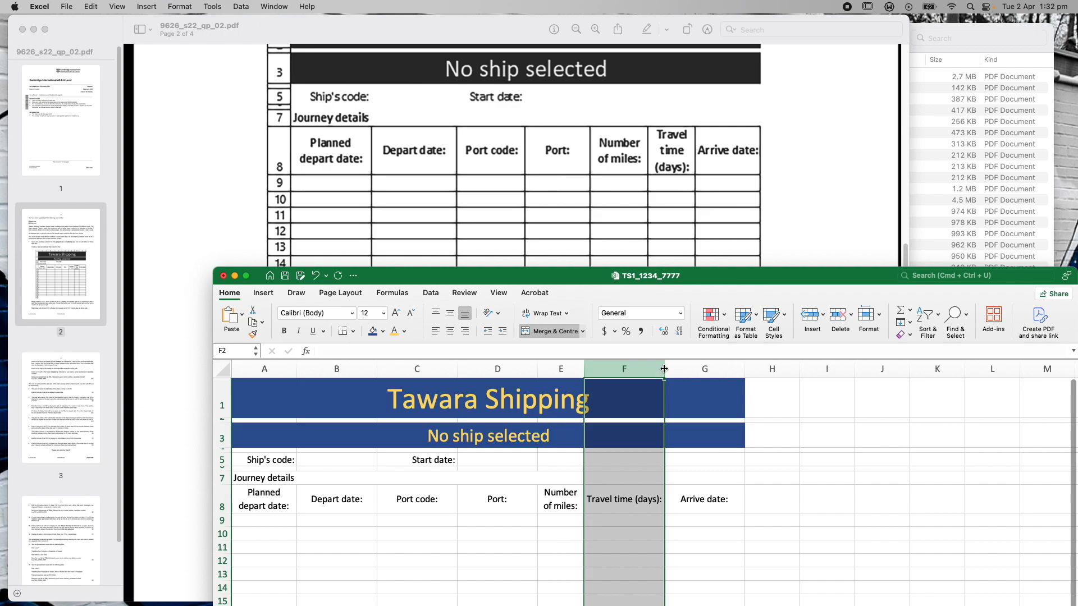
drag(664, 369, 628, 369)
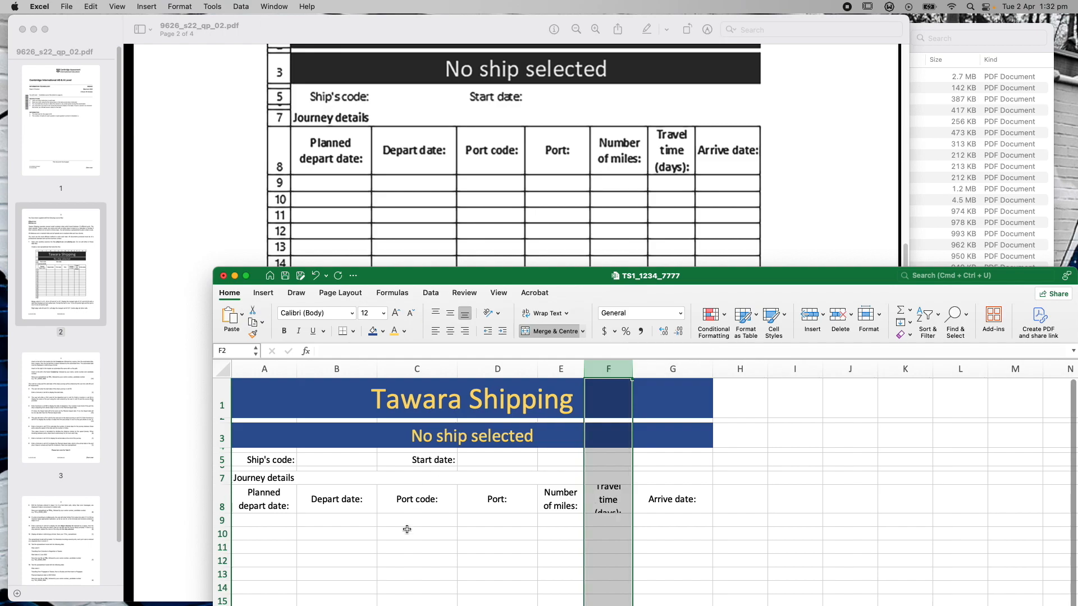
click(226, 498)
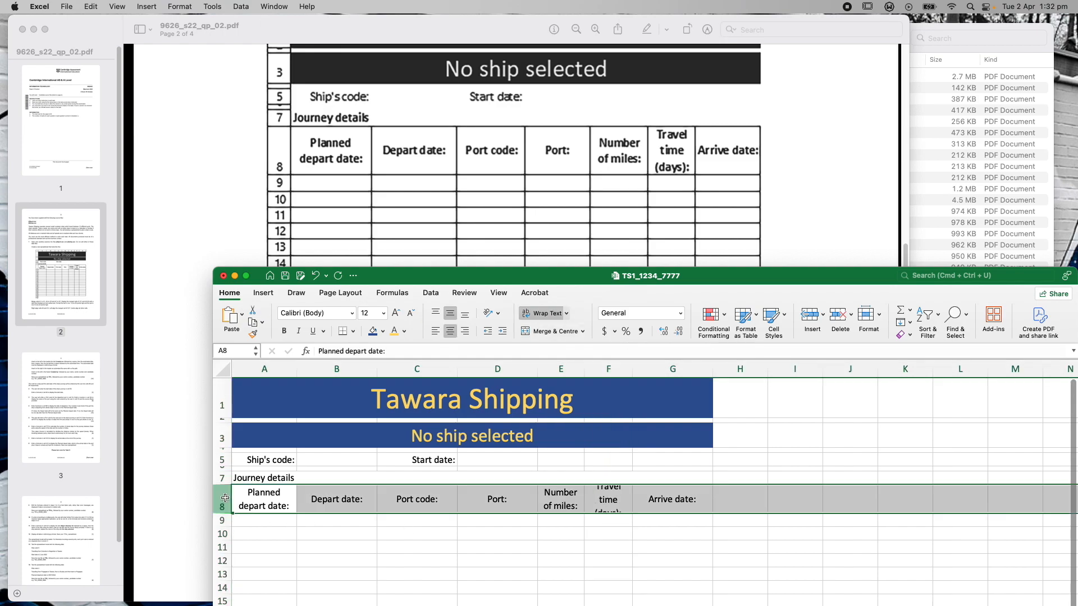
drag(225, 513, 225, 526)
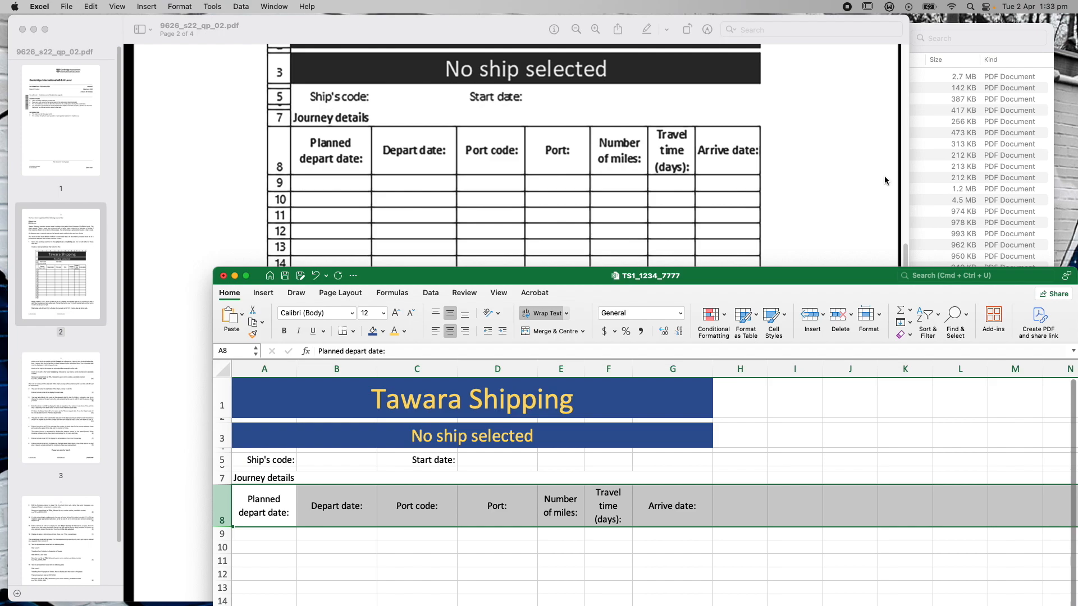
Resize columns G, E (10.33), C (17.00), B (18.83) and A (about 12.67) to match the paper
click(904, 249)
scroll(905, 247, up, 2)
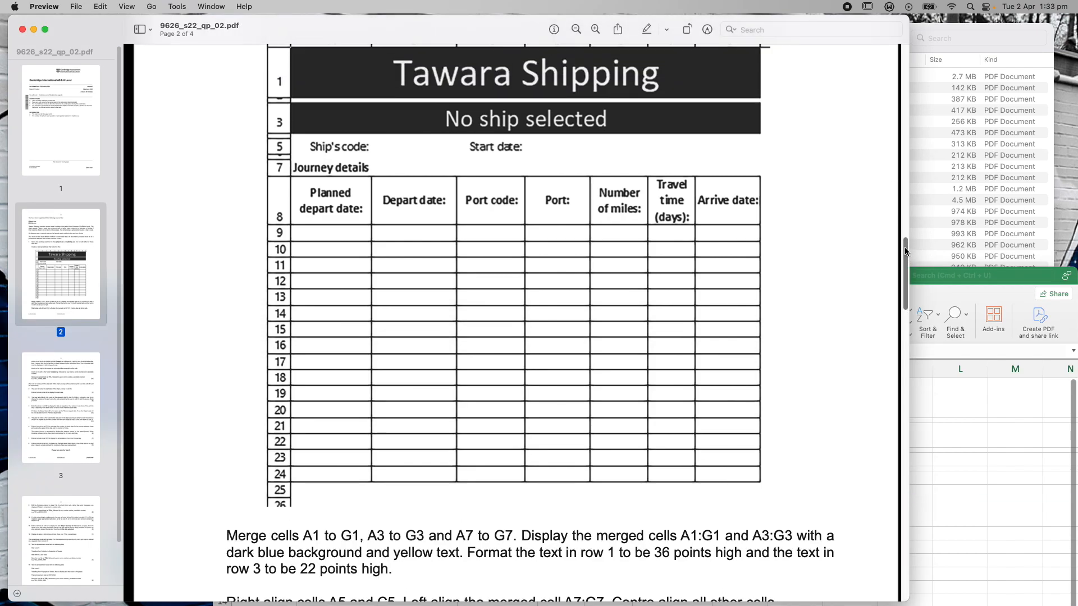
click(943, 275)
drag(783, 275, 852, 252)
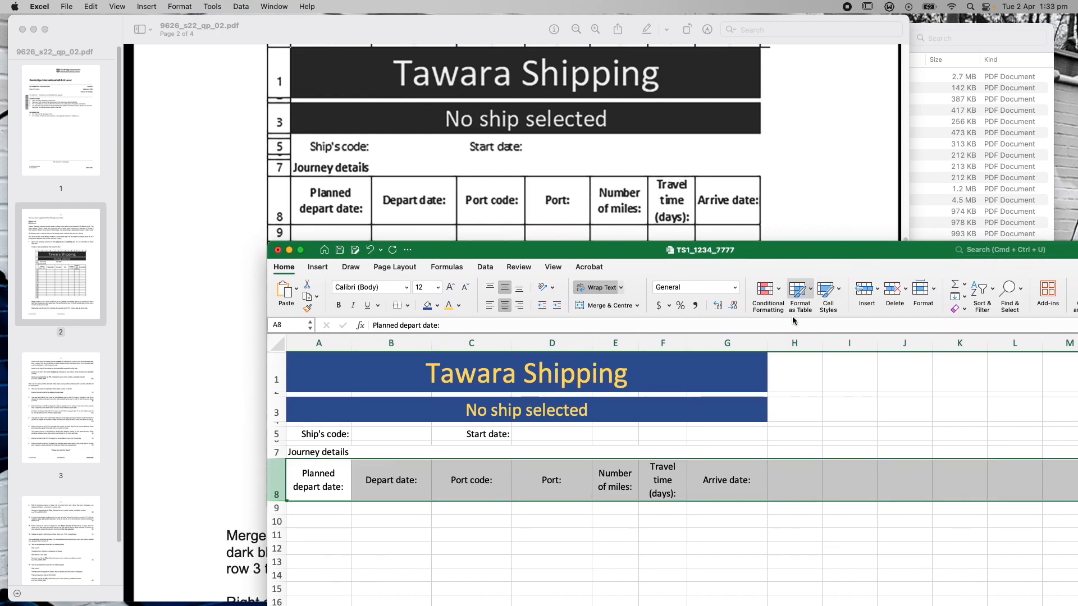
drag(767, 342, 761, 343)
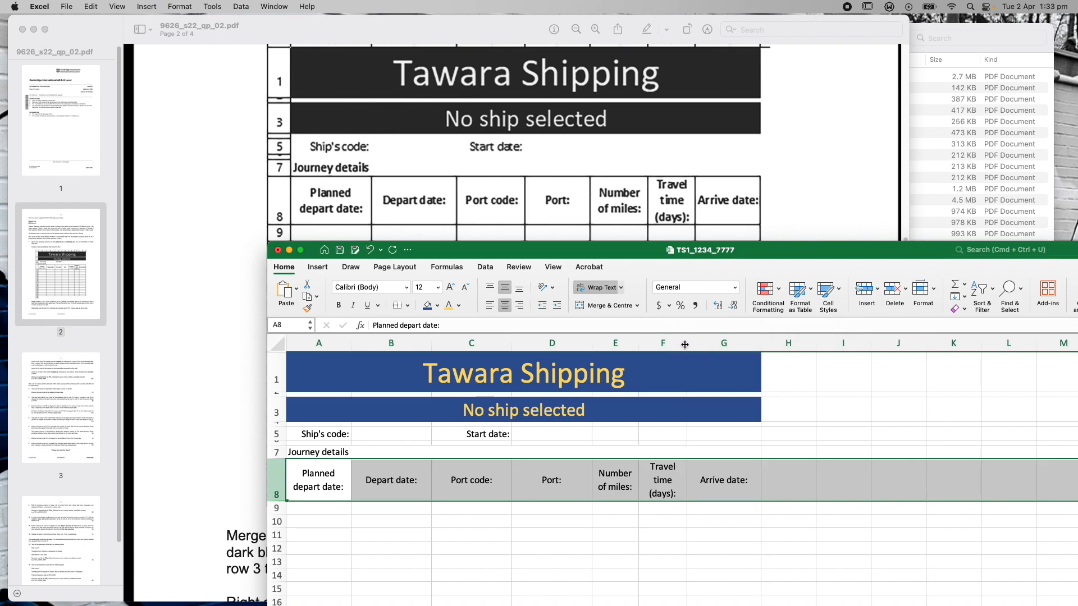
drag(637, 343, 591, 343)
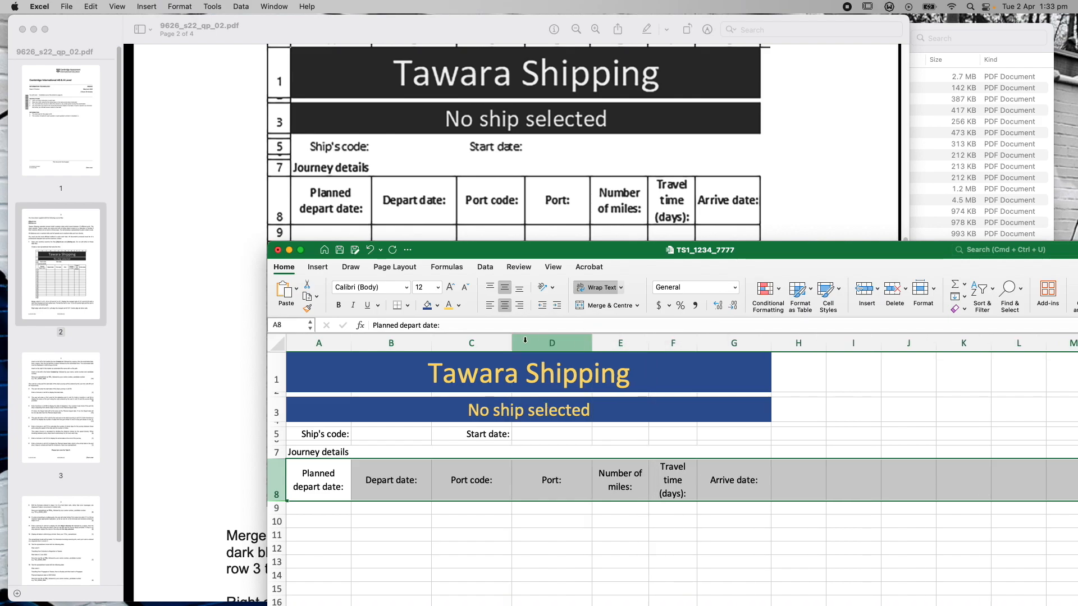
drag(512, 343, 522, 342)
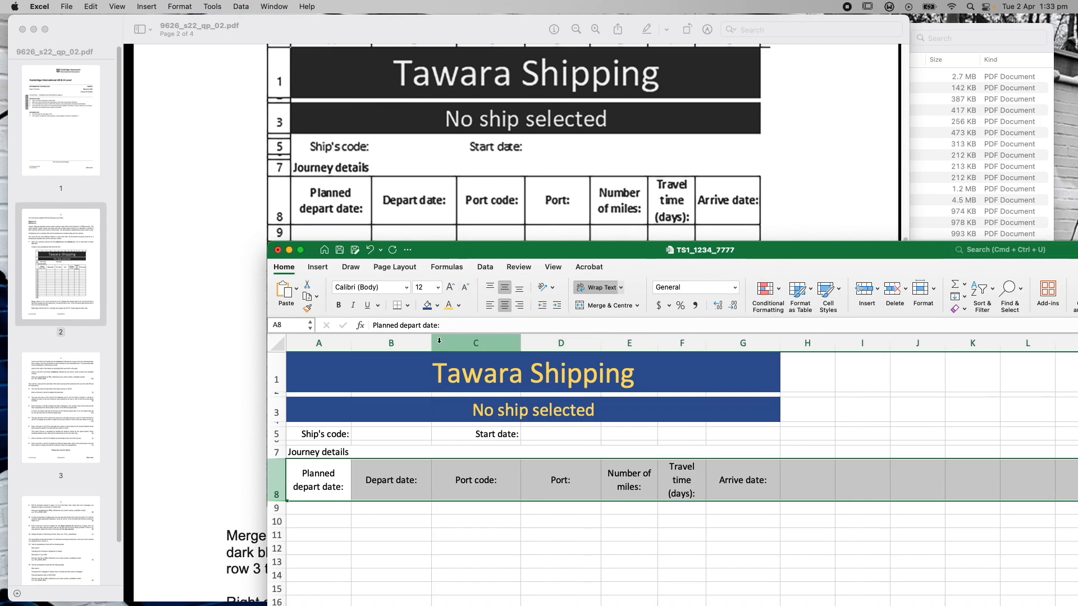
drag(432, 342, 451, 341)
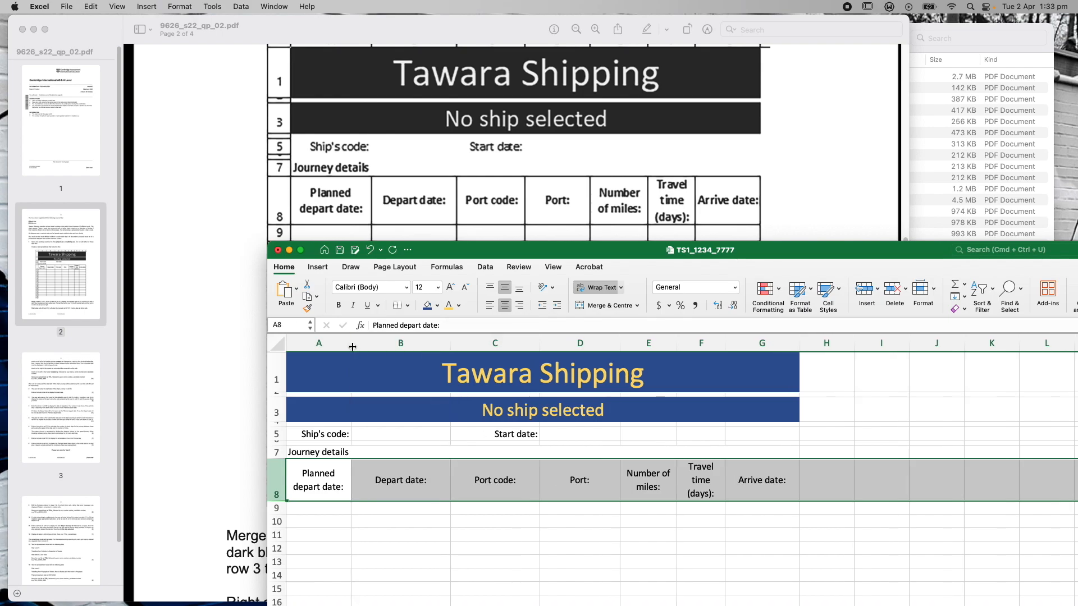
drag(351, 346, 368, 345)
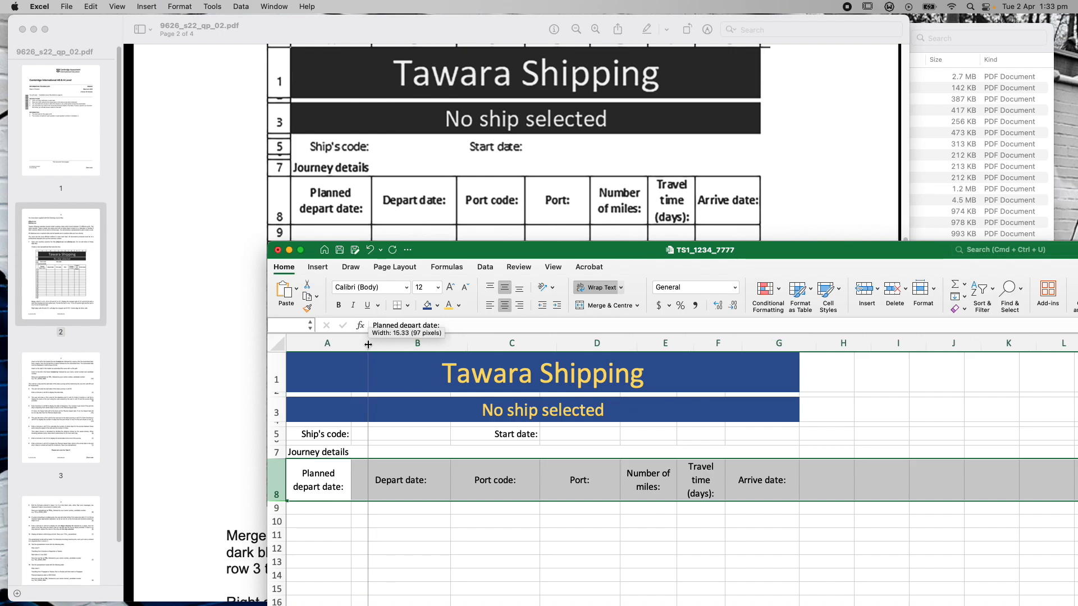
drag(368, 344, 351, 346)
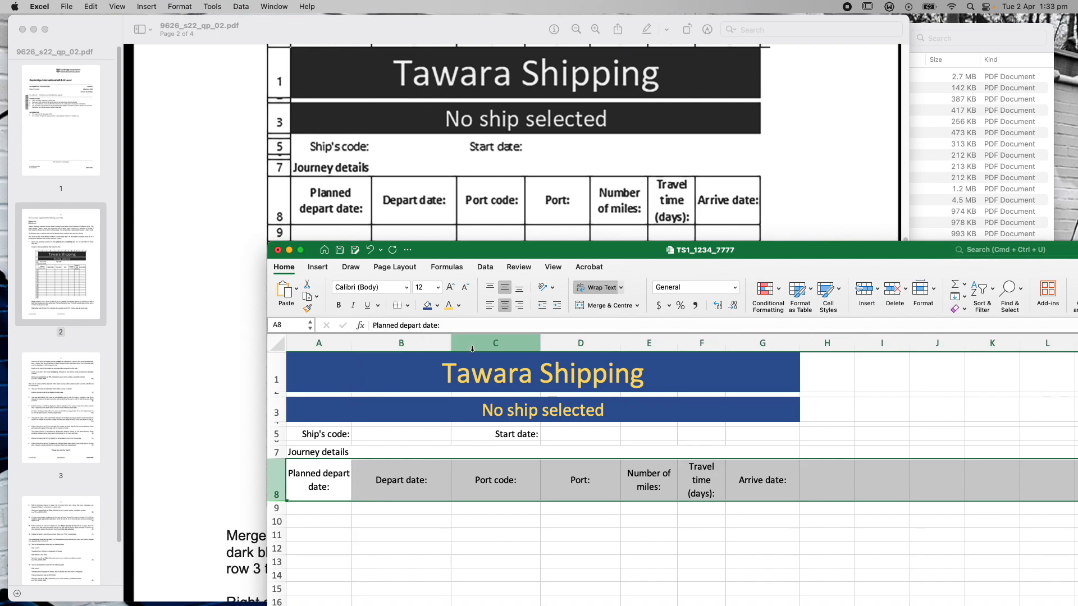
drag(352, 343, 356, 342)
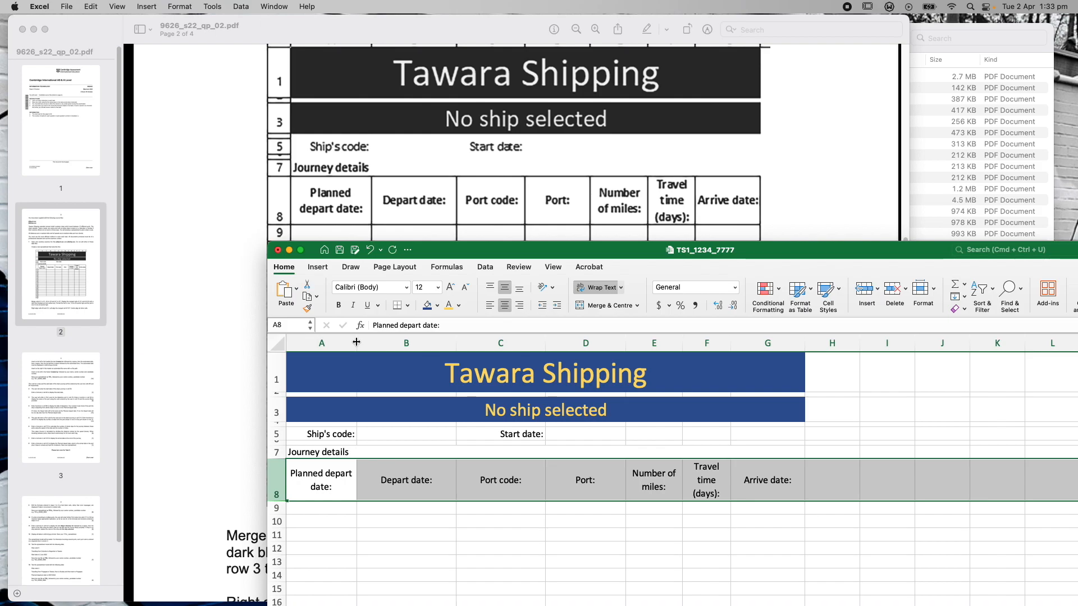
drag(357, 344, 348, 344)
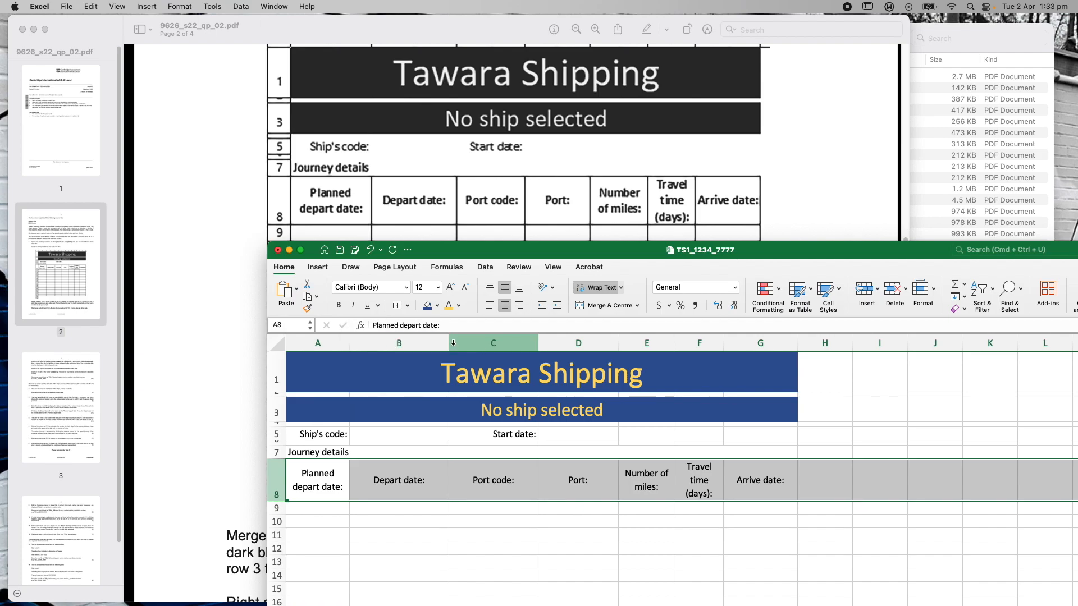
Fine-tune widths: B to 17.83, C to about 13.33, D, F to 8.00 and G to 13.83
drag(448, 344, 434, 345)
drag(524, 344, 503, 344)
drag(505, 343, 504, 343)
drag(582, 342, 566, 346)
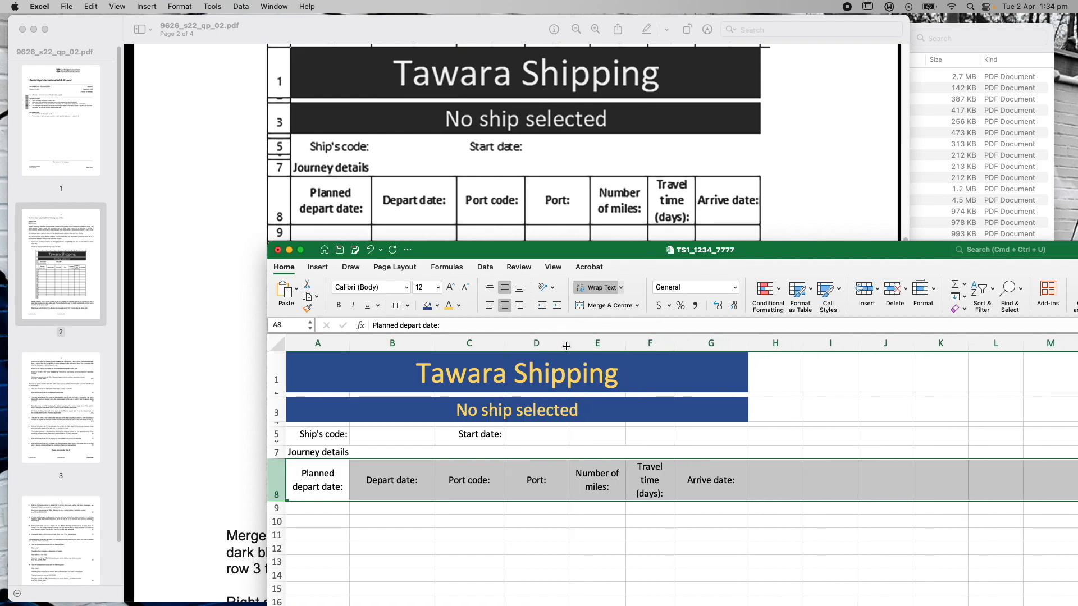
drag(566, 346, 609, 346)
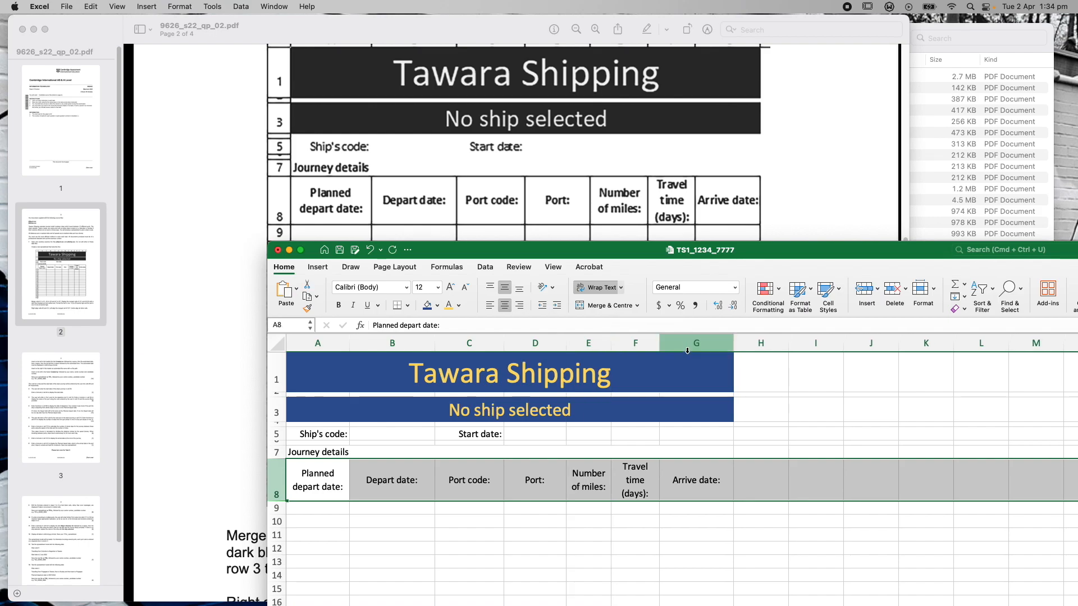
drag(659, 343, 653, 343)
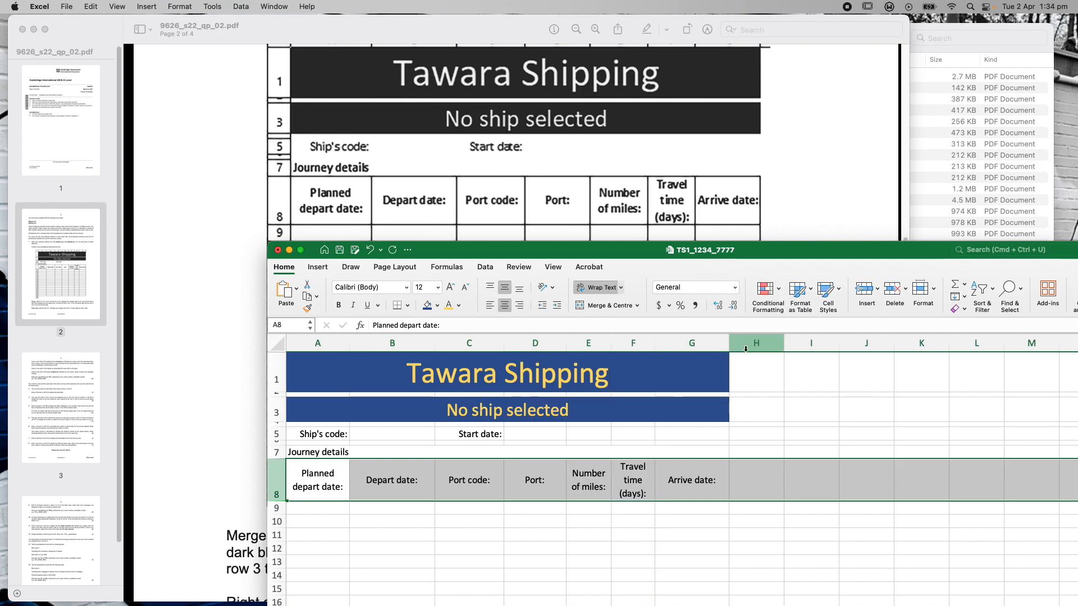
drag(730, 343, 723, 343)
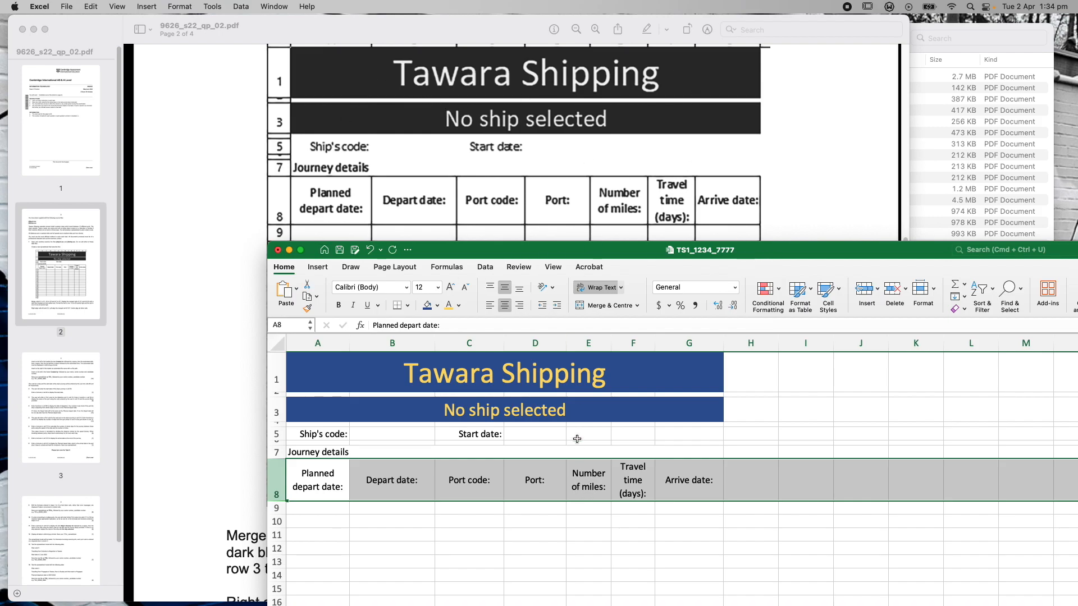
click(829, 521)
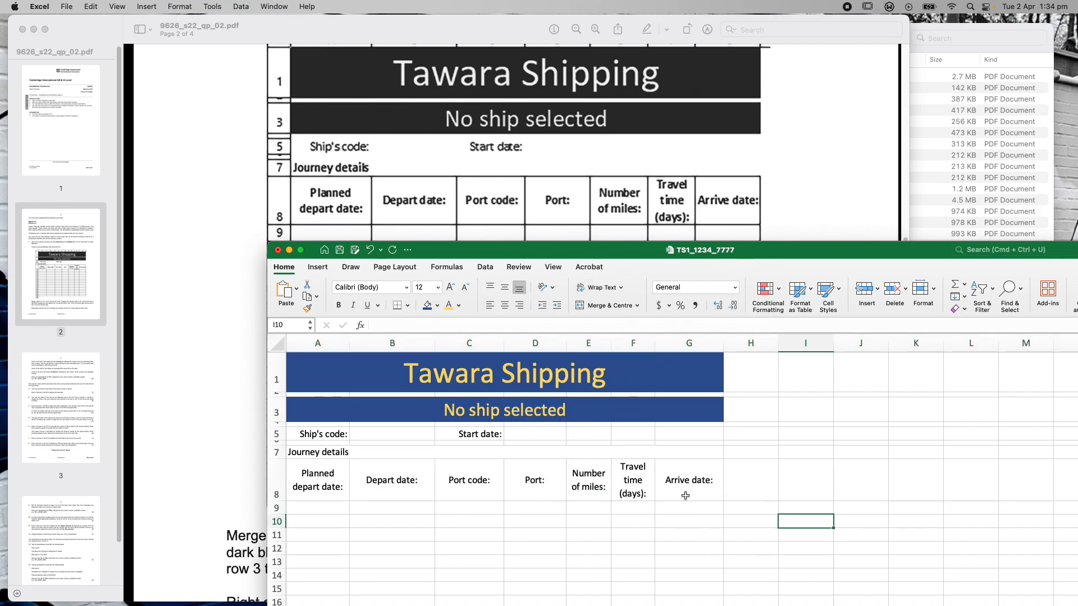
click(810, 168)
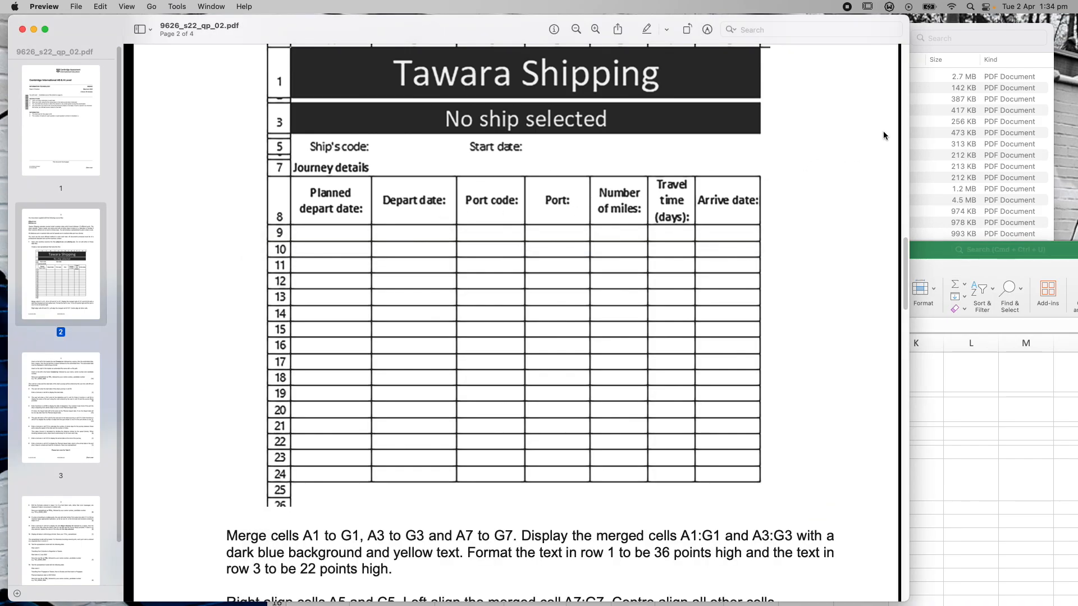
scroll(836, 230, up, 1)
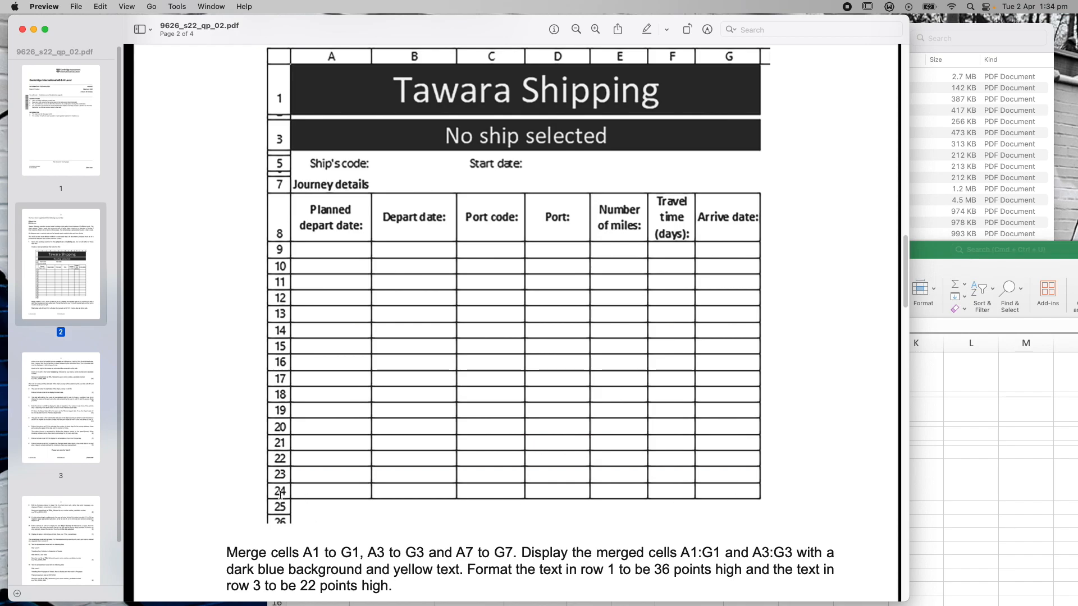
scroll(589, 472, down, 1)
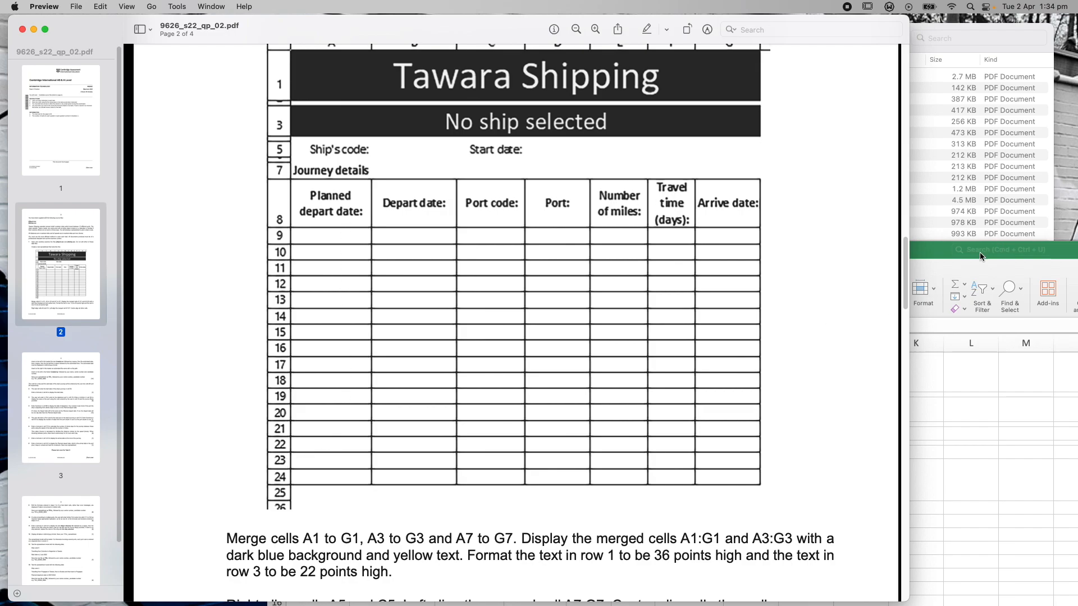
drag(921, 254, 929, 74)
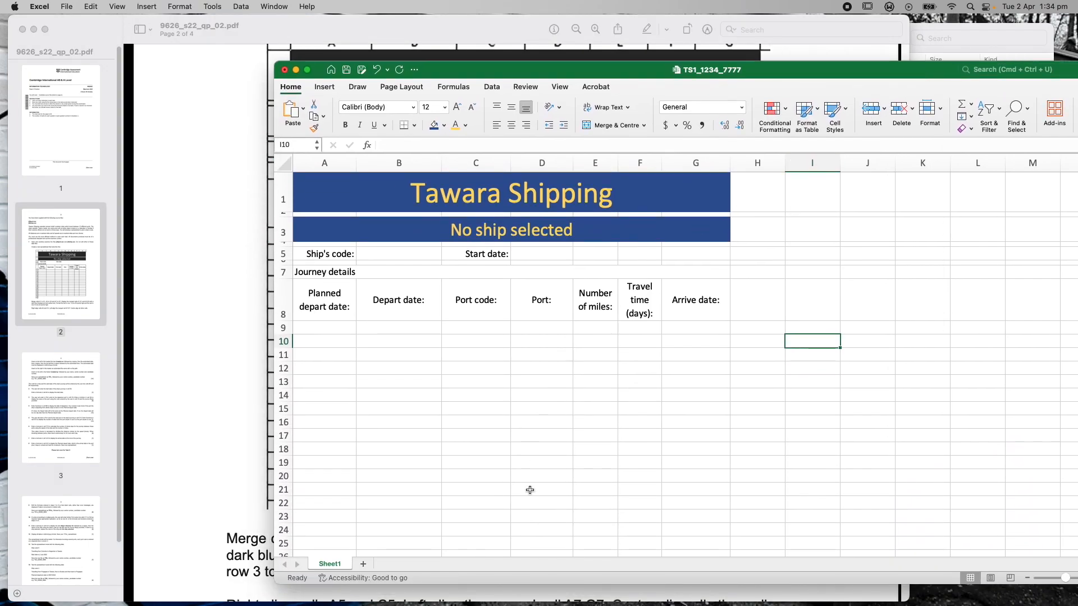
Apply All Borders to the journey table range A8:G24
drag(458, 70, 427, 103)
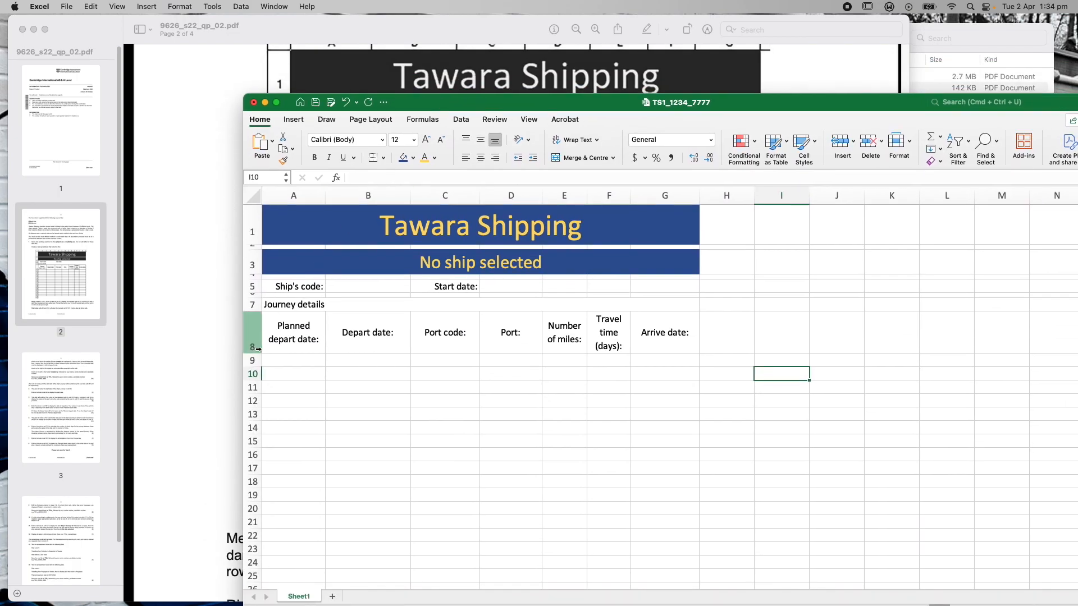
drag(283, 327, 666, 565)
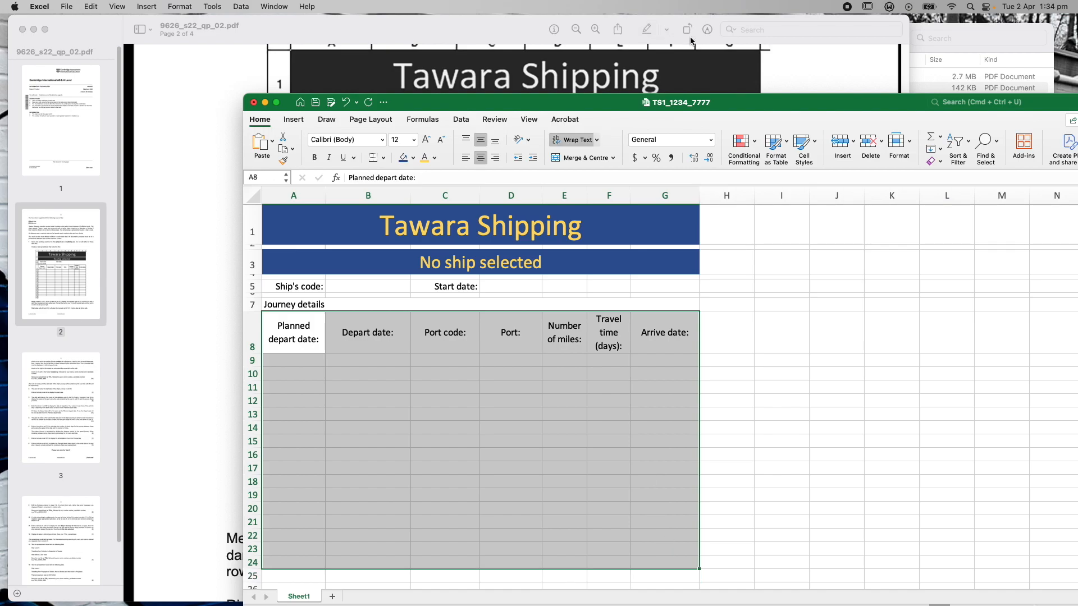
click(383, 158)
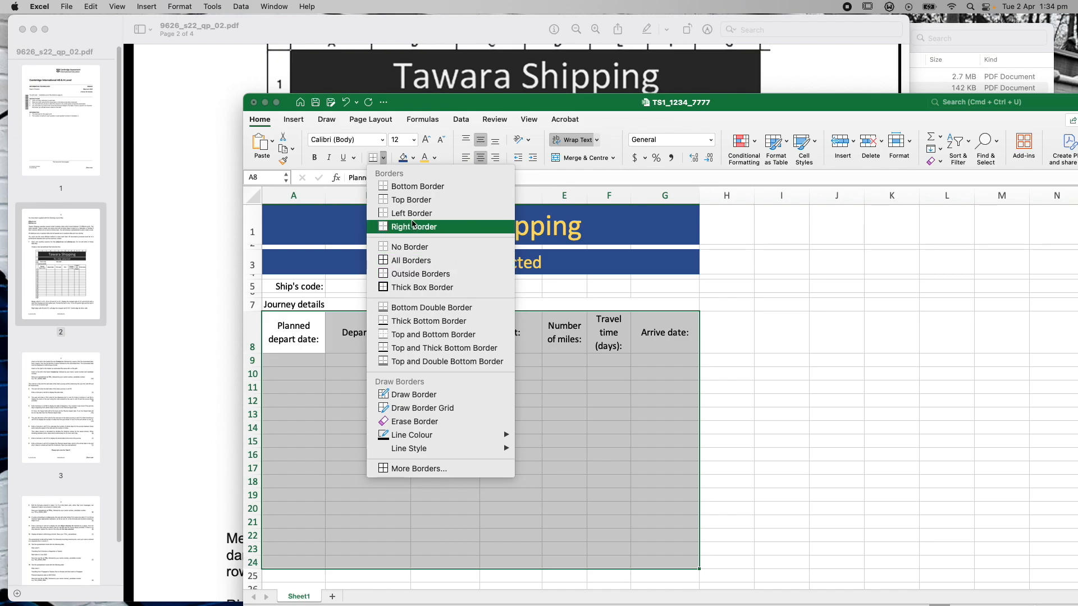
click(412, 261)
click(782, 387)
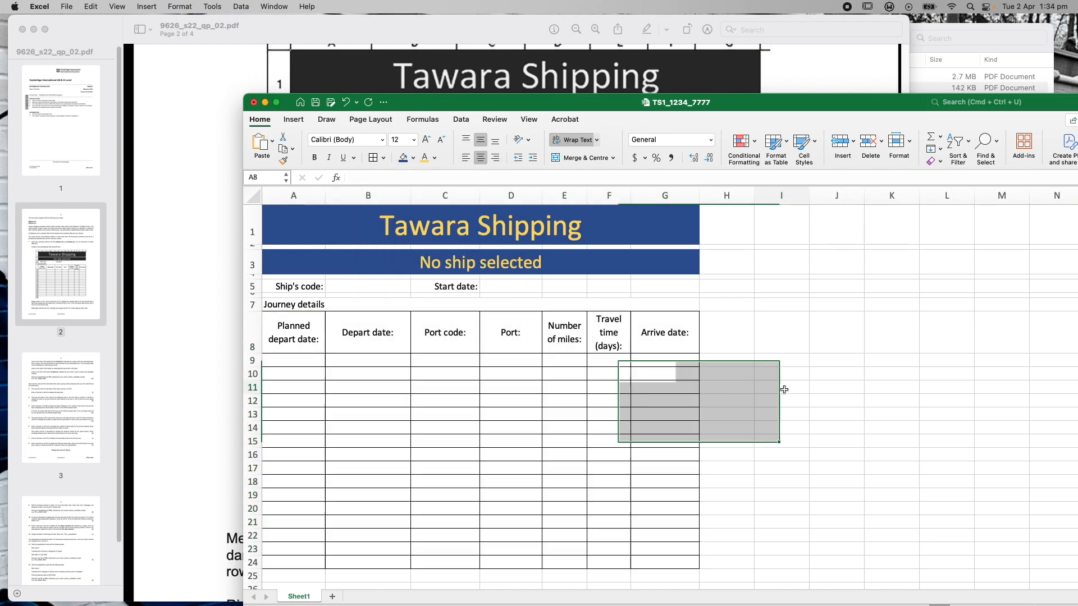
drag(815, 106, 835, 111)
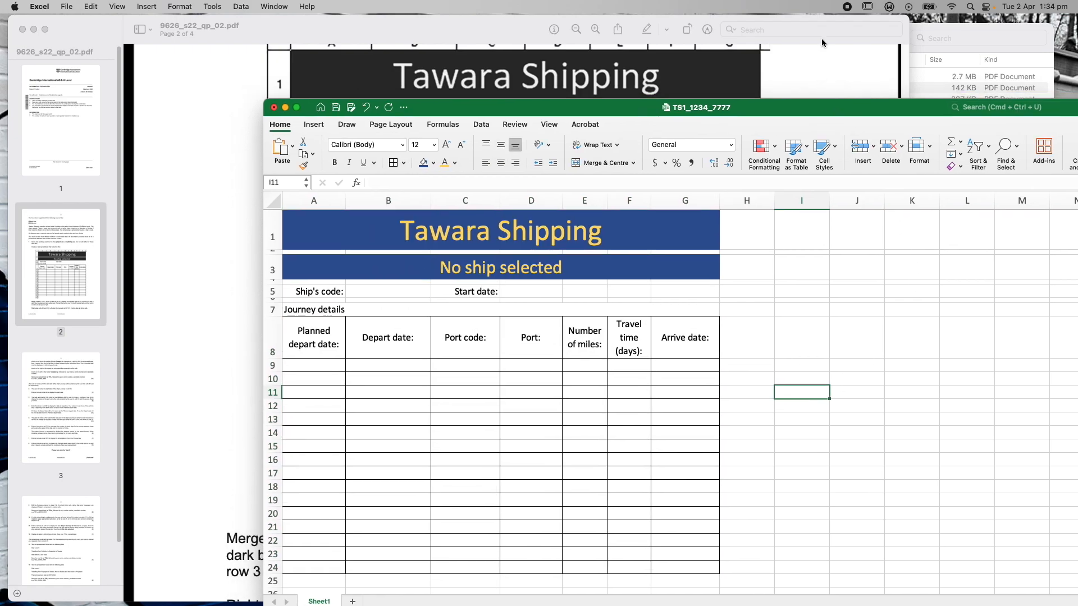
click(67, 7)
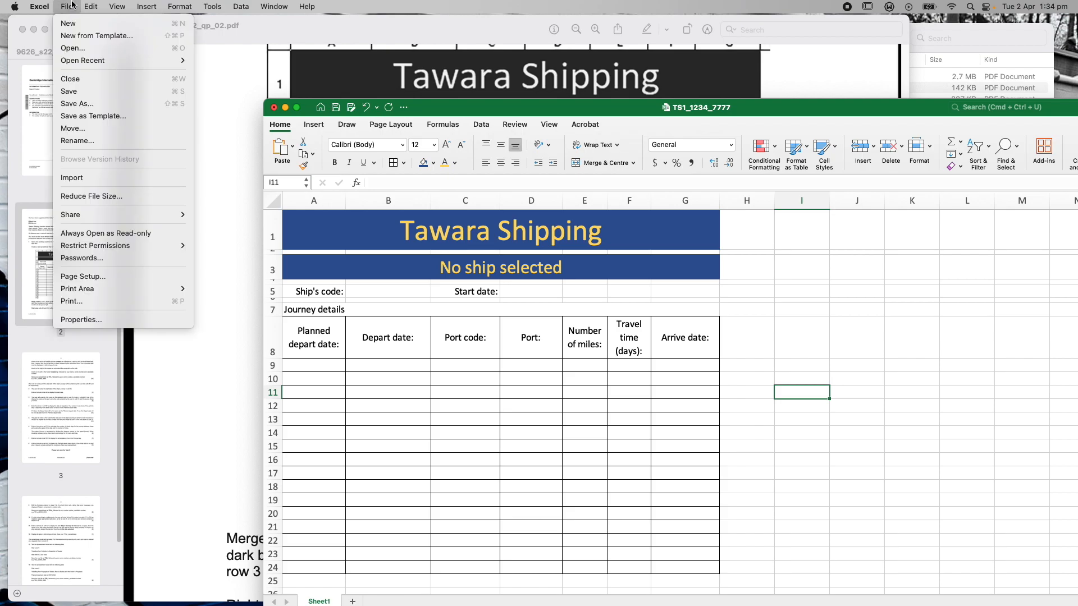
Save TS1_1234_7777 with File > Save and move the Excel window aside
click(76, 94)
drag(836, 112, 905, 53)
Read page 3's header and footer instructions in the exam paper, then return to Excel
click(245, 339)
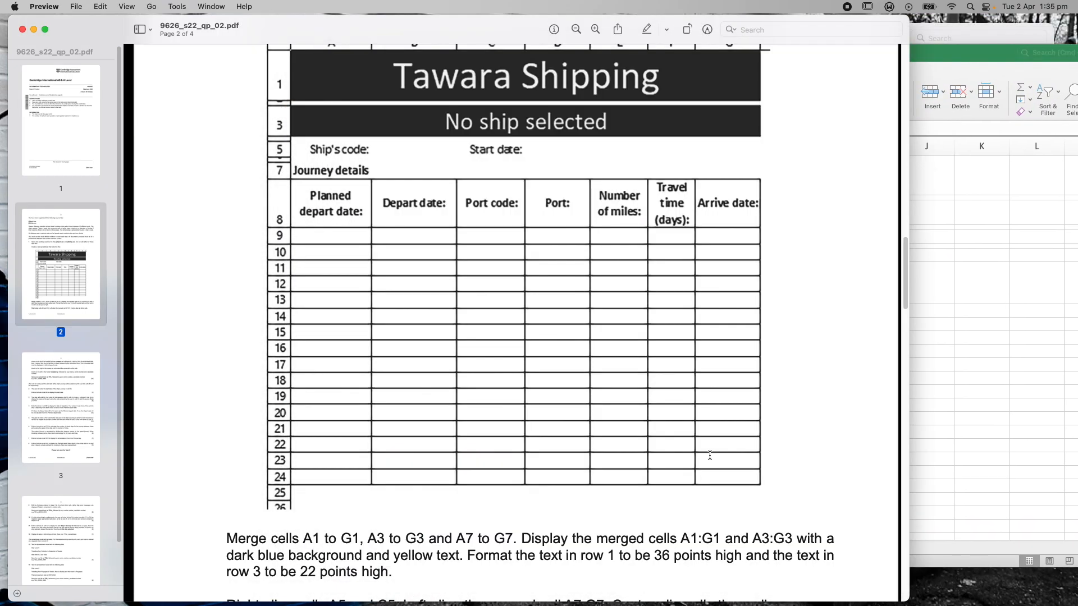
scroll(709, 455, down, 2)
scroll(710, 455, down, 2)
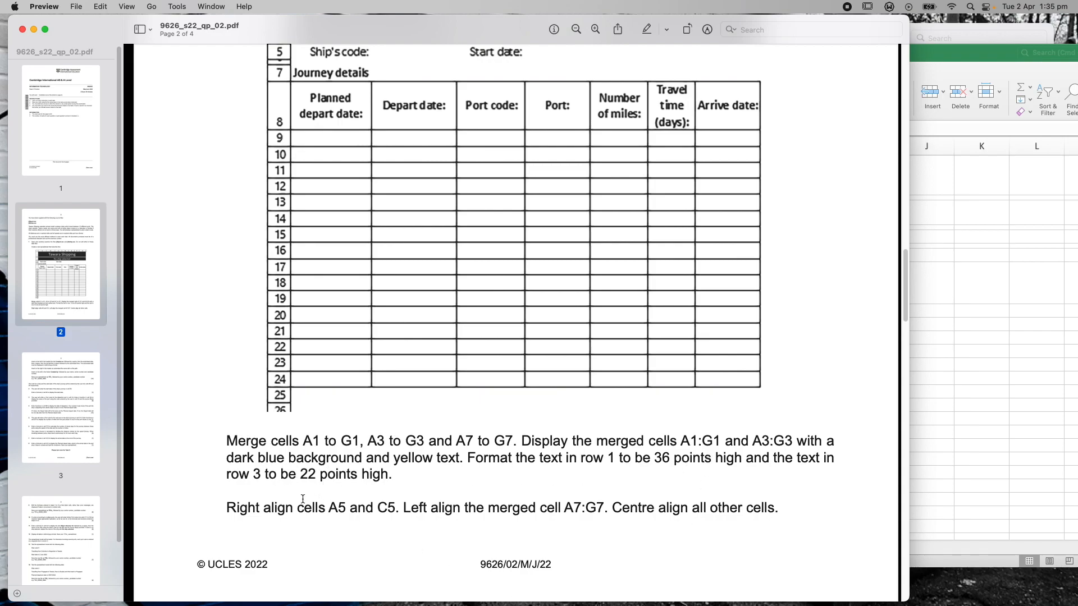
scroll(497, 502, down, 15)
scroll(494, 510, up, 3)
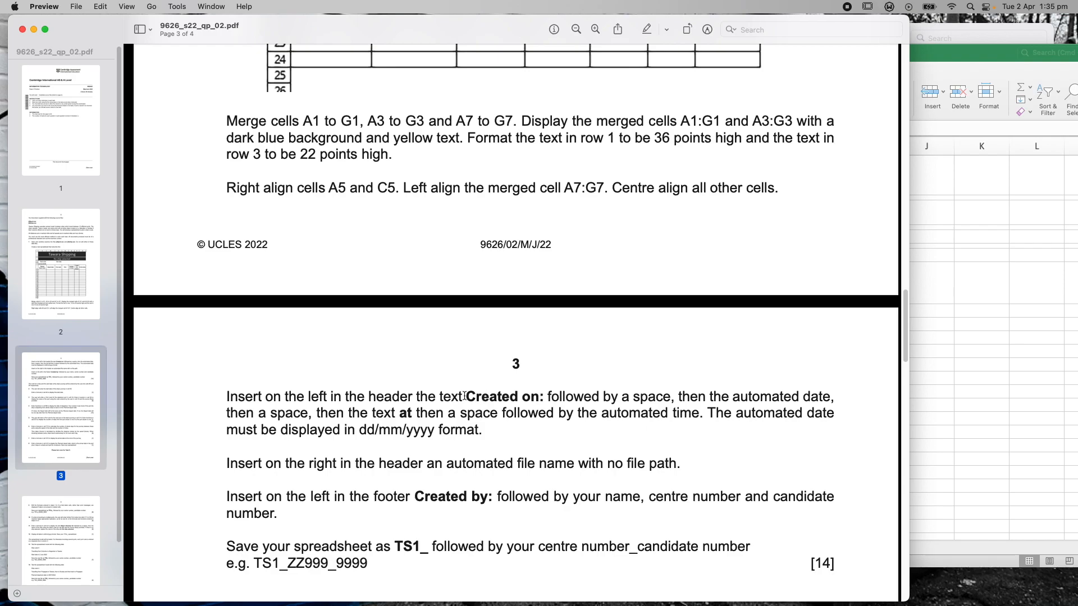
click(978, 48)
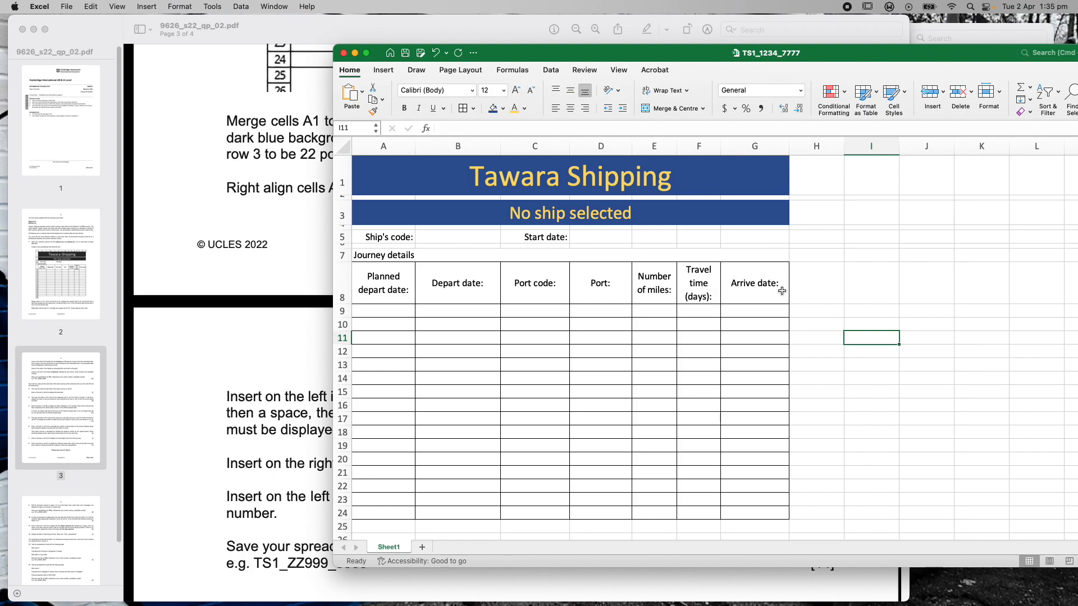
Start Header & Footer editing and put the cursor in page 1's left header section
click(385, 72)
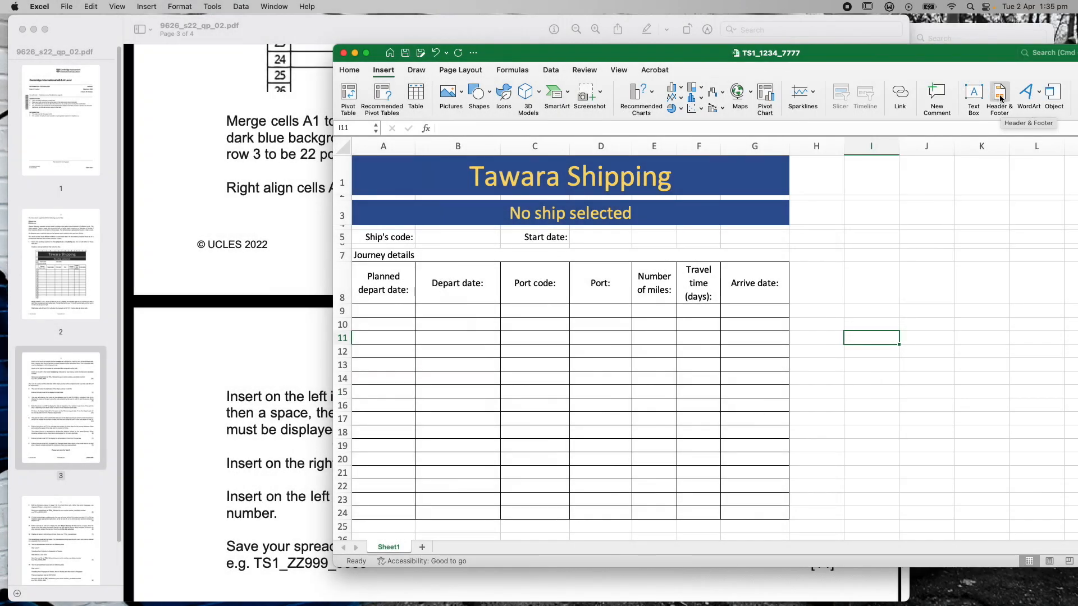
click(1000, 99)
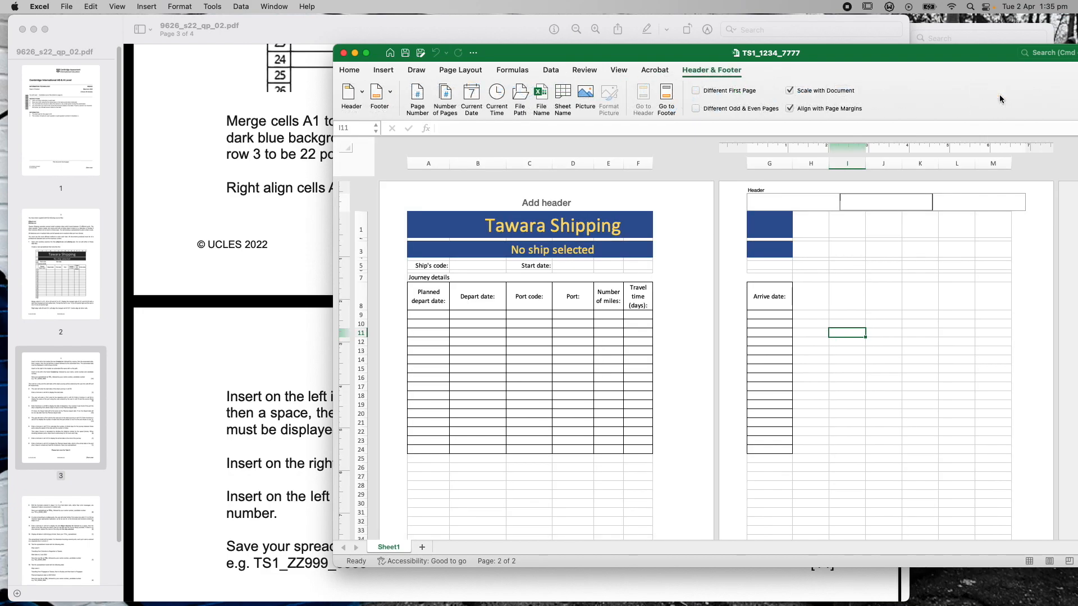
click(533, 202)
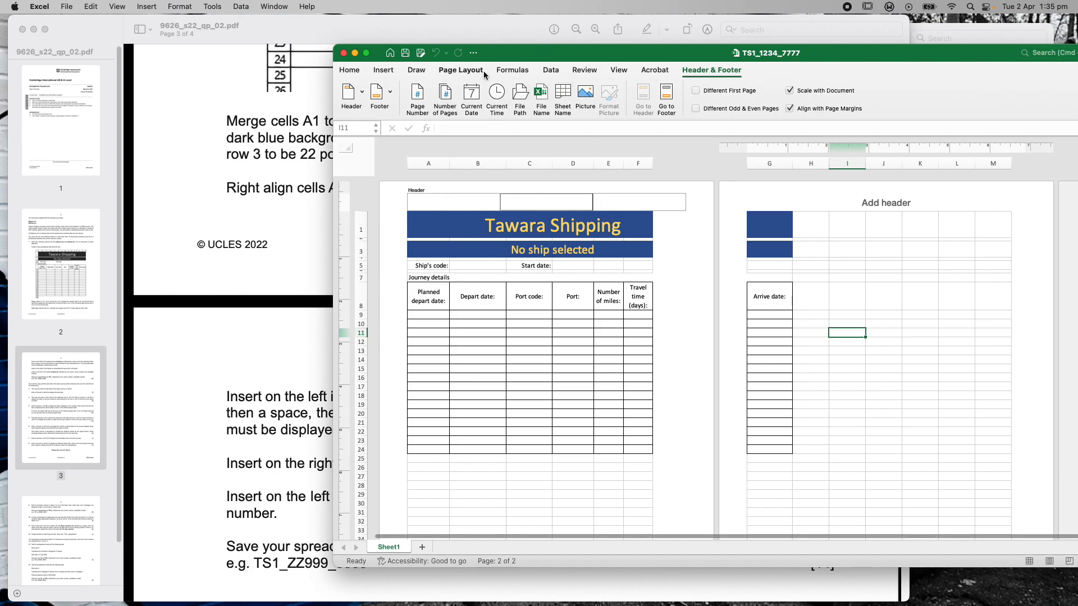
drag(510, 56, 748, 69)
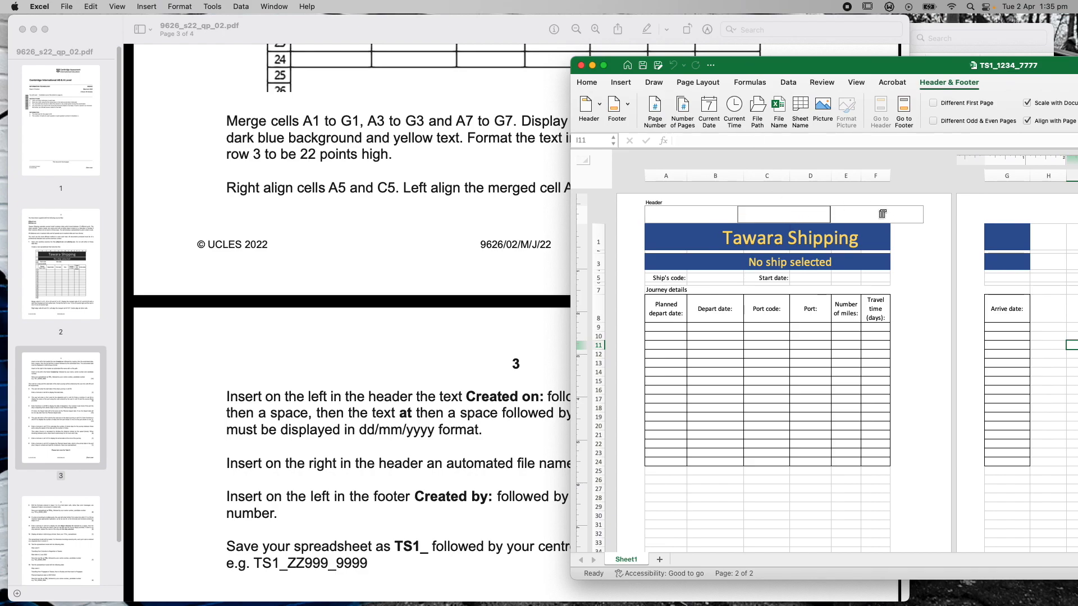
click(685, 215)
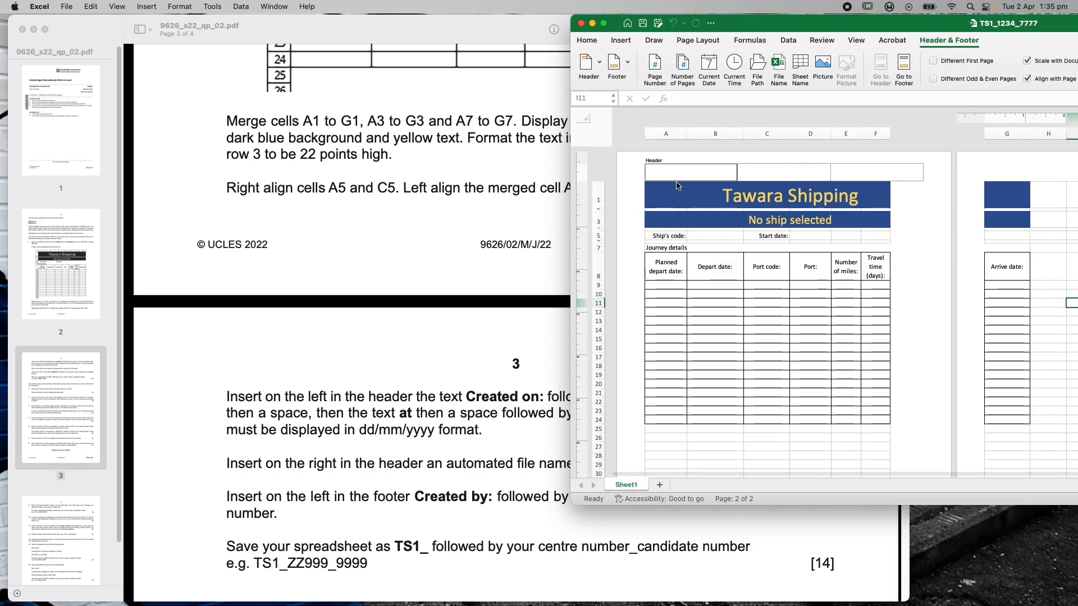
Type 'Created on:' in the left header section and make it bold with Cmd+B
text(Created )
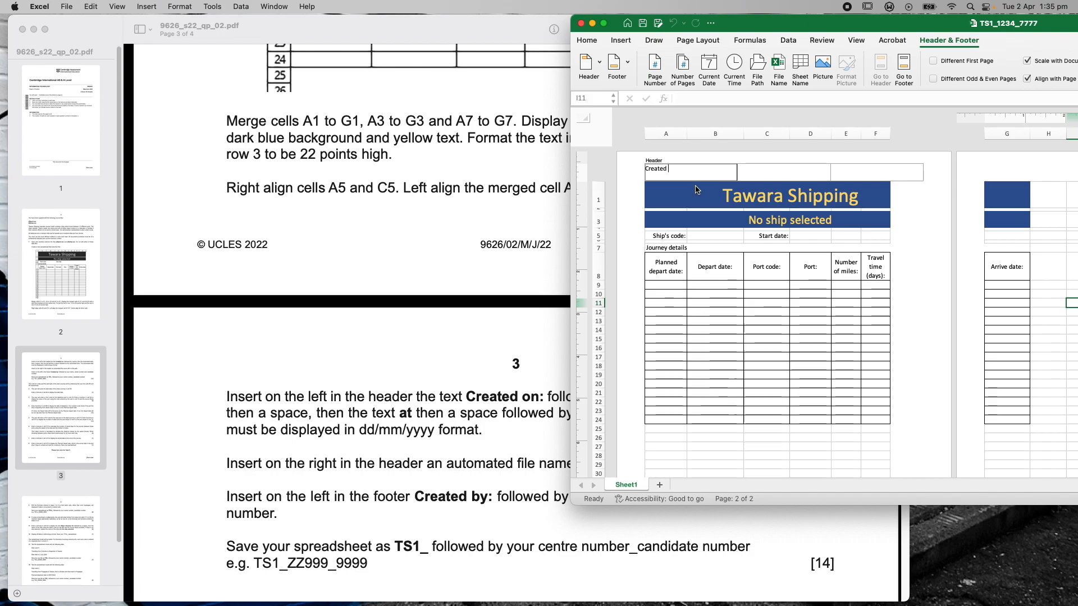
text(on:)
drag(678, 169, 632, 168)
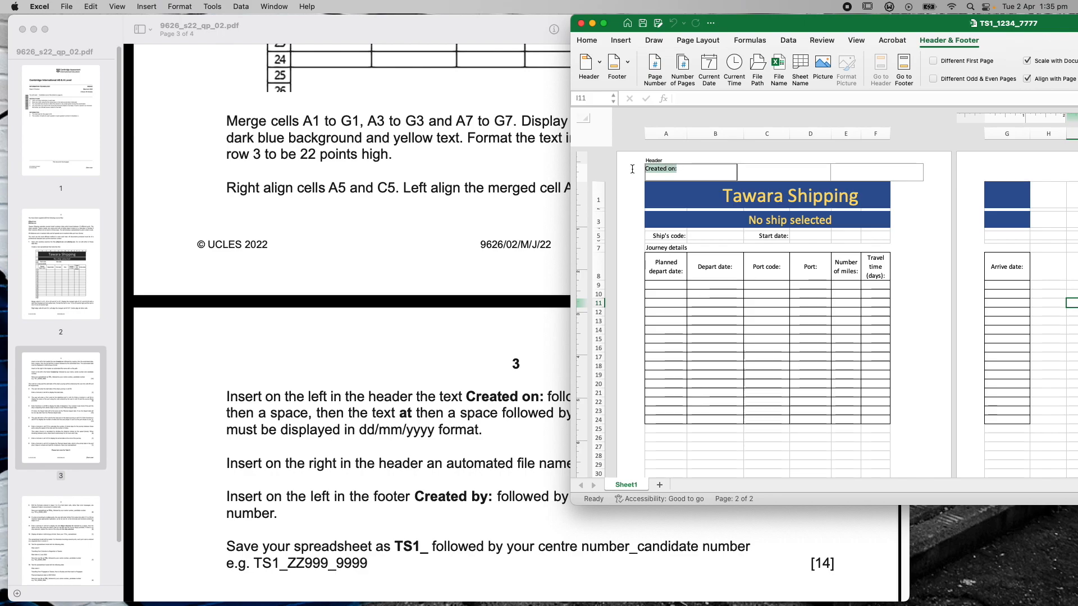
key(super+b)
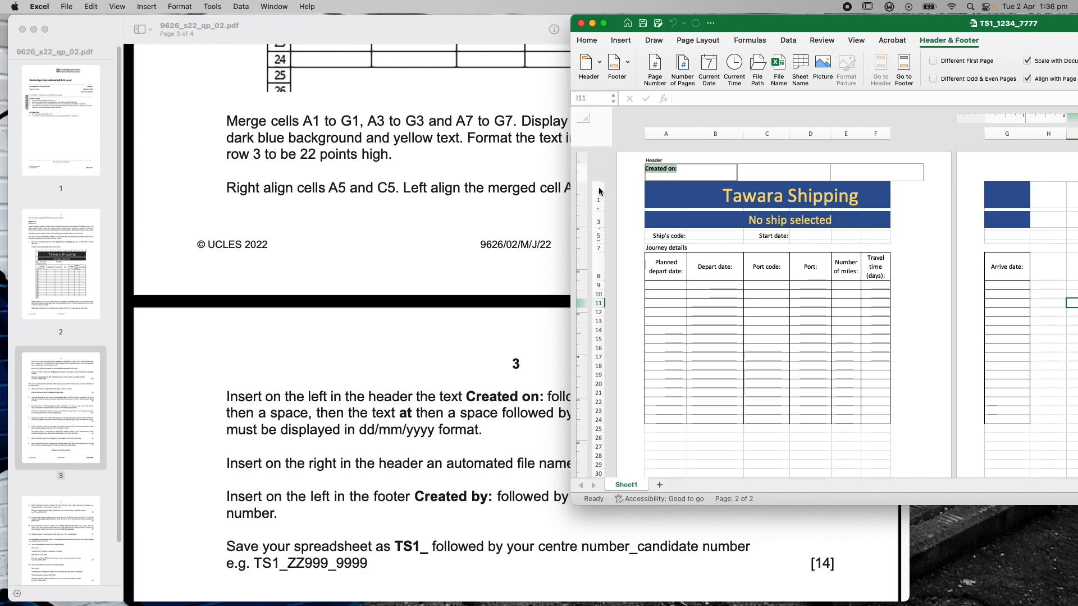
click(685, 168)
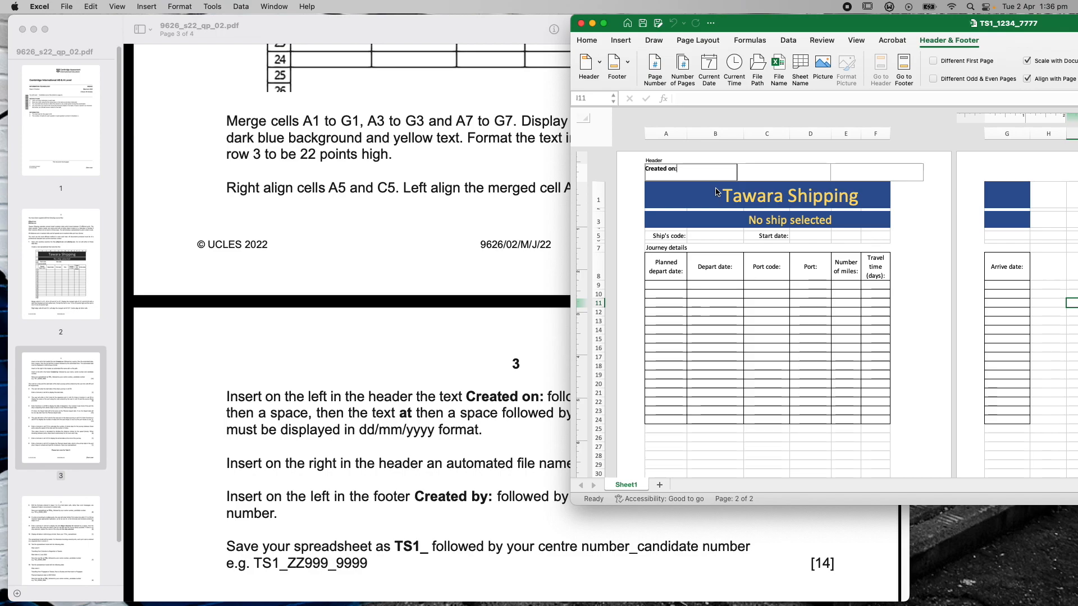
drag(754, 26, 1052, 222)
drag(1053, 172, 734, 26)
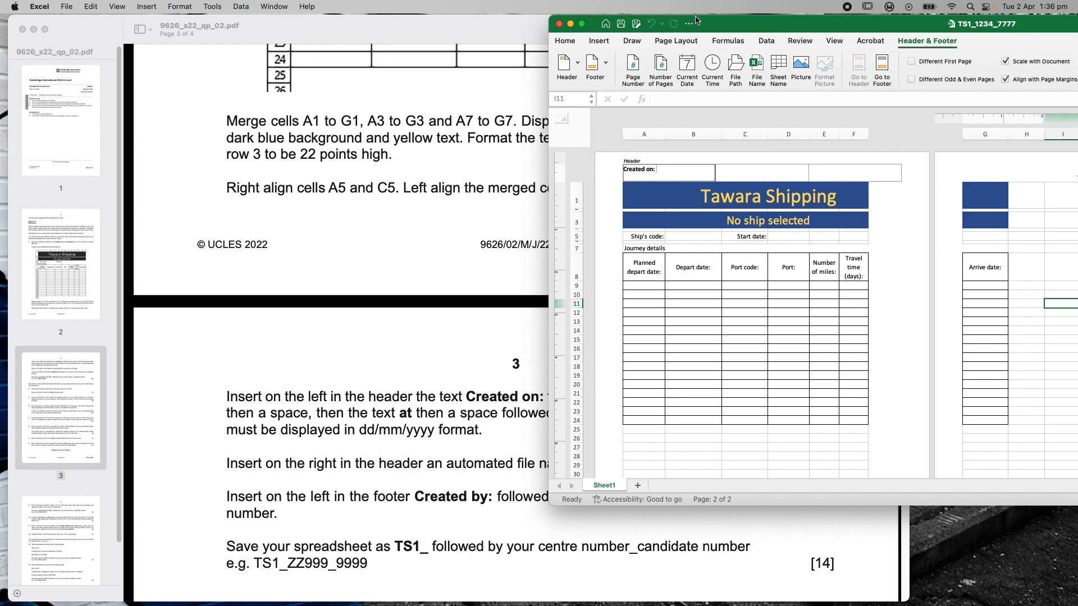
drag(733, 28, 655, 81)
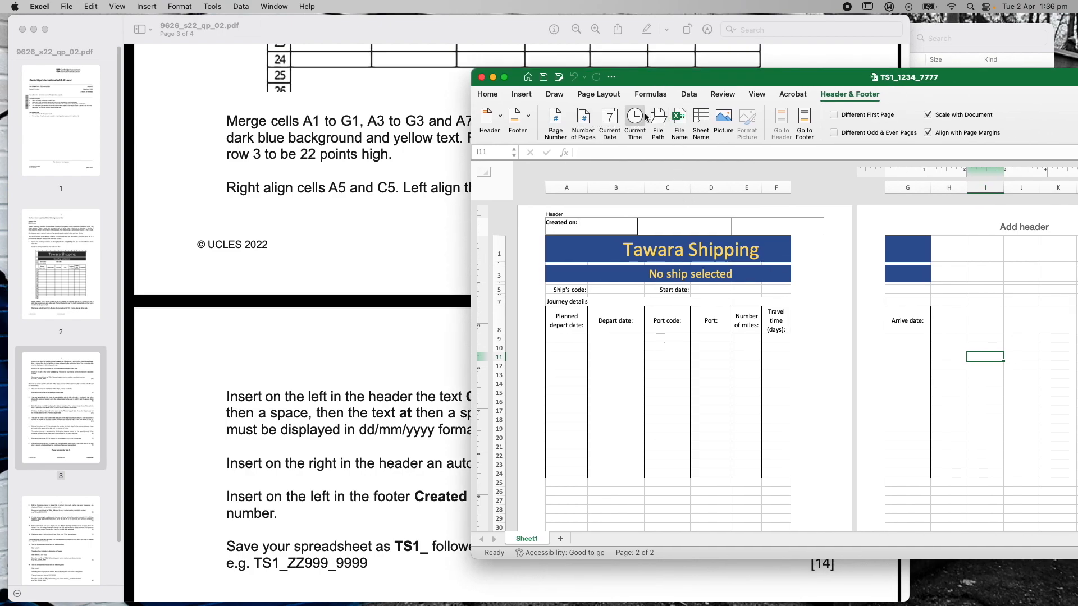
Follow 'Created on:' with the Current Date code, the word 'at', and the Current Time code
click(609, 119)
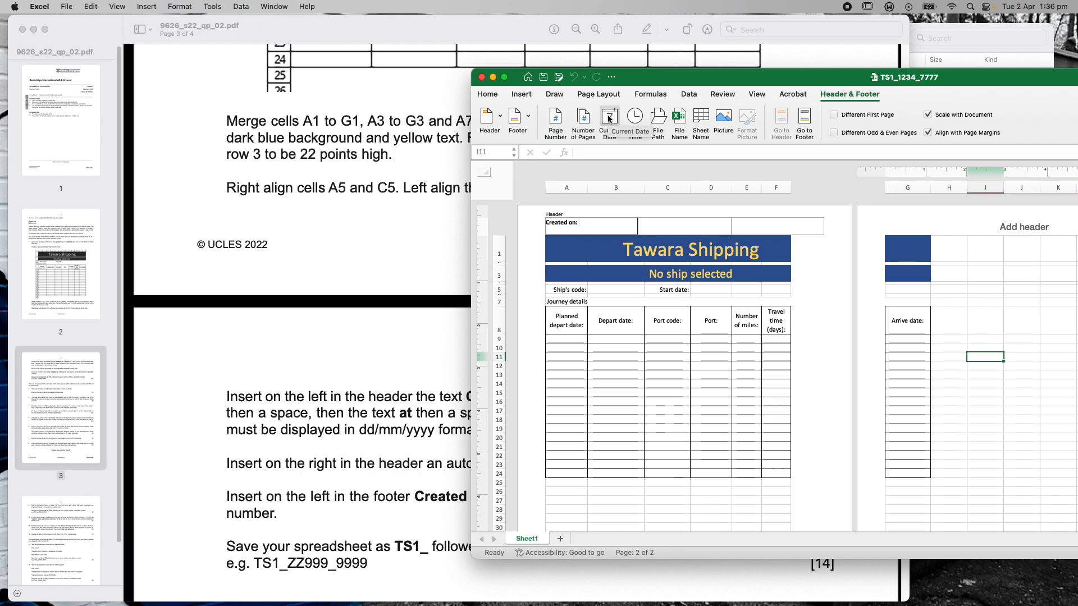
mouse_move(664, 81)
mouse_down()
mouse_move(1052, 15)
mouse_move(1075, 32)
mouse_move(1055, 52)
mouse_move(677, 67)
mouse_up()
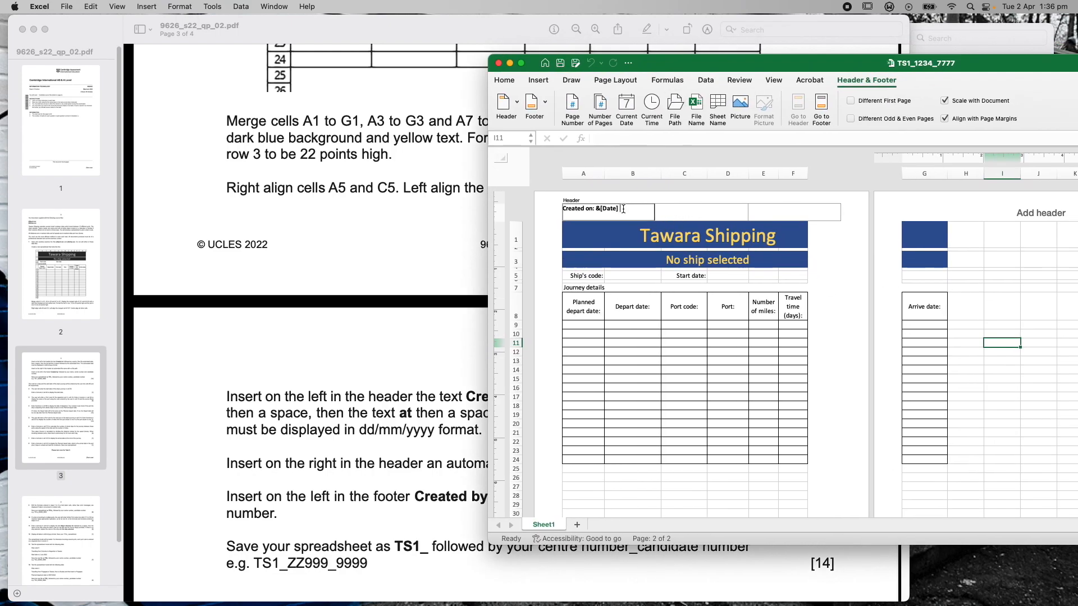
mouse_move(696, 67)
mouse_down()
mouse_move(932, 66)
mouse_move(679, 76)
mouse_up()
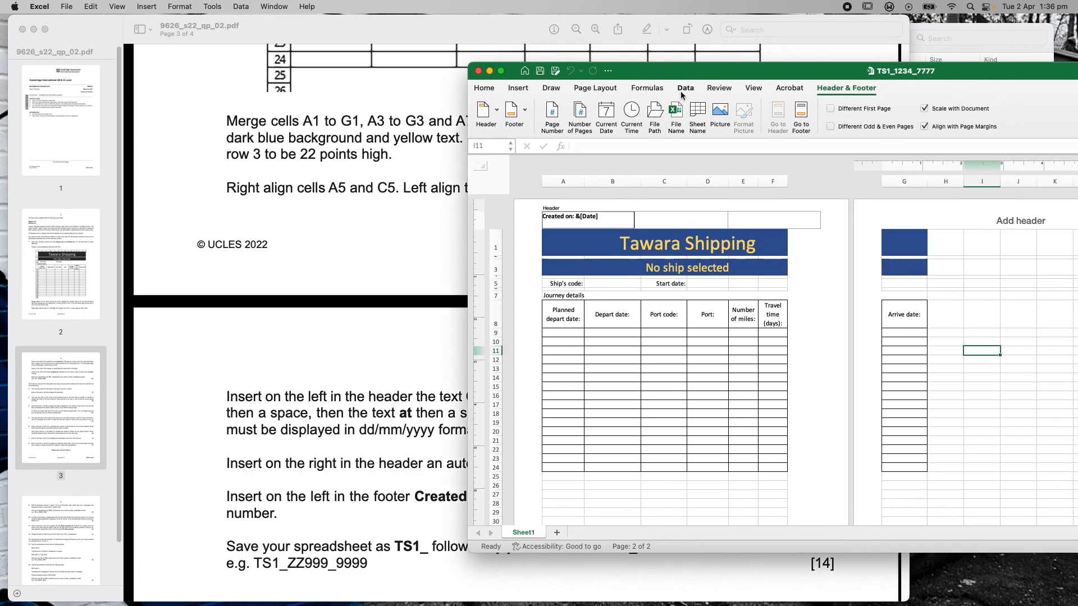
text(at)
key(shift+Left)
key(shift+Left)
drag(673, 71, 470, 82)
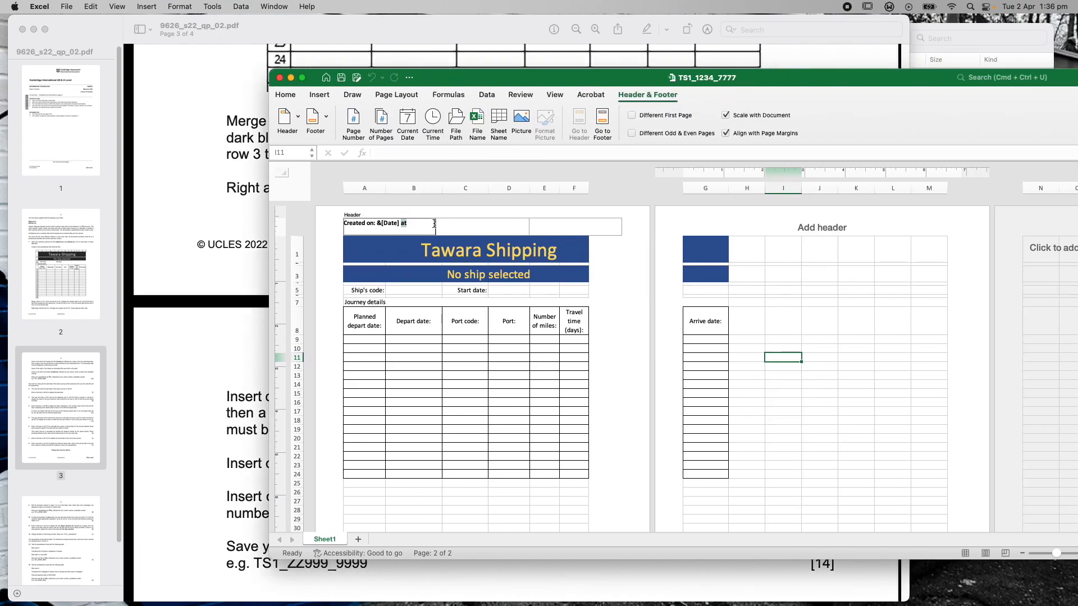
click(417, 223)
click(432, 122)
drag(442, 77, 1023, 137)
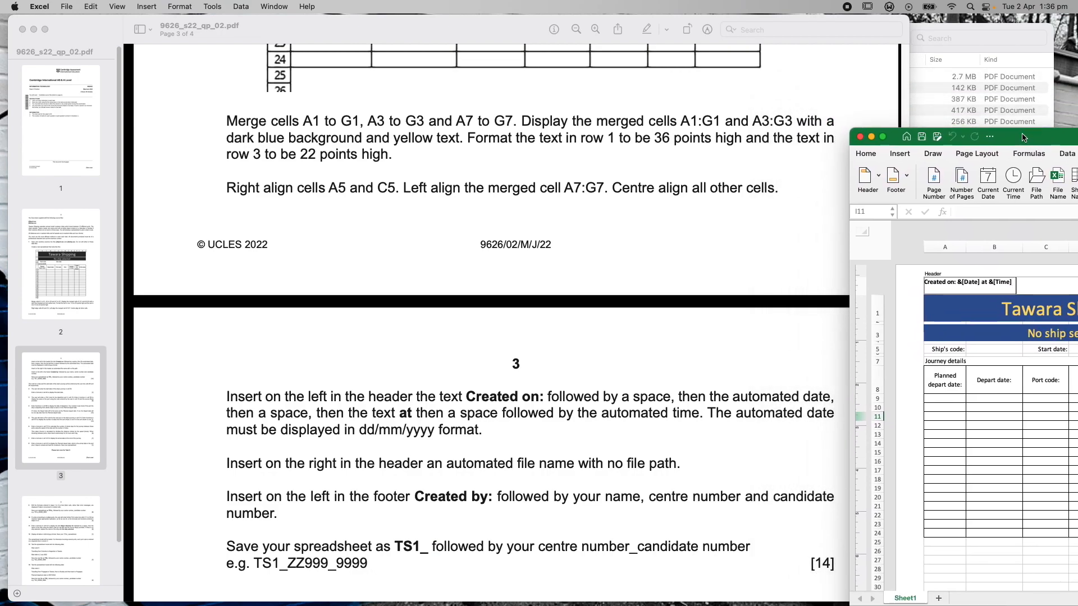
Select the &[Date] code in the left header and open the Format menu
drag(1023, 137, 559, 93)
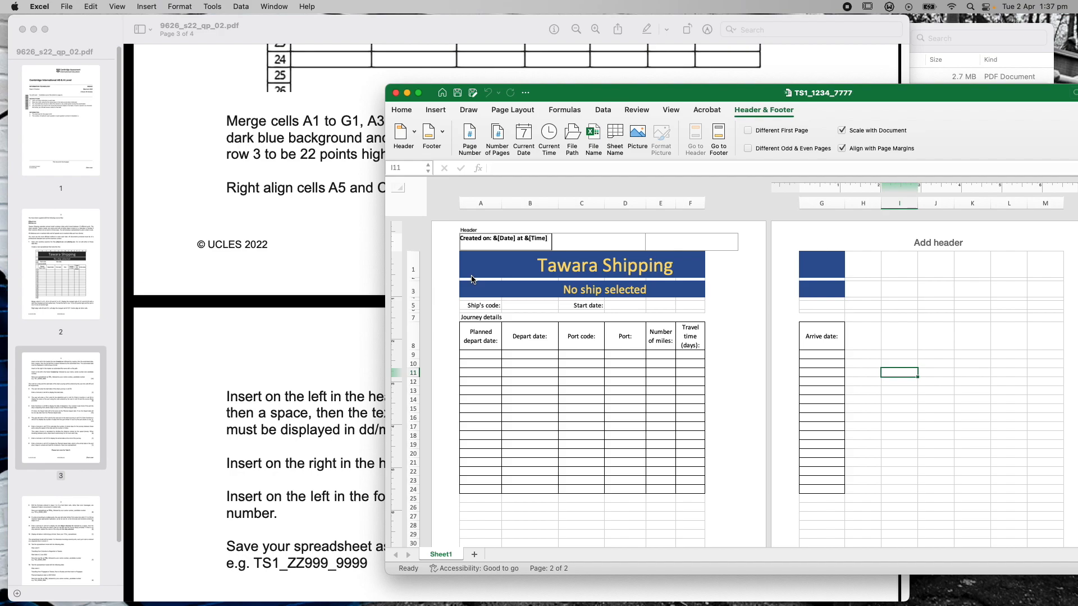
click(523, 137)
drag(752, 97, 521, 73)
drag(548, 83, 555, 90)
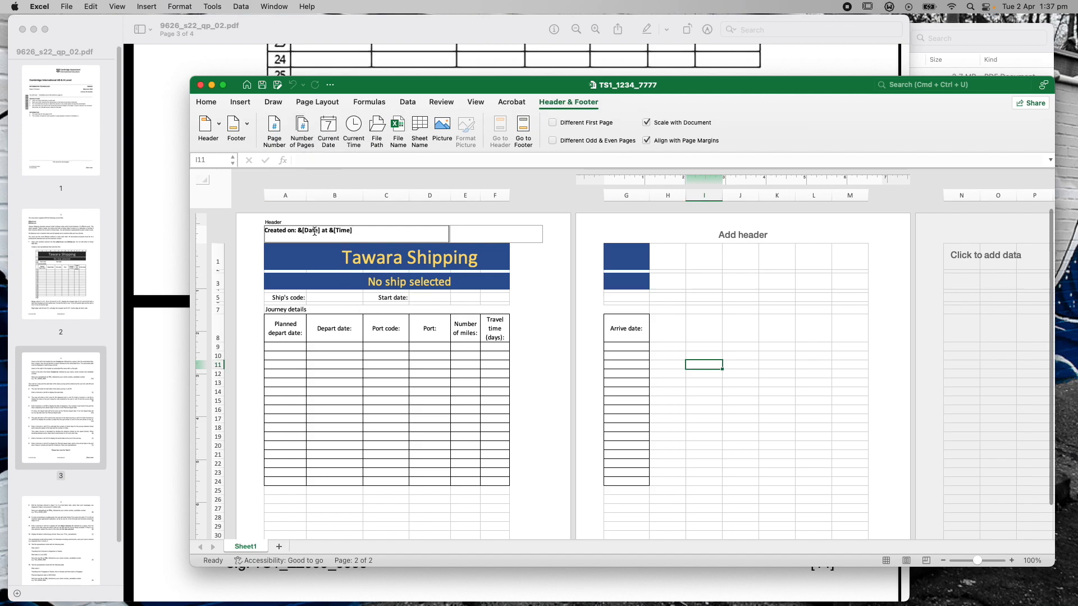
drag(319, 233, 298, 233)
click(304, 230)
click(185, 6)
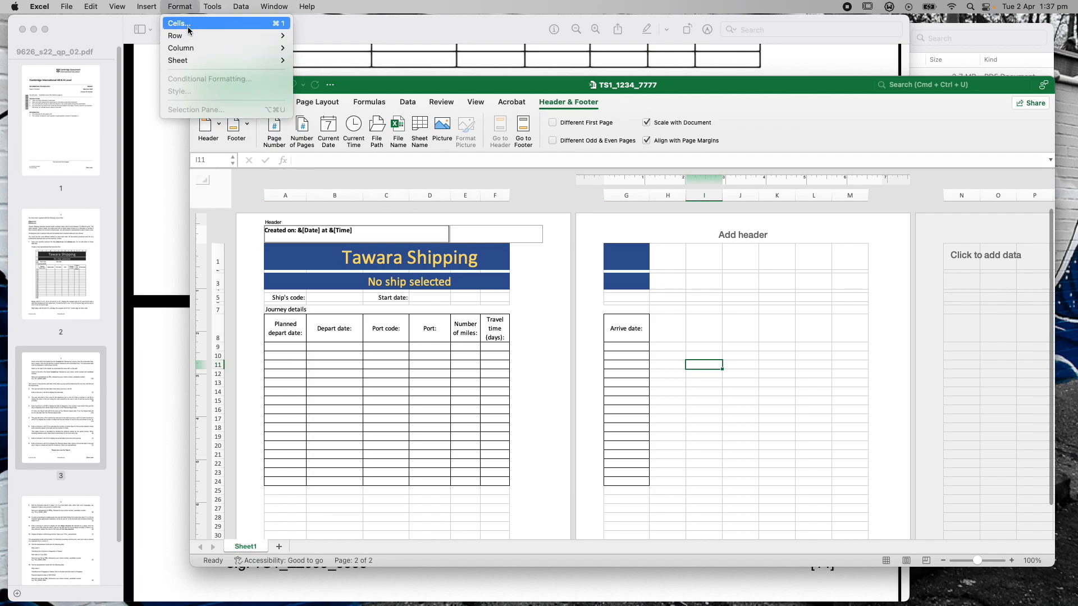
Open and cancel Format Cells, then exit header editing to show 'Created on: 2/4/2024 at 1:35 pm'
click(187, 23)
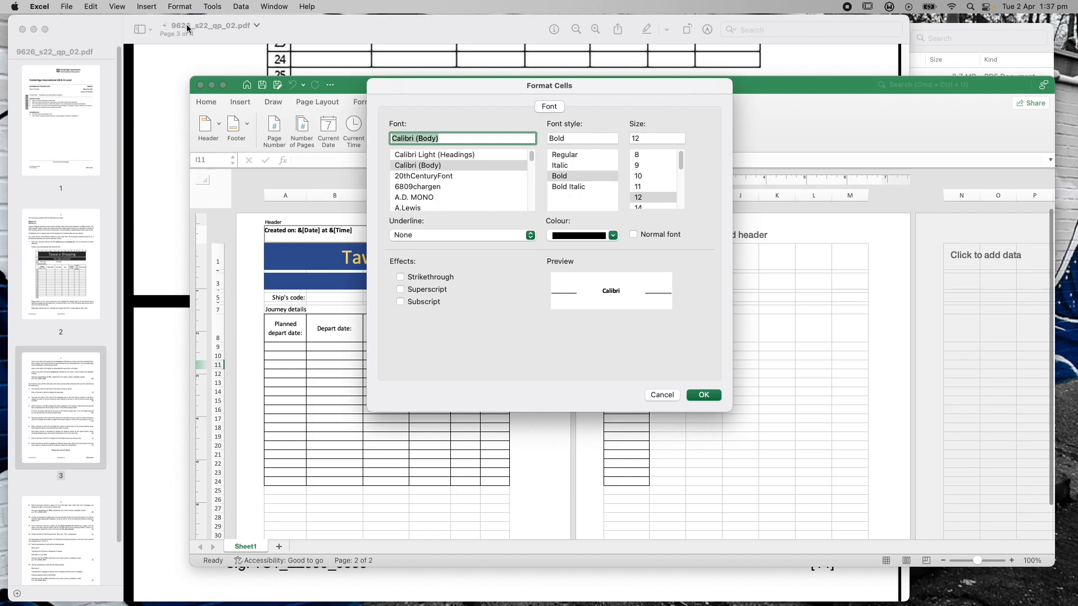
click(661, 396)
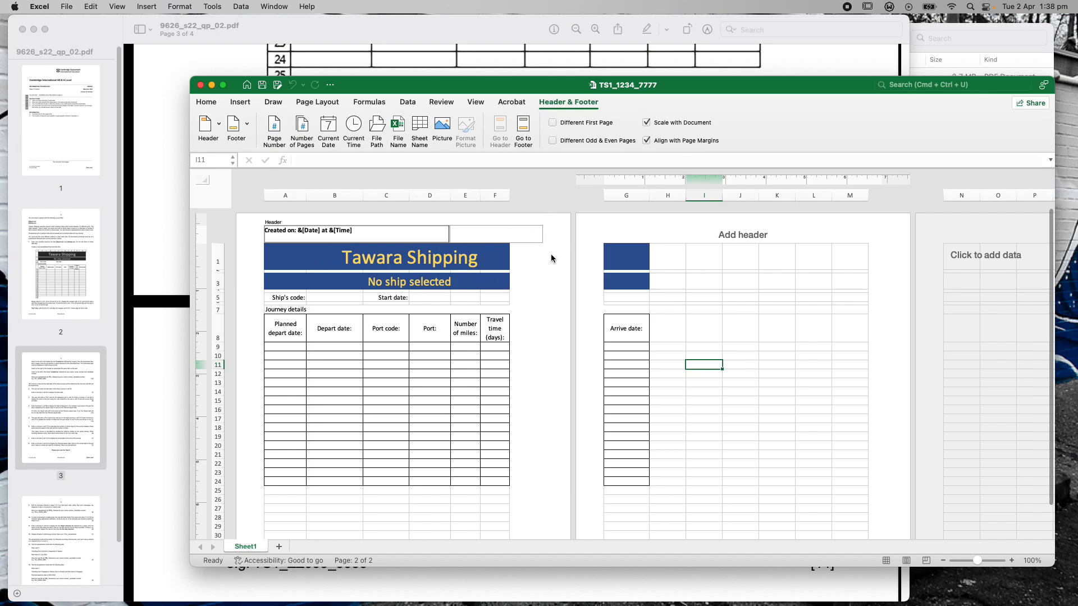
click(532, 280)
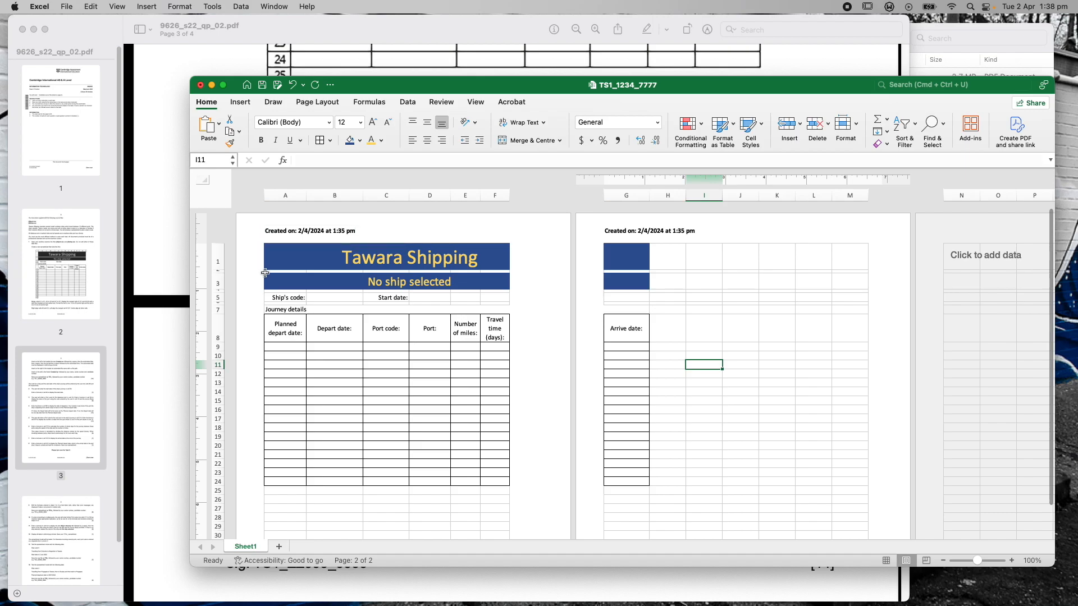
drag(354, 92, 701, 232)
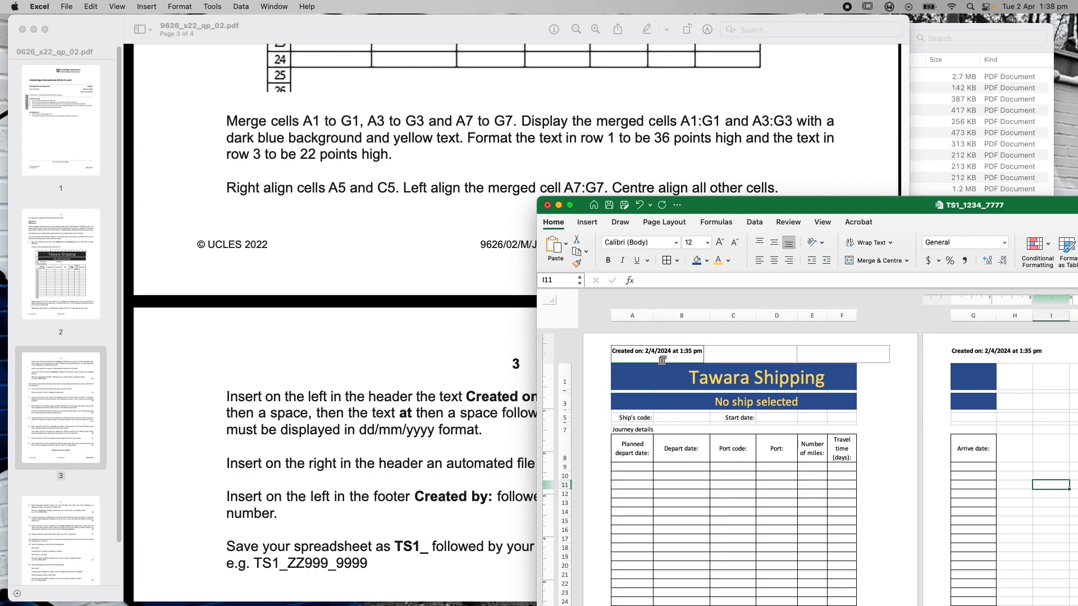
drag(713, 205, 511, 184)
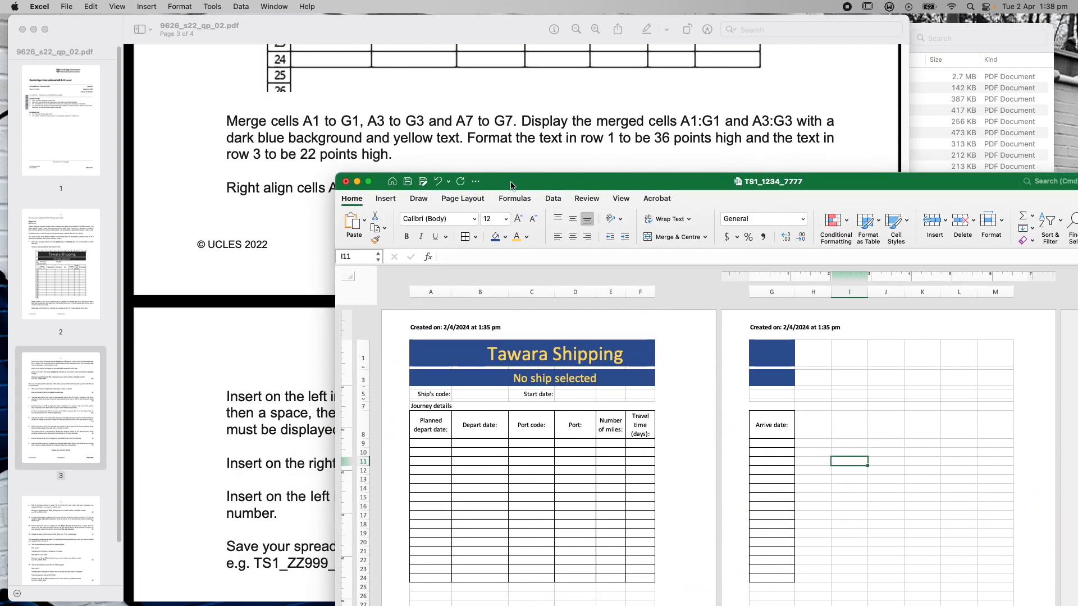
drag(511, 185, 466, 58)
click(678, 283)
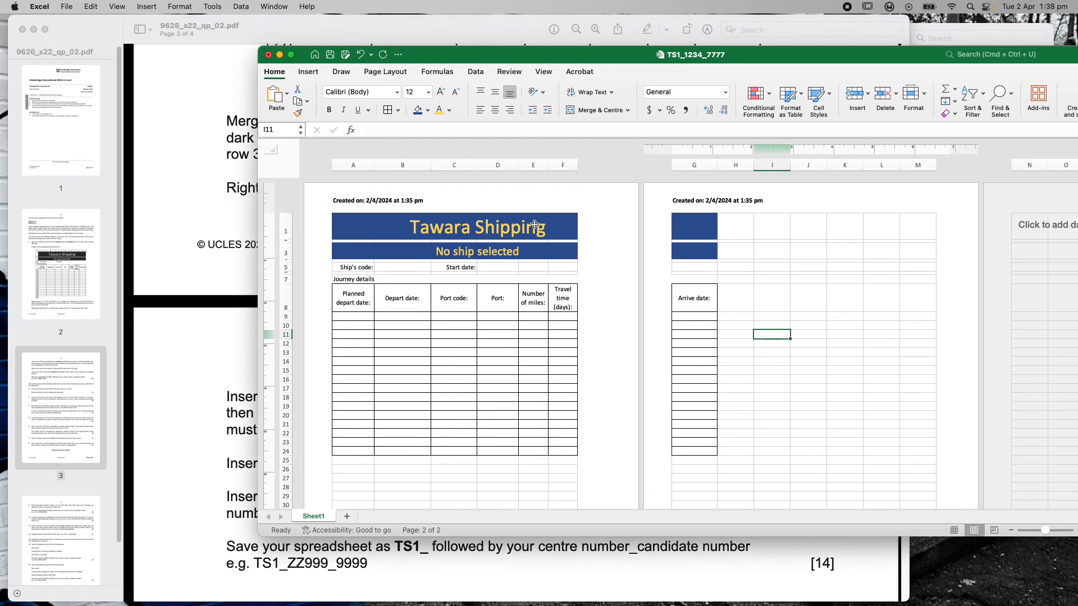
Insert a file name code into the right header section, removing the path
click(547, 199)
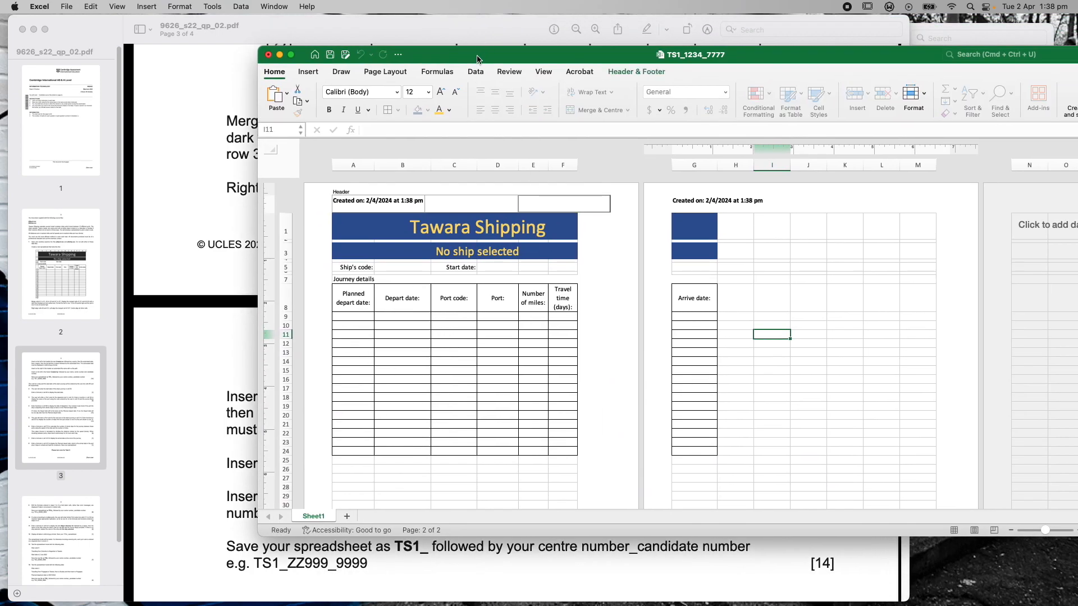
drag(477, 59, 882, 499)
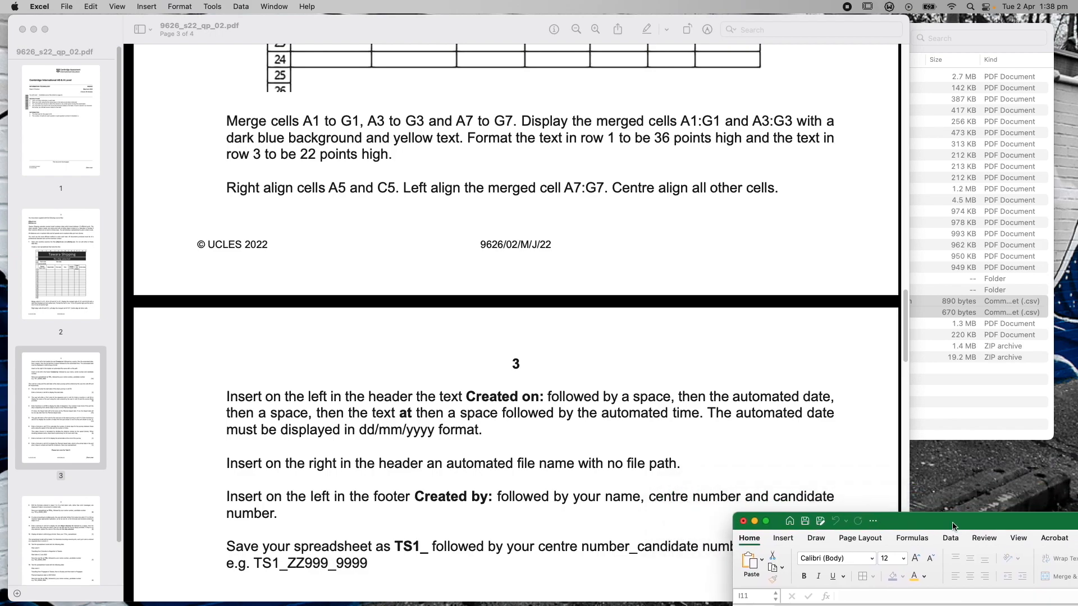
drag(952, 526, 441, 68)
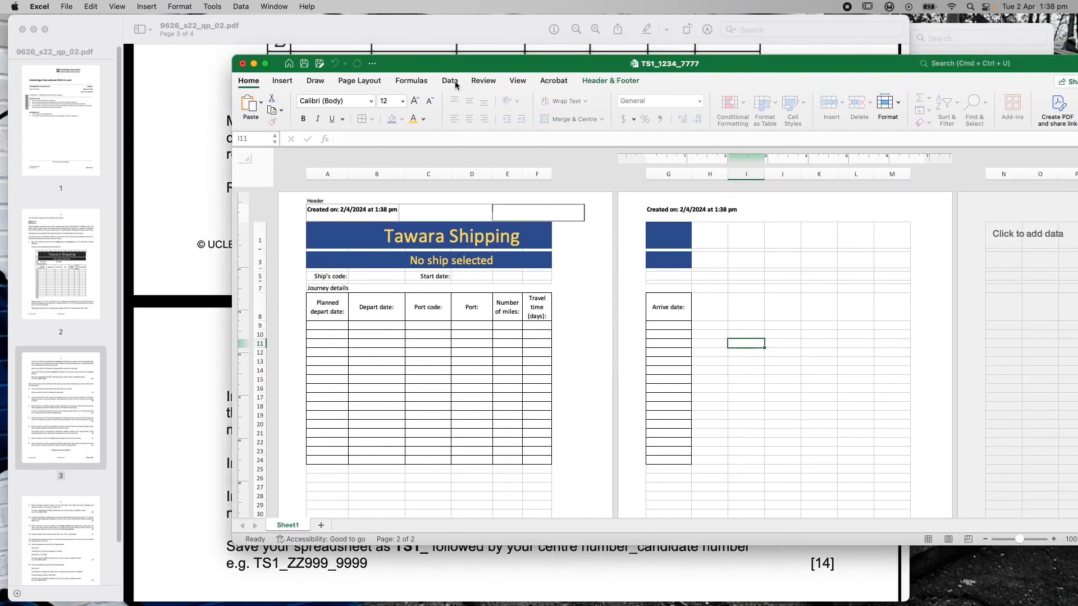
click(595, 81)
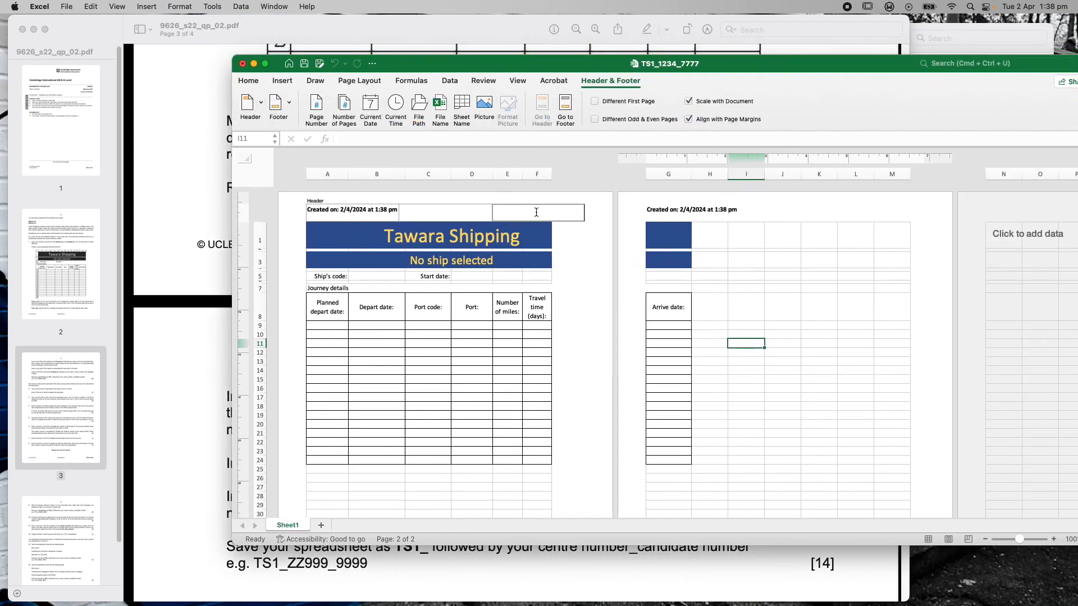
click(420, 108)
drag(417, 63, 505, 83)
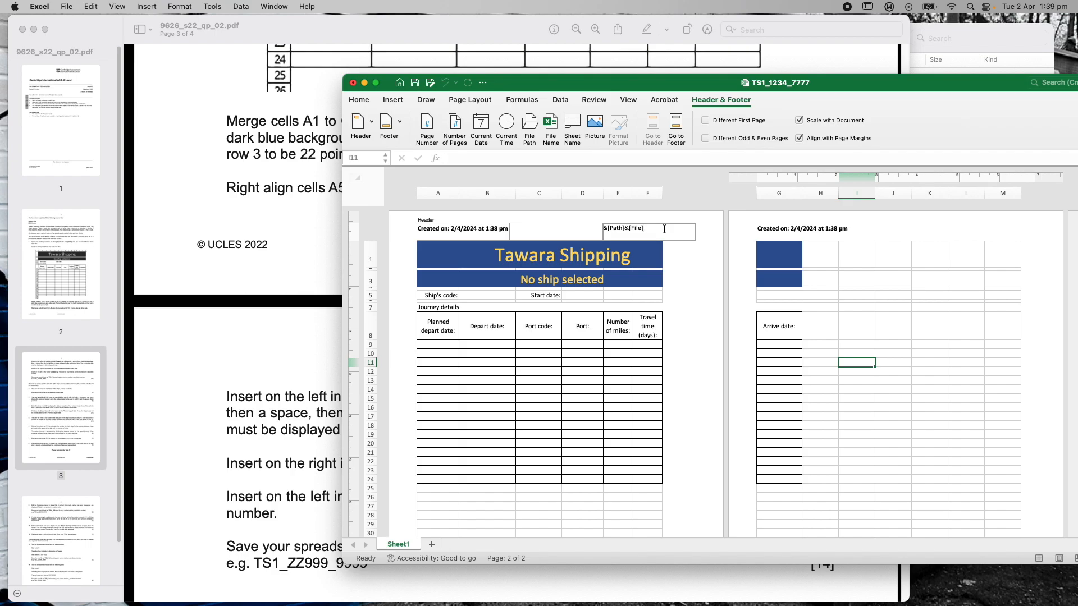
key(BackSpace)
key(BackSpace)
key(BackSpace)
key(BackSpace)
key(BackSpace)
key(BackSpace)
key(BackSpace)
click(697, 272)
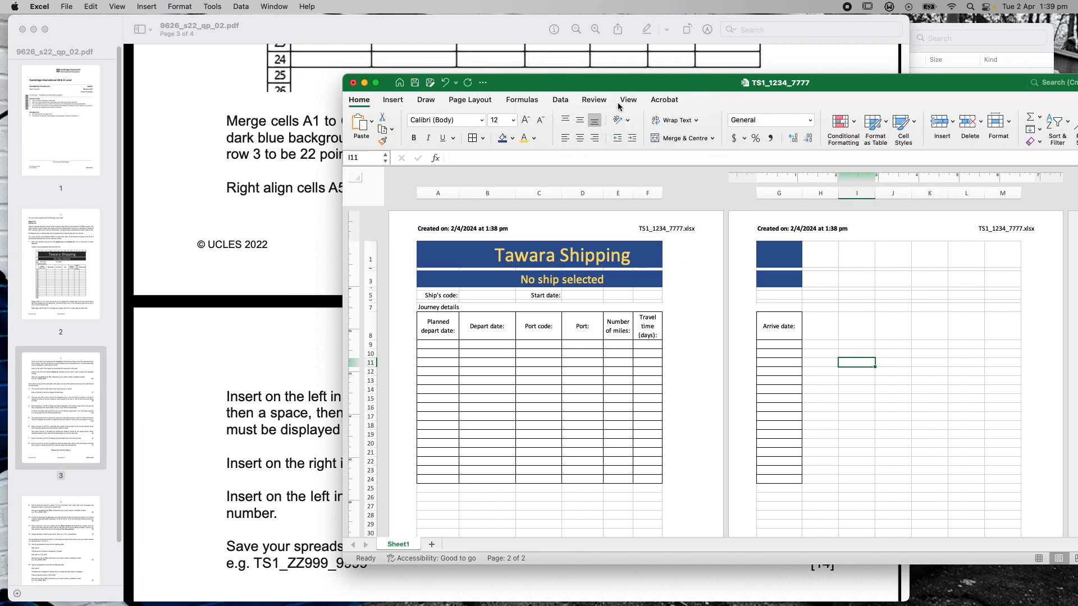
Replace the right header code with &[File] so it shows only TS1_1234_7777.xlsx
click(654, 229)
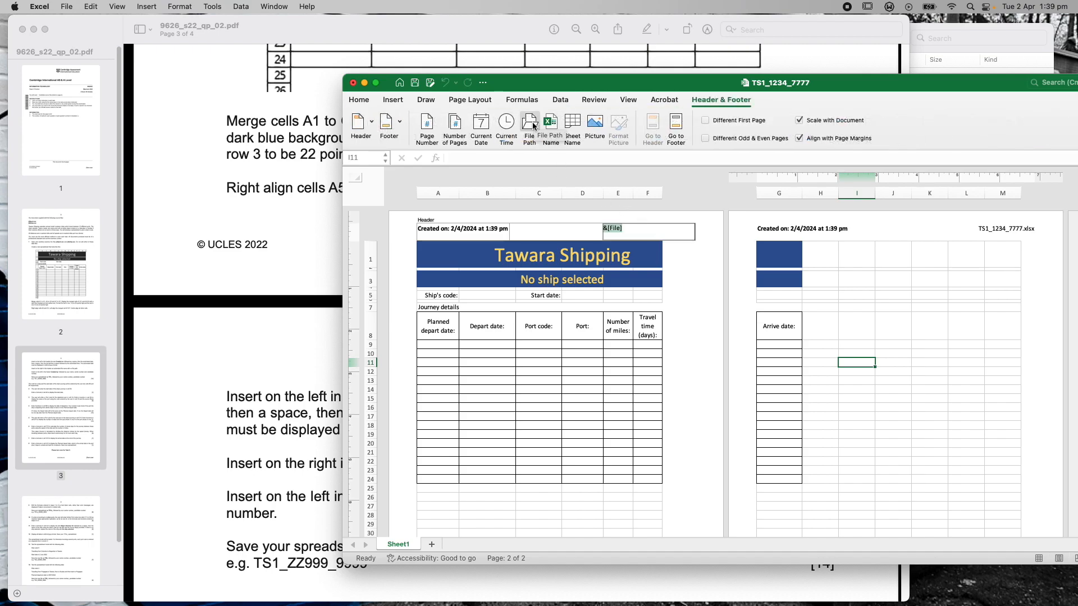
click(635, 232)
drag(642, 230, 605, 223)
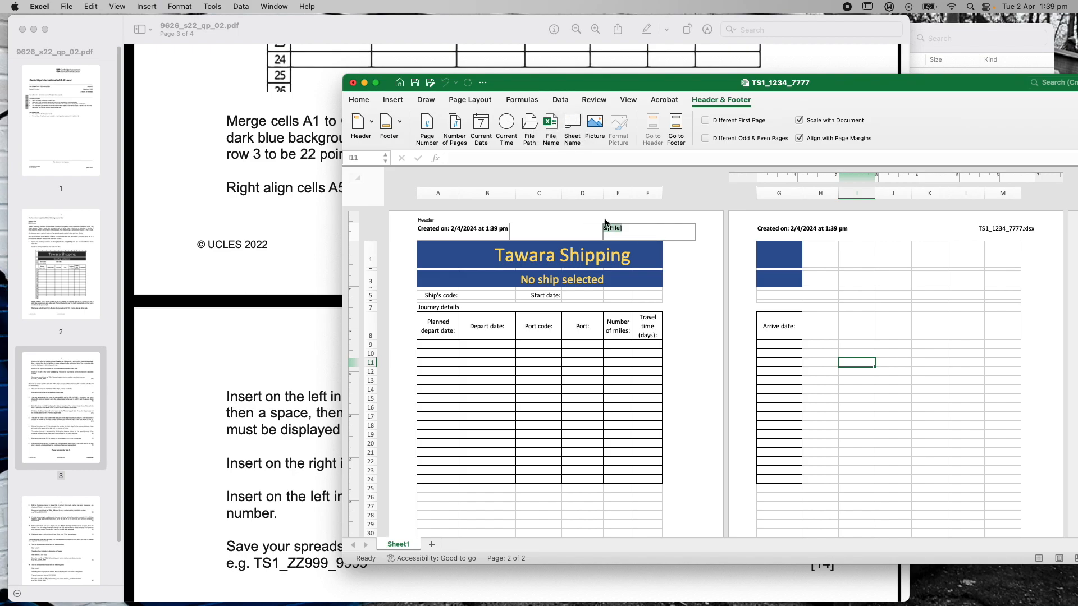
click(548, 126)
drag(655, 90, 624, 28)
scroll(836, 569, up, 2)
scroll(809, 551, up, 1)
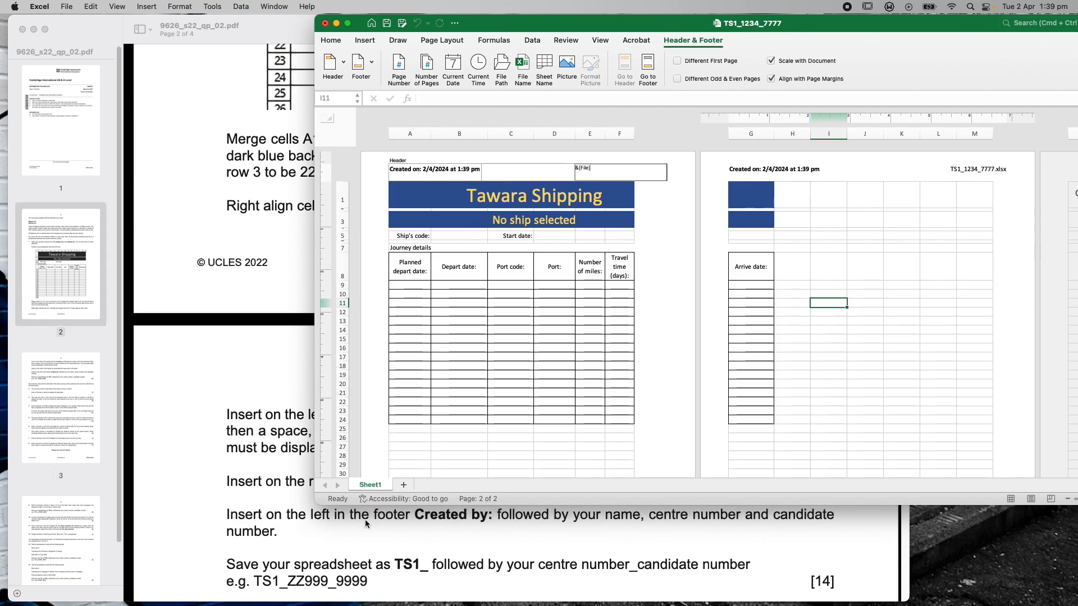
Finish the header and open the left section of the page footer
click(572, 375)
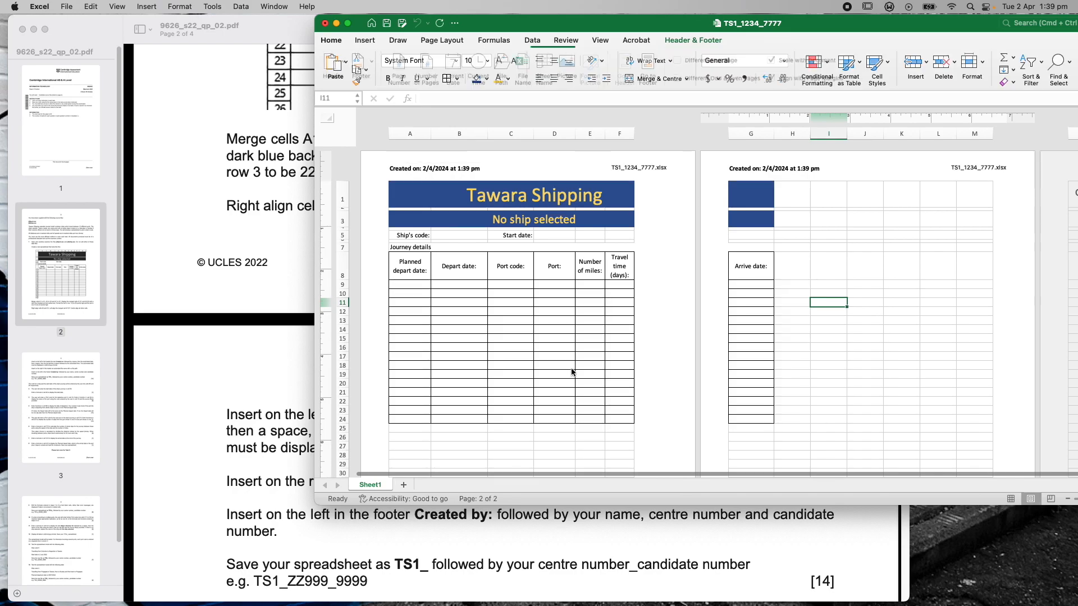
scroll(572, 376, down, 3)
scroll(572, 375, down, 5)
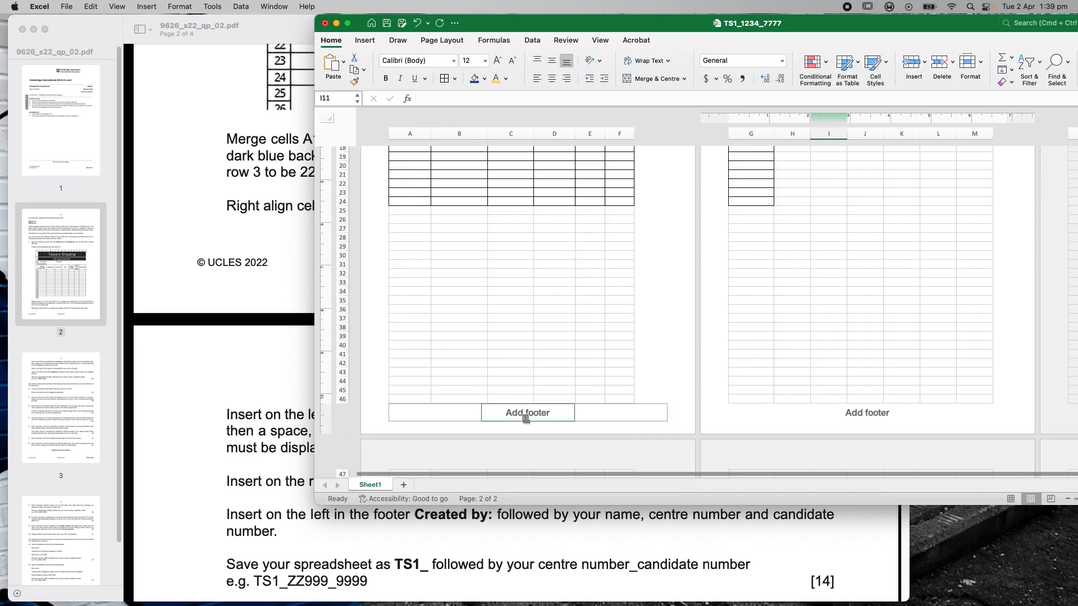
click(525, 416)
click(433, 414)
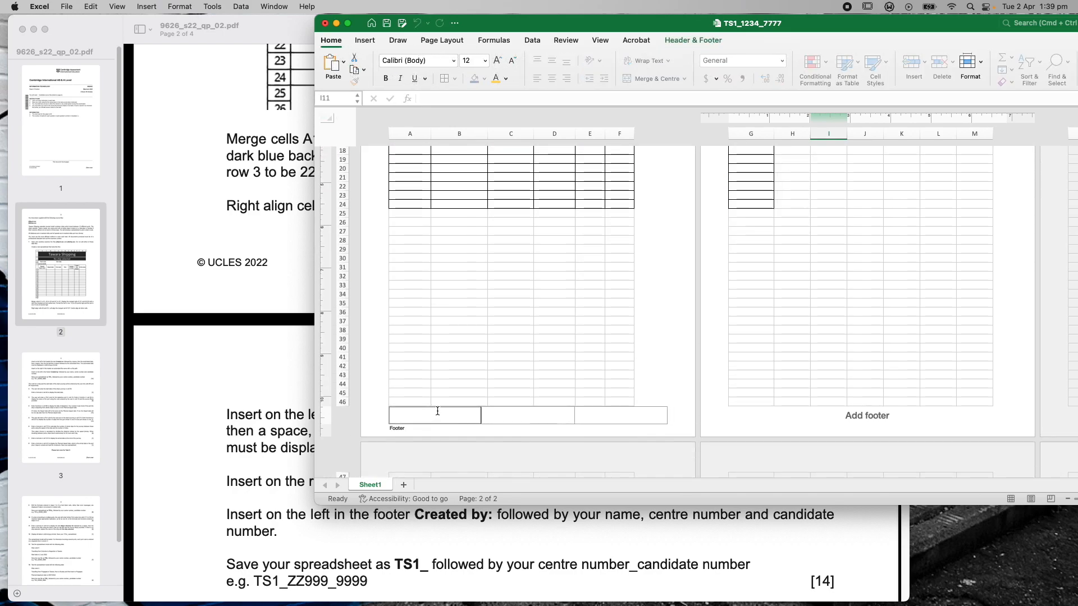
Enter bold 'Created by:' followed by the candidate's name, centre number and candidate number
text(Created by:)
drag(424, 415, 380, 414)
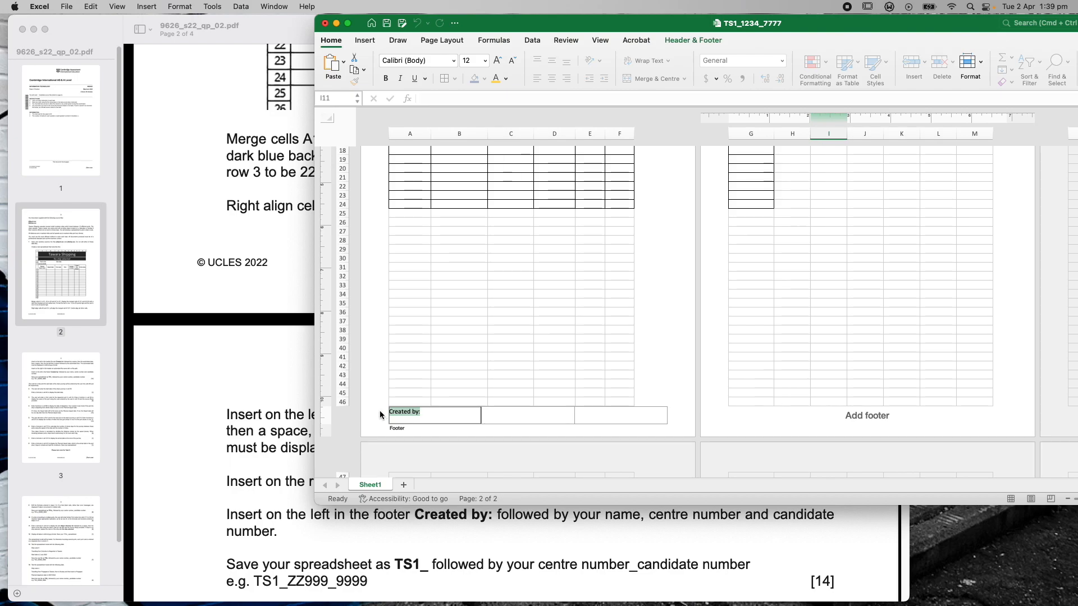
key(super+b)
click(424, 413)
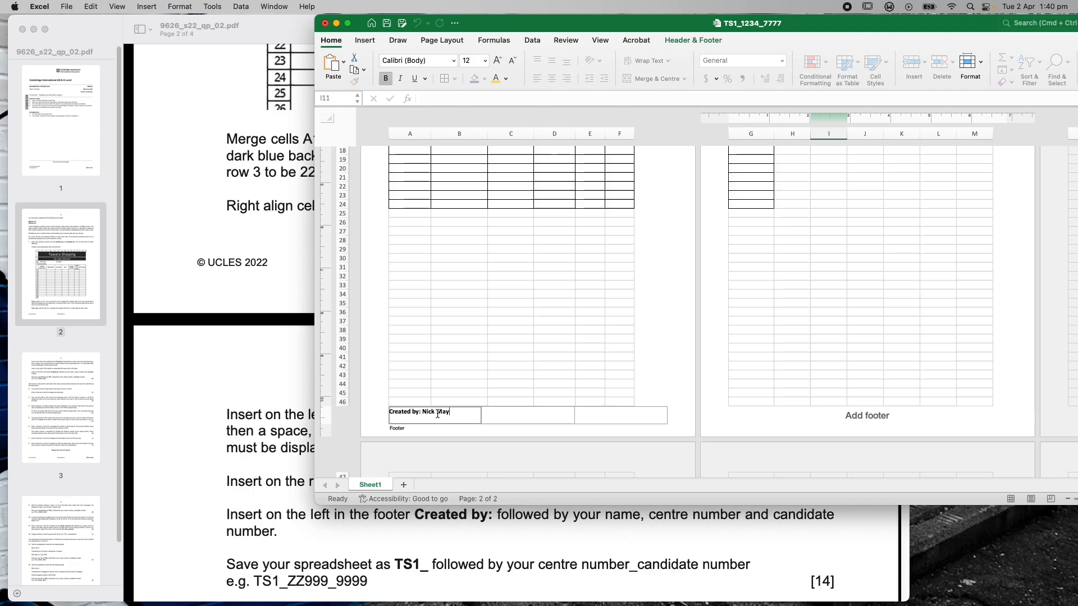
text(, 1234,77777)
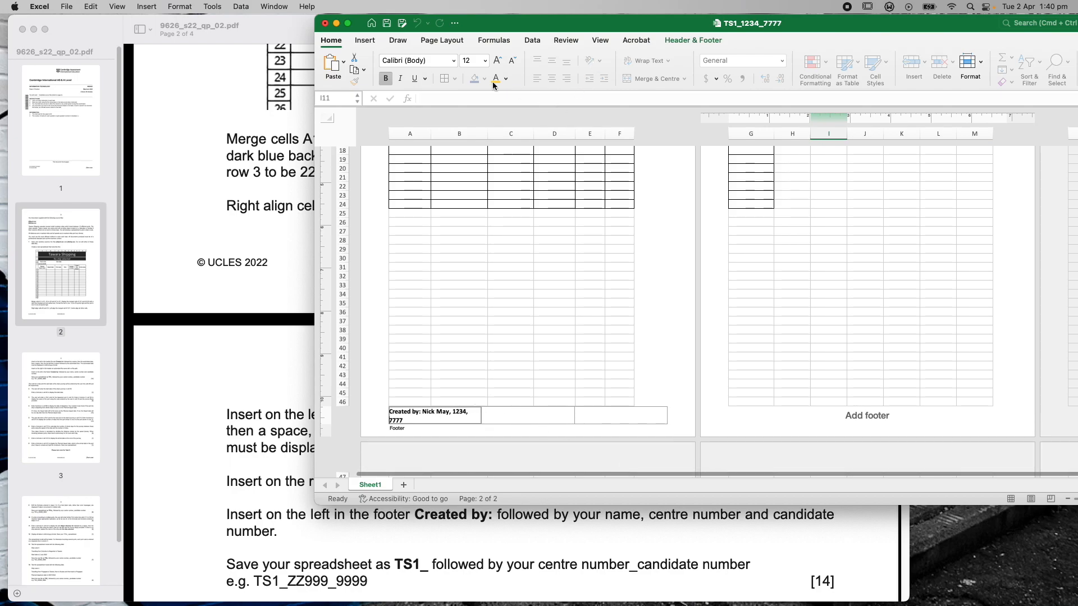
Save the workbook, then centre and enlarge the Excel window to show the whole first page
click(66, 6)
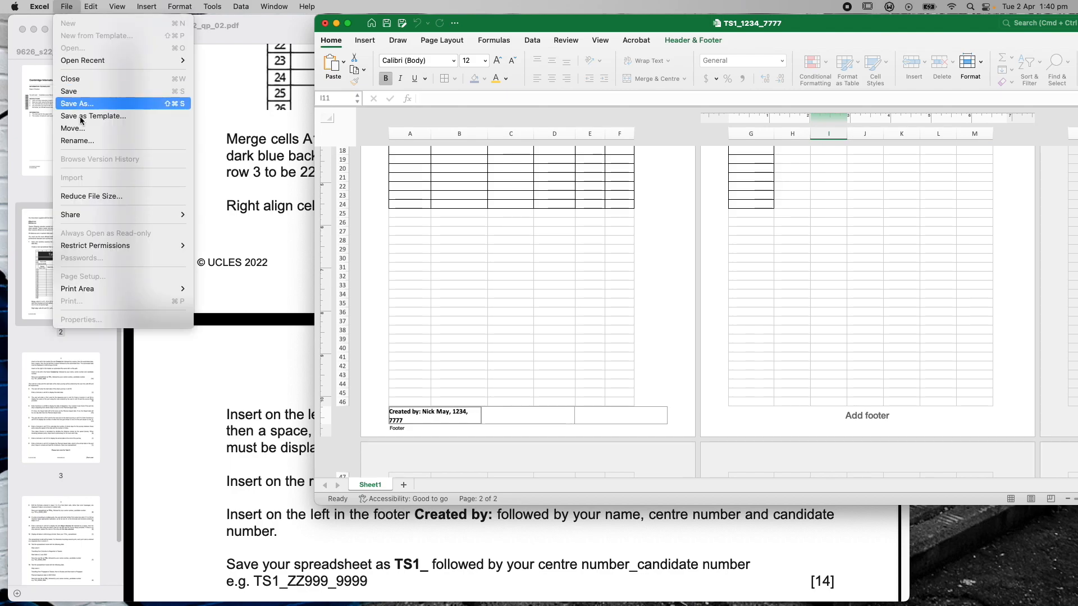
click(78, 91)
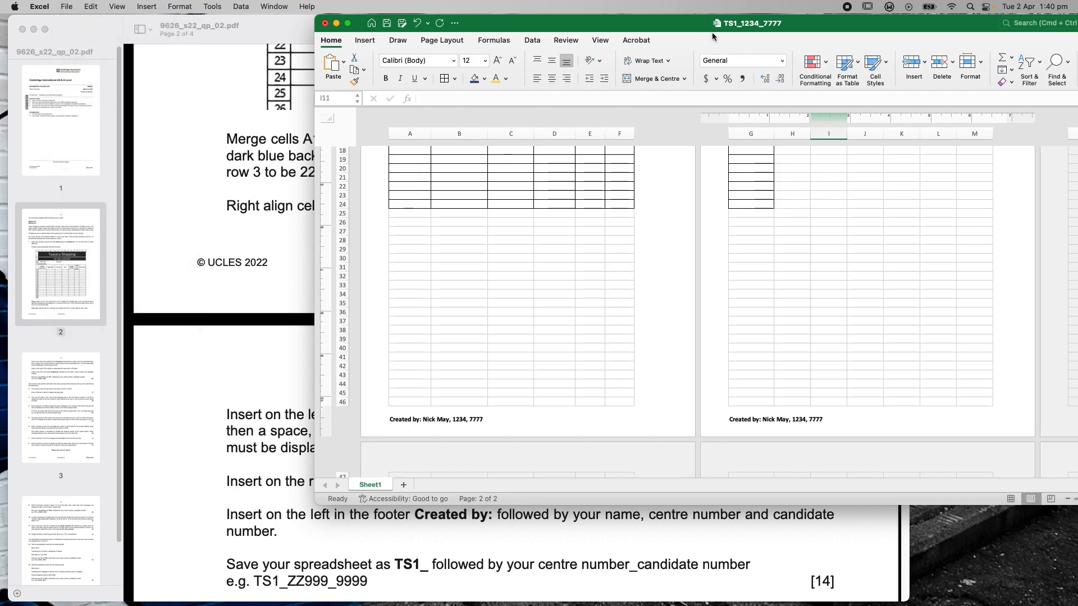
drag(712, 25, 504, 52)
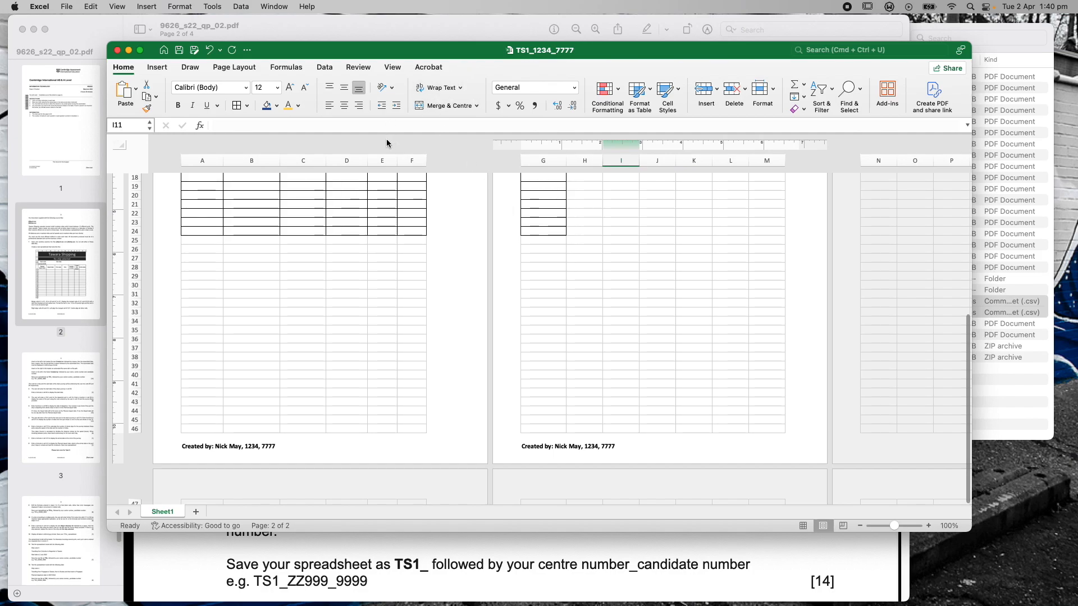
scroll(455, 397, up, 3)
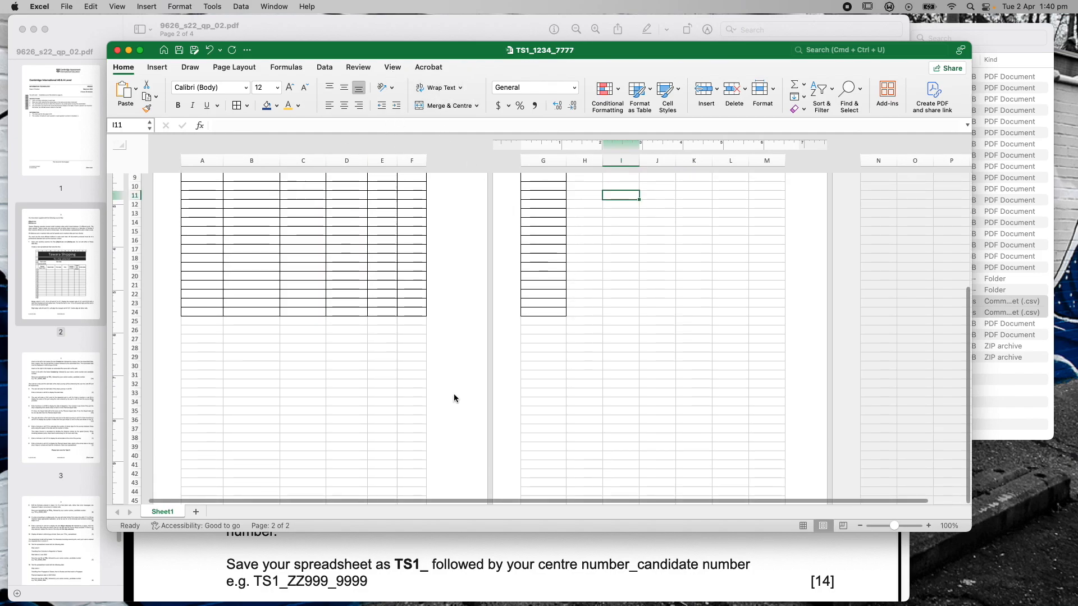
scroll(455, 398, up, 3)
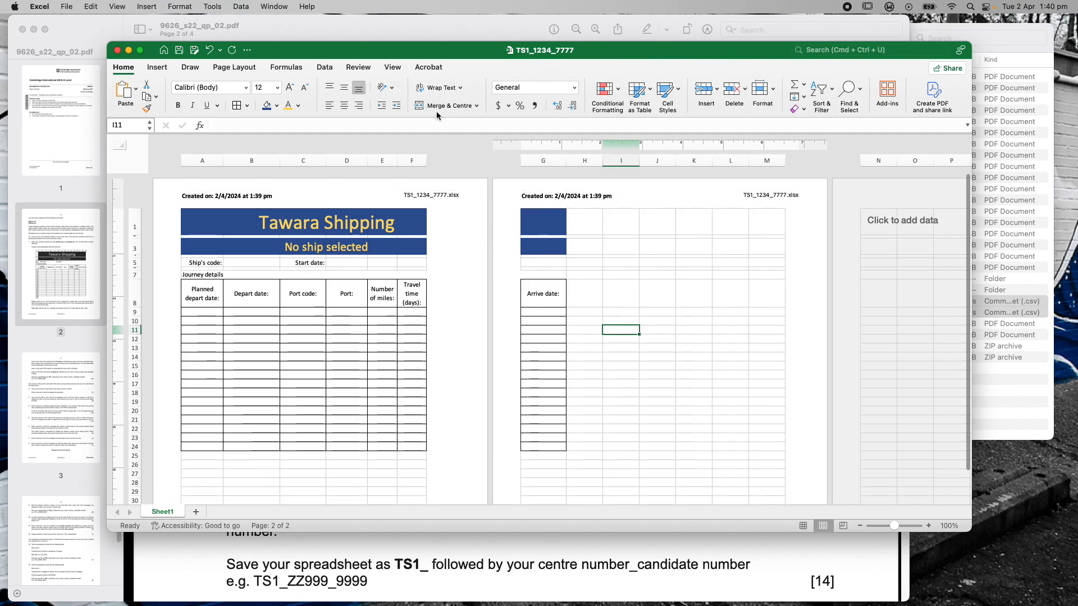
drag(667, 59, 589, 39)
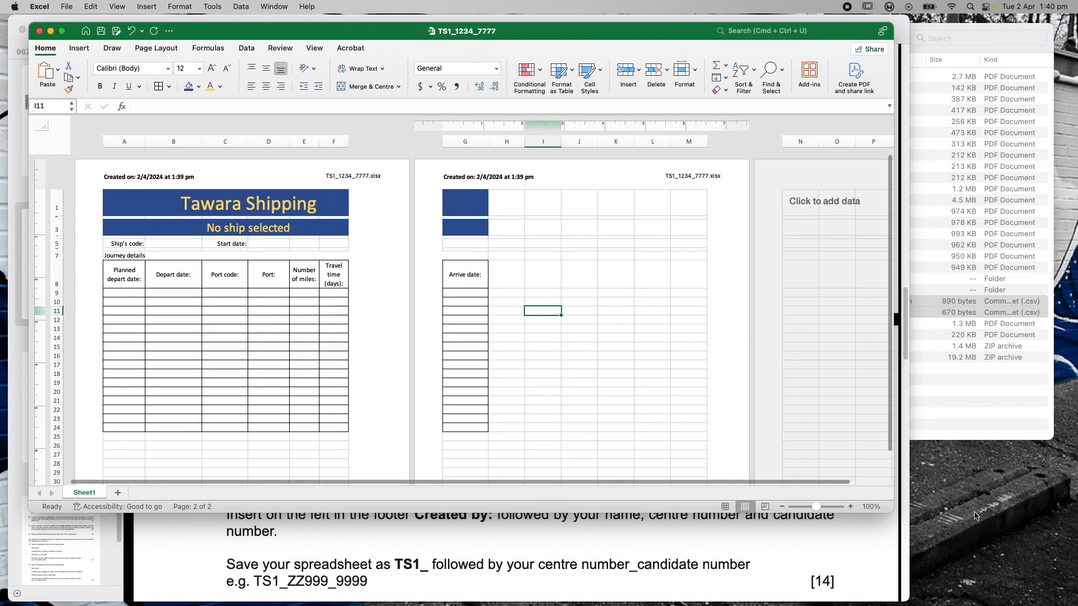
drag(894, 512, 1071, 592)
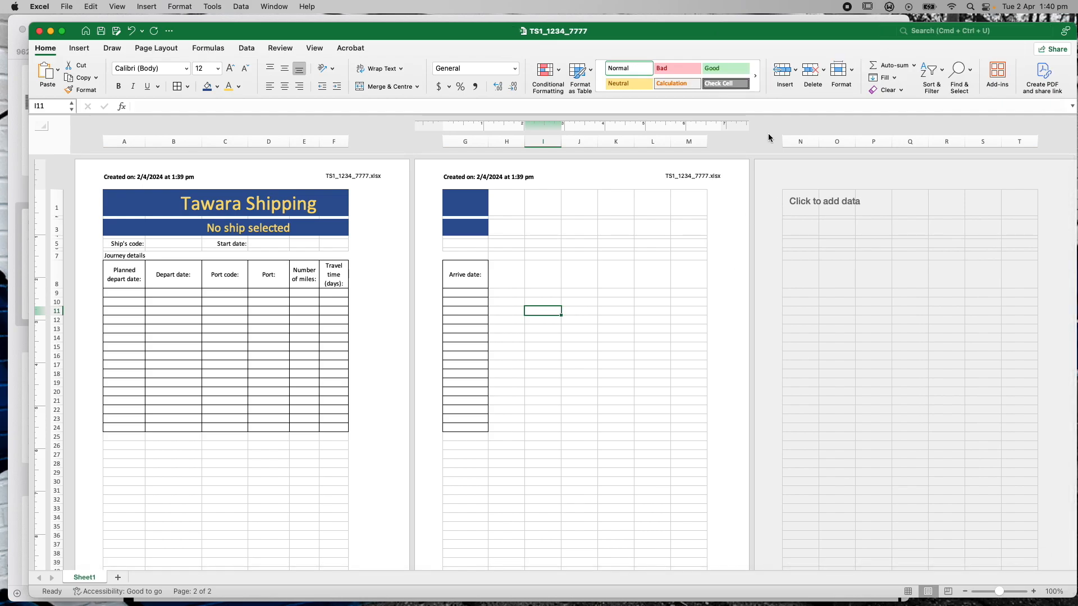
Return to Normal view and confirm in Print Preview that Scale to Fit puts the sheet on one page, then cancel
click(314, 49)
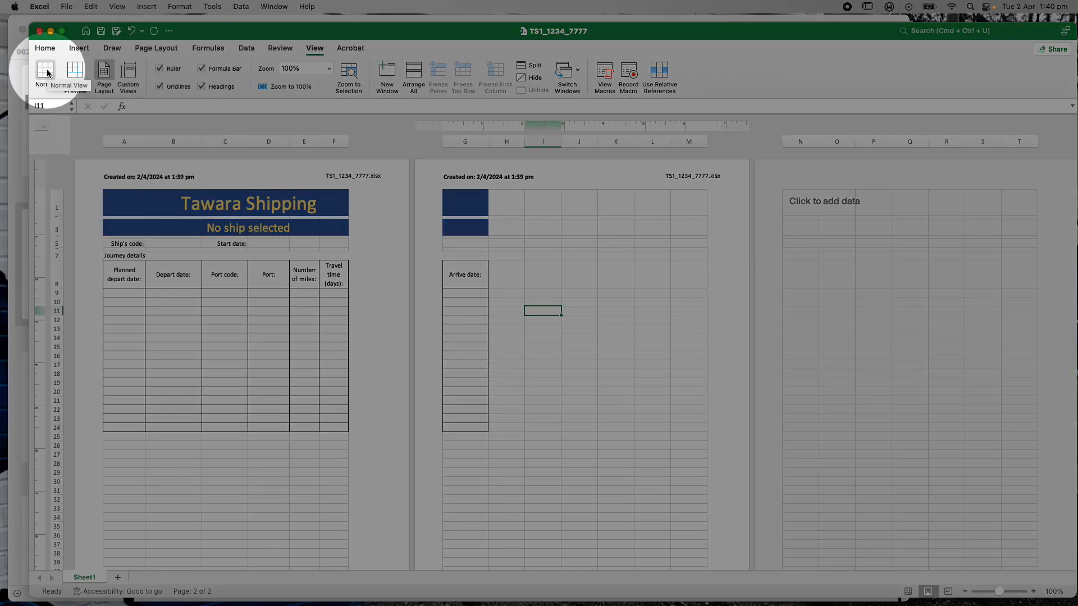
click(47, 73)
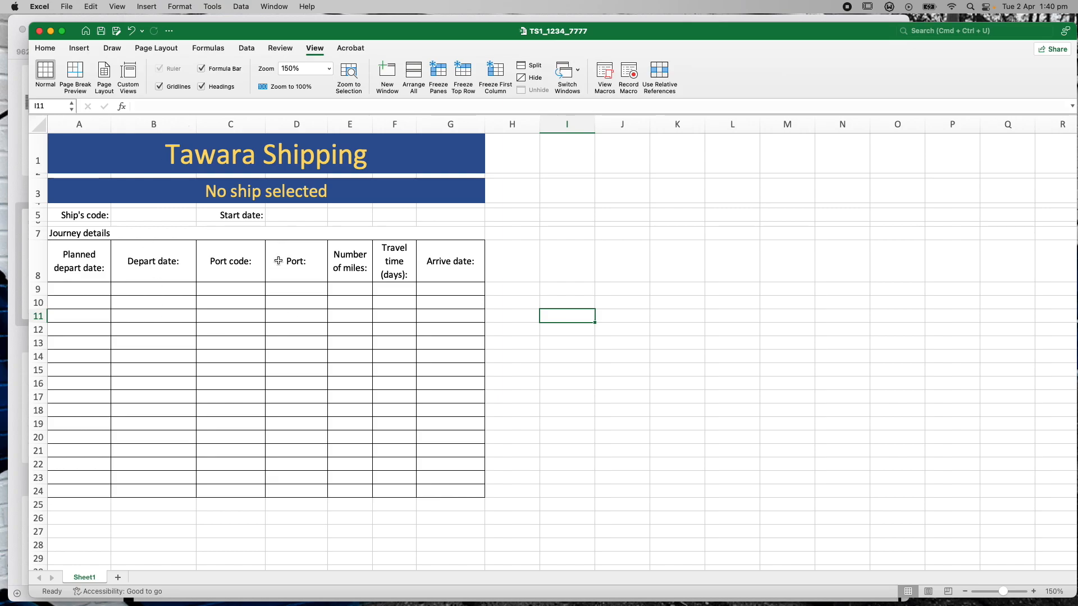
click(66, 6)
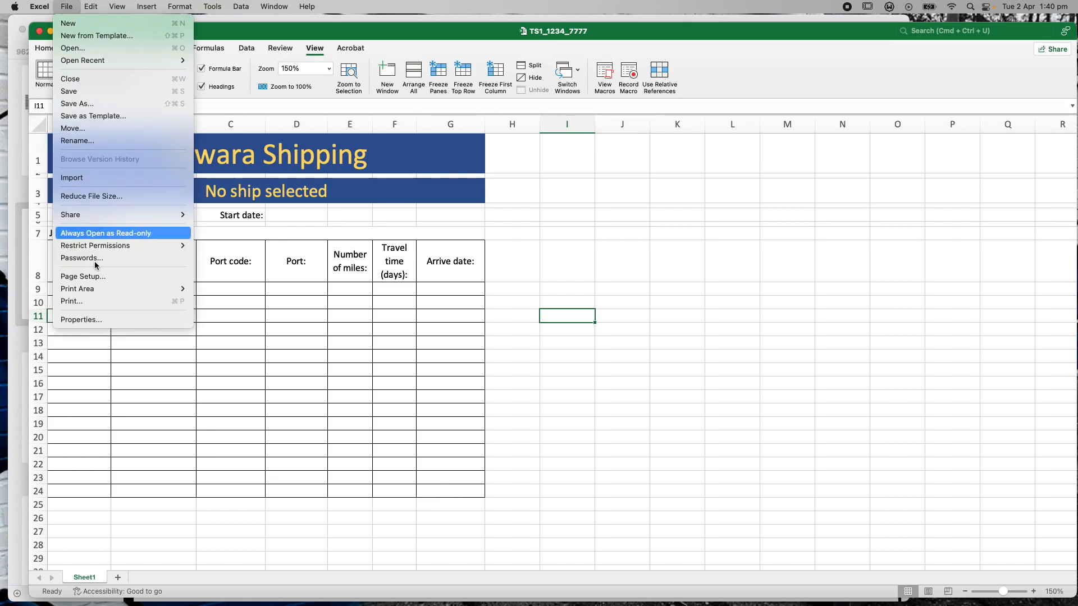
click(101, 303)
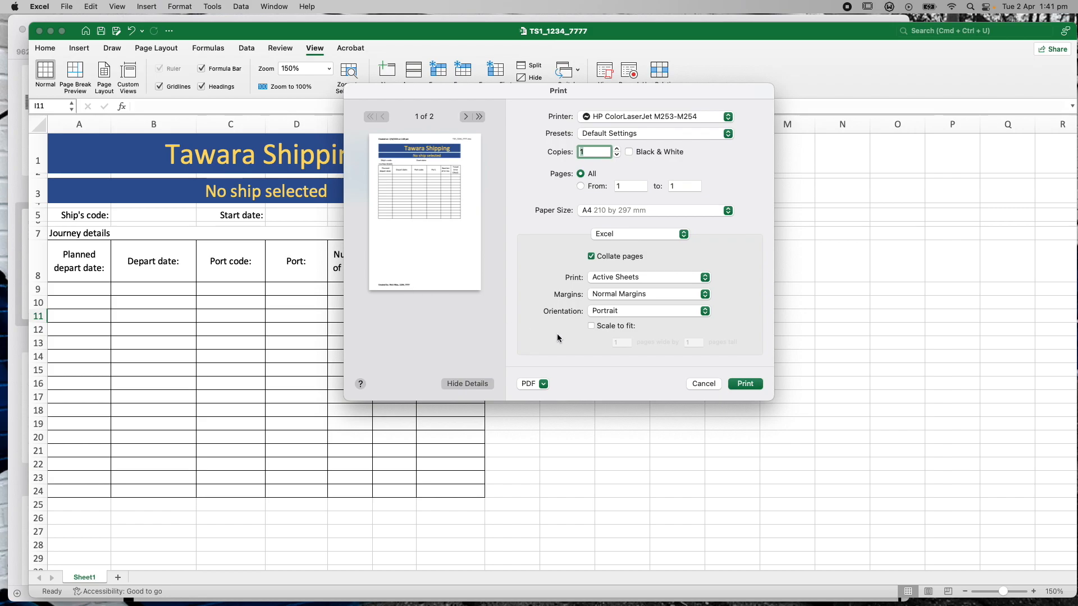
click(591, 326)
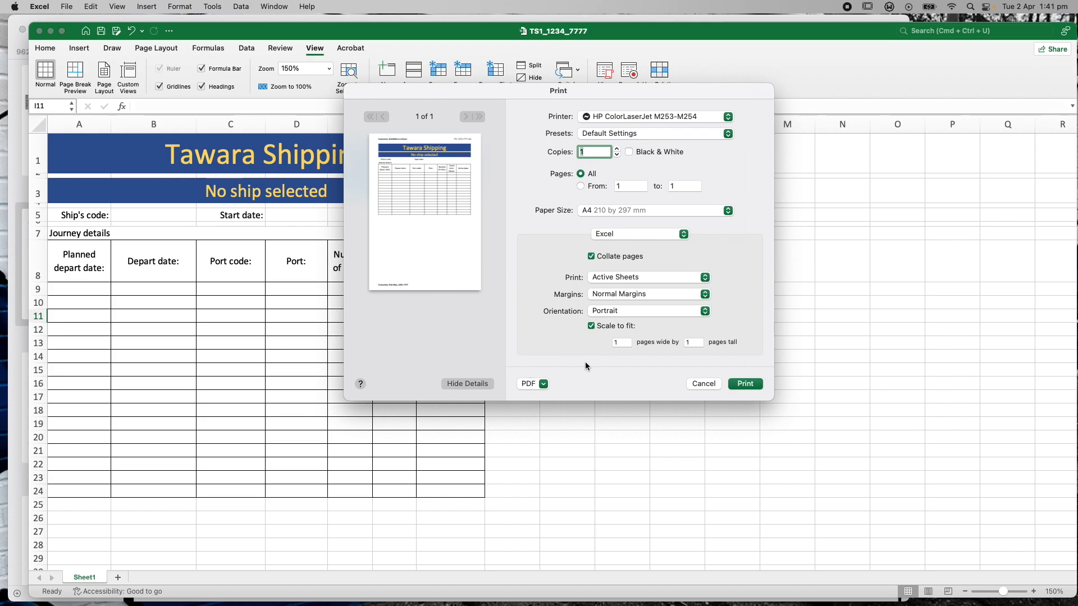
click(703, 384)
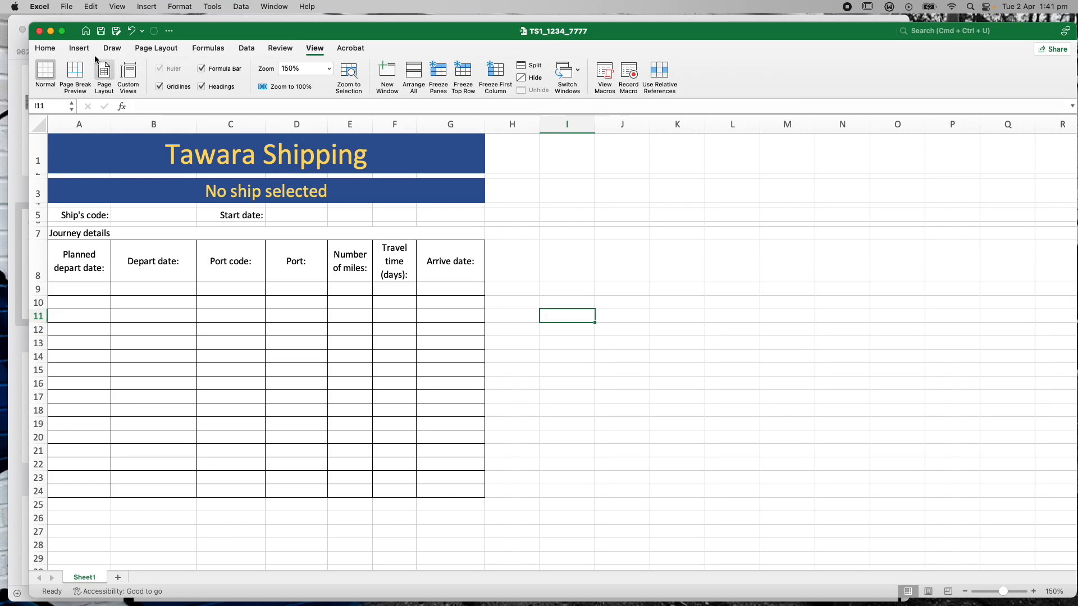
click(66, 6)
Save the workbook, reread the header, footer and file-name requirements in Preview, then maximise Excel
click(104, 90)
drag(651, 36, 740, 500)
scroll(689, 379, down, 5)
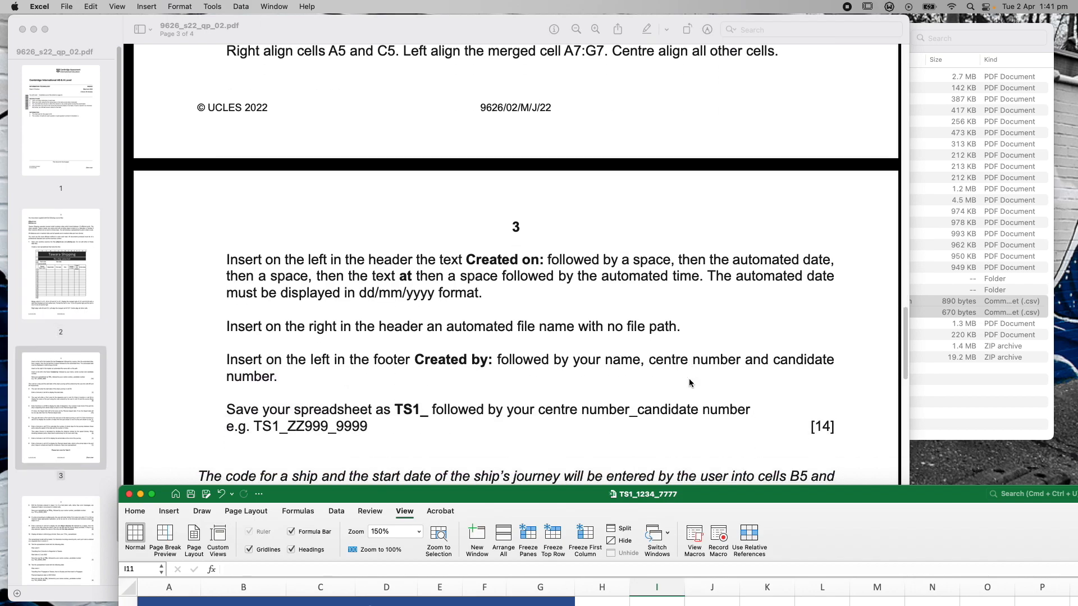
scroll(471, 421, down, 3)
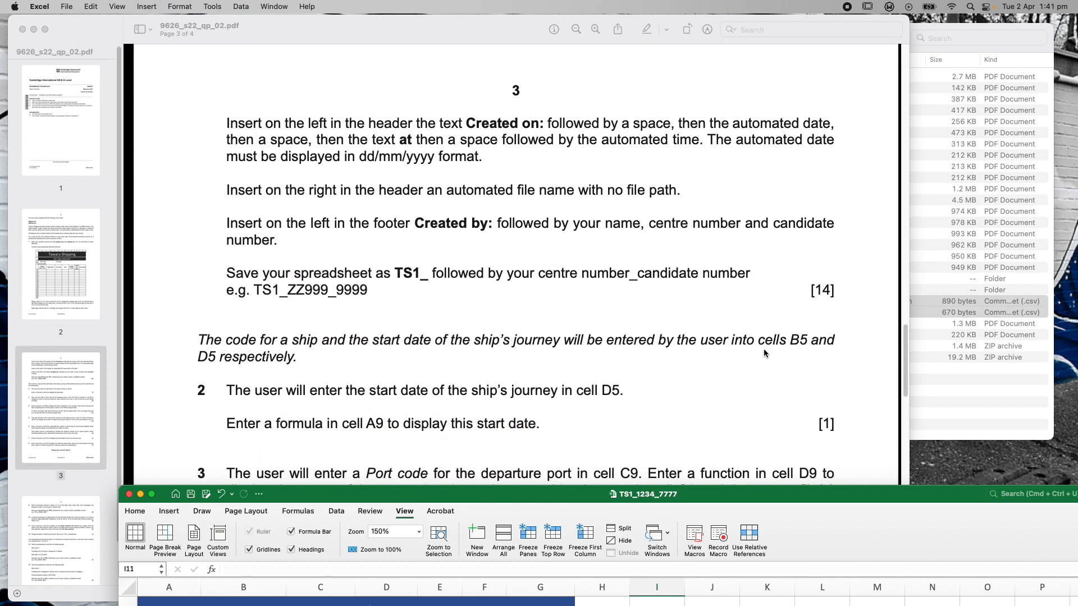
scroll(378, 282, up, 5)
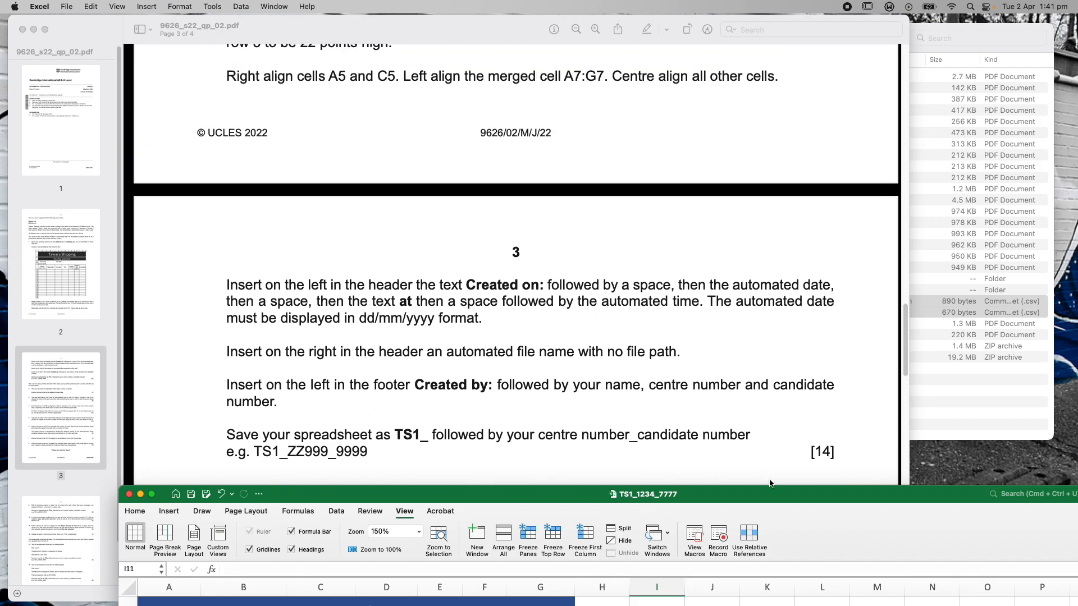
drag(767, 494, 891, 366)
double_click(891, 367)
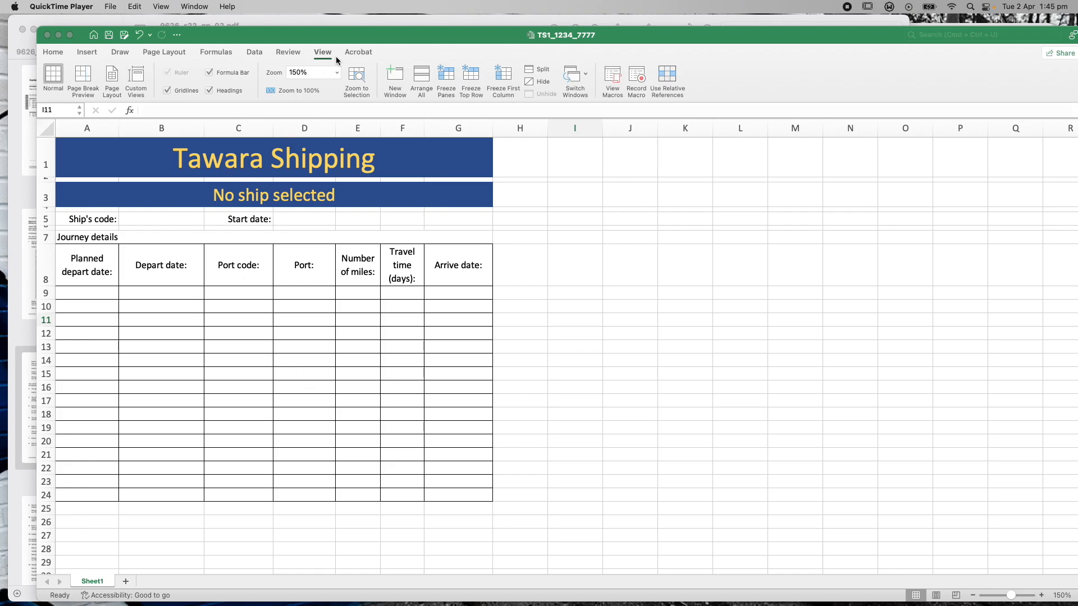
click(56, 54)
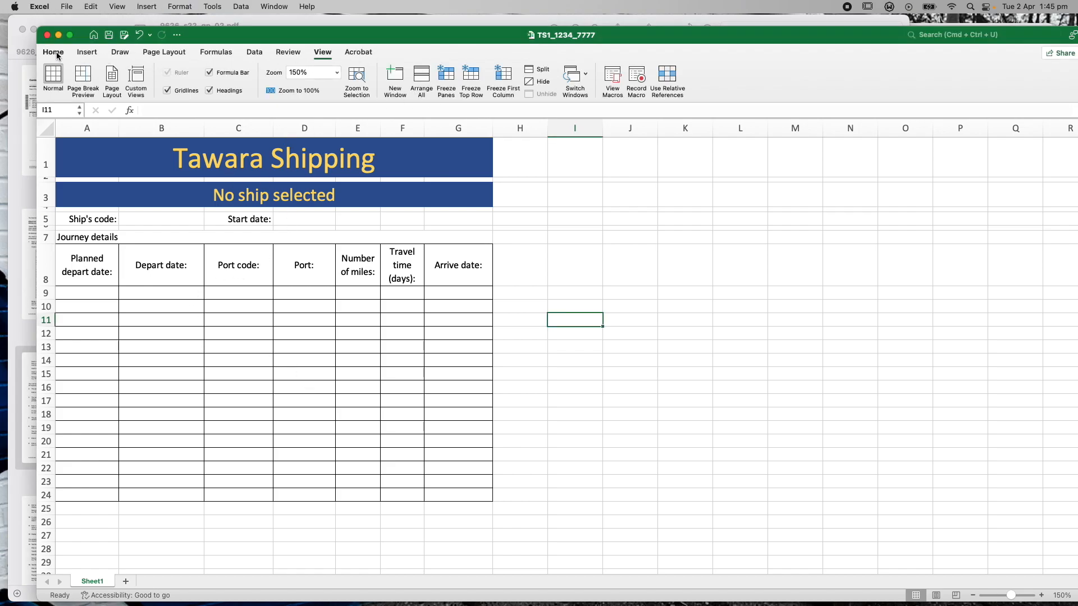
click(54, 52)
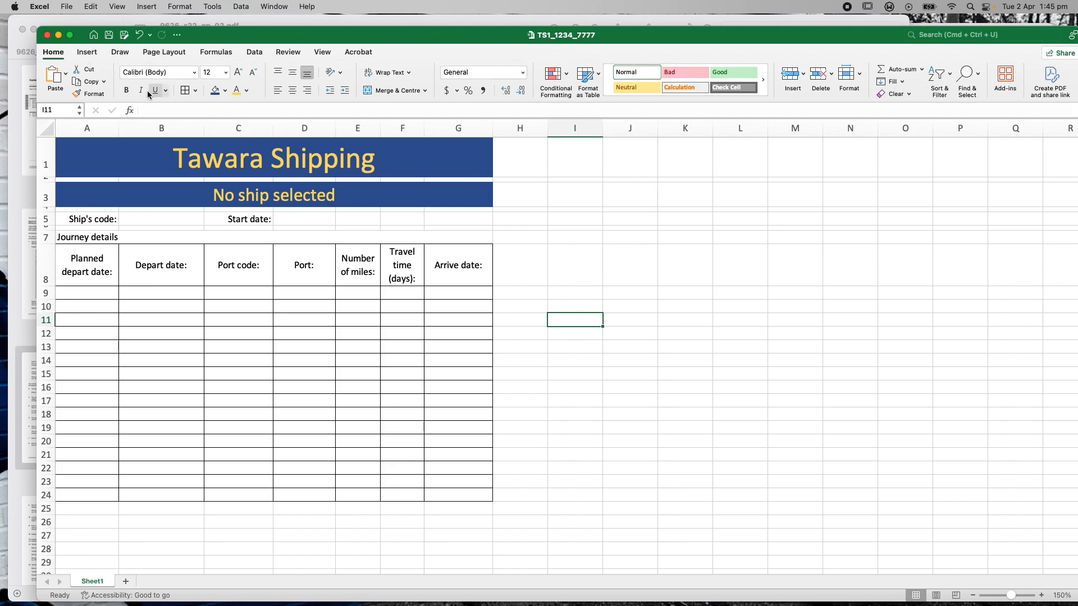
click(87, 52)
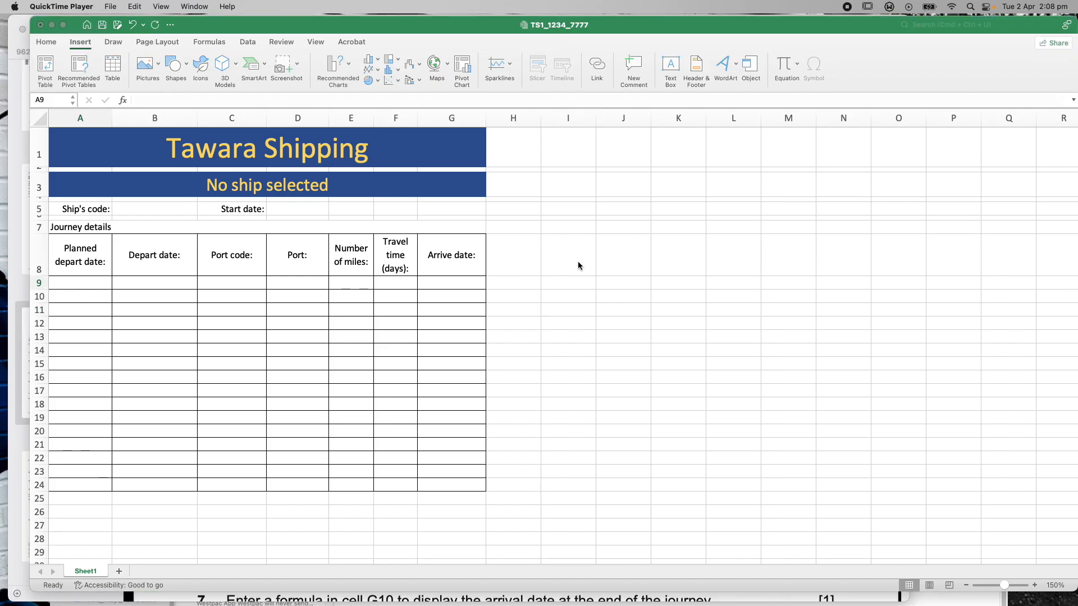
click(386, 30)
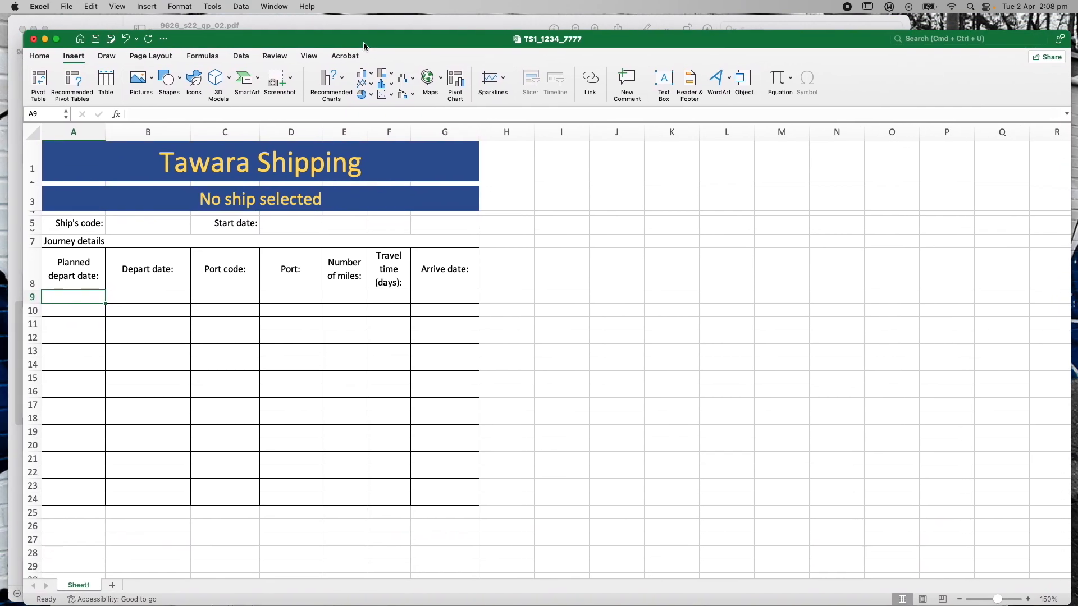
drag(364, 43, 368, 37)
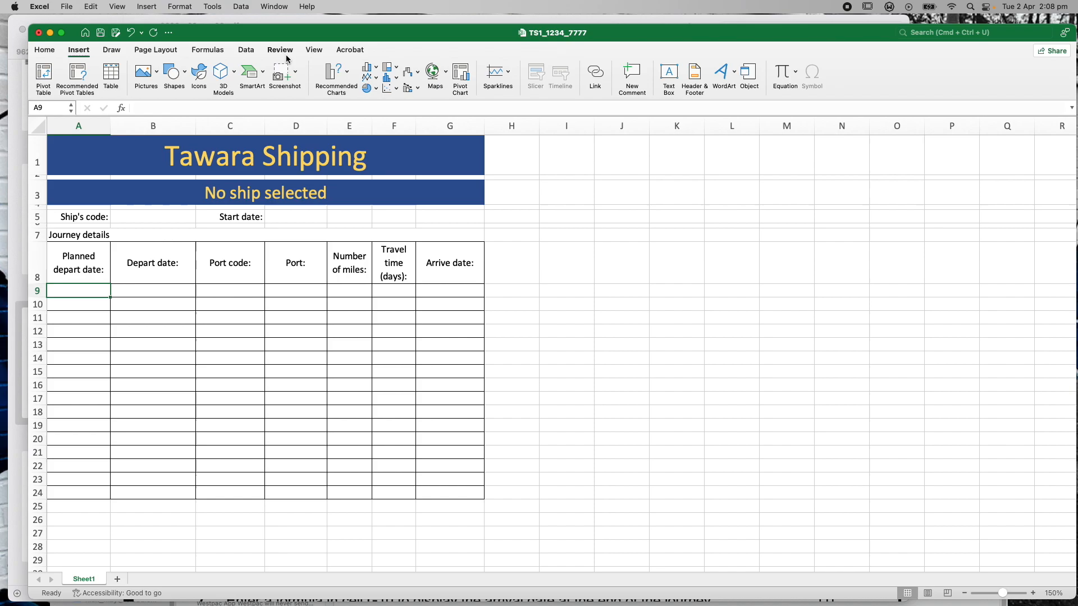
Open Save As on the Desktop folder with TS1_1234_7777 proposed as an .xlsx workbook
click(68, 7)
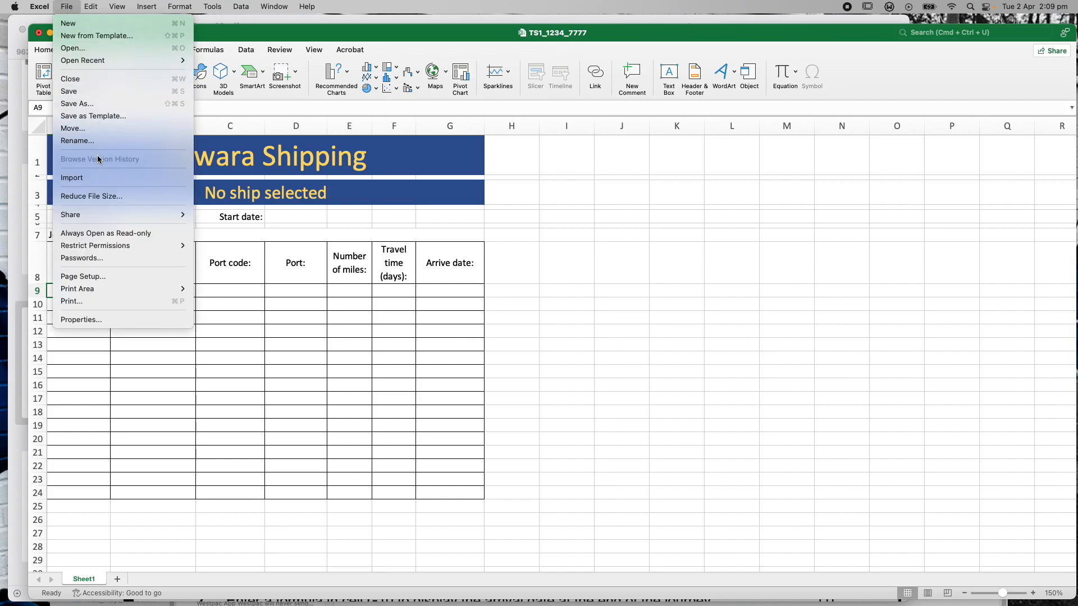
click(91, 107)
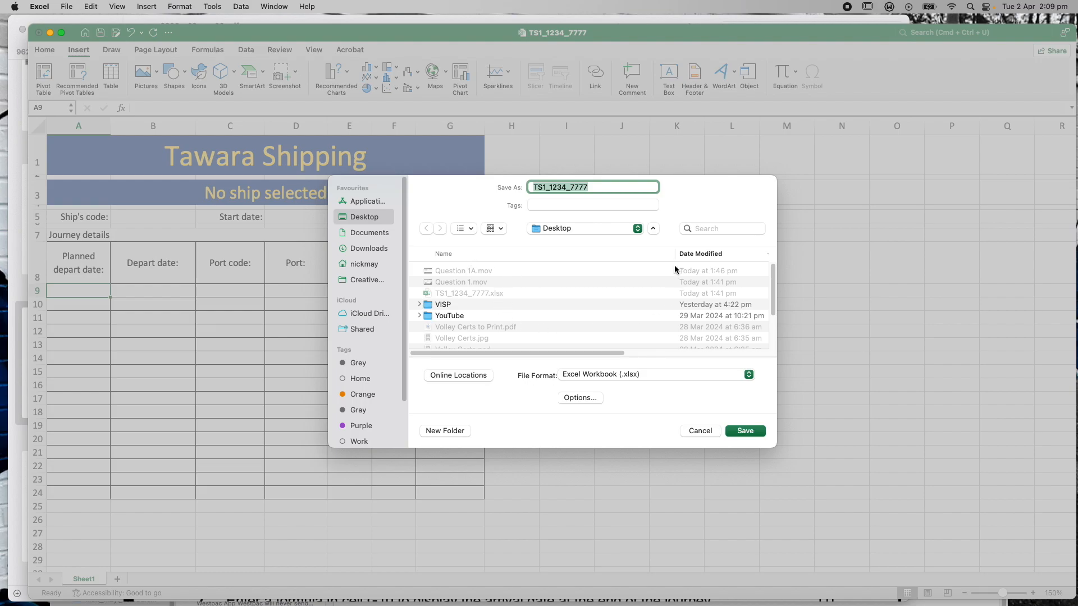
drag(770, 302, 778, 339)
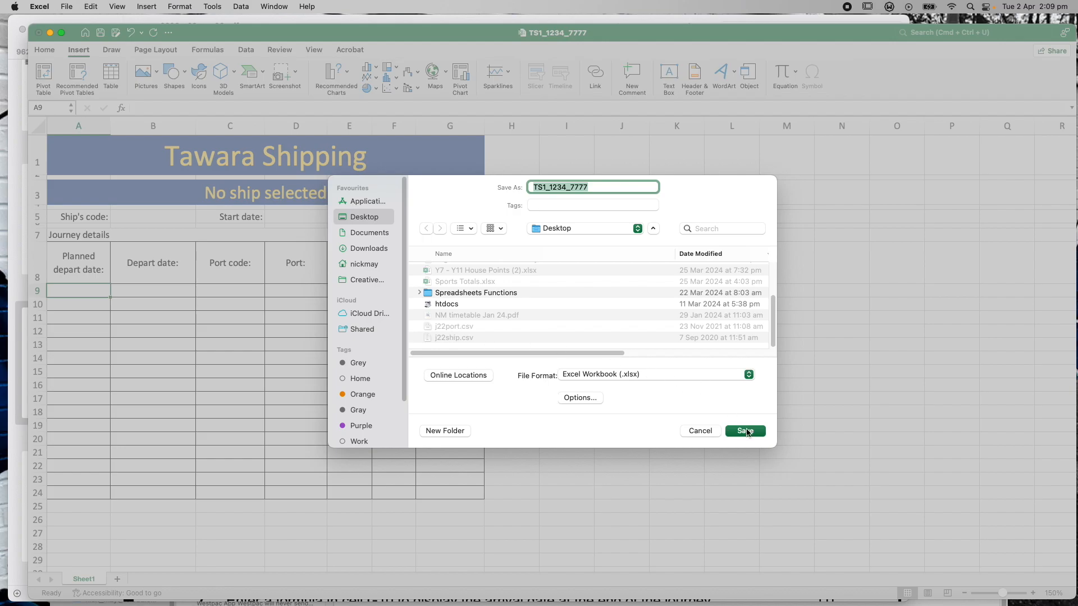
Cancel the Save As dialog without saving and shift the Excel window down slightly
click(701, 430)
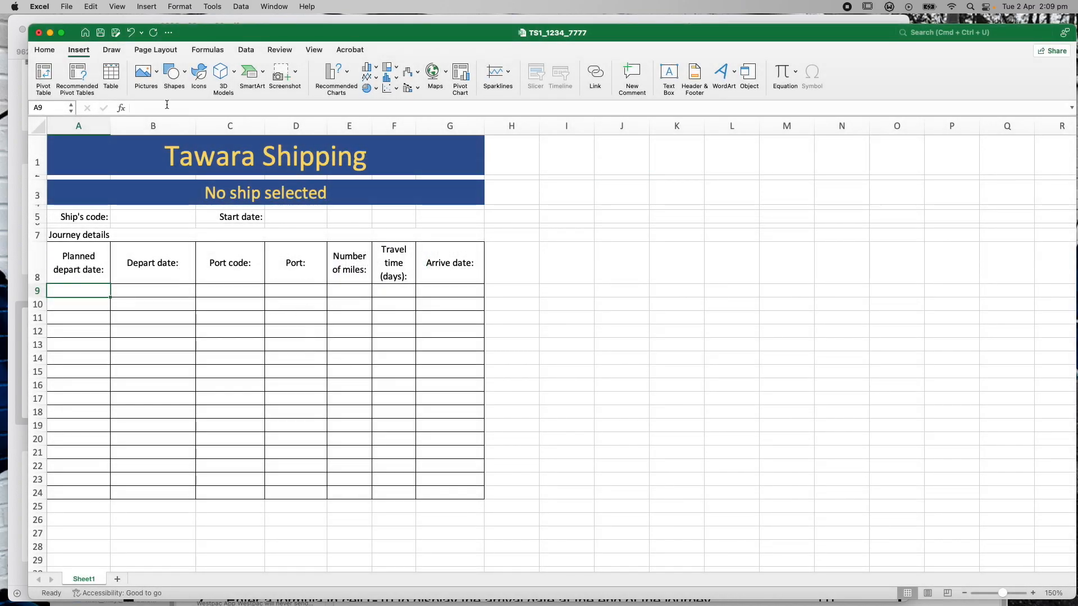
drag(250, 37, 273, 71)
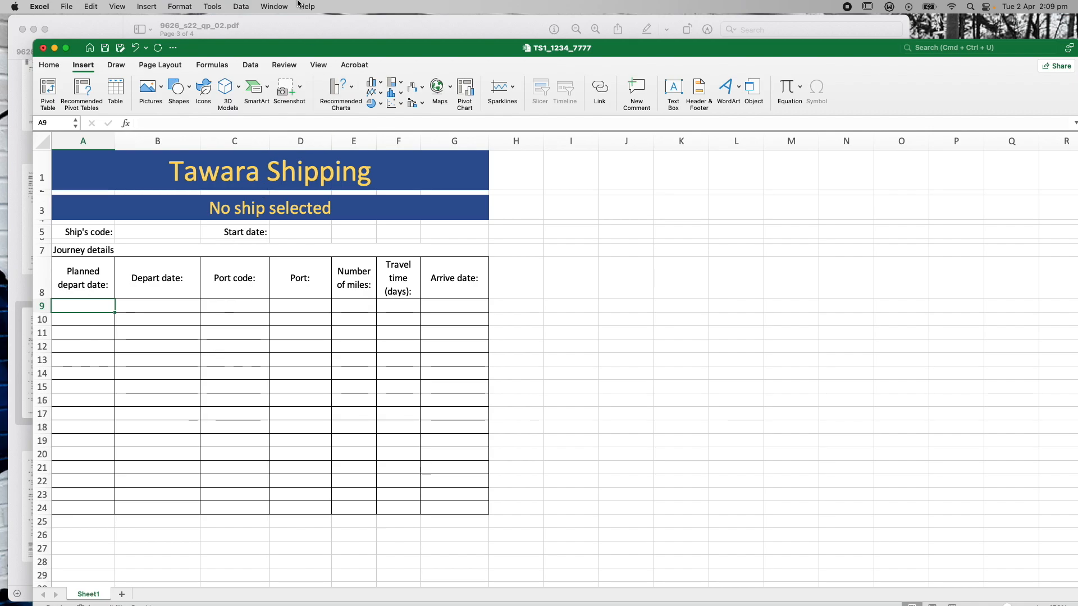
click(293, 25)
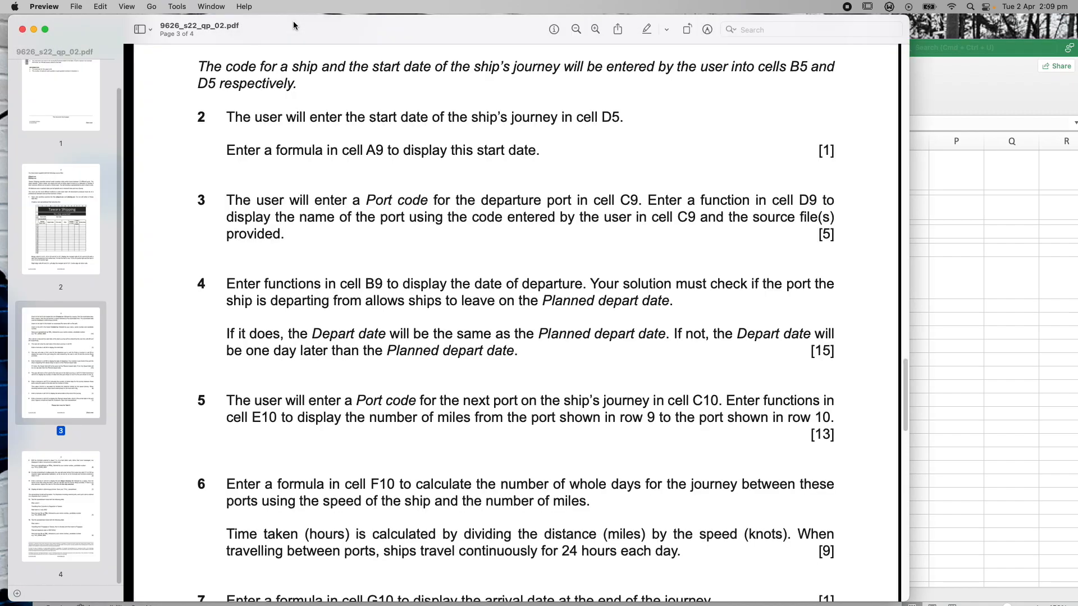
mouse_move(906, 377)
mouse_down()
mouse_move(907, 355)
mouse_move(914, 385)
mouse_move(913, 376)
mouse_up()
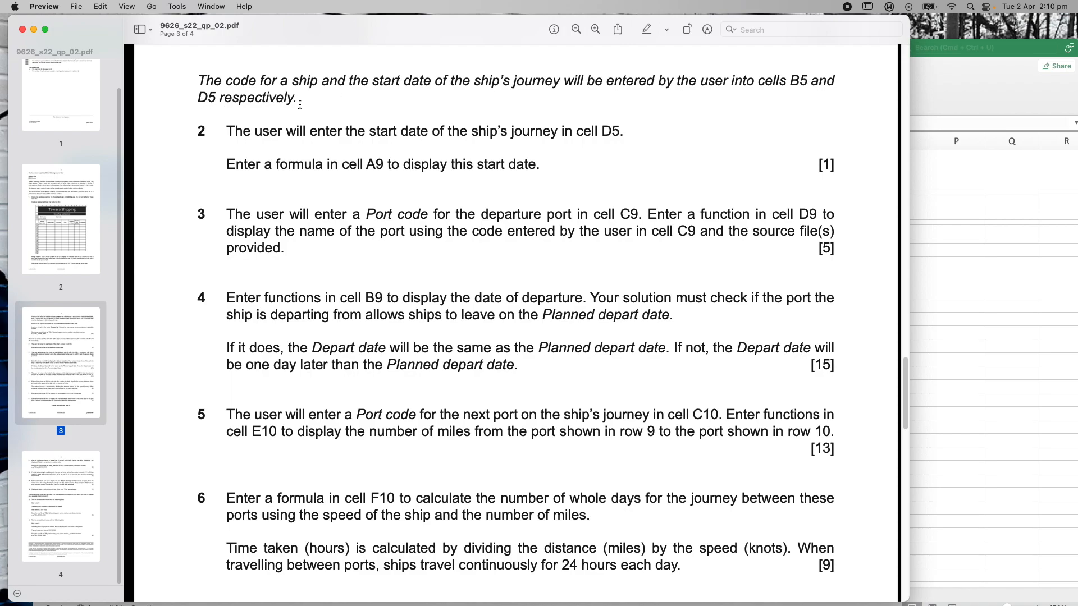
click(932, 57)
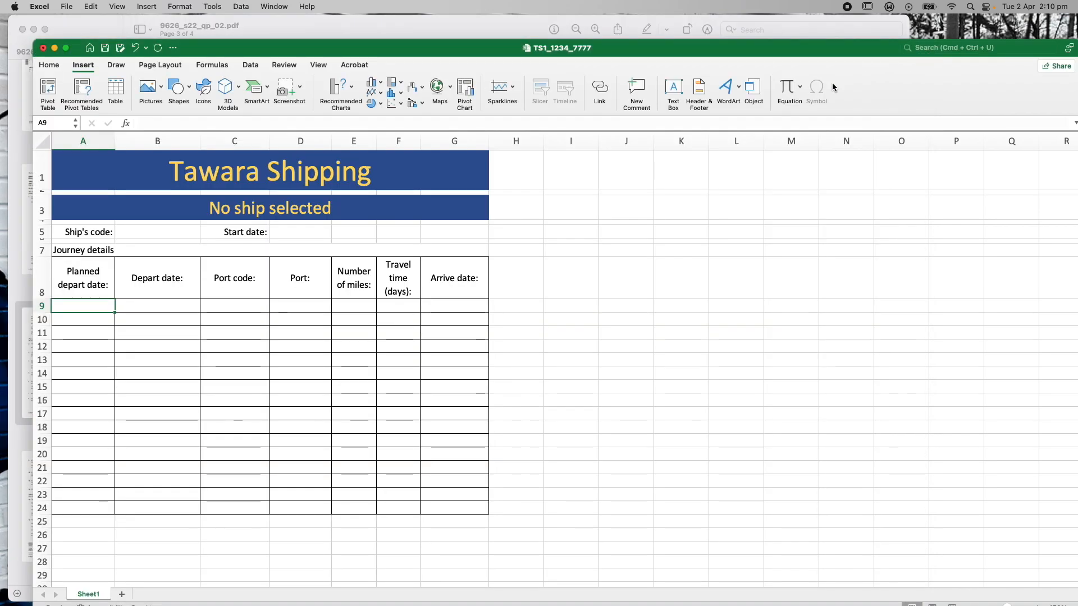
click(141, 232)
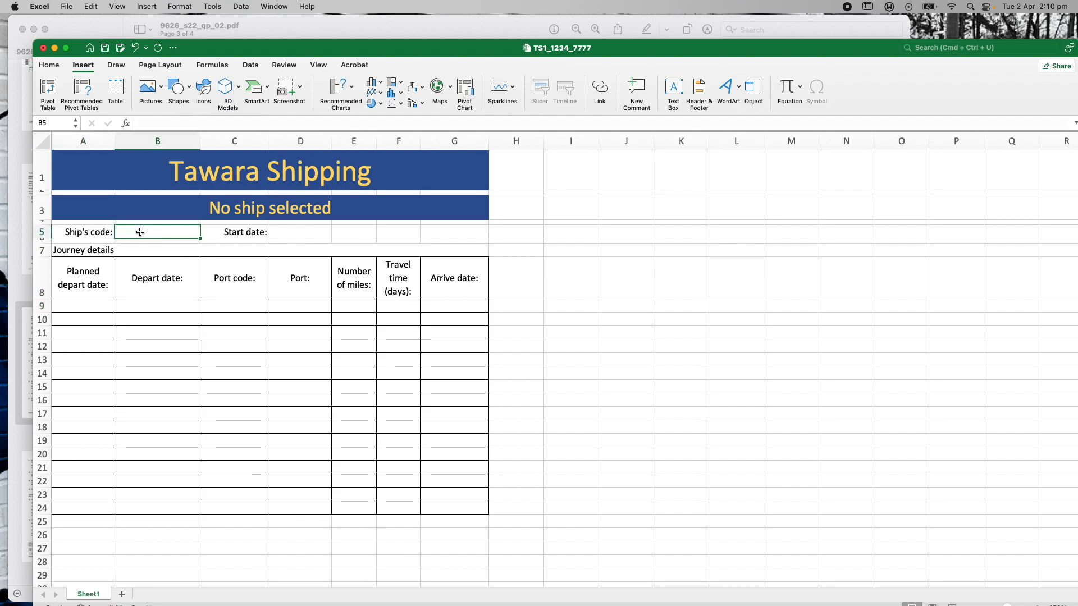
click(295, 235)
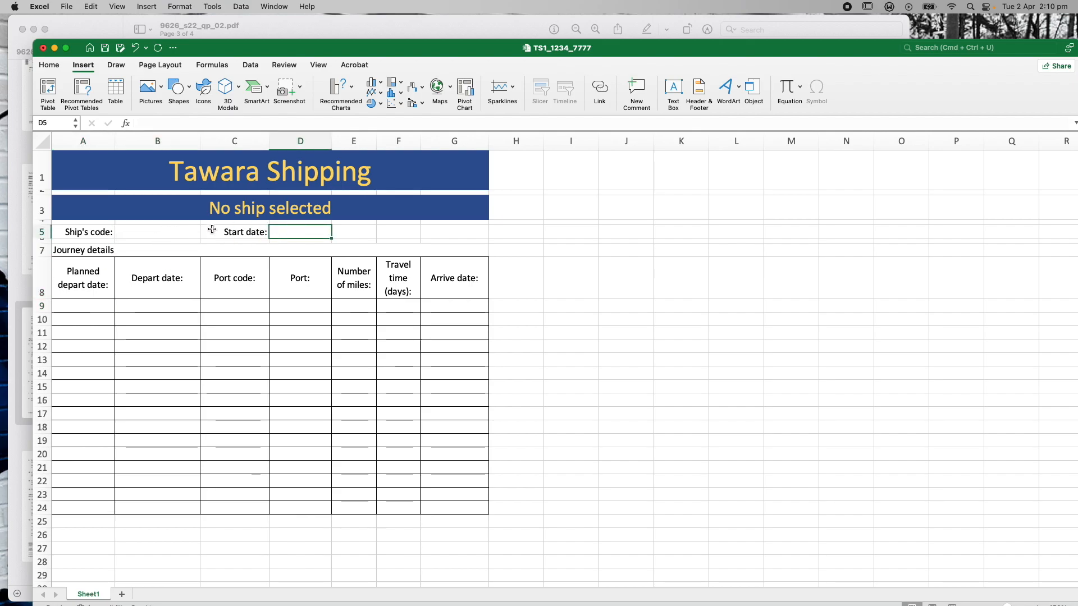
click(148, 235)
click(290, 231)
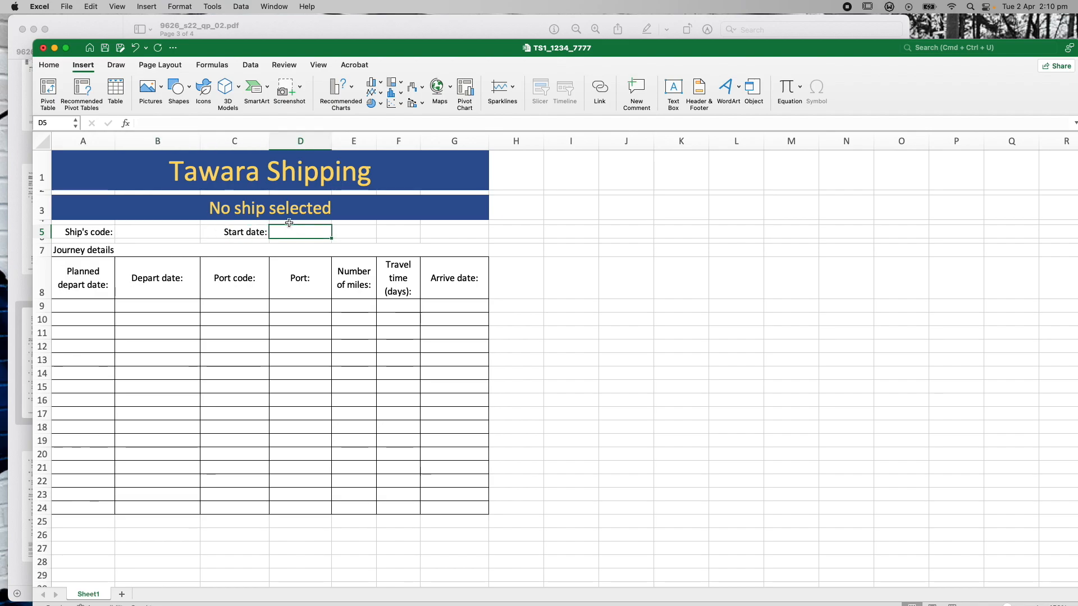
click(175, 230)
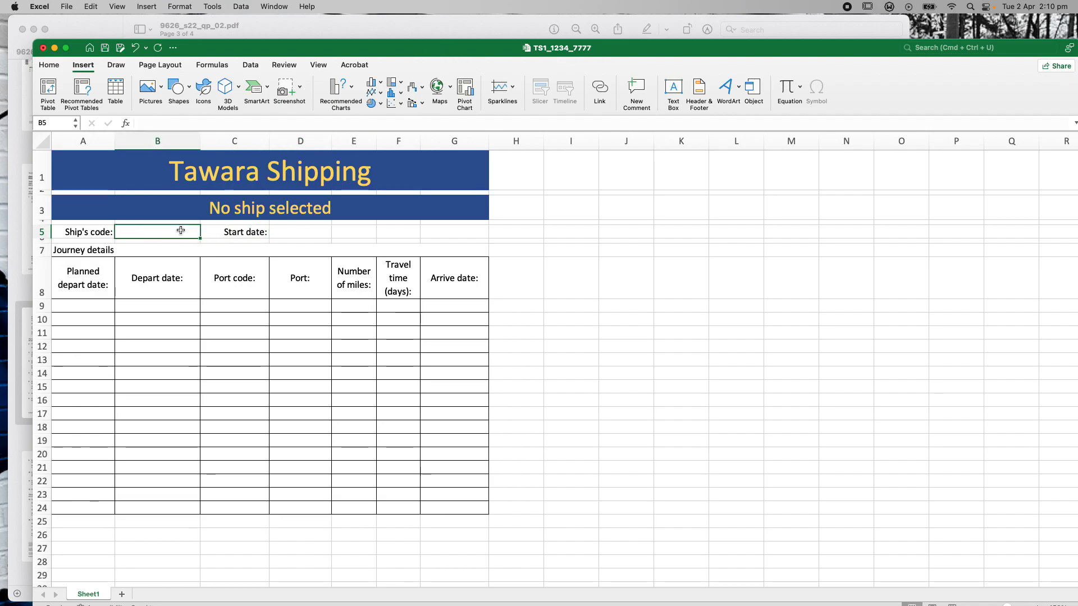
click(283, 230)
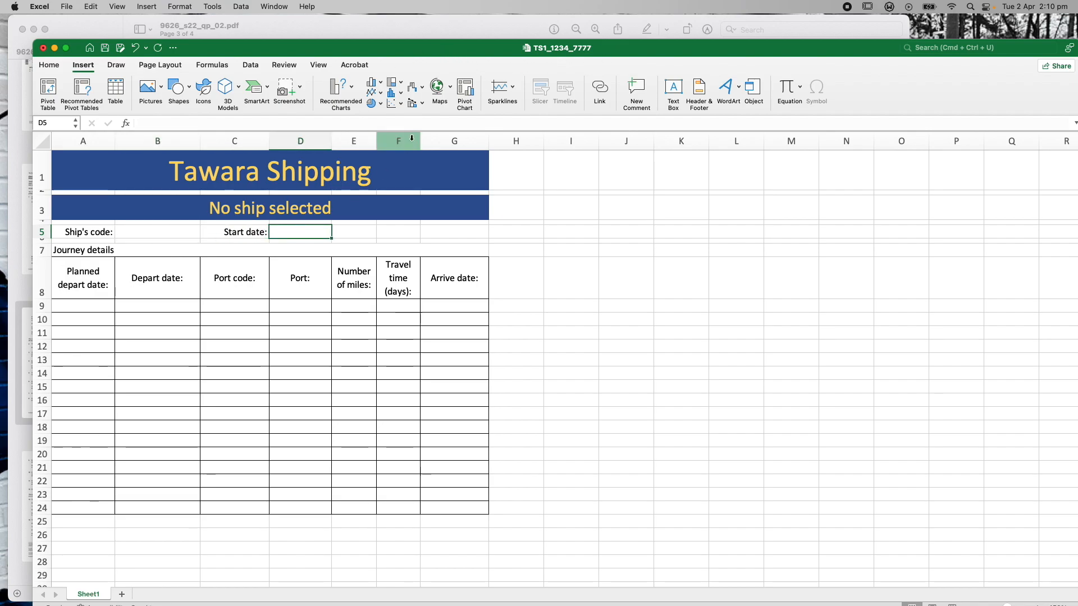
click(416, 26)
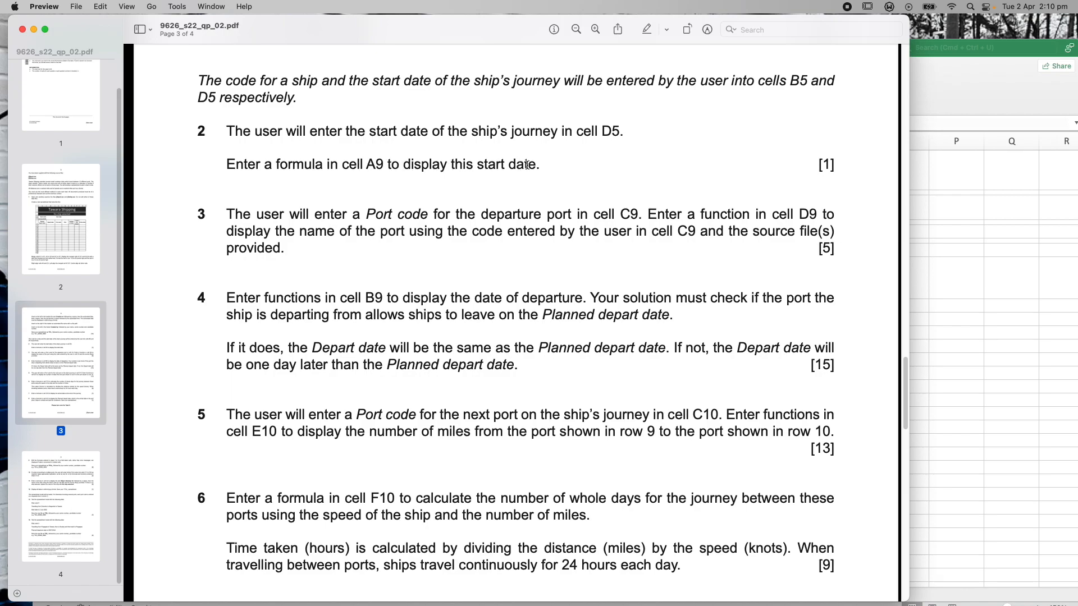
click(942, 58)
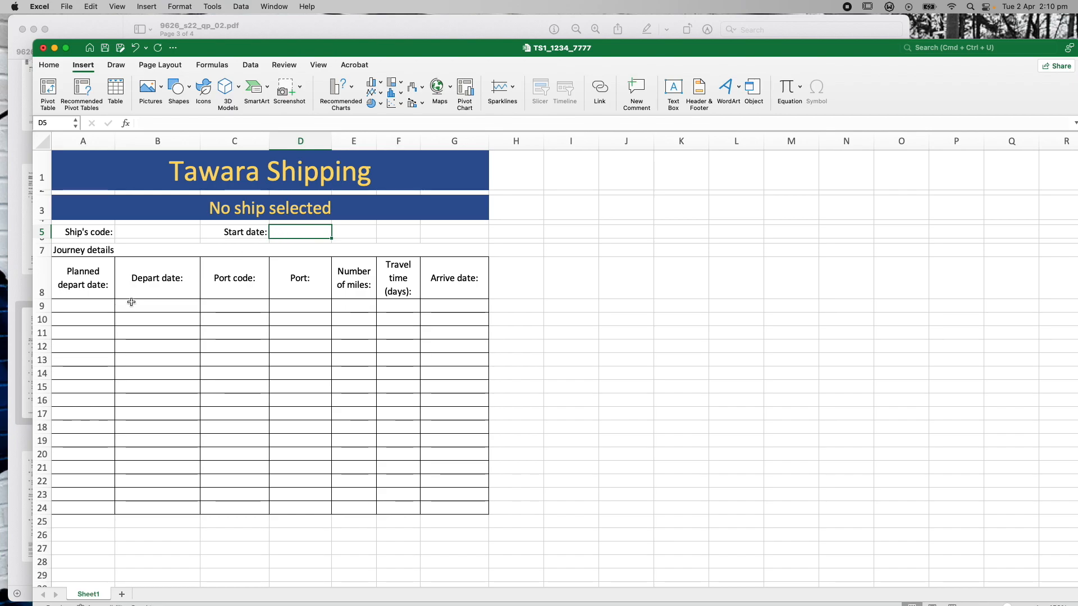
Enter the formula =D5 in cell A9 so it echoes the start date
click(87, 306)
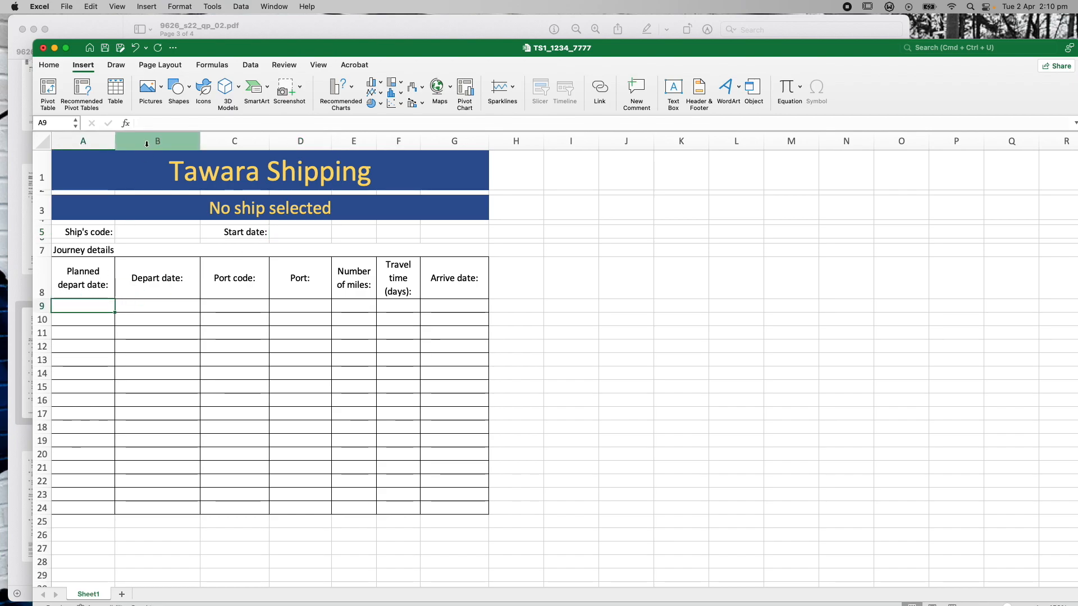
click(148, 124)
text(=)
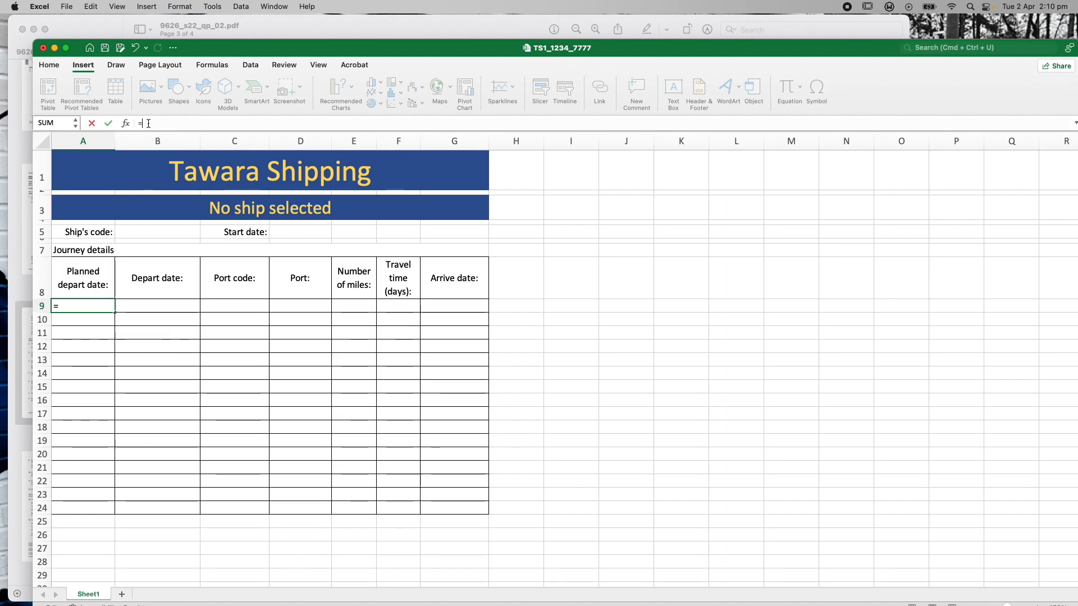
click(294, 232)
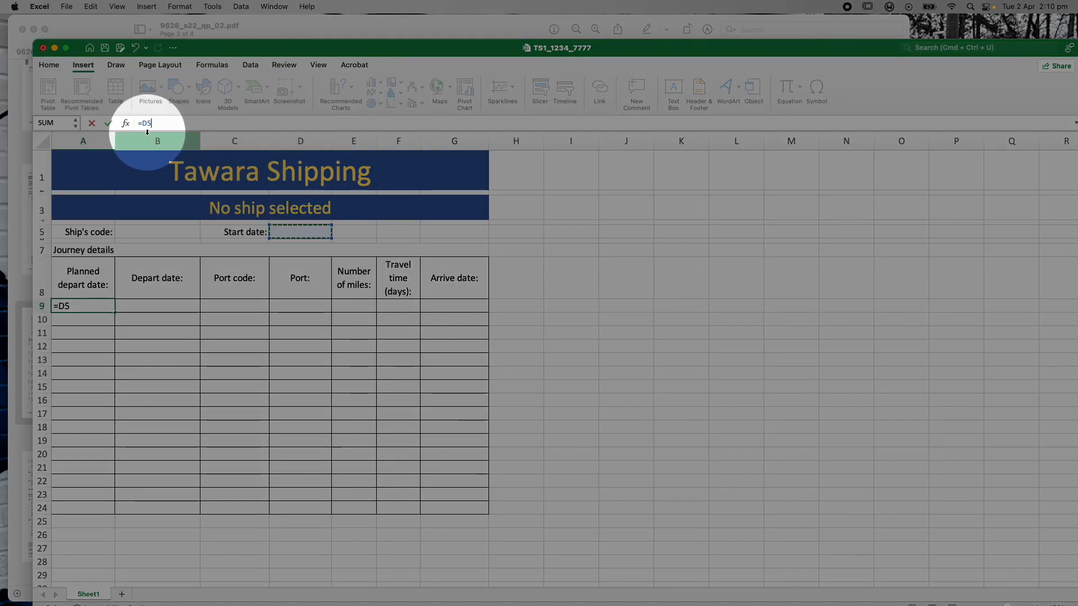
click(154, 123)
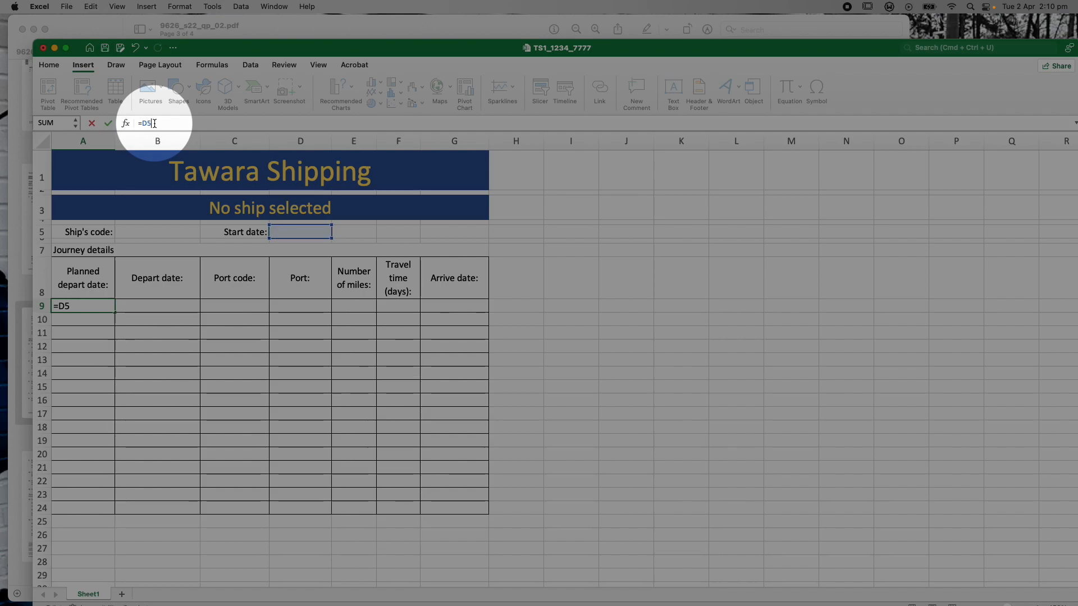
key(Return)
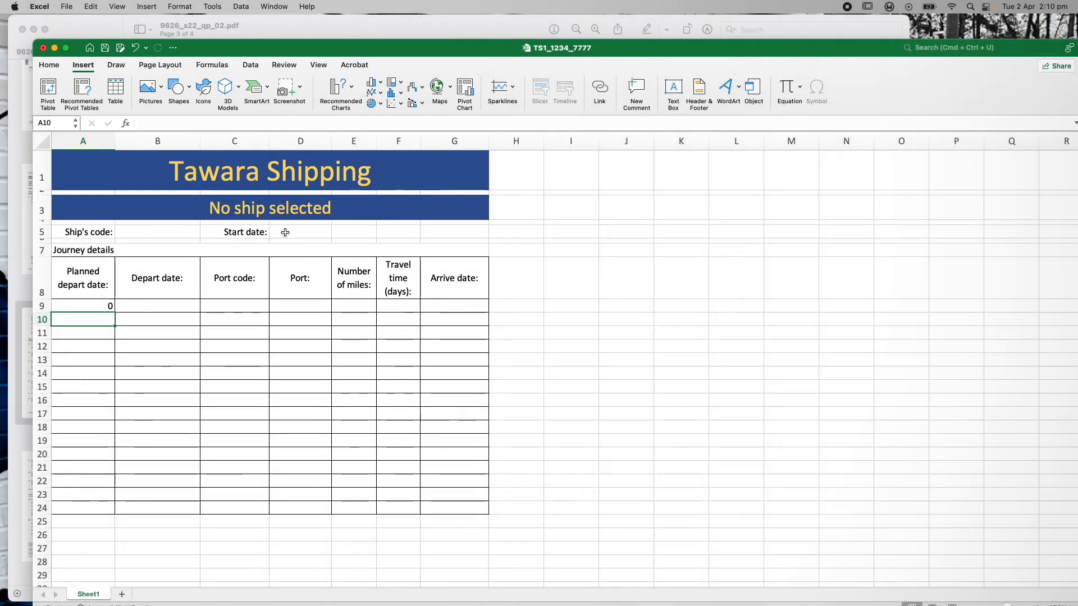
Test A9 by entering 112024 in D5, then clear D5 and return to the exam paper
click(286, 232)
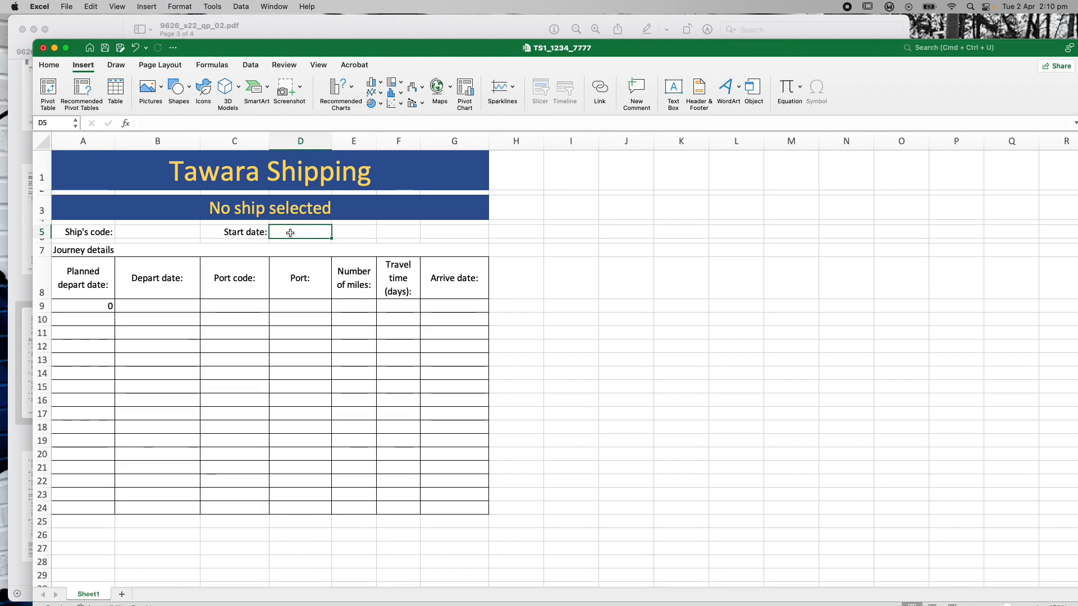
text(1120)
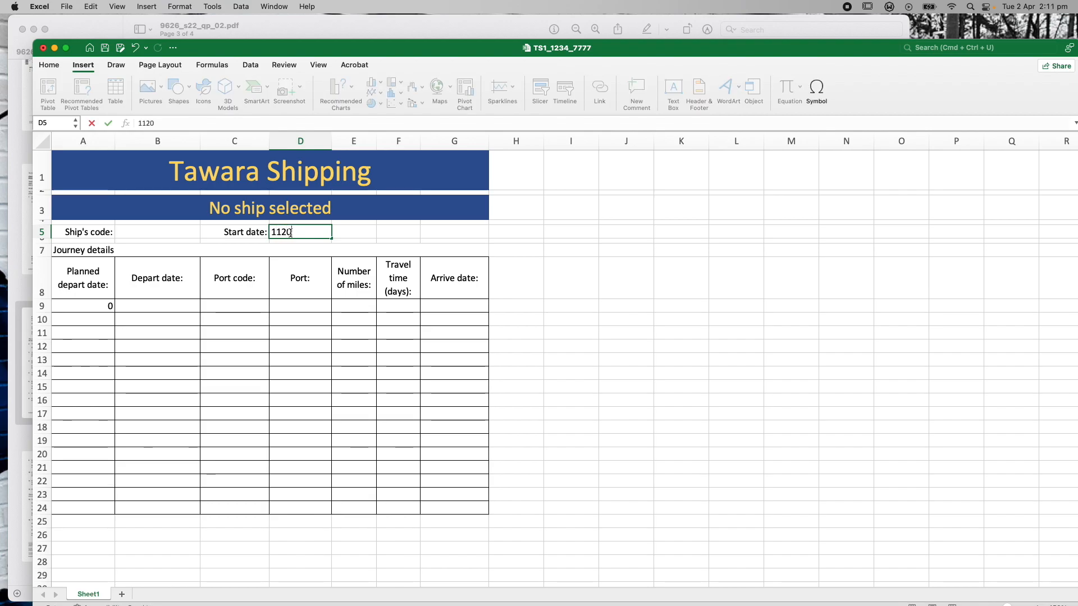
text(24)
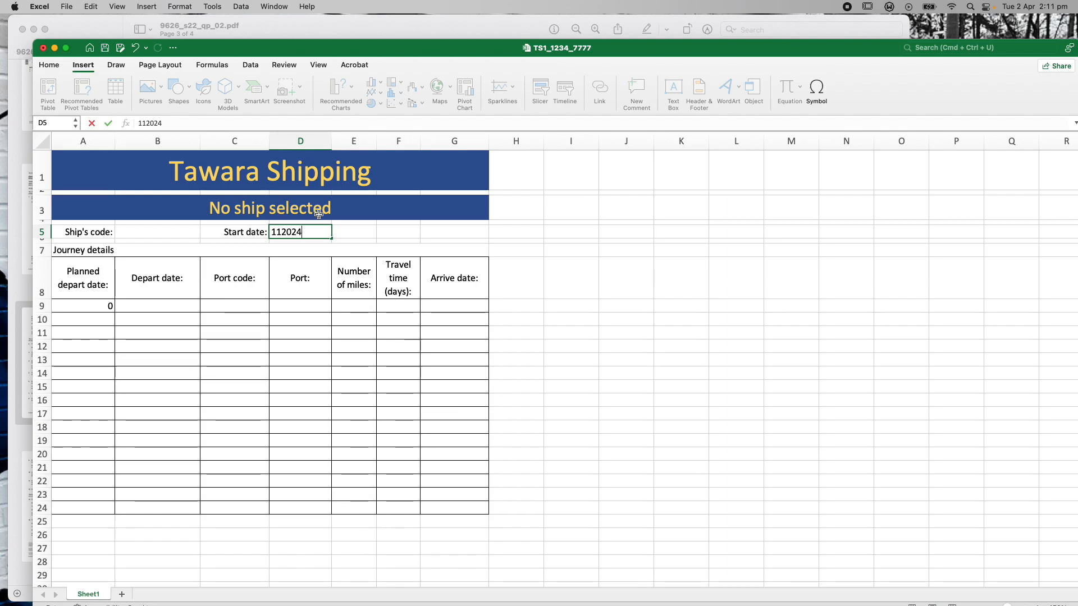
click(342, 231)
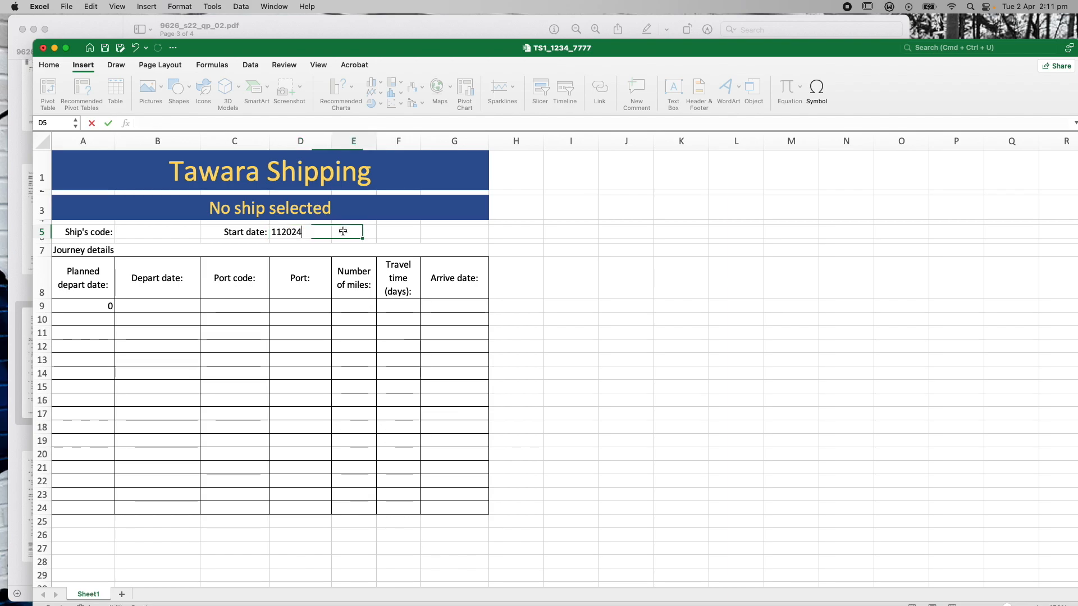
click(92, 306)
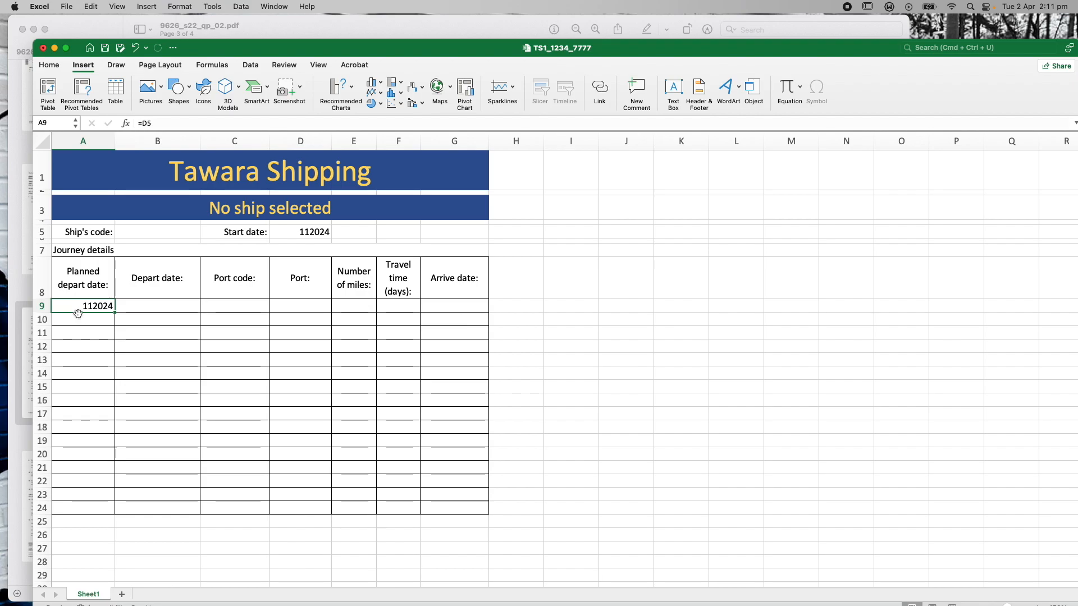
click(290, 232)
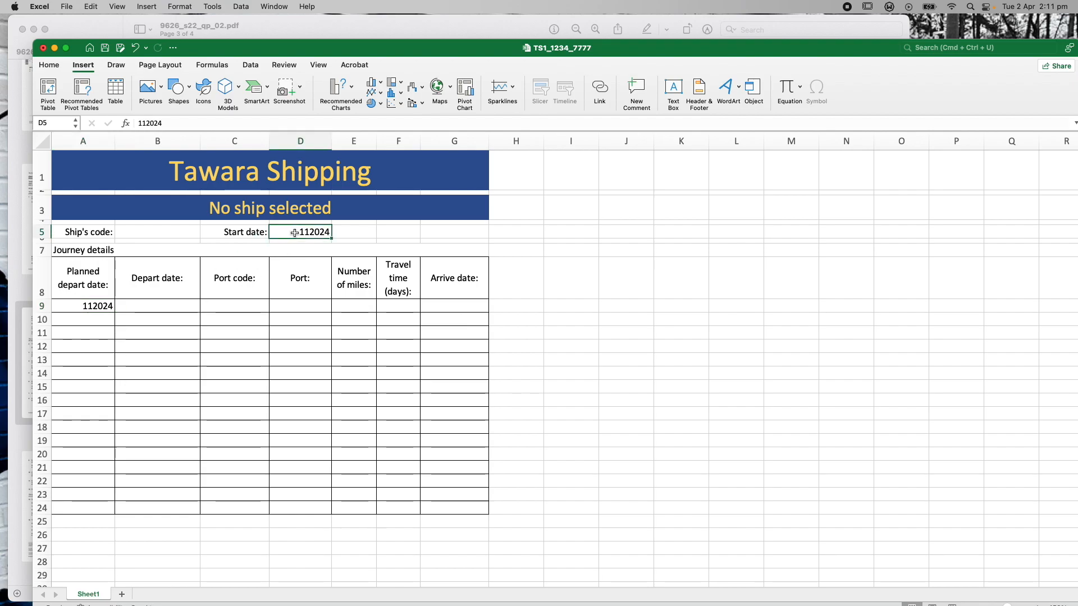
key(BackSpace)
click(306, 24)
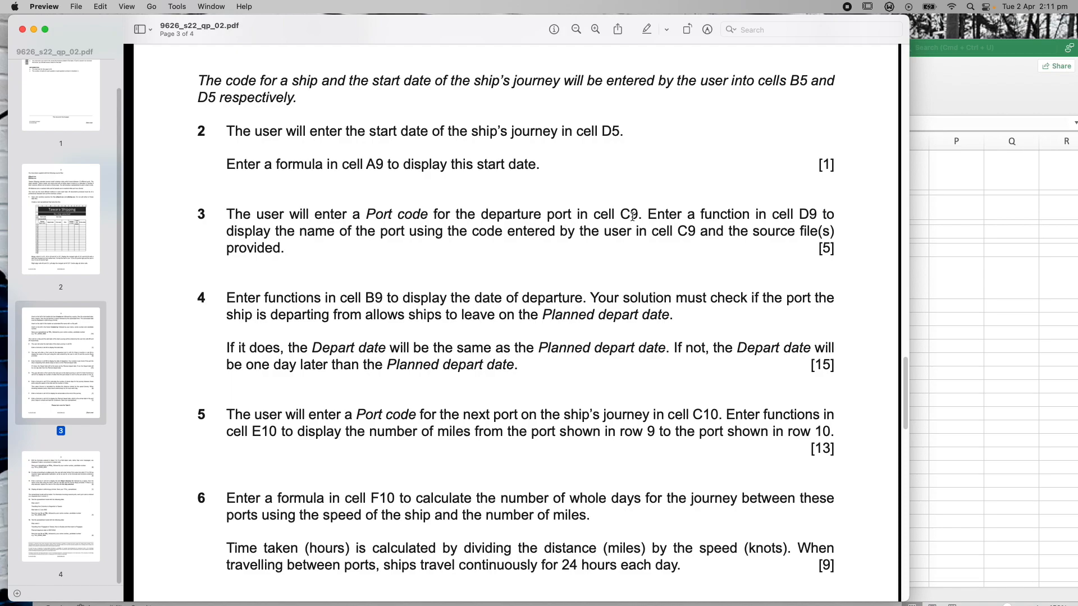
click(925, 52)
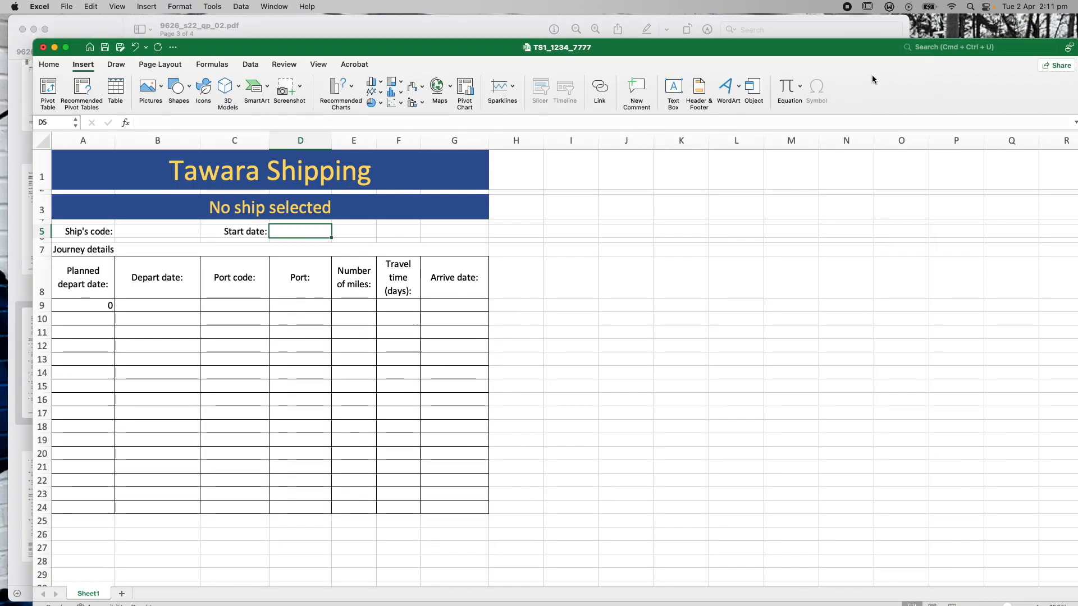
click(218, 301)
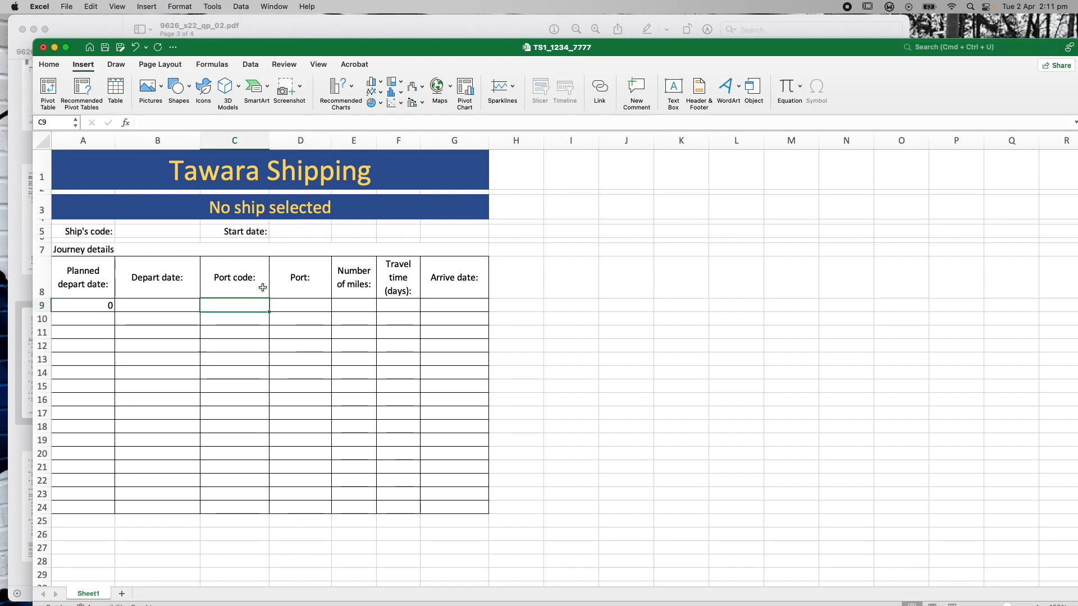
click(434, 25)
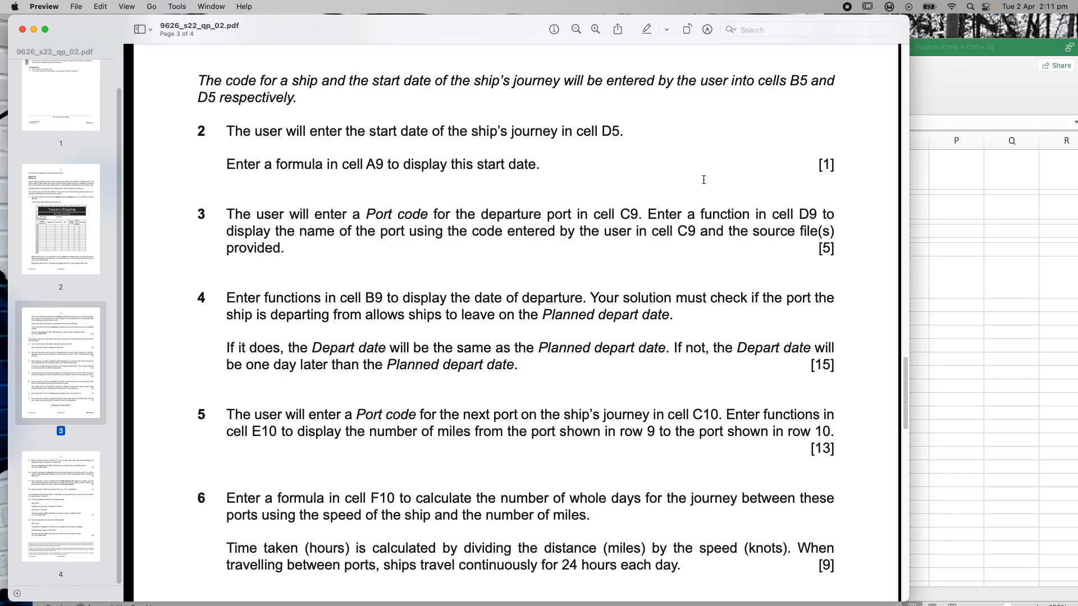
click(947, 77)
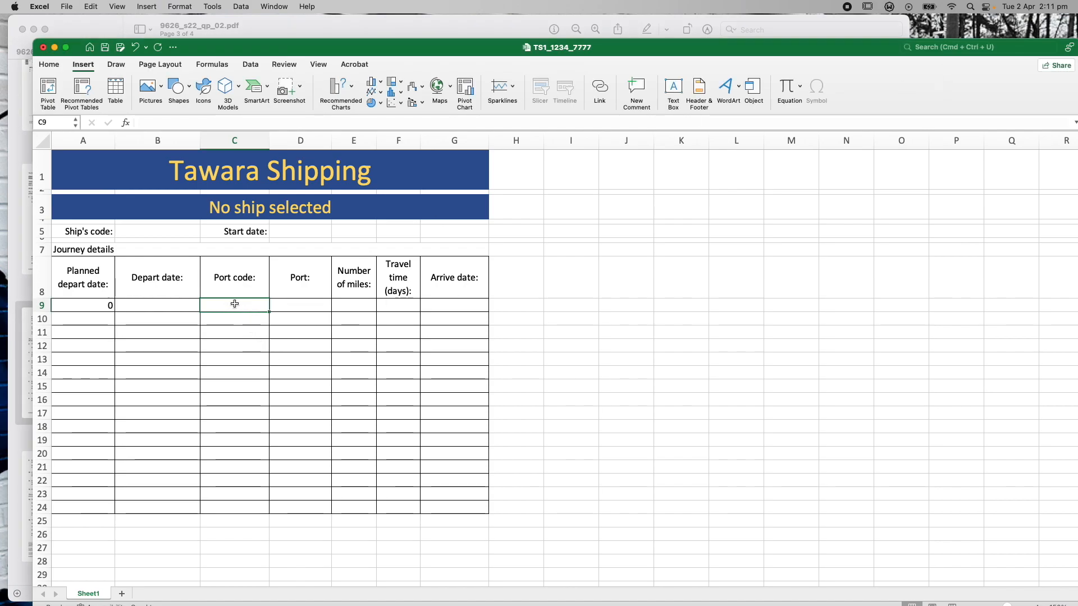
click(295, 306)
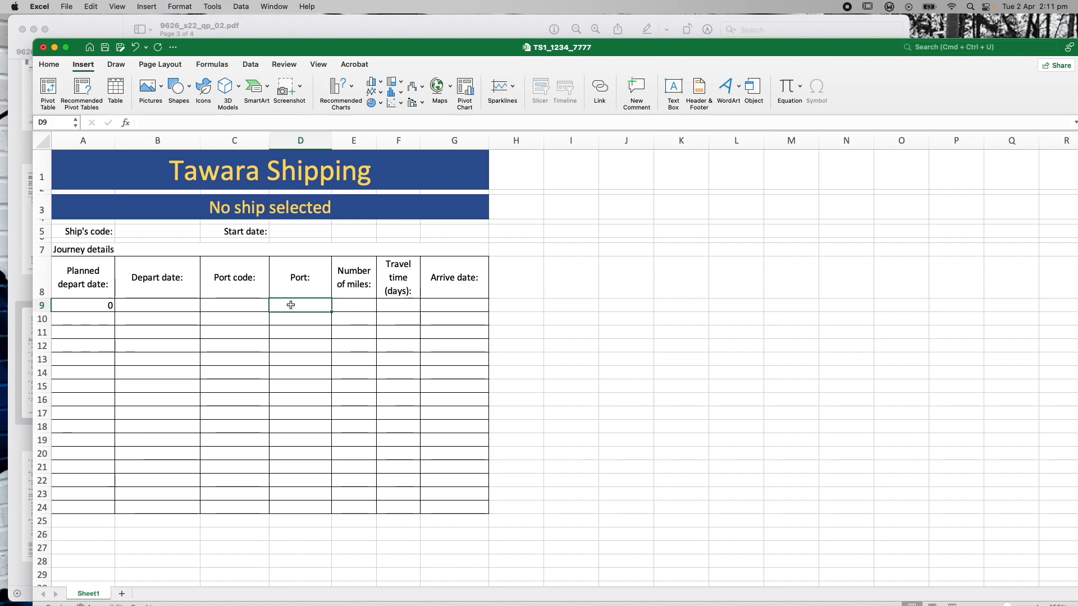
click(250, 304)
click(299, 306)
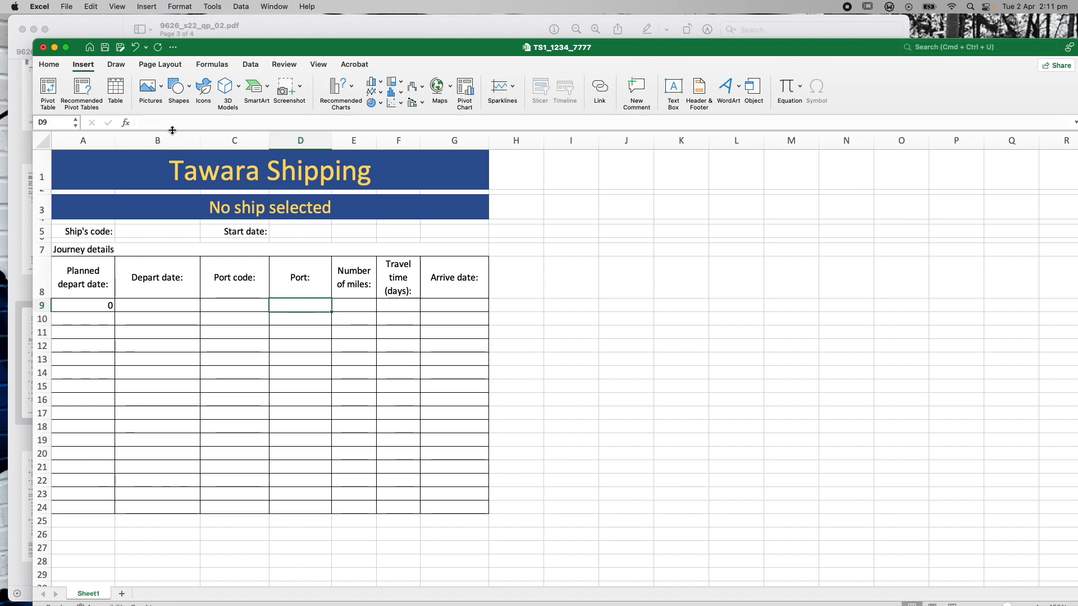
Begin D9's formula as =VLOOKUP(C9, with the port code as lookup value
click(158, 121)
text(=Vl)
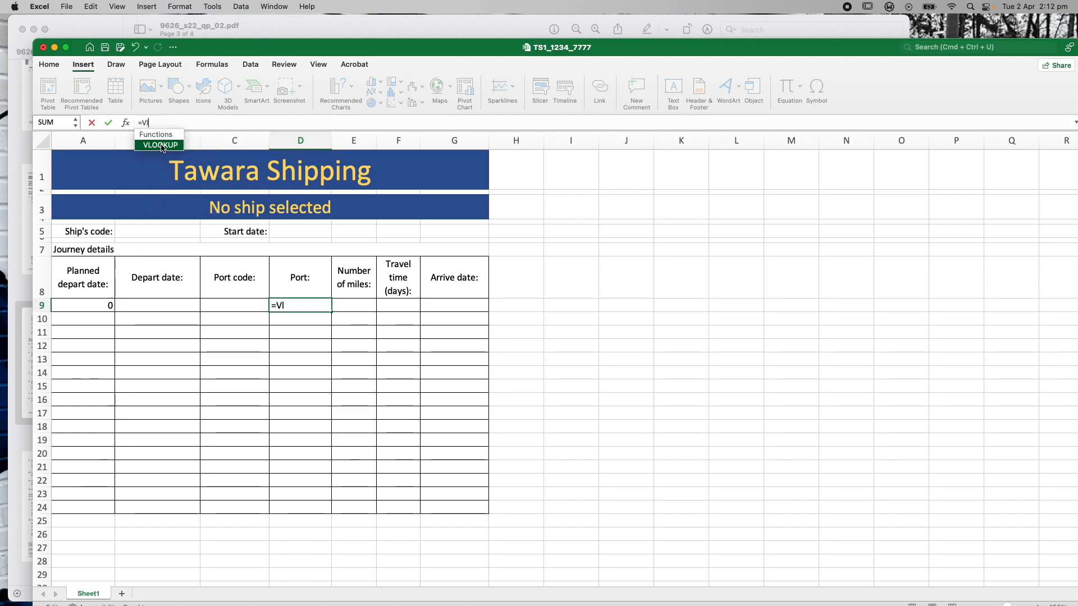
double_click(162, 144)
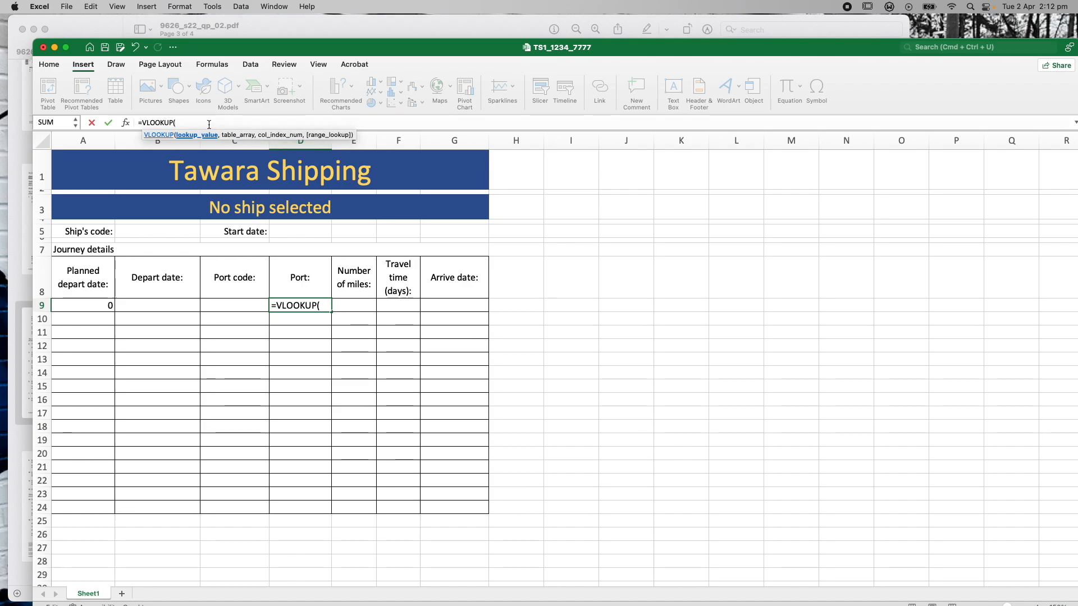
click(242, 304)
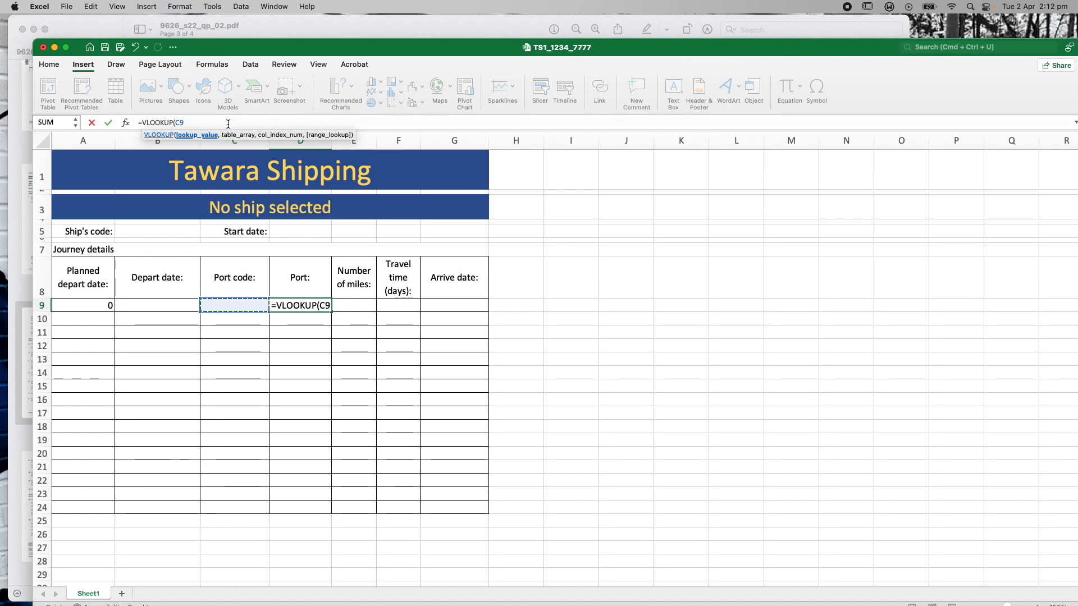
text(,)
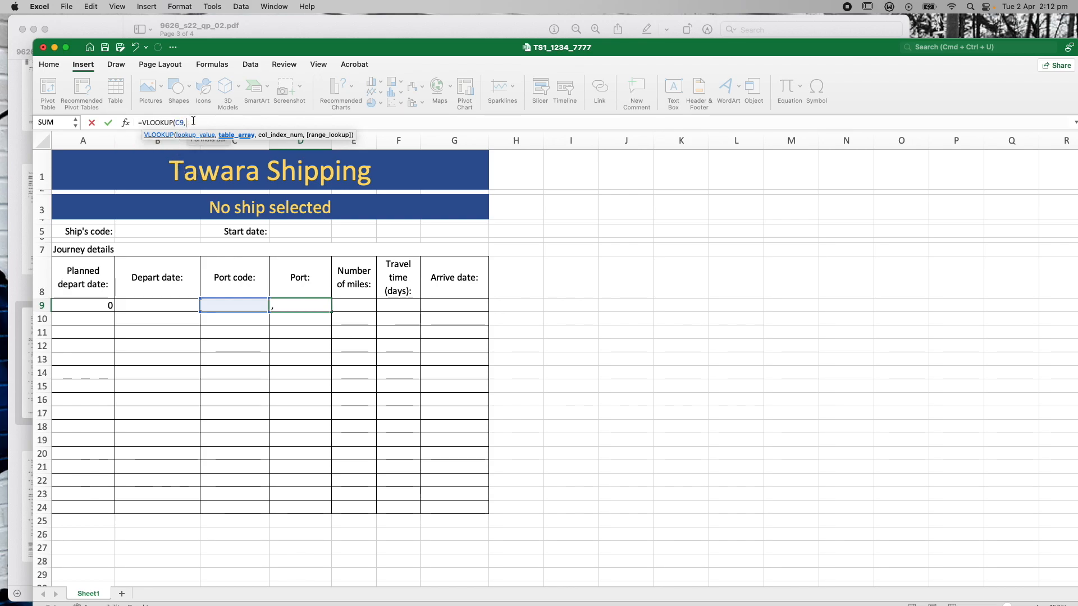
drag(285, 48, 377, 155)
double_click(376, 154)
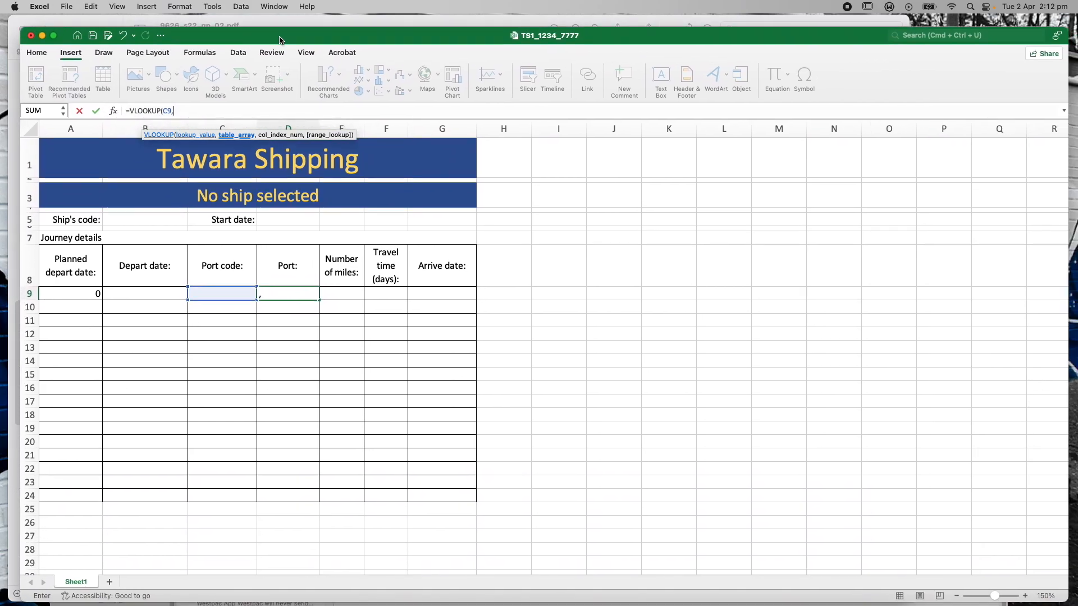
Point the D9 lookup range at the j22port port-code column A3:A12
click(1033, 592)
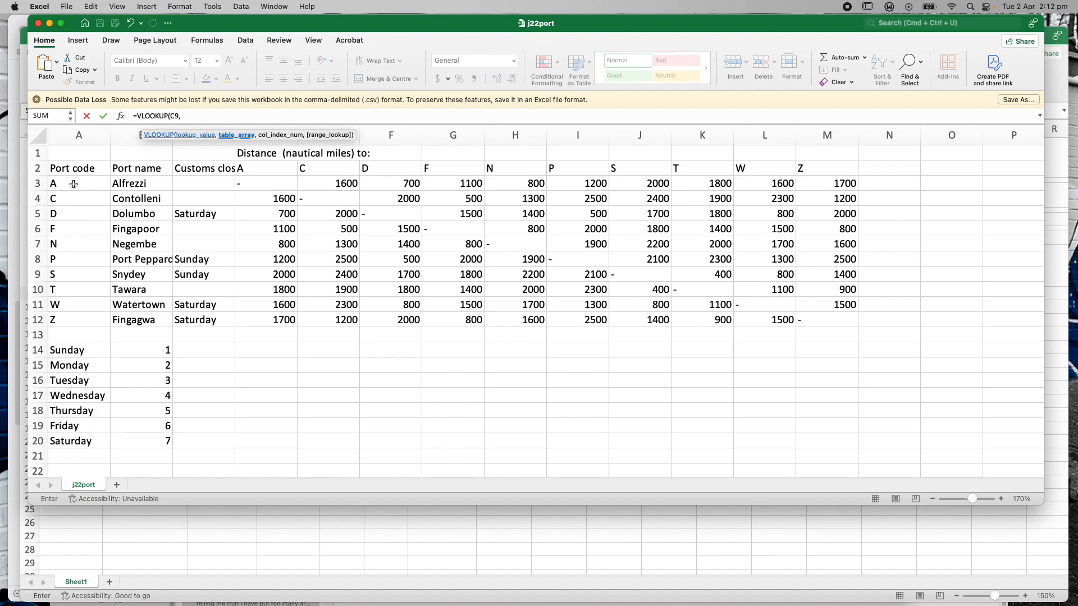
drag(67, 184, 129, 319)
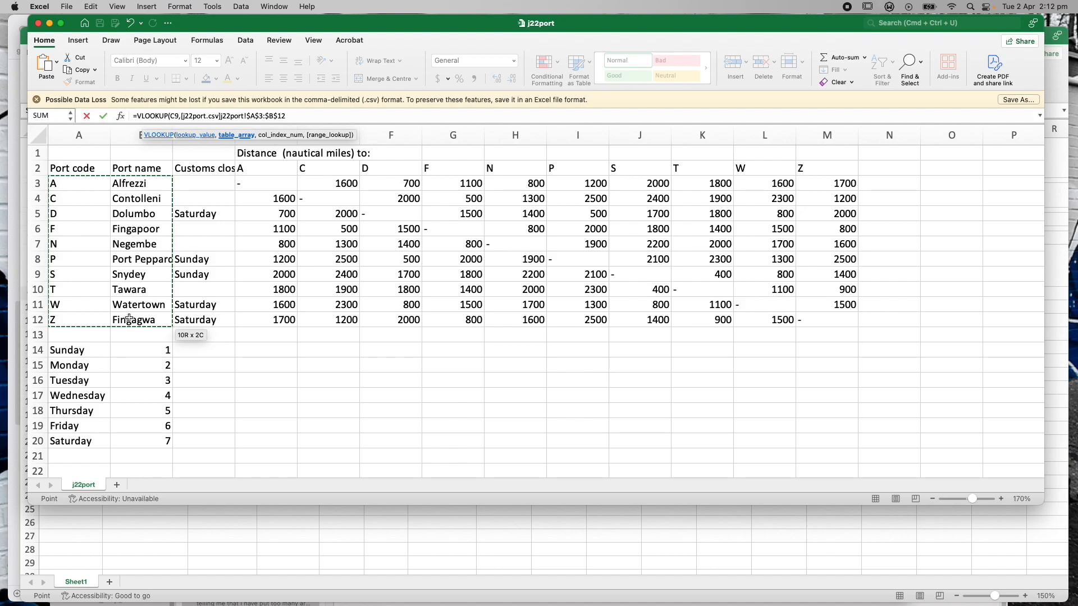
drag(128, 319, 68, 317)
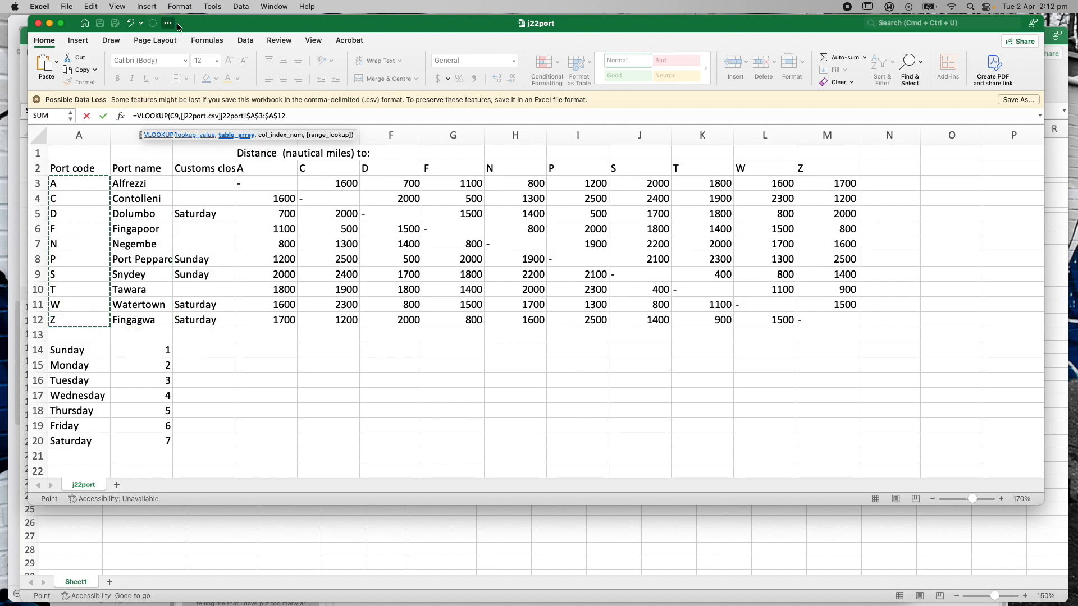
drag(196, 26, 737, 468)
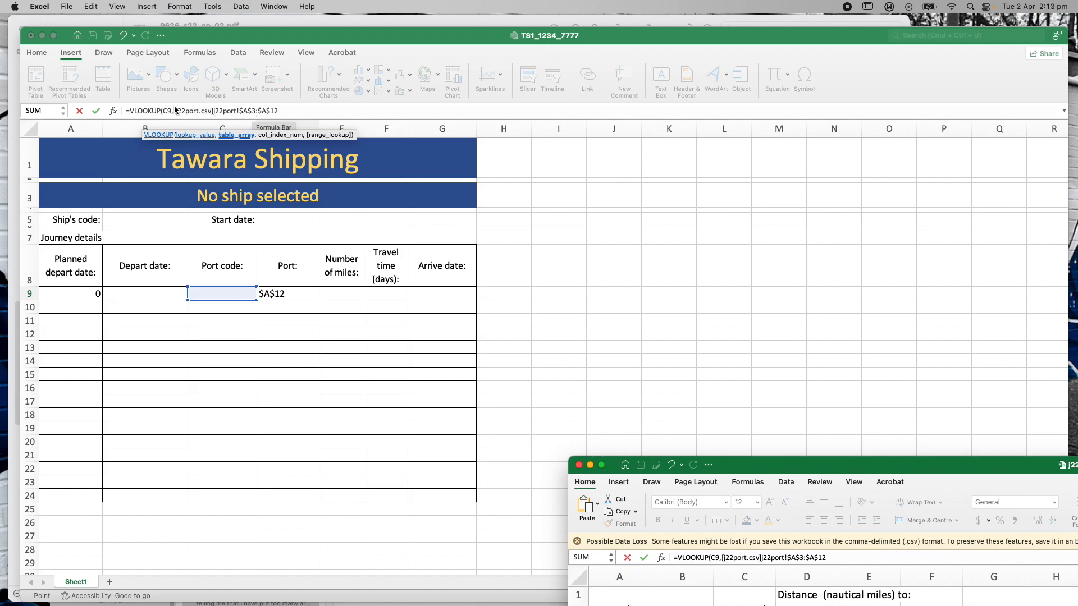
Replace the external range reference in D9 with the typed sheet name j22port.csv !
click(289, 111)
drag(289, 110, 174, 111)
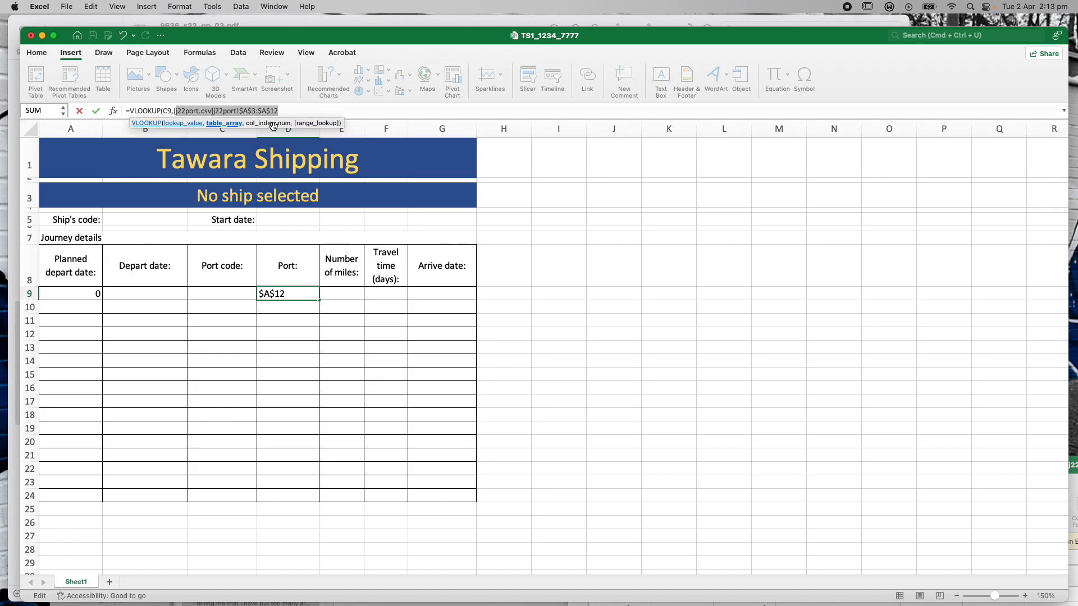
key(BackSpace)
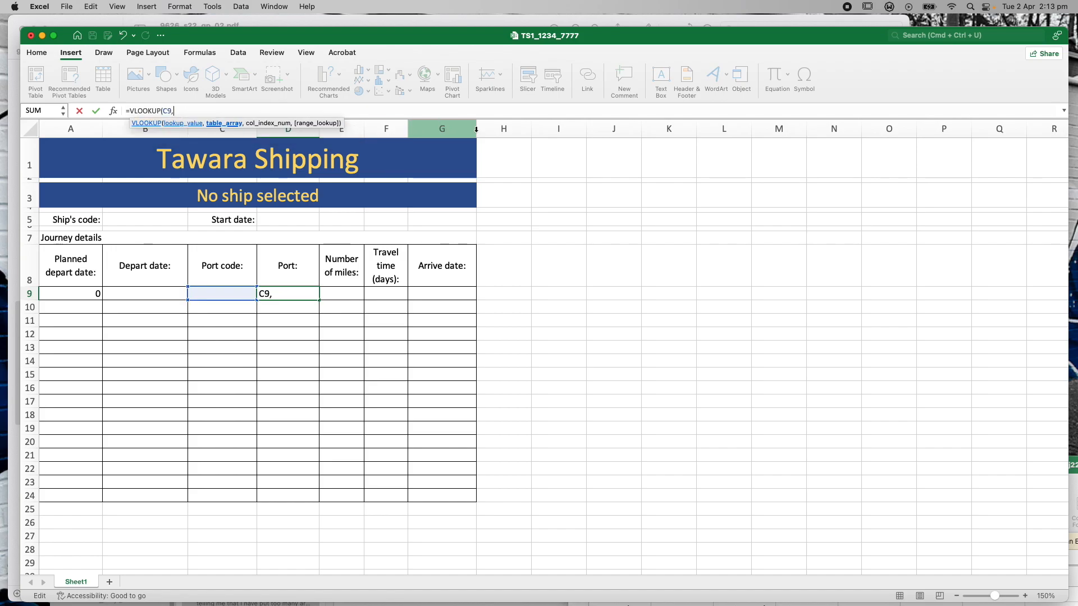
text(j22)
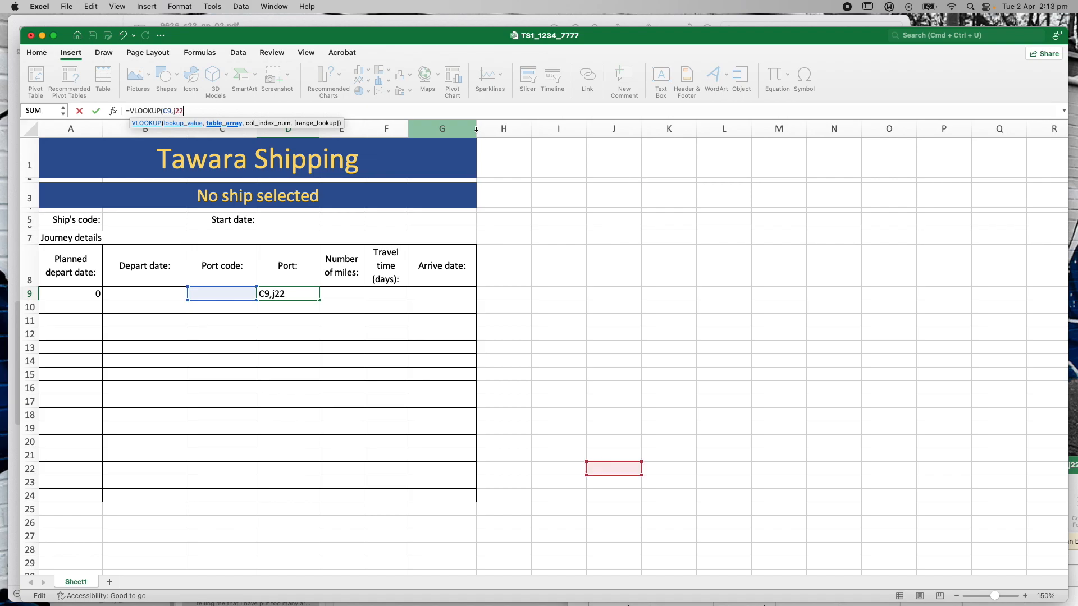
drag(788, 36, 588, 374)
drag(271, 498, 307, 169)
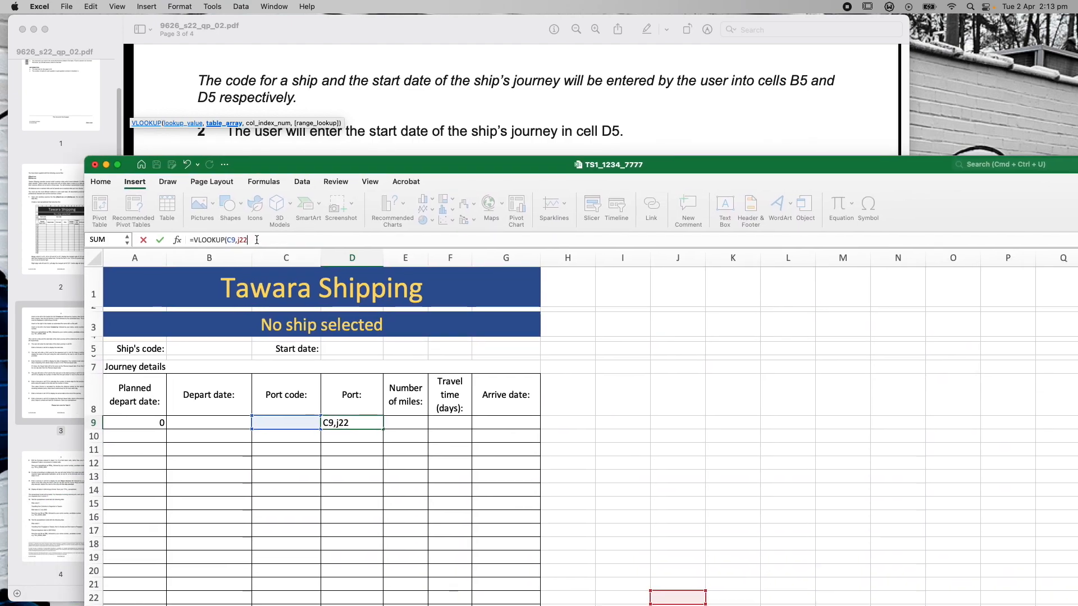
text(port.c)
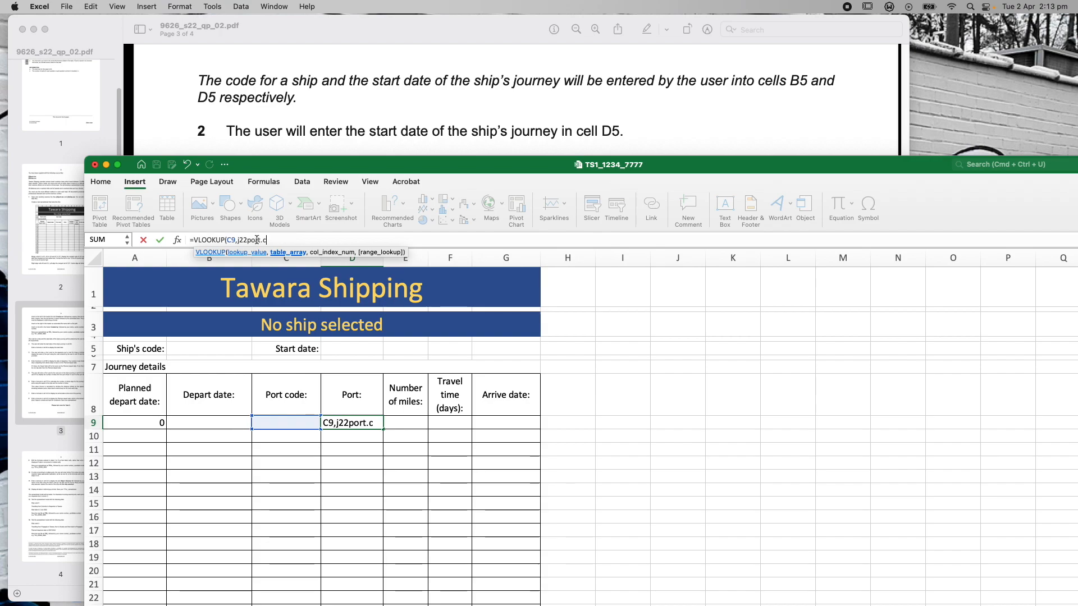
text(sv)
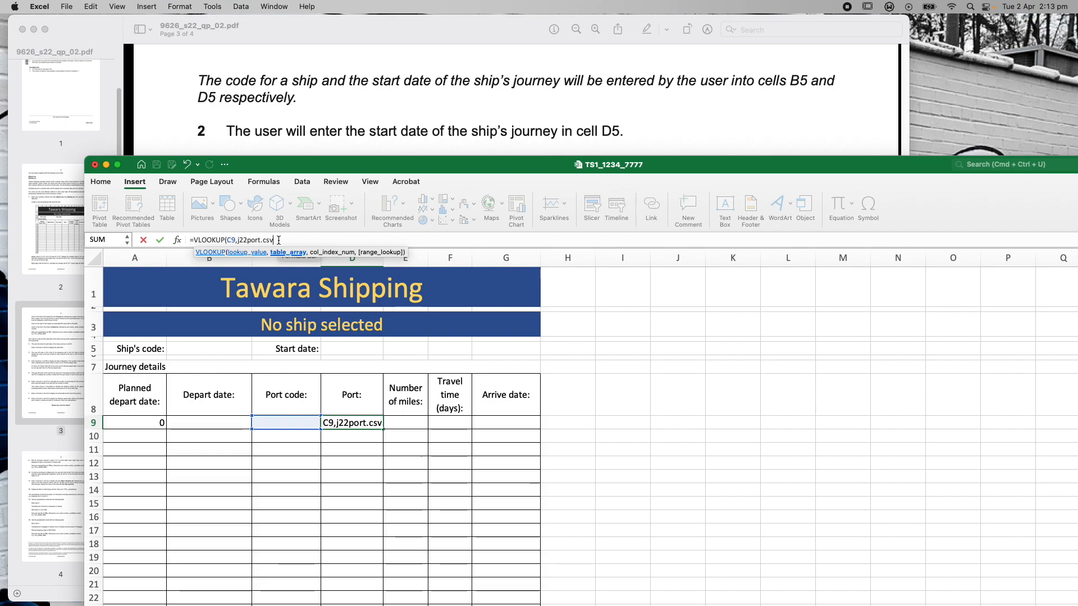
text(!)
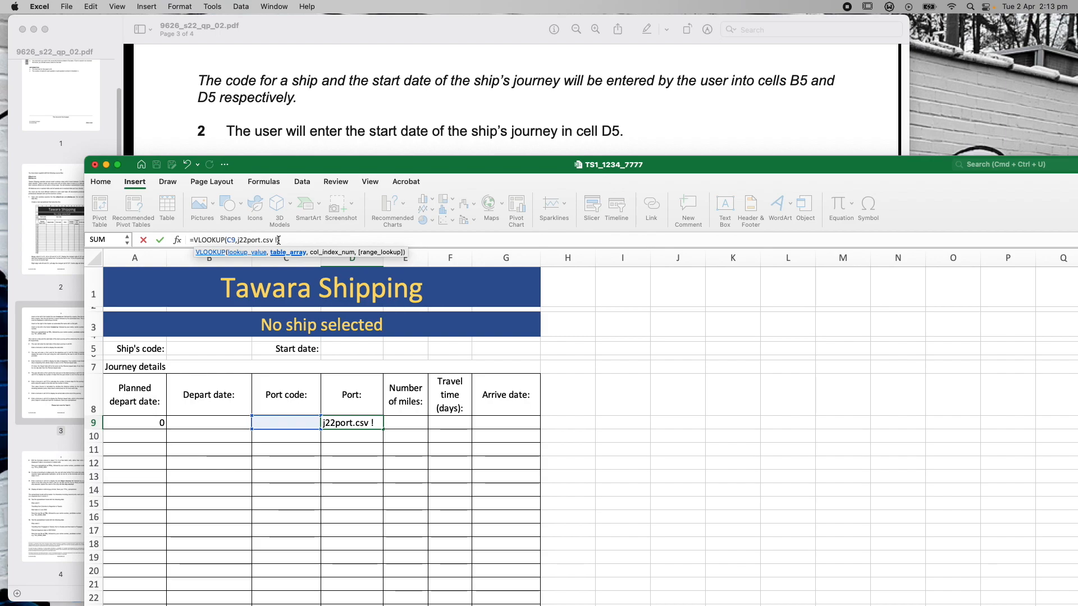
Complete the formula with A3:B12,2,0) and submit it, triggering Excel's typo-correction prompt
drag(940, 171, 940, 337)
drag(912, 376, 922, 523)
drag(773, 373, 781, 128)
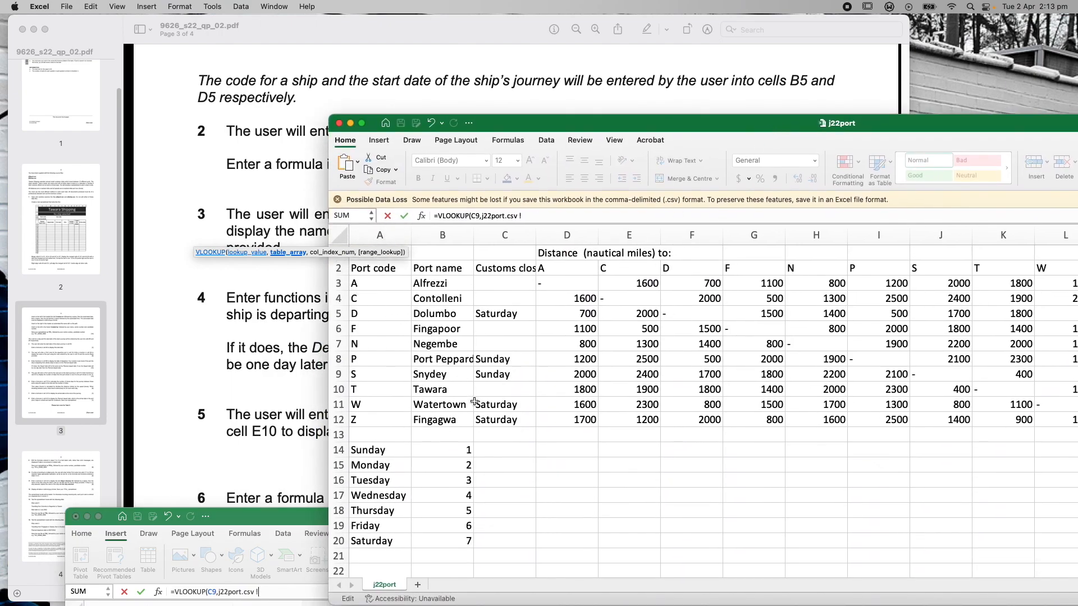
double_click(273, 516)
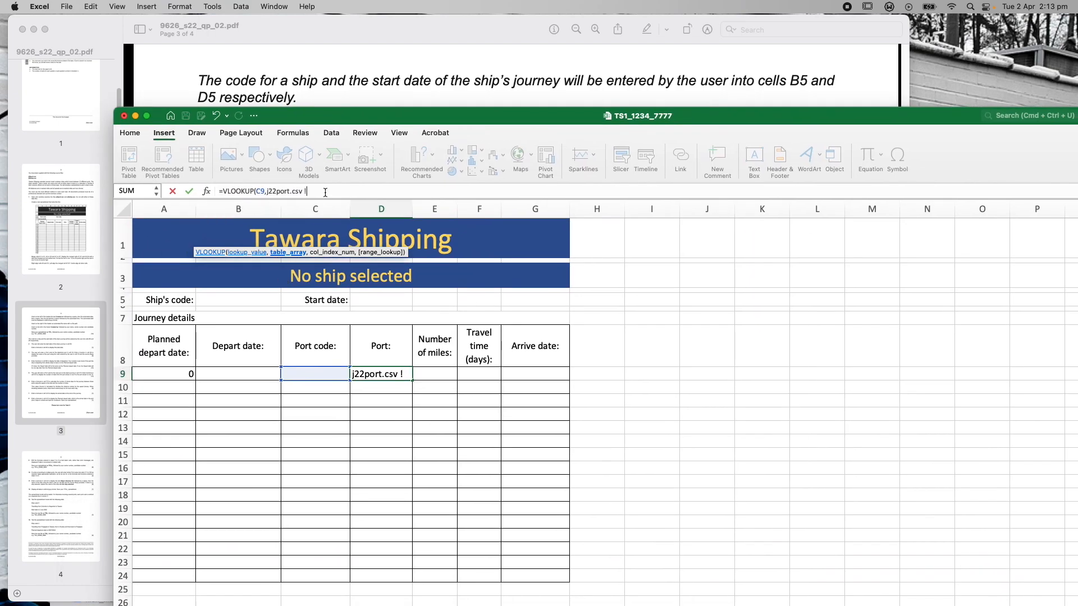
text(A3:B12)
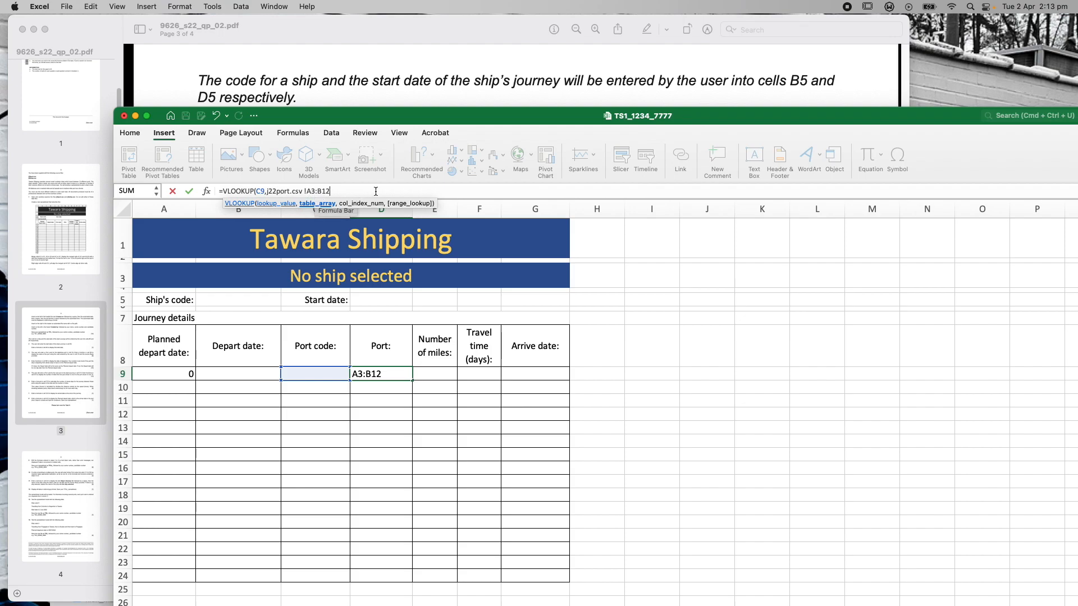
text(,)
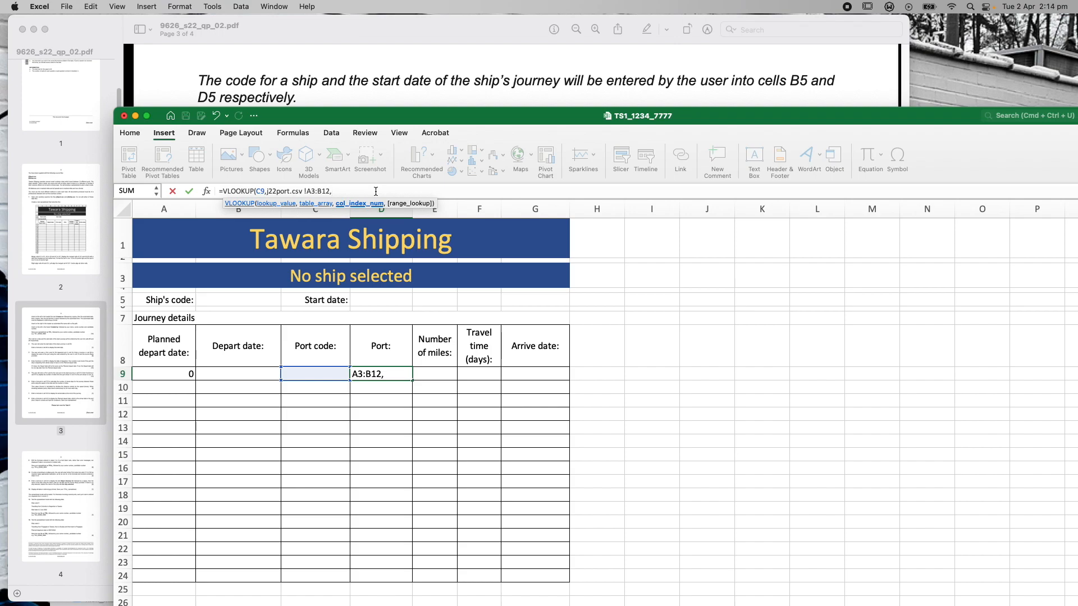
drag(477, 117, 496, 385)
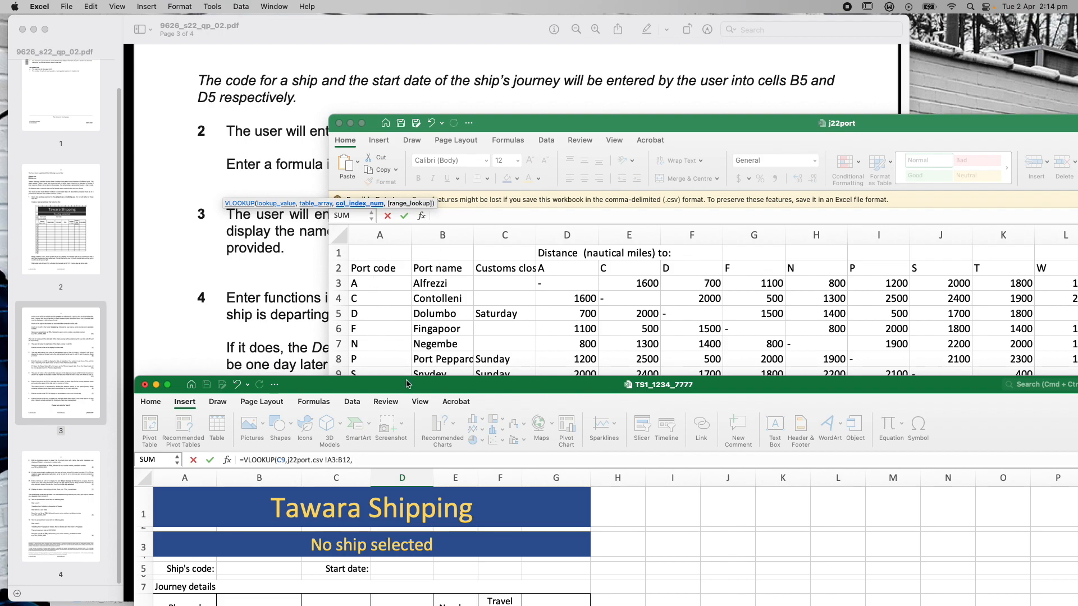
drag(403, 386, 393, 130)
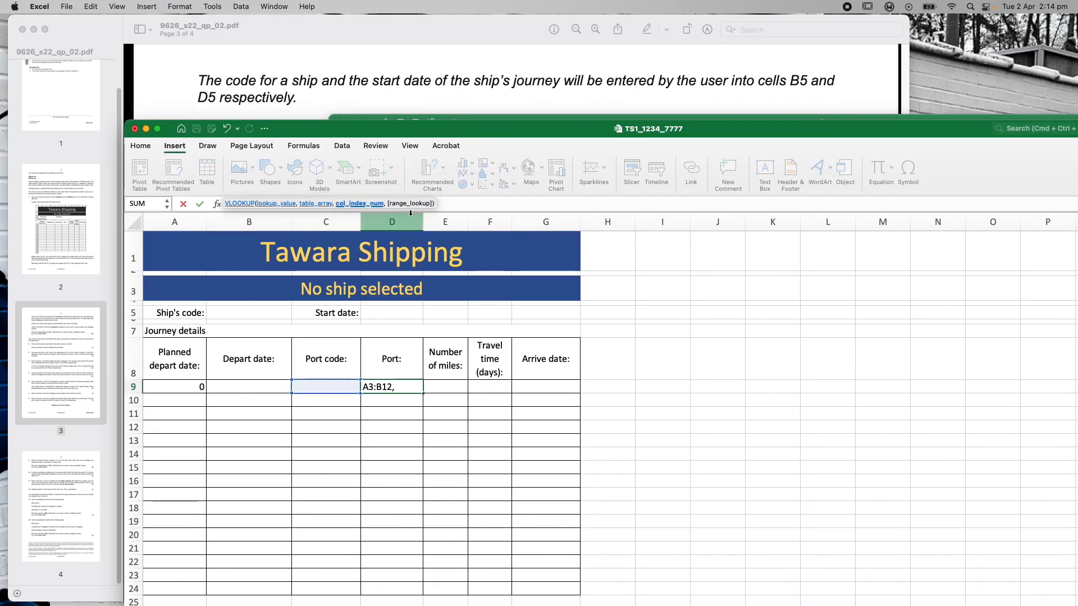
click(399, 387)
click(362, 202)
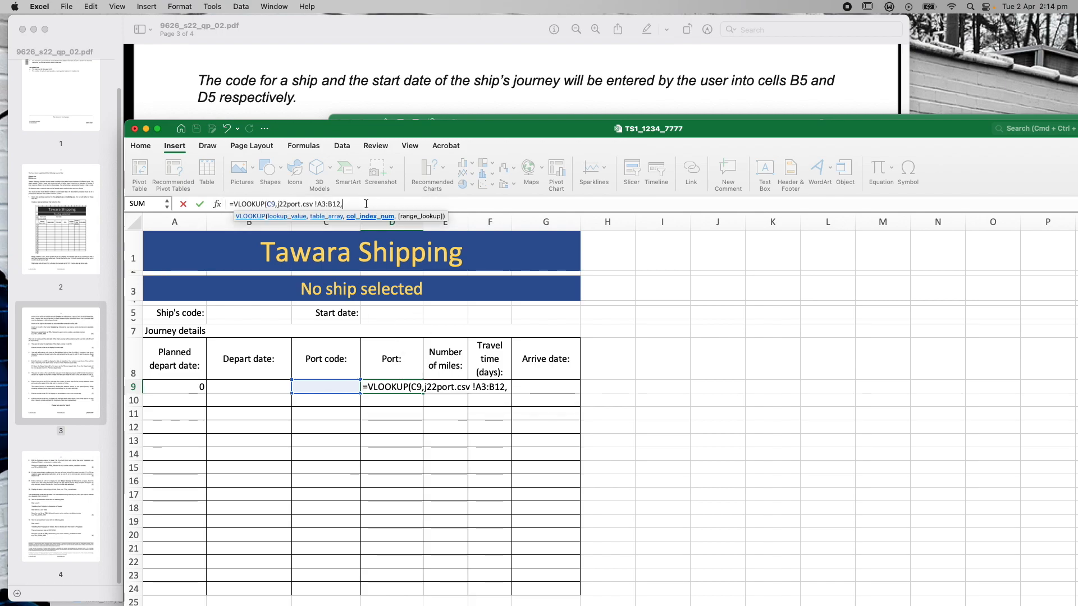
text(,0)
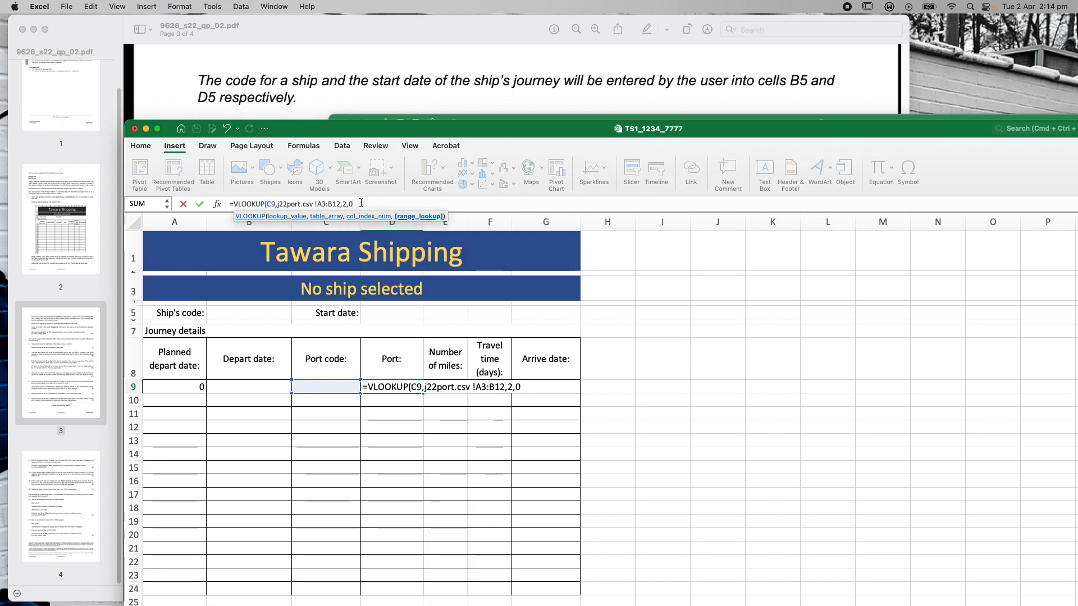
text())
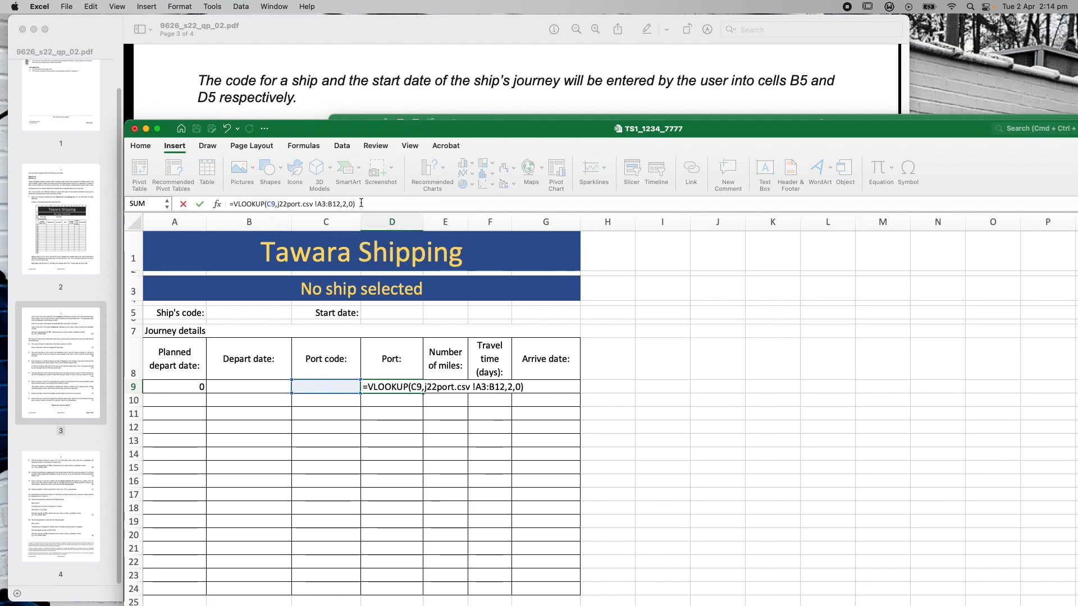
key(Return)
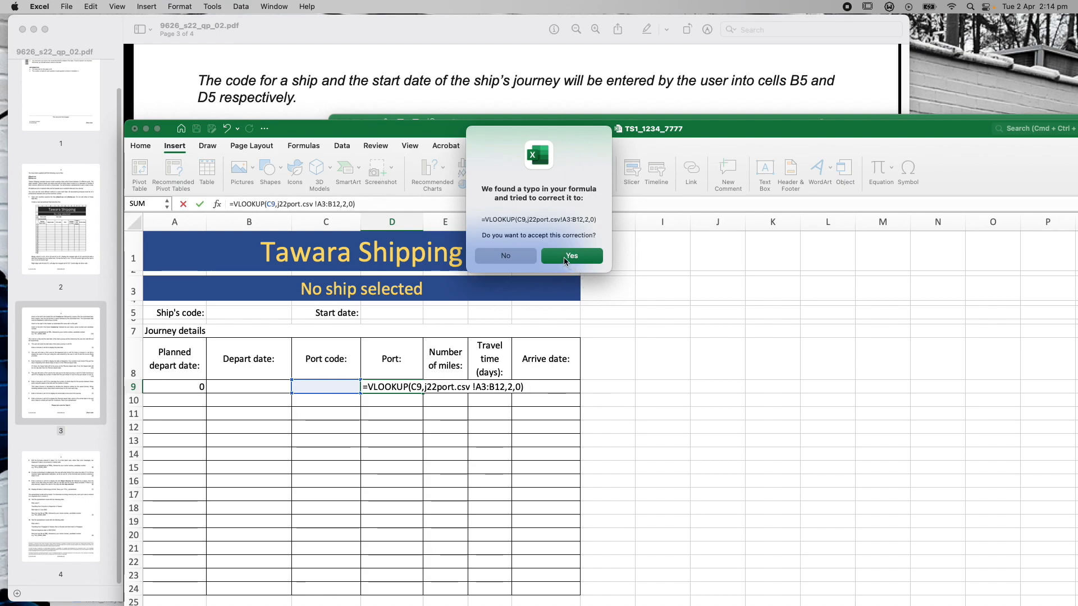
Decline the suggested correction, remove the stray space and commit the VLOOKUP in D9
click(505, 256)
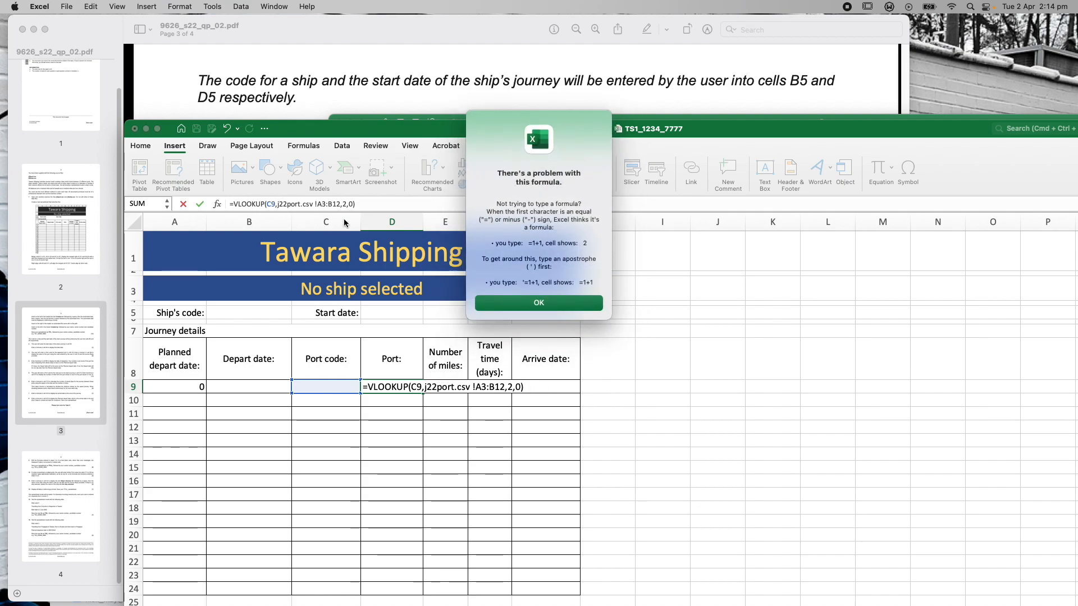
click(533, 304)
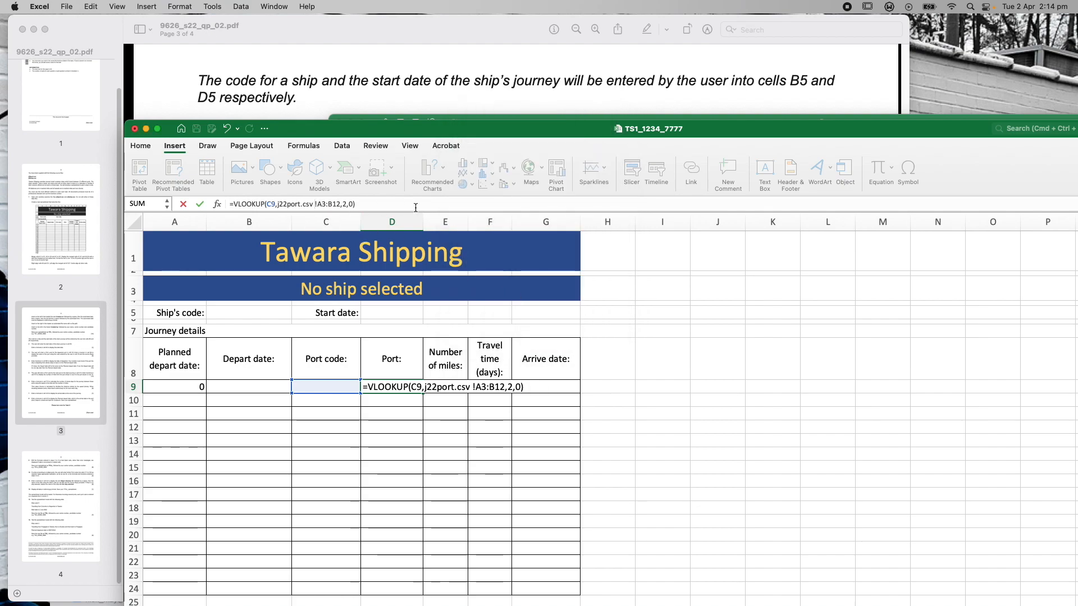
key(BackSpace)
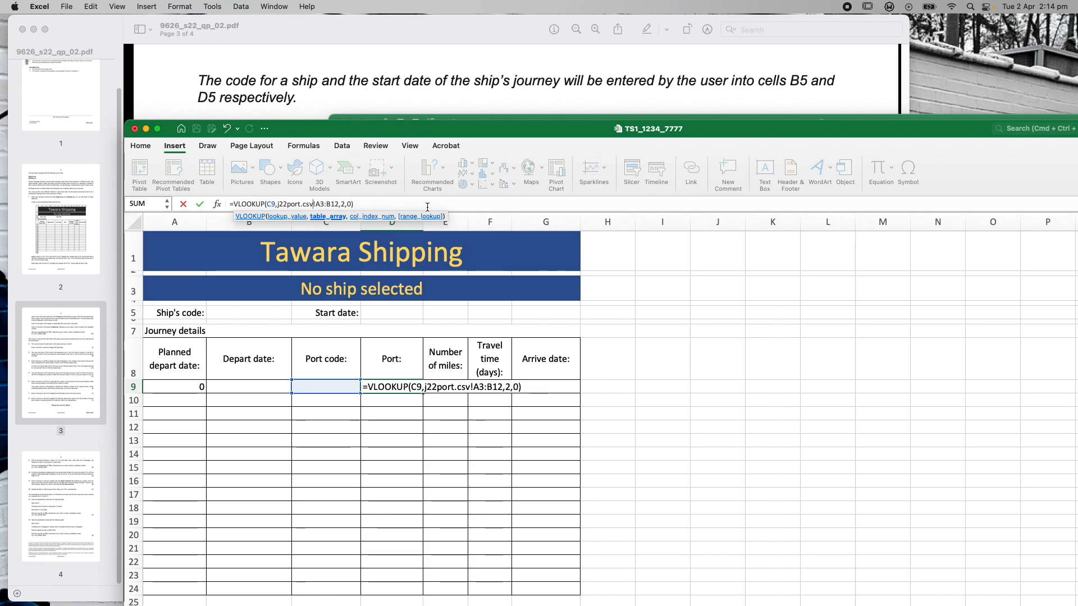
click(448, 204)
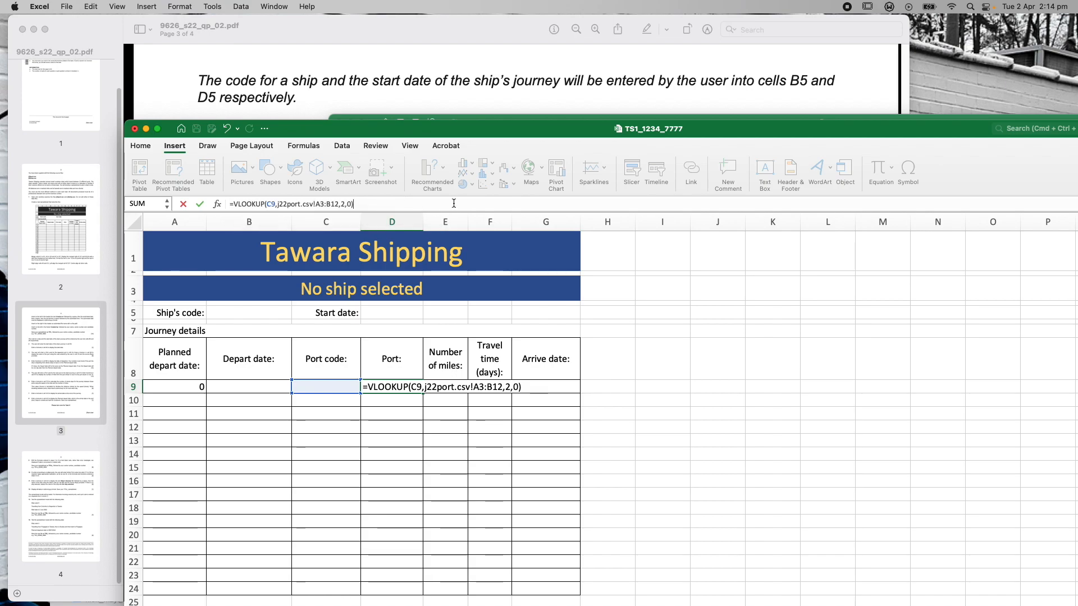
key(Return)
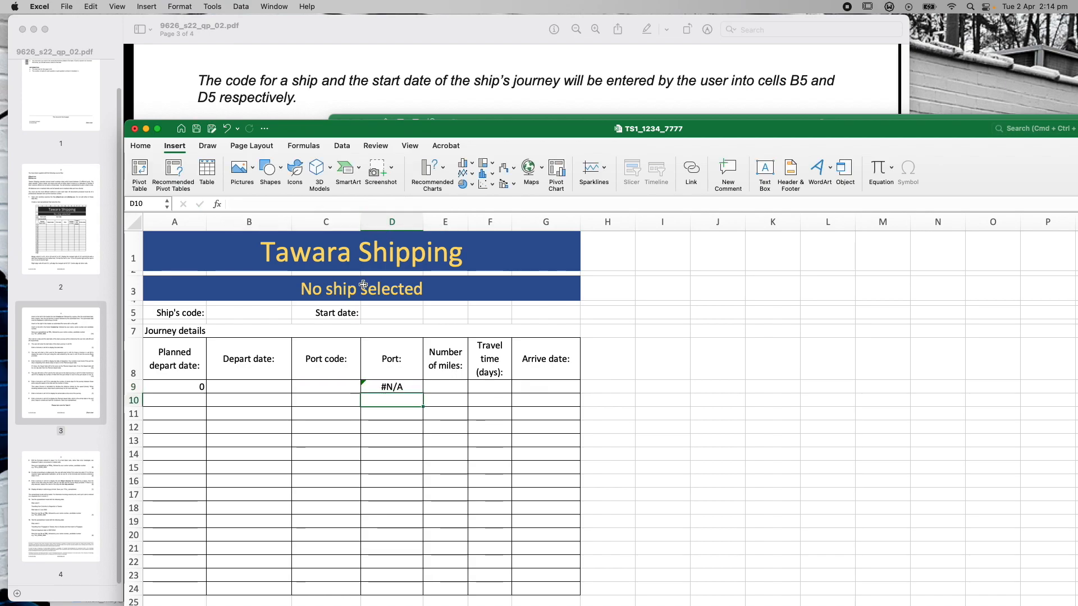
click(407, 386)
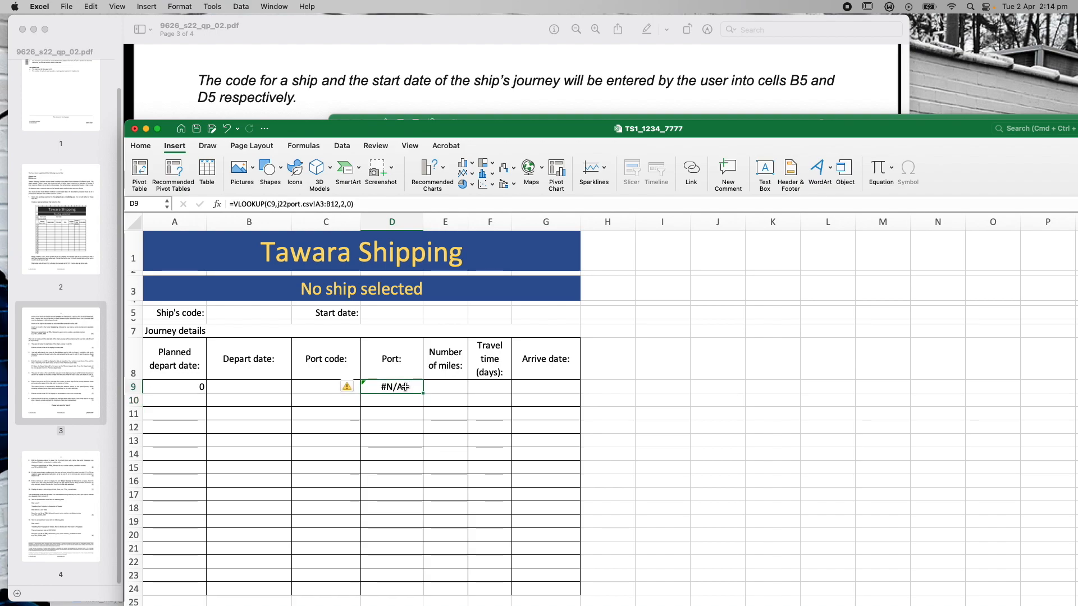
drag(454, 134, 477, 235)
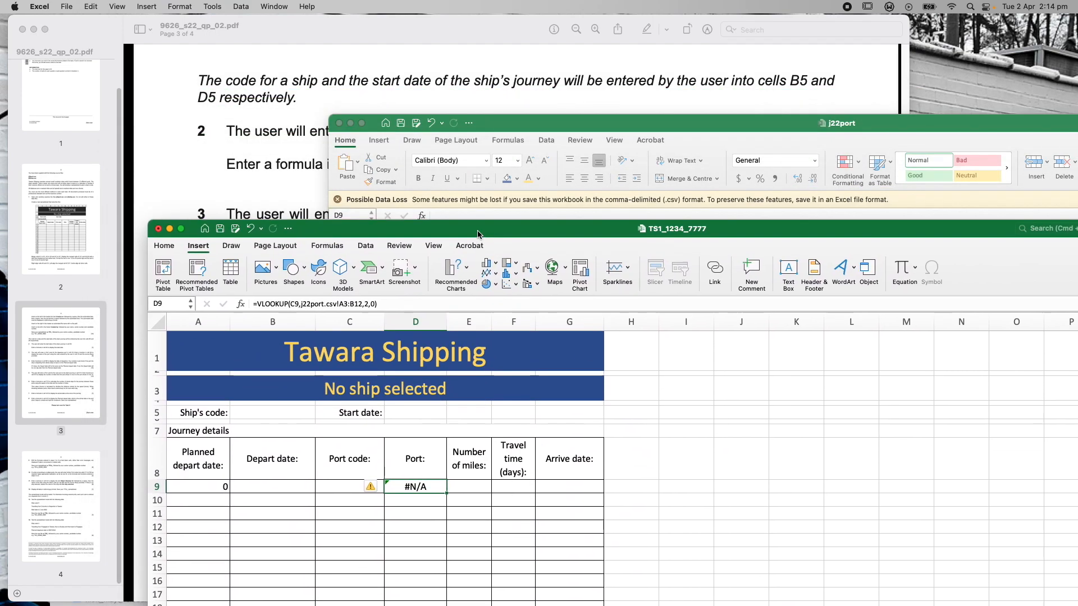
click(503, 142)
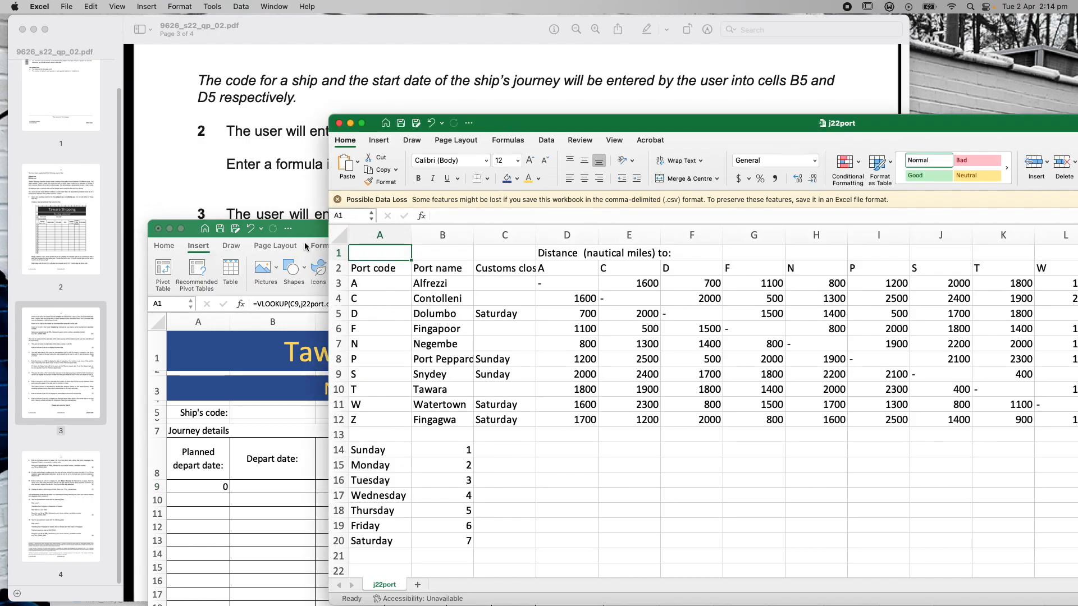
click(303, 230)
Test the lookup with port codes D then Z in C9; Z returns Fingagwa
click(369, 487)
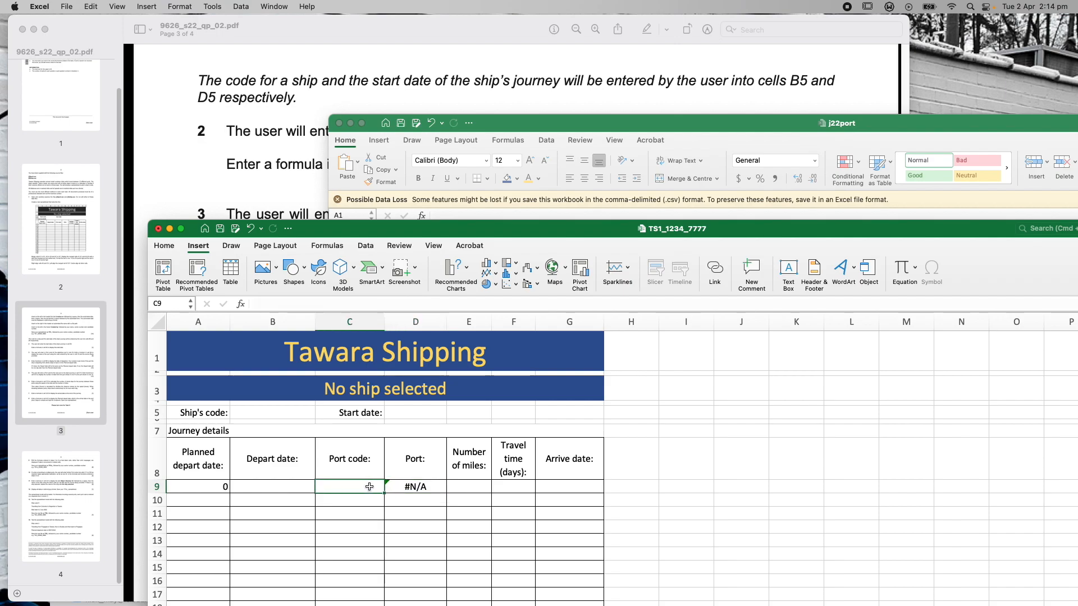
text(D)
key(Return)
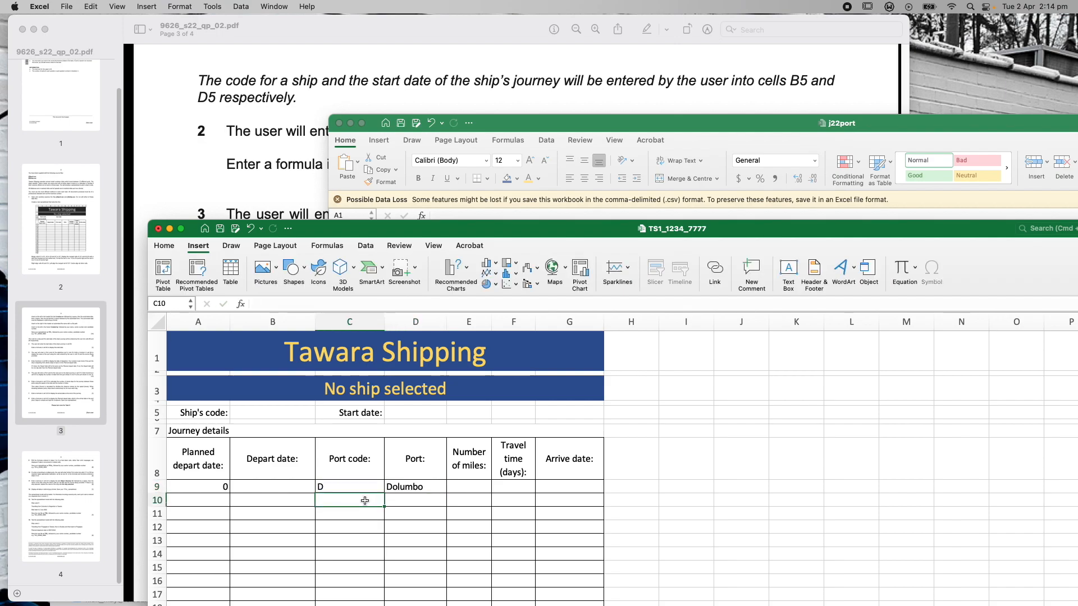
click(348, 487)
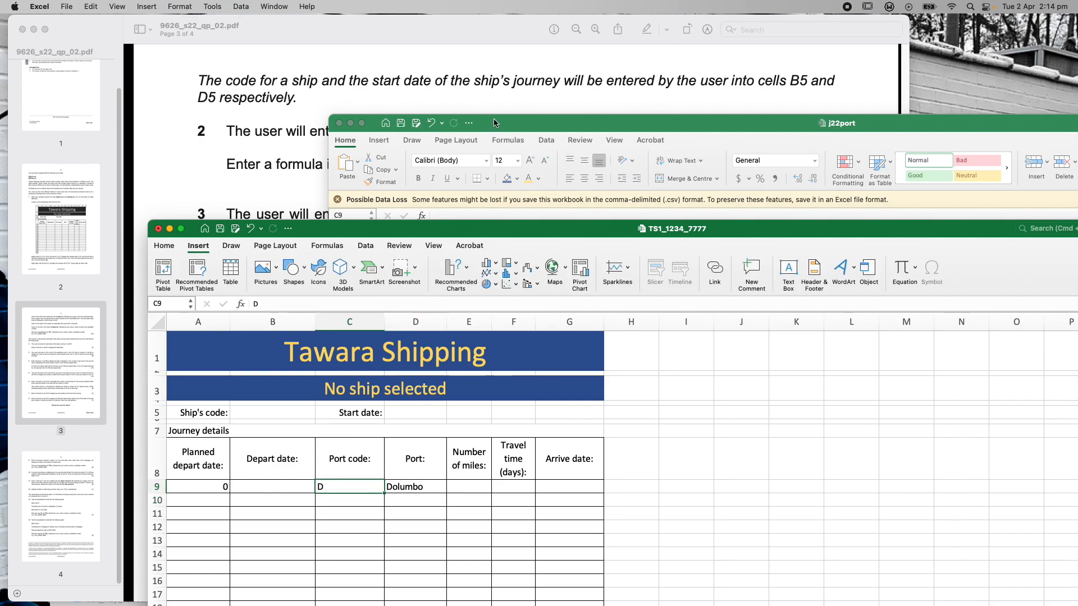
click(493, 120)
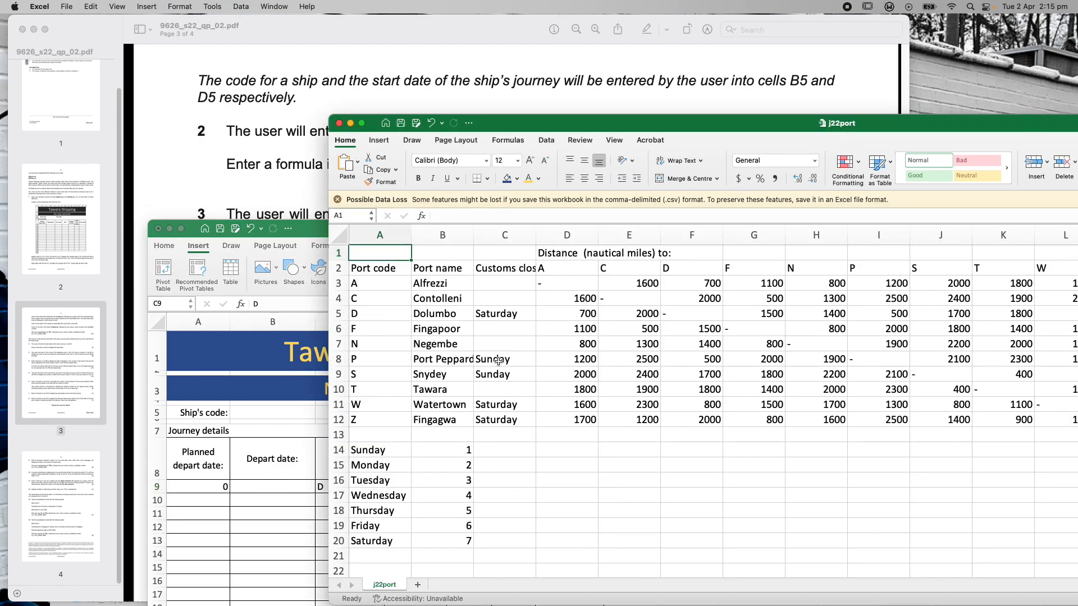
click(275, 509)
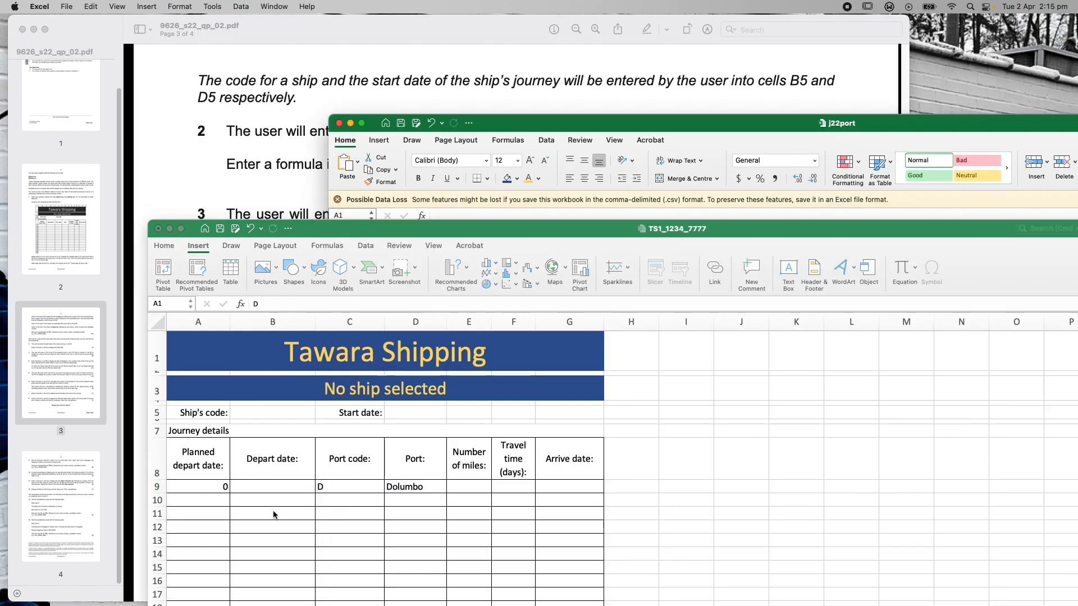
double_click(318, 487)
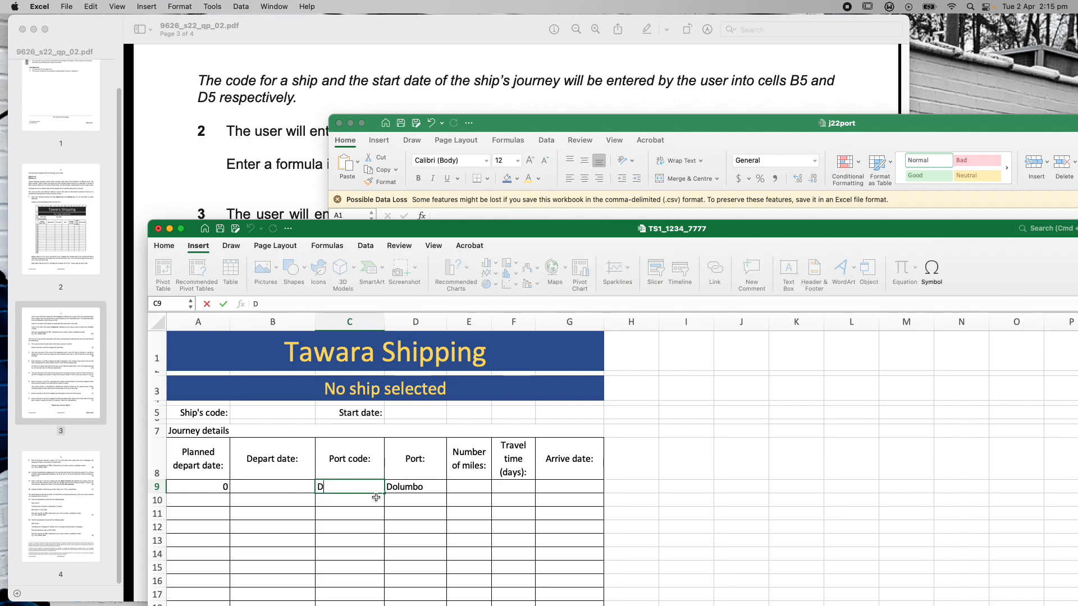
text(Z)
key(Return)
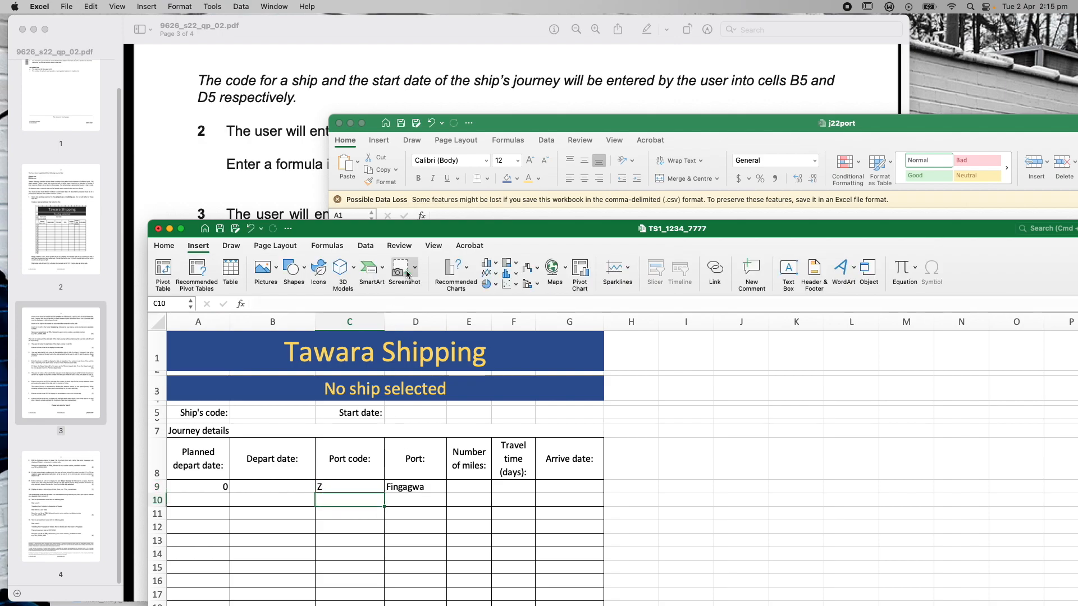
drag(395, 235, 367, 230)
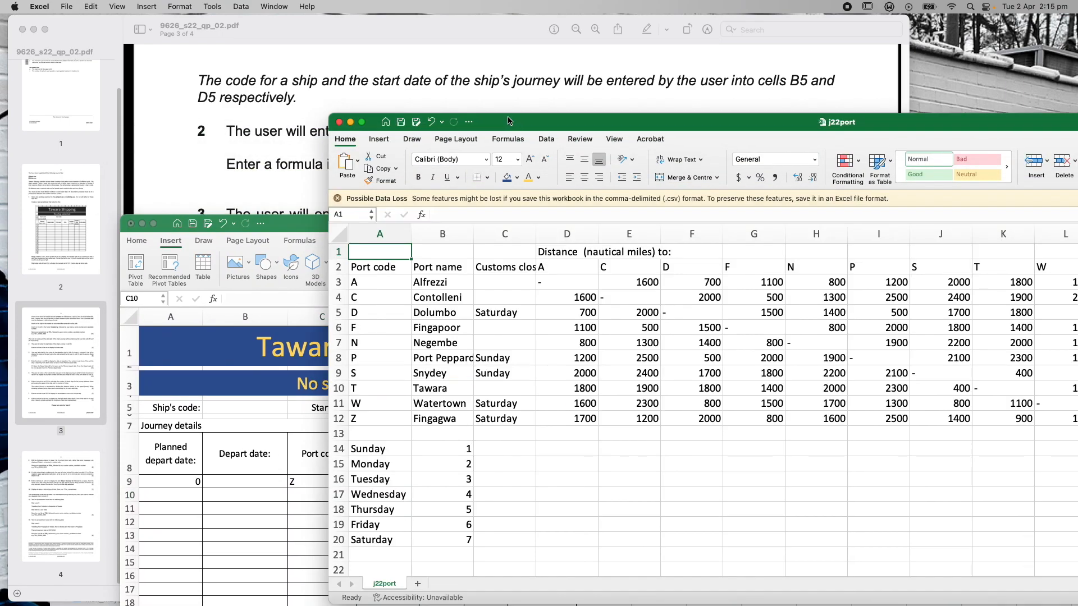
drag(508, 123, 511, 39)
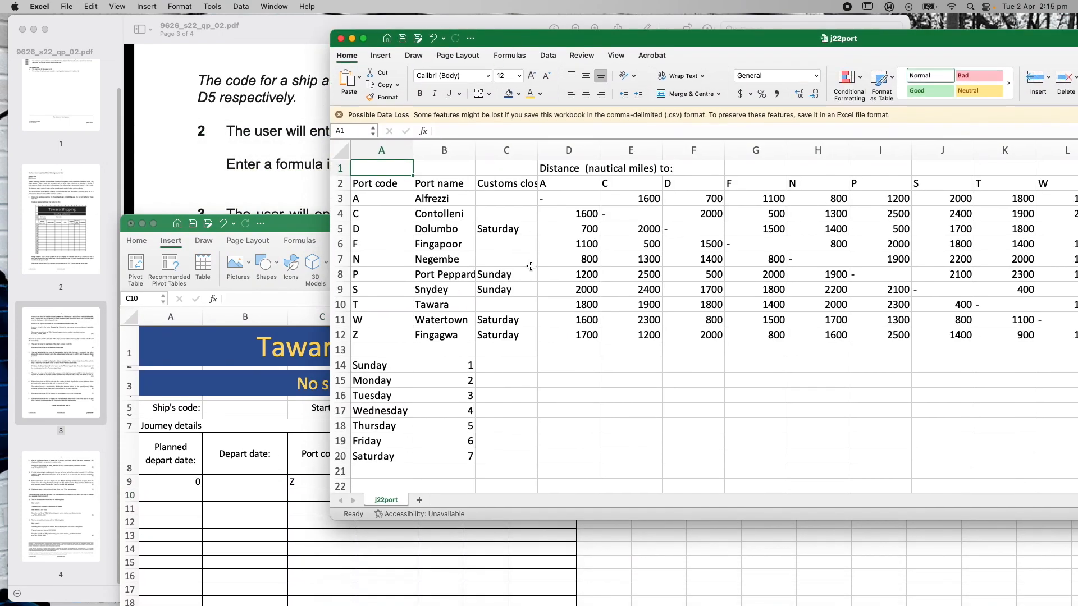
Clear the test port code from C9 so D9 shows #N/A again
drag(295, 229, 453, 37)
click(105, 30)
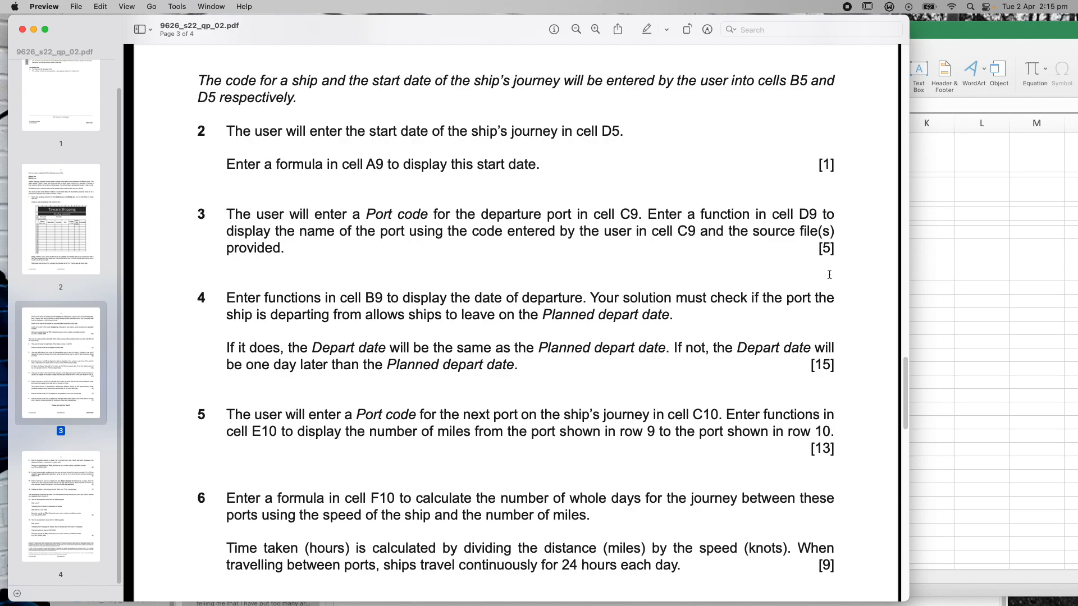
drag(905, 379, 910, 411)
drag(945, 31, 885, 28)
click(405, 292)
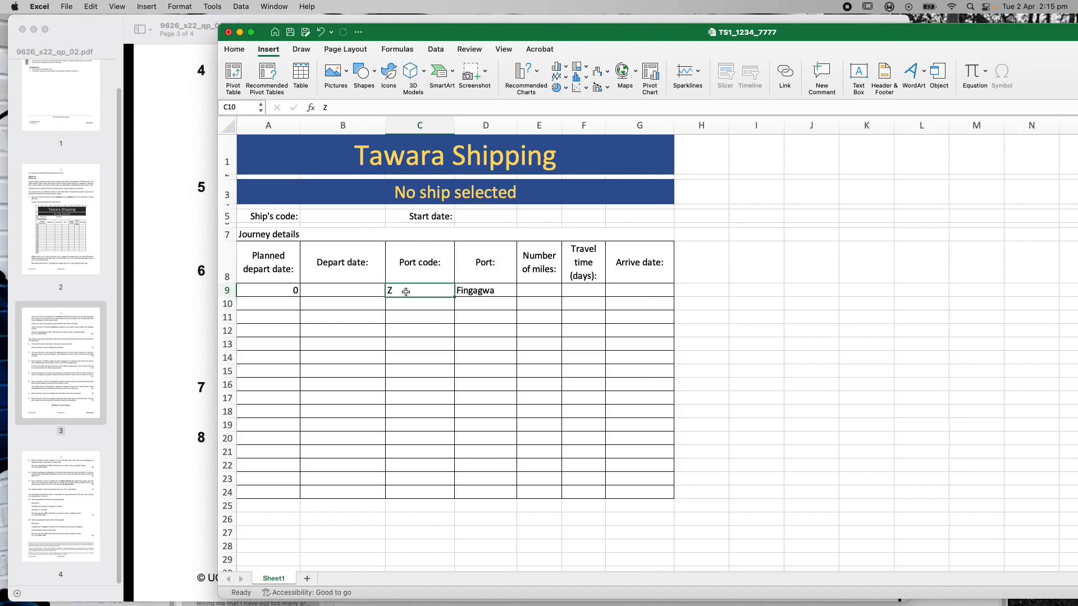
key(BackSpace)
click(291, 290)
click(477, 217)
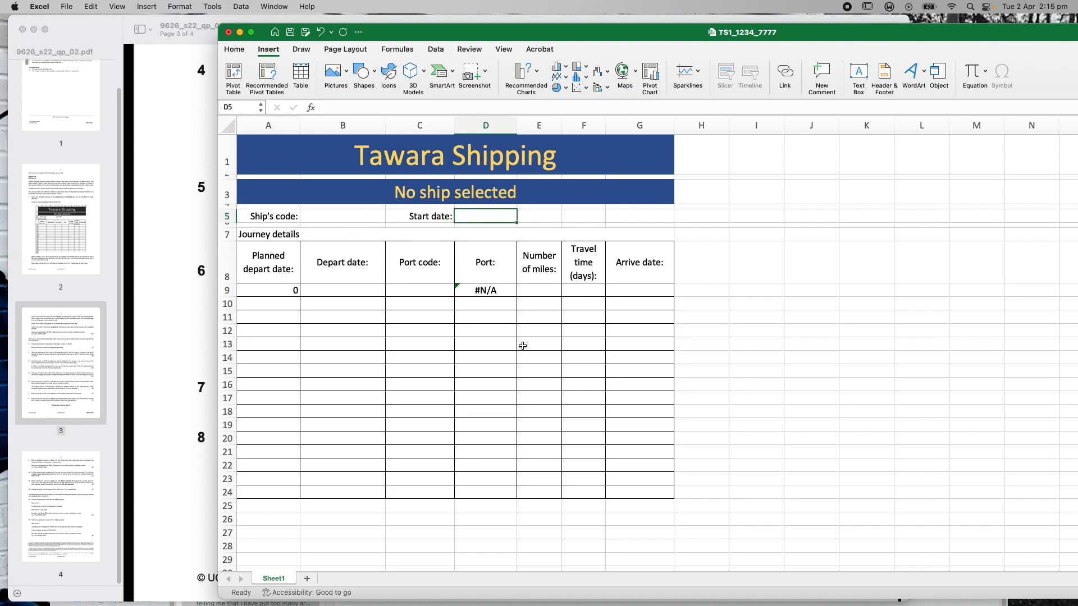
Save the Tawara Shipping workbook via File > Save
click(64, 7)
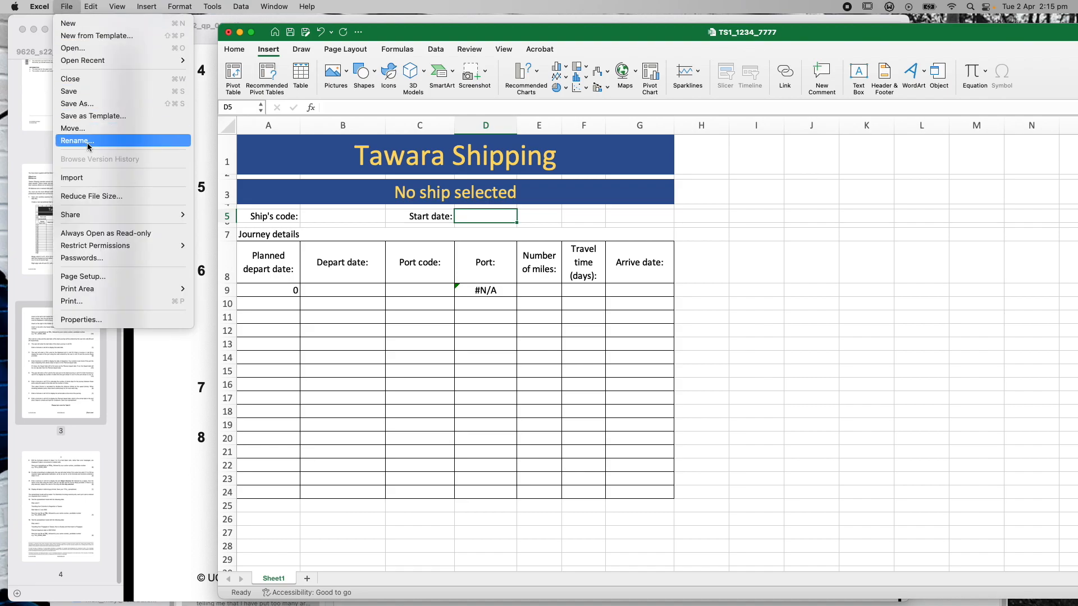
click(81, 92)
click(484, 290)
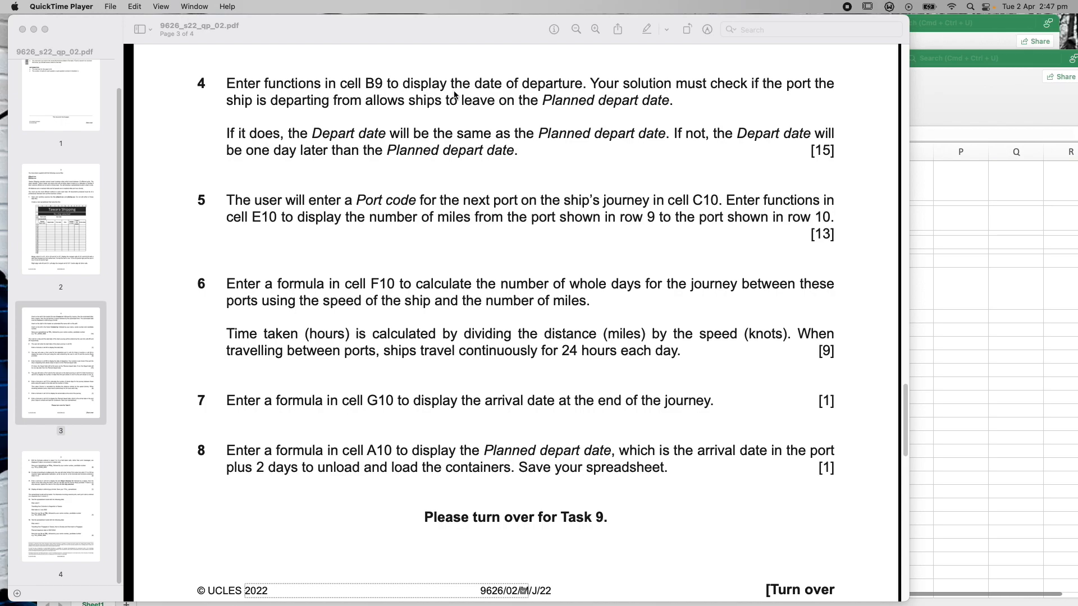
click(1017, 101)
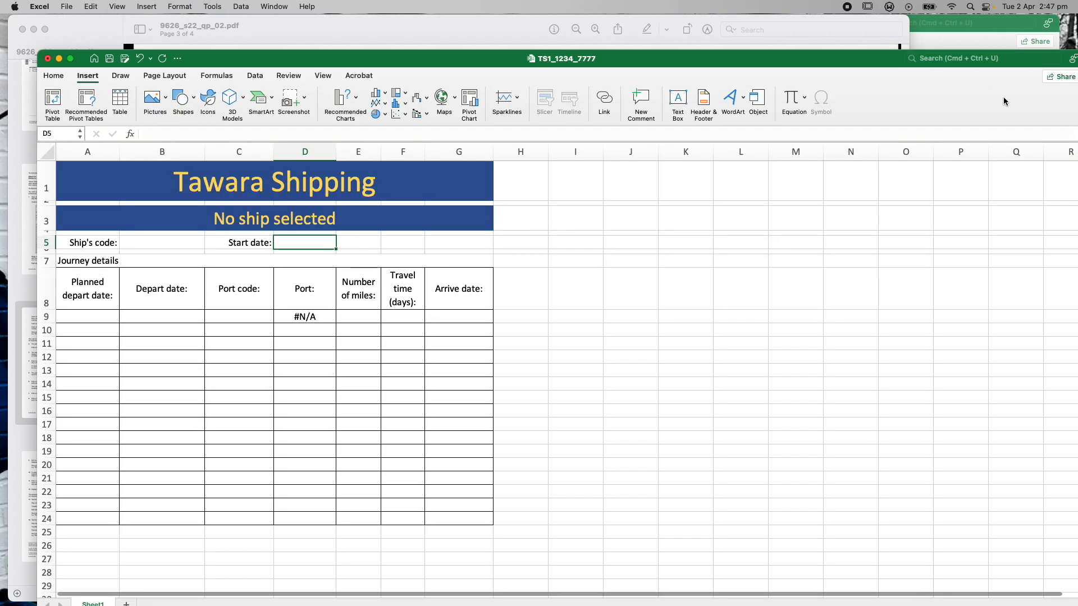
click(144, 316)
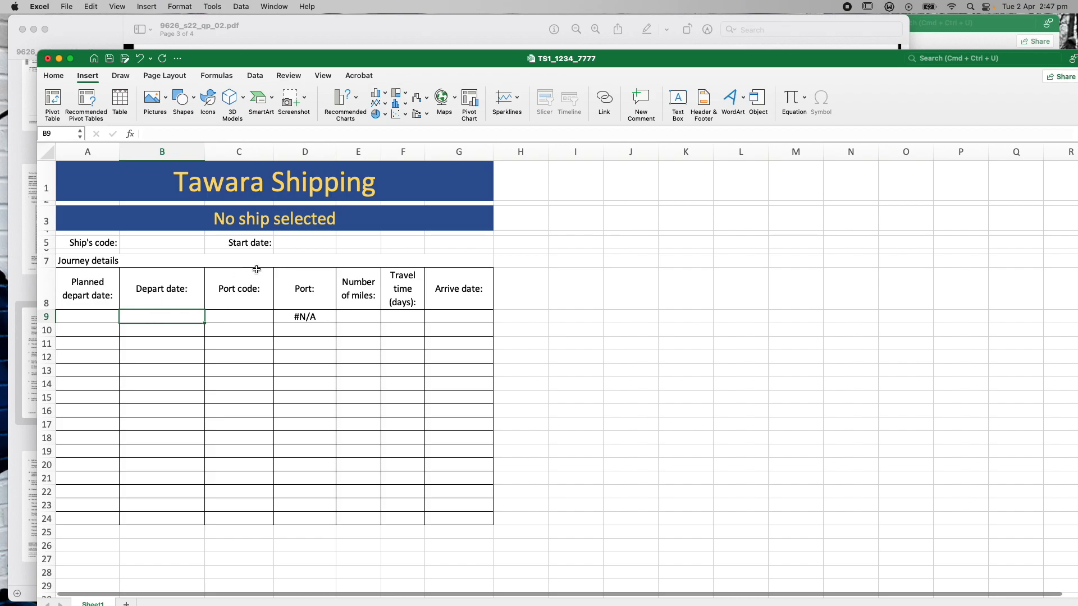
click(281, 244)
click(93, 313)
click(144, 311)
click(288, 244)
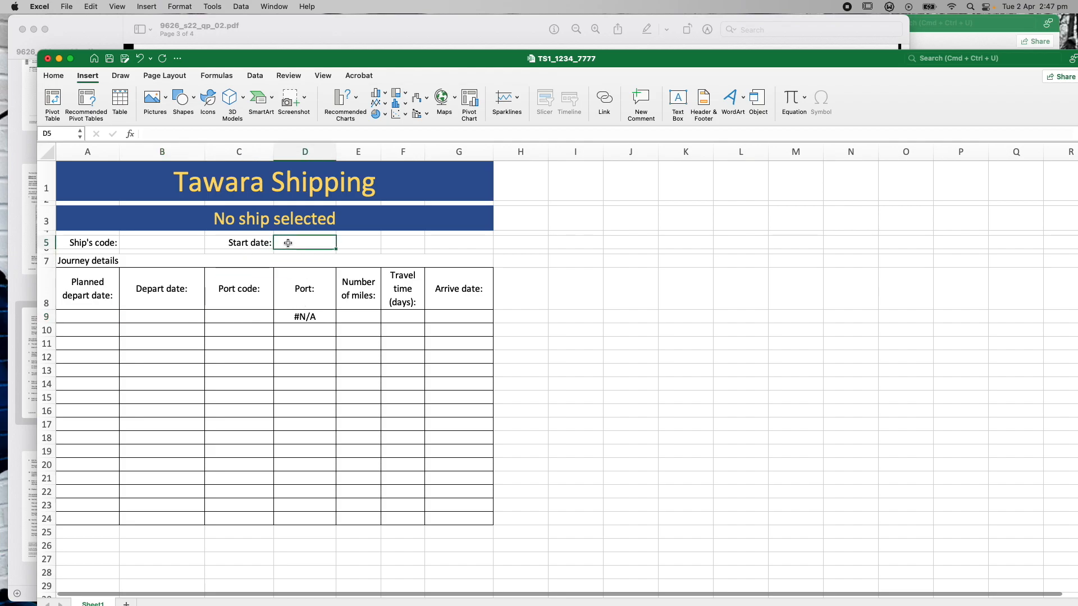
right_click(288, 243)
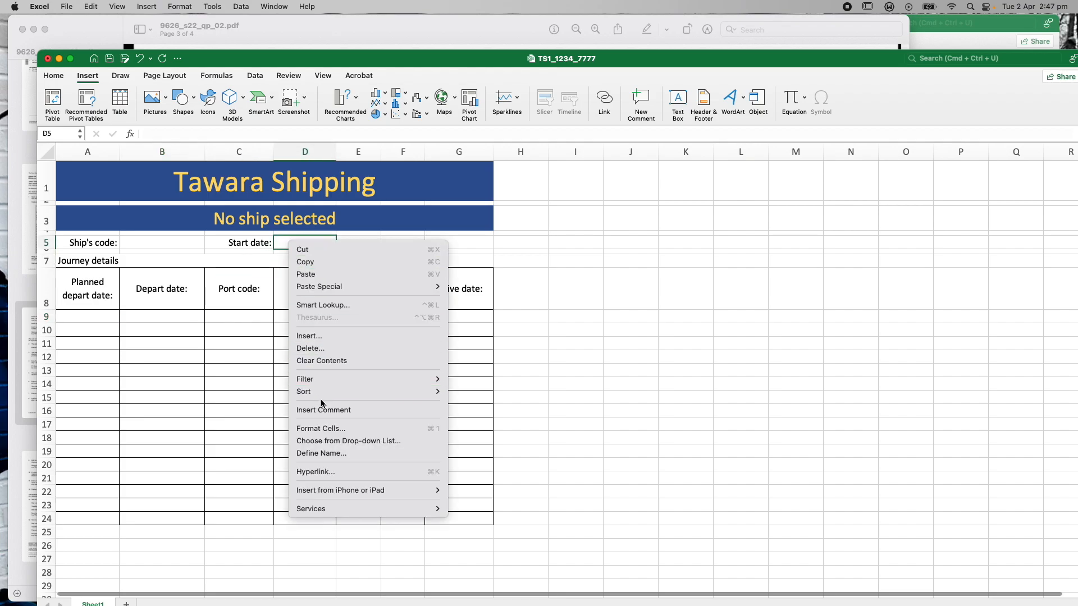
click(325, 430)
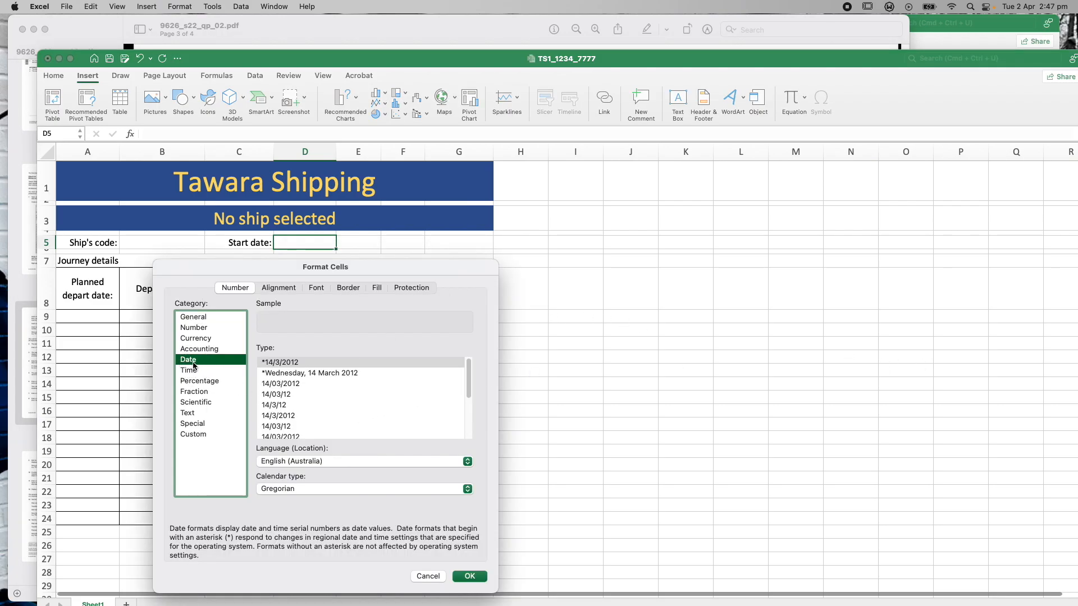
click(468, 576)
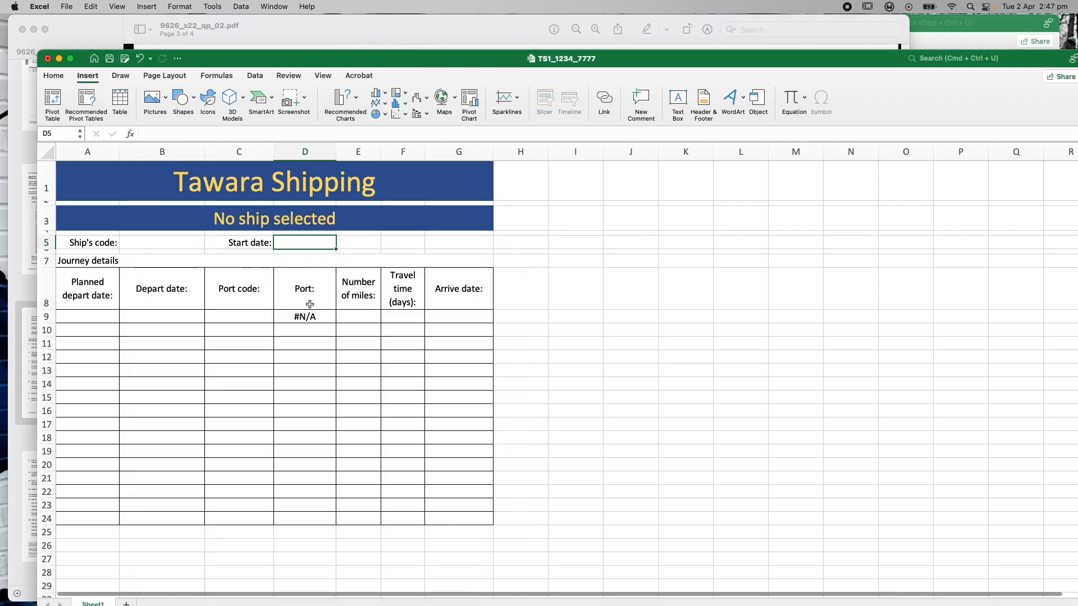
right_click(79, 315)
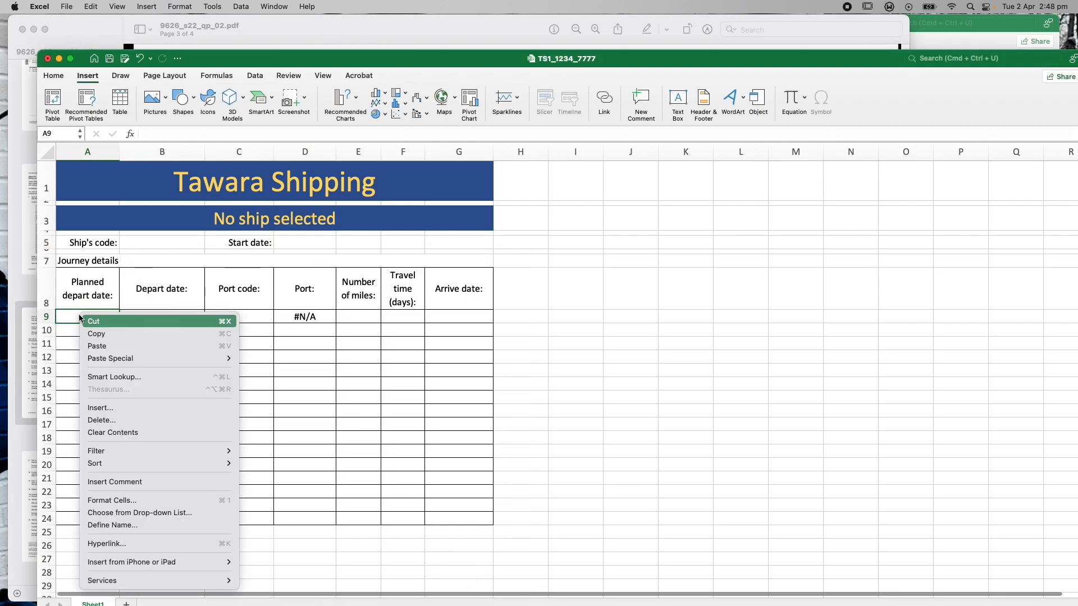
click(142, 500)
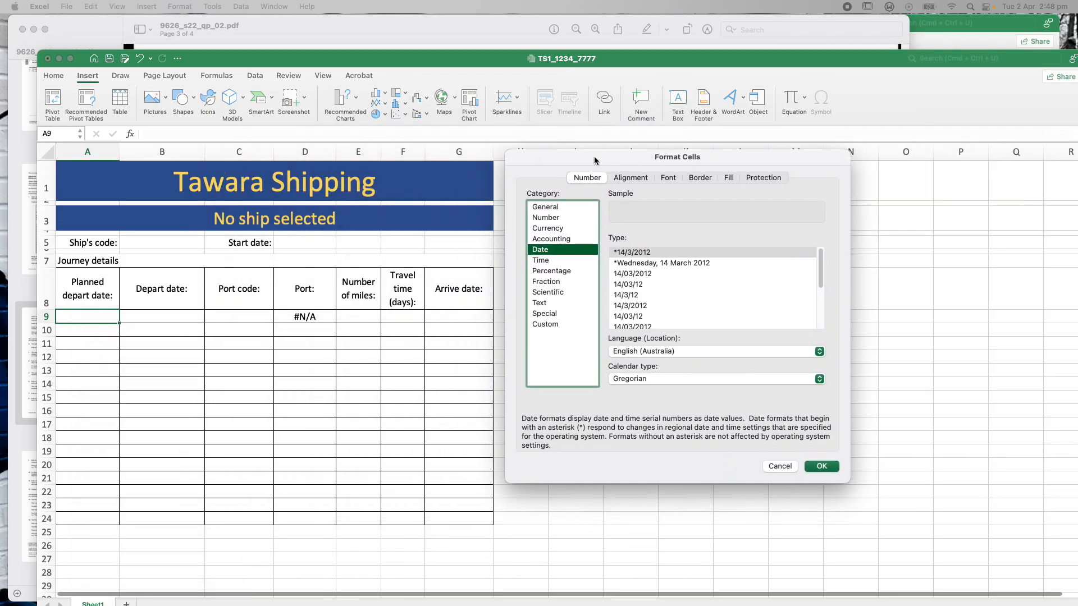
click(820, 467)
click(147, 316)
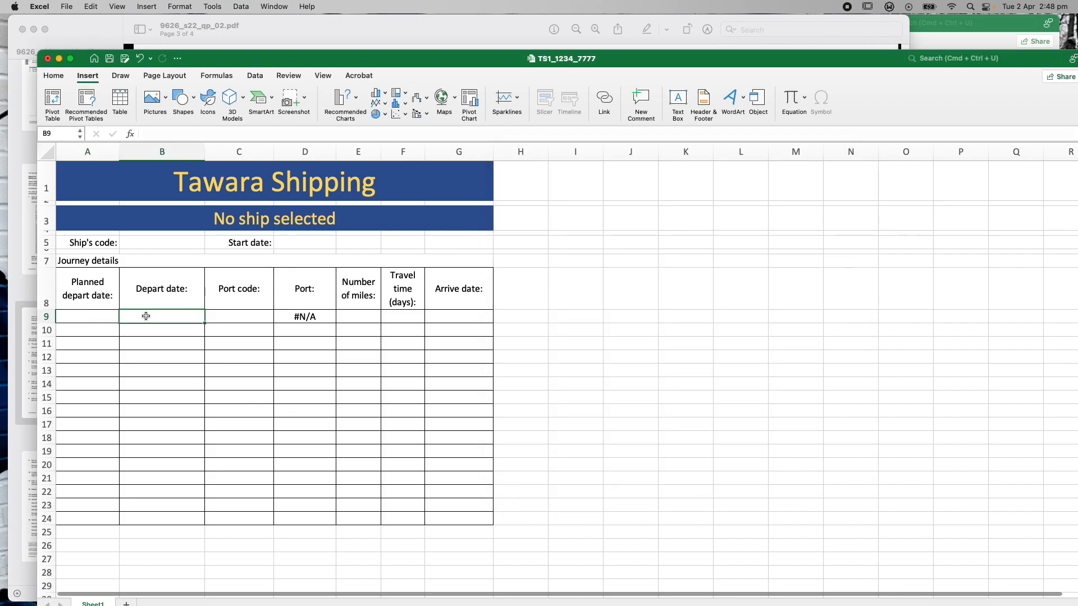
right_click(147, 316)
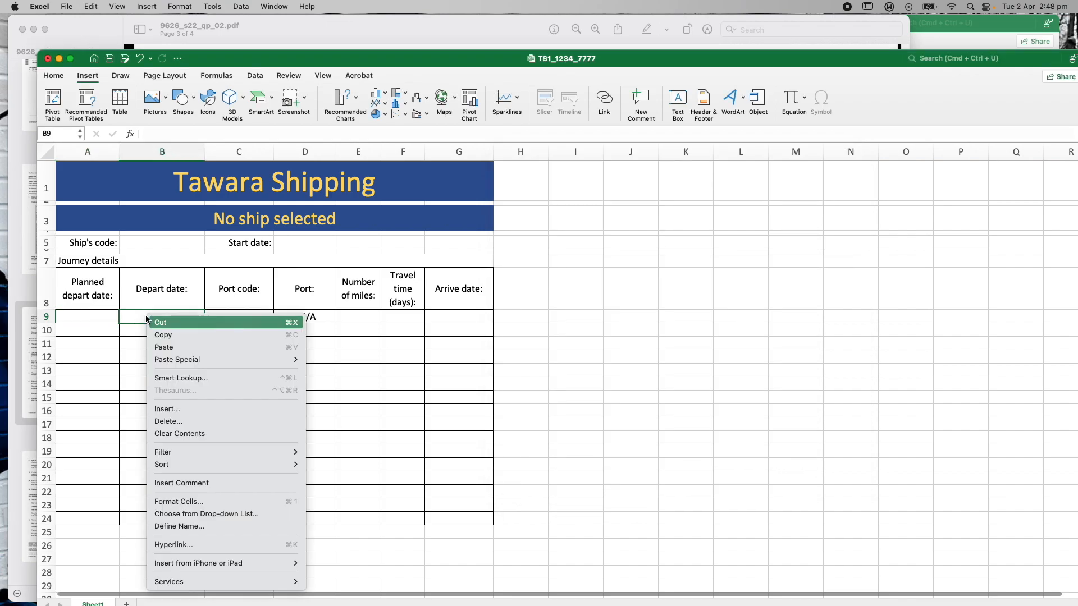
click(208, 501)
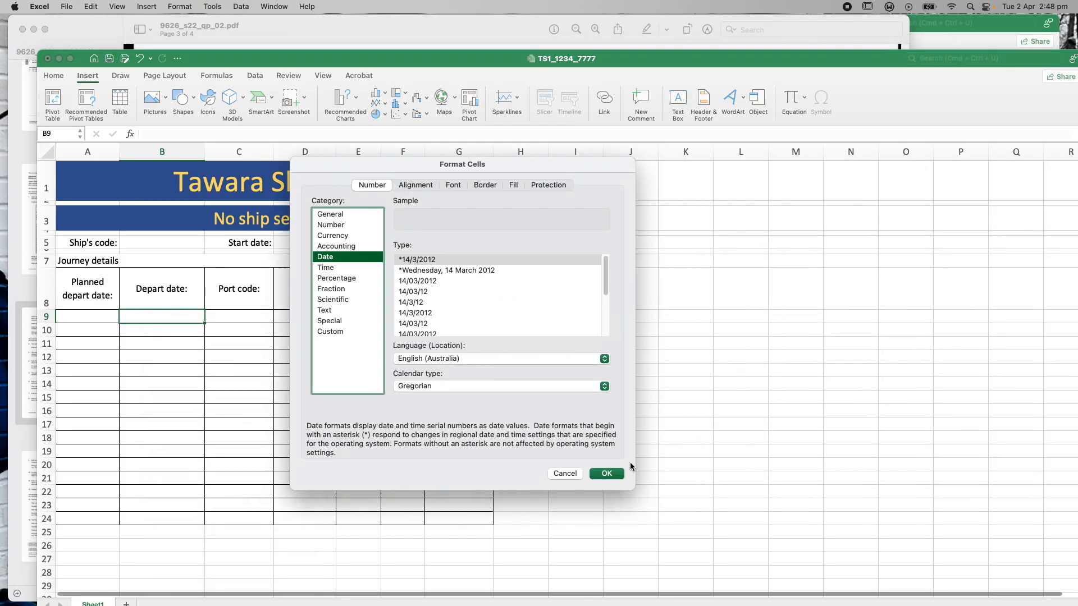
click(613, 474)
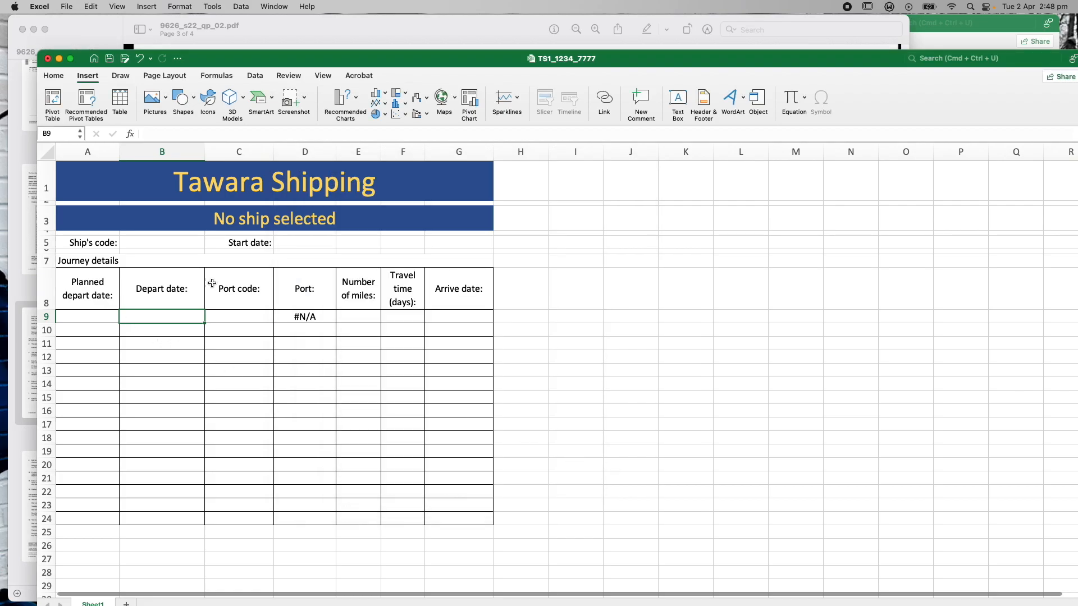
Inspect D5, B9, C9 and the D9 VLOOKUP formula, then bring the question paper forward
click(297, 241)
click(101, 317)
click(147, 317)
click(228, 316)
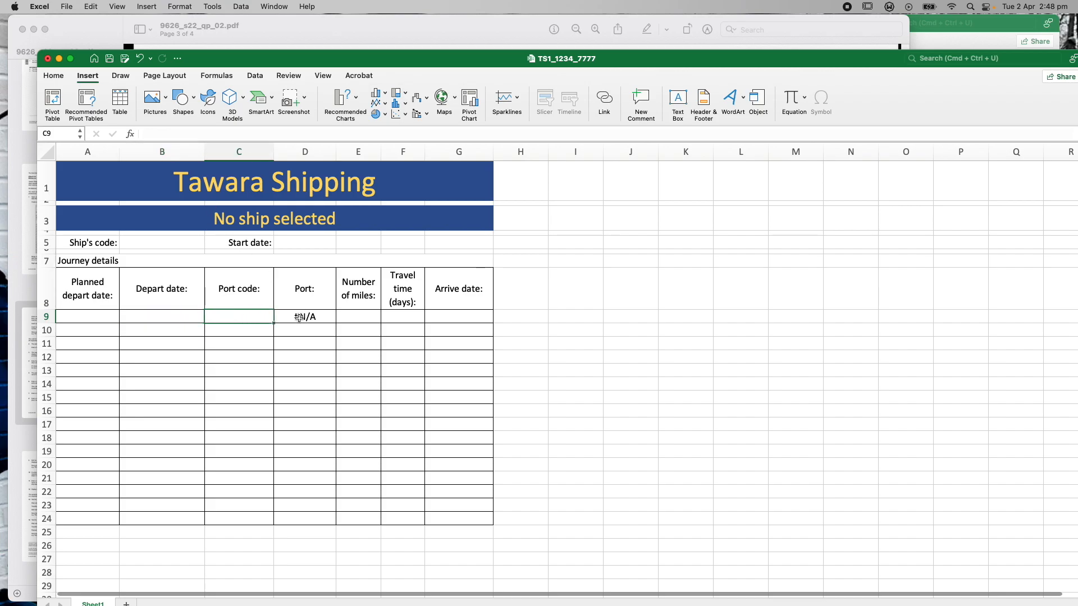
click(299, 318)
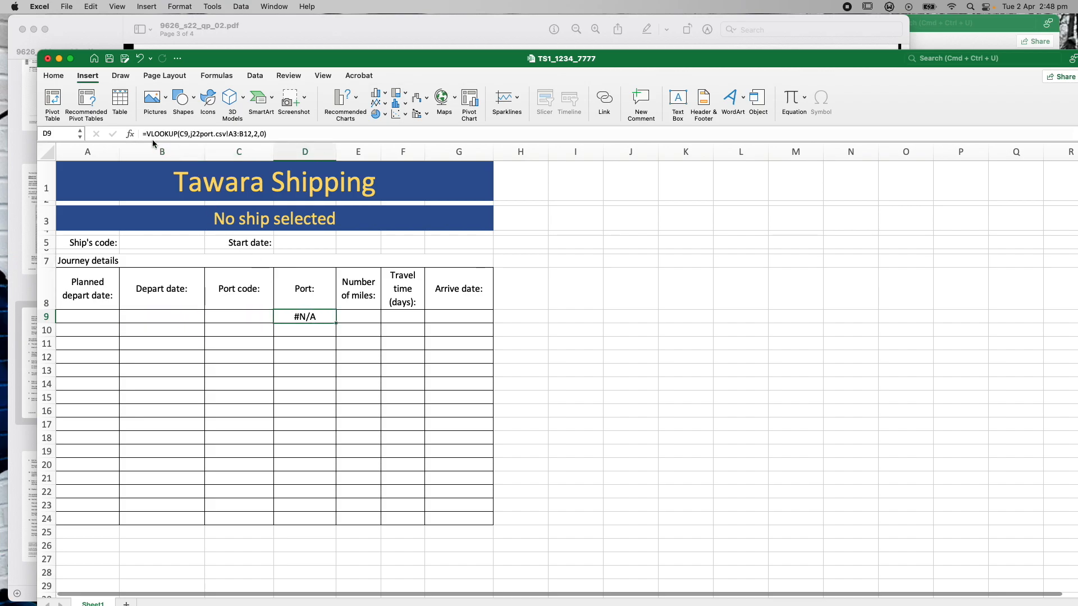
click(248, 317)
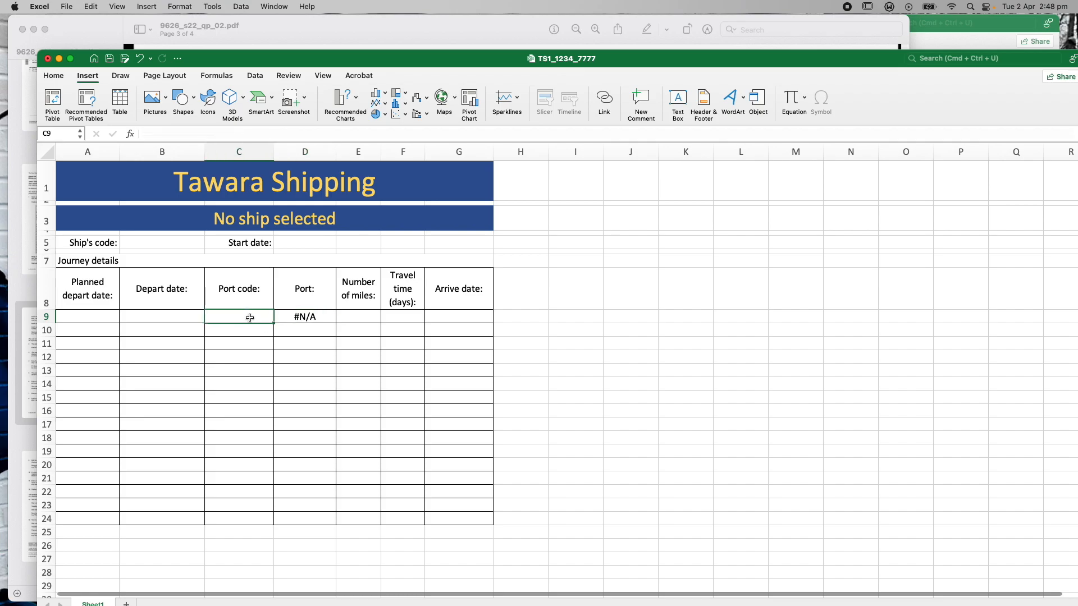
click(122, 28)
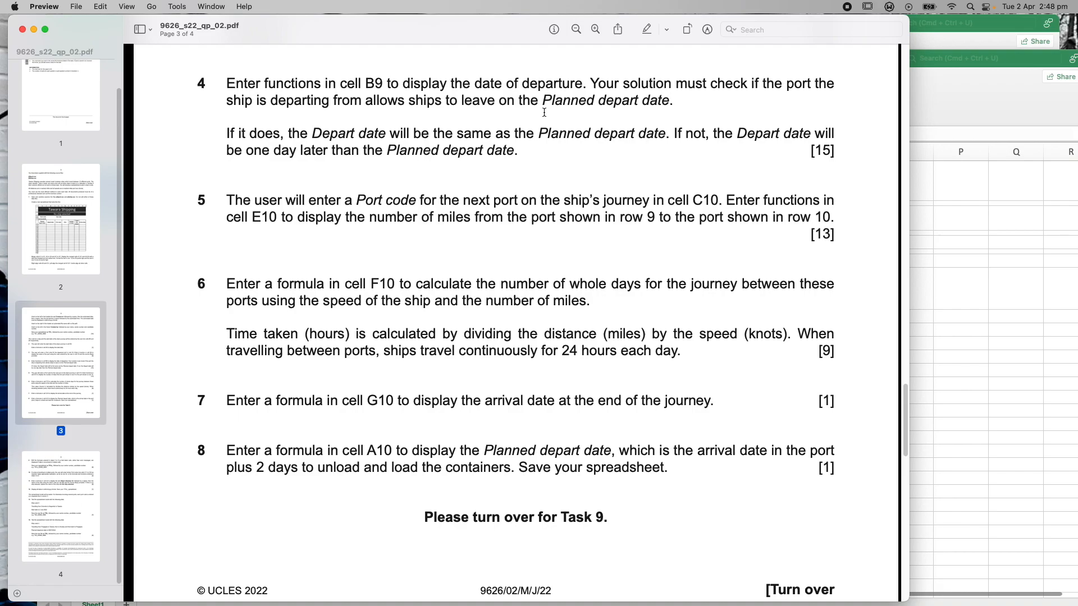
After reading task 4's B9 departure-date requirement, switch back to the Tawara Shipping workbook
click(945, 87)
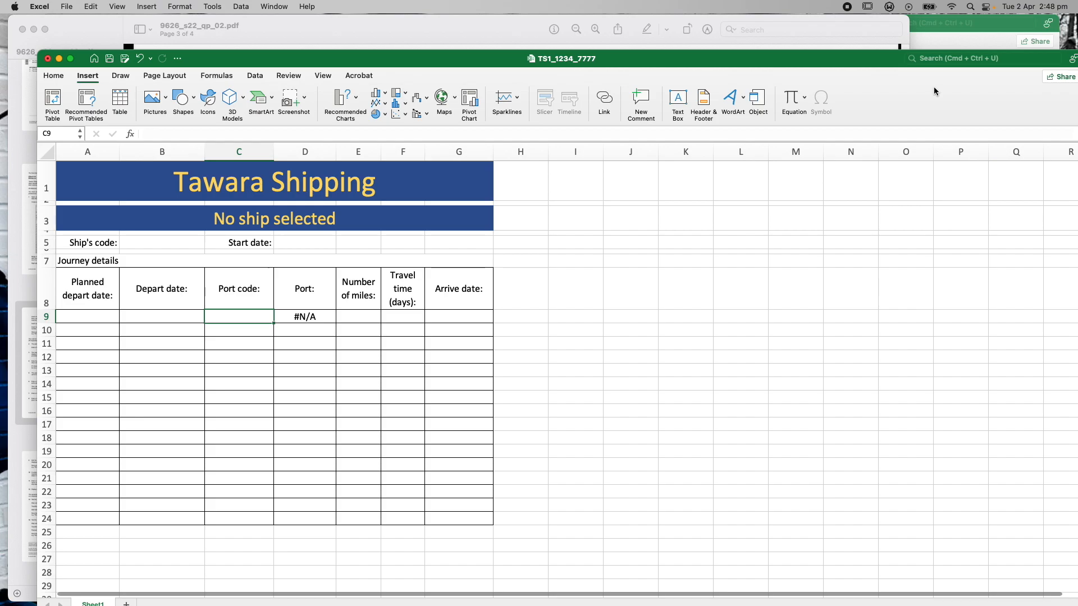
click(1002, 27)
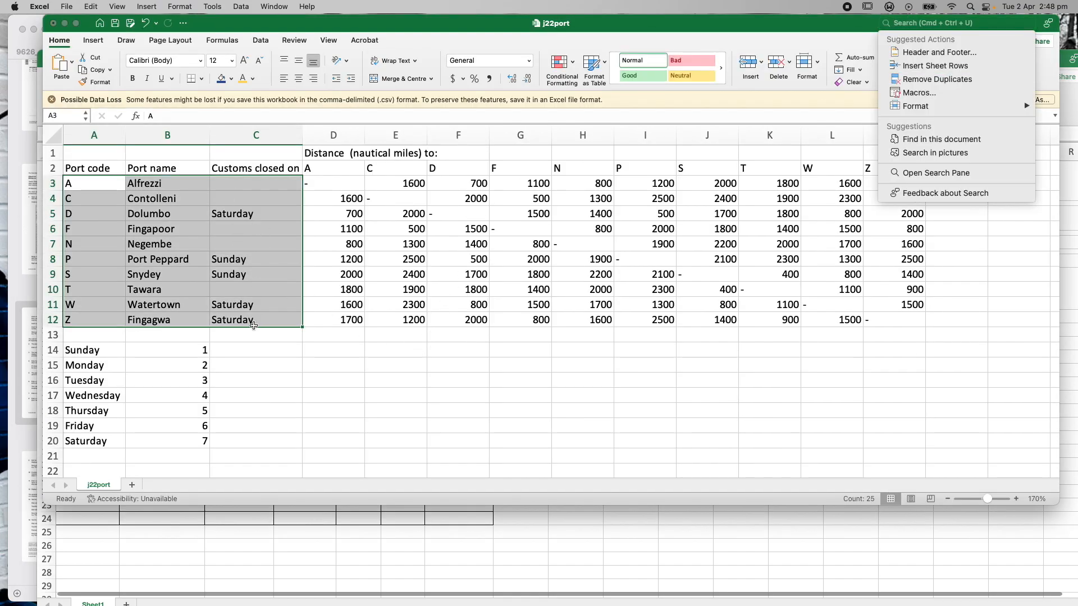
click(281, 361)
click(280, 168)
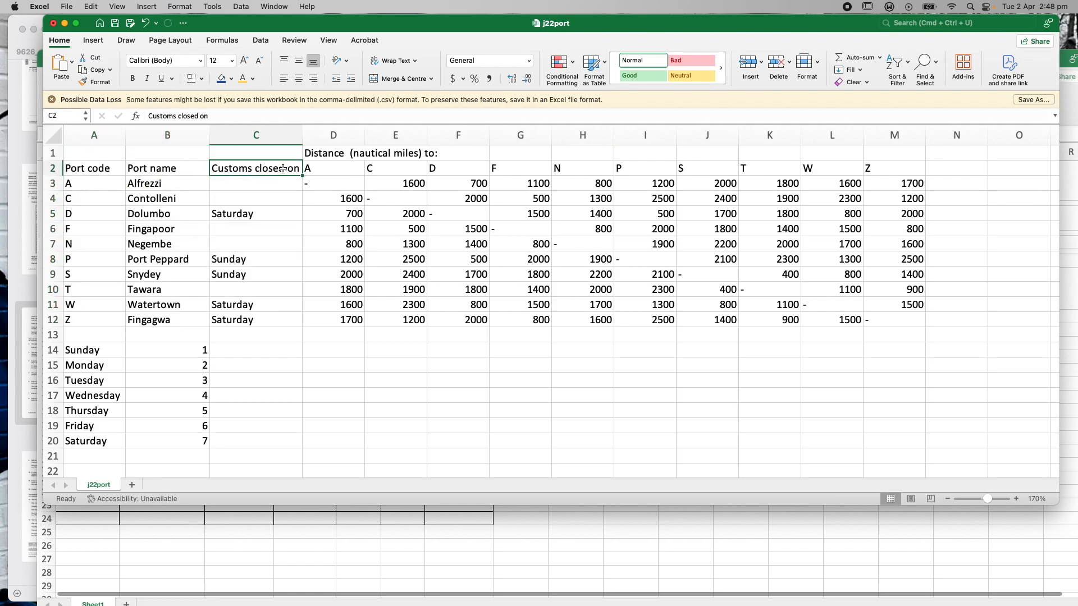
click(240, 213)
click(235, 260)
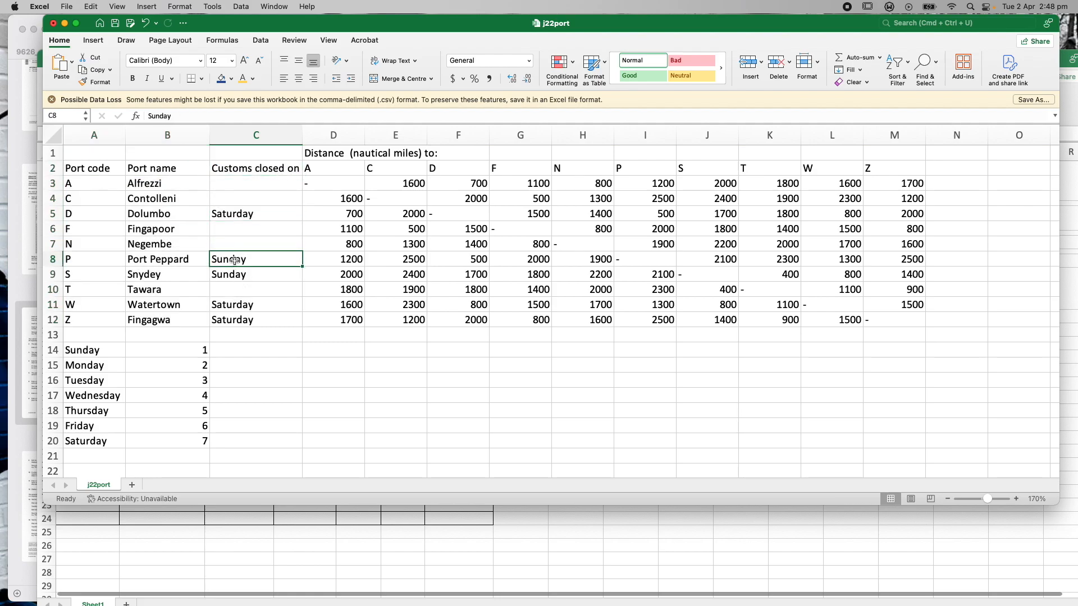
click(231, 213)
click(238, 261)
click(236, 213)
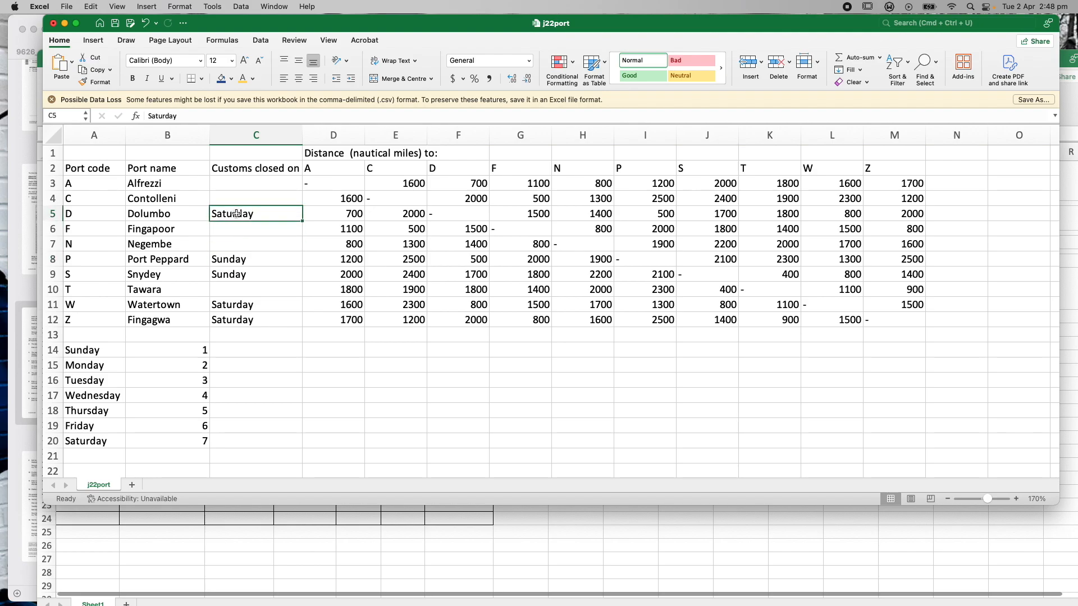
click(239, 263)
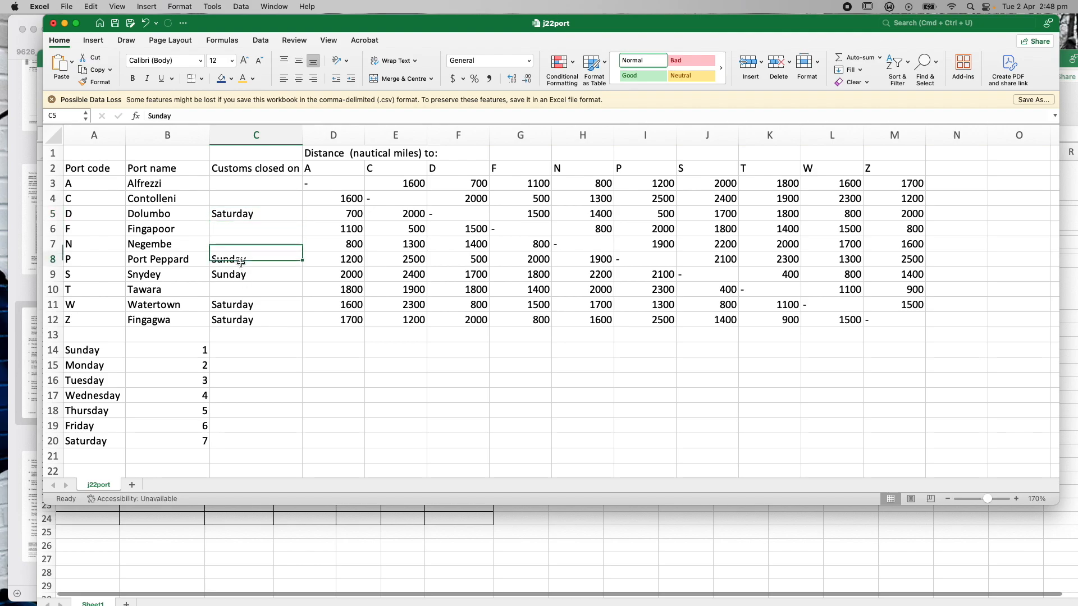
click(240, 275)
click(250, 307)
click(253, 324)
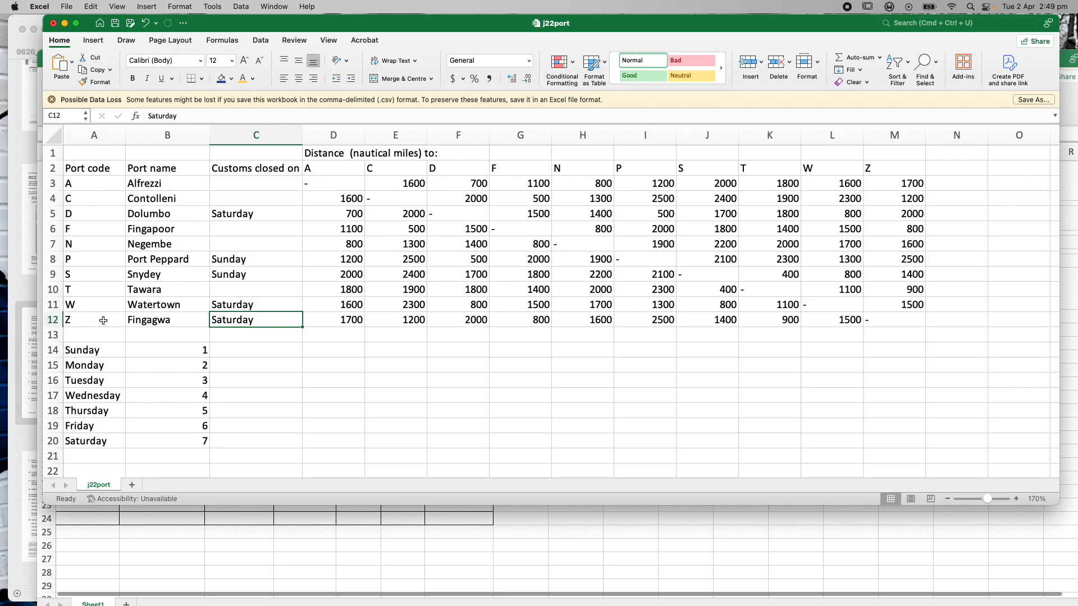
click(77, 261)
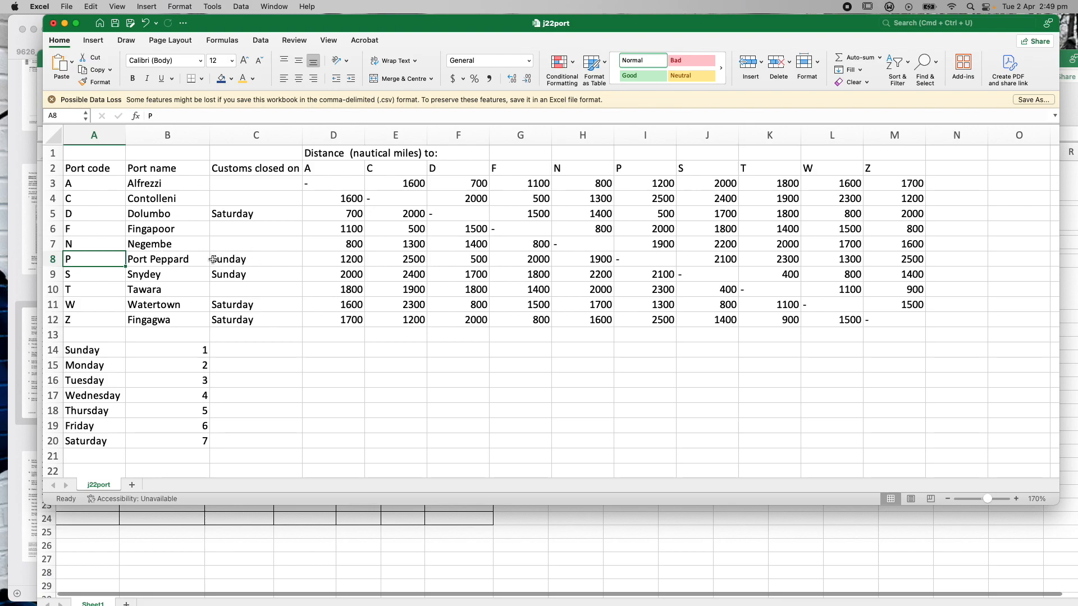
click(563, 517)
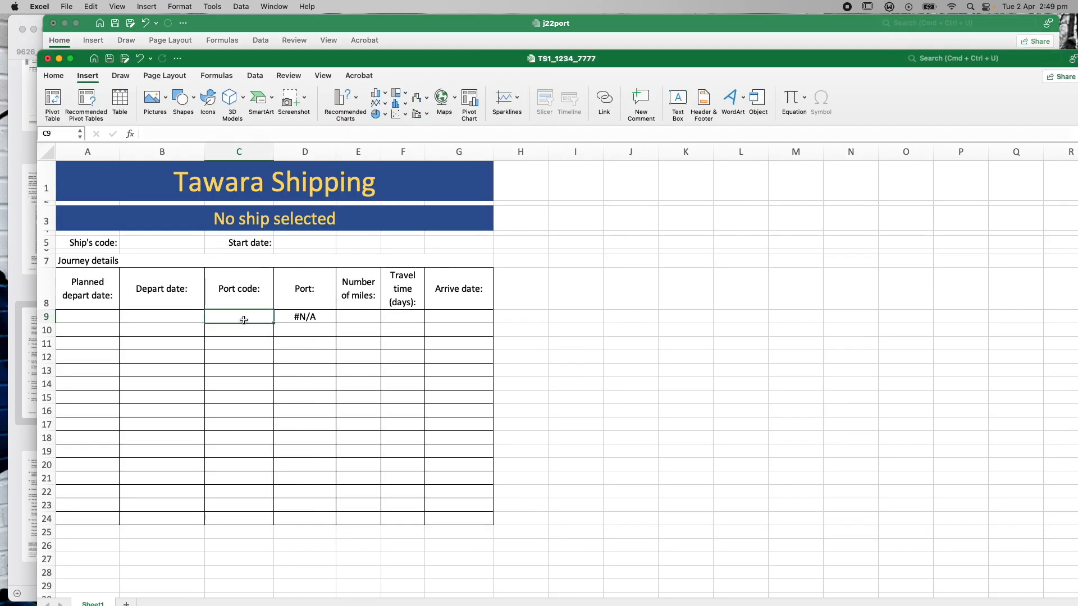
Enter port code P in C9 so D9 shows Port Peppard
text(P)
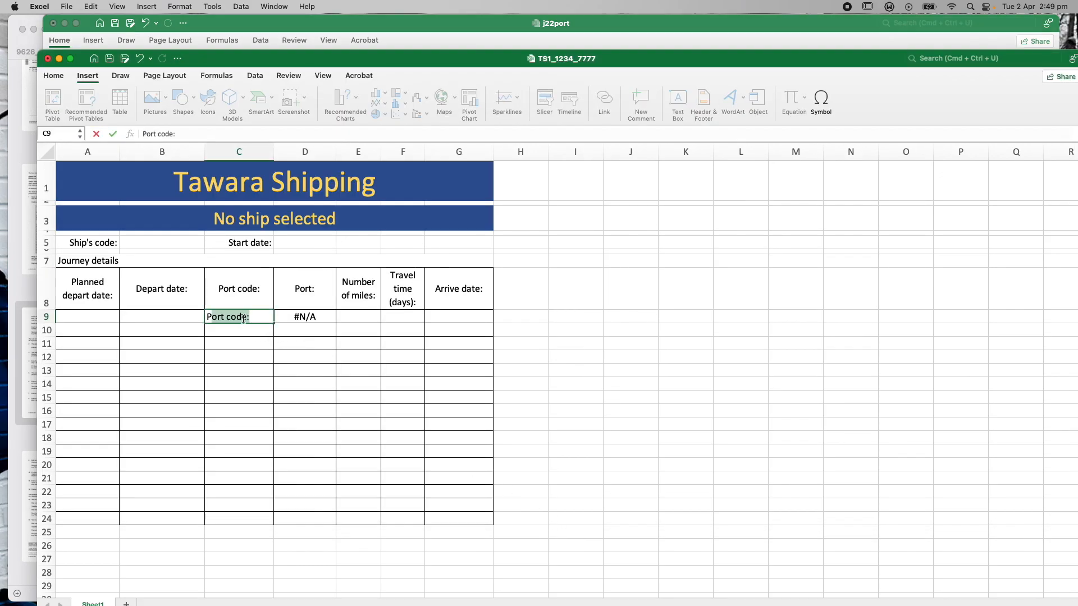
key(BackSpace)
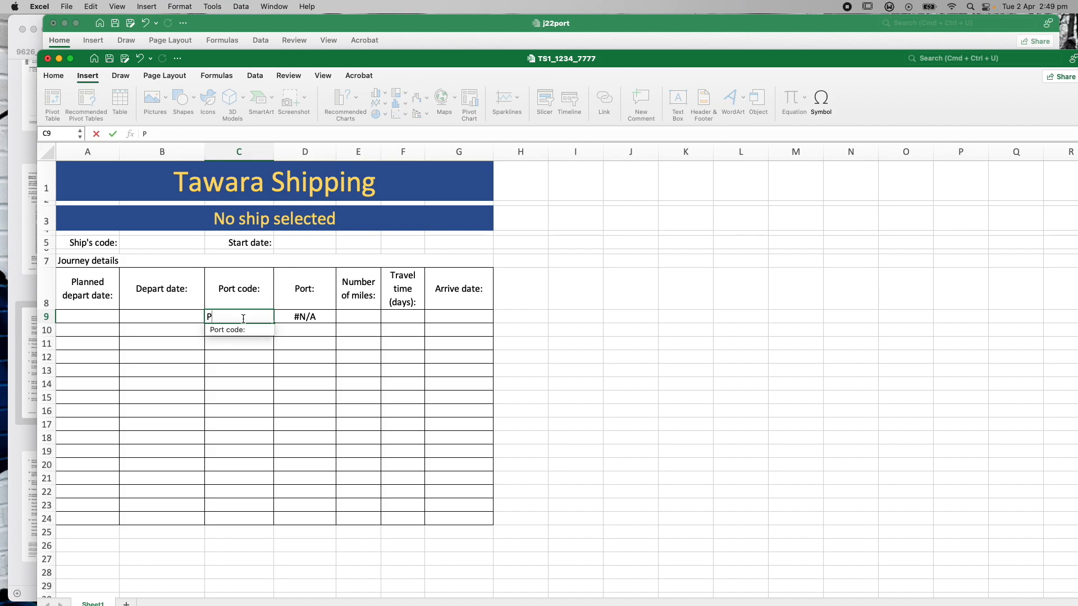
key(Return)
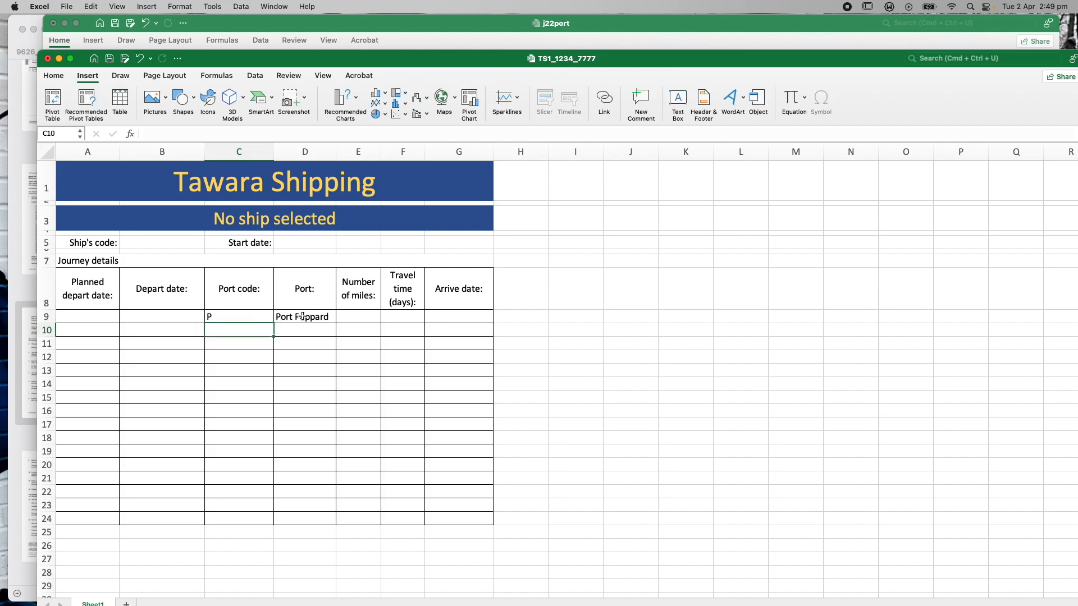
Enter start date 07/06/2024 in D5 and confirm it is stored as 7/6/2024
click(290, 244)
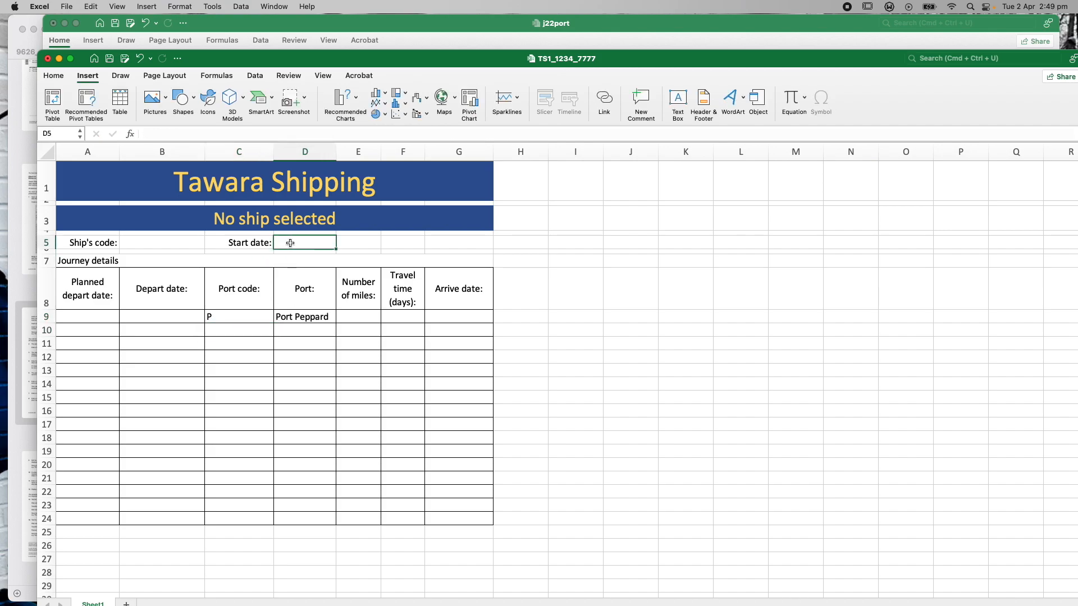
click(358, 18)
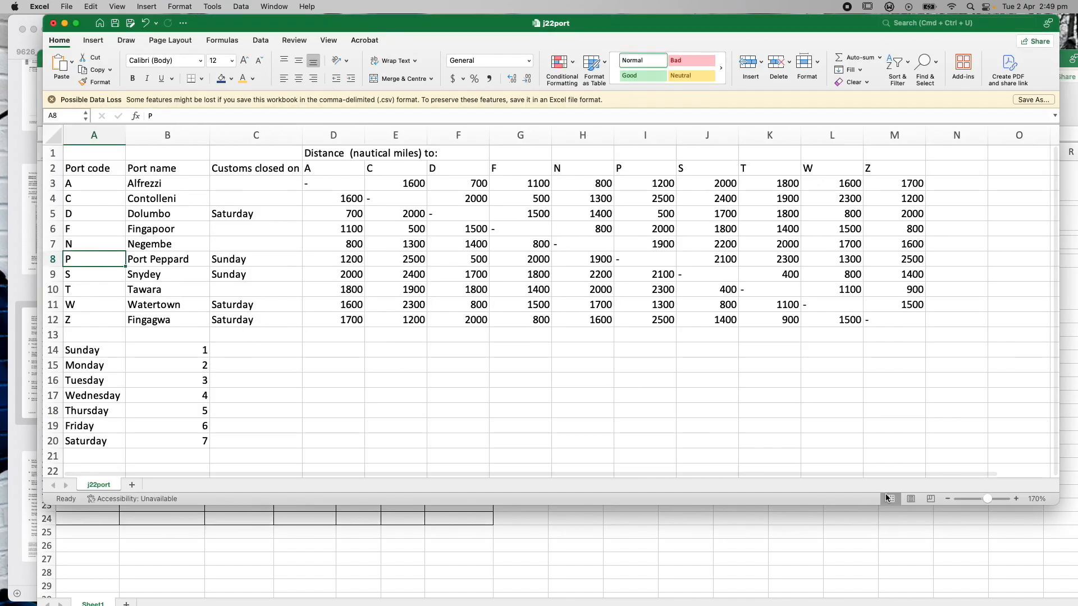
click(779, 511)
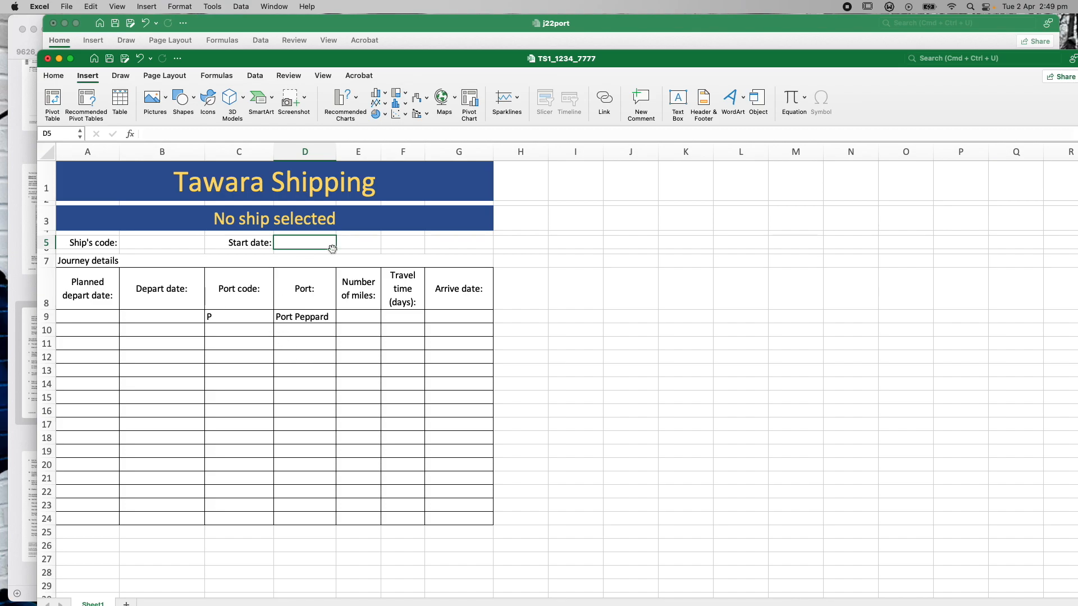
text(07)
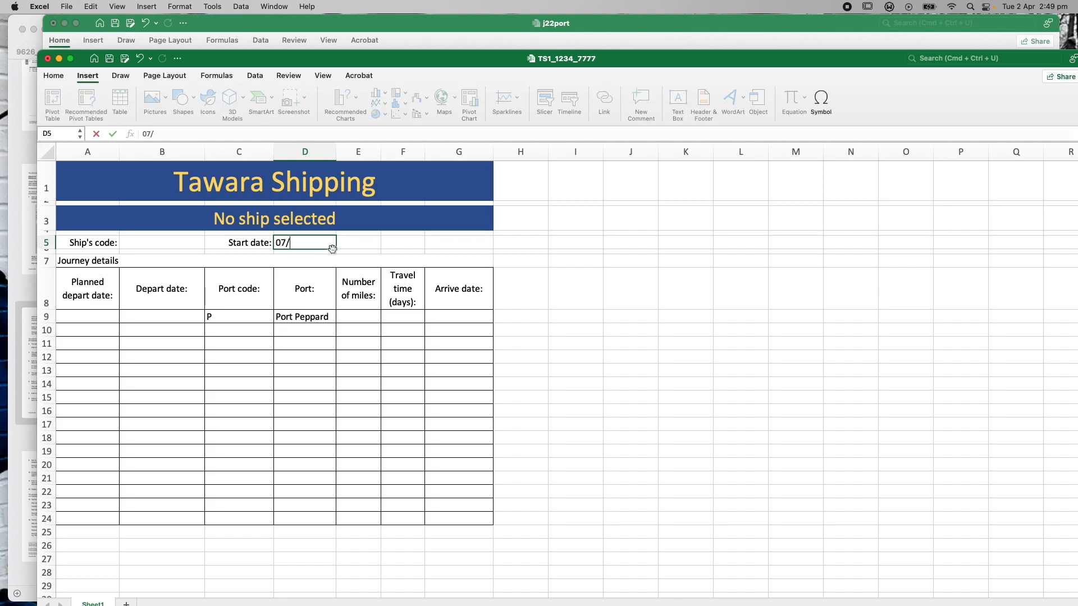
text(/06/2024)
key(Return)
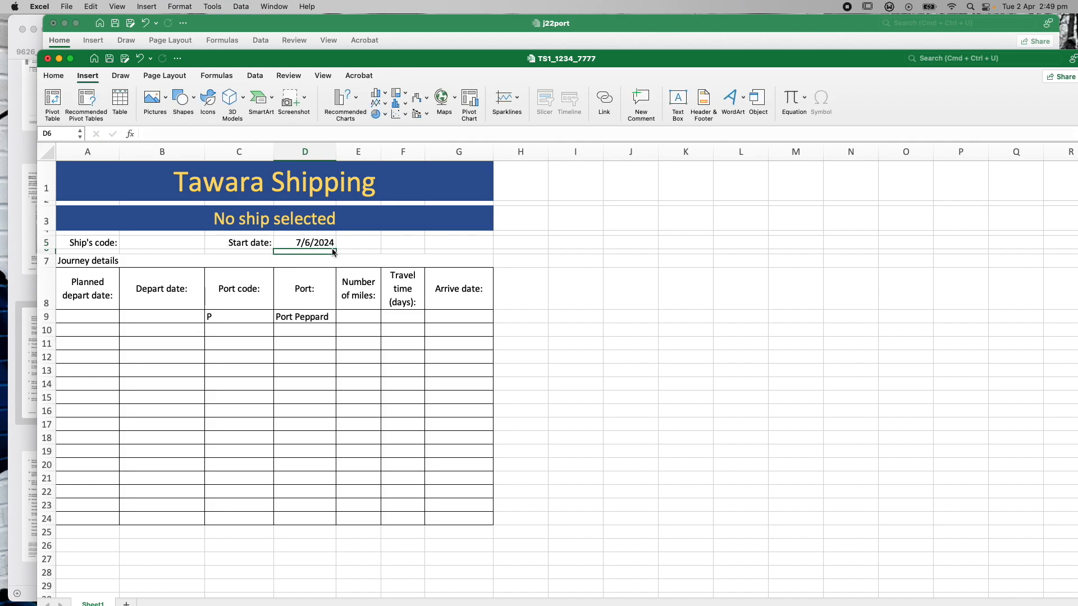
key(Up)
key(Down)
key(Up)
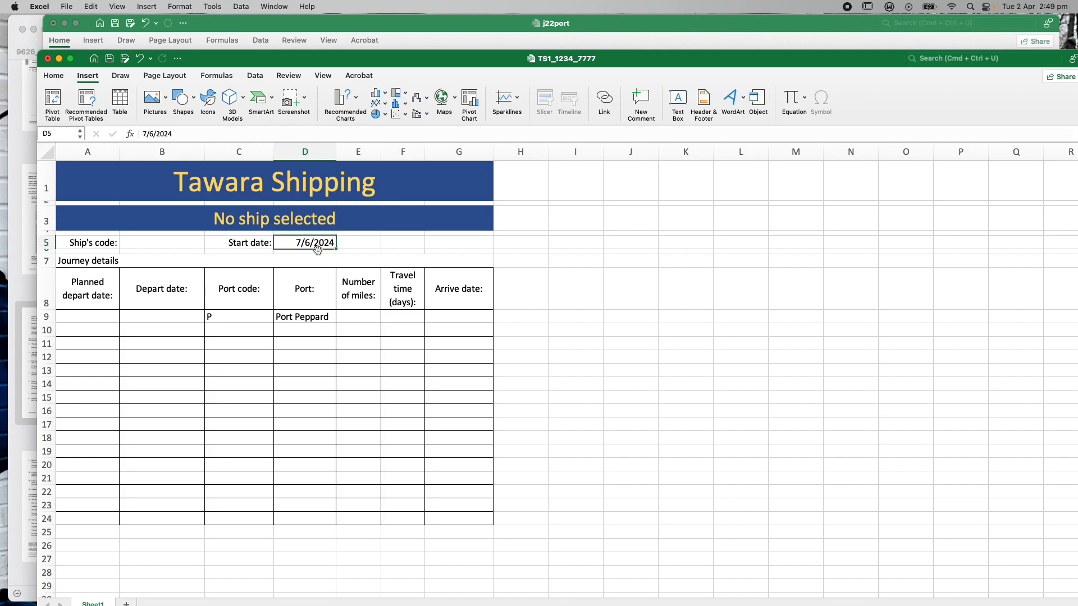
click(107, 316)
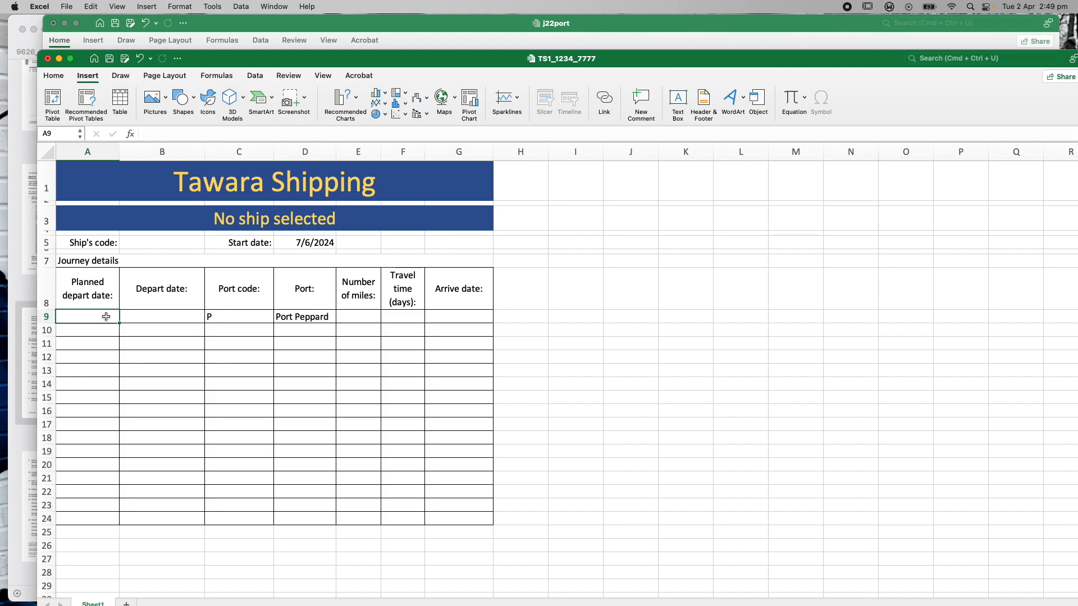
Link A9 to the start date with =D5 so it shows 7/6/2024
click(303, 246)
click(104, 315)
text(=)
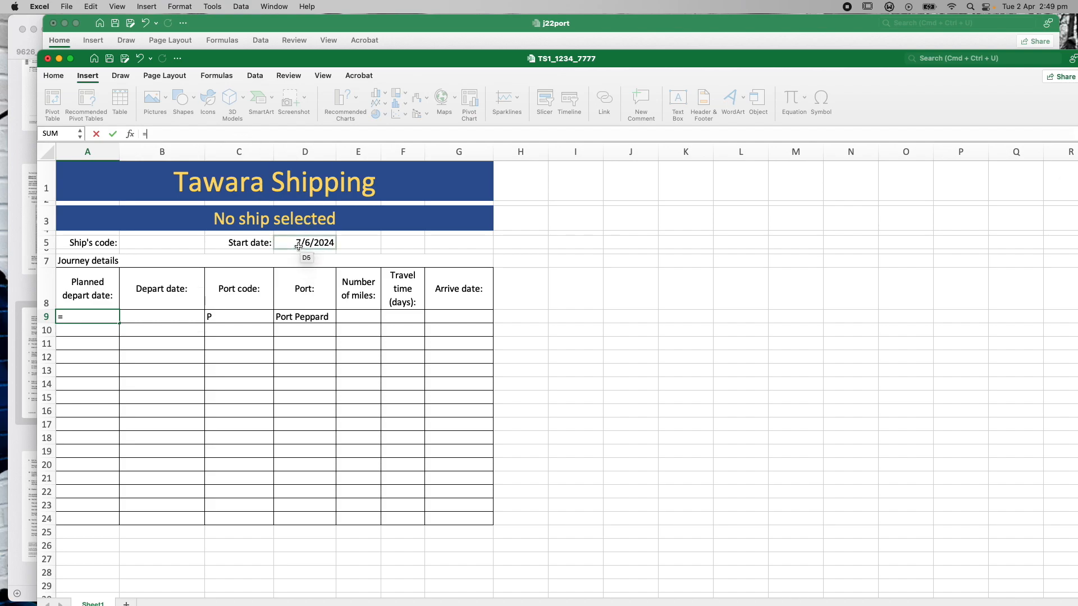
click(297, 245)
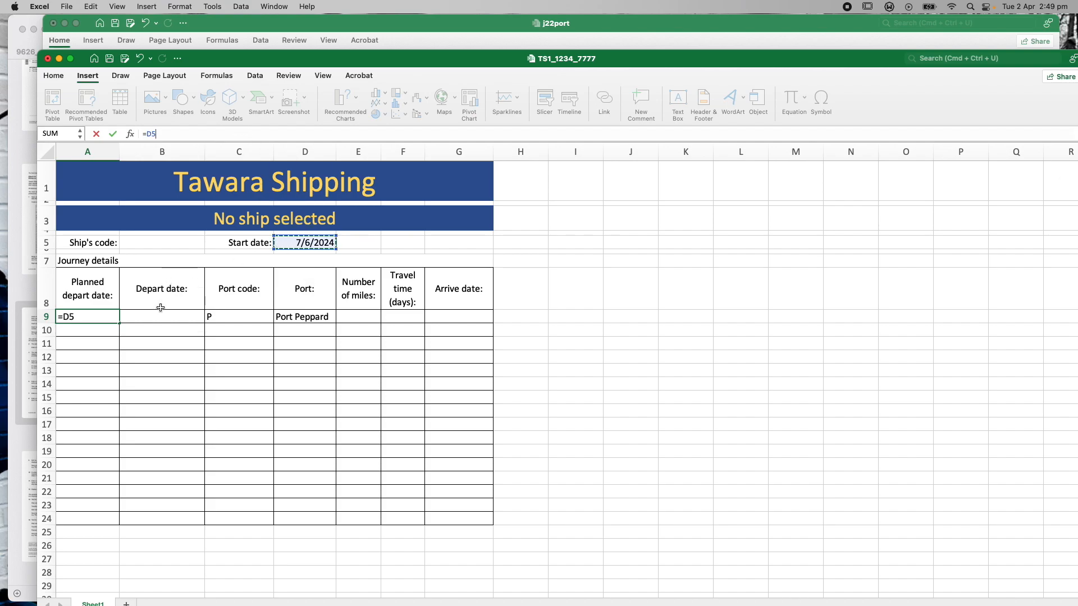
key(Return)
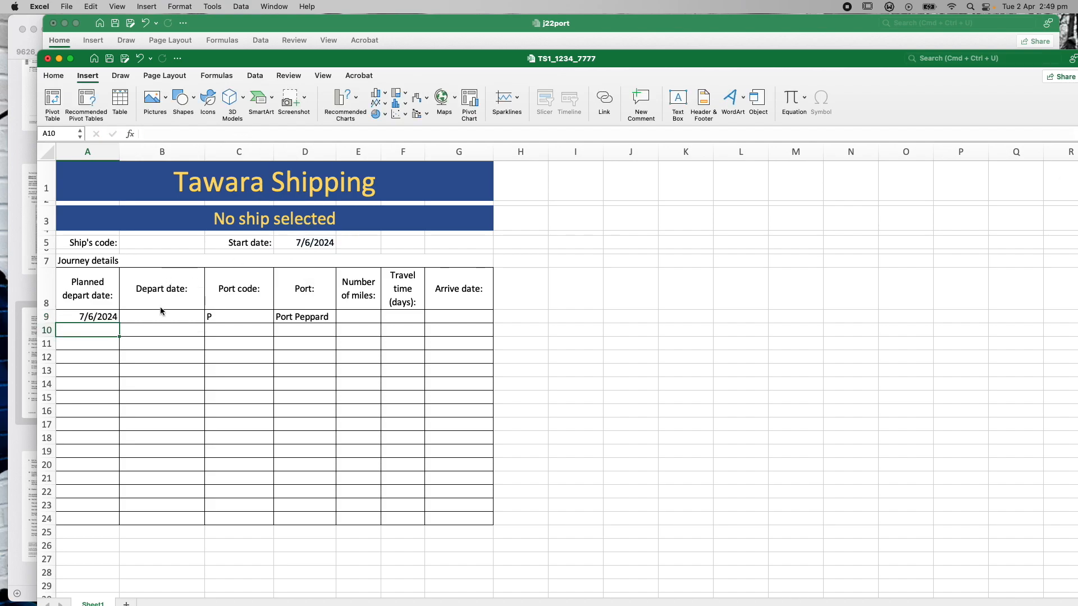
Compare A9 with D5, review the port code C9 and lookup formula D9, and select B9
click(303, 243)
click(94, 318)
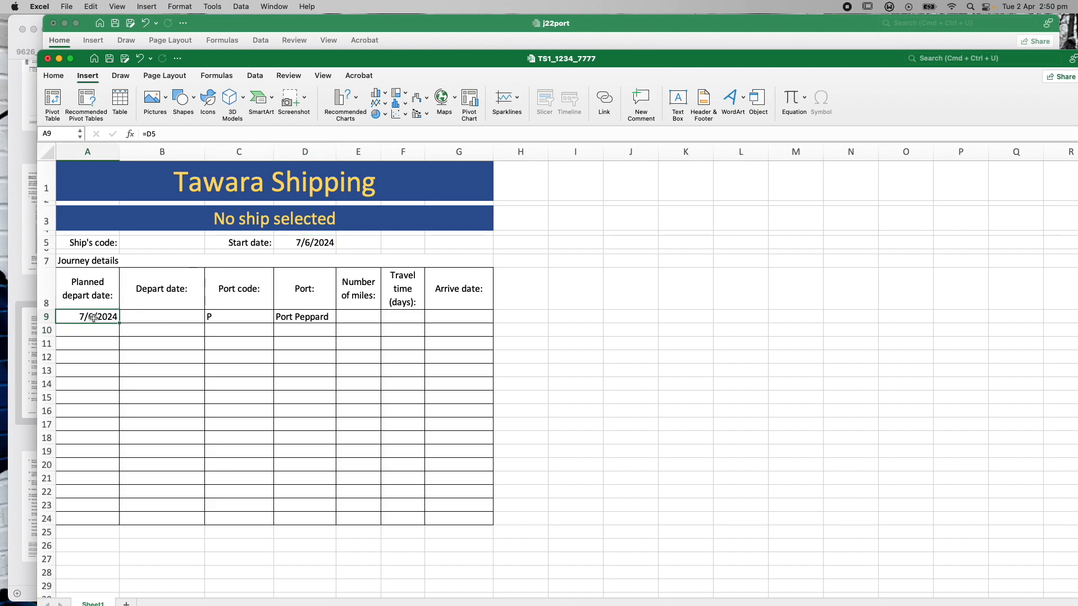
click(298, 245)
click(85, 318)
click(240, 317)
click(305, 318)
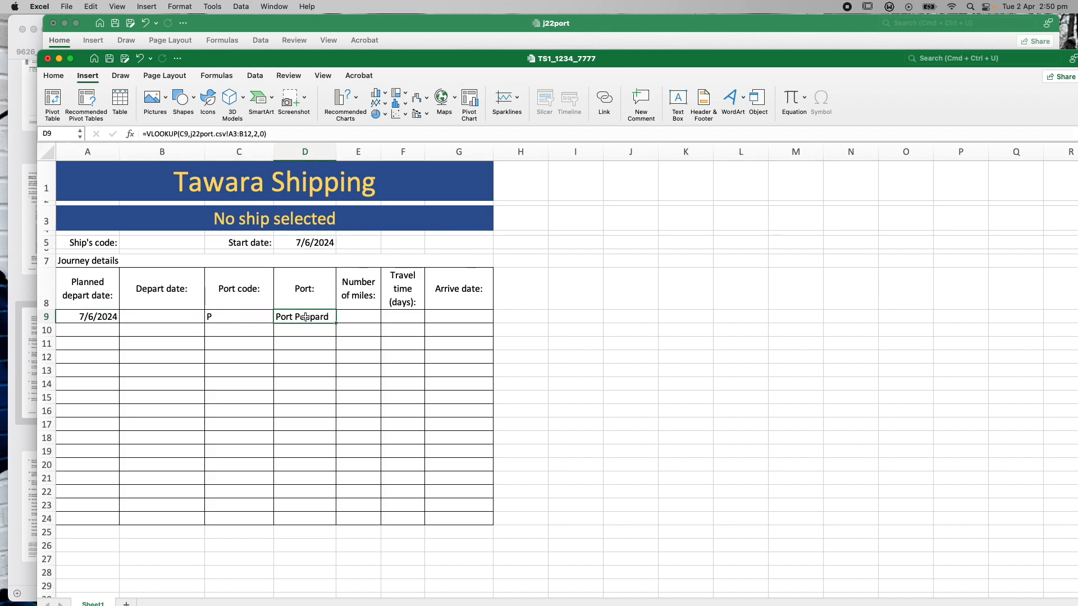
click(170, 318)
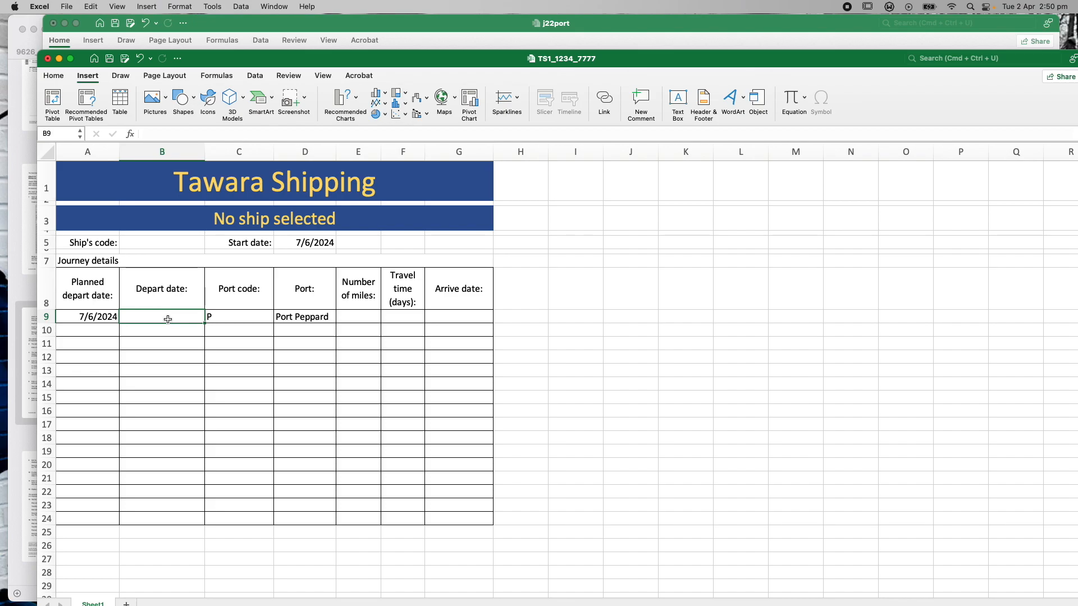
drag(216, 60, 226, 84)
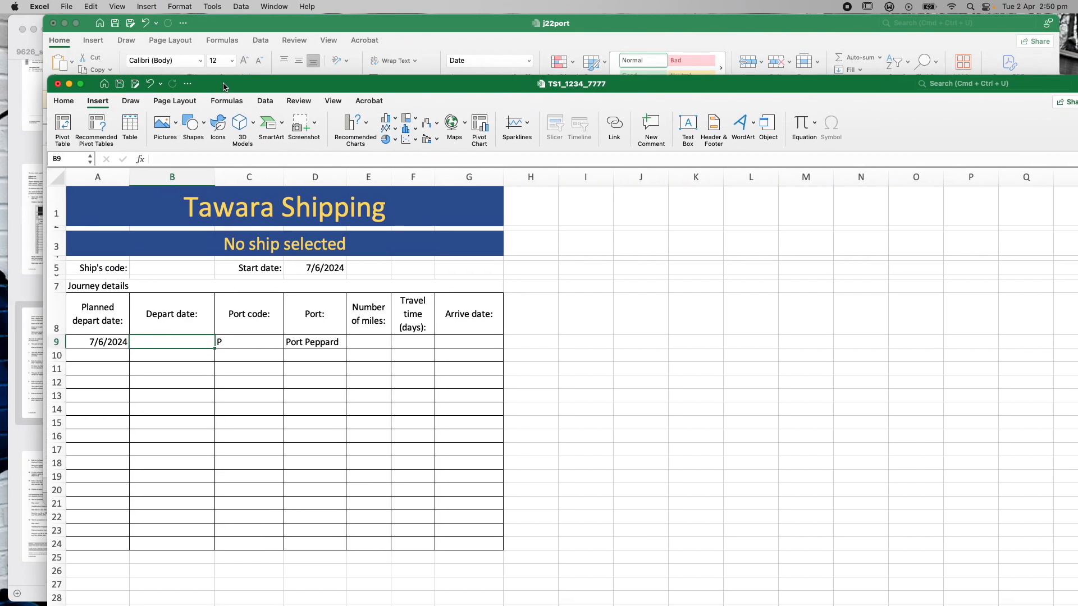
click(272, 26)
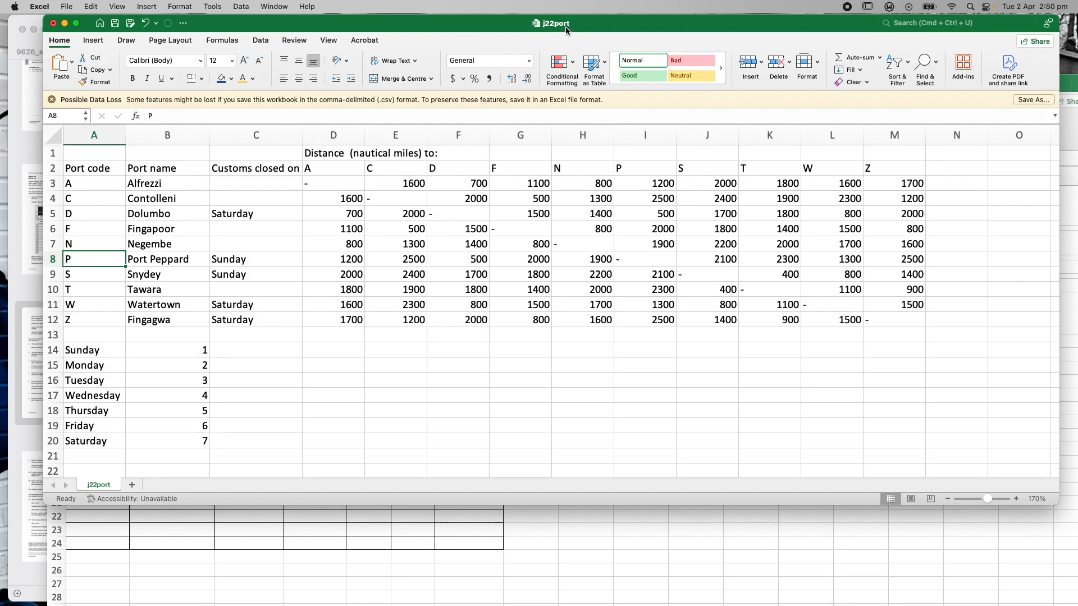
drag(73, 184, 231, 319)
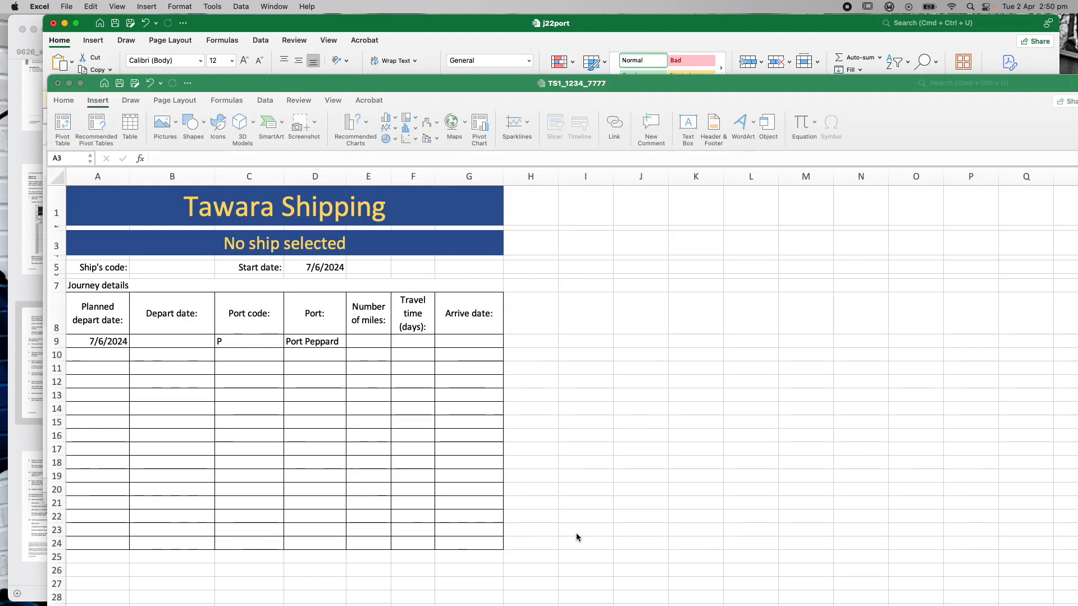
click(577, 534)
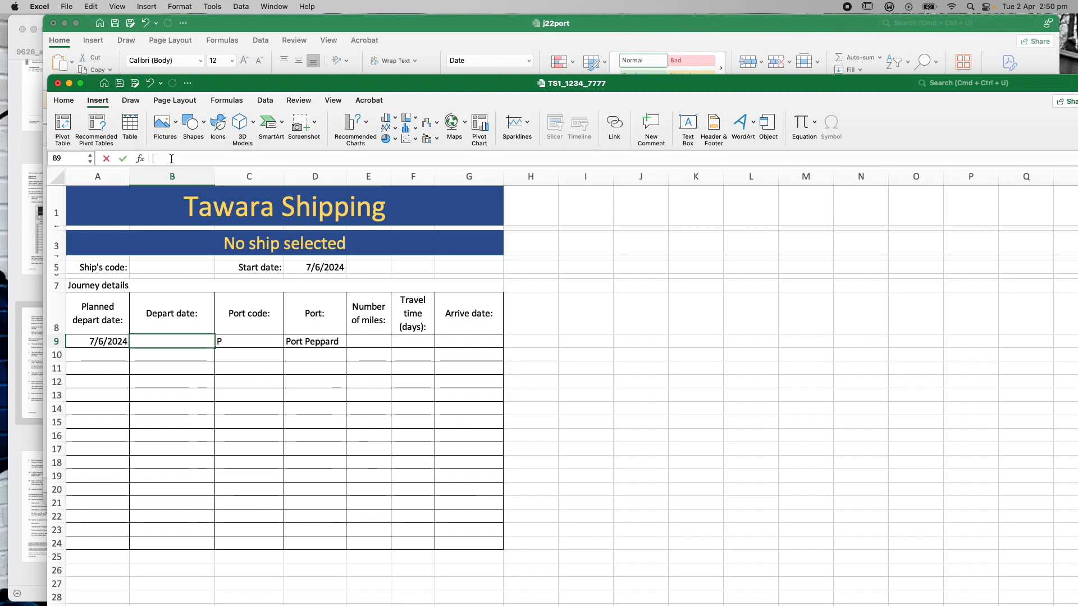
Start =VLOOKUP( in B9 from the autocomplete list and open its Formula Builder
text(=V)
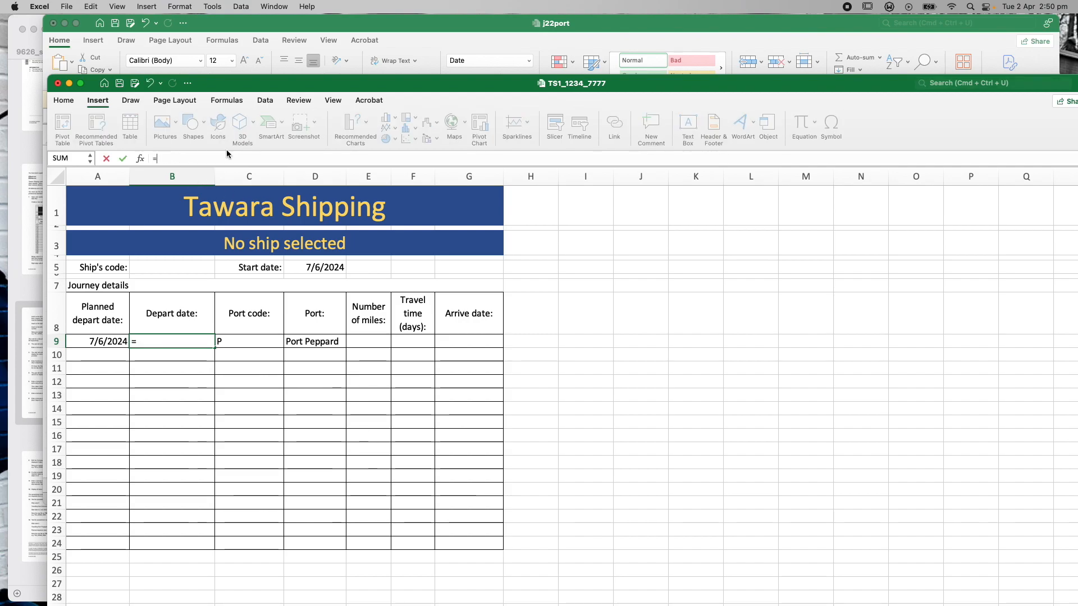
text(l)
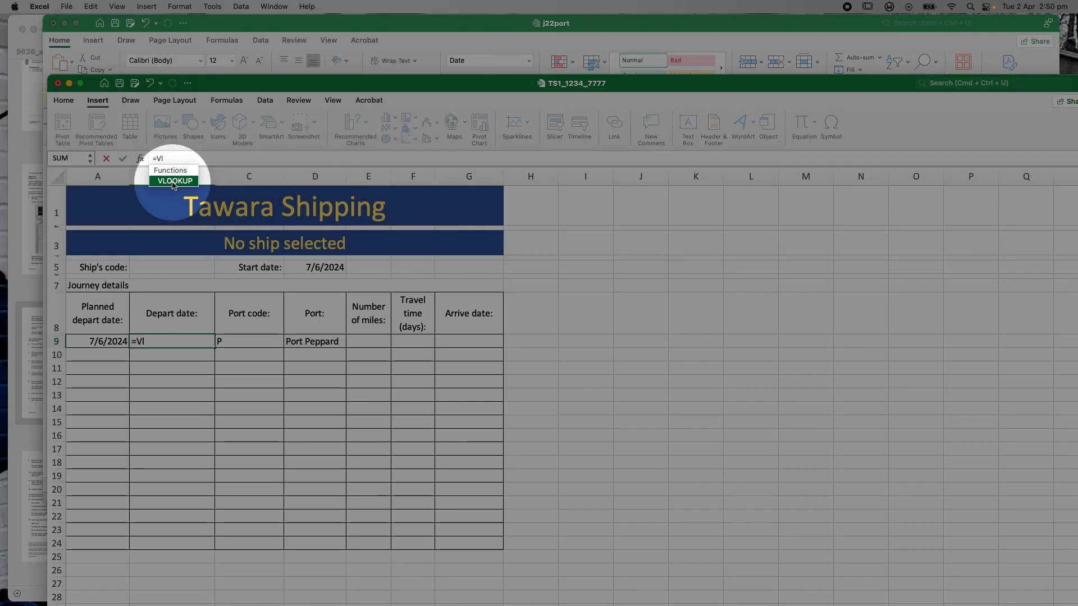
double_click(174, 182)
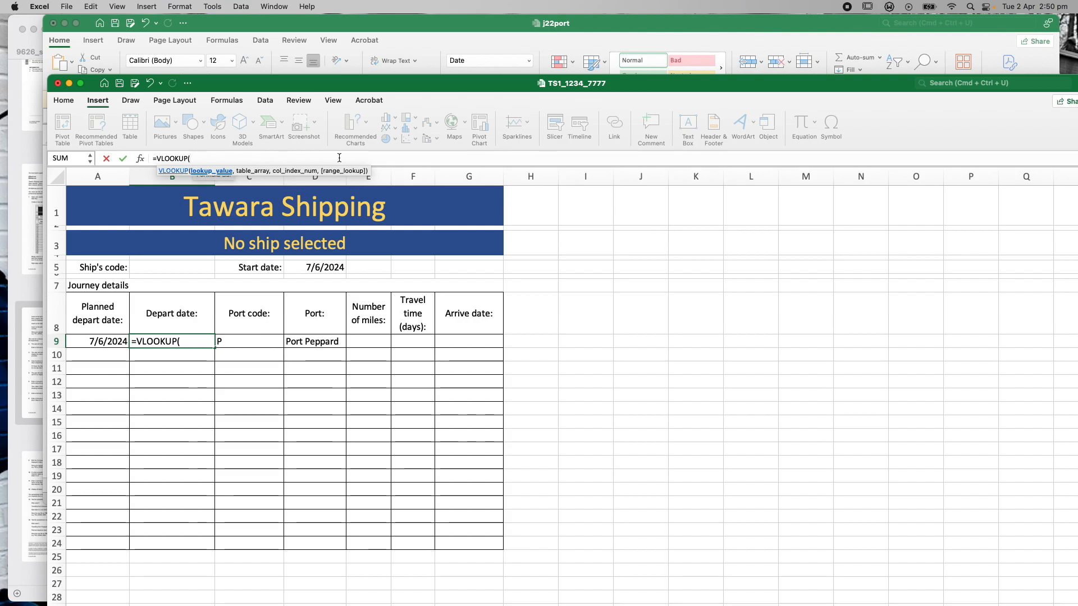
click(140, 159)
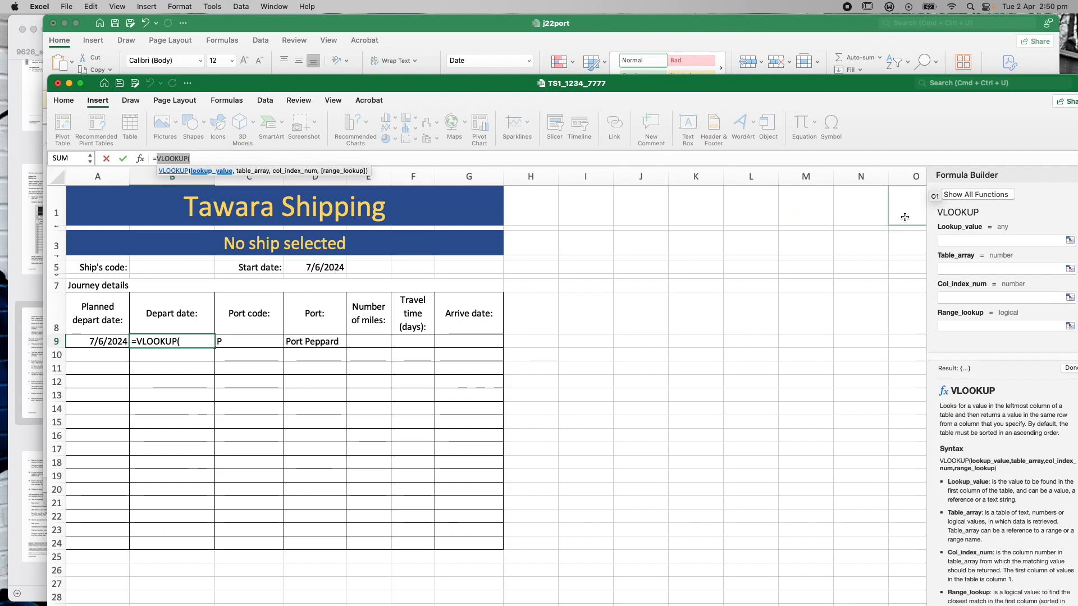
Widen the Formula Builder and set Lookup_value C9 and Table_array j22port!$A$3:$C$12
drag(921, 234, 594, 248)
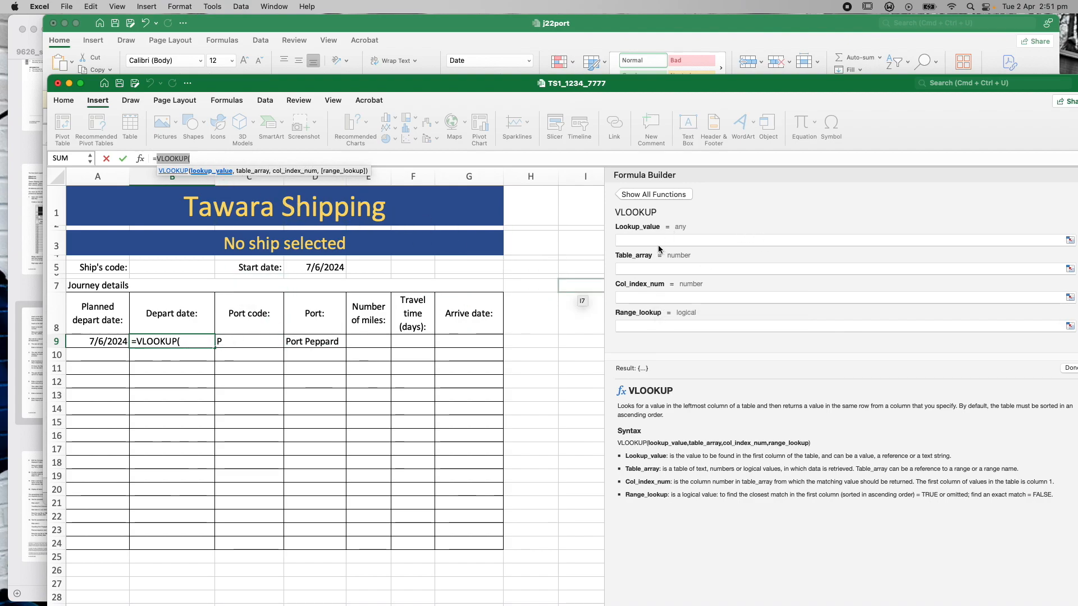
click(643, 240)
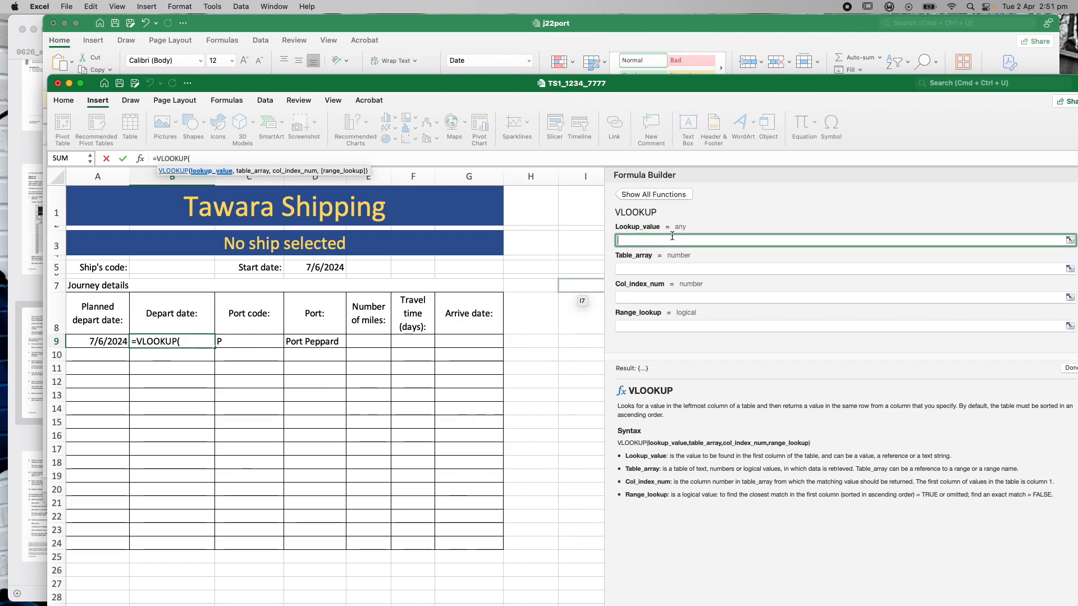
click(257, 343)
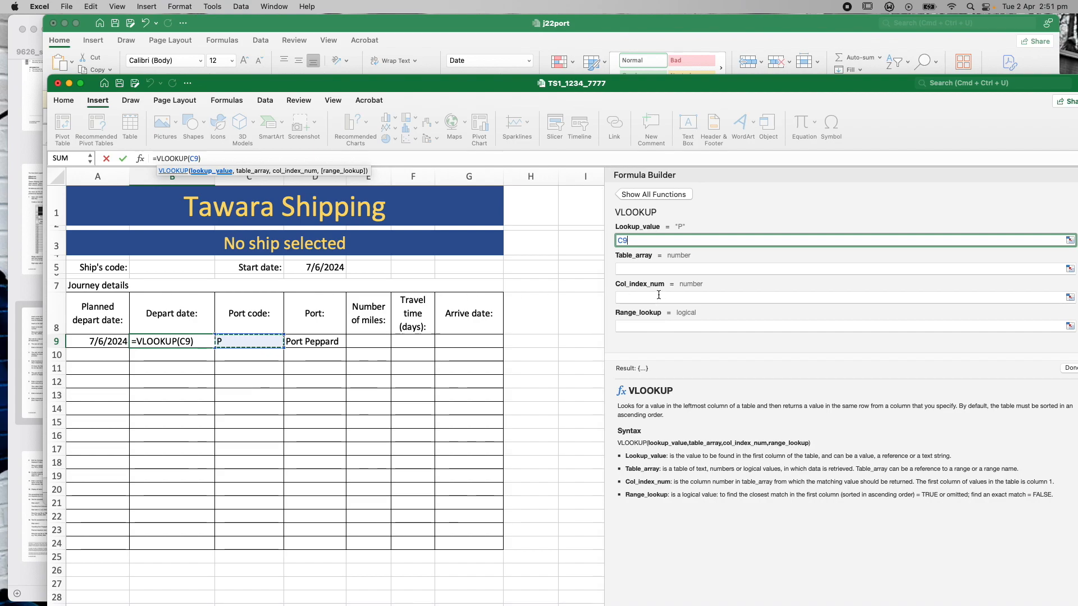
click(644, 270)
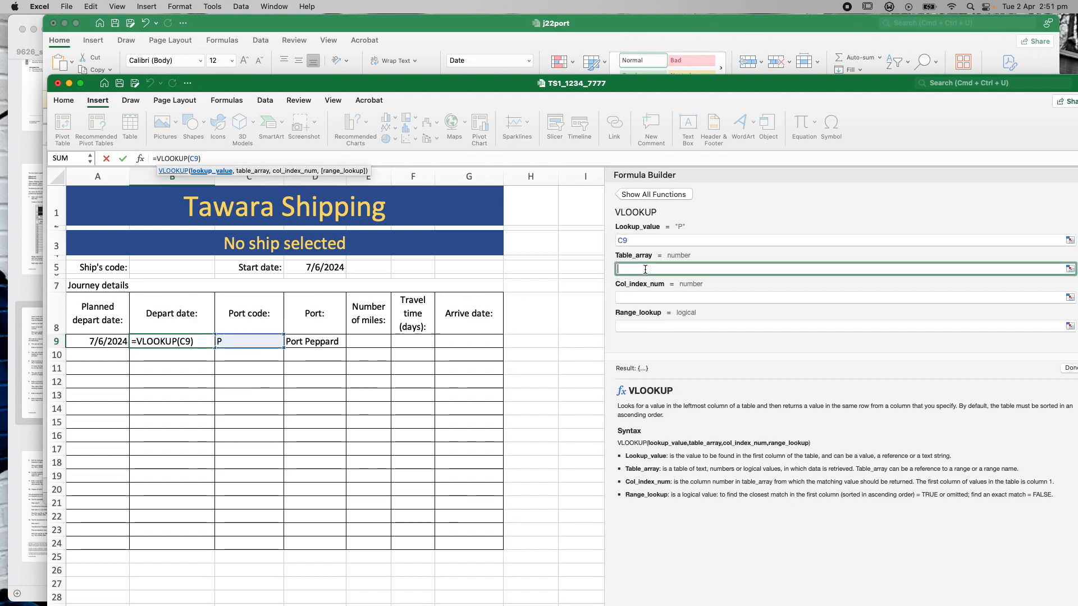
click(614, 58)
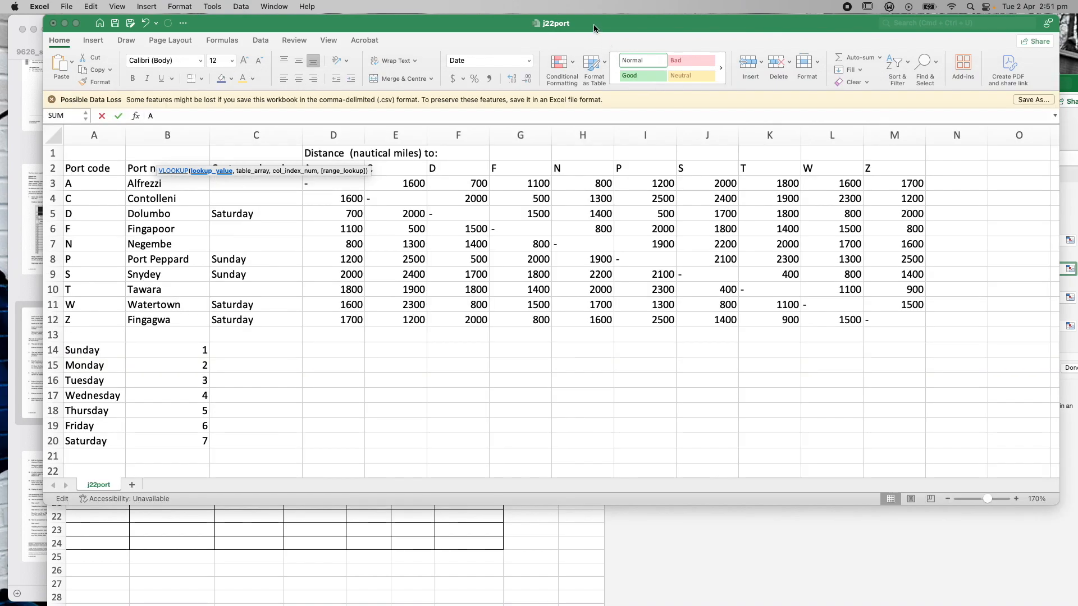
drag(90, 181, 242, 323)
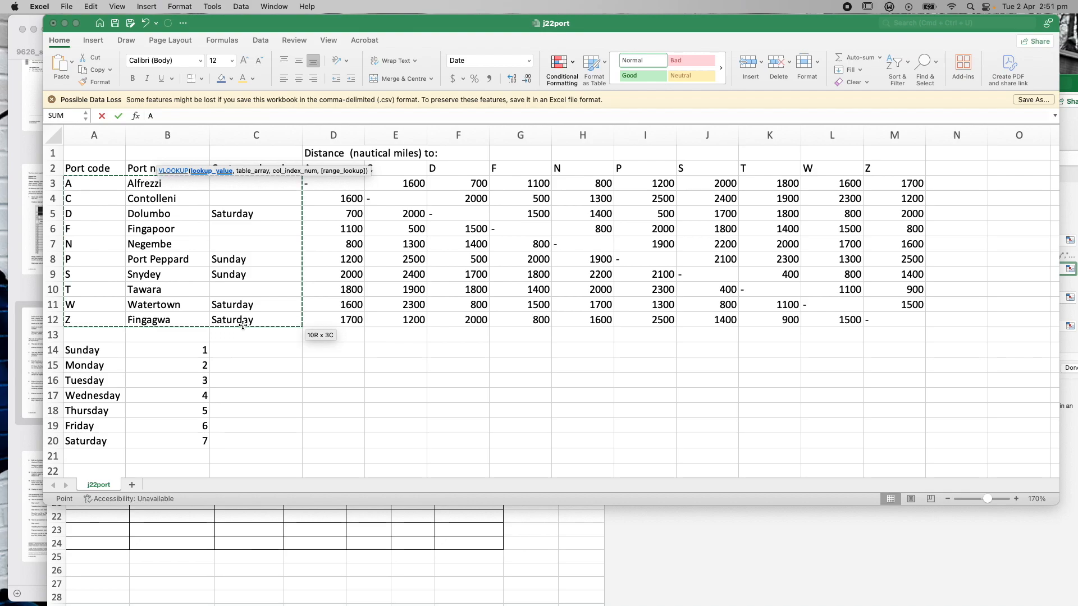
drag(243, 325, 242, 325)
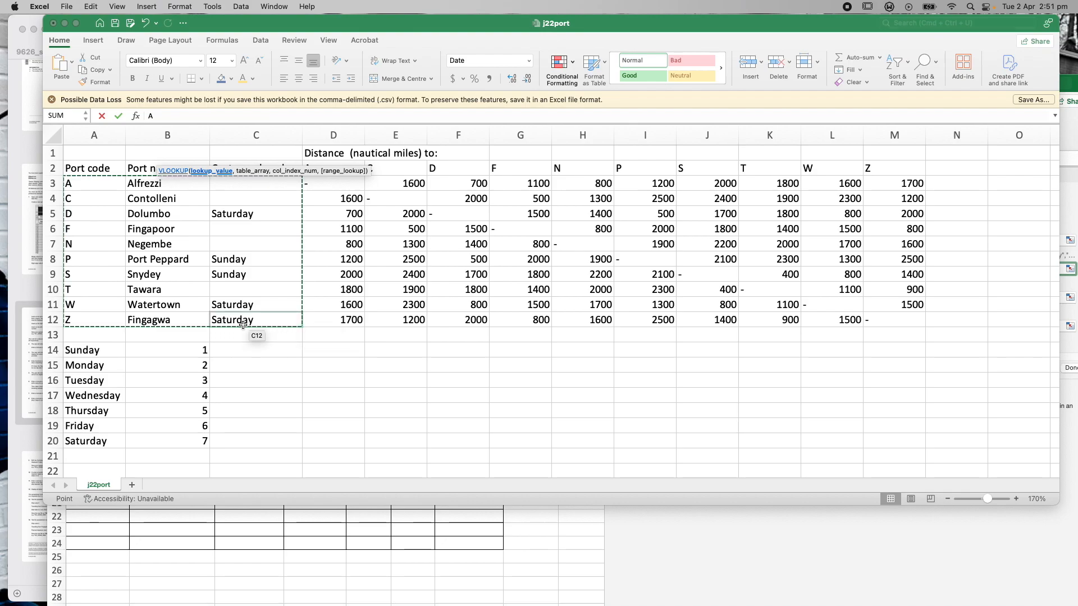
click(816, 566)
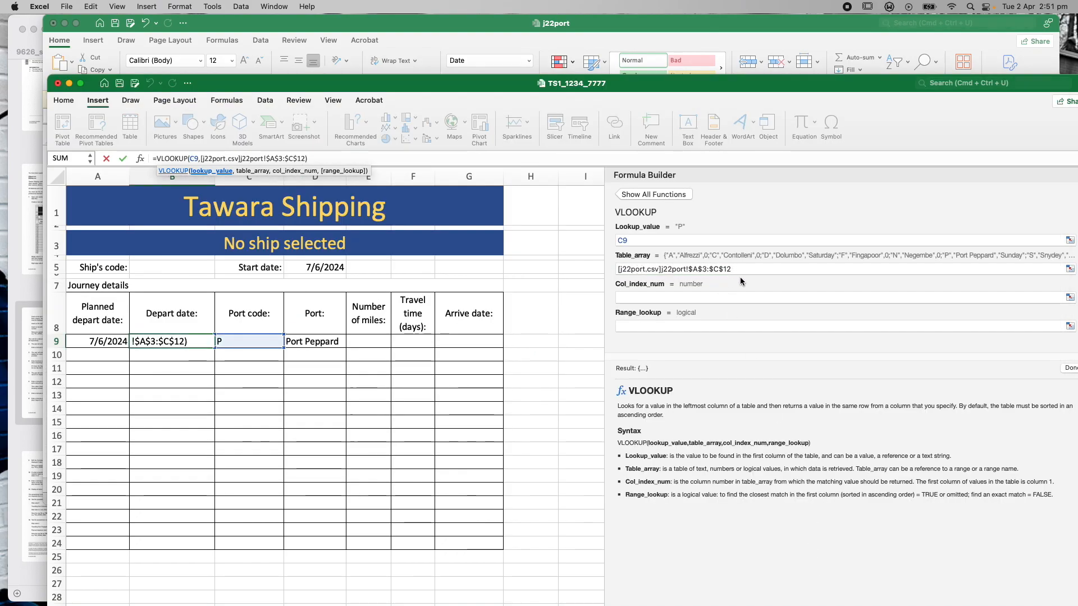
Set Col_index_num 3 and Range_lookup 0 so B9 returns Sunday
click(666, 297)
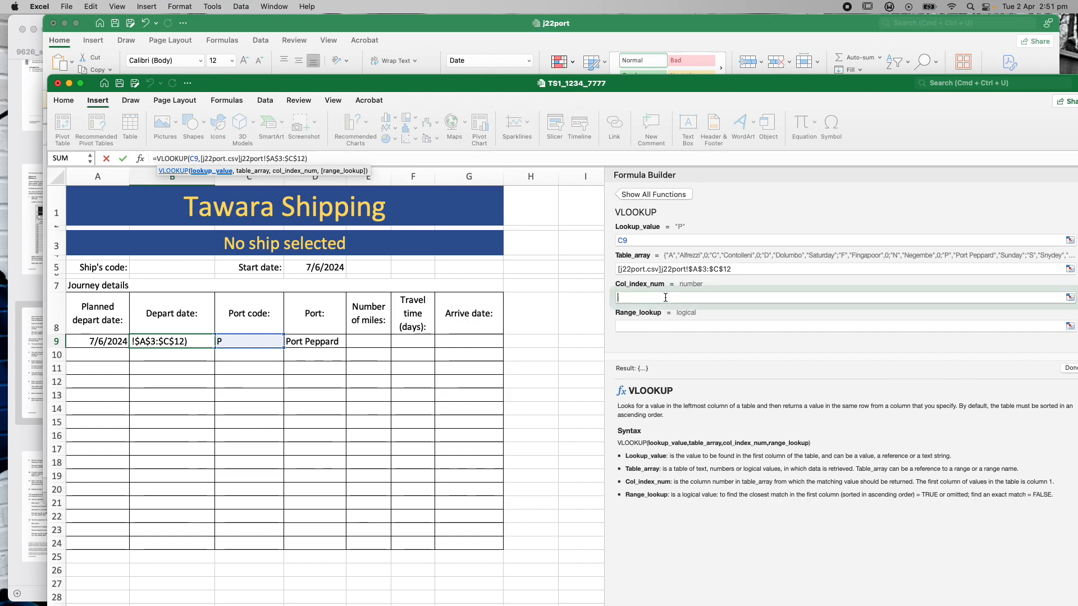
click(477, 27)
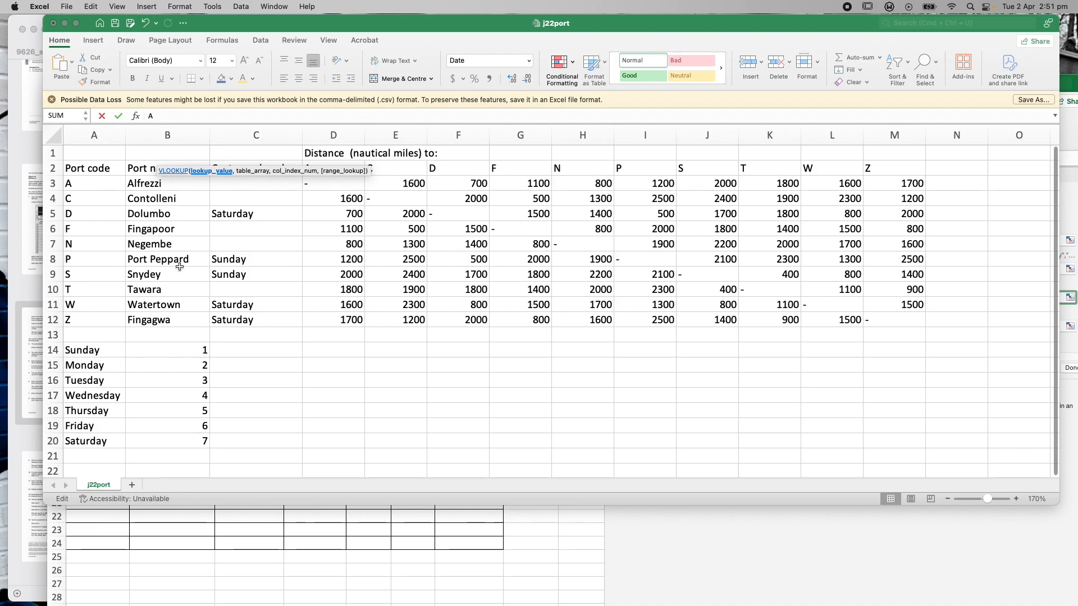
click(796, 549)
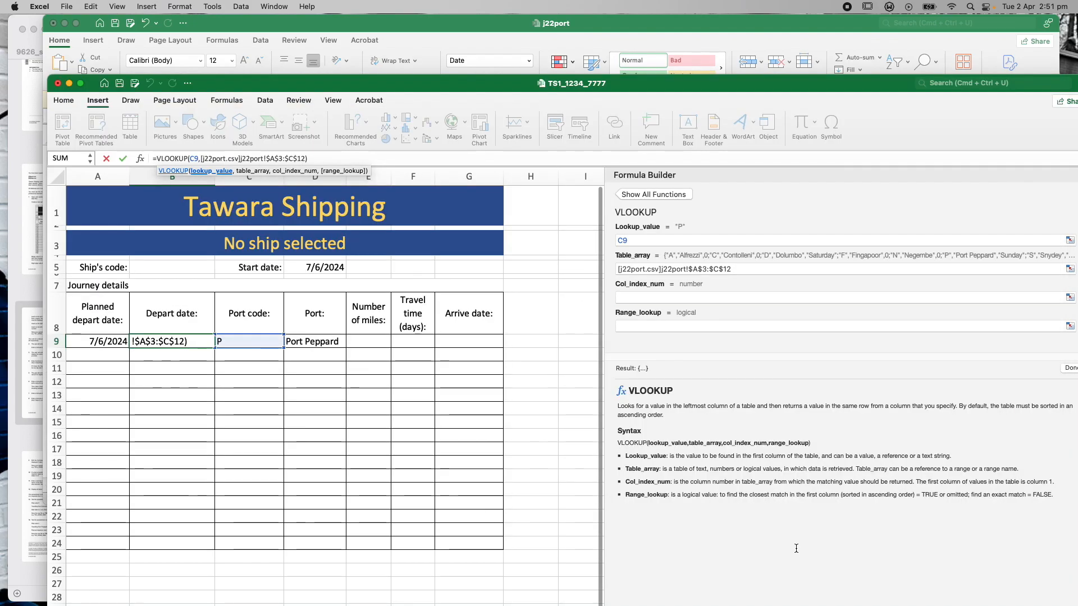
click(637, 296)
text(3)
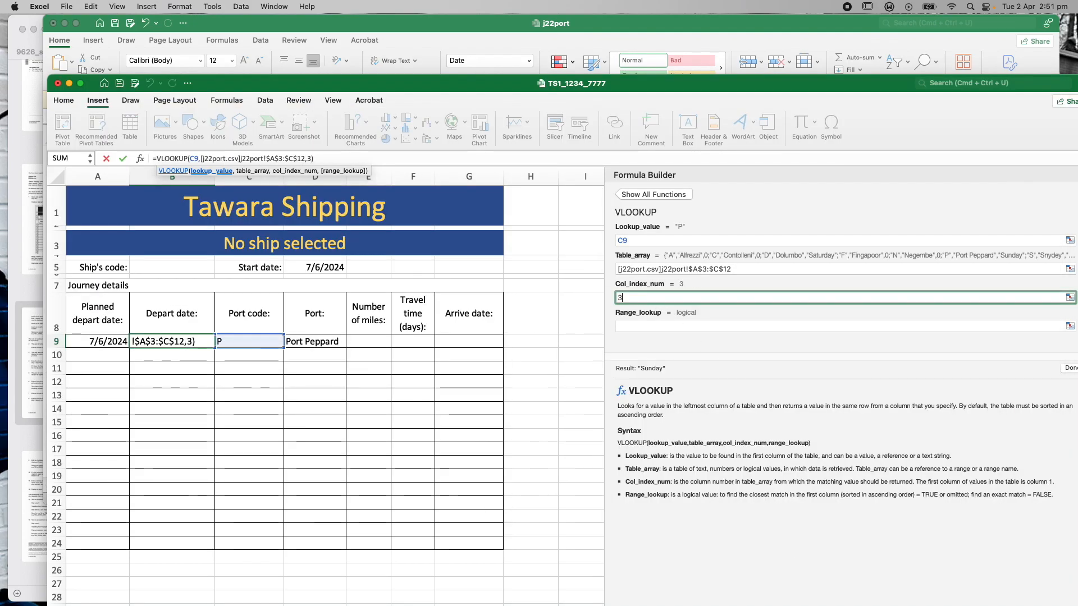
click(642, 324)
text(0)
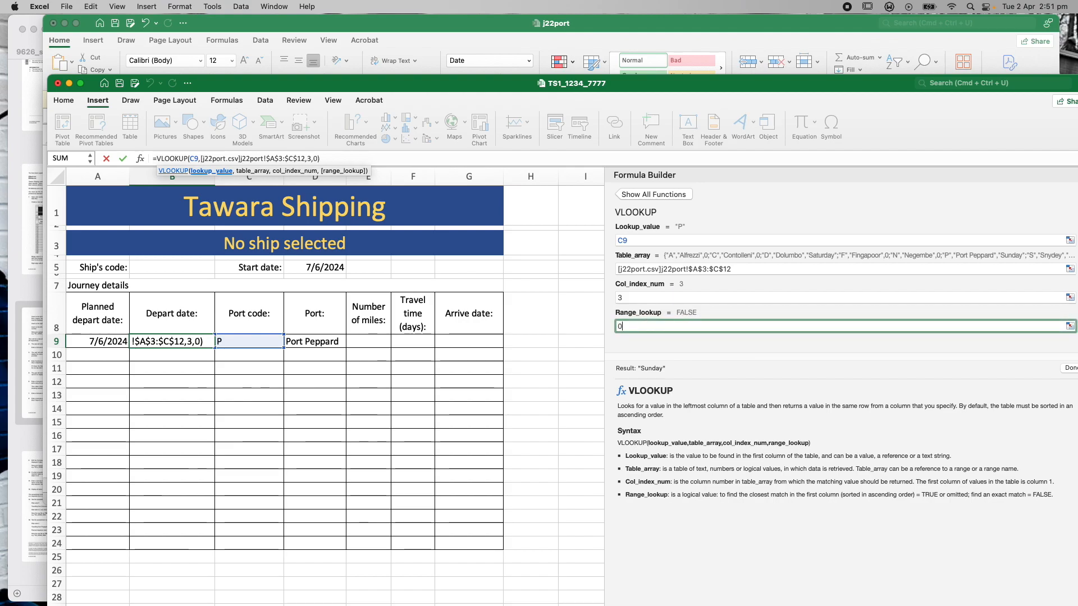
click(1068, 369)
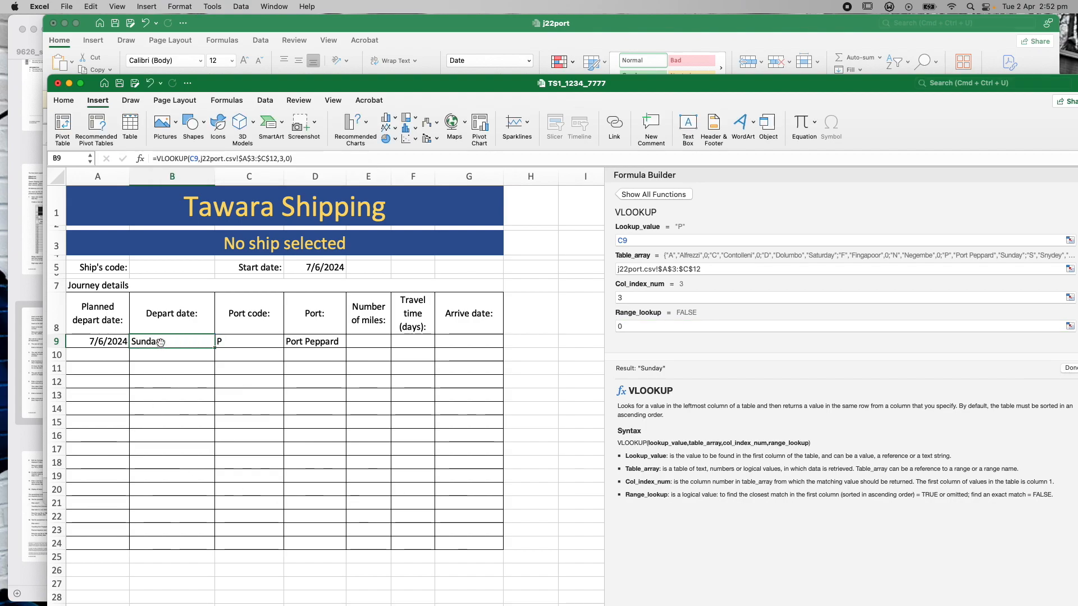
Review the j22port port table and the task instructions in the question paper
click(397, 27)
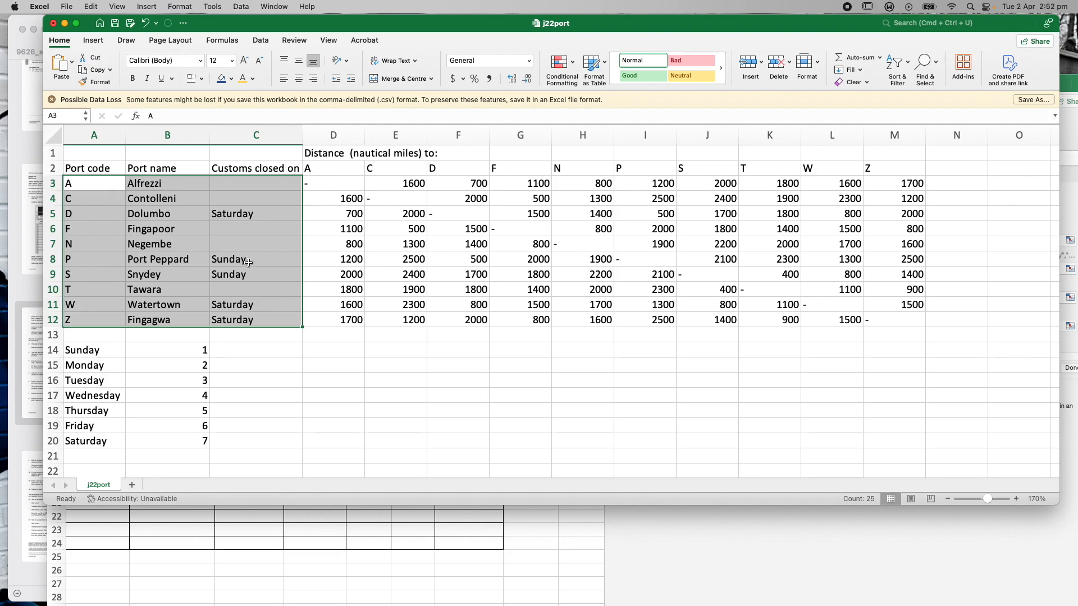
click(703, 534)
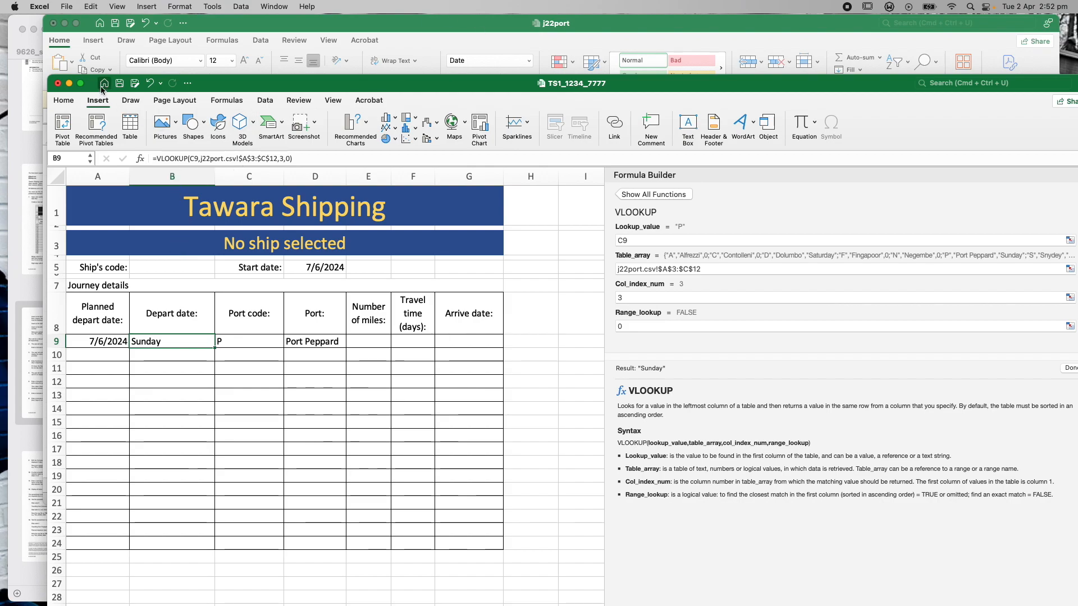
click(21, 151)
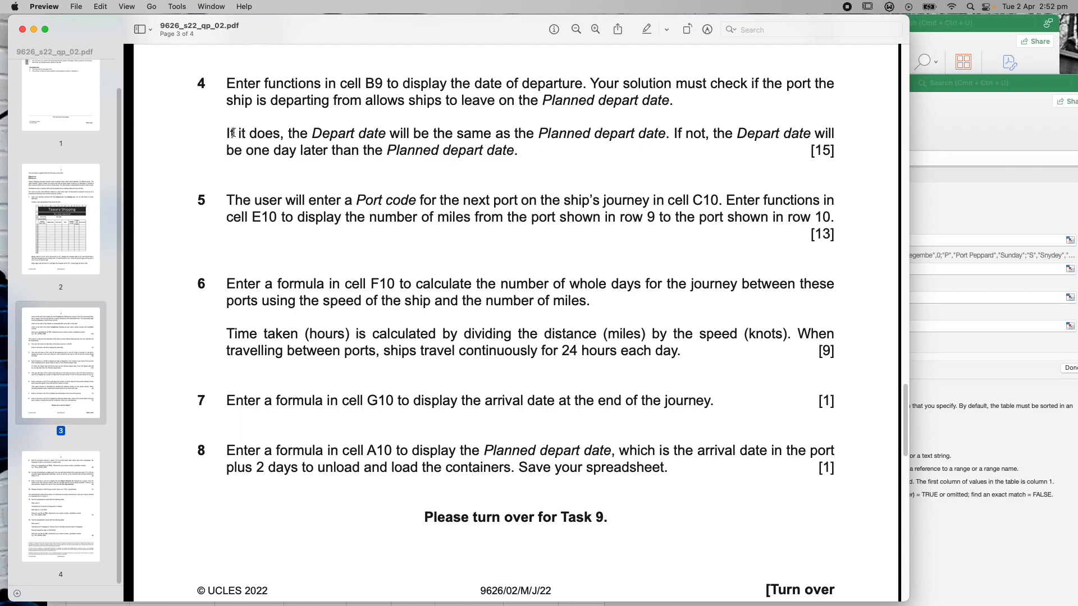
click(1008, 86)
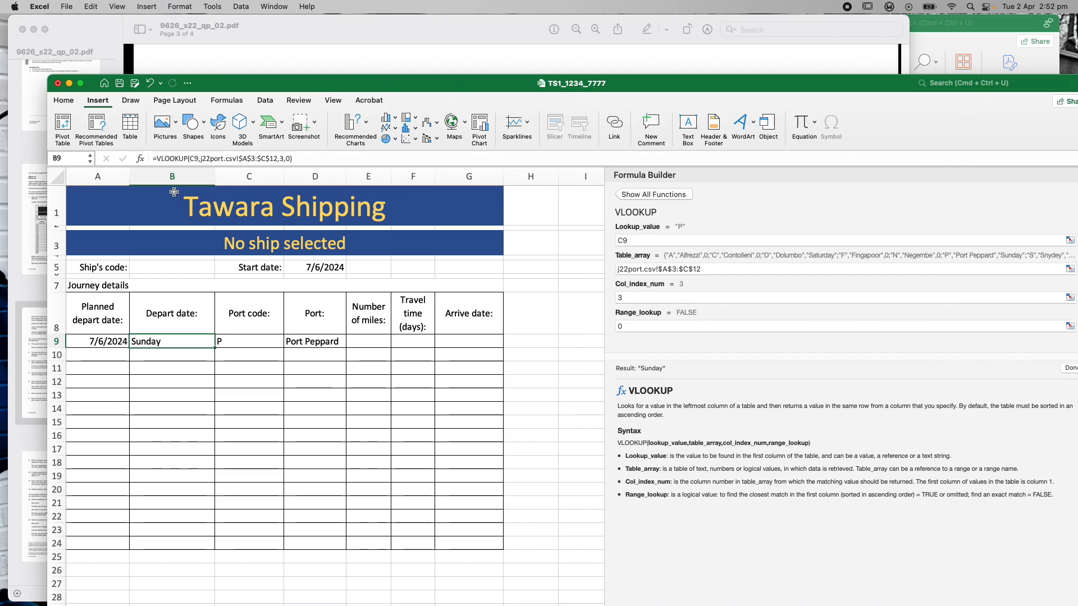
Wrap B9's lookup in IF(...="",A9,"Something else to happen")
click(158, 158)
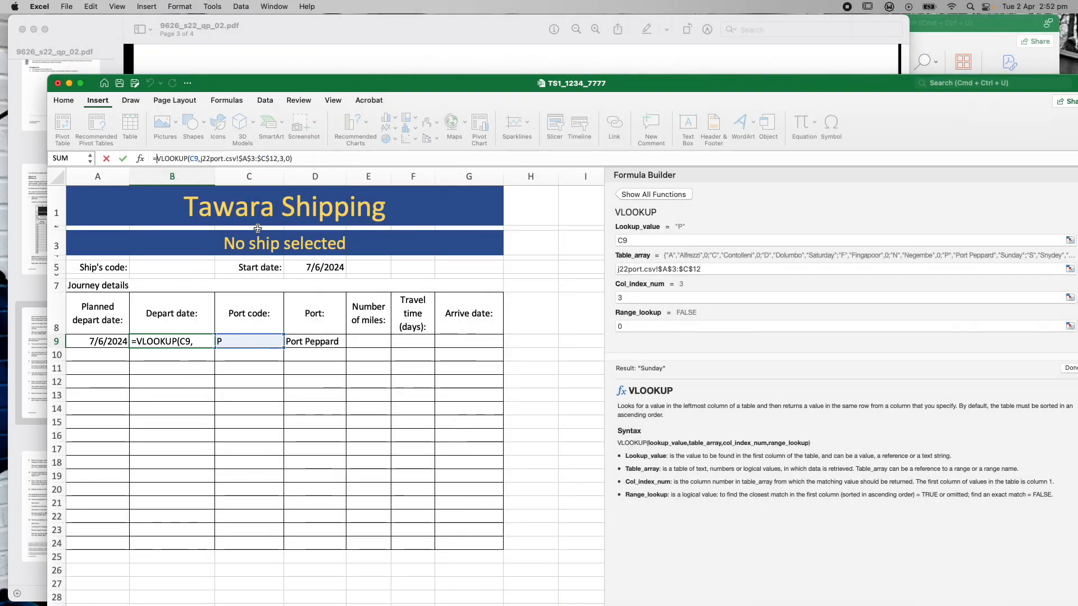
text(IF()
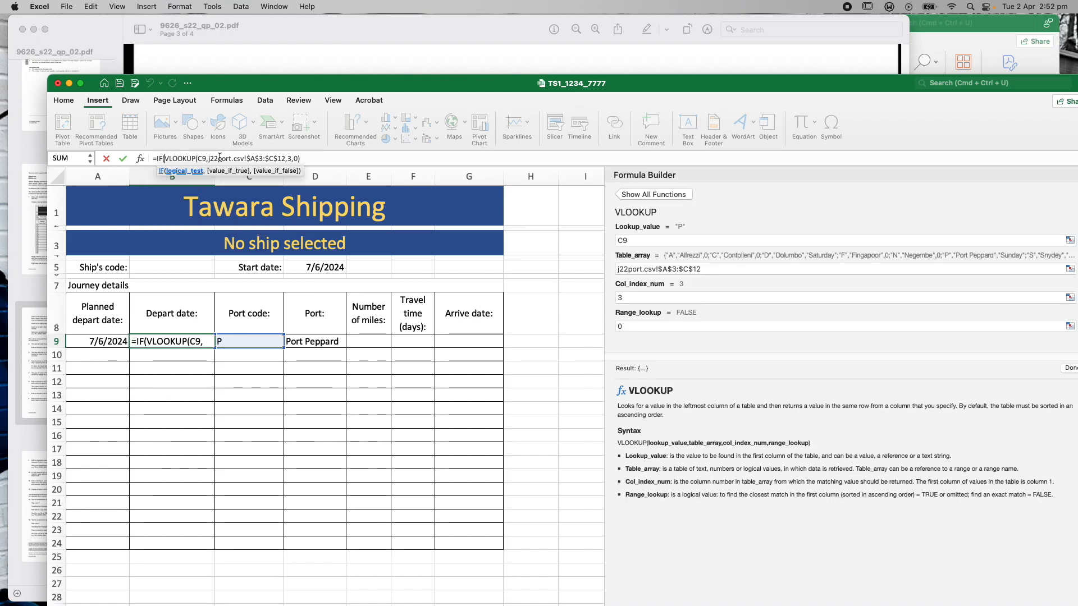
click(298, 162)
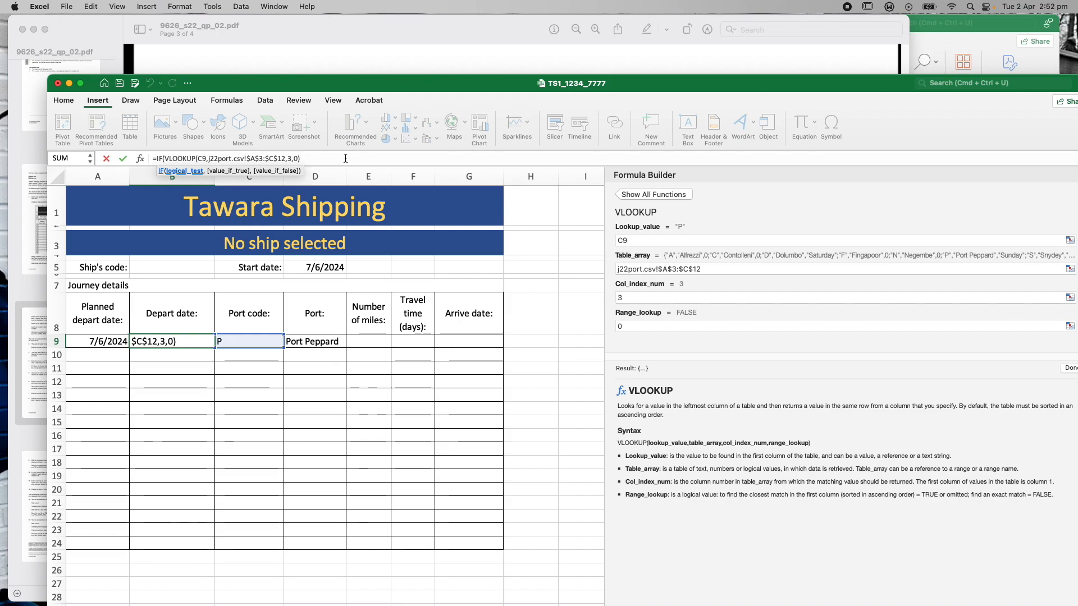
text(=)
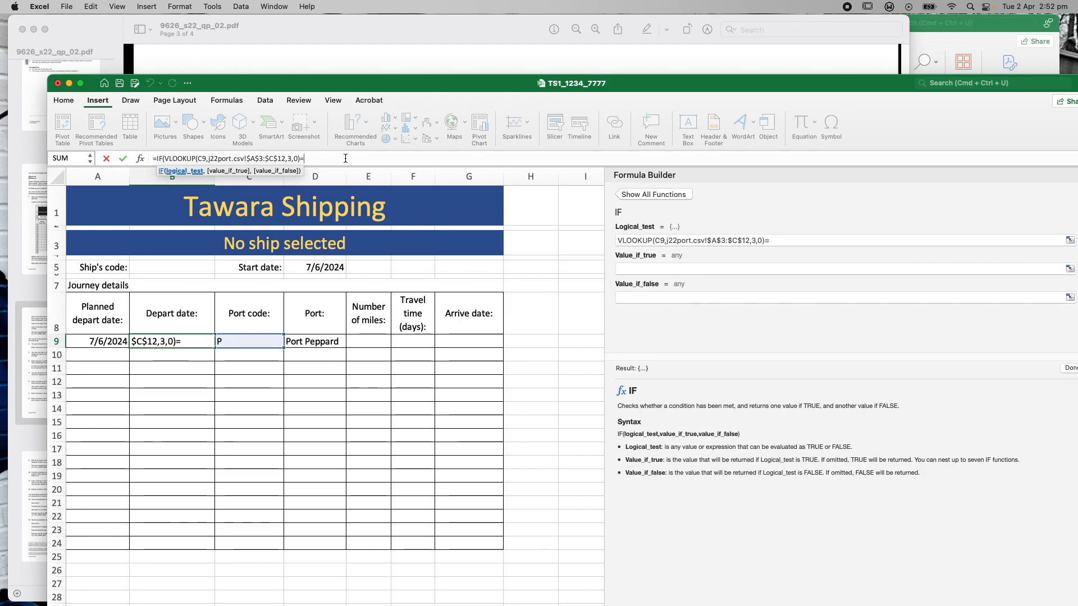
text("")
click(949, 37)
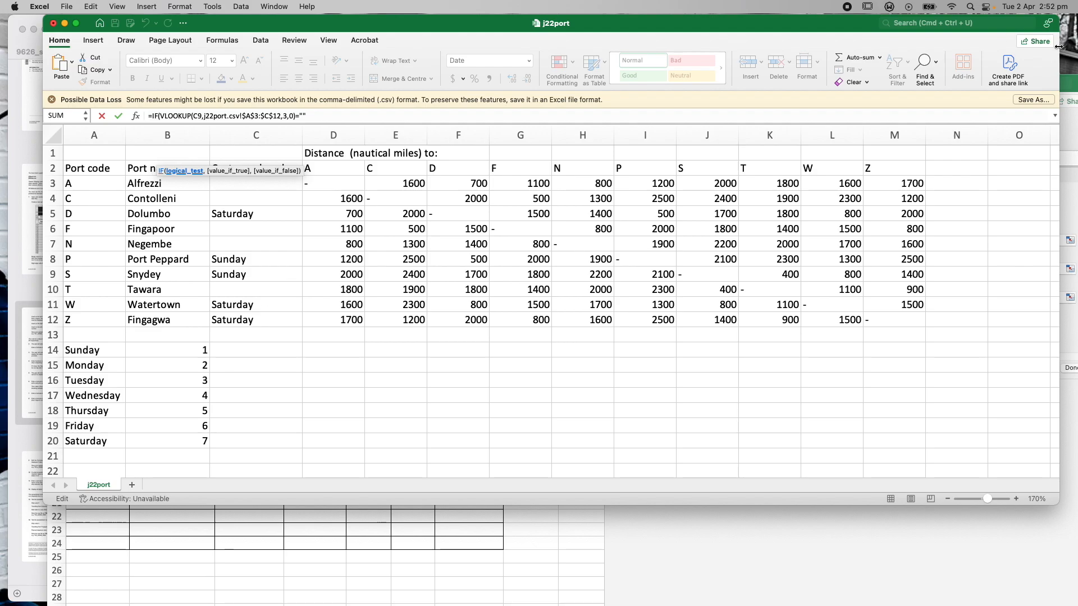
click(801, 559)
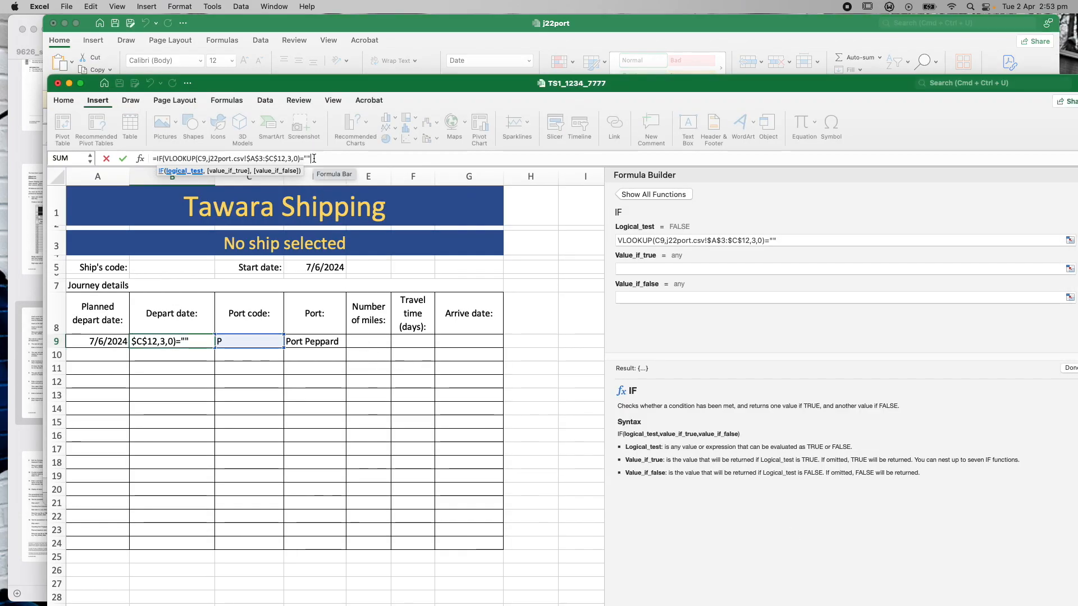
text(,)
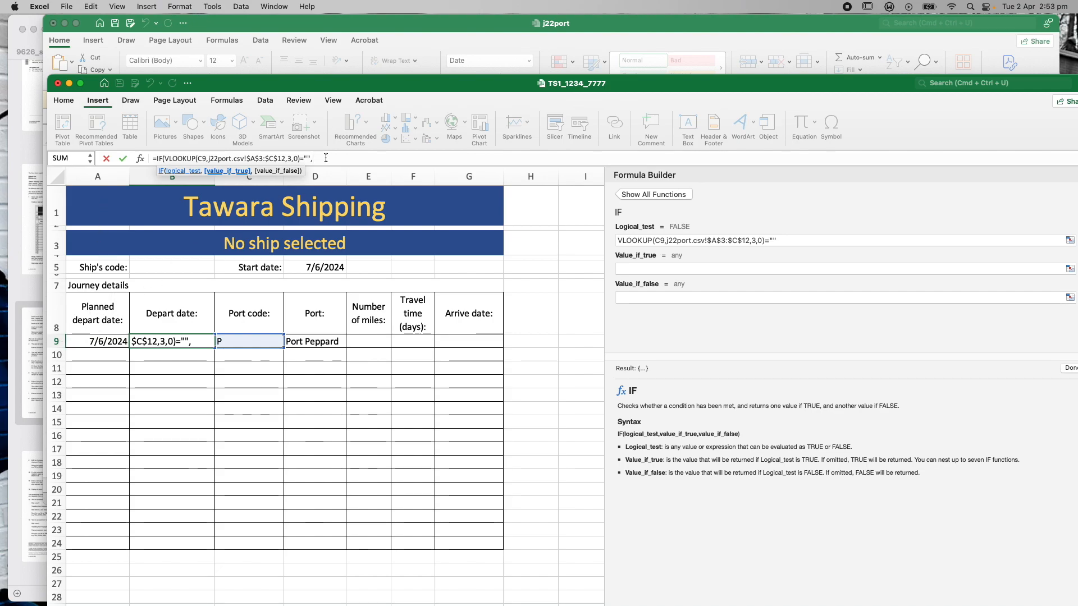
text(A9)
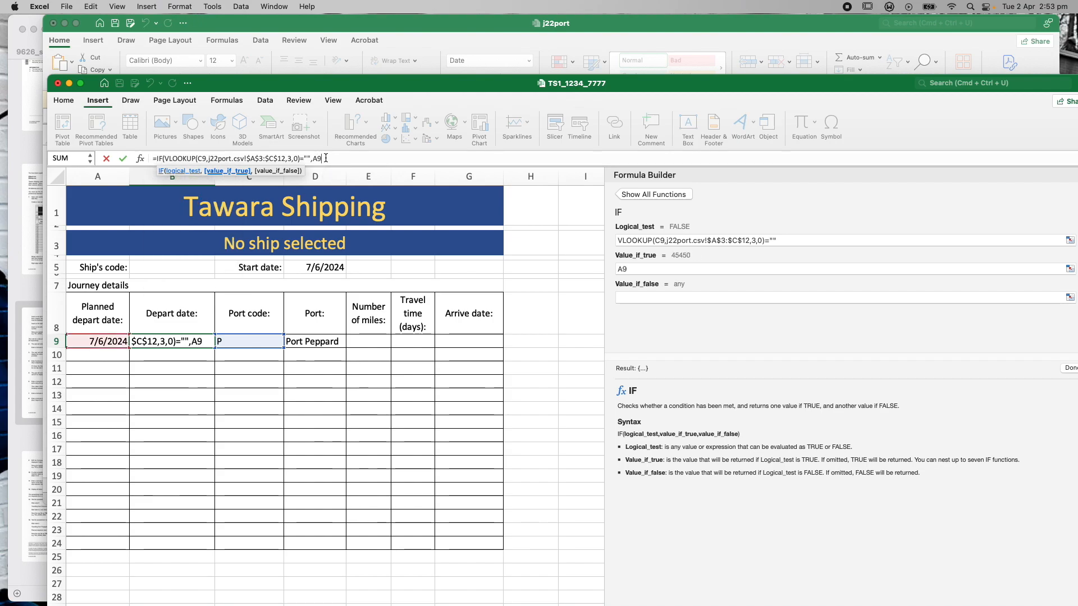
text(,)
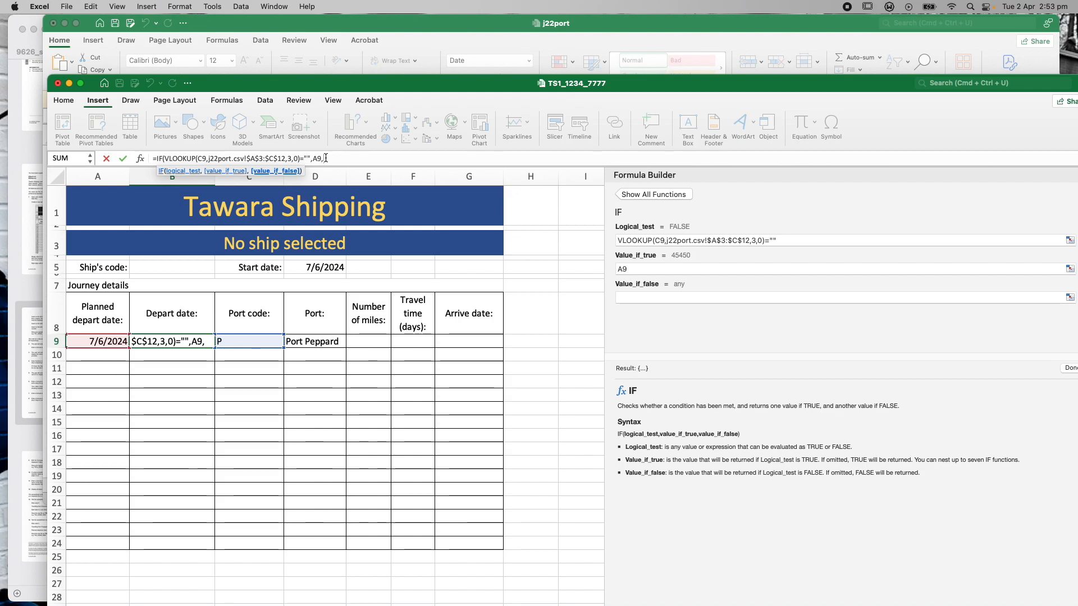
text("")
click(326, 158)
text(Something else to happen")
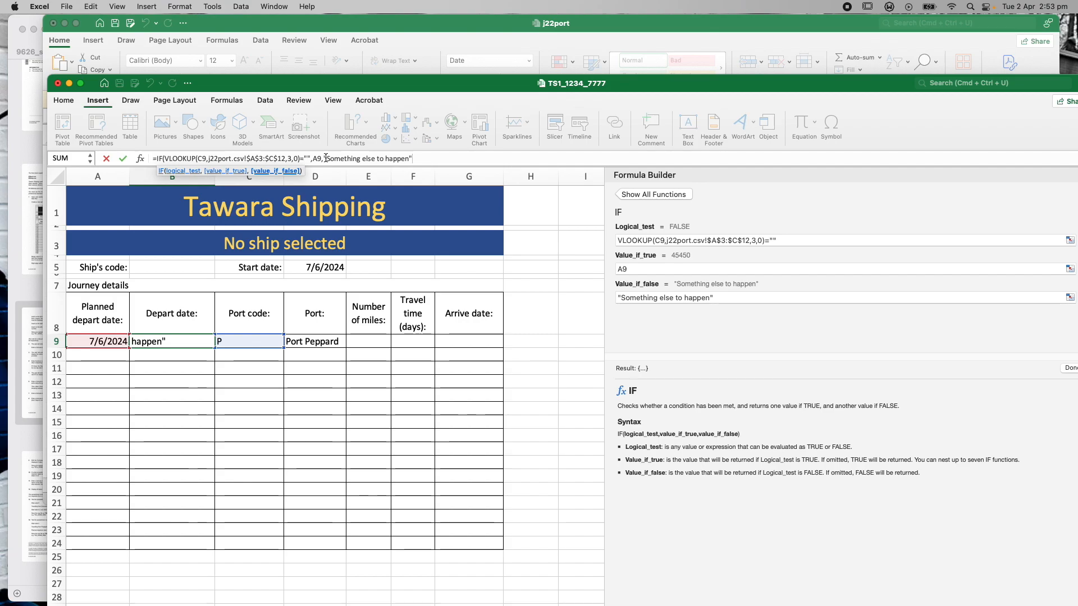
text())
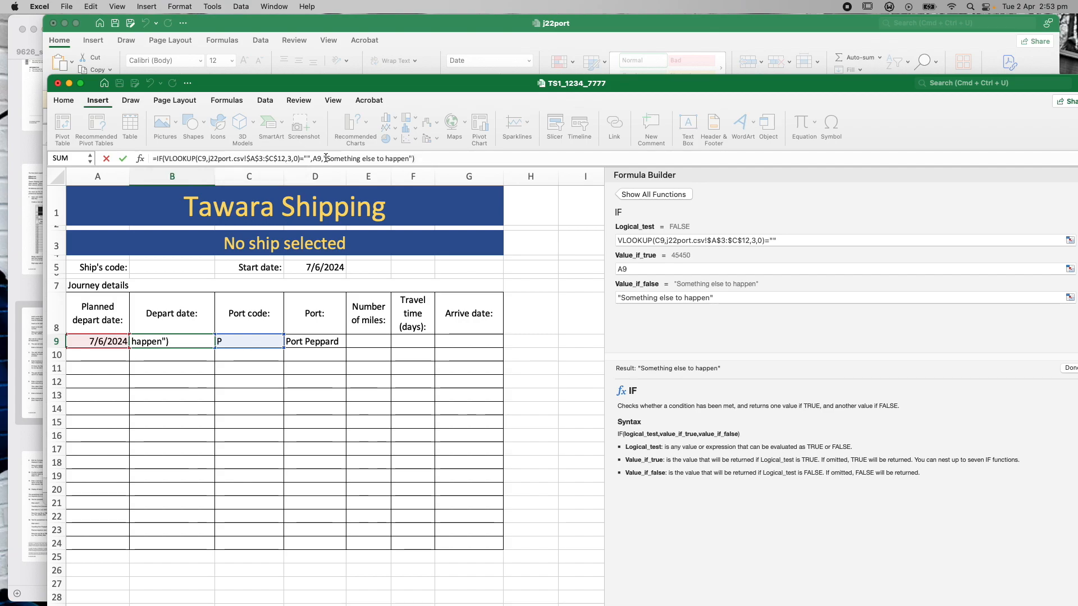
key(Return)
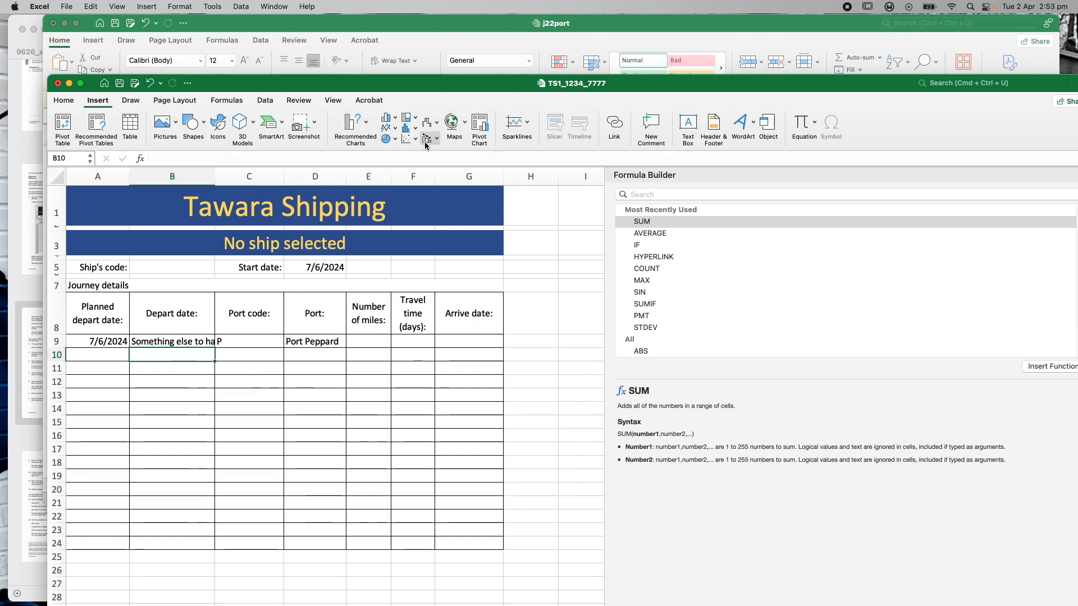
Shorten B9's false result to "Something else"
click(185, 340)
drag(408, 160, 375, 159)
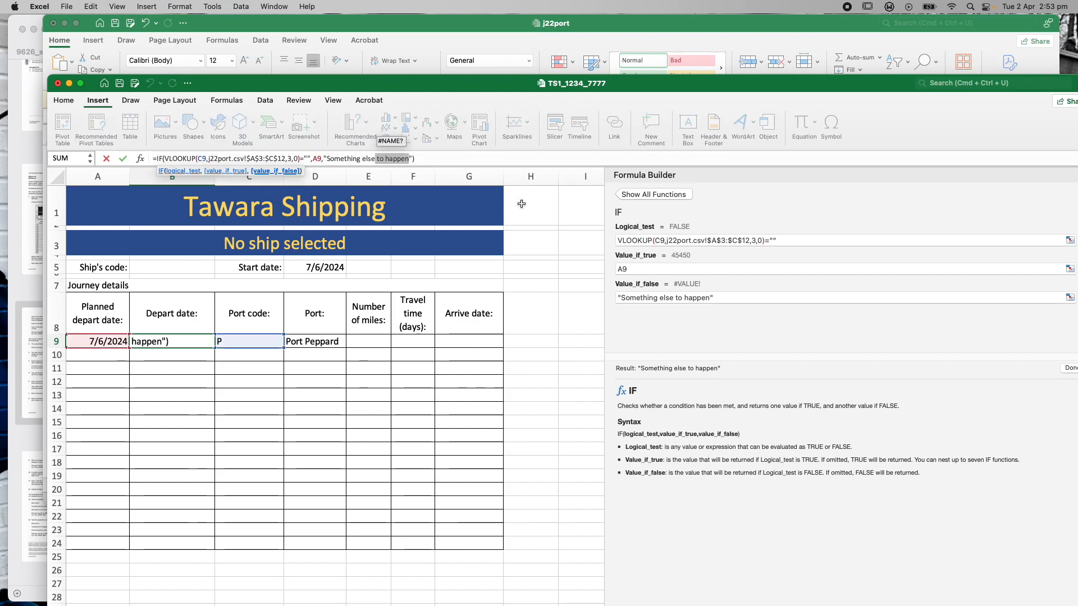
key(BackSpace)
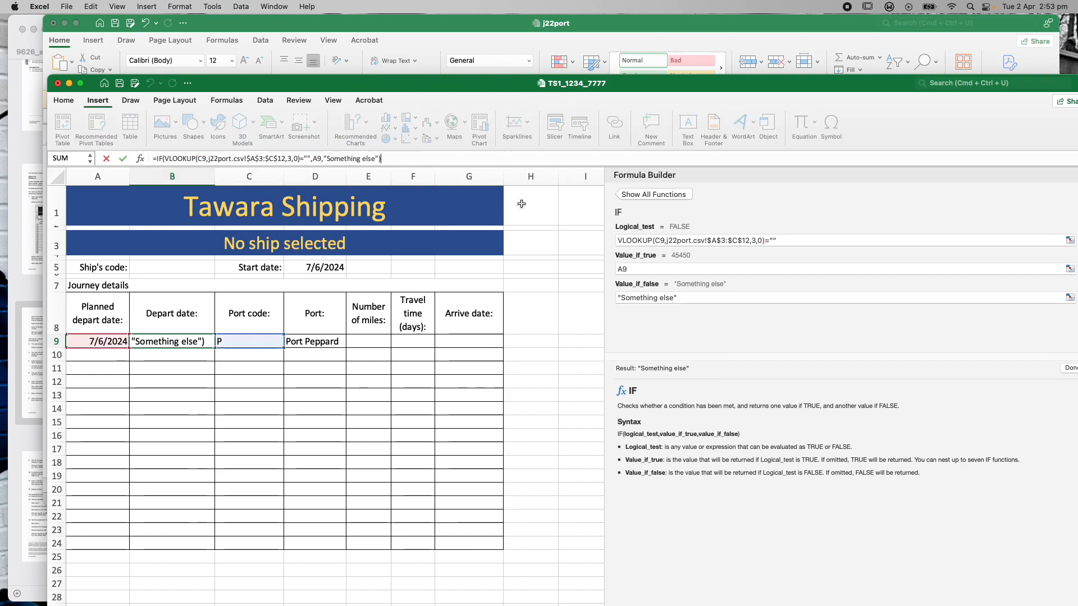
key(Return)
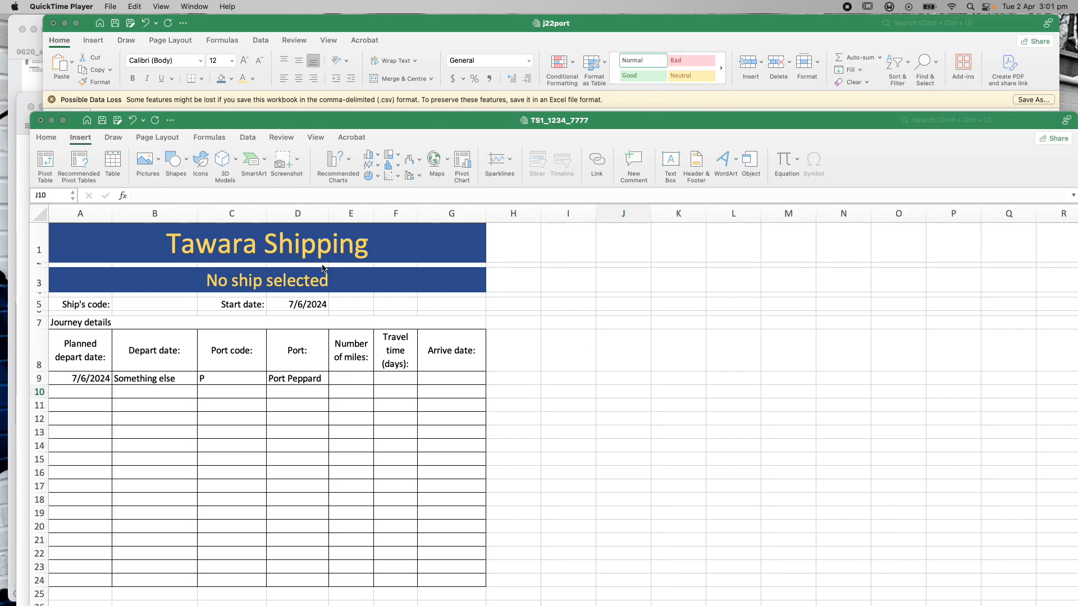
click(170, 381)
click(169, 382)
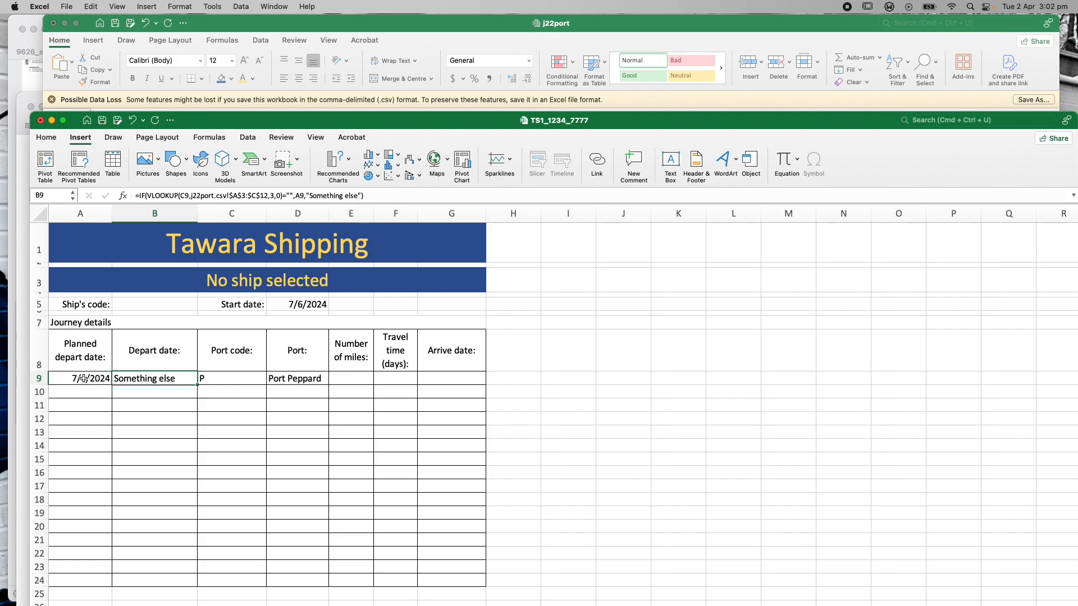
click(563, 375)
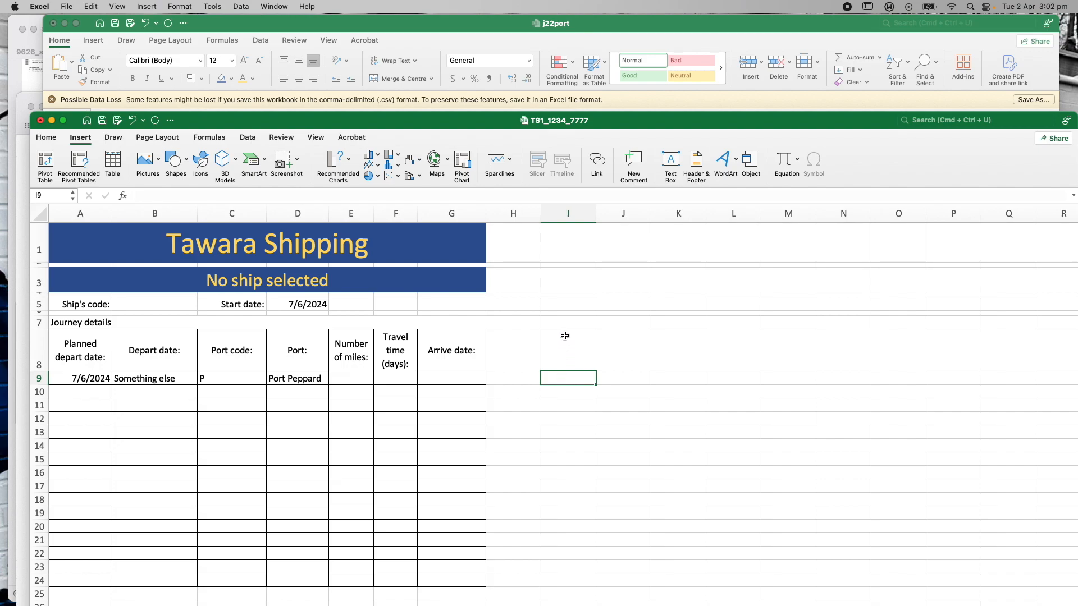
text(=wee)
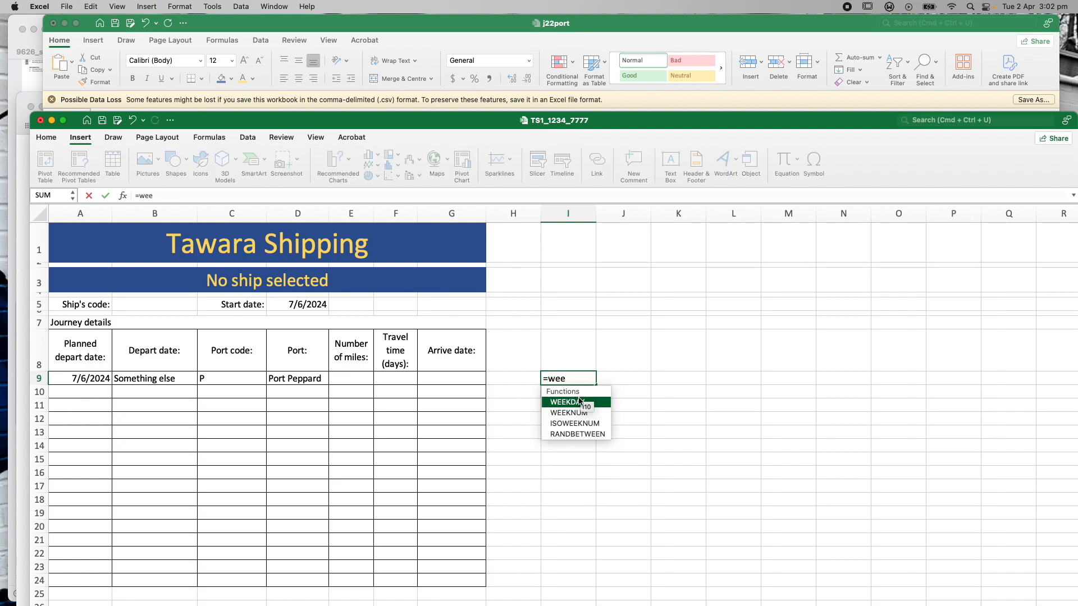
Enter =WEEKDAY(A9) in I9, returning 6, and compare it with the j22port day table
double_click(580, 400)
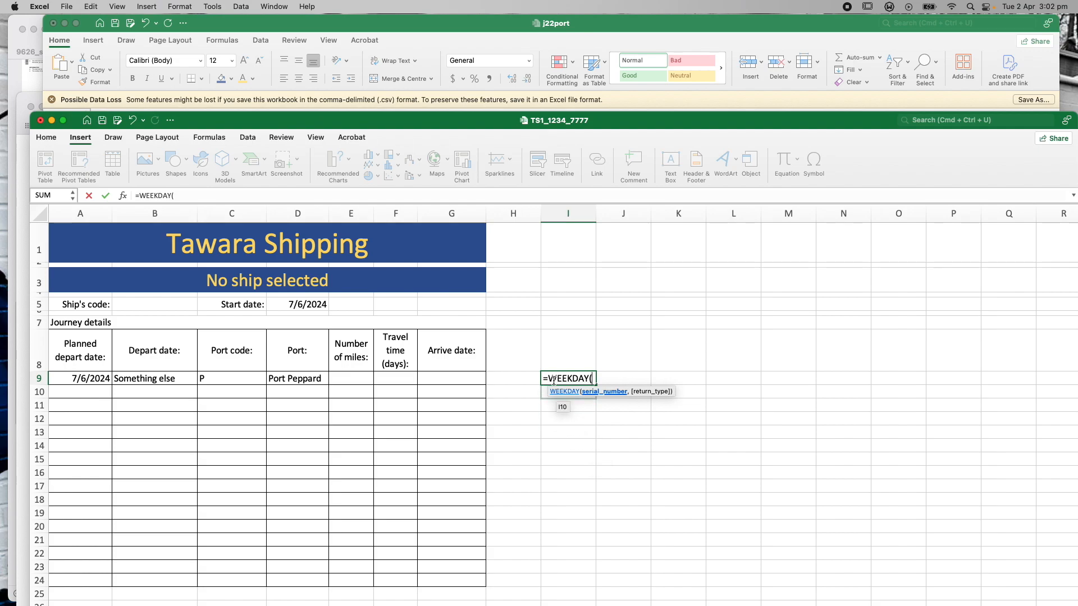
click(75, 376)
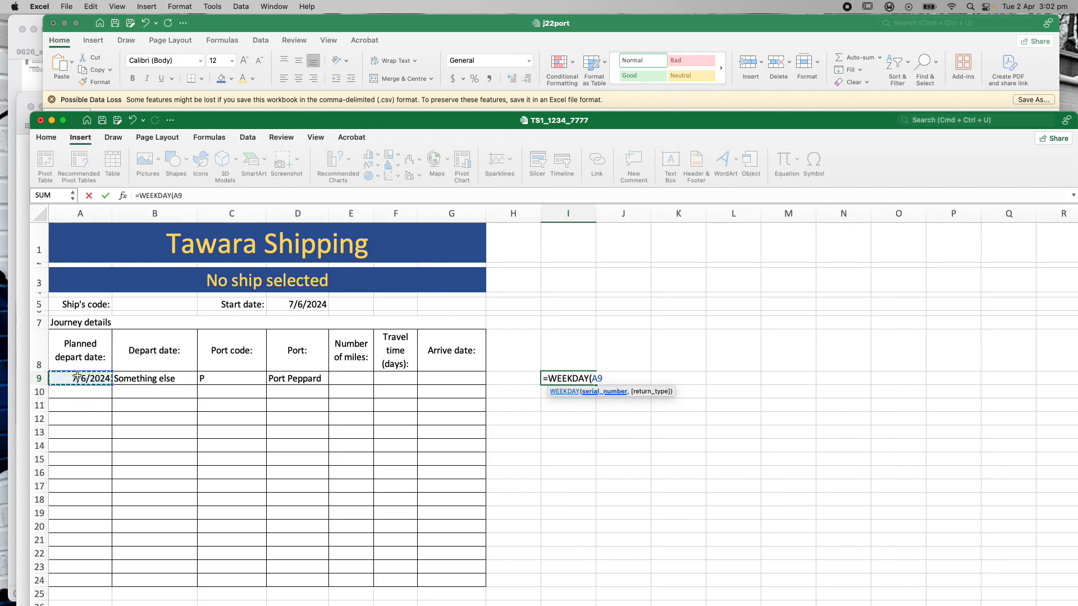
text())
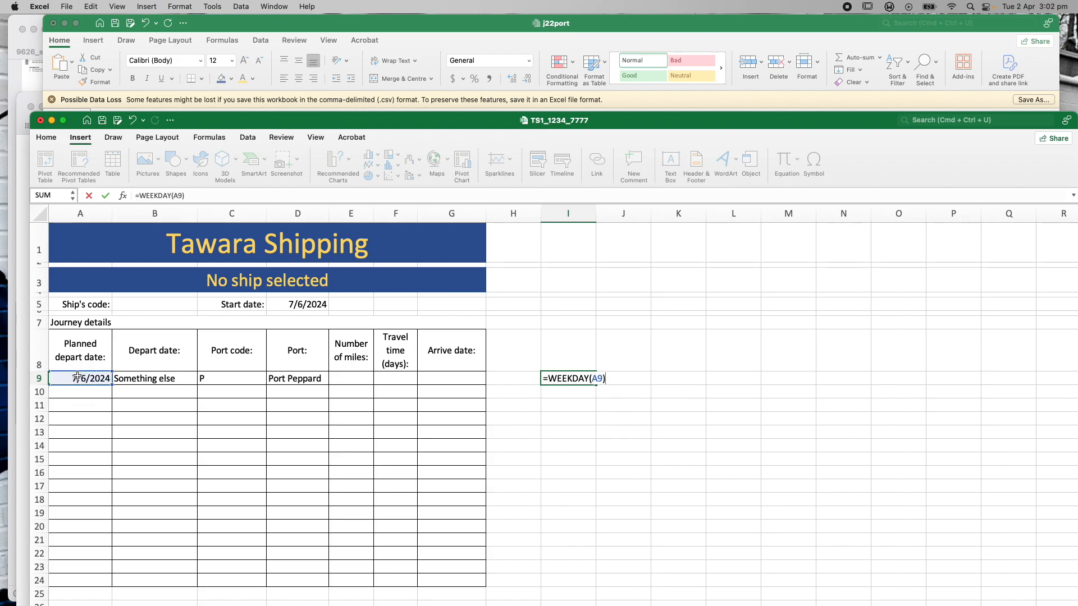
key(Return)
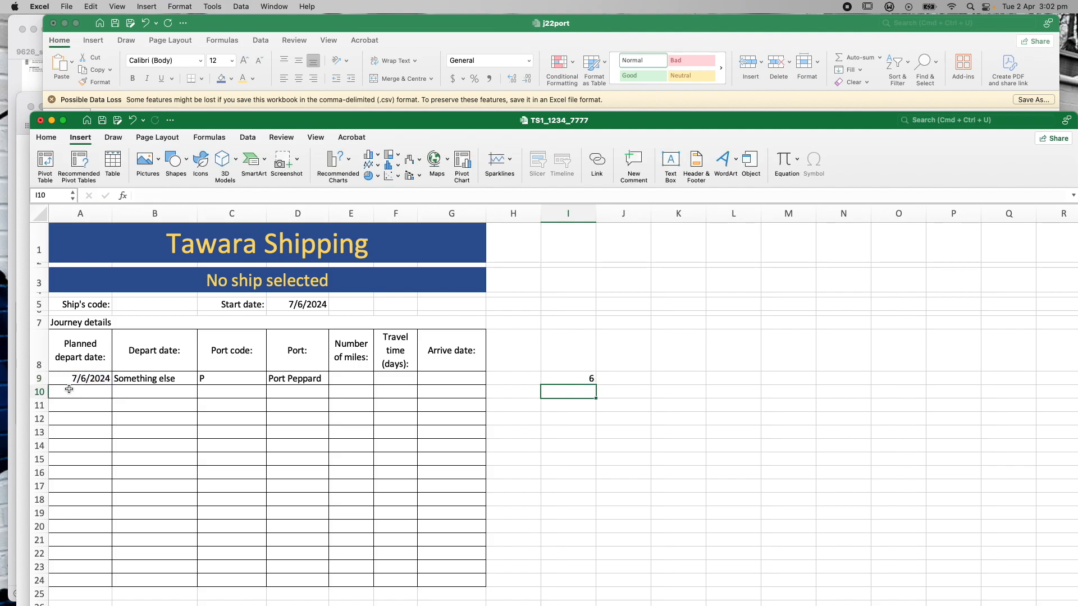
click(564, 379)
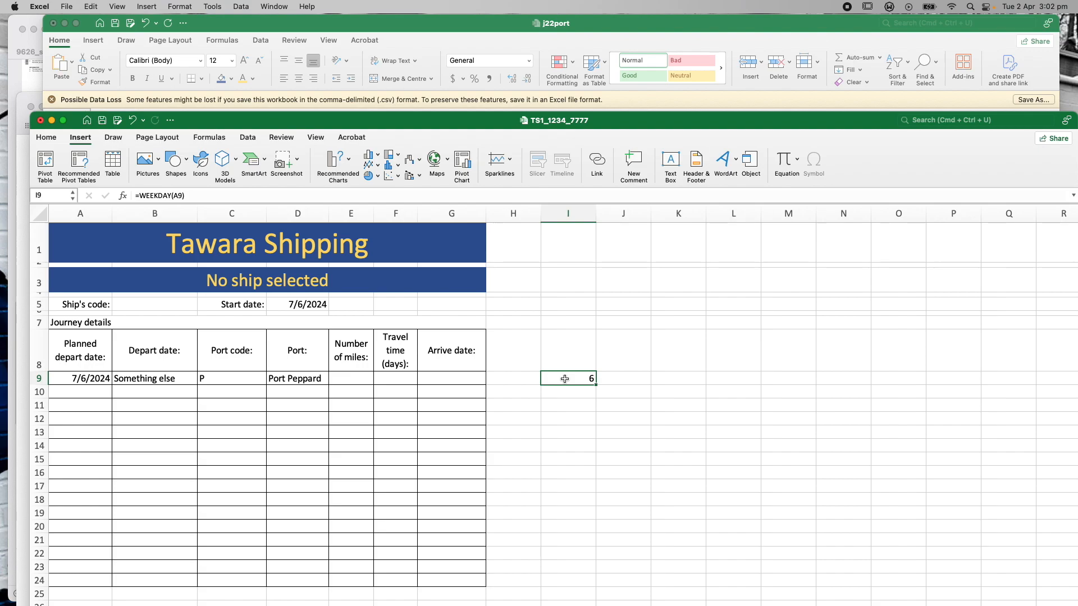
click(601, 25)
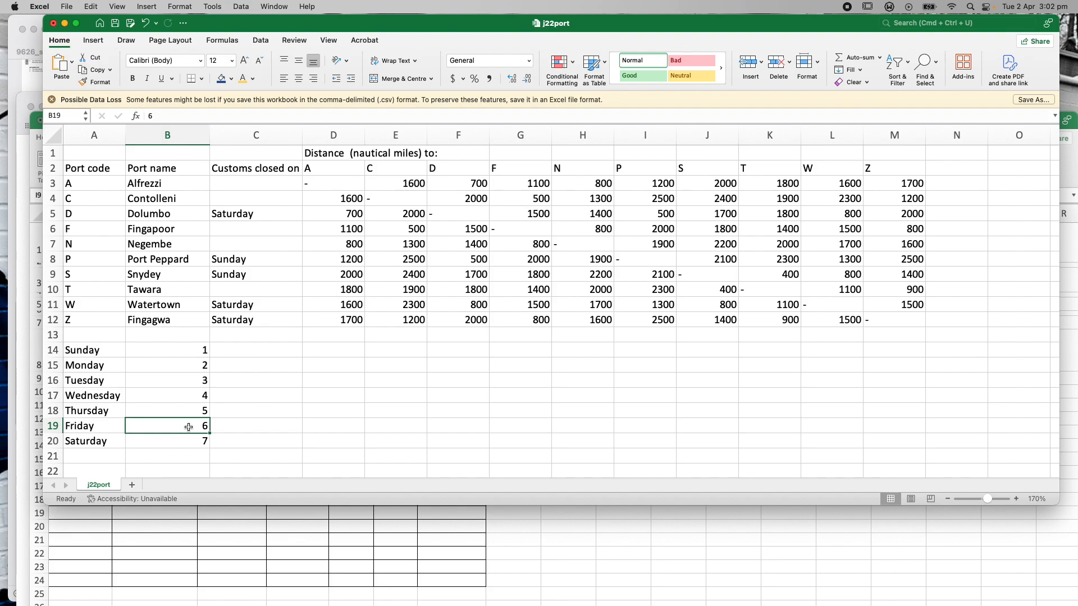
click(626, 534)
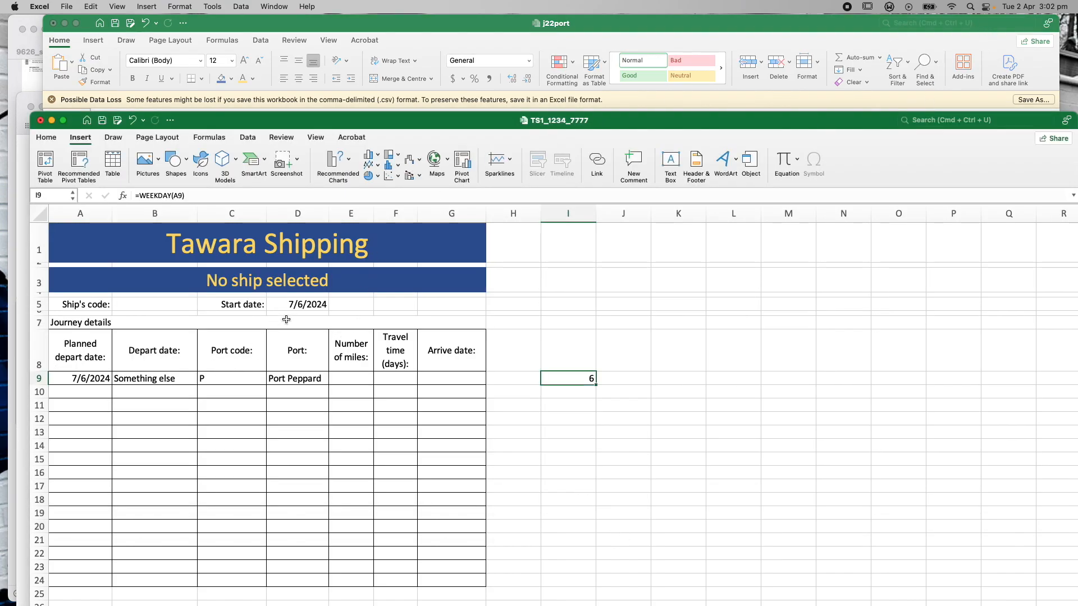
Change the start date in D5 from 7/6/2024 to 7/4/2024
double_click(297, 305)
key(Delete)
text(4)
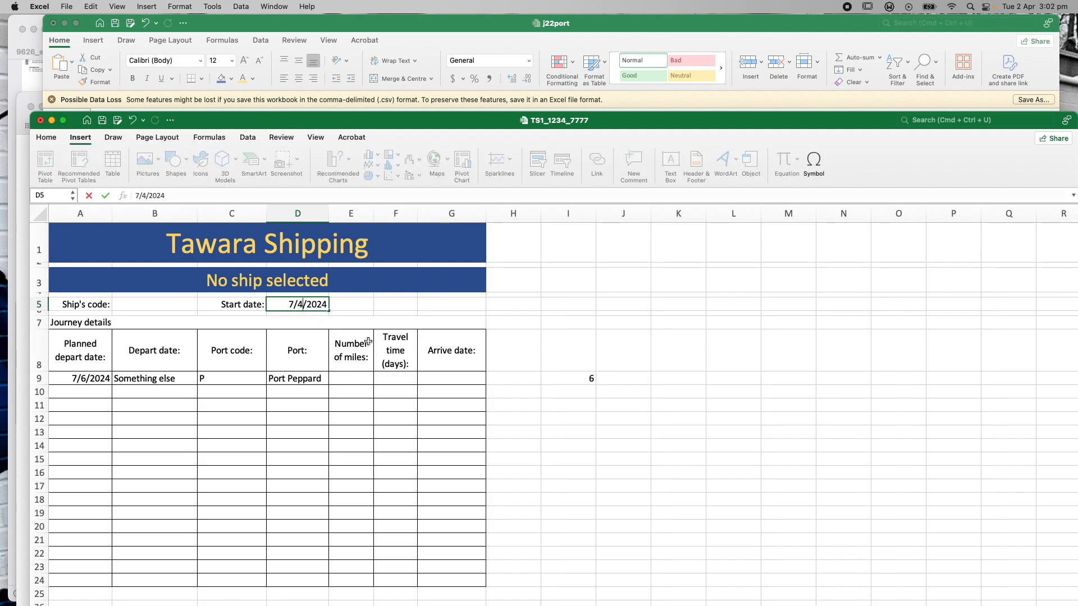
Commit the 7/4/2024 start date and verify A9 follows it and I9's weekday becomes 1
click(83, 378)
double_click(83, 378)
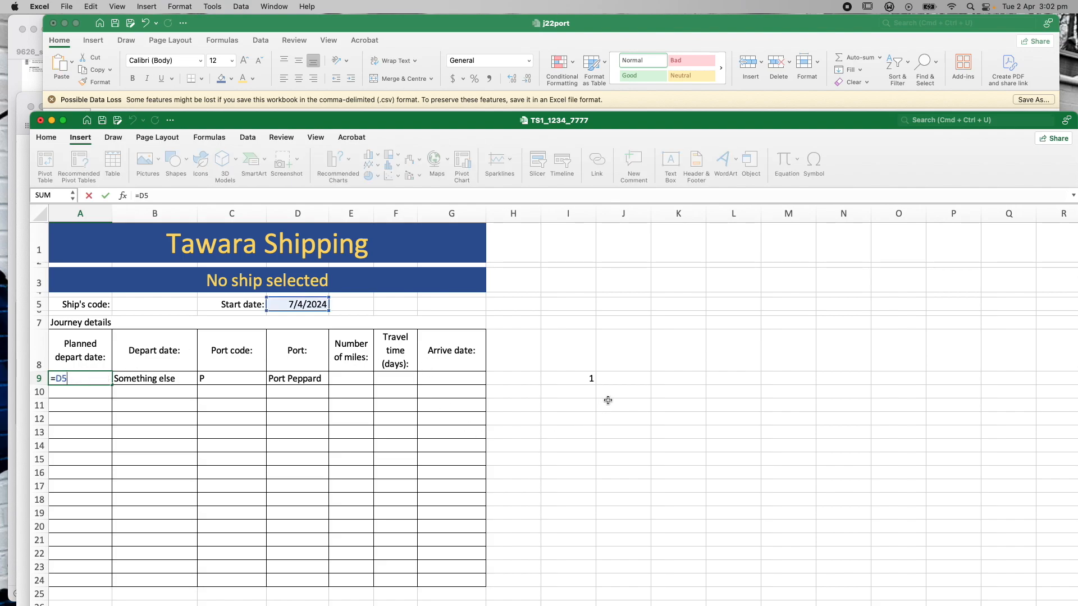
click(607, 400)
click(585, 378)
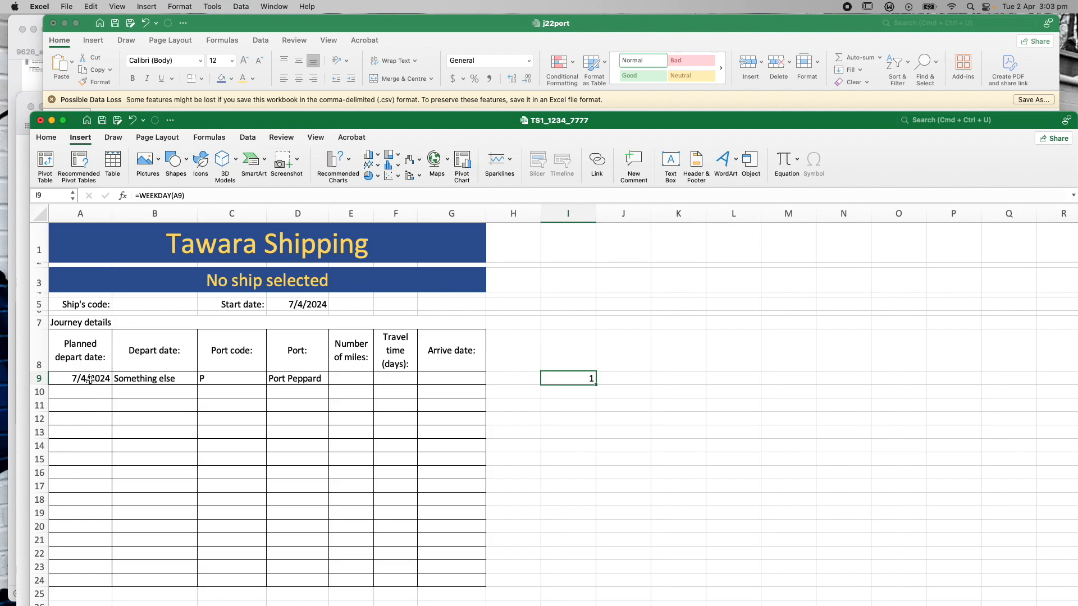
click(248, 34)
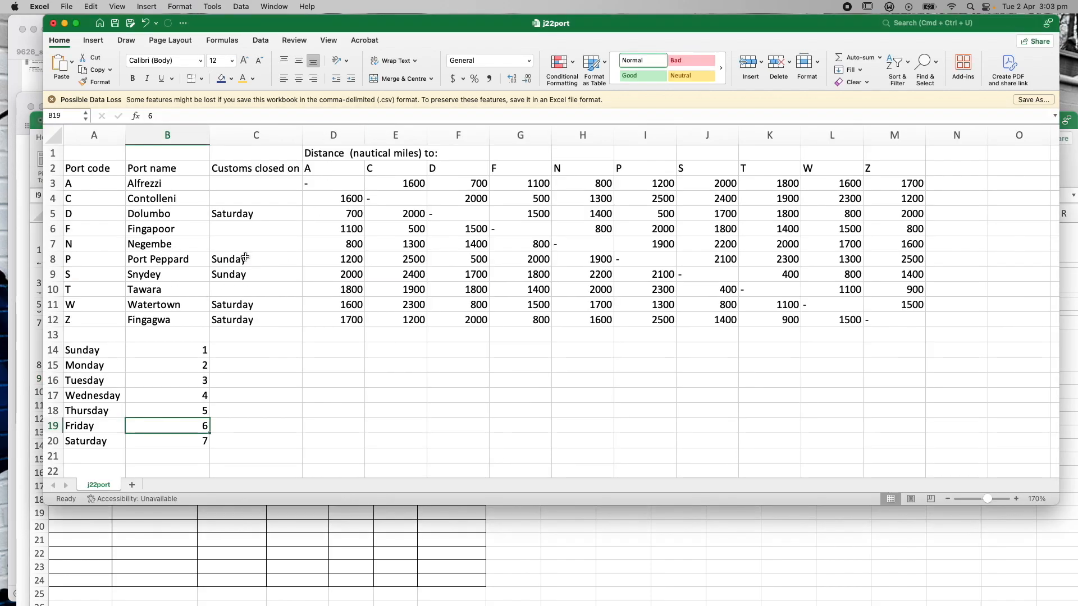
click(556, 601)
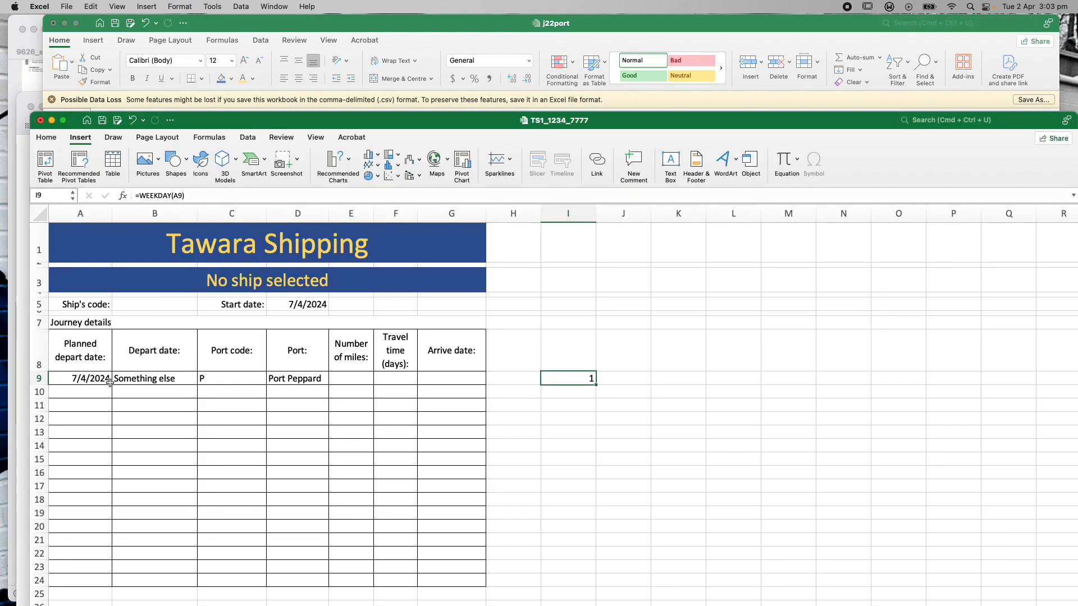
click(618, 377)
click(576, 380)
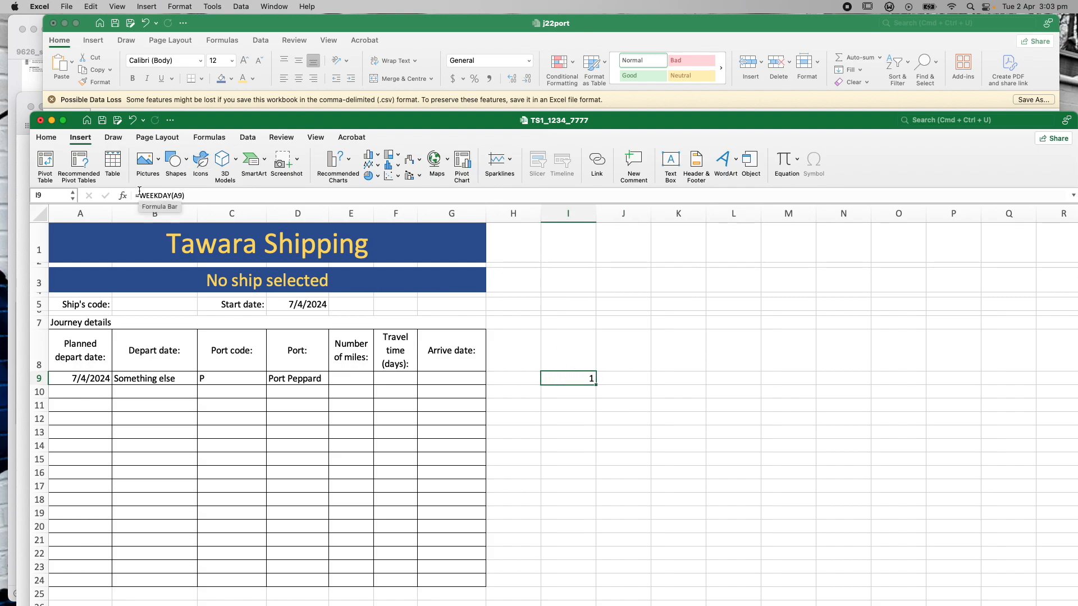
click(156, 379)
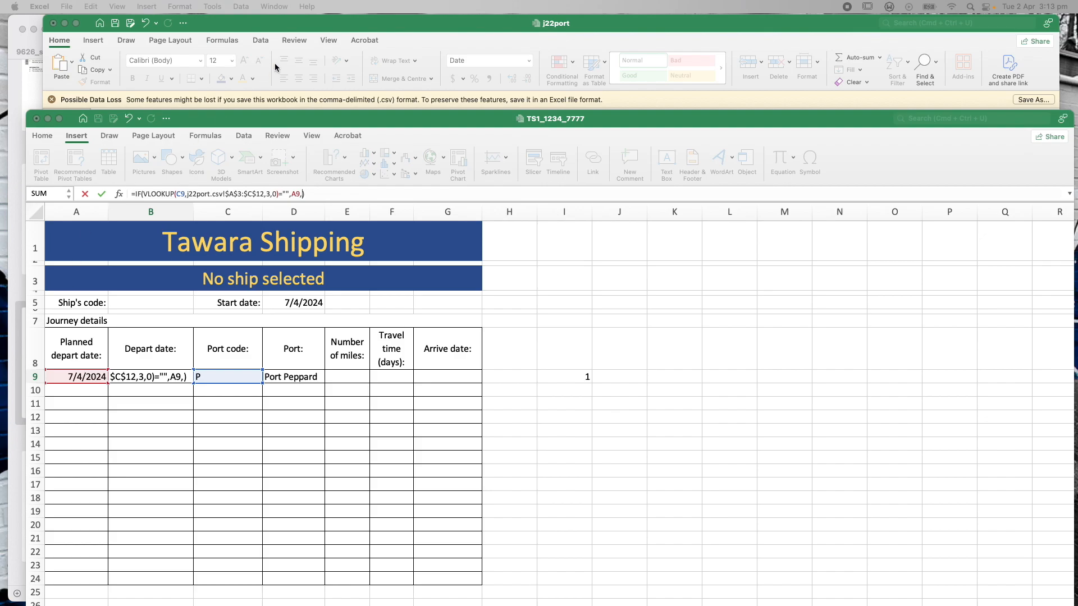
Insert a nested IF(WEEKDAY(A9)= test into B9's formula
click(278, 26)
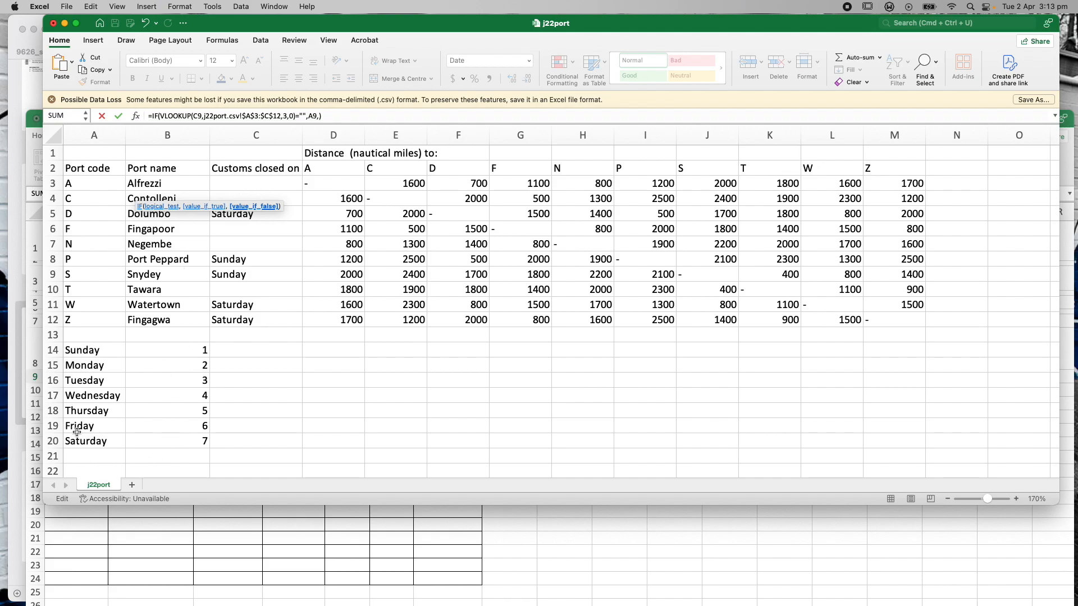
click(834, 552)
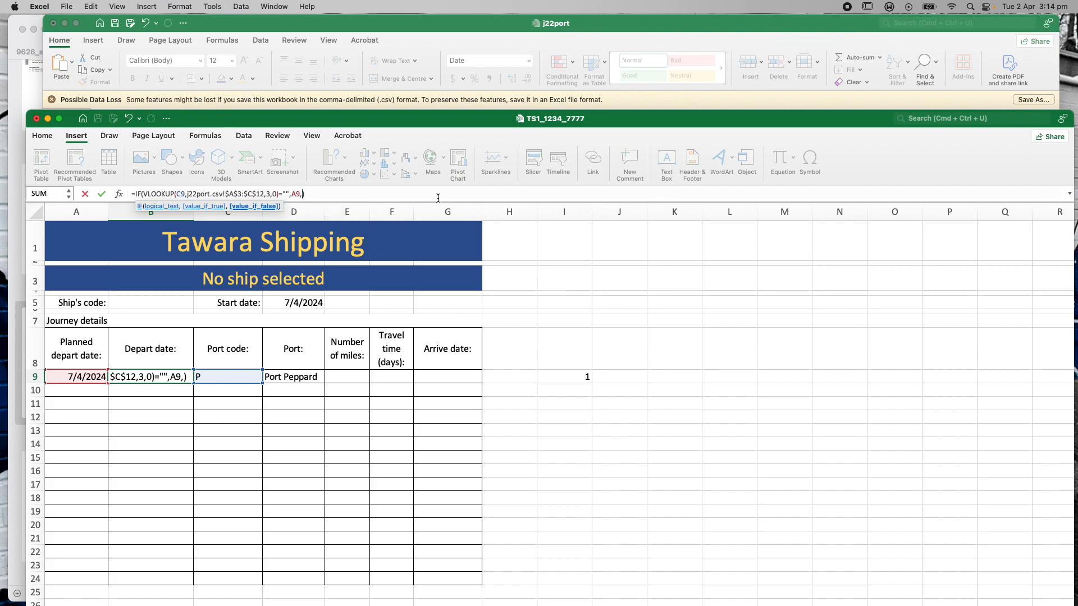
text(IF)
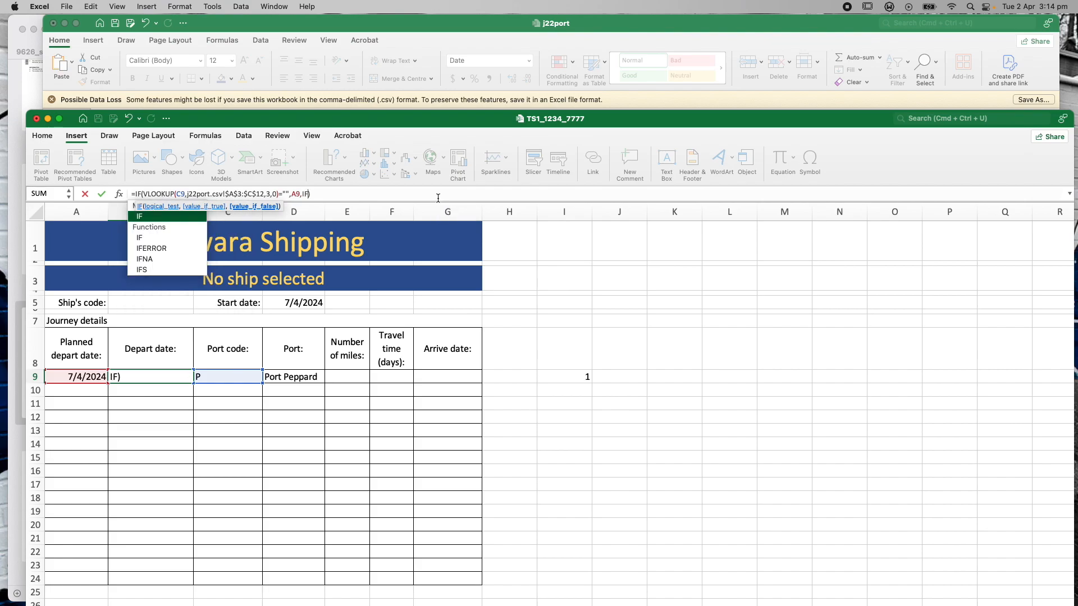
key(Left)
key(Left)
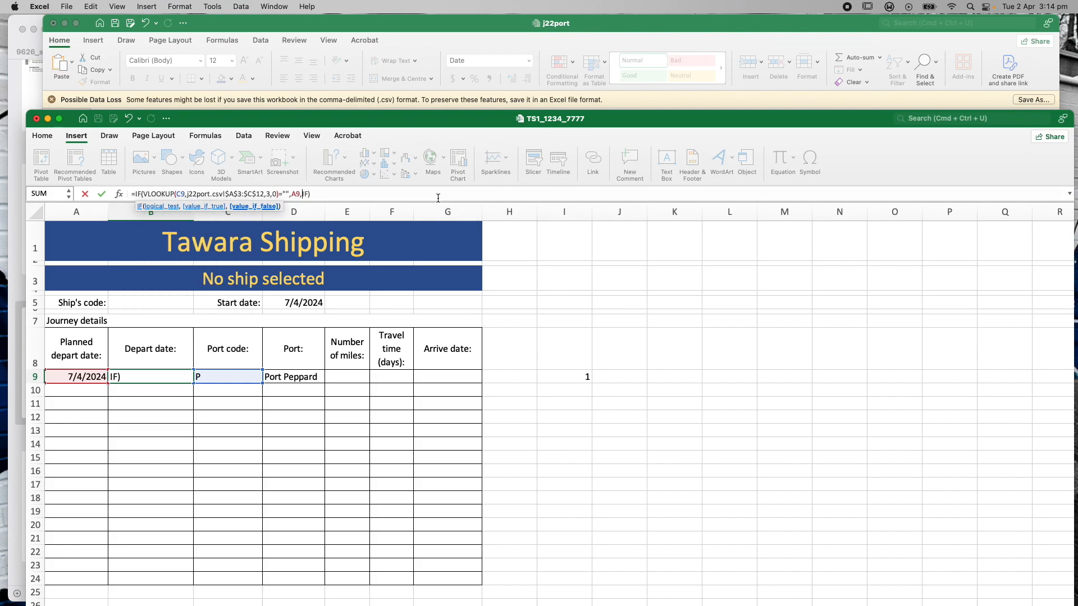
text((IF)
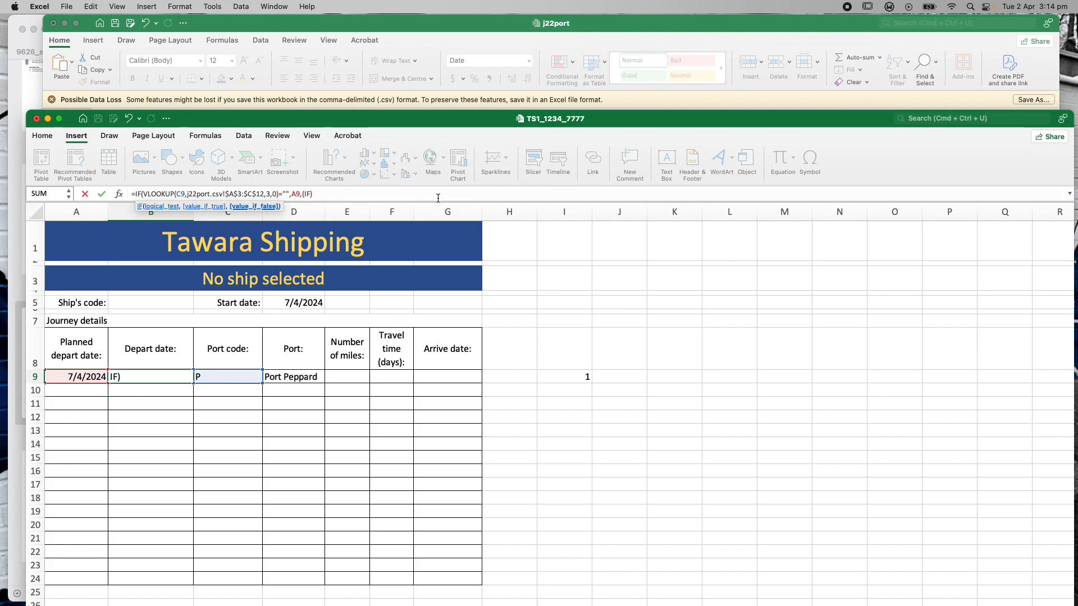
text(()
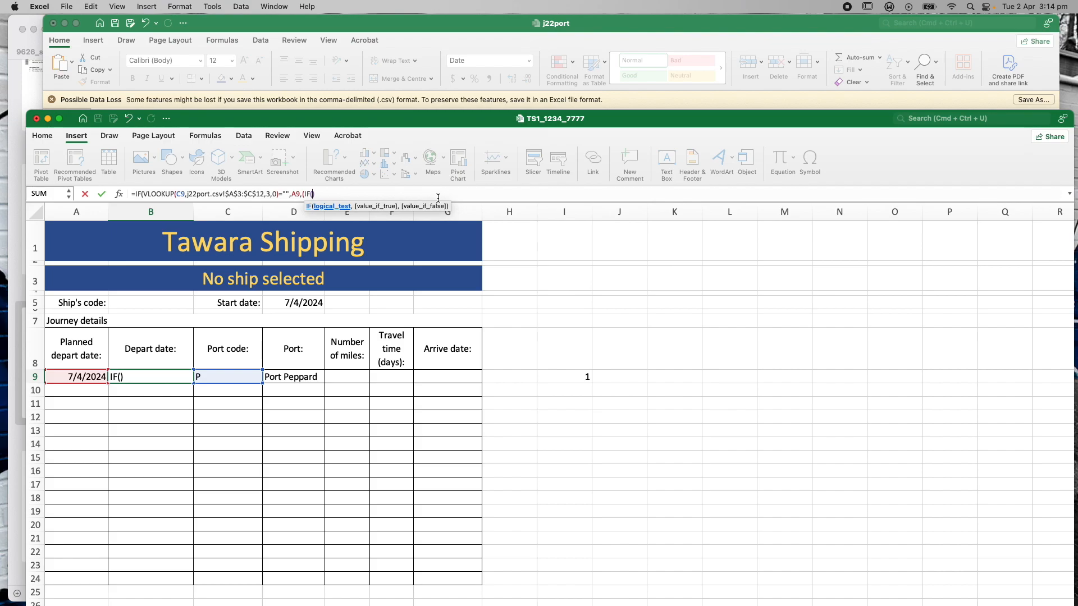
text(WEE)
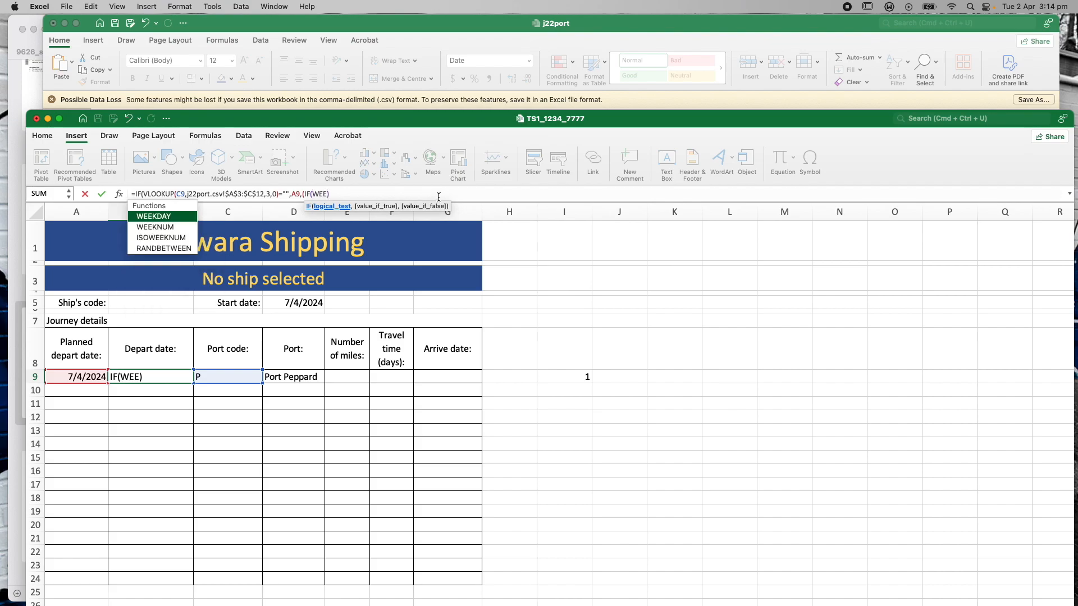
double_click(169, 217)
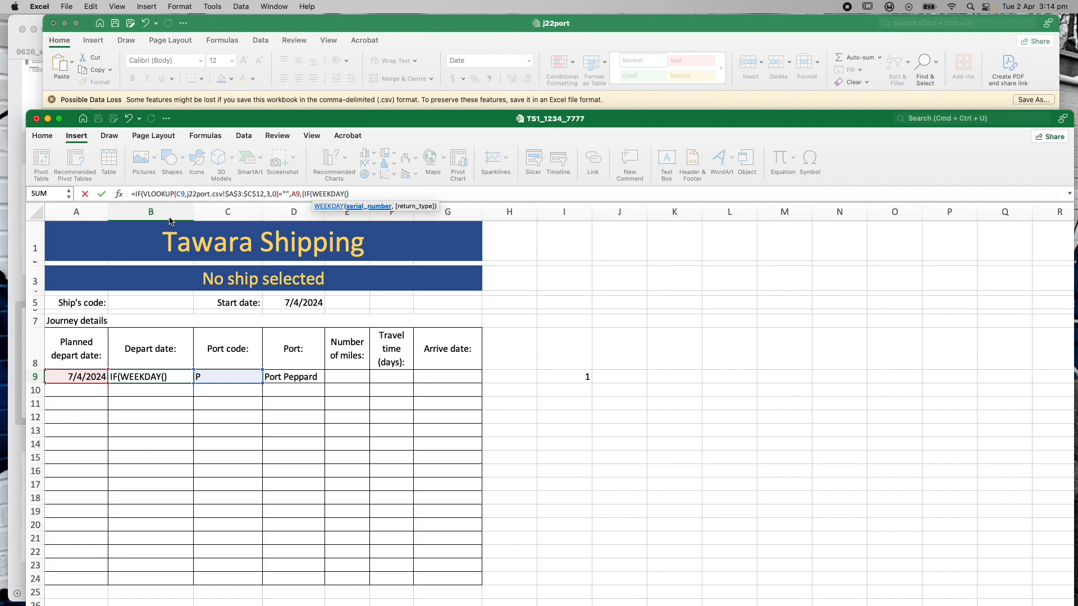
click(83, 376)
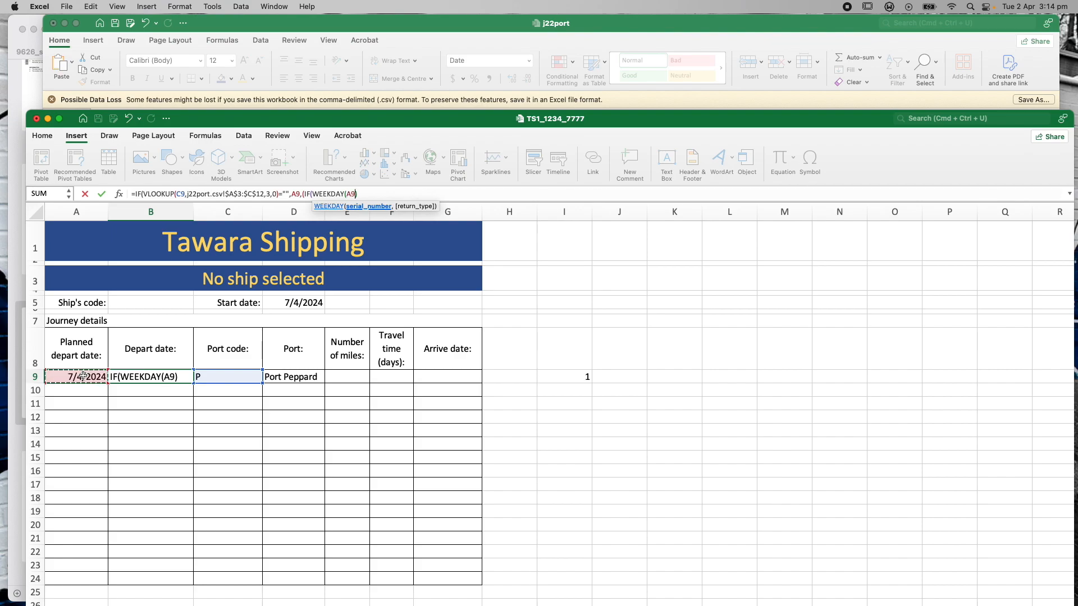
key(Right)
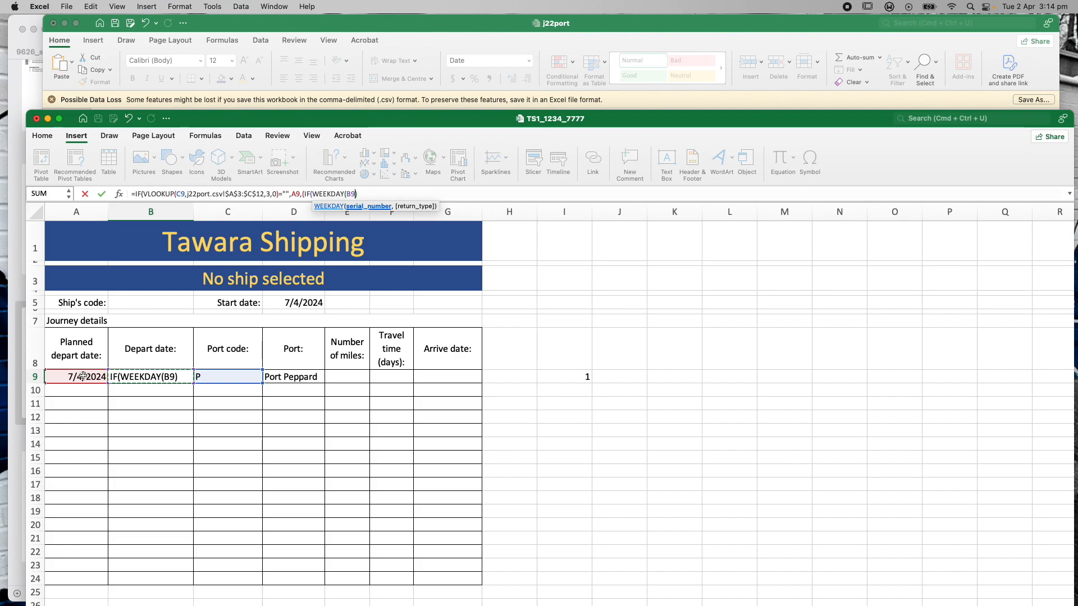
click(83, 376)
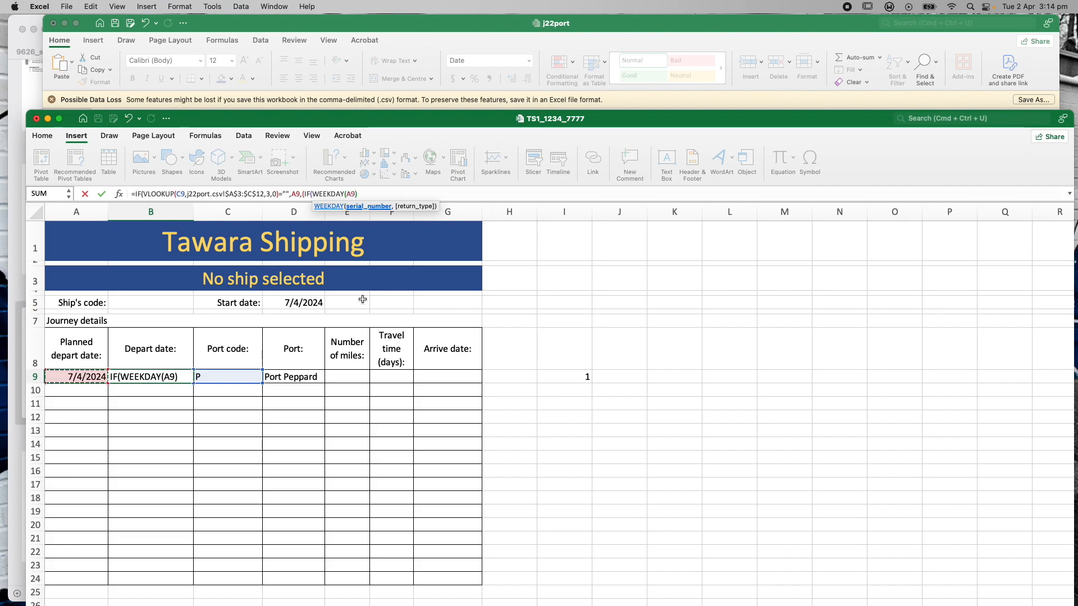
text())
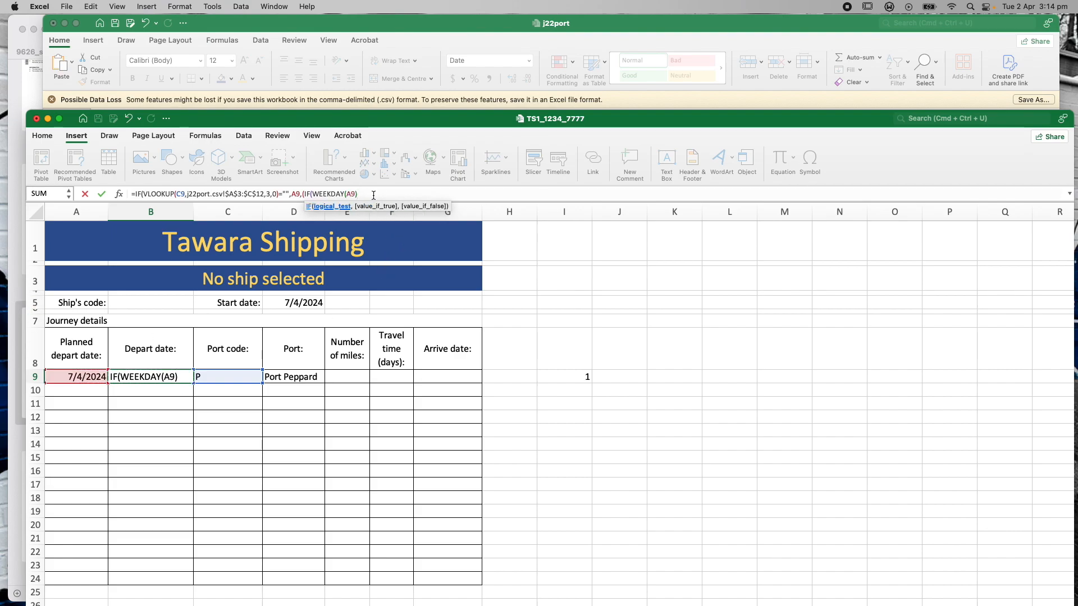
text(=)
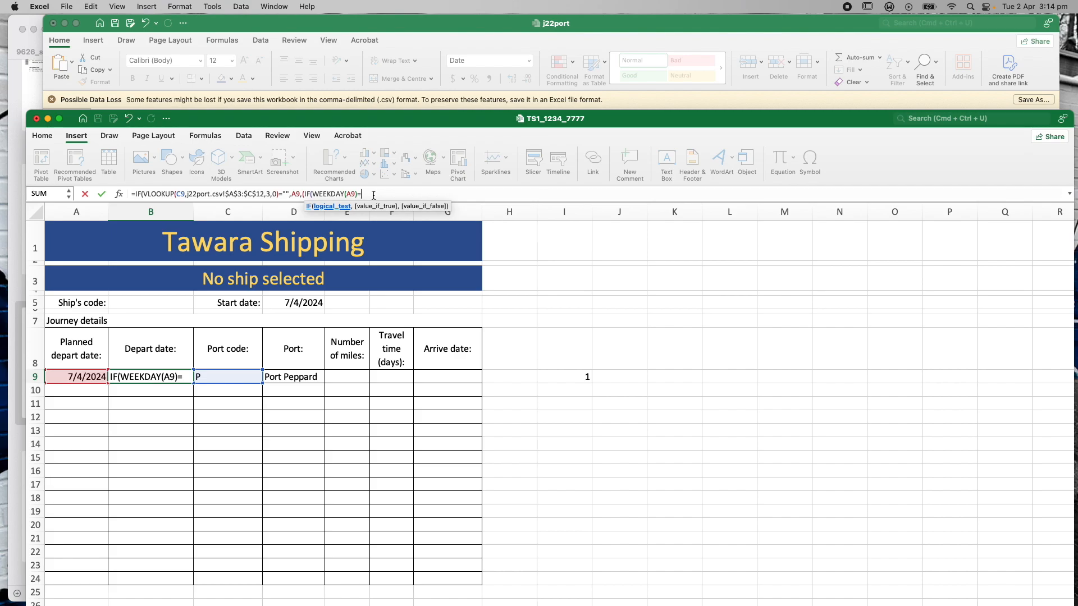
Check the j22port port table and begin a VLOOKUP for the comparison value
click(410, 27)
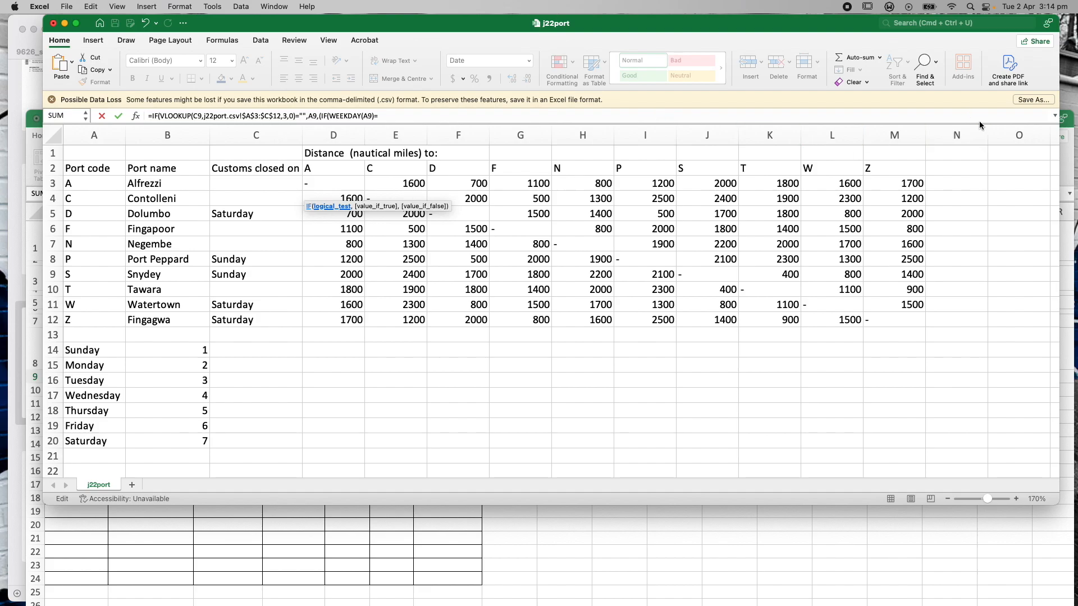
click(821, 601)
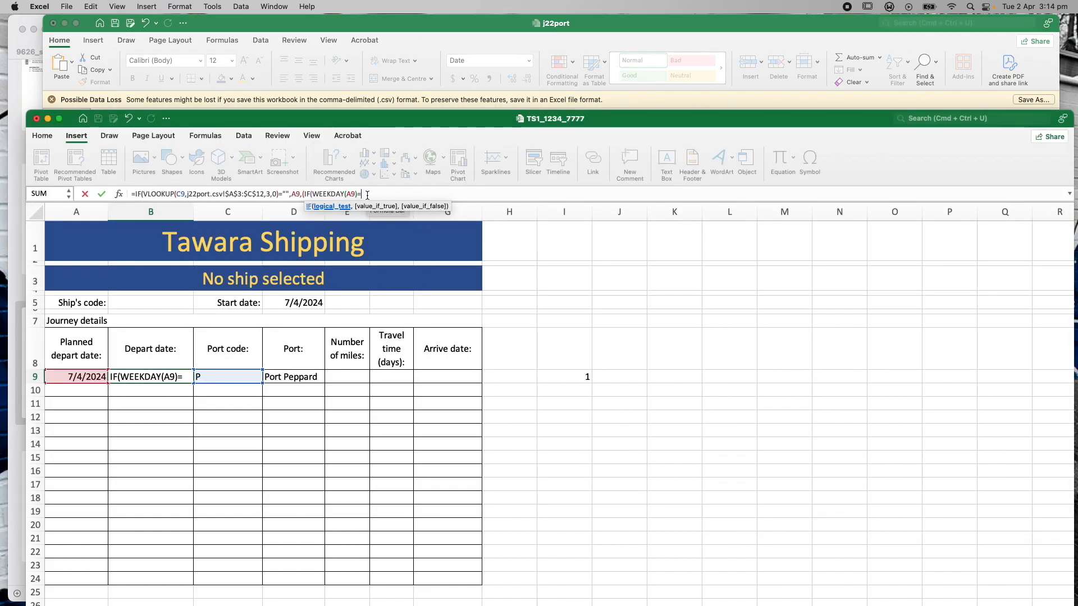
text(VLOO)
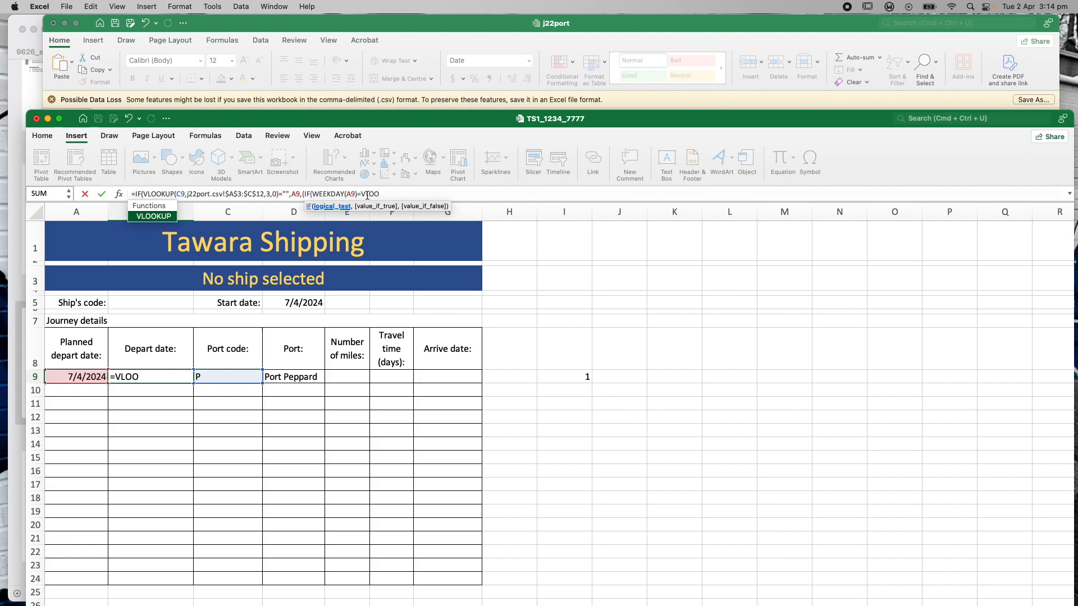
Give the inner VLOOKUP Lookup_value C9 and Table_array j22port!$A$3:$C$12
double_click(165, 218)
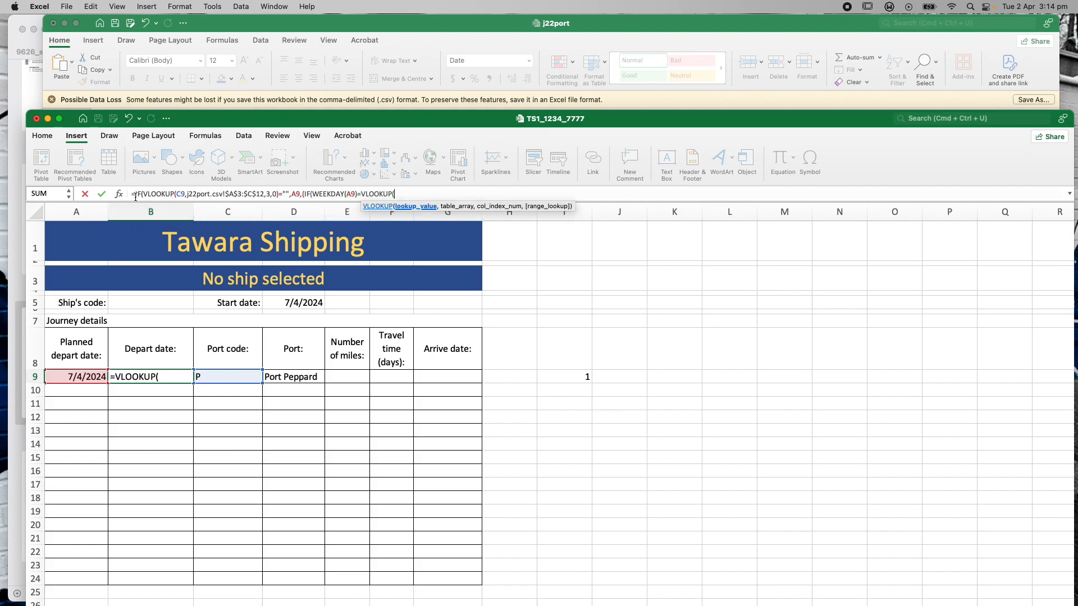
click(118, 194)
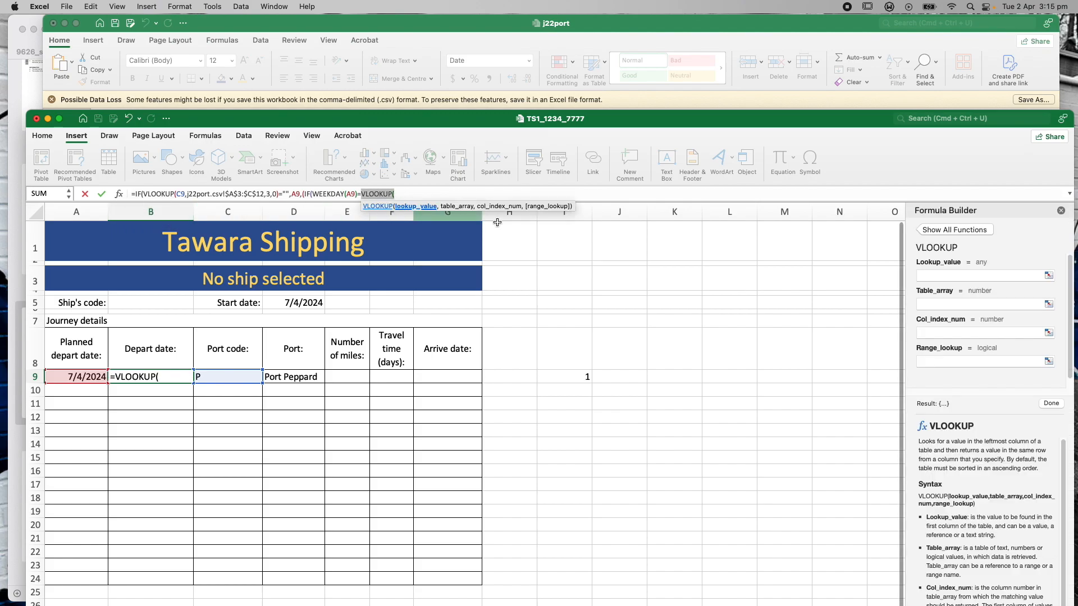
click(938, 276)
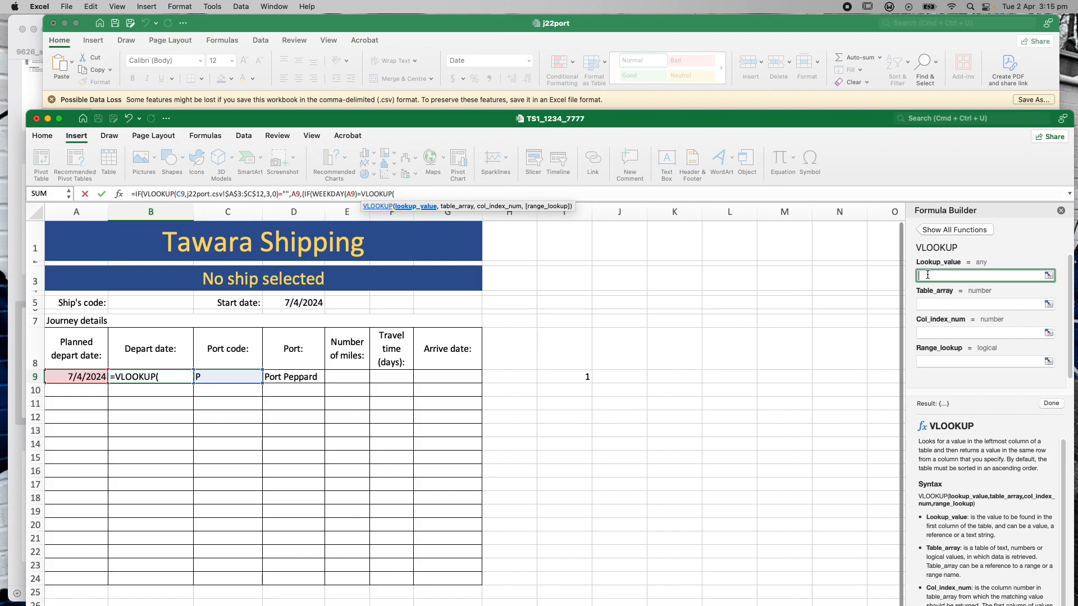
click(226, 377)
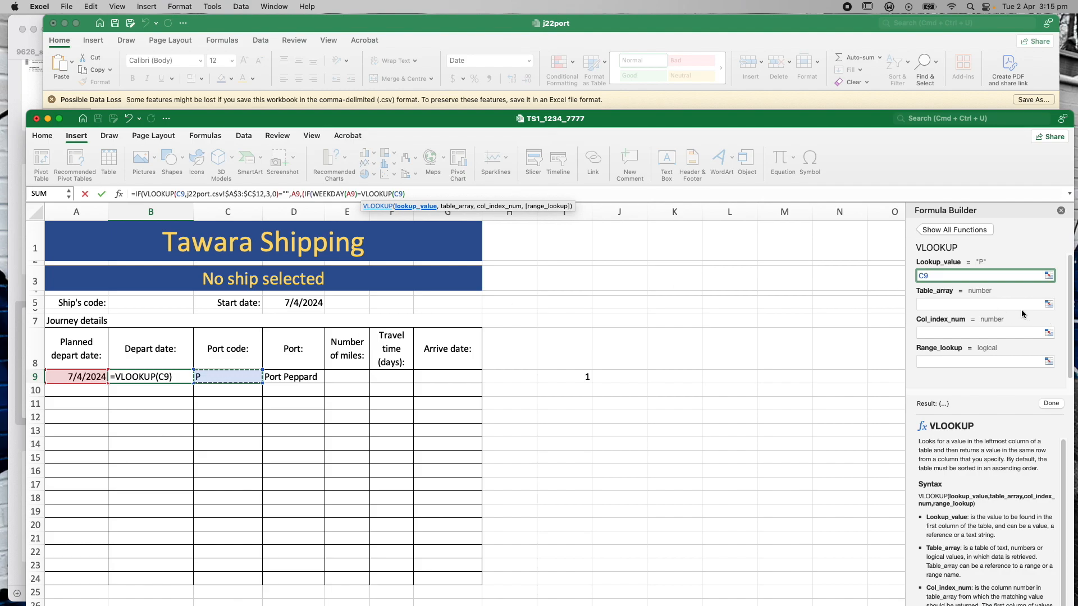
click(973, 305)
click(636, 27)
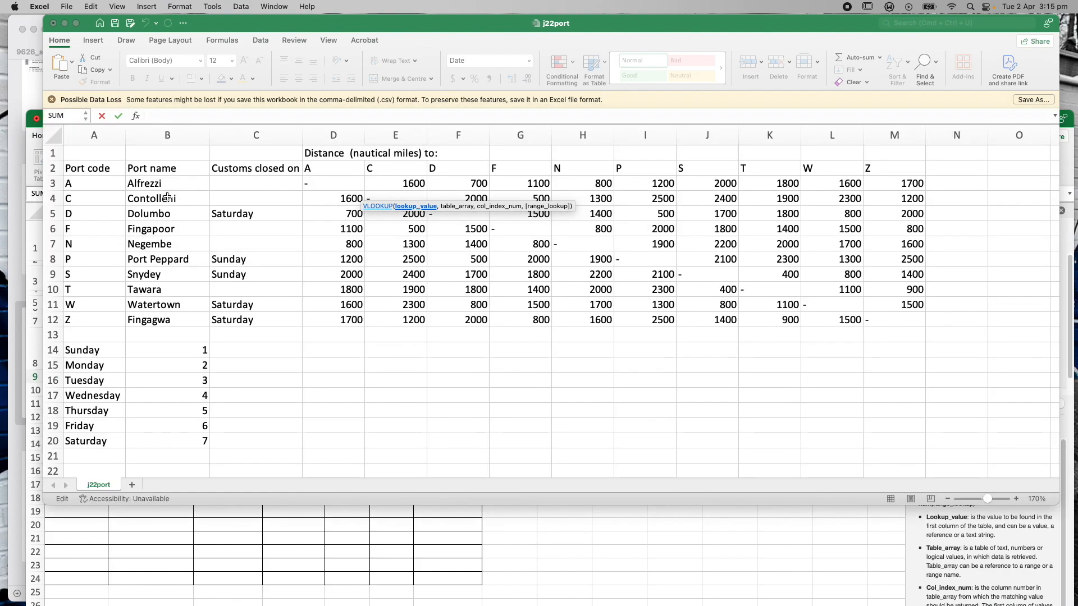
drag(90, 186, 236, 320)
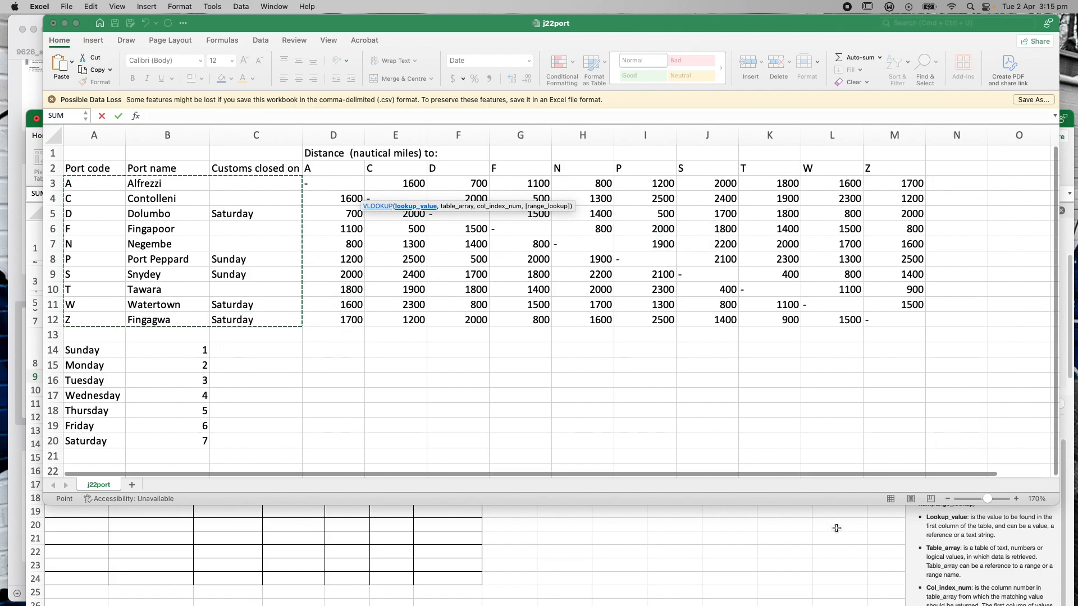
click(1069, 127)
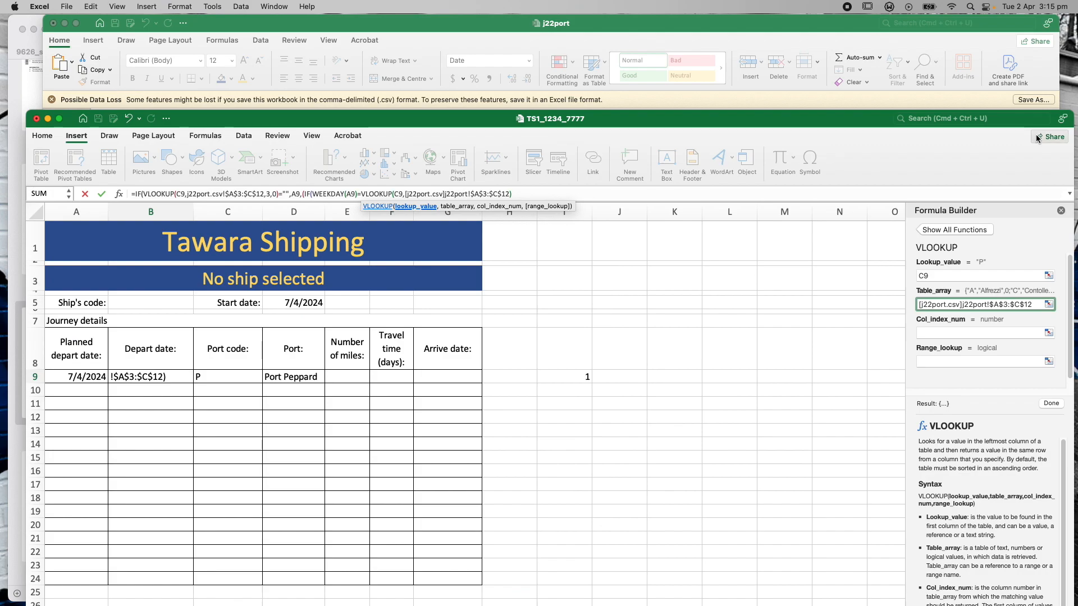
Set the inner VLOOKUP to column 3 with exact match 0 and recheck the port table
click(957, 332)
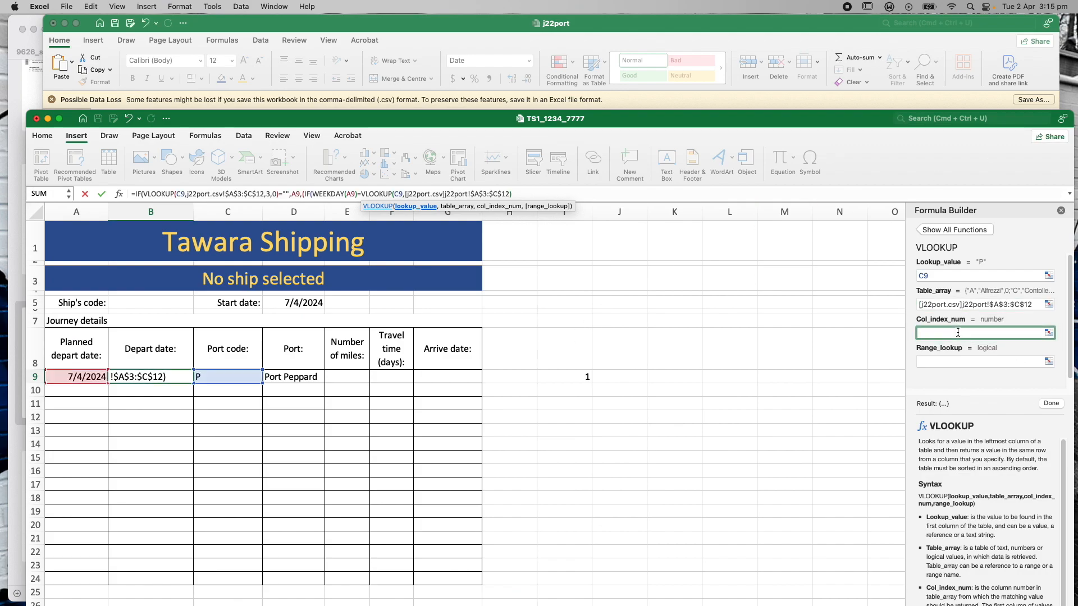
text(3)
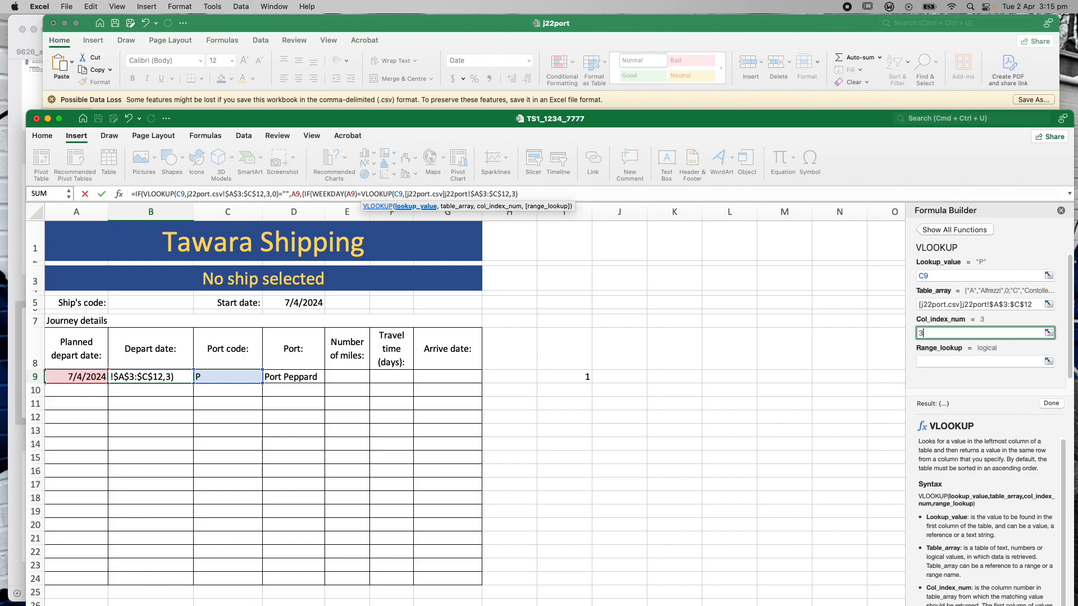
click(958, 362)
text(0)
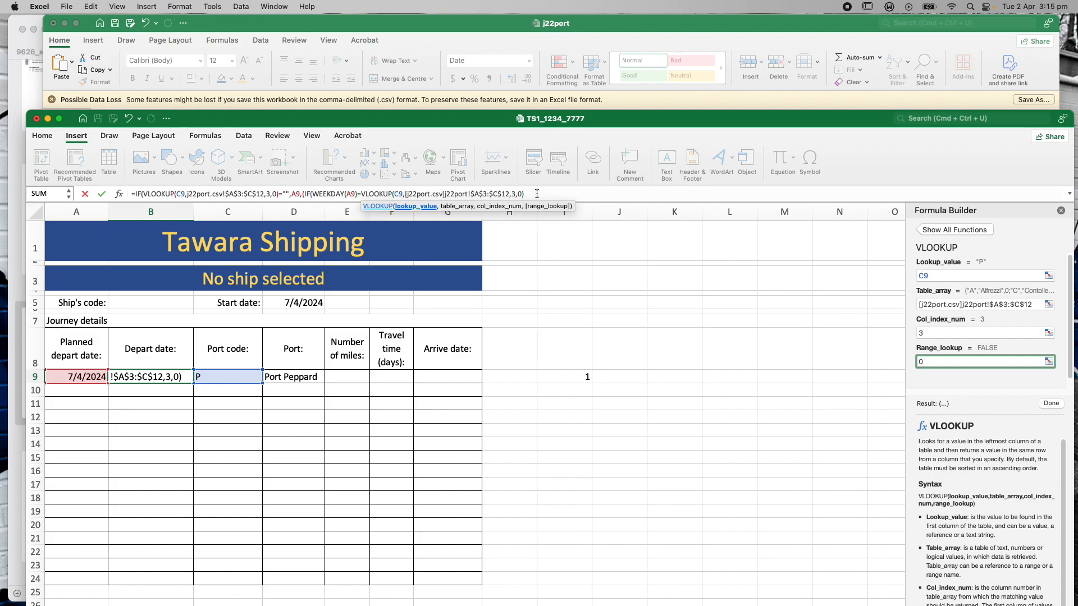
click(428, 27)
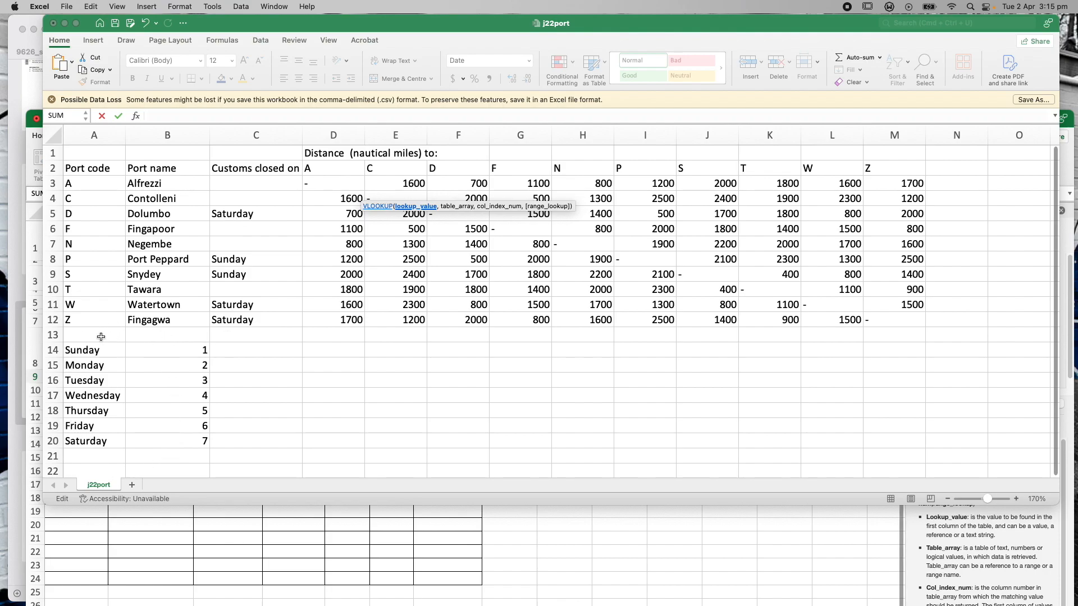
click(1071, 125)
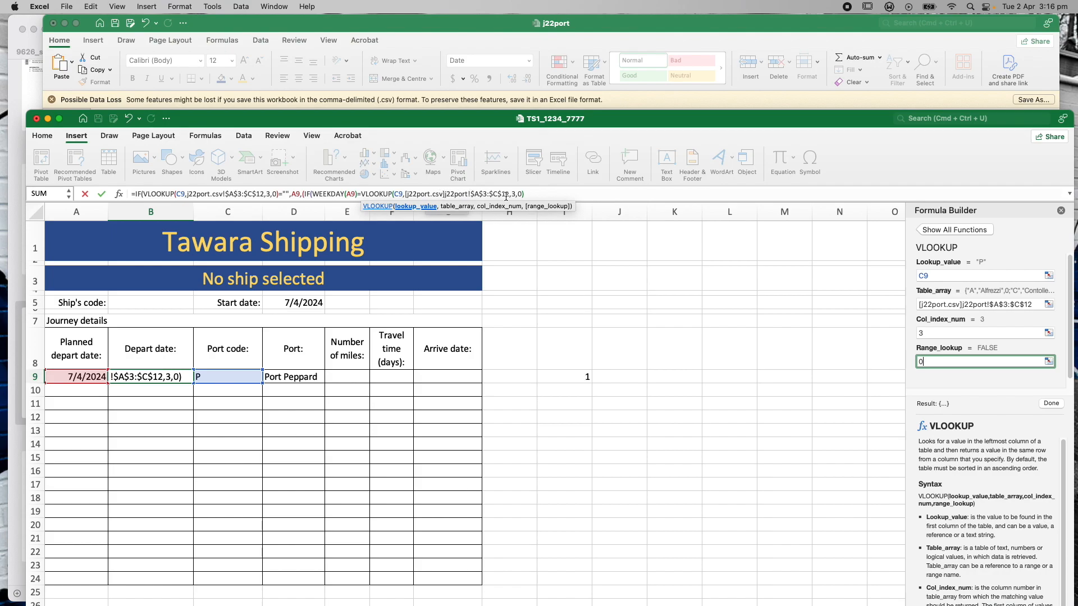
click(530, 195)
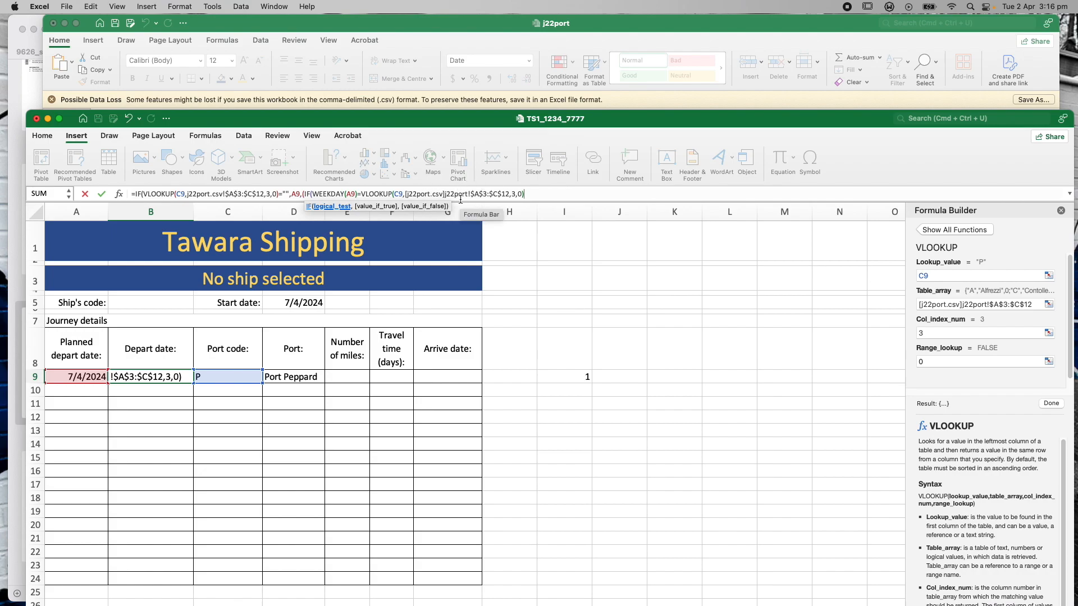
click(362, 193)
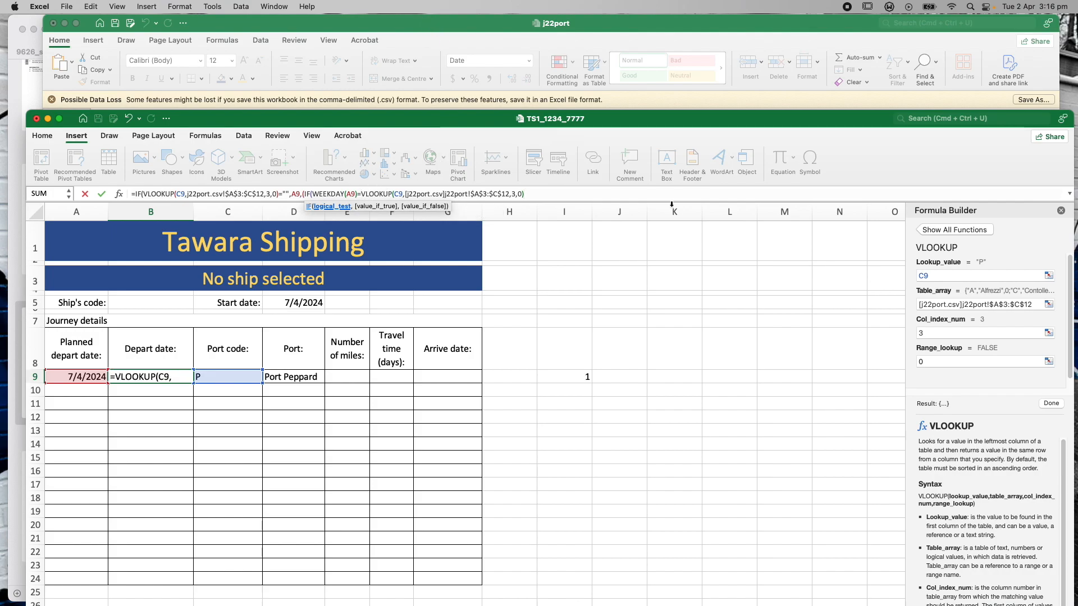
Wrap the closed-day lookup in an outer VLOOKUP and add its argument separator
text(VLOOKUP)
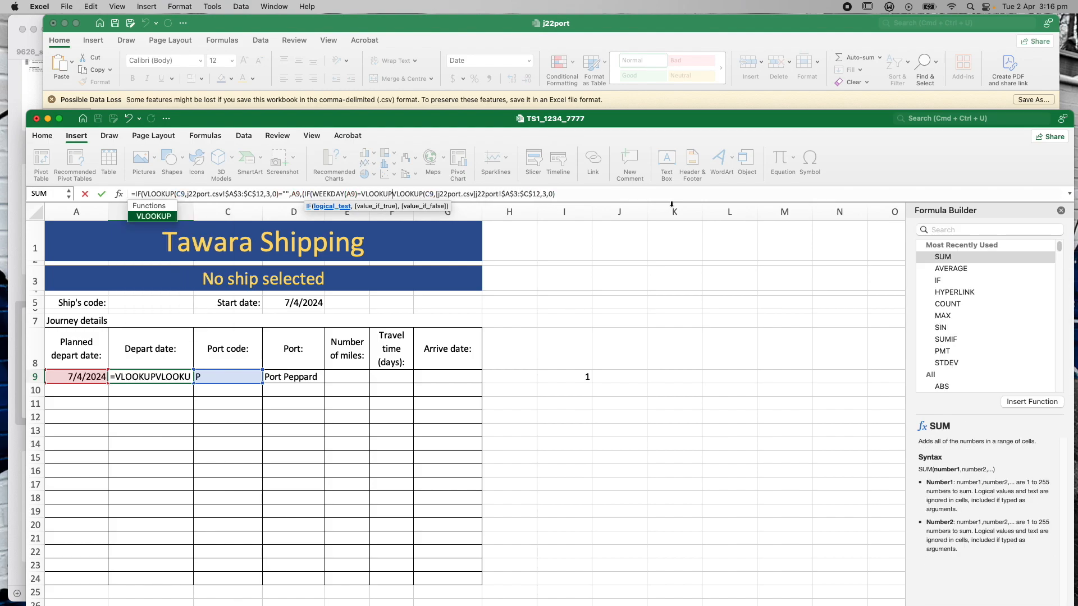
key(Tab)
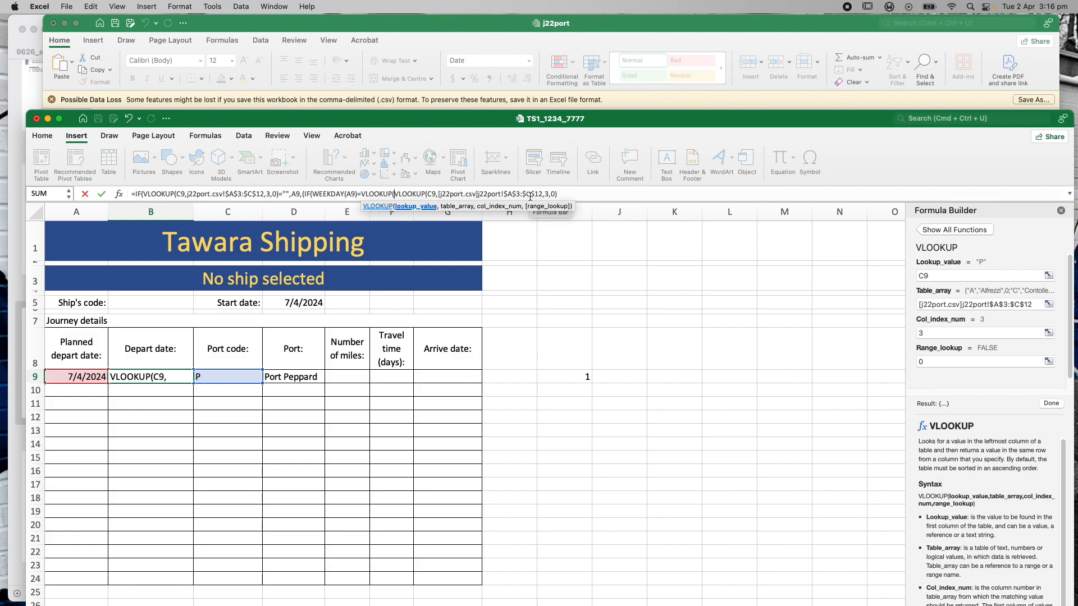
click(563, 194)
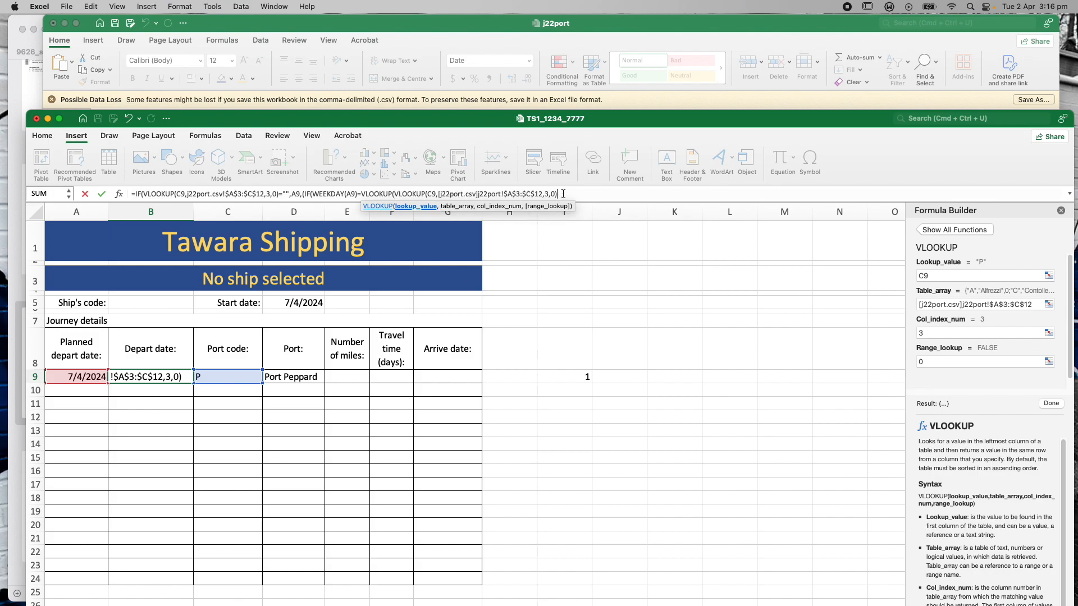
text(,)
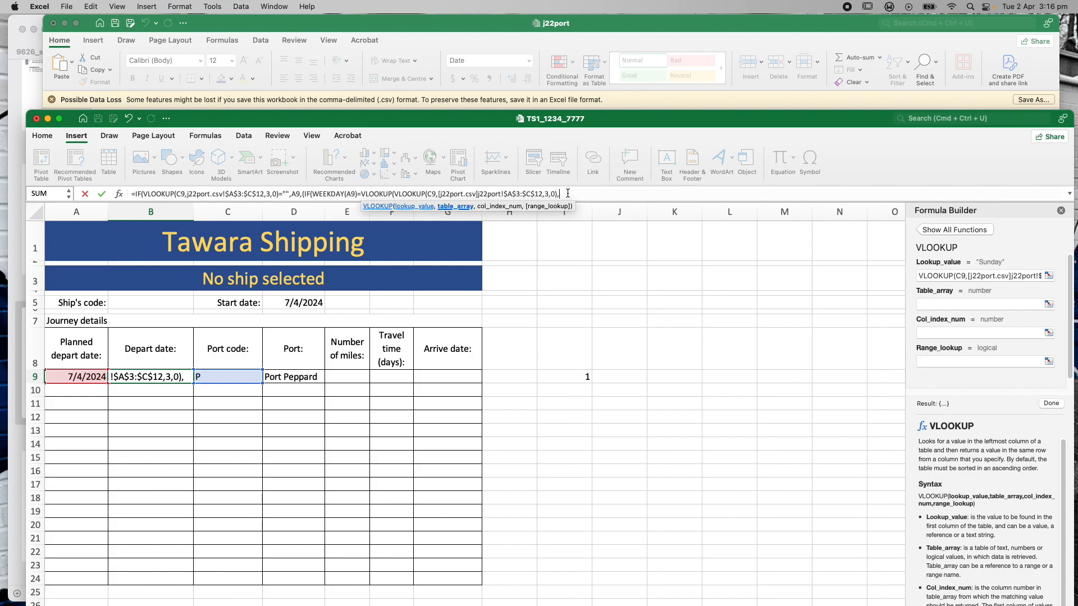
Set Table_array j22port!$A$14:$B$20, column 2, exact match 0, and dismiss the alert
click(936, 305)
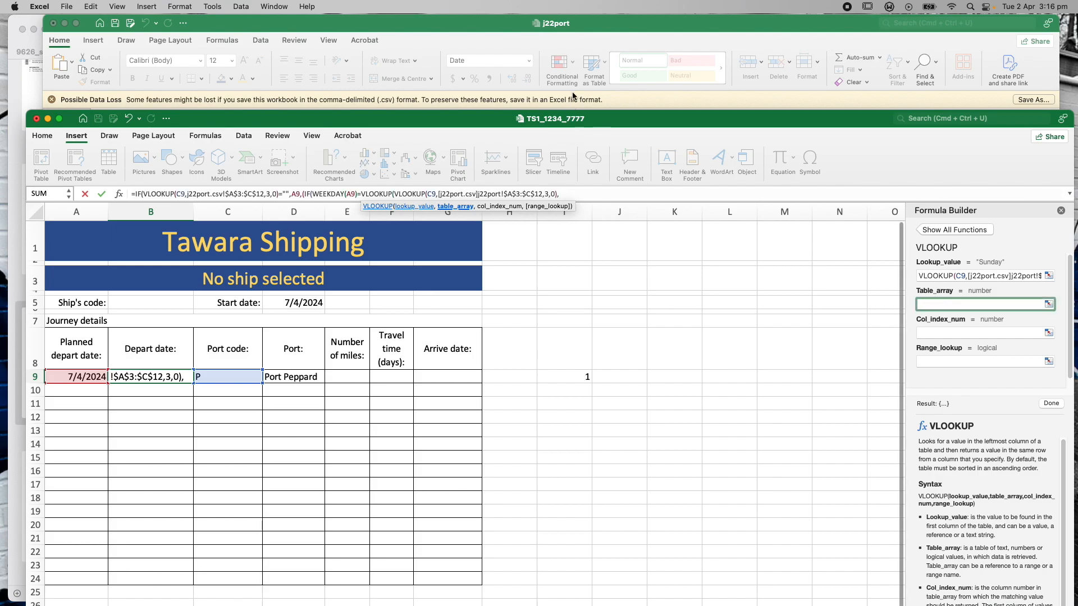
click(499, 29)
drag(79, 350, 170, 437)
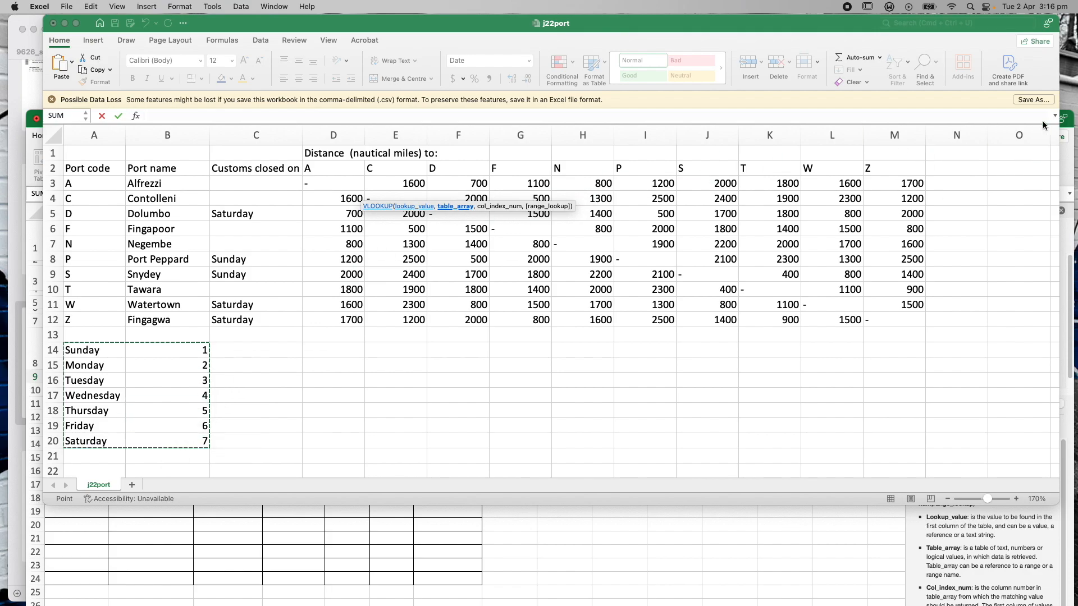
click(1068, 123)
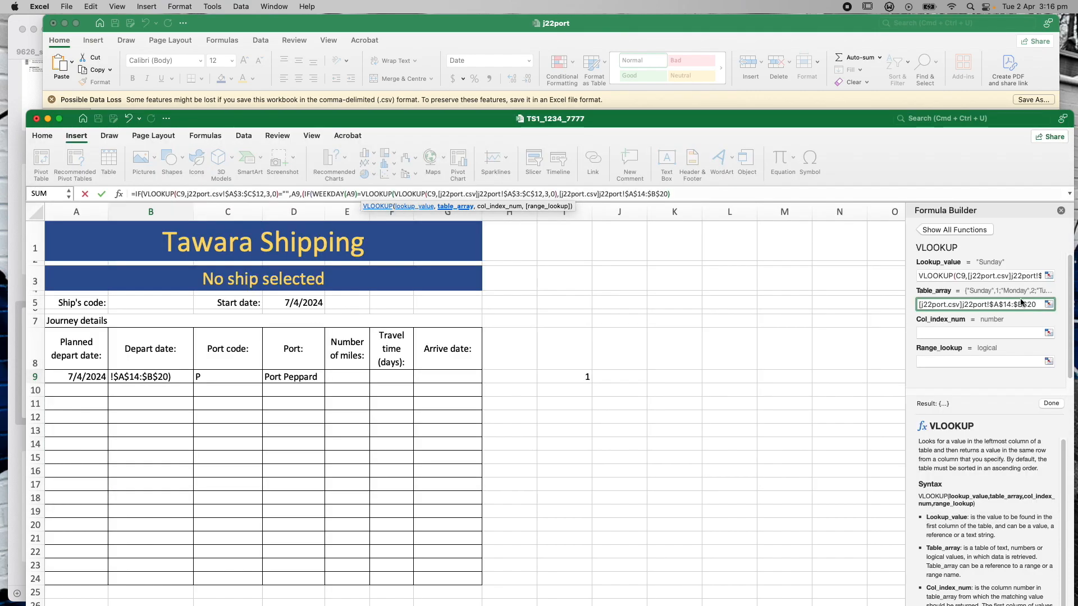
click(941, 334)
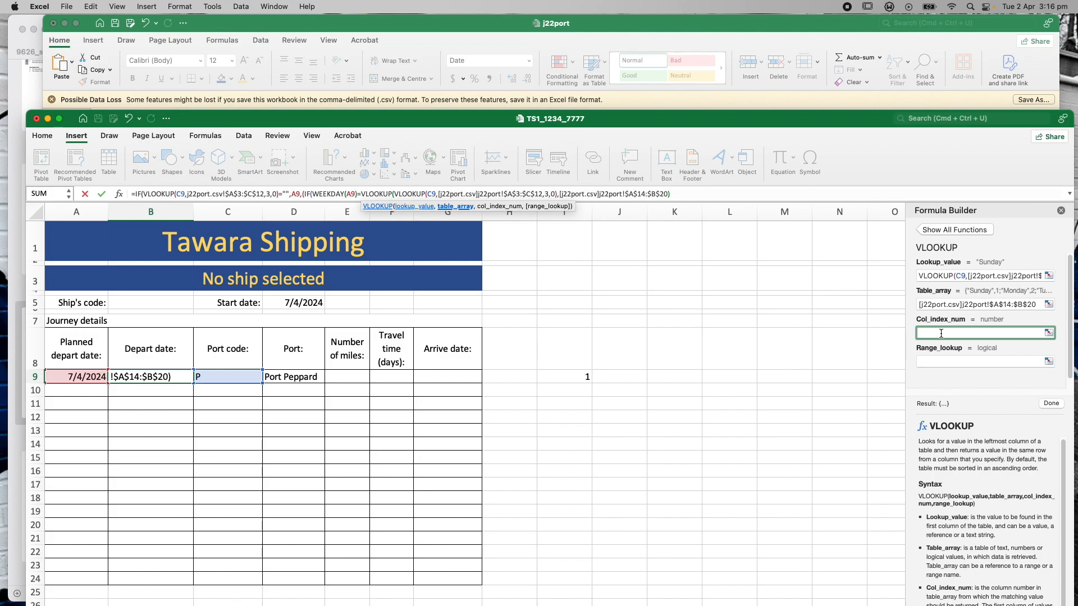
text(2)
click(944, 362)
text(0)
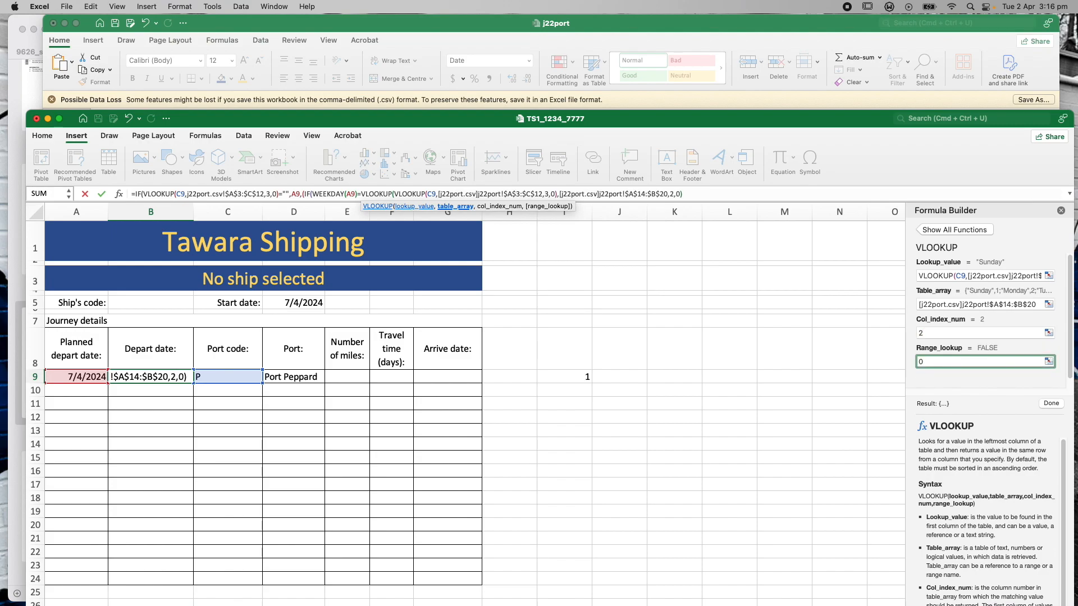
click(1054, 404)
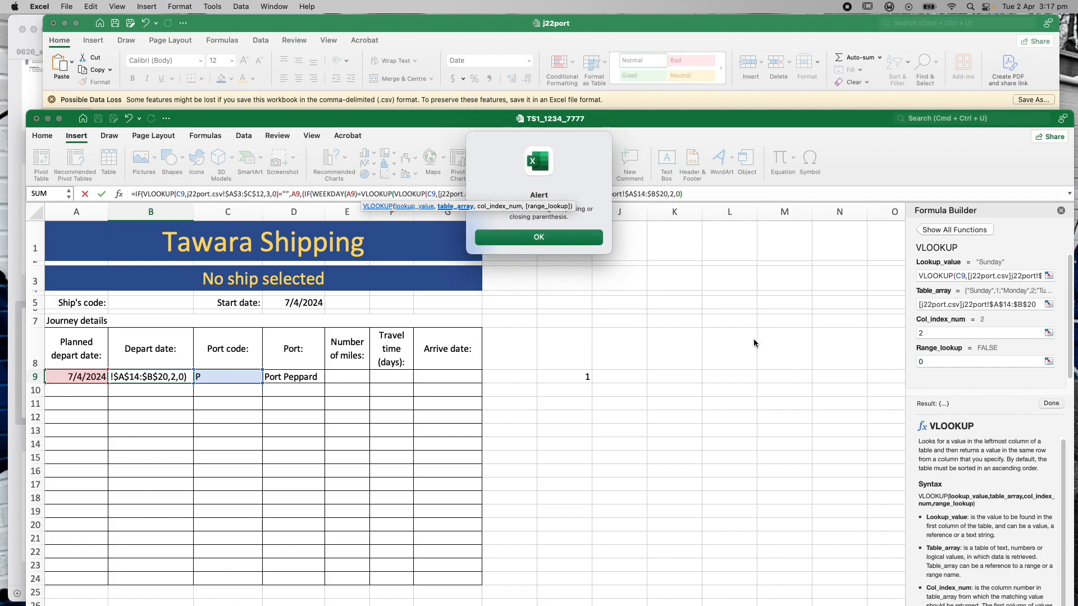
click(577, 235)
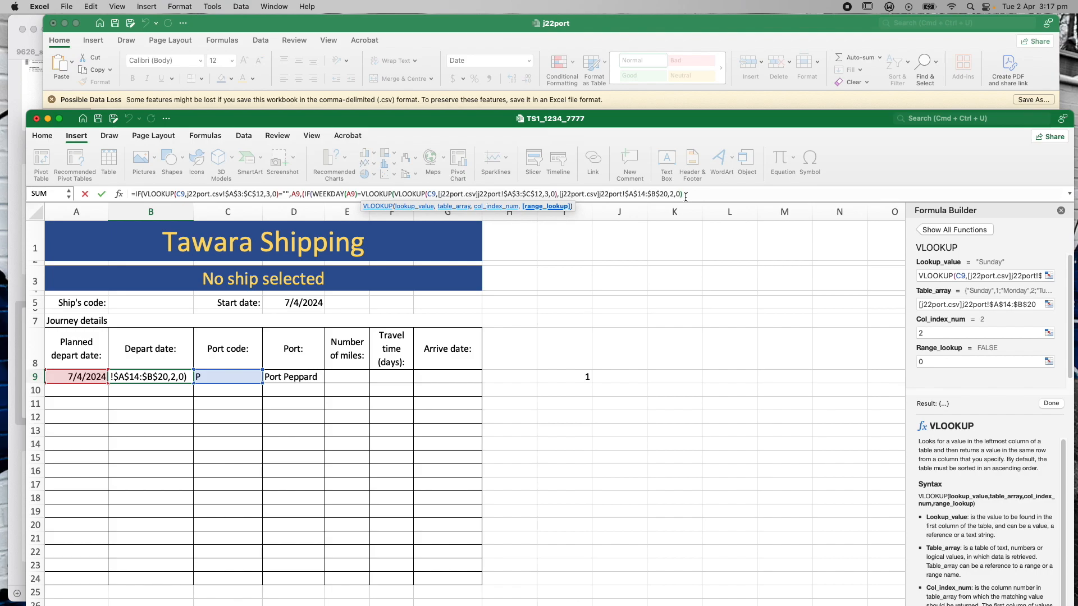
click(708, 192)
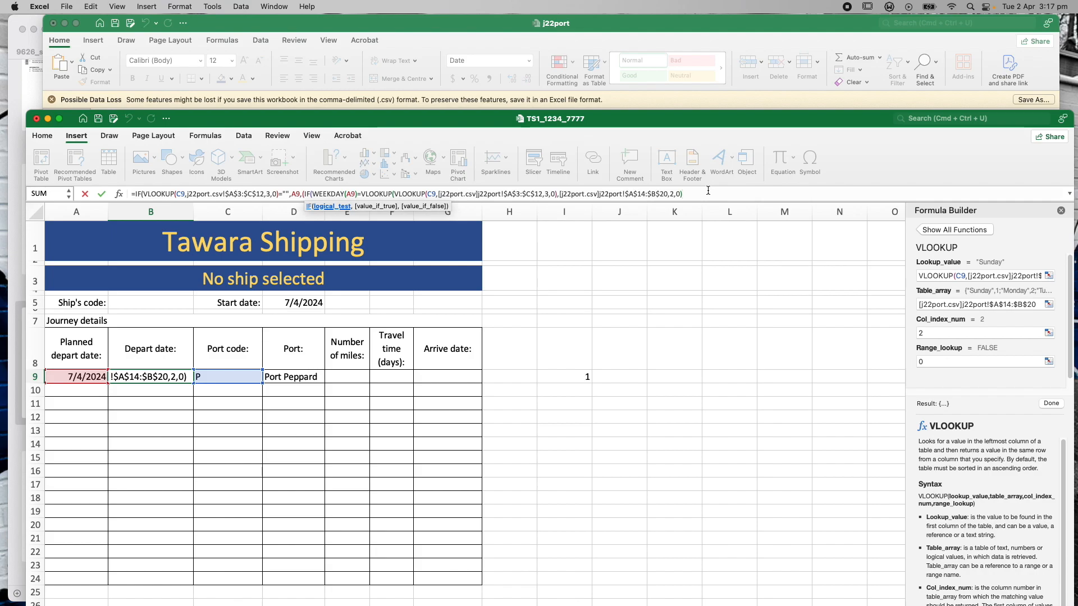
Add A9+1 as the true result and A9 as the false result, closing all parentheses
text(,)
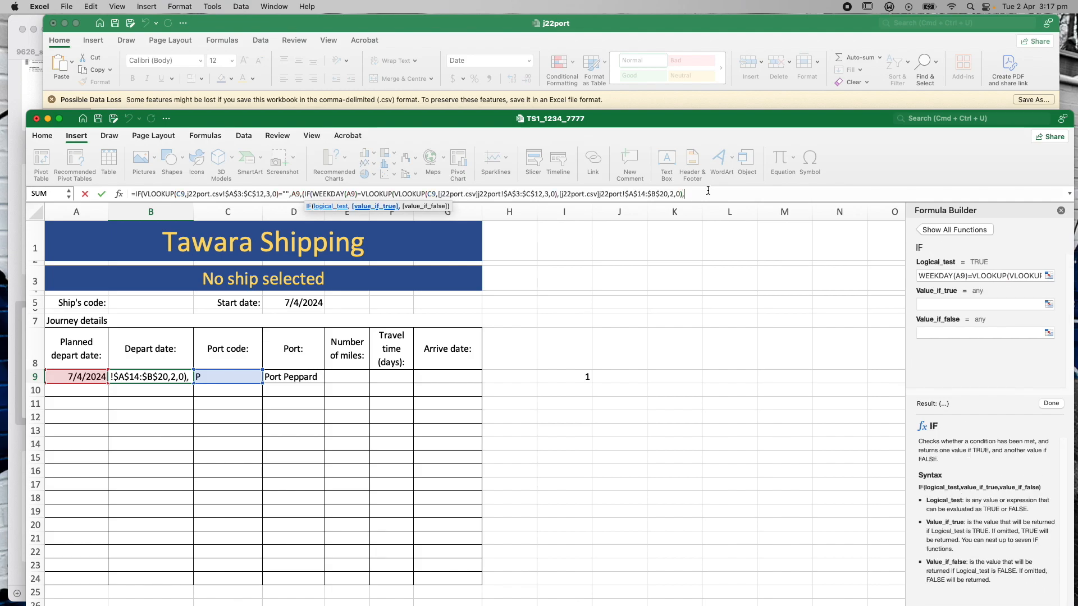
drag(675, 122, 687, 469)
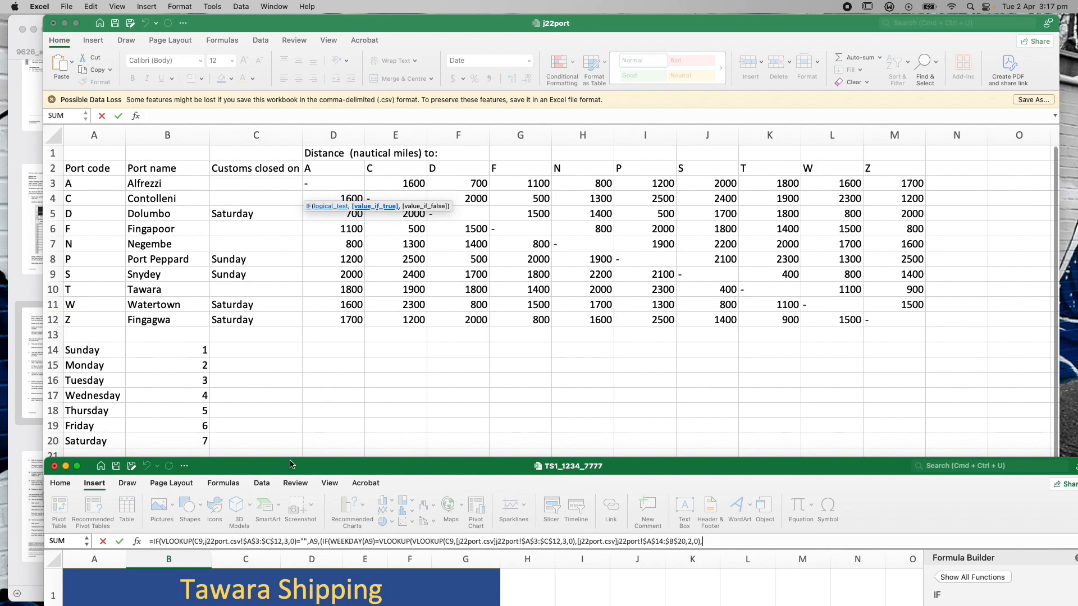
mouse_move(296, 468)
mouse_down()
mouse_move(276, 362)
mouse_move(269, 505)
mouse_move(263, 435)
mouse_move(253, 472)
mouse_move(275, 358)
mouse_move(292, 75)
mouse_move(292, 460)
mouse_up()
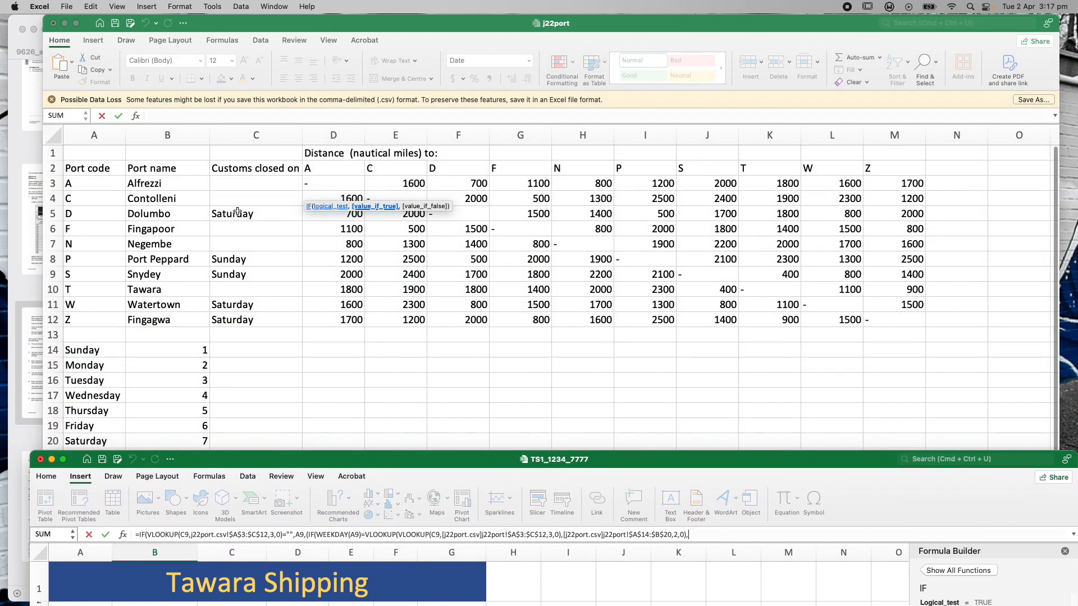
drag(314, 464, 316, 62)
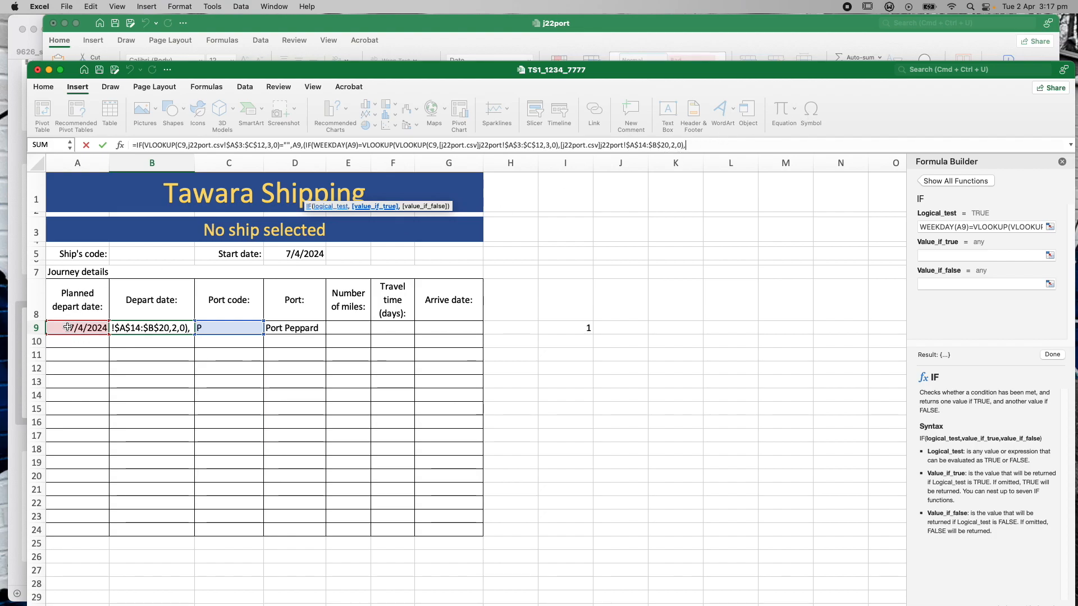
click(67, 327)
text(+1)
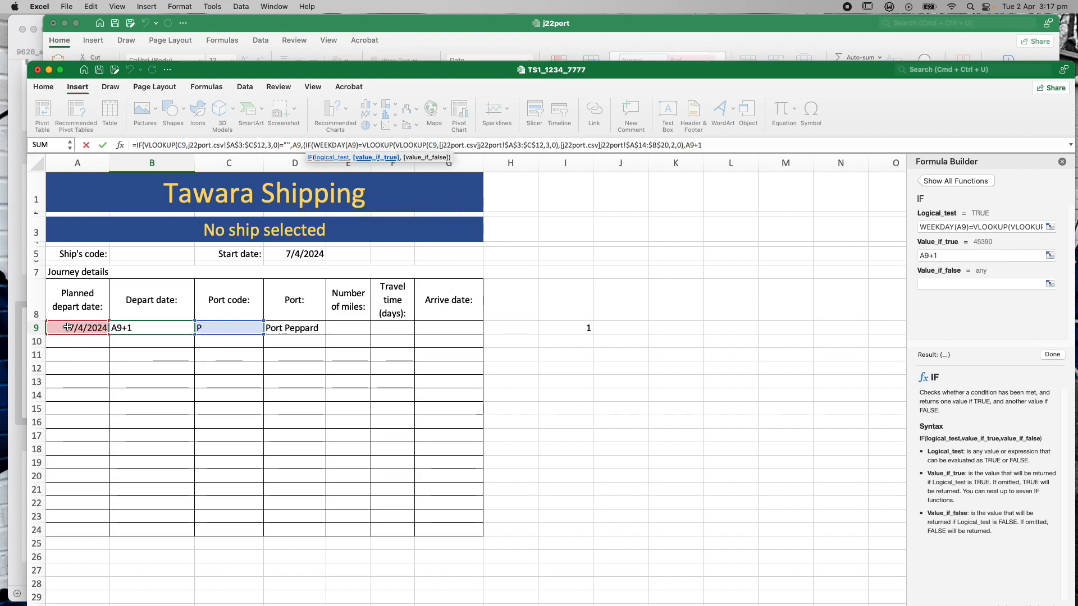
text(,A()
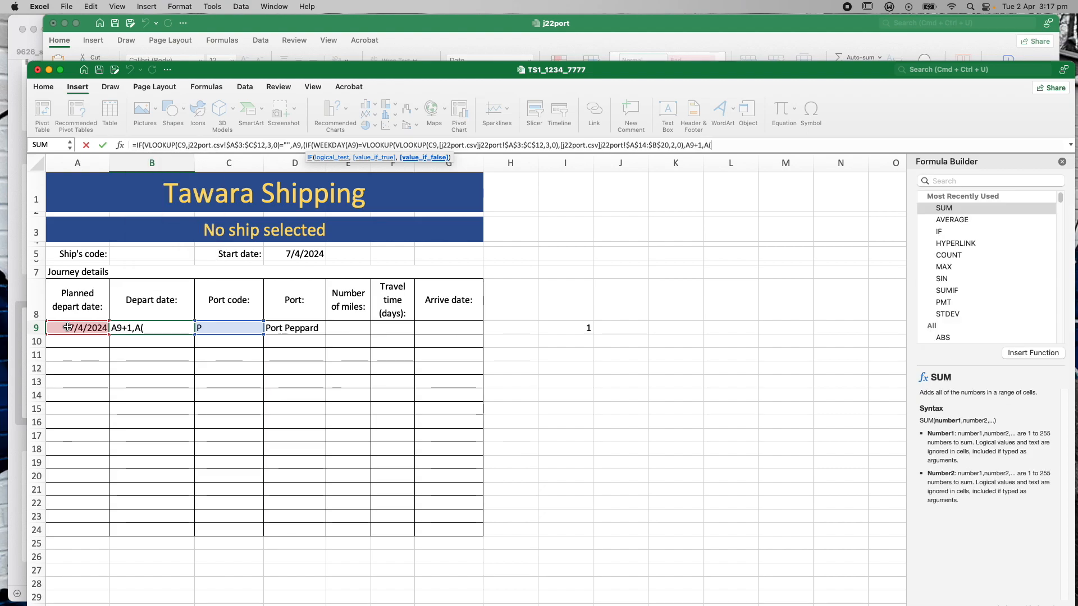
key(BackSpace)
text(9)
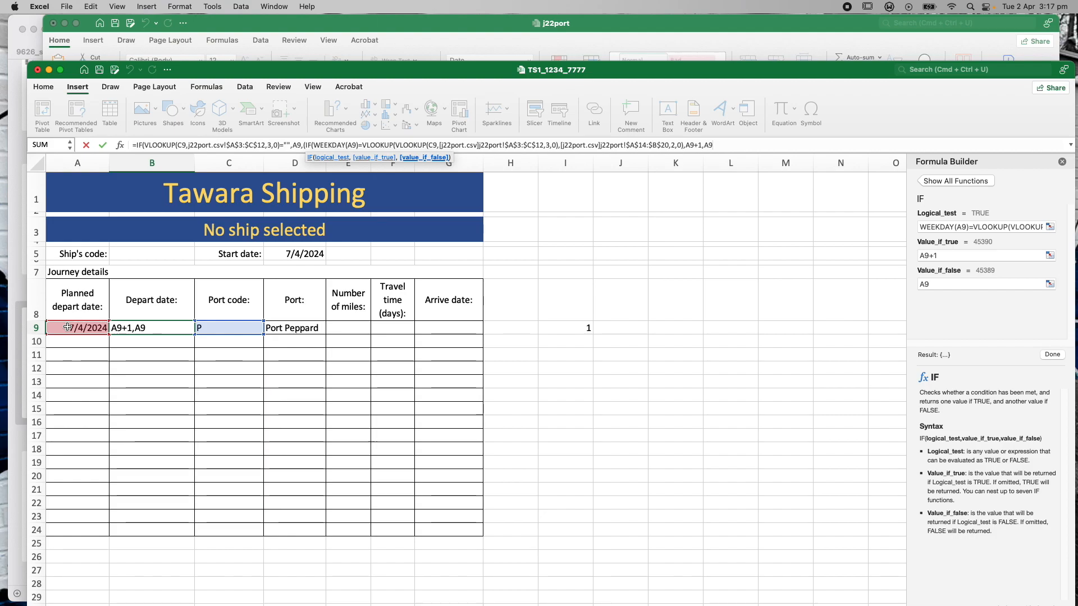
text())
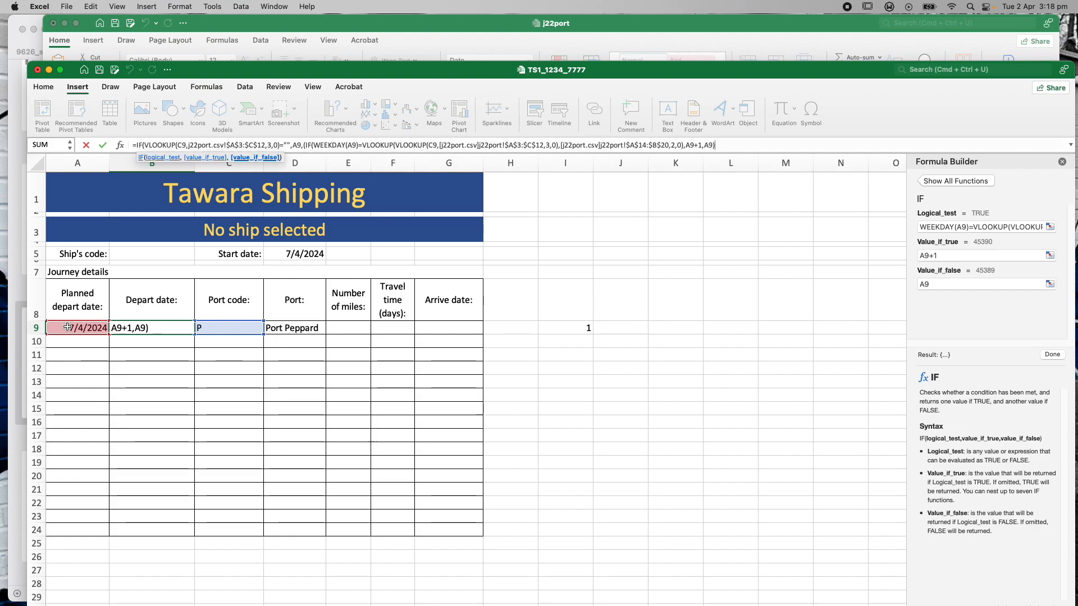
text())
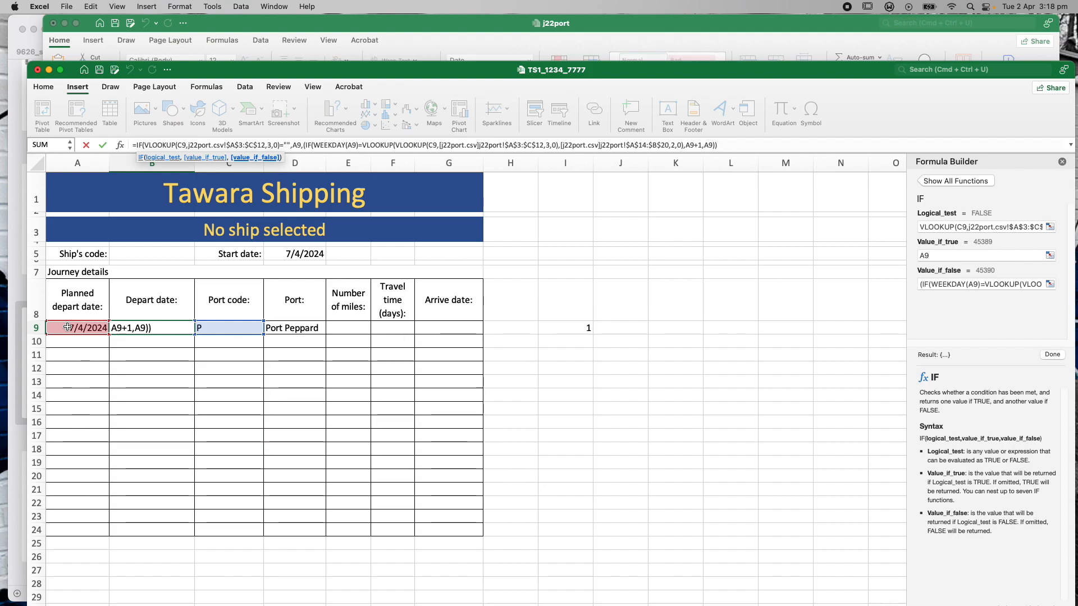
text())
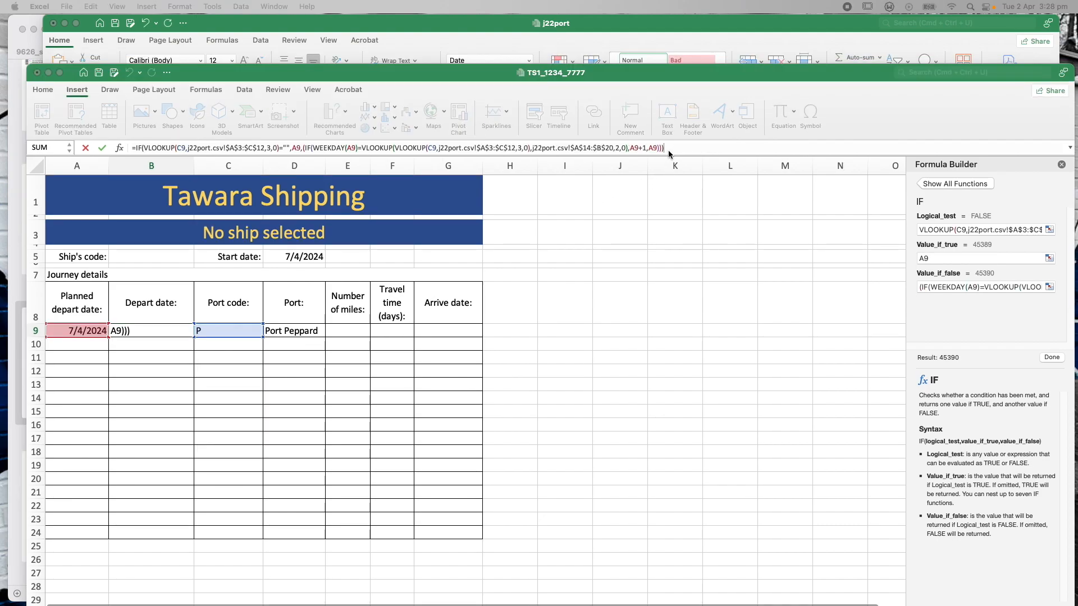
click(666, 149)
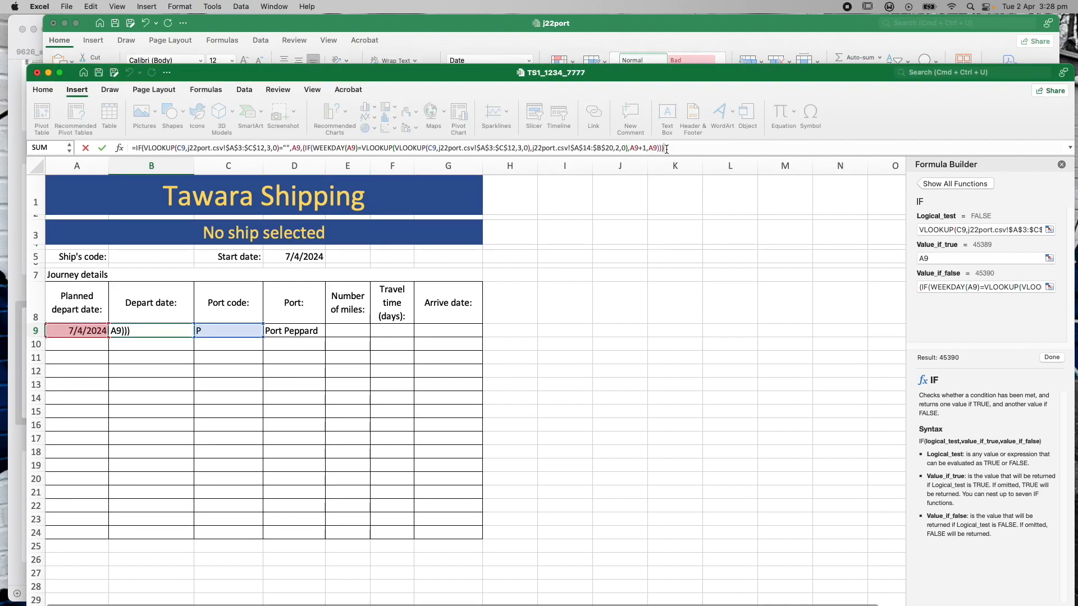
Commit the B9 formula so the depart date reads 8/4/2024, then switch to the j22port port table
key(Return)
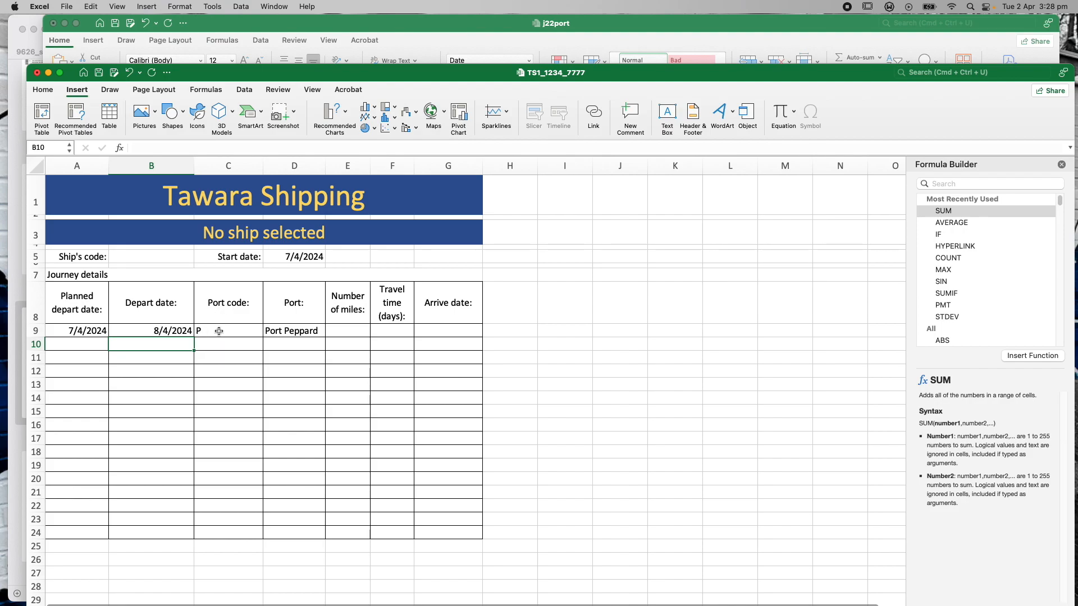
click(246, 29)
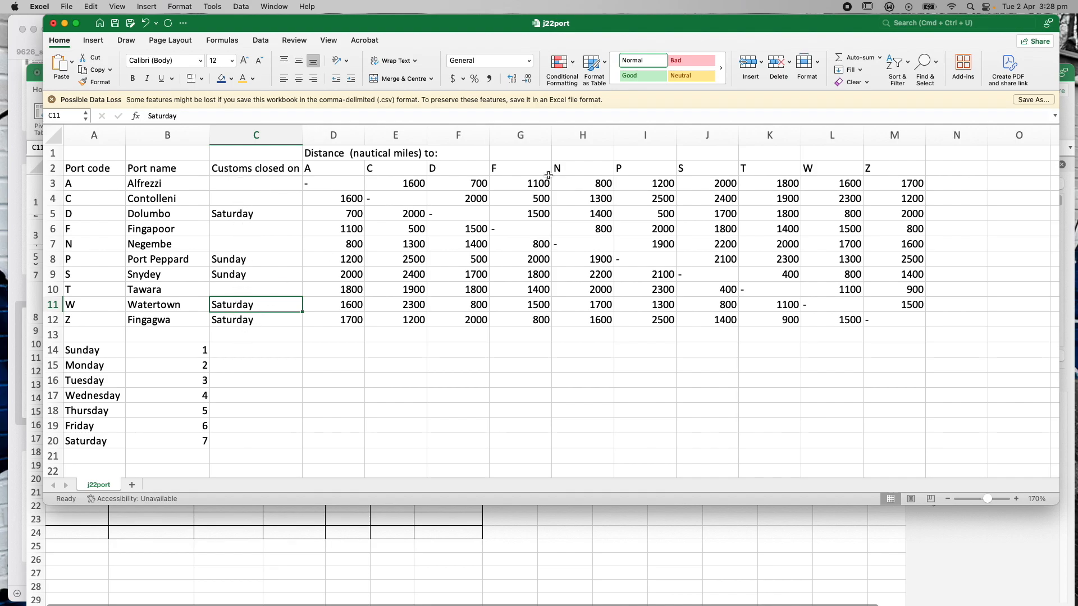
click(1073, 81)
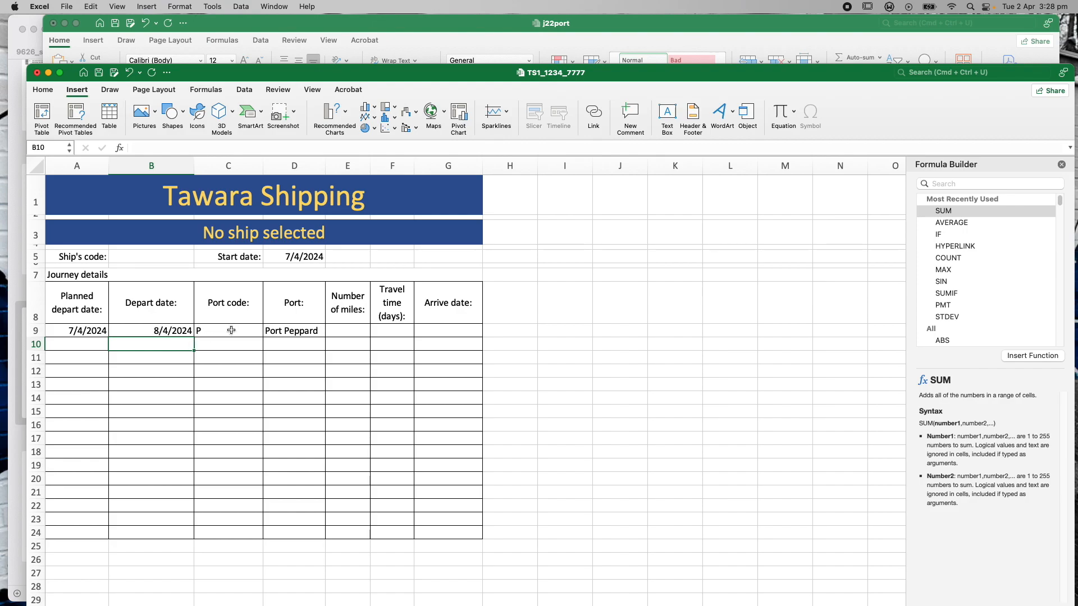
click(339, 27)
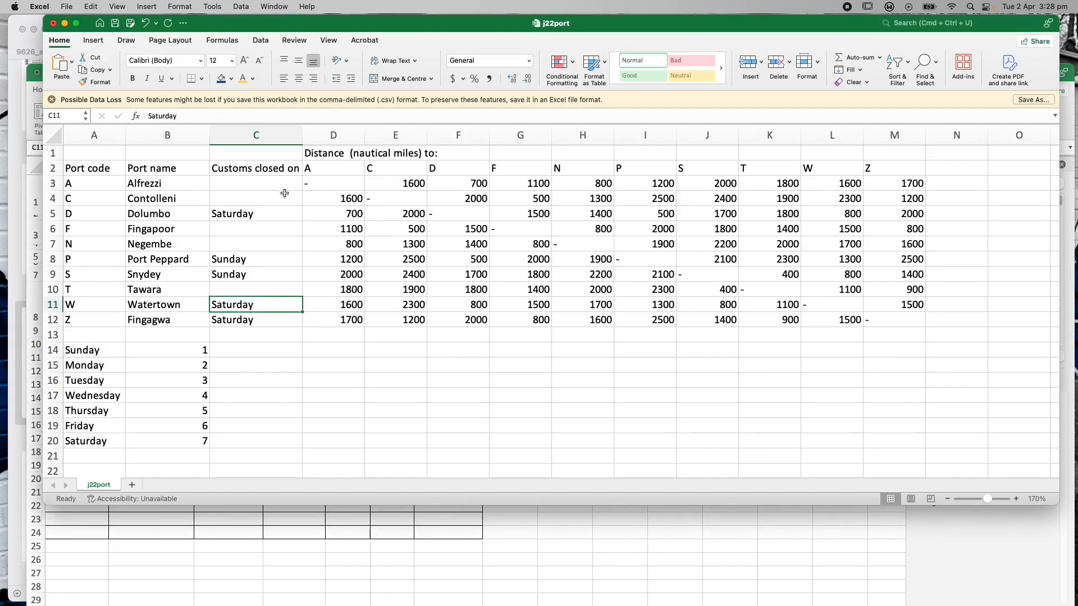
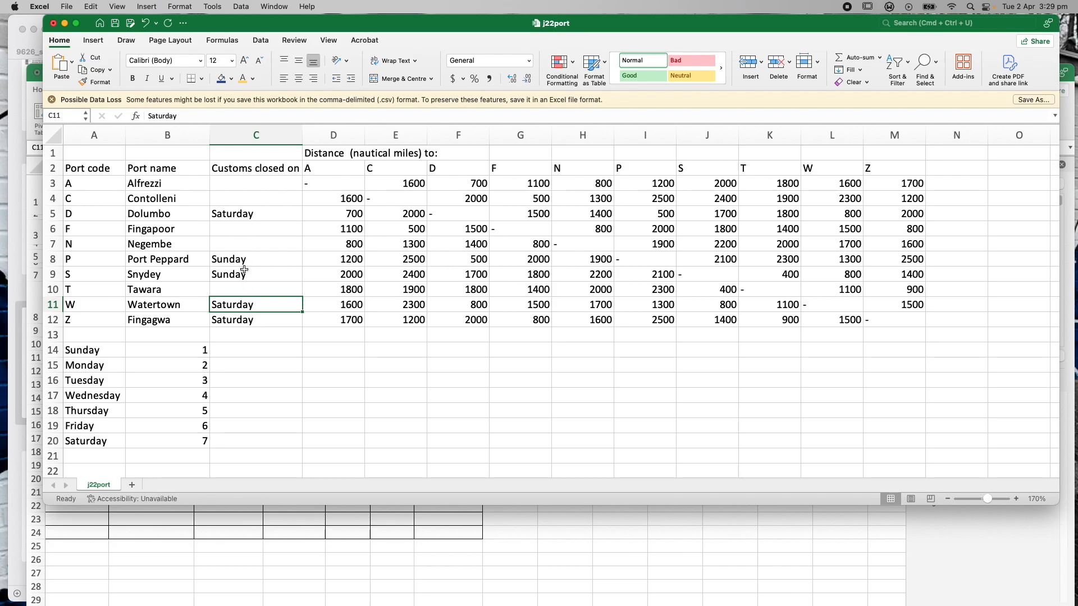
Bring the Tawara Shipping workbook forward and review the IF departure-date formula in B9
click(1072, 79)
click(178, 330)
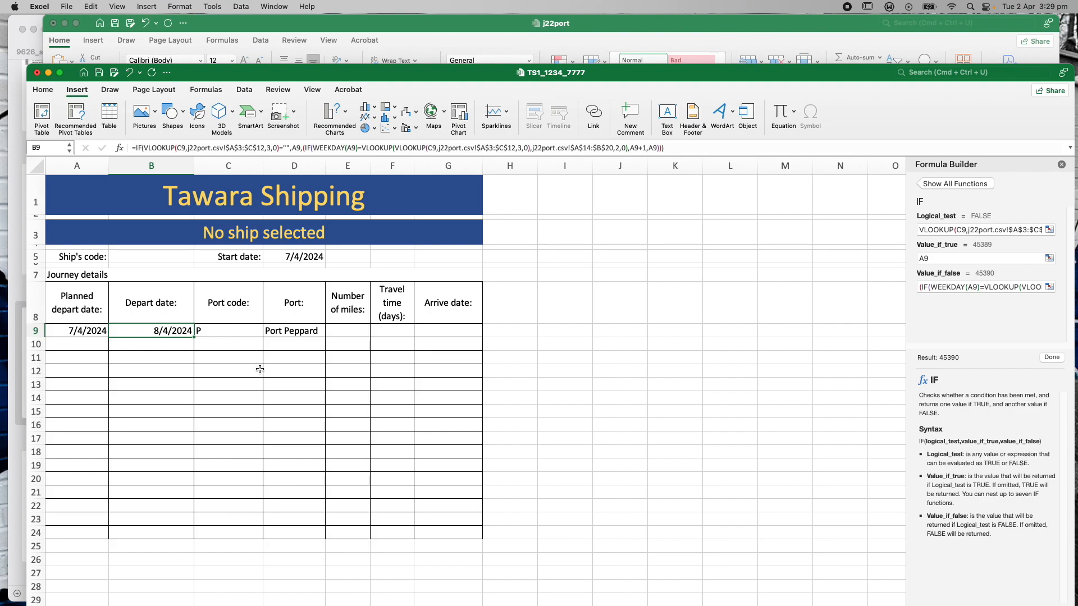
click(554, 330)
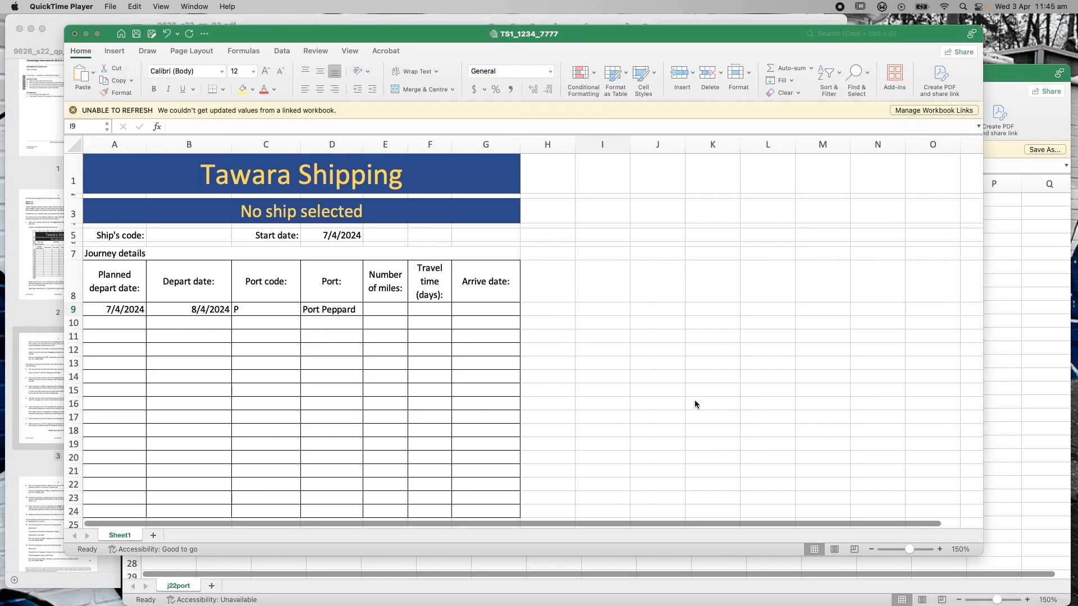
Change the port code in C9 from P to D
drag(980, 554, 980, 574)
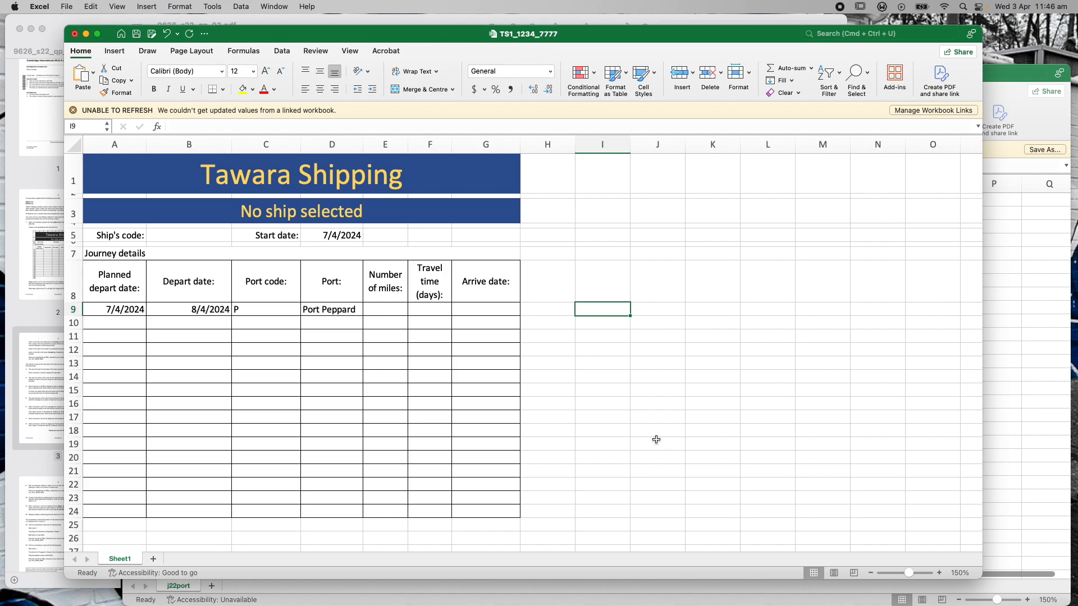
click(319, 235)
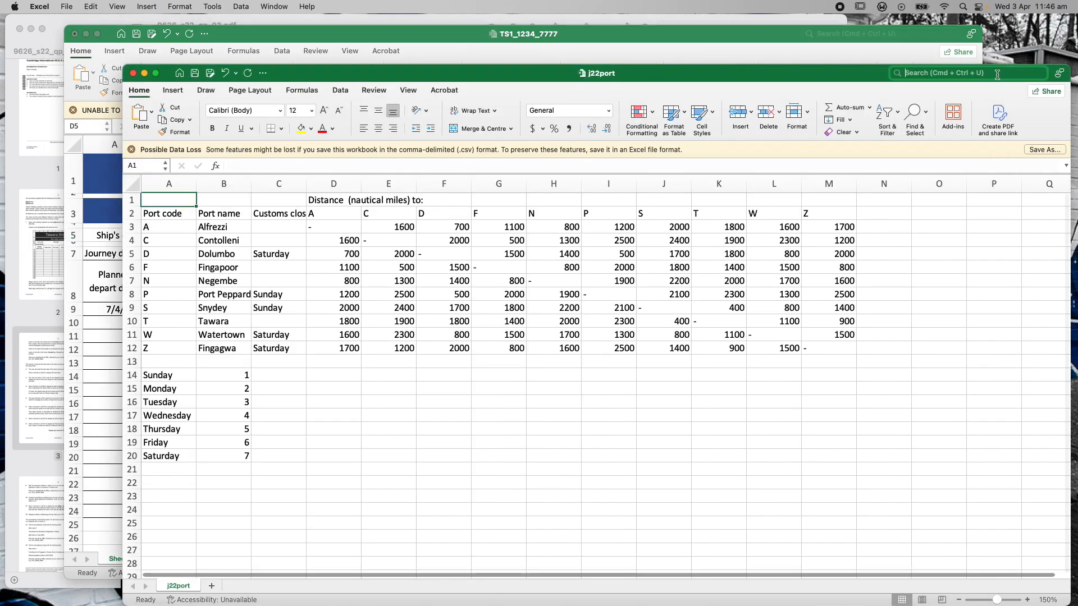
click(999, 76)
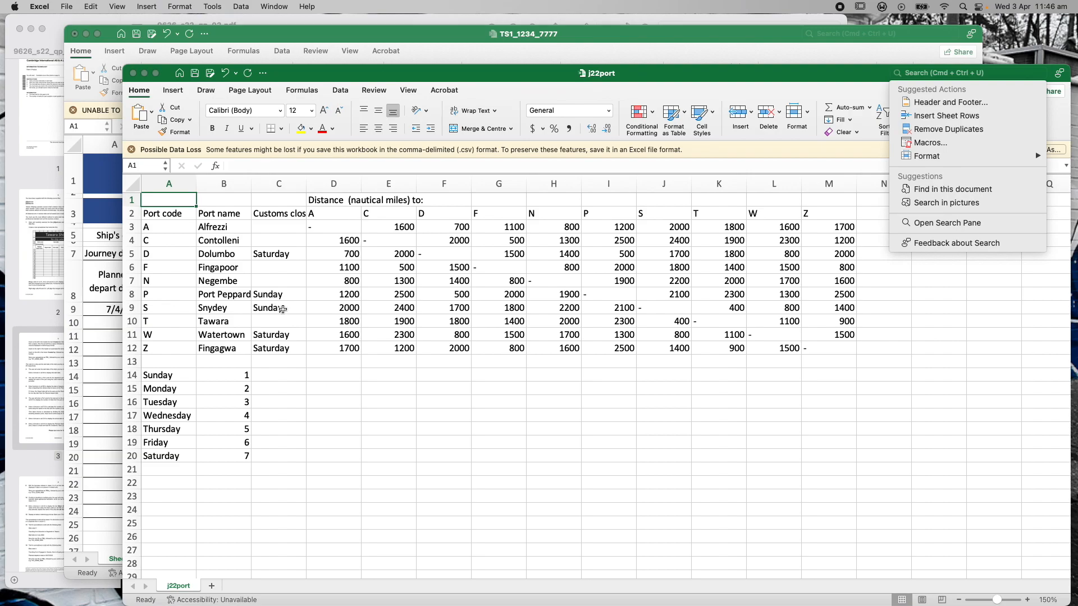
click(324, 39)
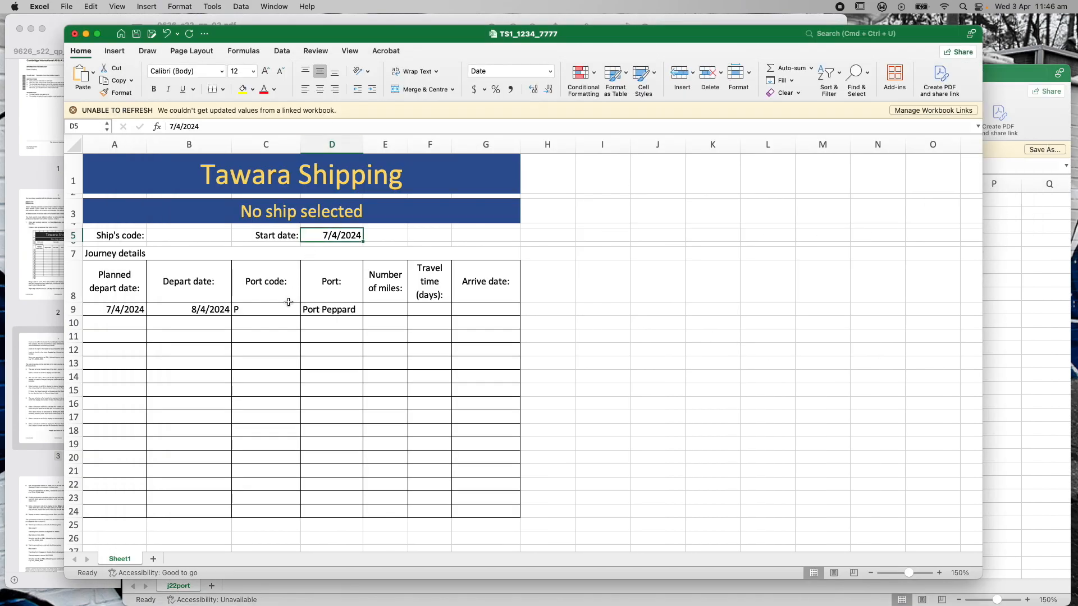
double_click(243, 310)
drag(242, 311, 234, 310)
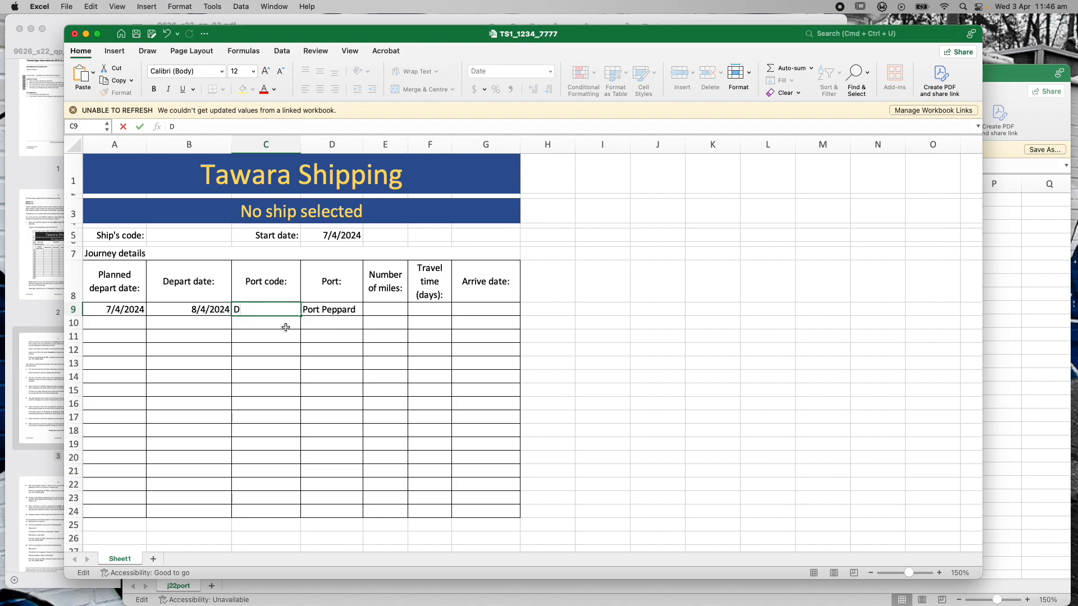
key(Return)
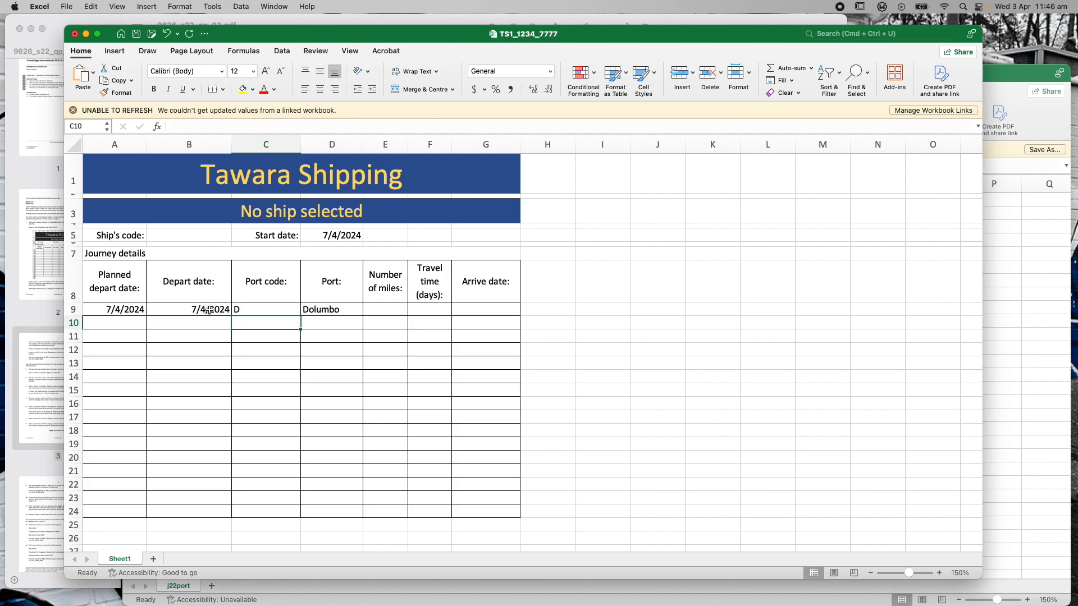
Change the start date in D5 to 6/4/2024
click(1002, 76)
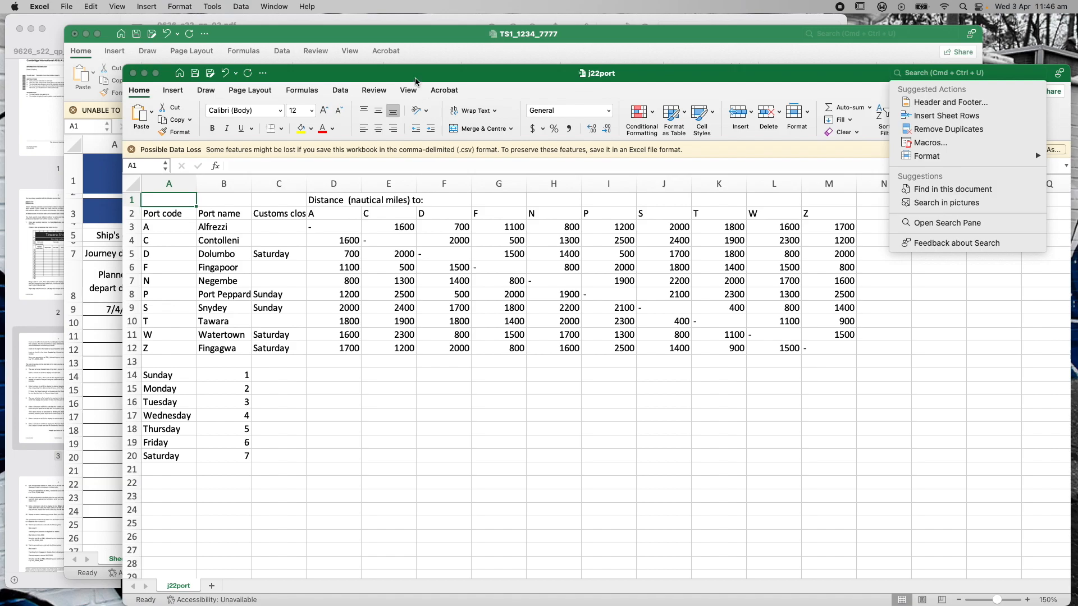
click(422, 39)
double_click(322, 235)
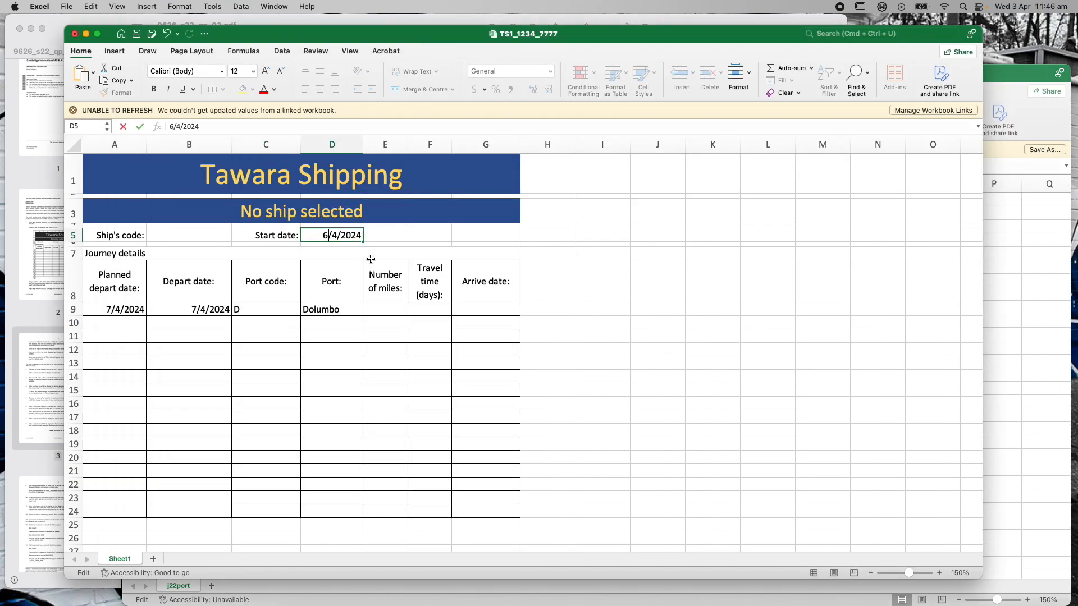
key(Return)
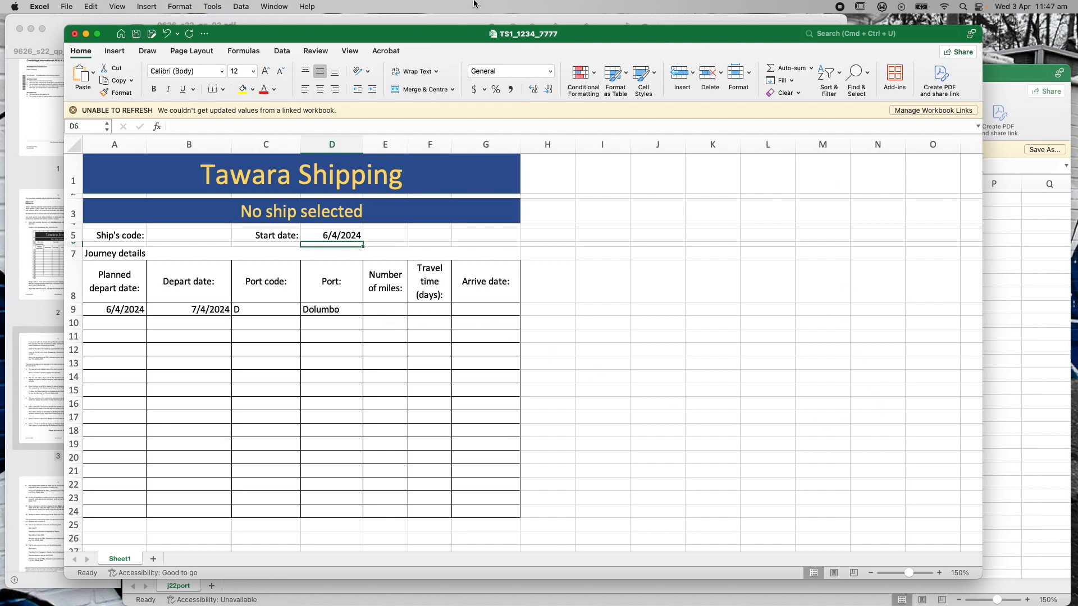
click(280, 22)
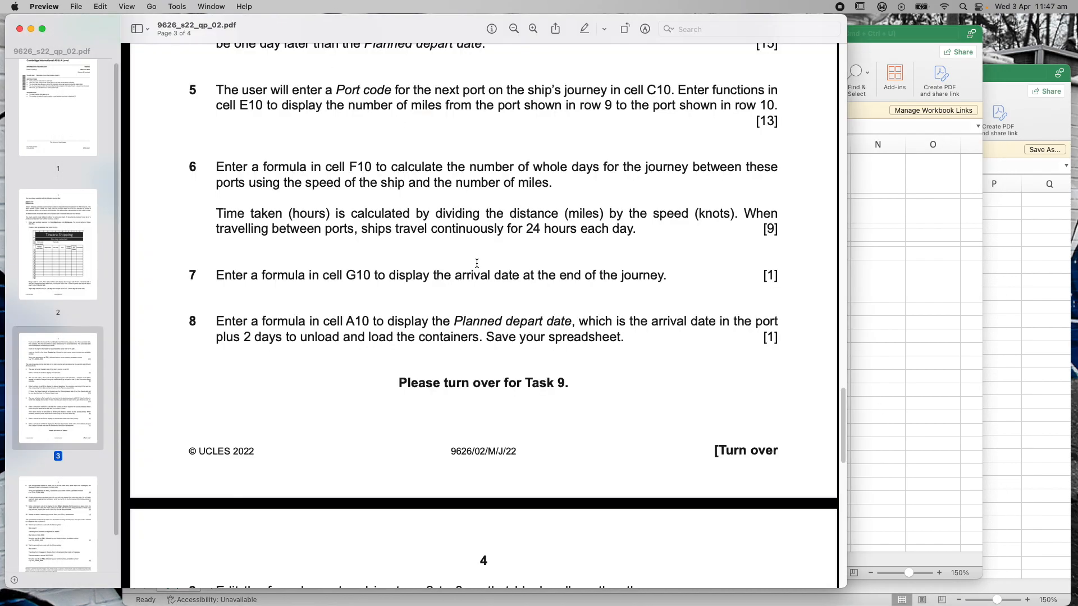
Highlight task 4's departure-date wording in the question paper, with the spreadsheet positioned below it
scroll(437, 248, up, 5)
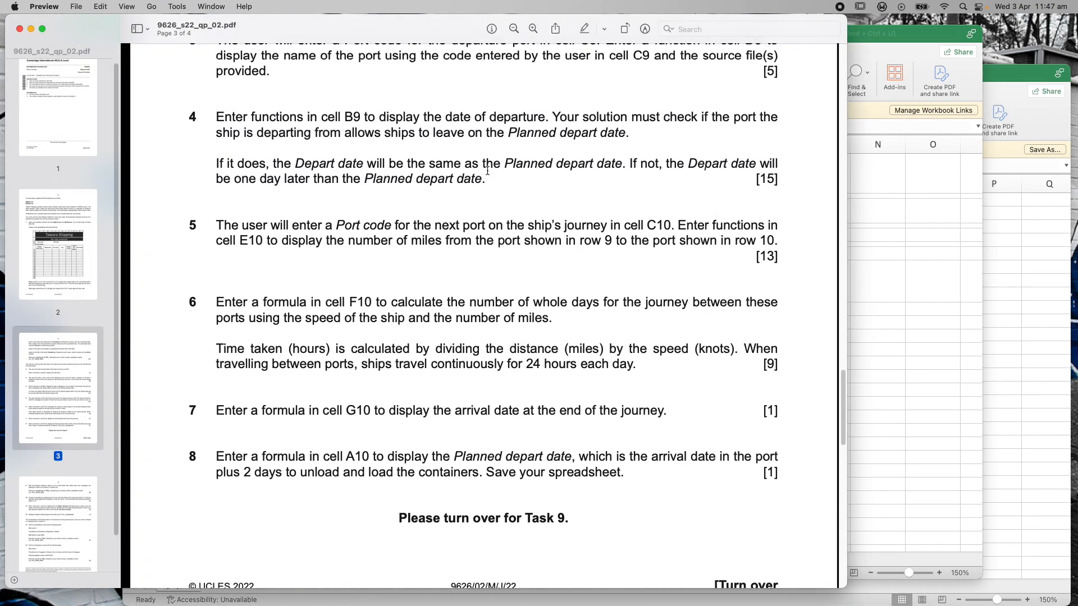
drag(190, 120, 514, 179)
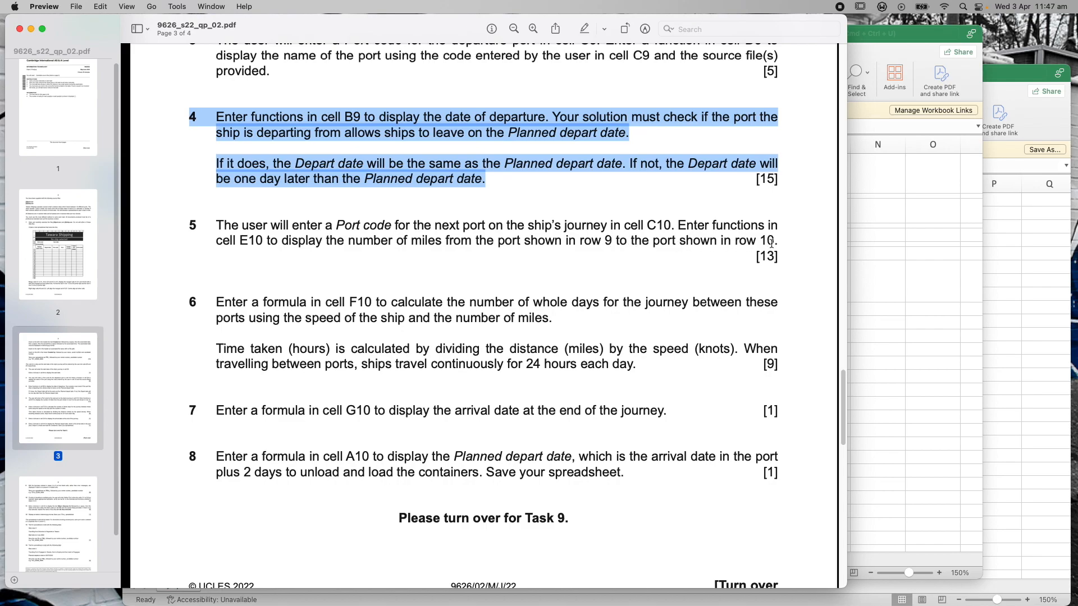
drag(865, 28, 896, 263)
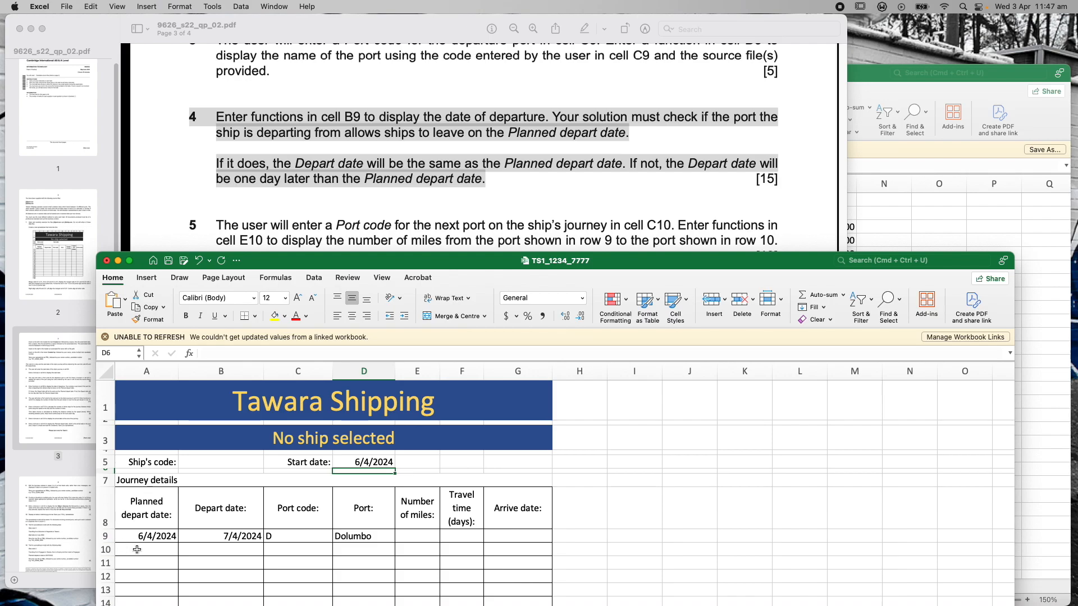
Enter port code F in C10 and check it against C9's code
click(273, 550)
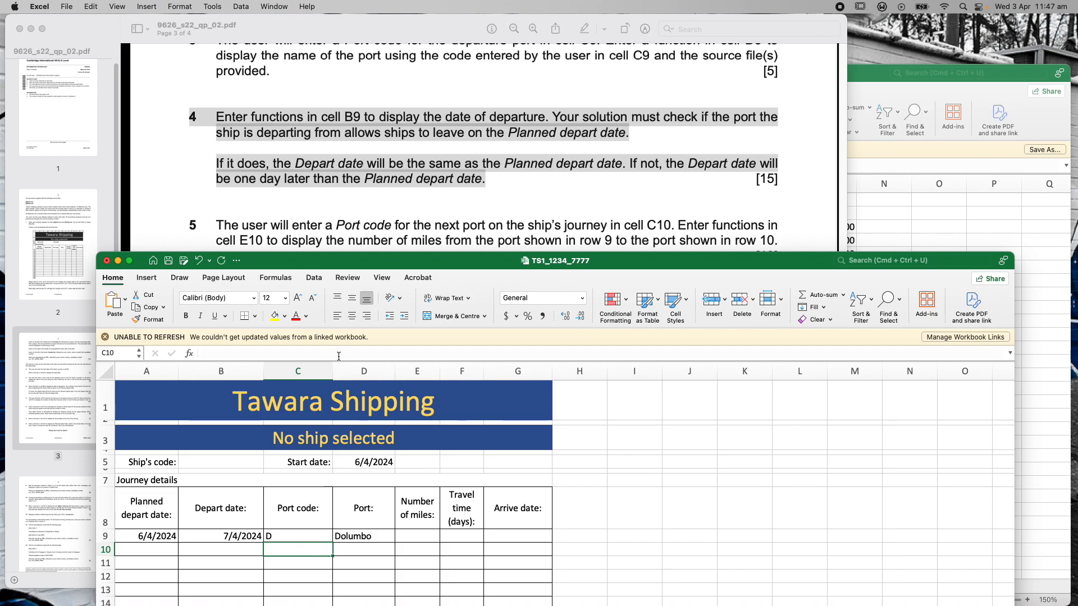
double_click(289, 550)
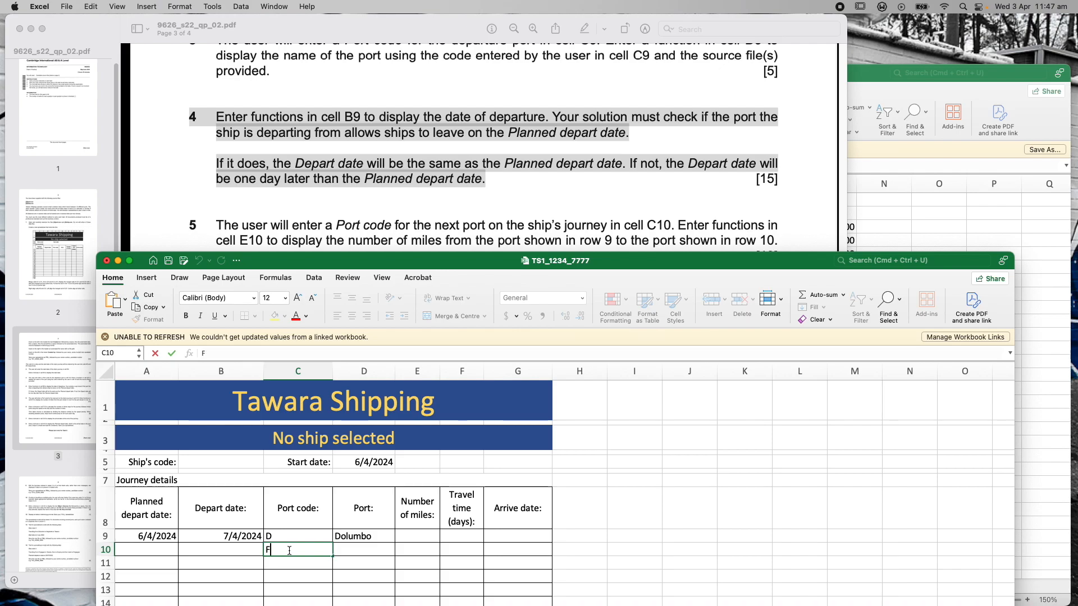
click(583, 552)
click(302, 552)
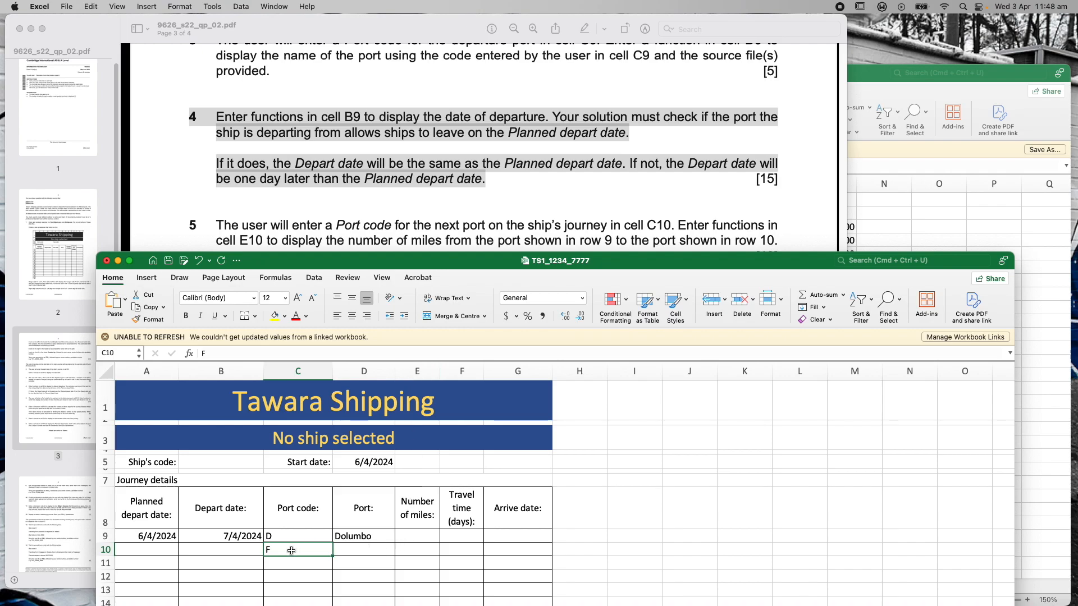
click(416, 563)
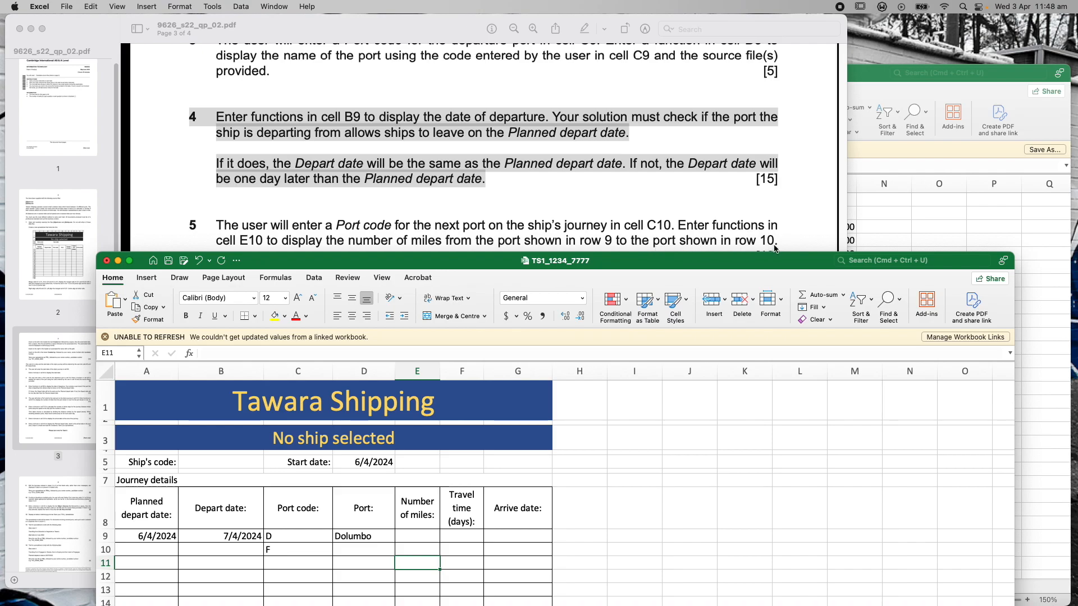
click(286, 536)
click(286, 551)
click(418, 565)
click(414, 553)
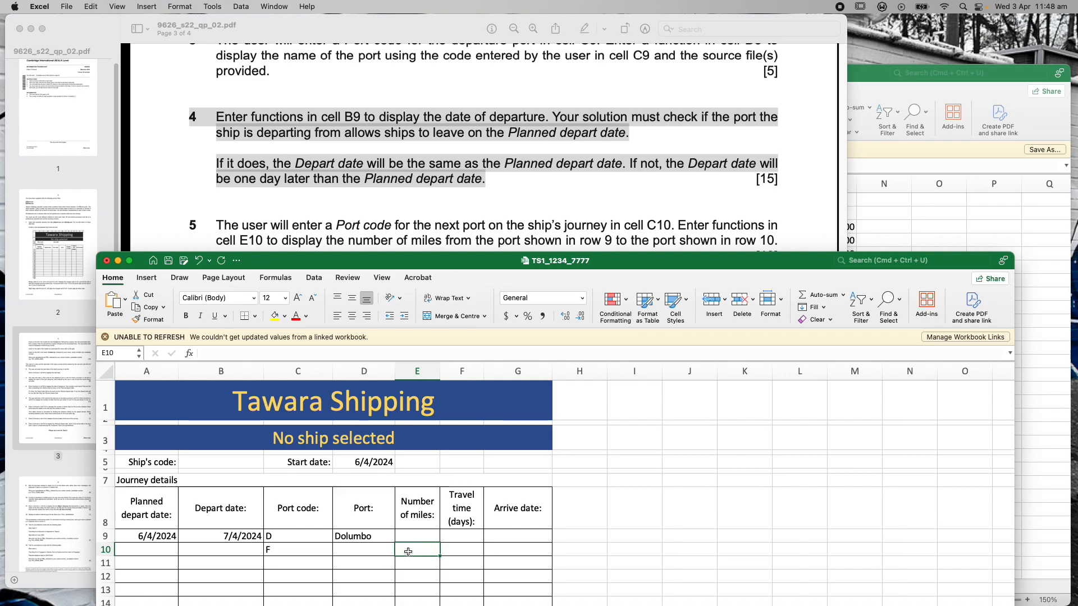
drag(469, 270, 449, 66)
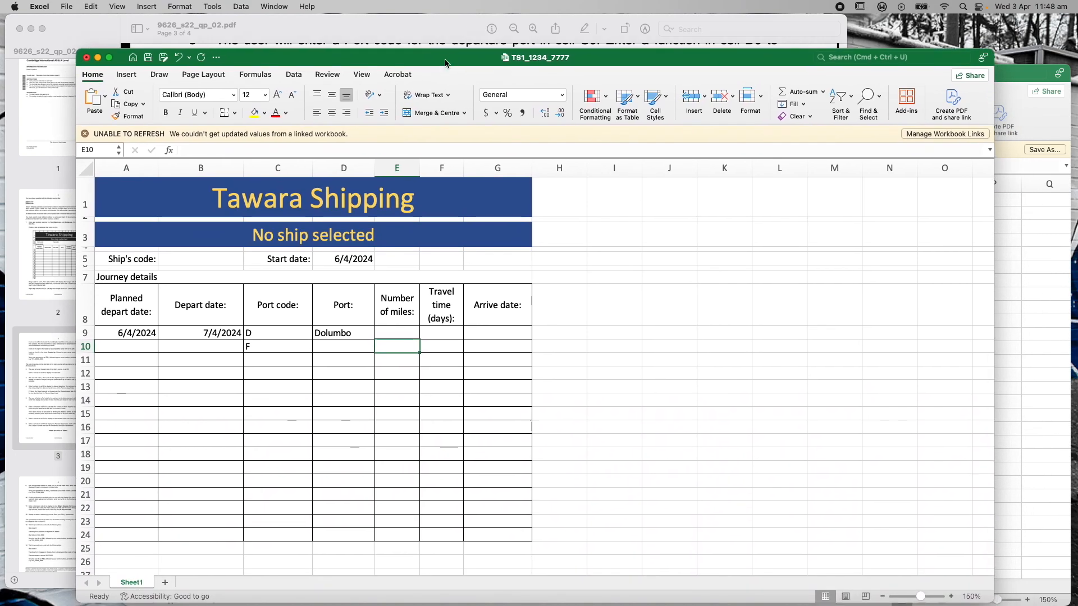
click(270, 348)
click(341, 344)
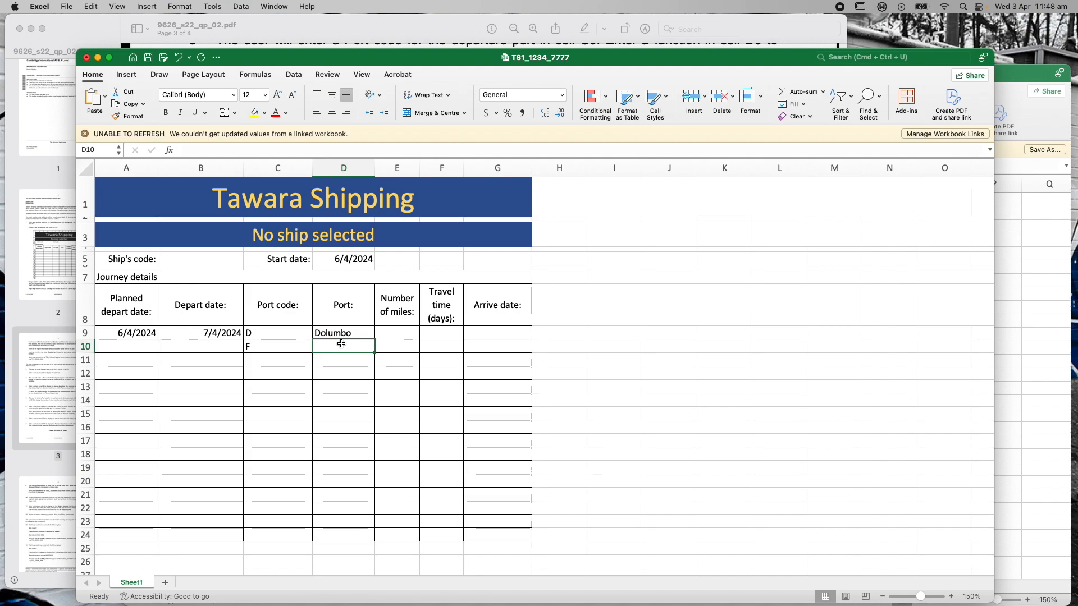
Fill D9's port-name VLOOKUP down to D24, giving Fingapoor in D10 and #N/A below
click(359, 333)
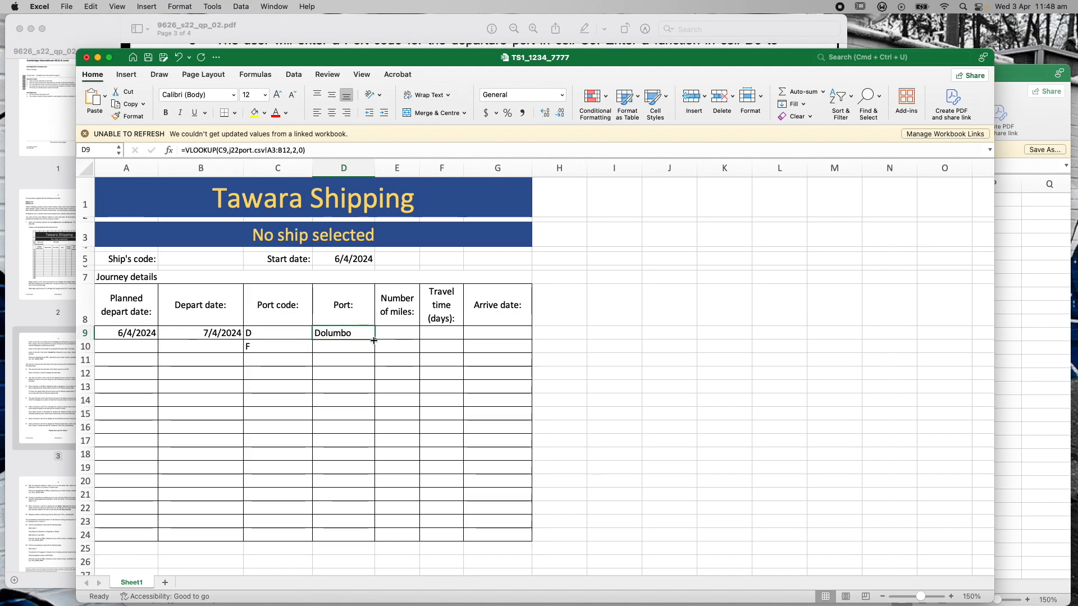
drag(374, 341, 373, 538)
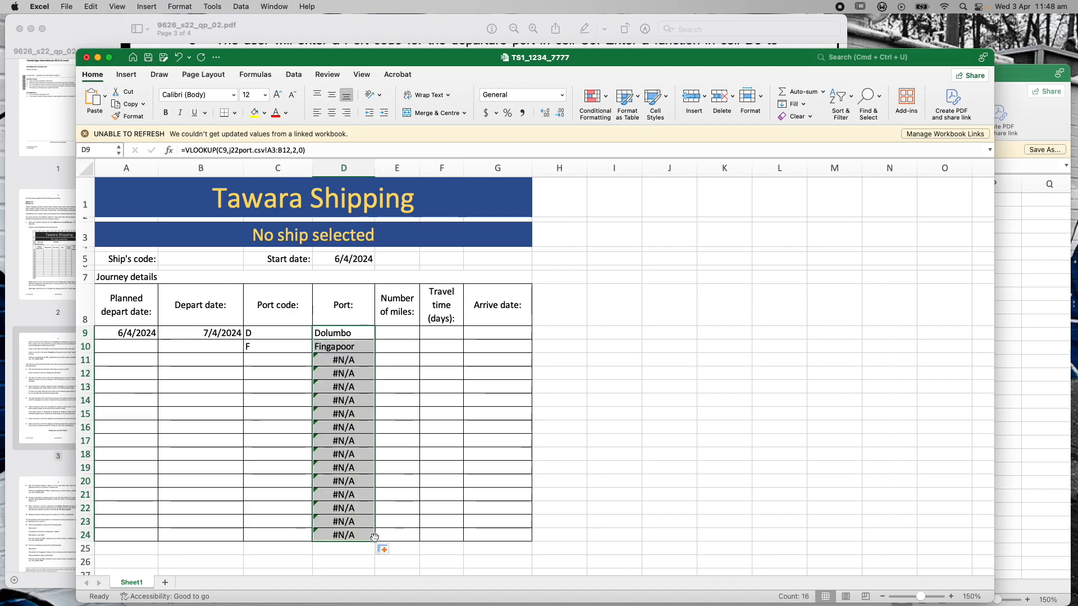
click(353, 360)
click(350, 374)
click(353, 387)
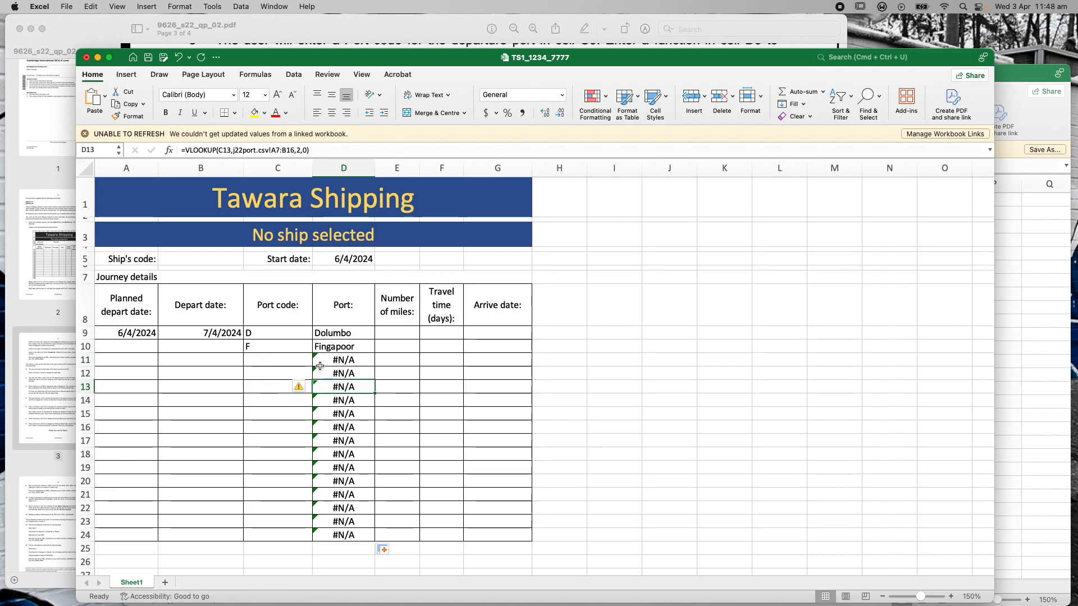
click(555, 376)
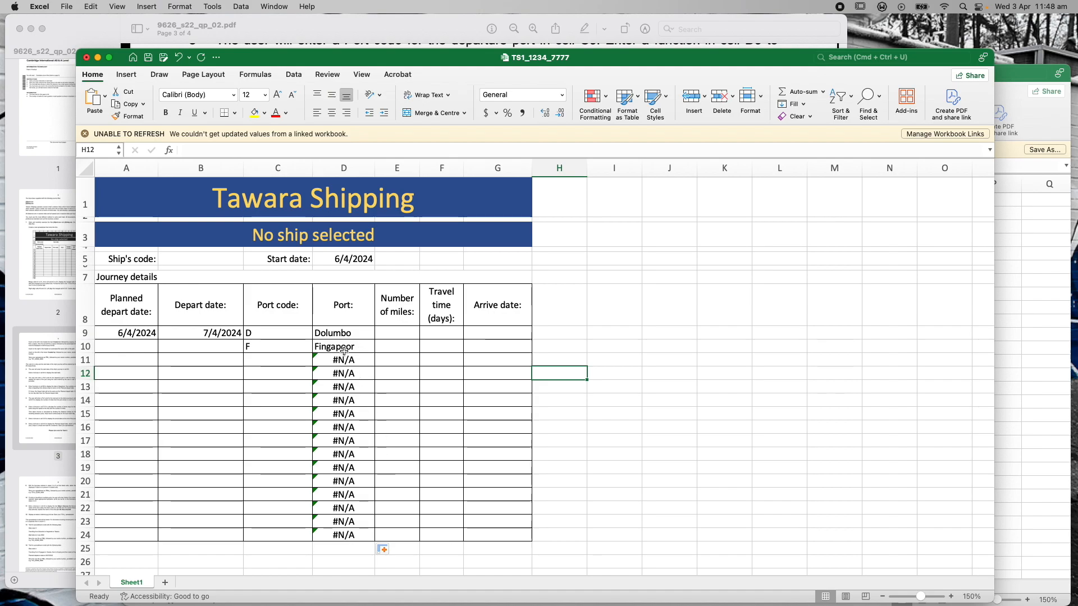
click(399, 349)
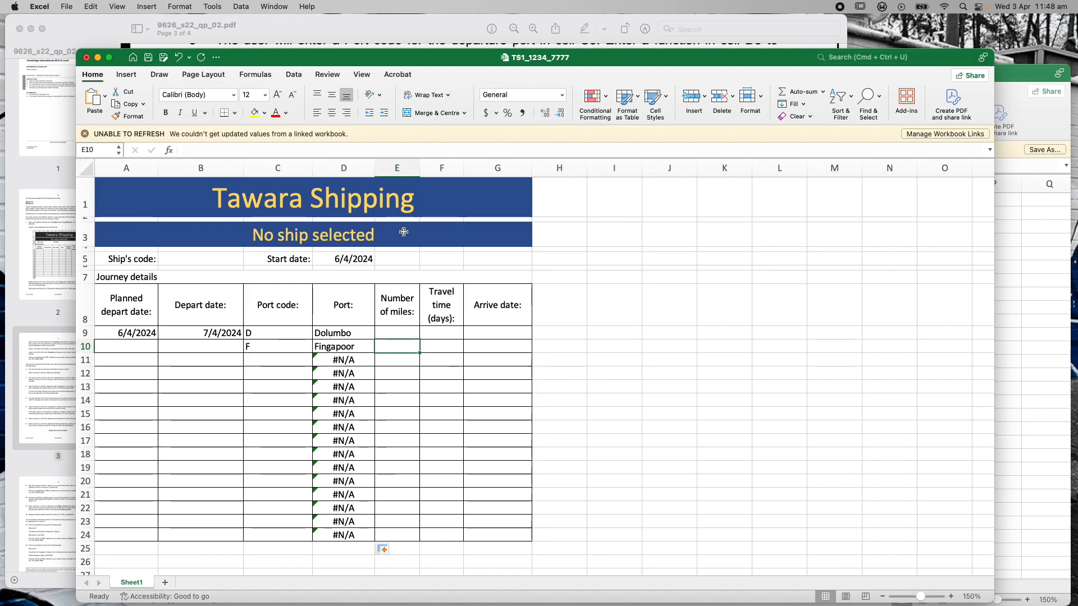
drag(459, 63, 430, 55)
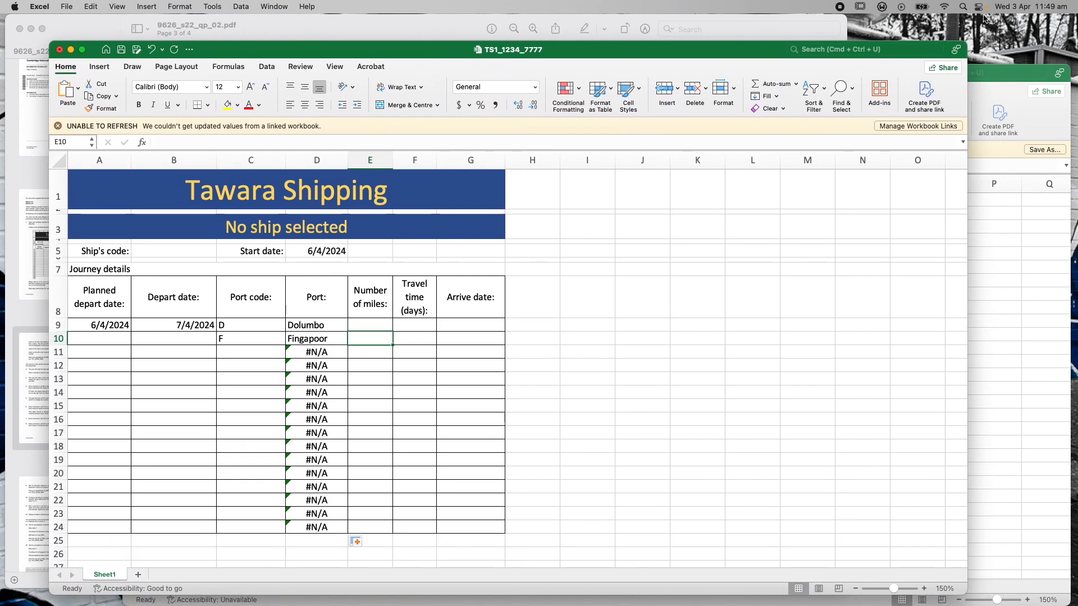
Enlarge the j22port window and inspect the D destination column and its 1500 distance
click(992, 69)
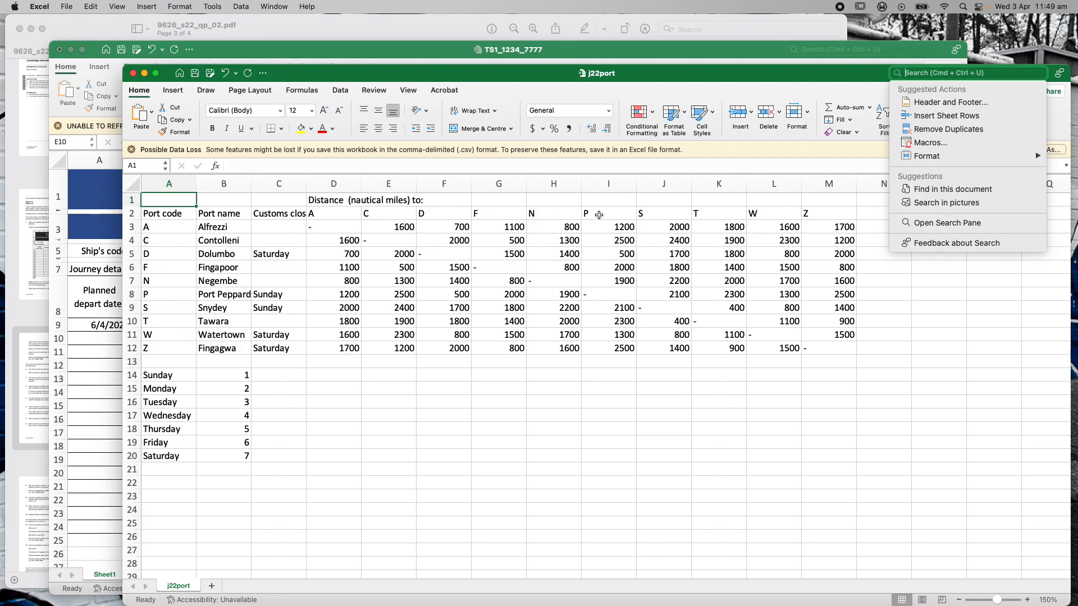
drag(408, 75, 346, 366)
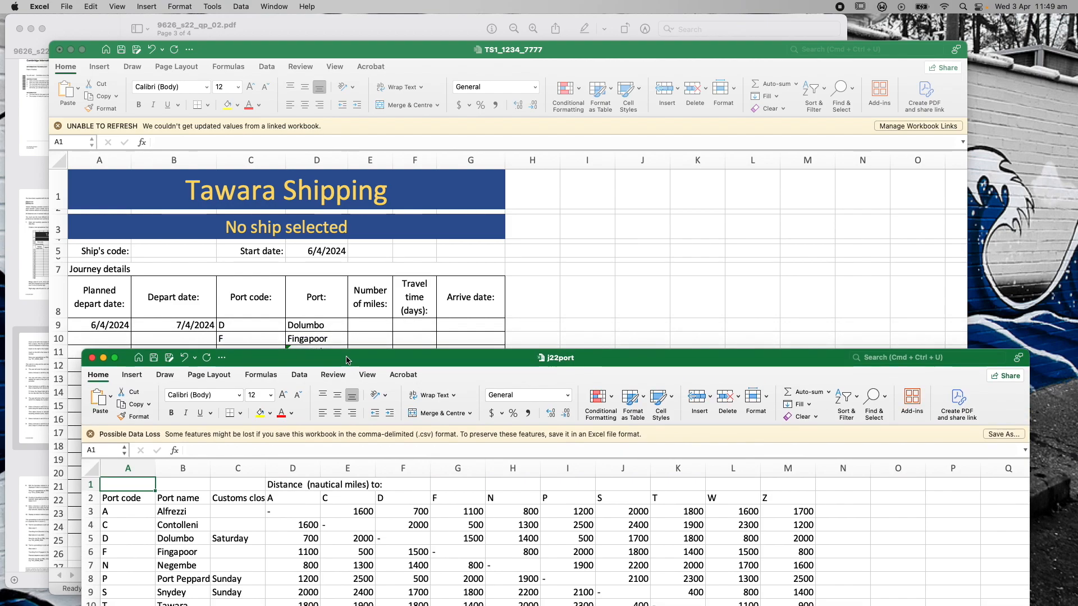
double_click(346, 366)
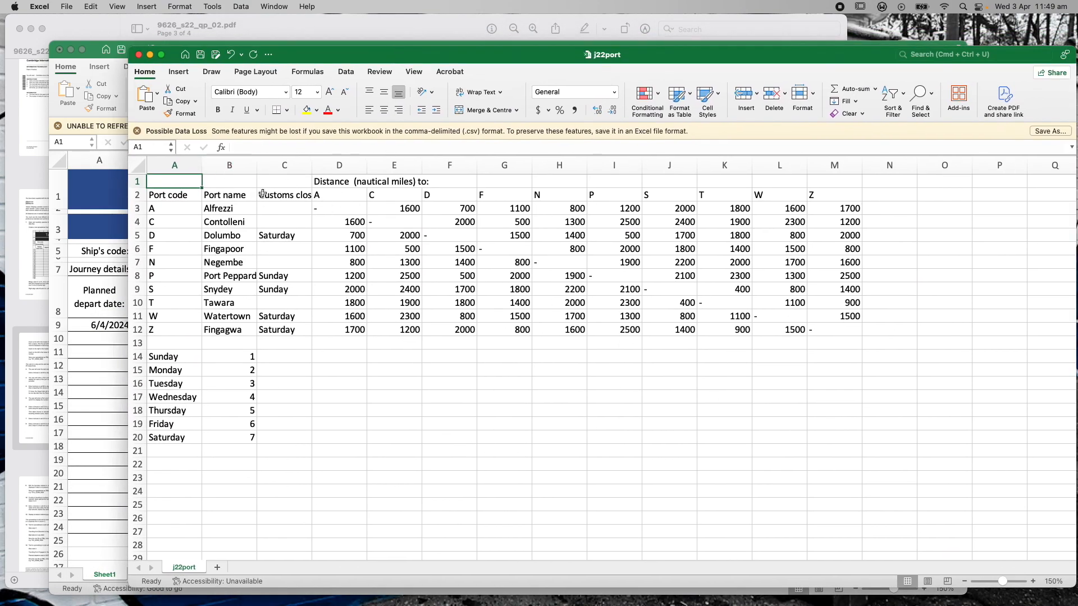
click(447, 195)
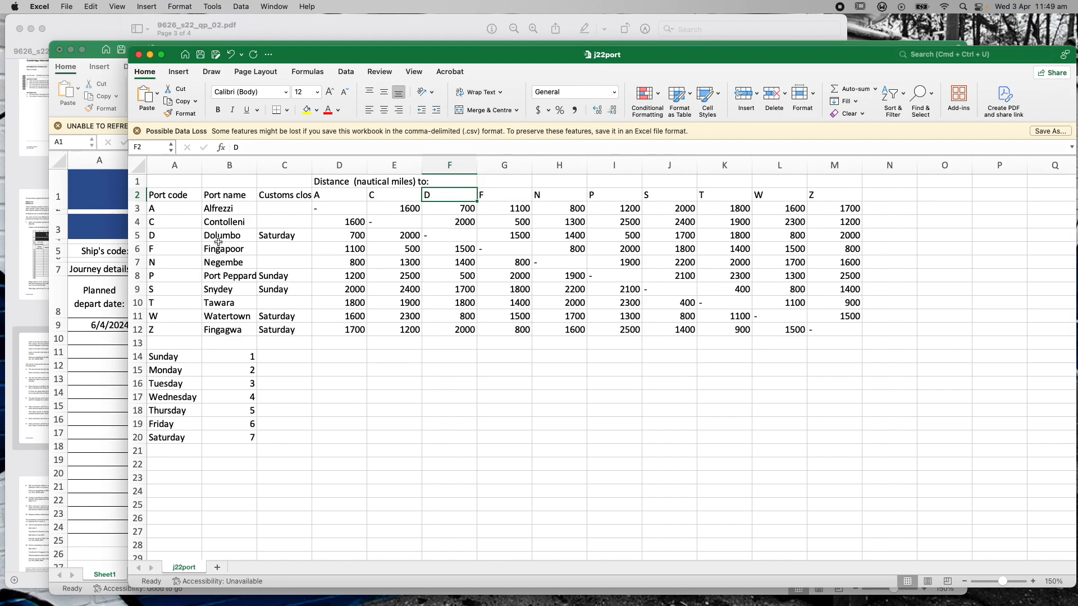
click(453, 249)
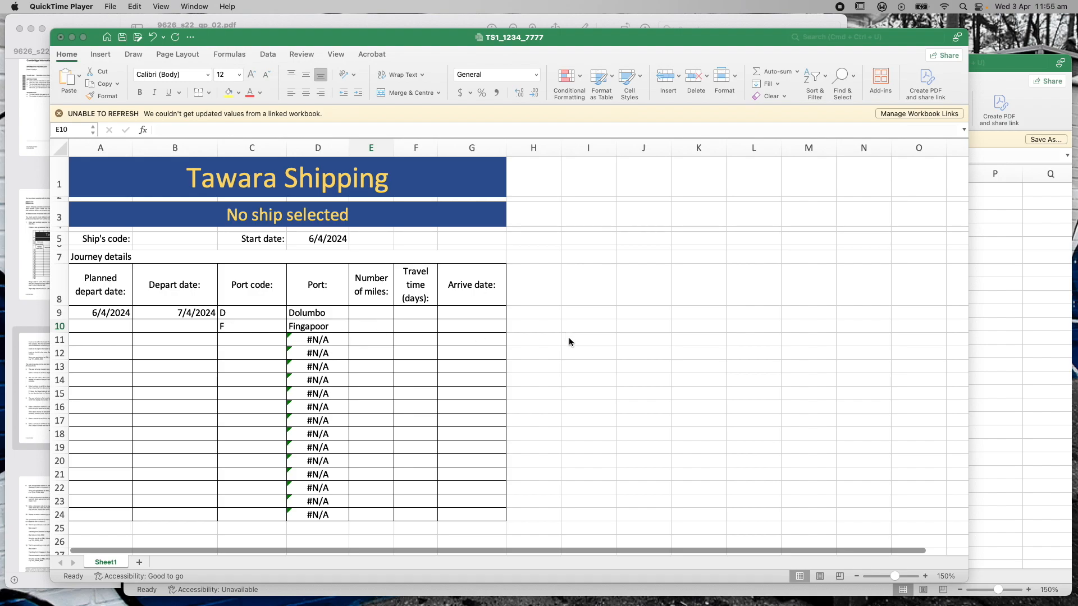
Compare port codes D in C9 and F in C10 against the j22port table
click(1032, 59)
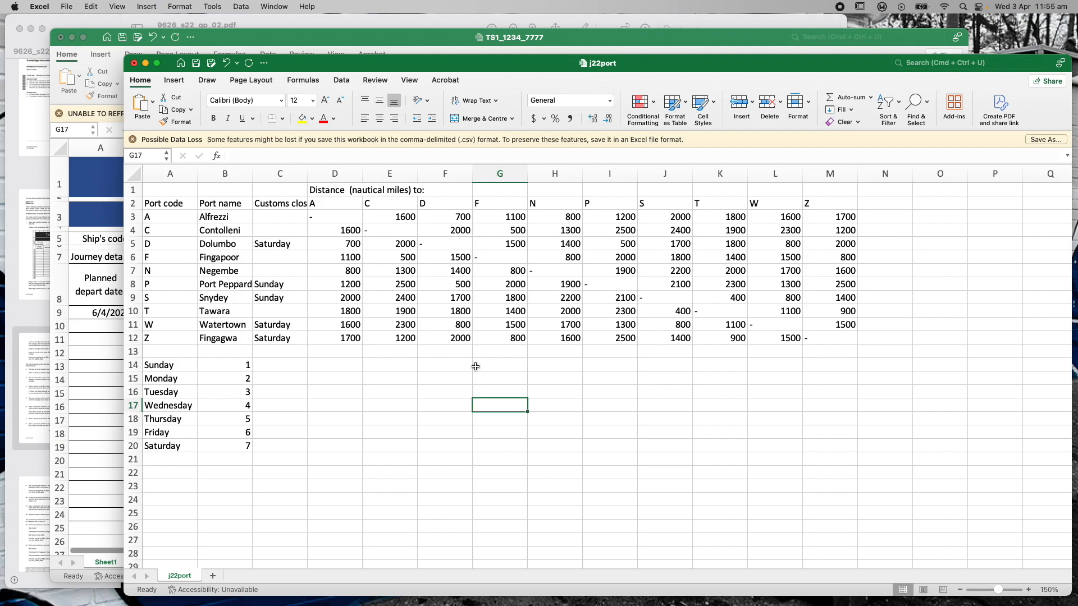
click(298, 39)
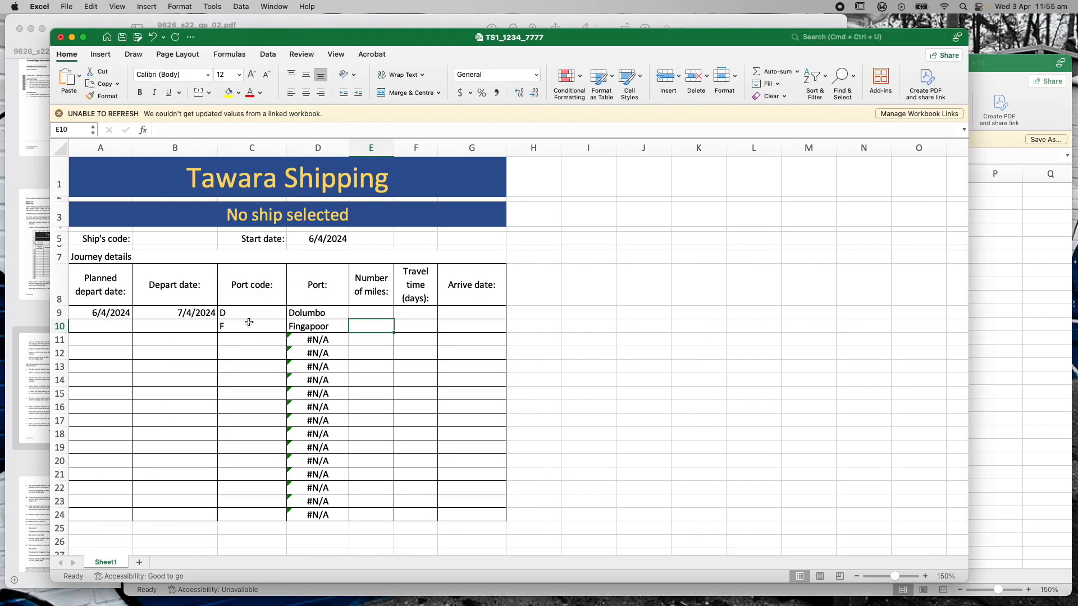
click(230, 314)
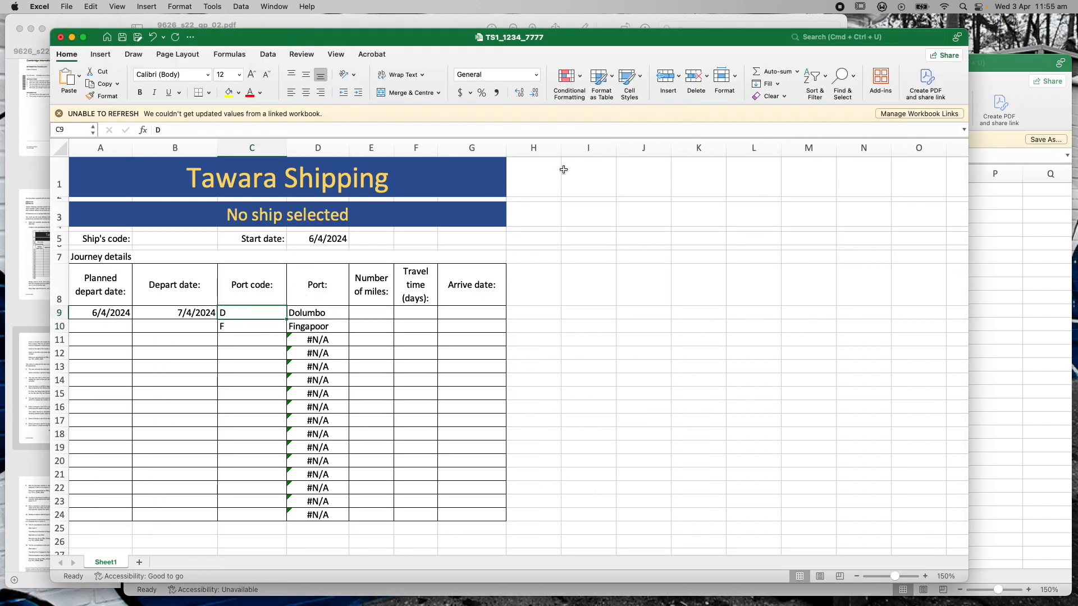
click(991, 65)
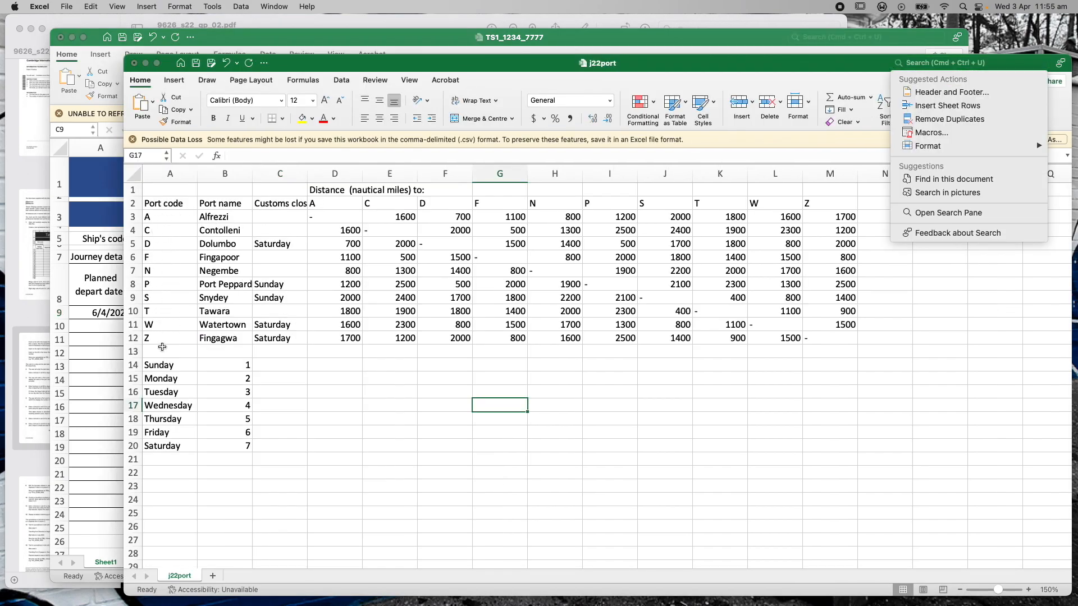
click(273, 42)
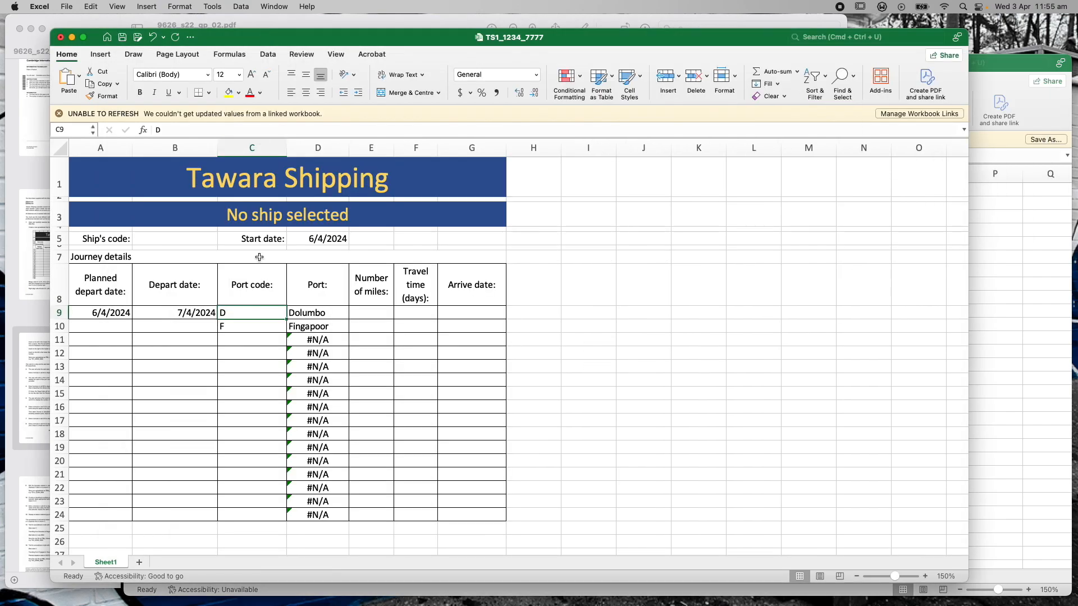
click(251, 326)
click(986, 73)
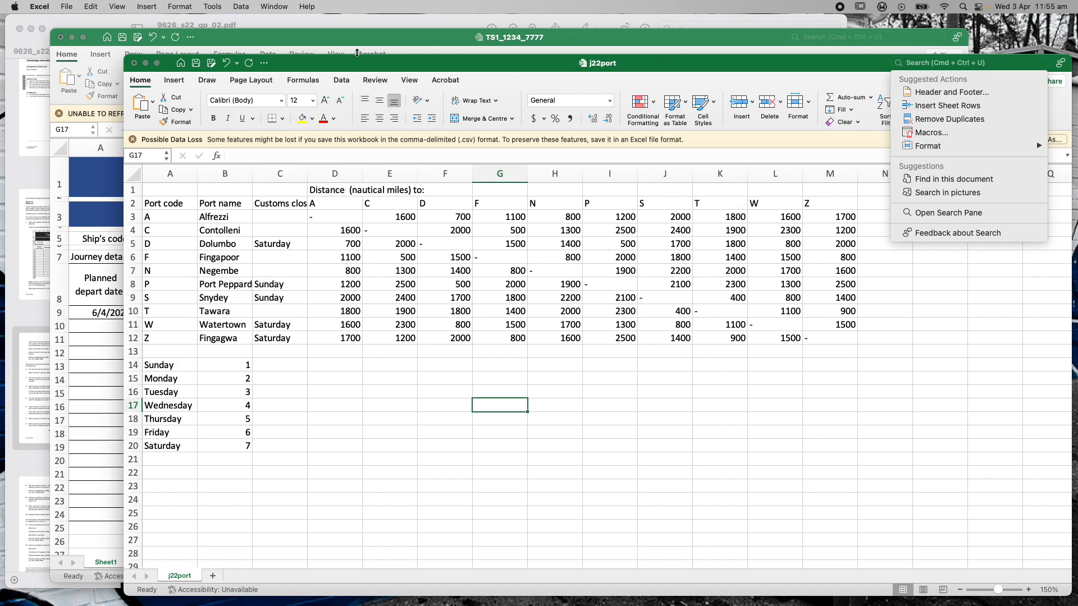
click(357, 53)
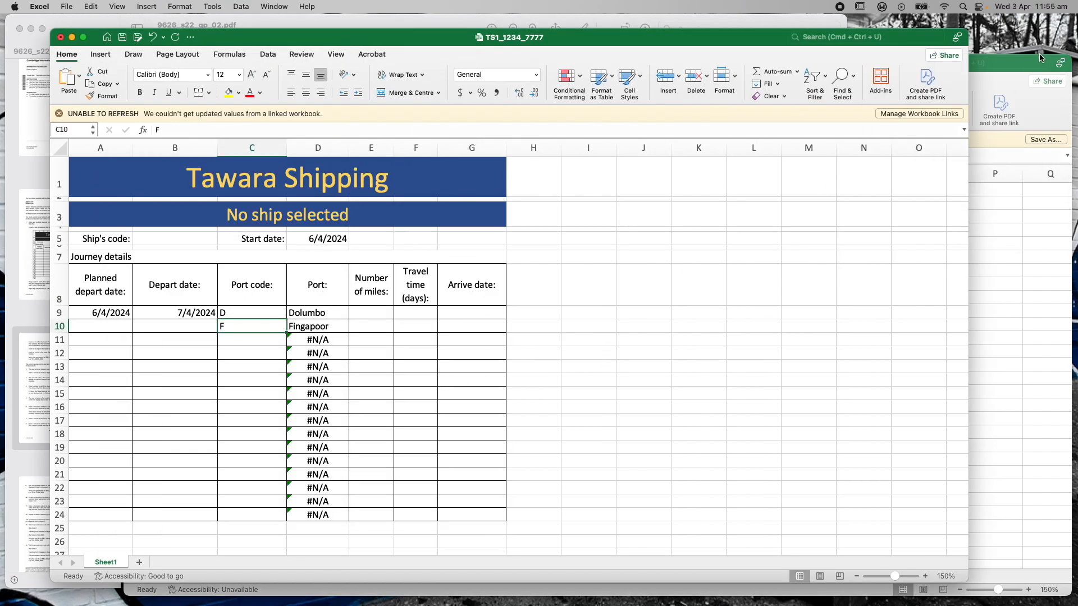
Locate the D-to-F distance of 1500 within the j22port distance grid D3:M12
click(1049, 55)
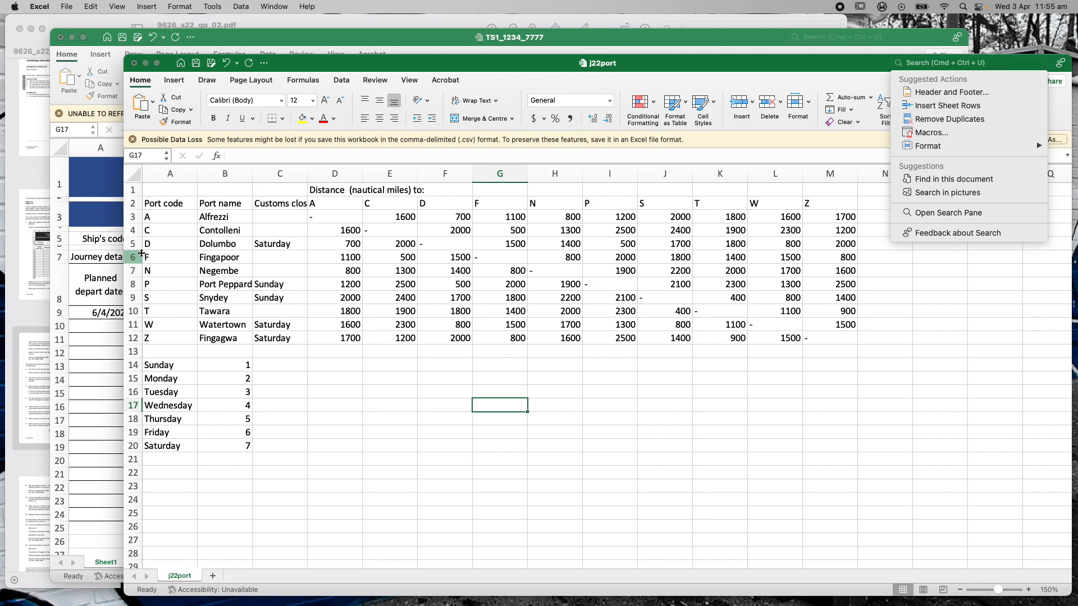
click(136, 243)
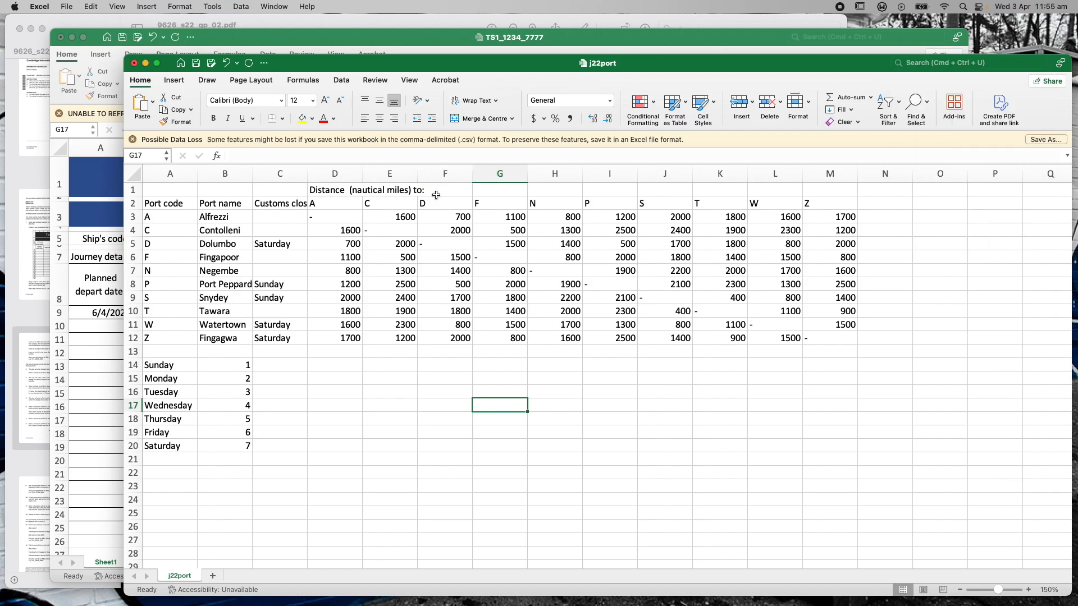
click(490, 206)
click(503, 243)
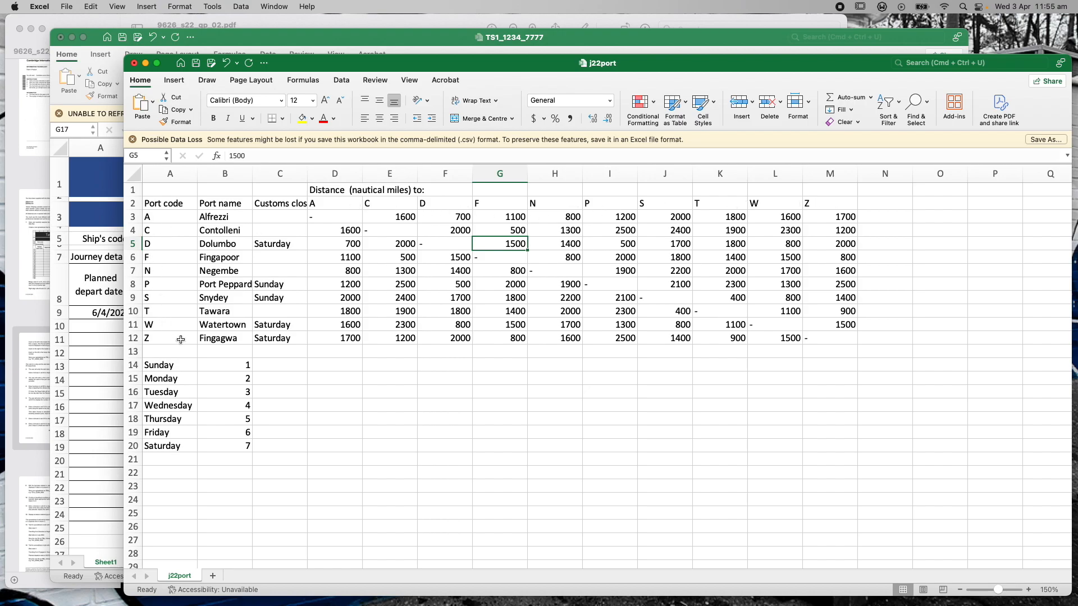
drag(340, 217, 813, 338)
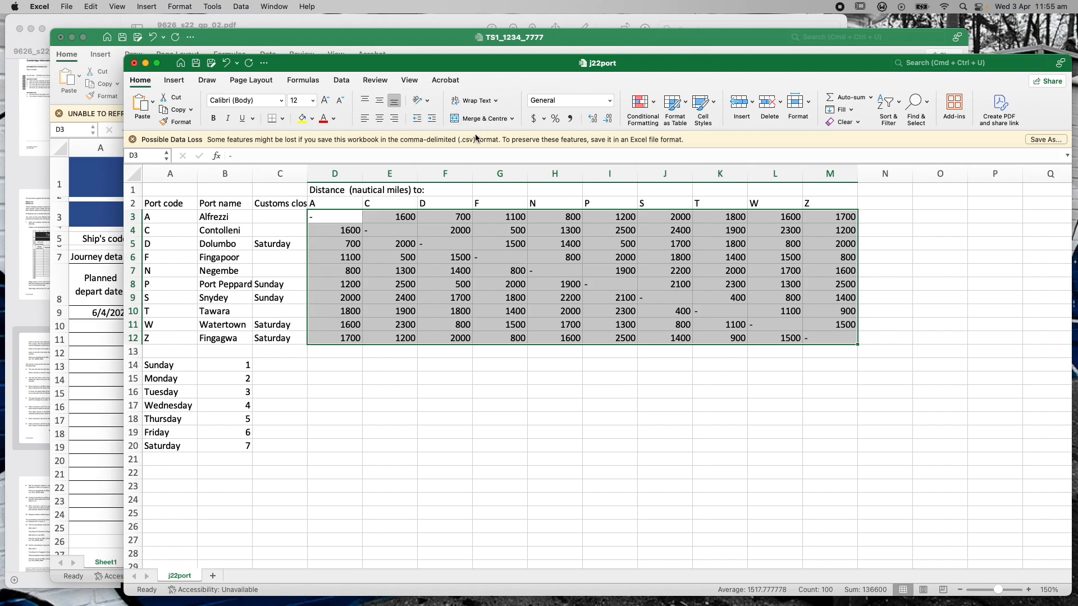
click(376, 42)
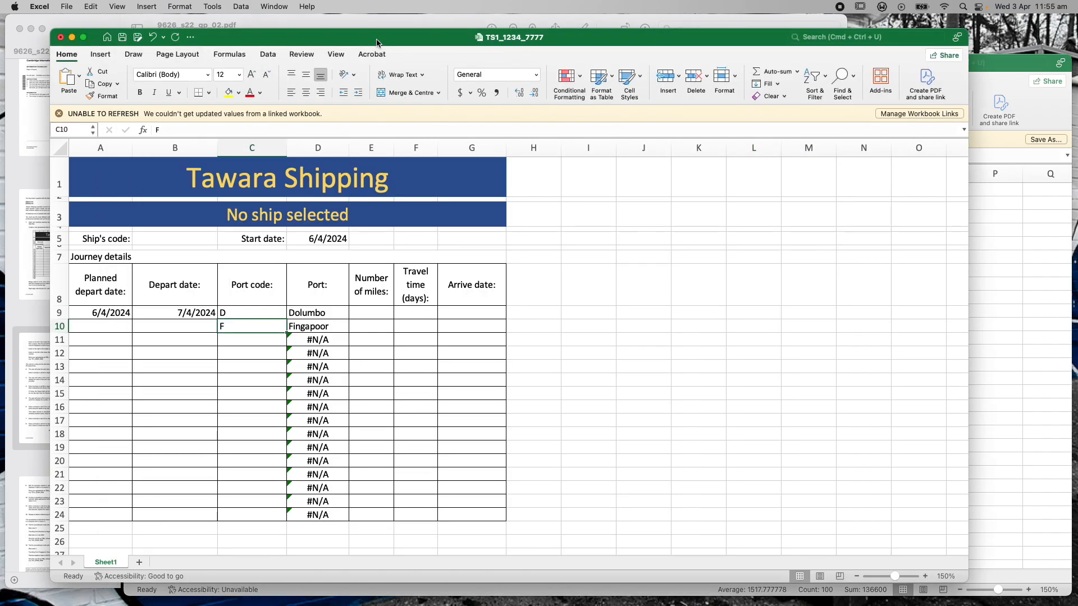
Enter =MATCH(C9,[j22port.csv]j22port!$A$3:$A$12,0) in I10, returning 3
click(599, 325)
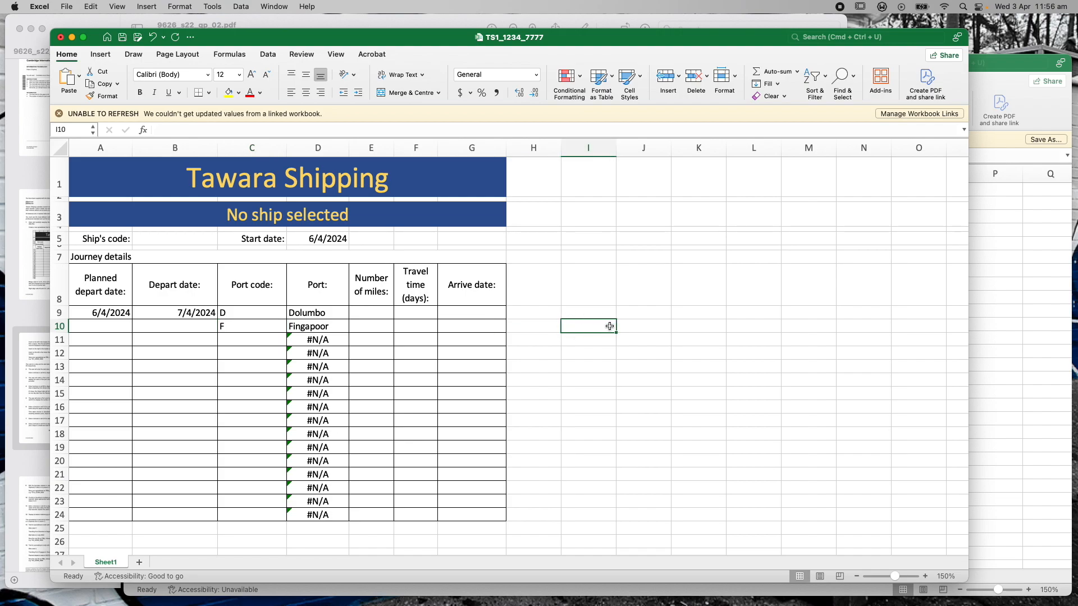
click(169, 130)
text(=MA)
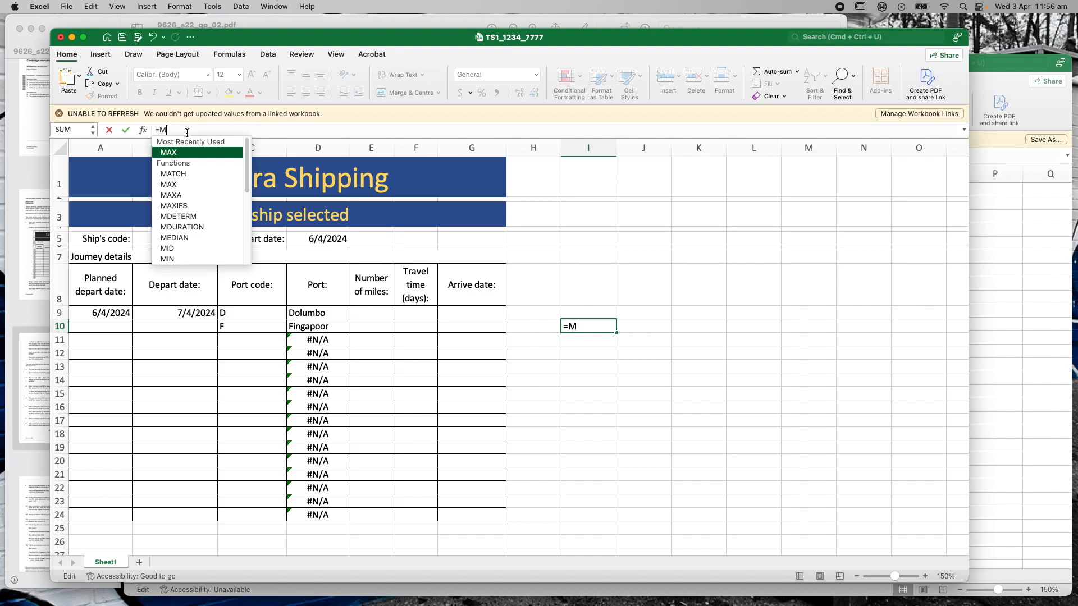
click(179, 175)
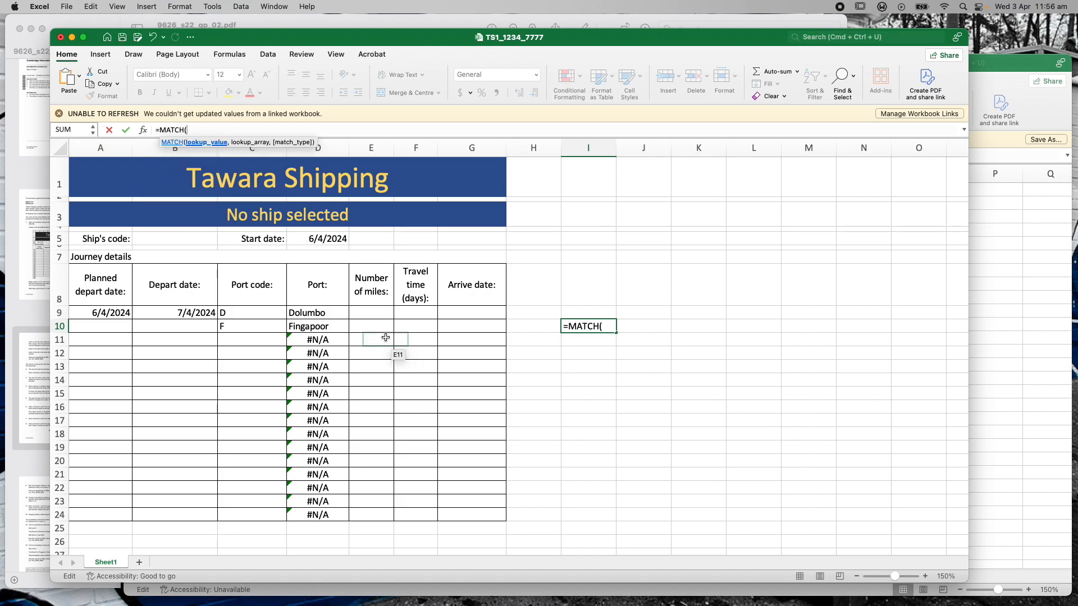
click(259, 315)
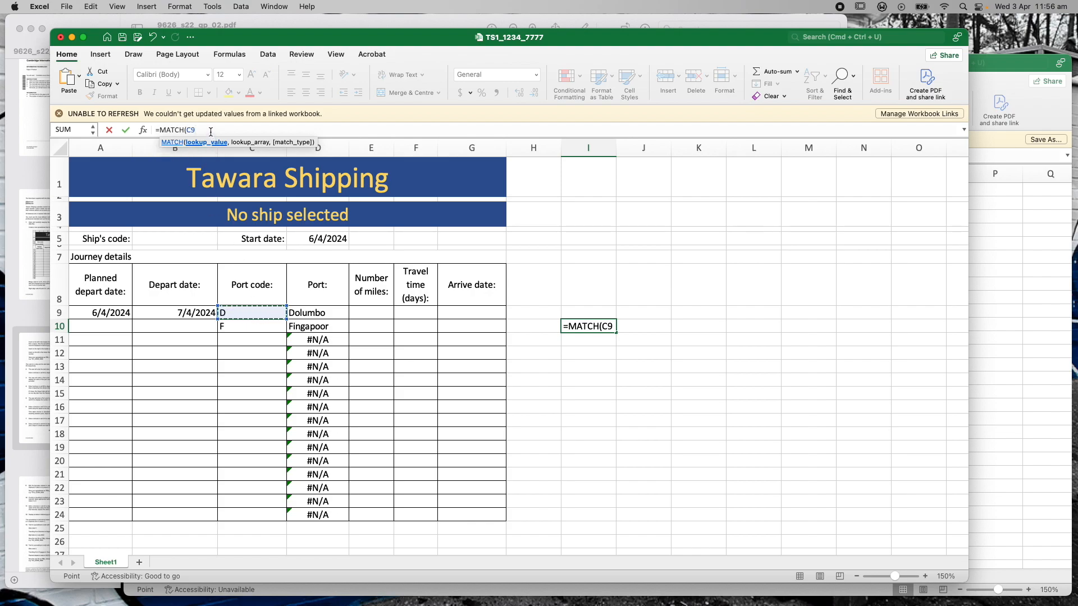
text(,)
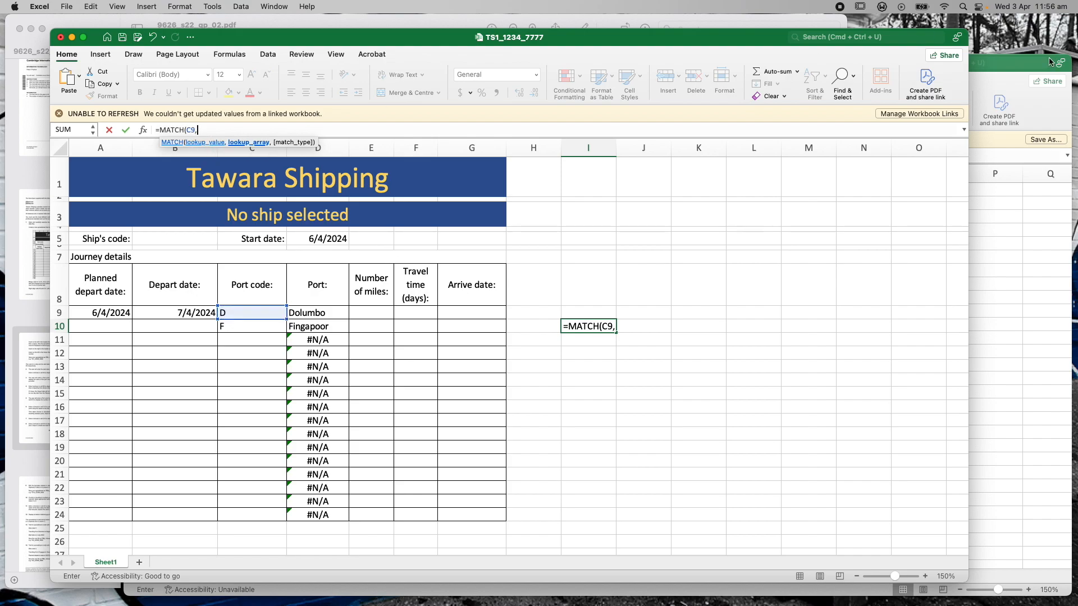
click(1012, 66)
drag(170, 218, 171, 339)
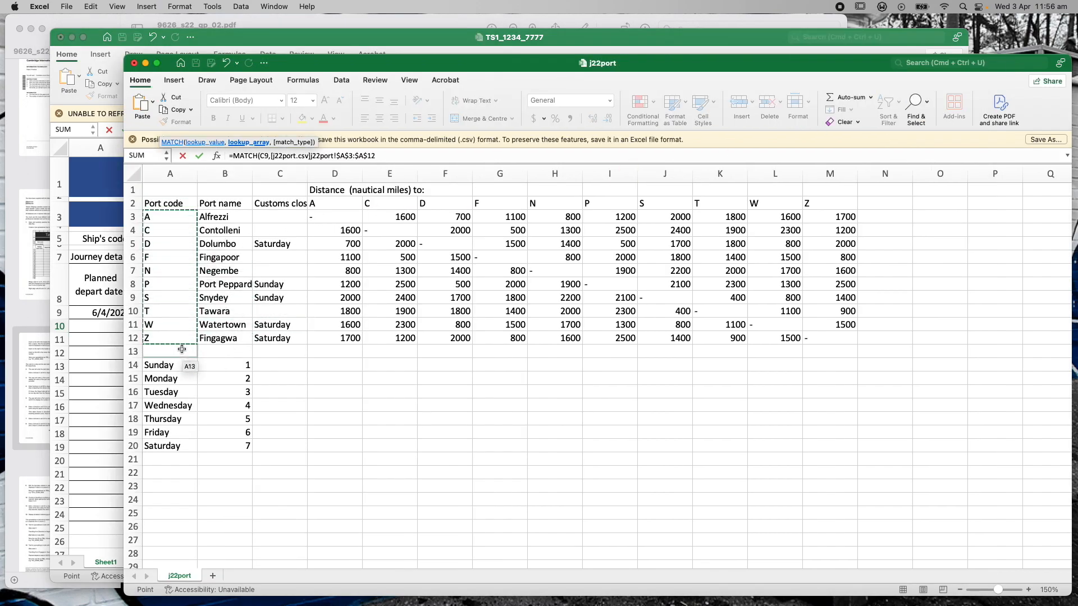
click(331, 37)
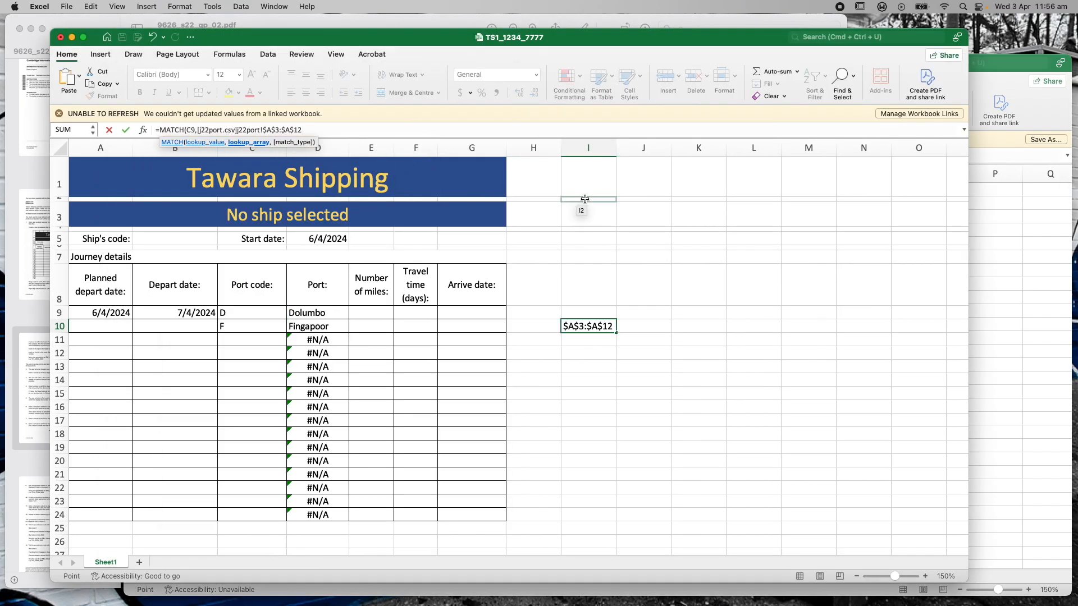
text(,0)
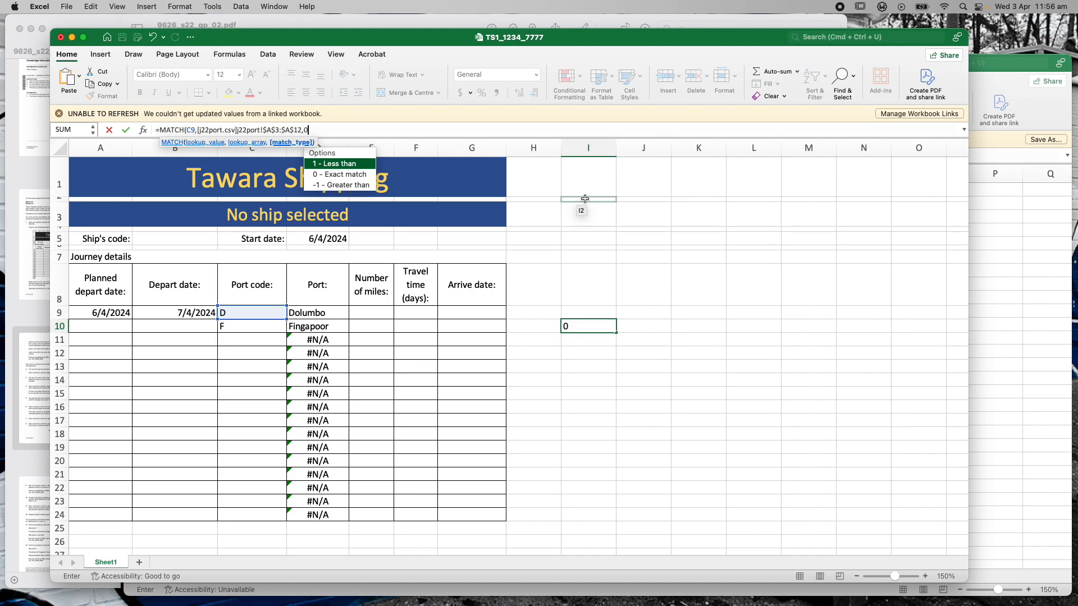
text())
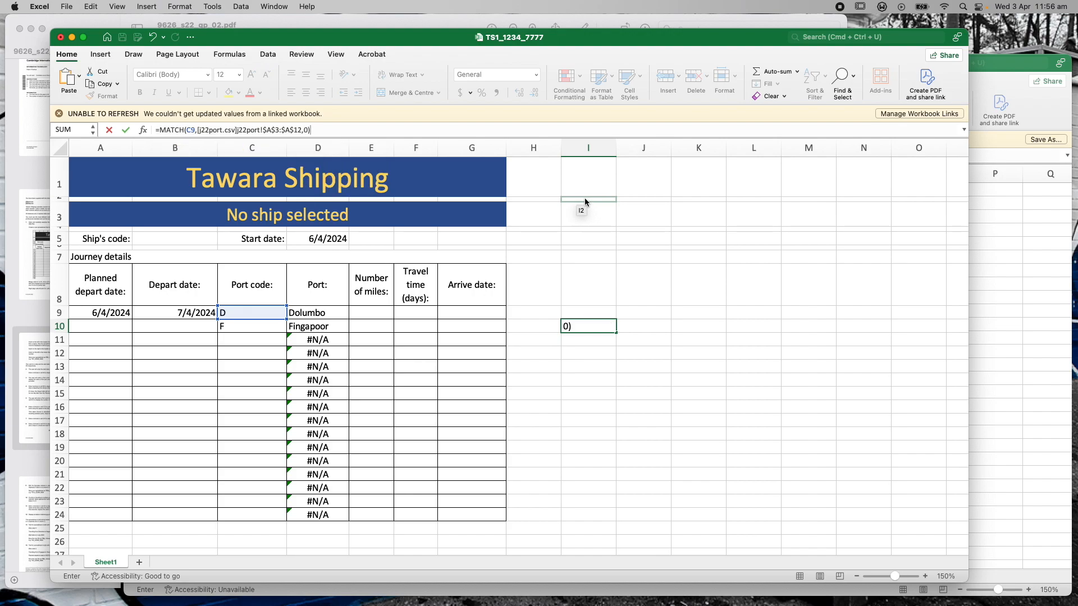
key(Return)
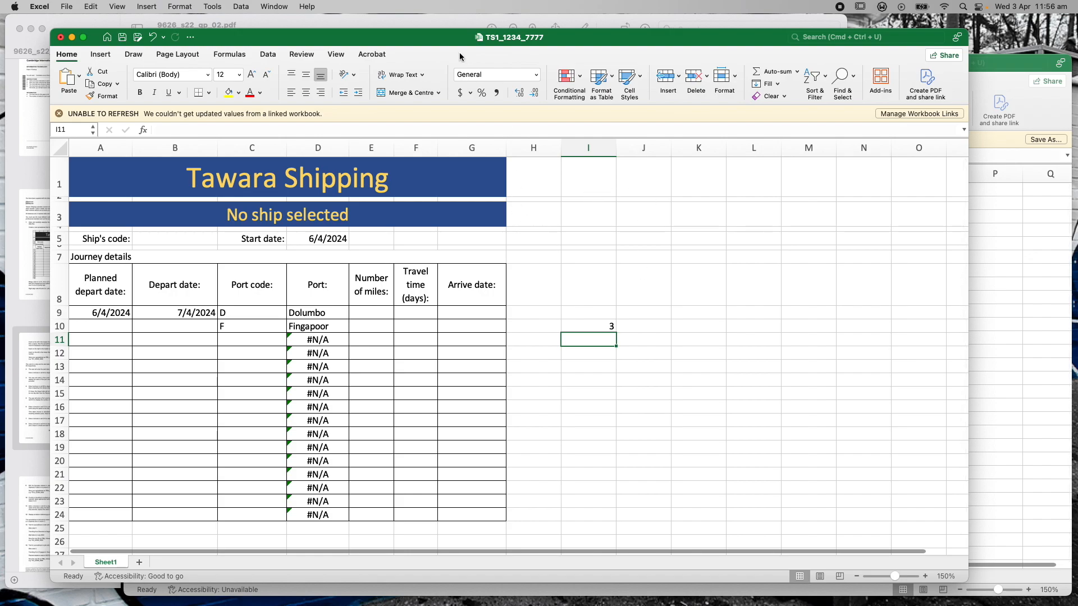
Check I10's MATCH result of 3 against the j22port port code list
click(1015, 67)
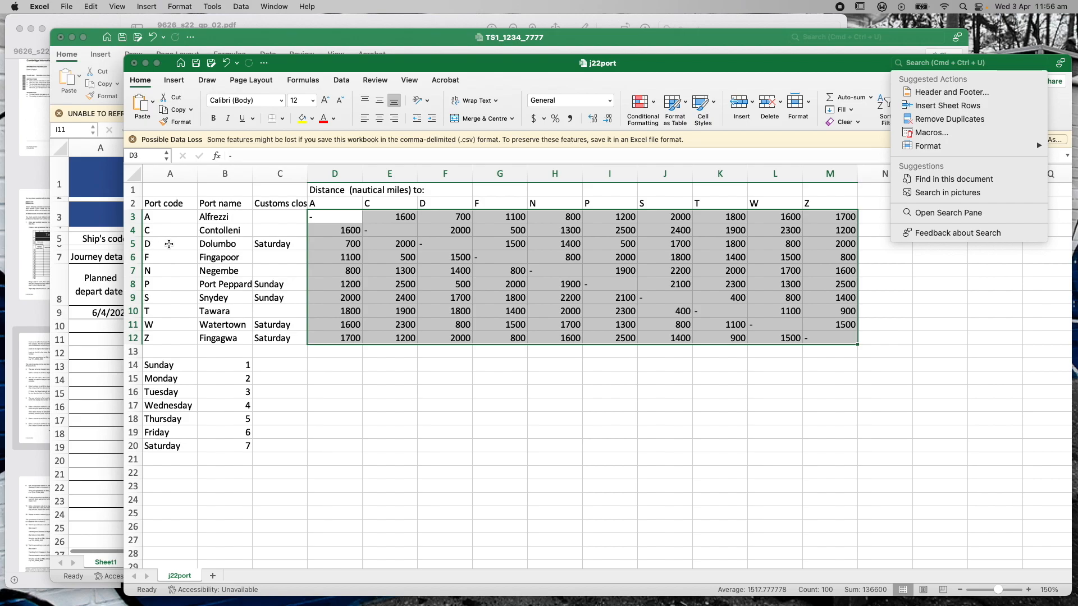
click(321, 34)
click(576, 322)
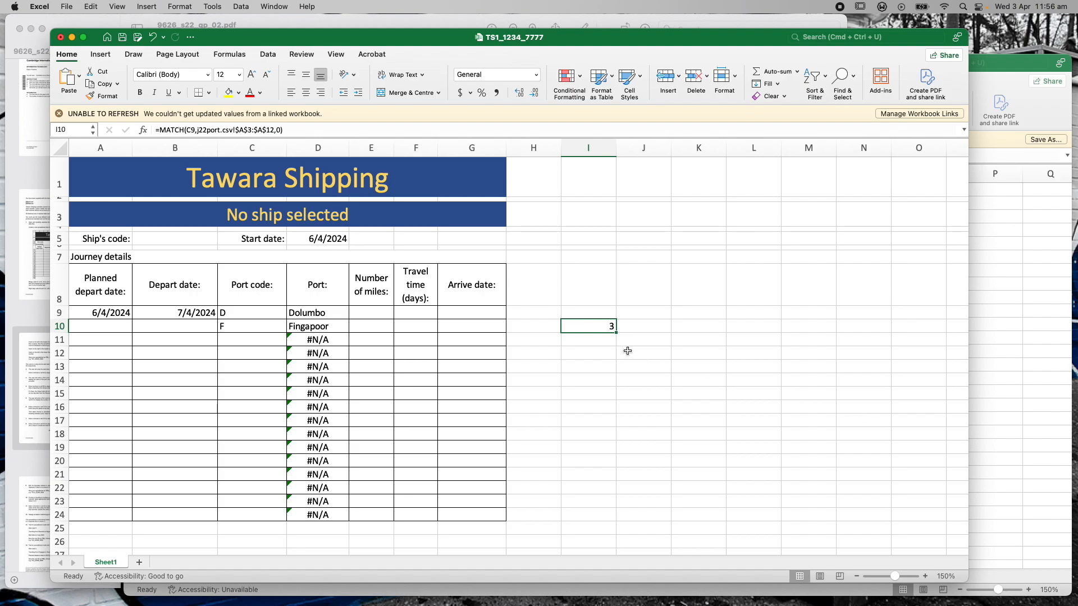
click(587, 355)
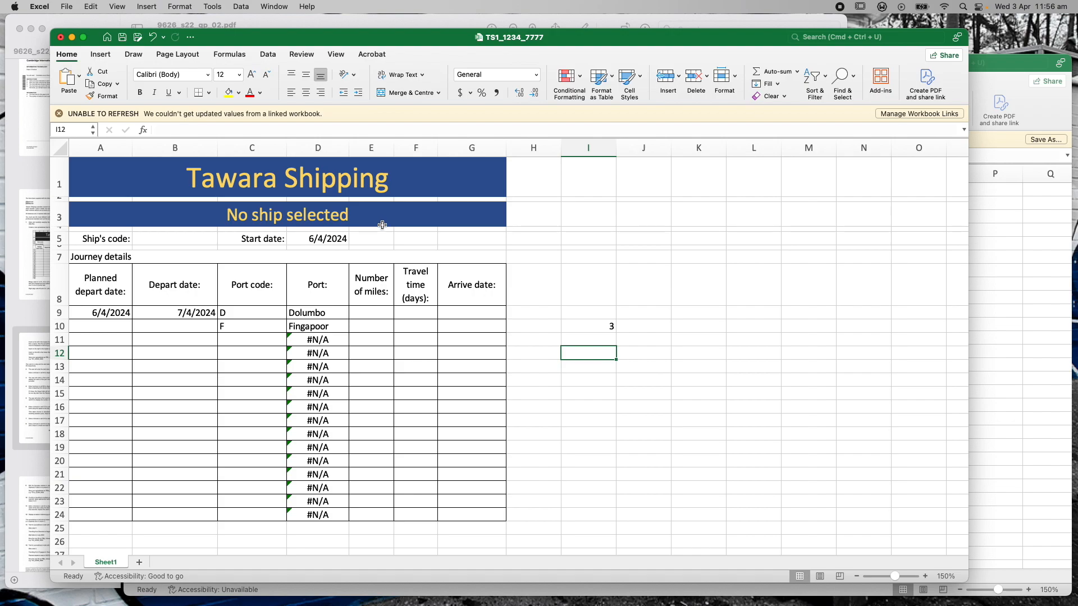
Start a MATCH formula in I12 in Formula Builder with C10 as the lookup value
click(208, 133)
text(=)
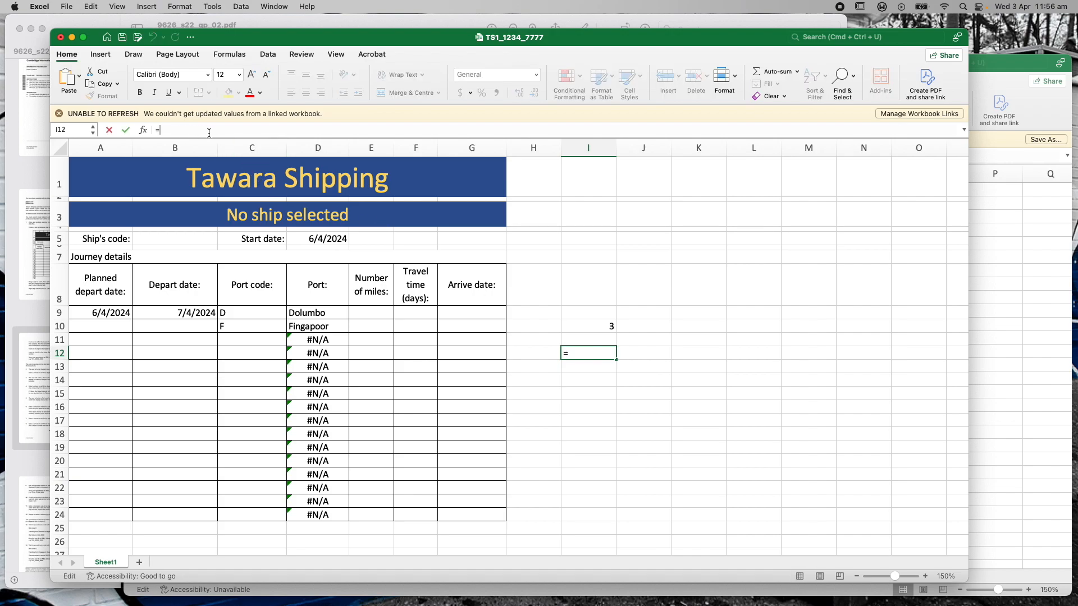
text(MAT)
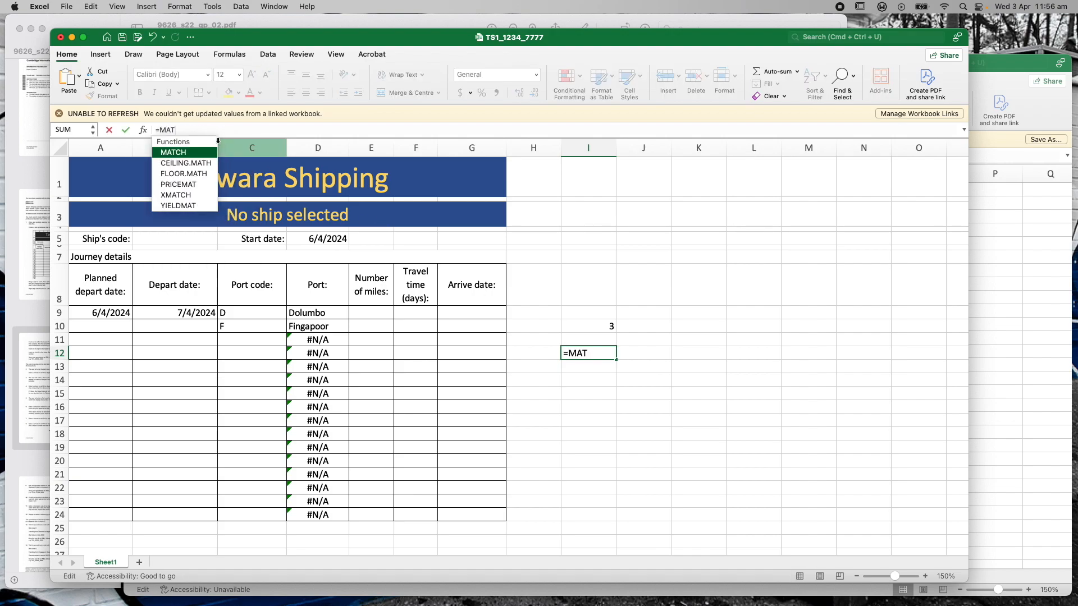
double_click(187, 152)
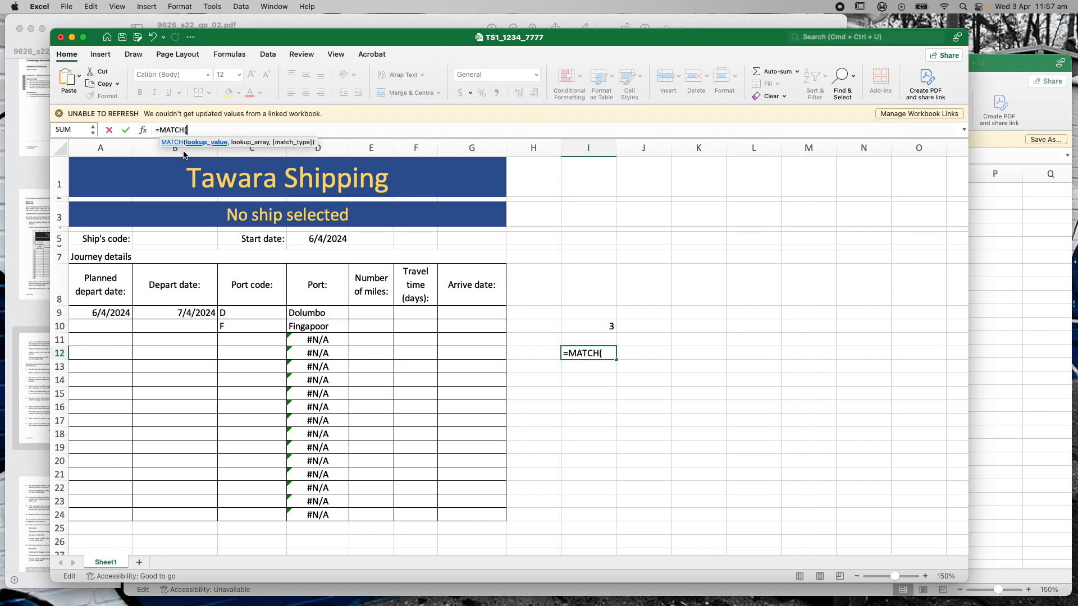
click(144, 132)
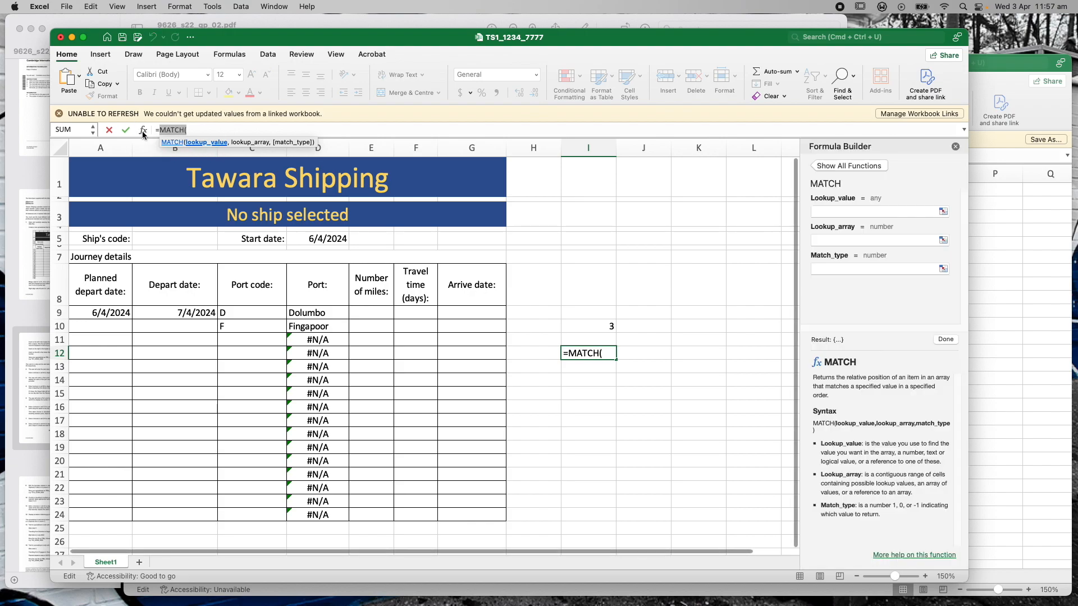
drag(797, 296, 680, 290)
click(713, 212)
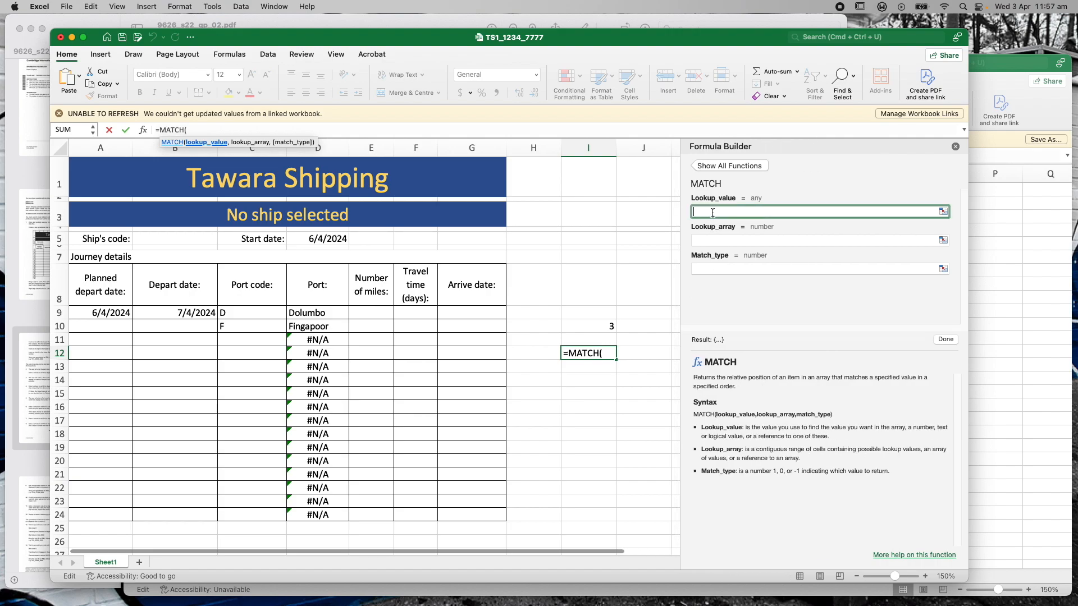
click(243, 328)
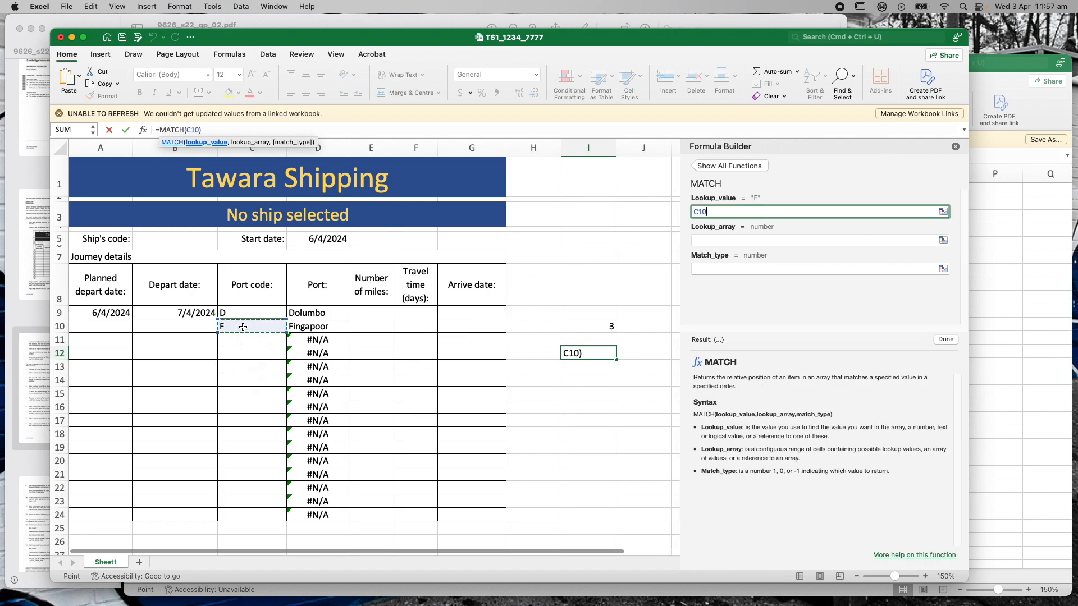
click(723, 240)
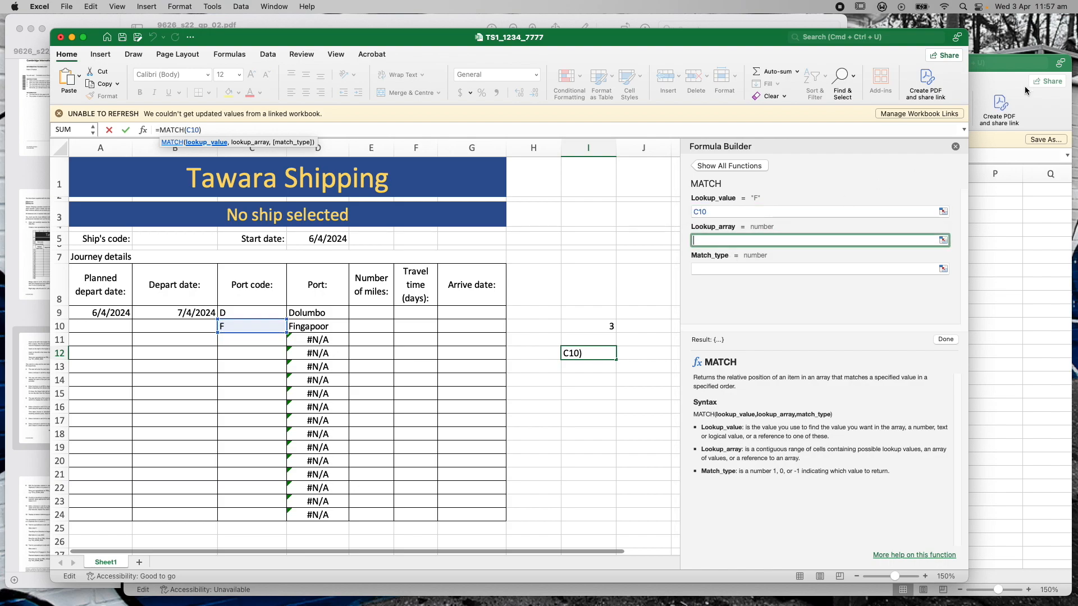
Set the lookup array to j22port!$D$2:$M$2 with match type 0, returning 4
click(1011, 66)
drag(338, 209, 835, 205)
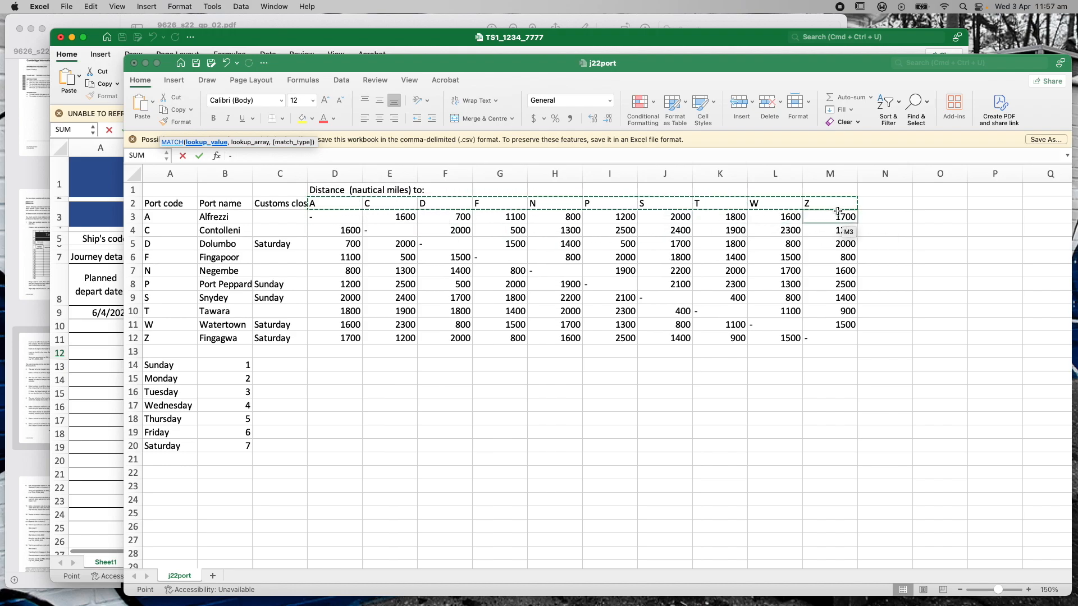
click(686, 43)
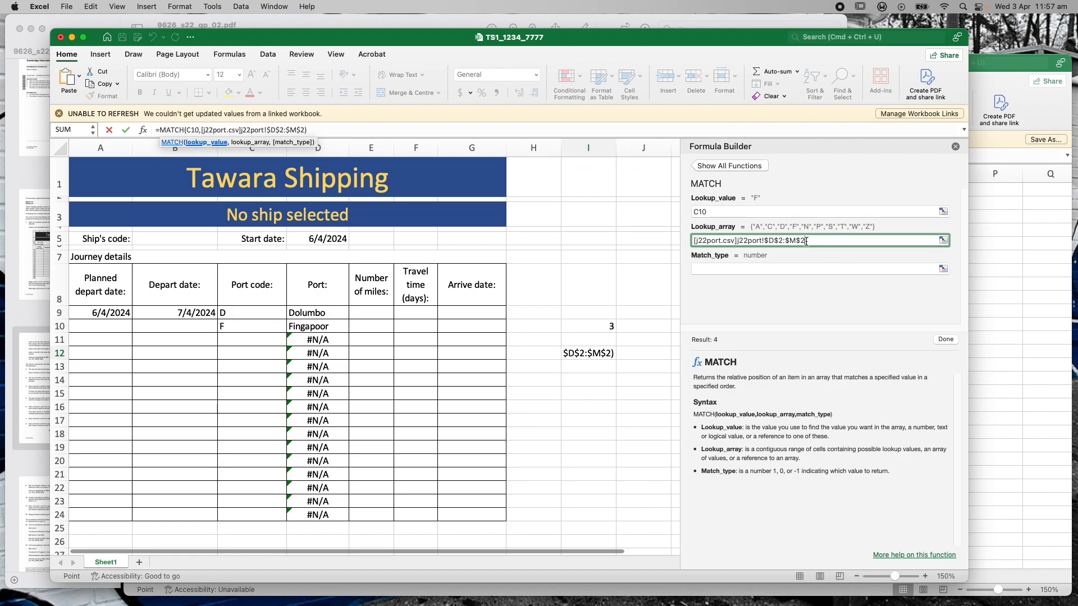
click(744, 269)
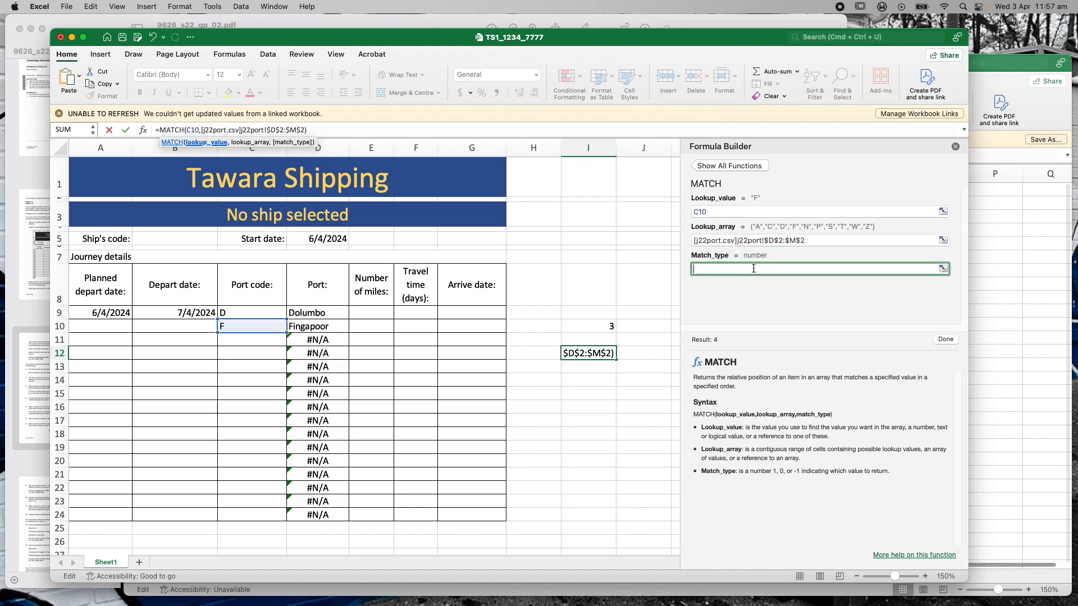
text(0)
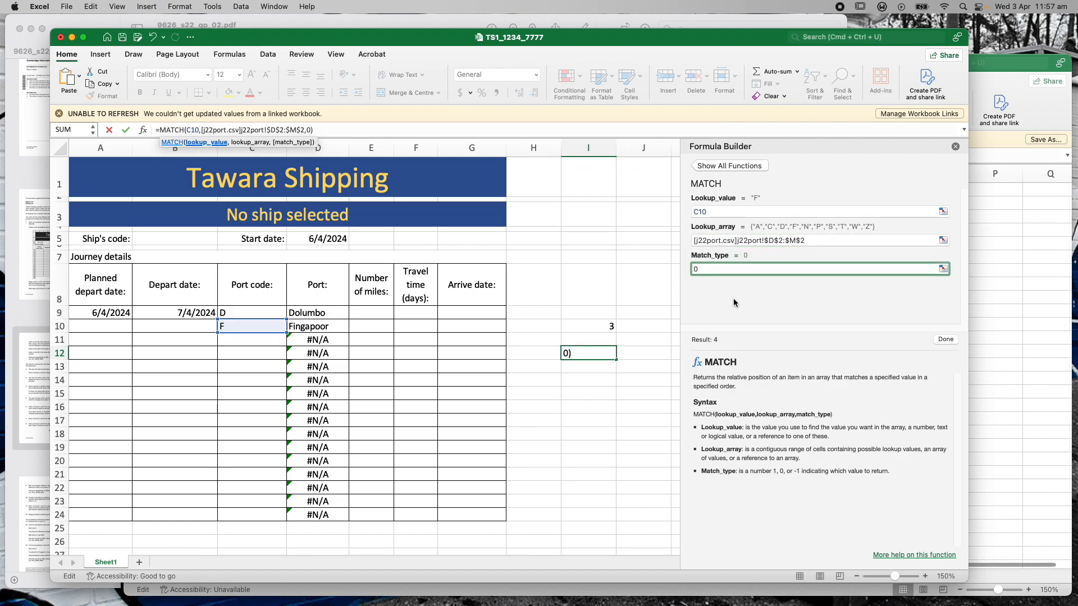
key(Return)
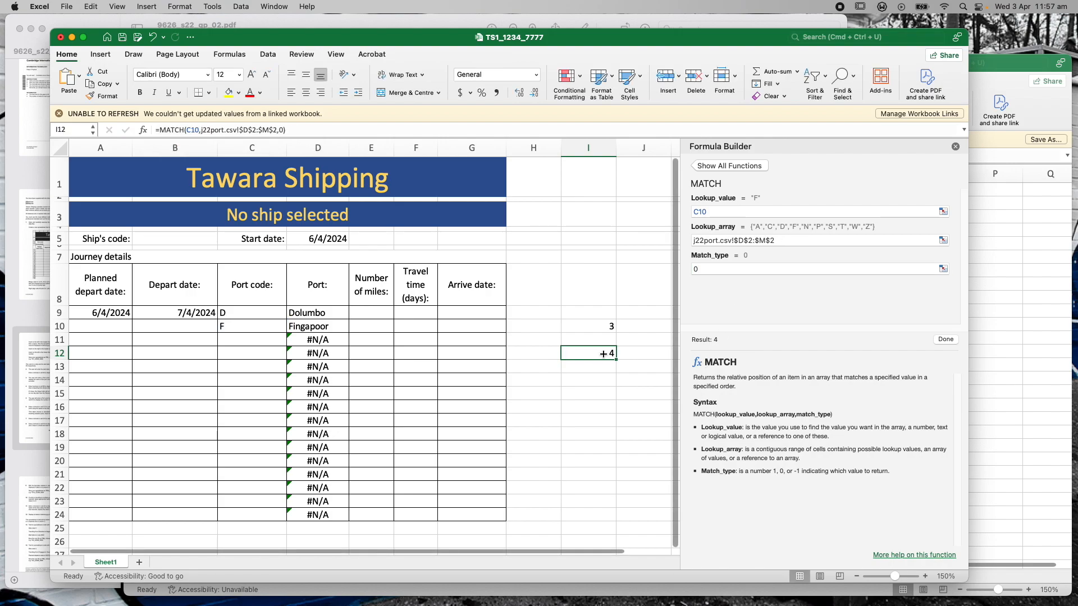
Check I12's result of 4 against the j22port destination headings
click(1000, 59)
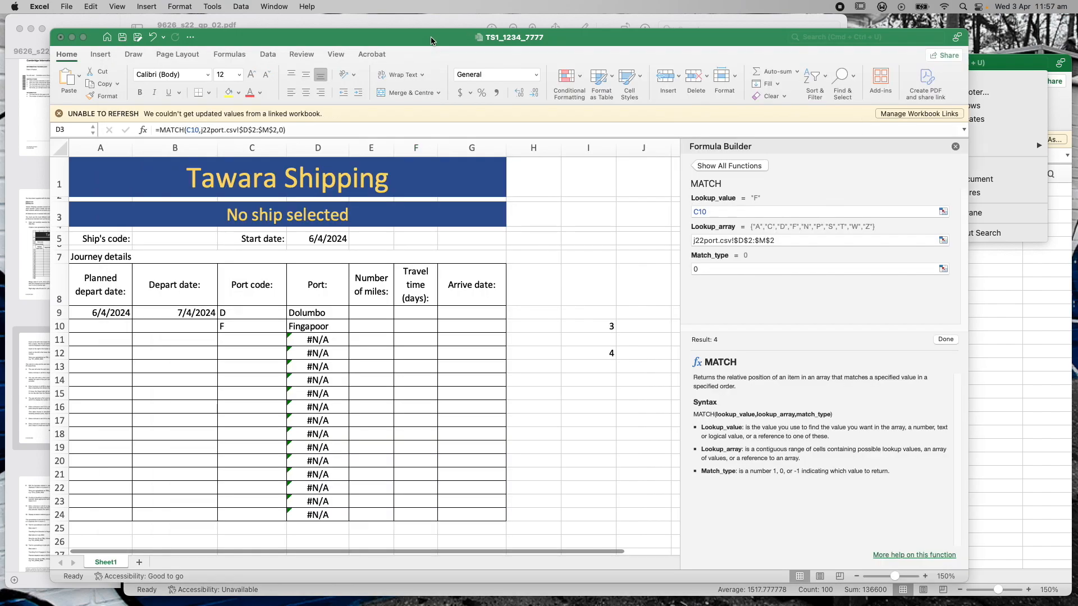
click(438, 39)
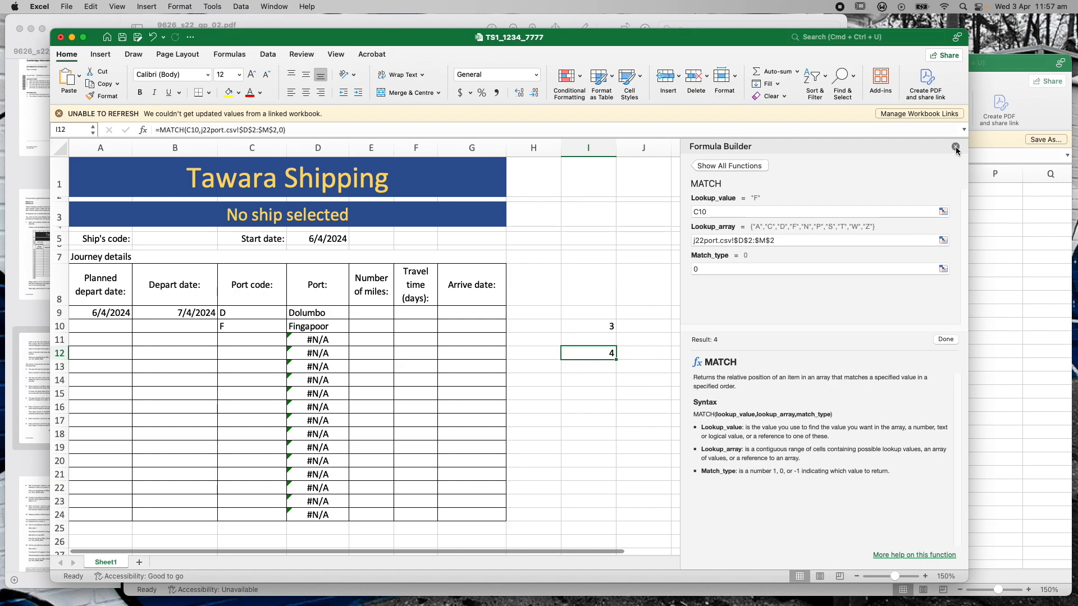
click(1002, 80)
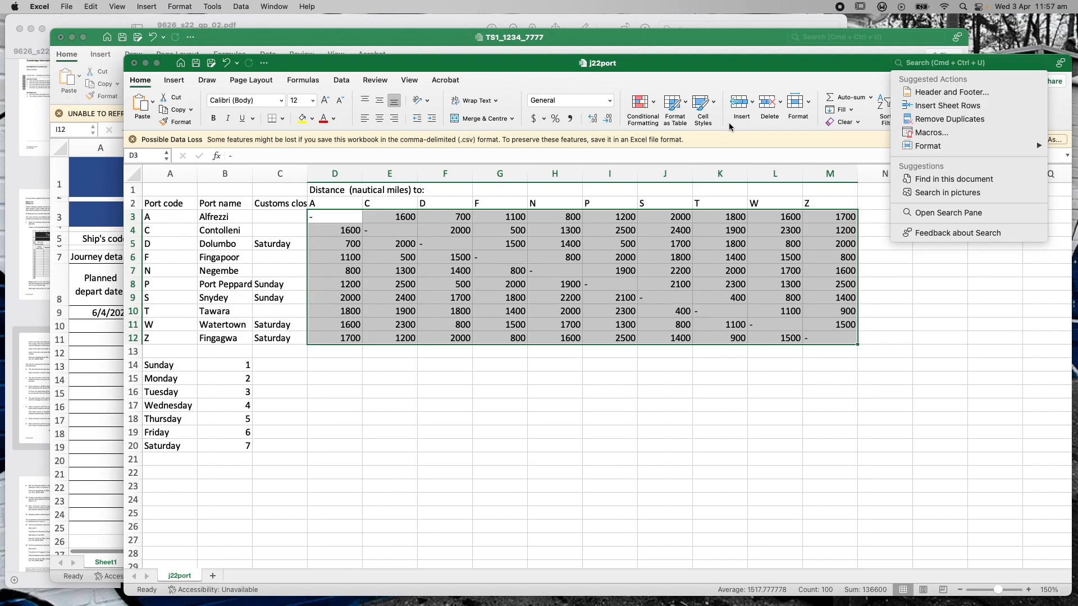
click(700, 41)
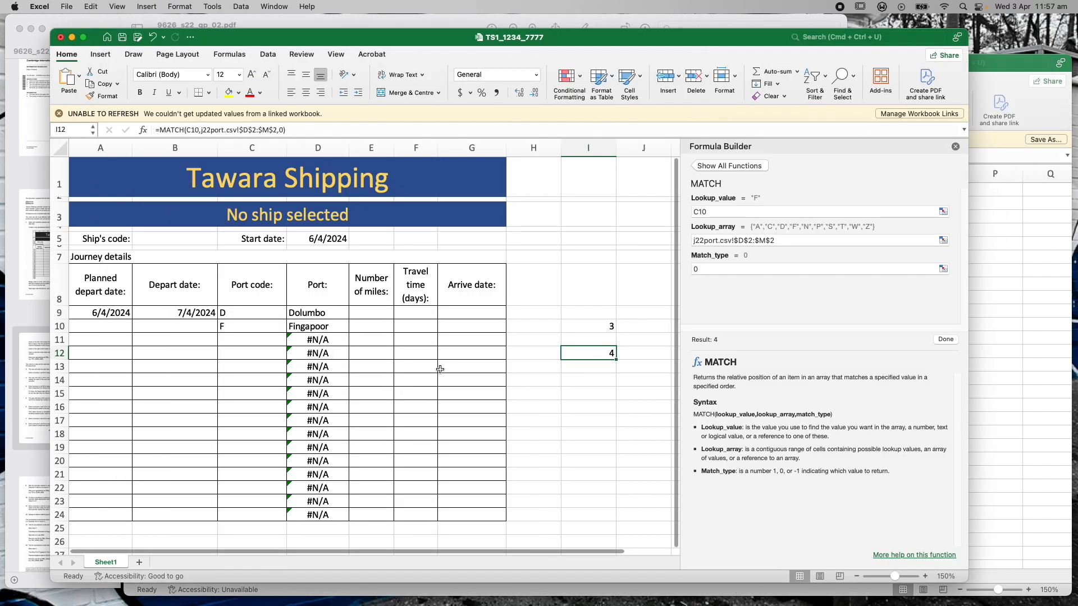
Begin an INDEX formula in E10 using j22port distance grid $D$3:$M$12 as its array
click(365, 328)
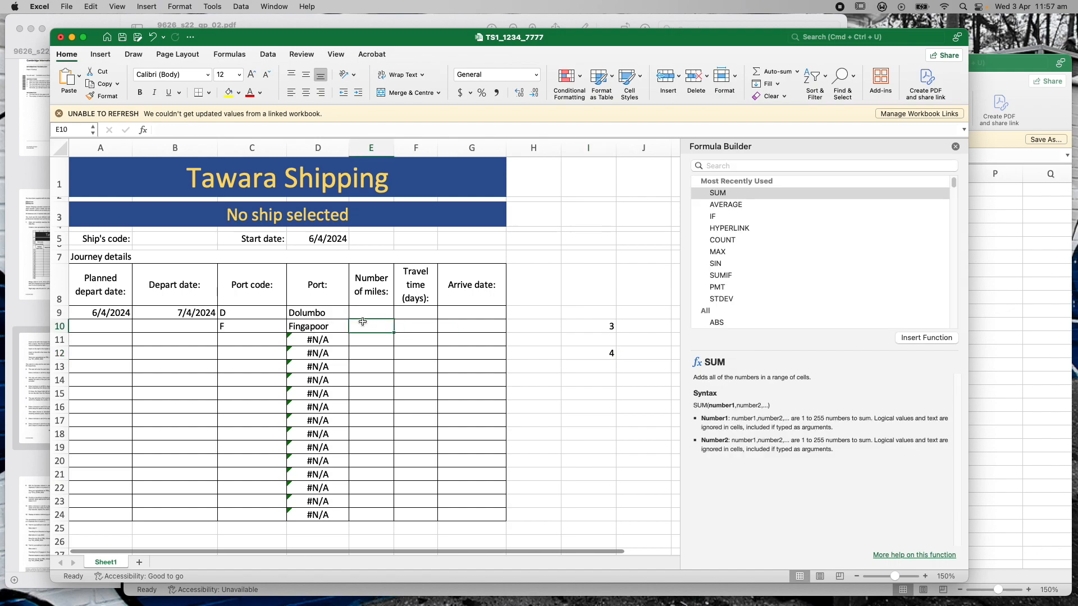
click(955, 146)
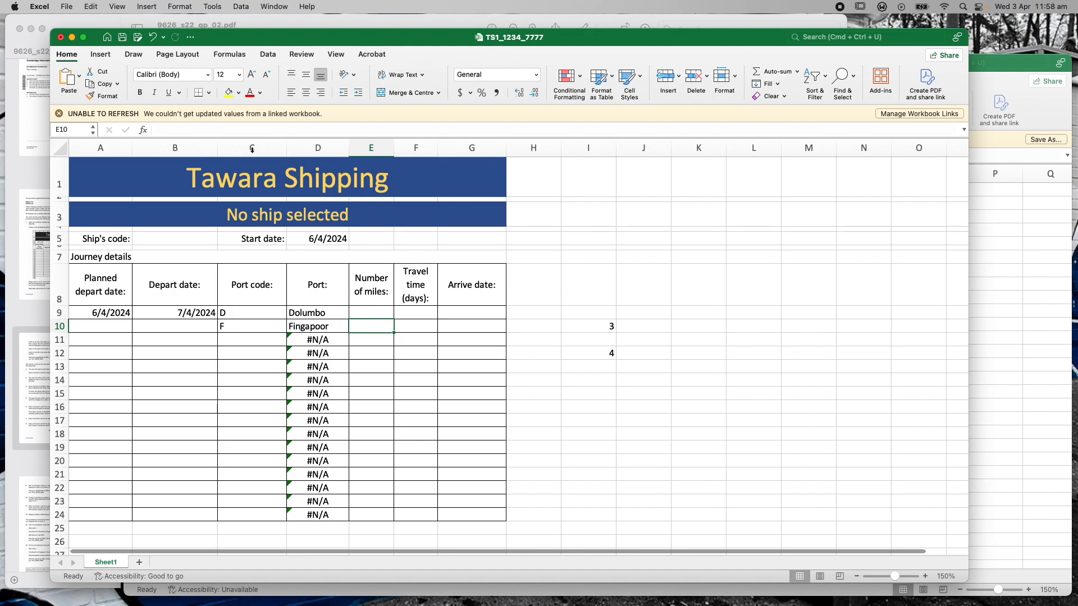
click(197, 132)
text(=INDEX)
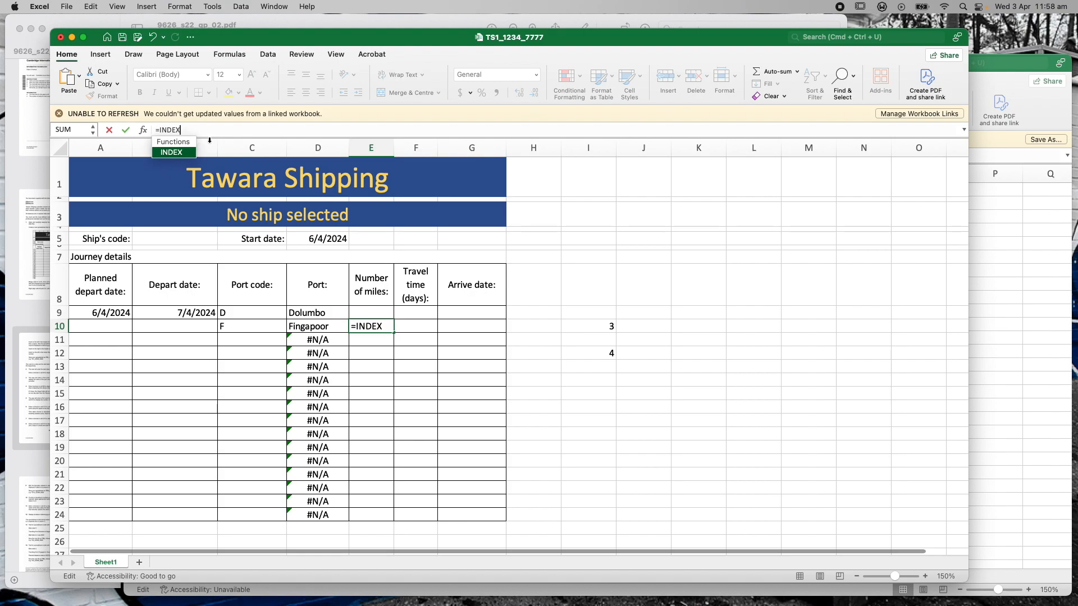
text(()
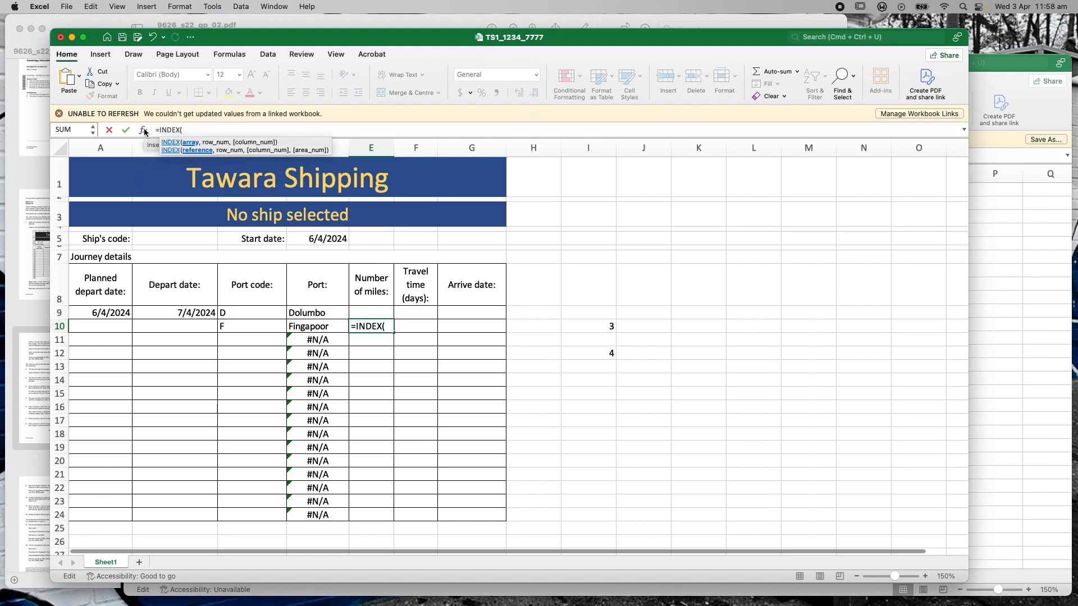
click(1009, 67)
click(347, 217)
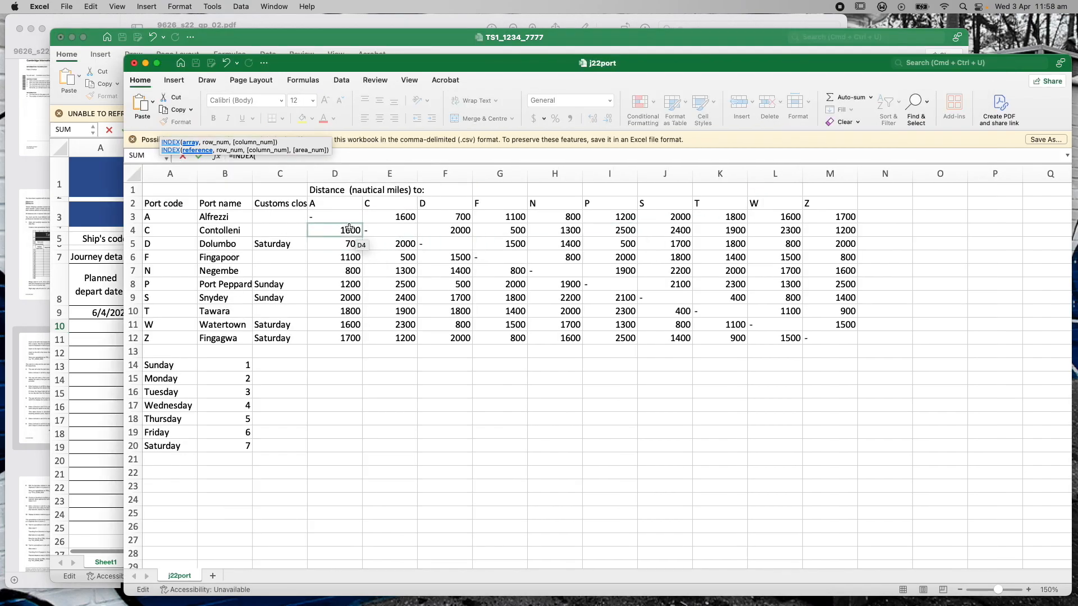
drag(346, 217, 820, 335)
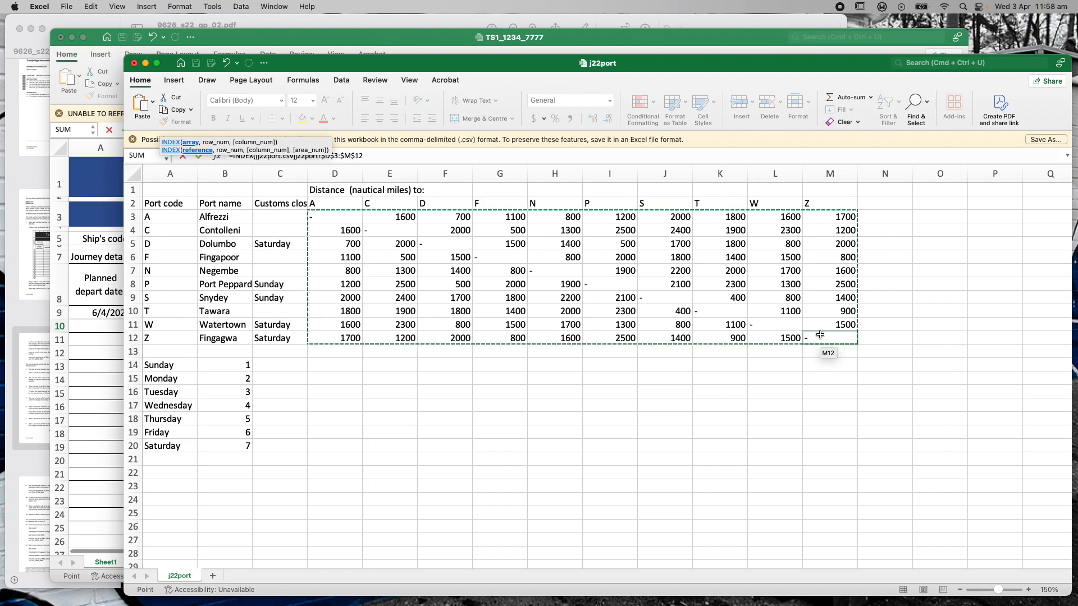
click(422, 39)
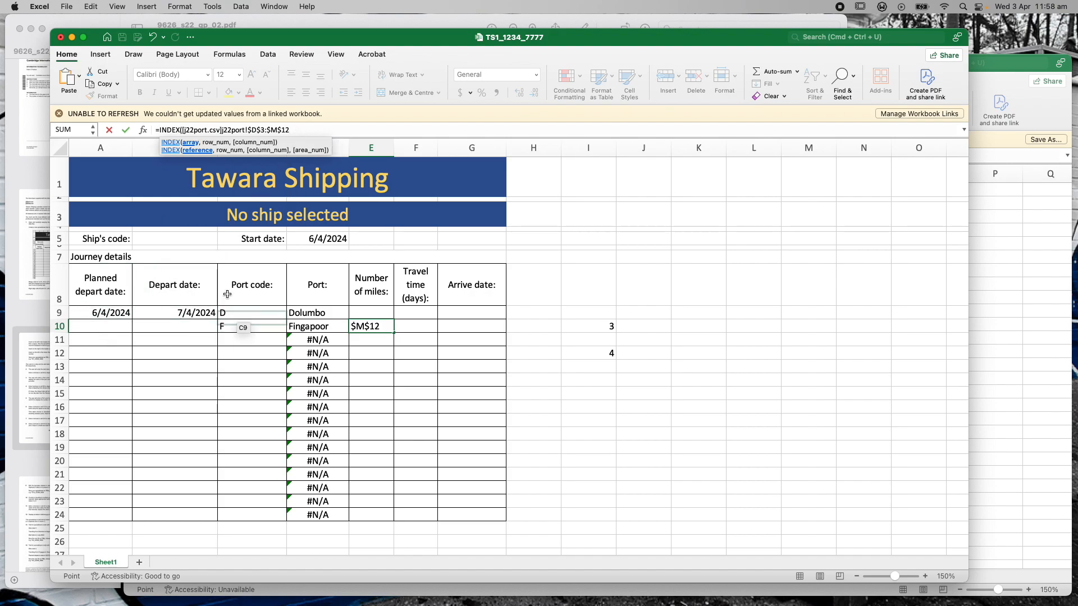
click(190, 143)
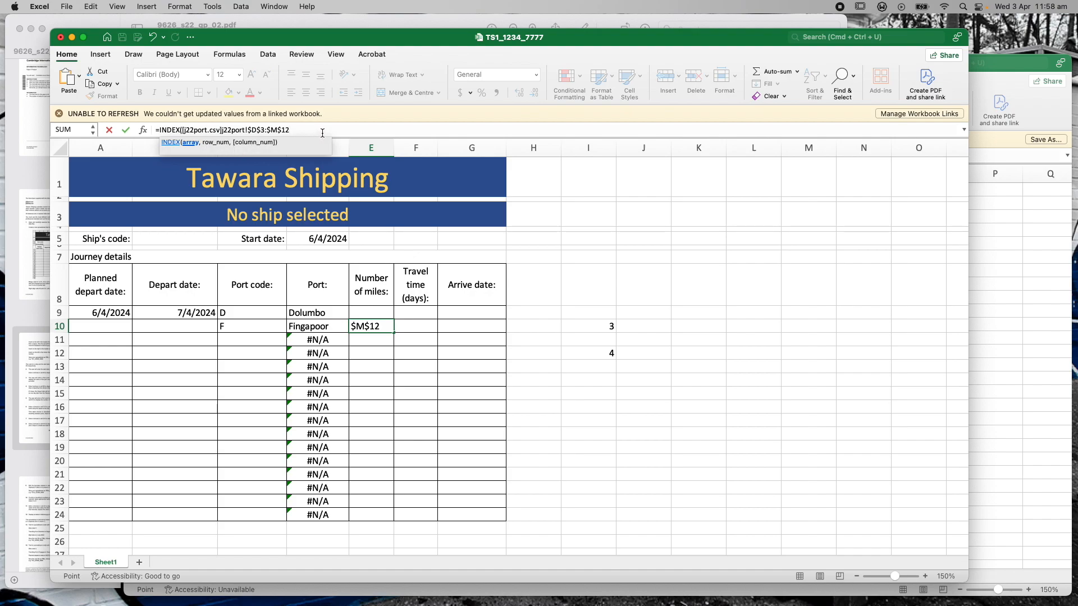
Start the nested MATCH row argument, removing a wrongly picked port-code range
text(,)
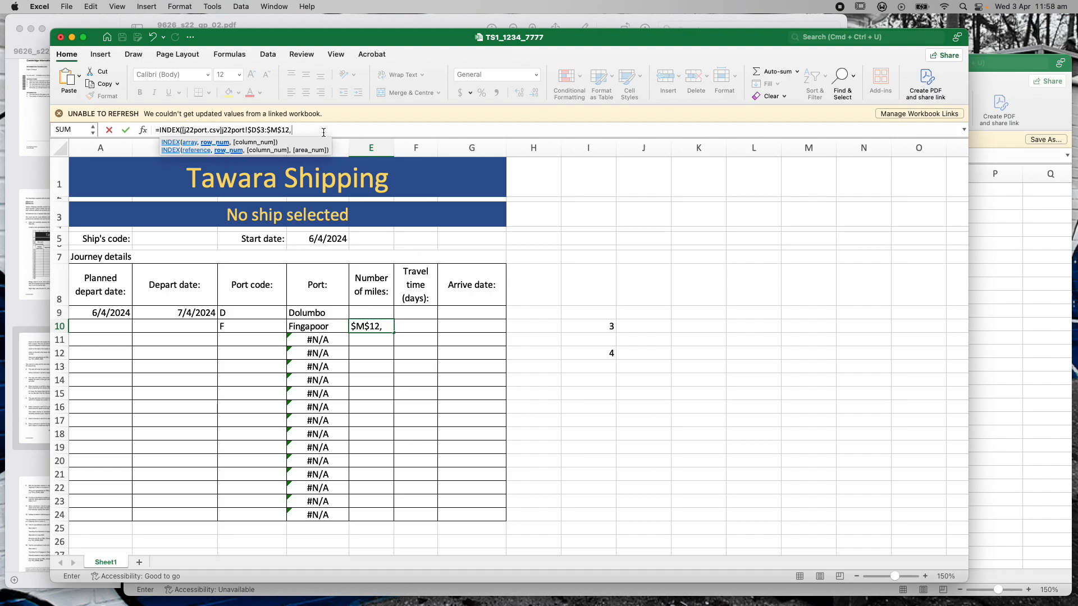
text(MAT)
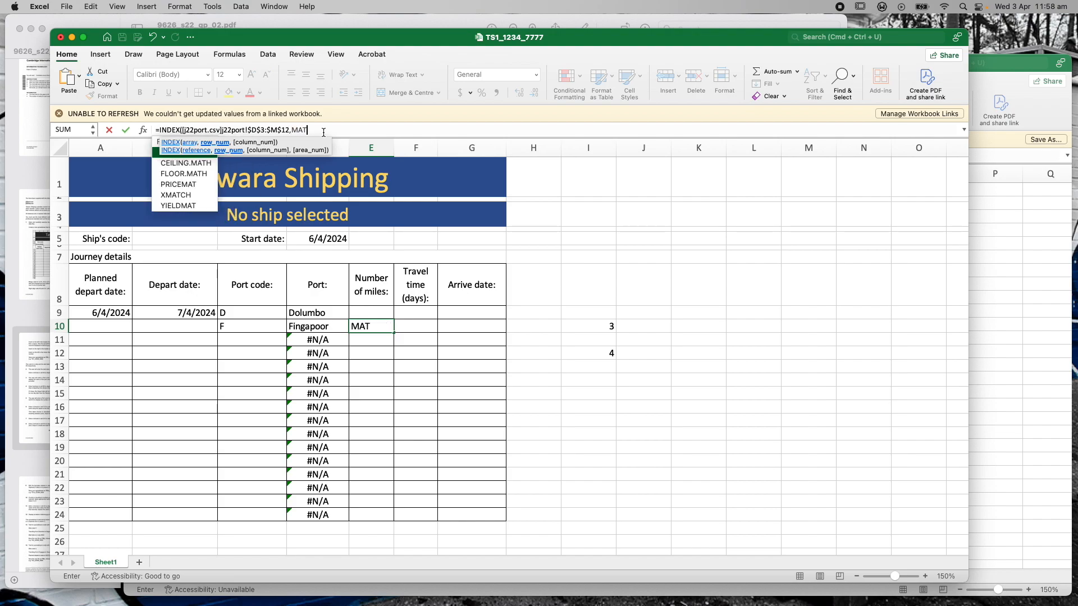
key(Down)
key(Down)
key(Down)
key(Down)
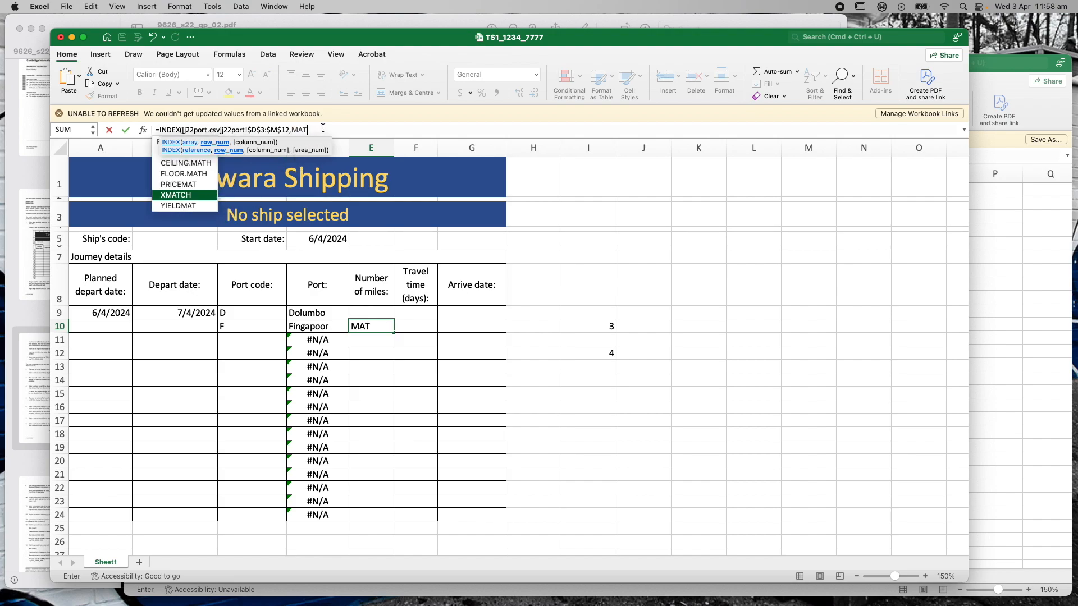
text(CH)
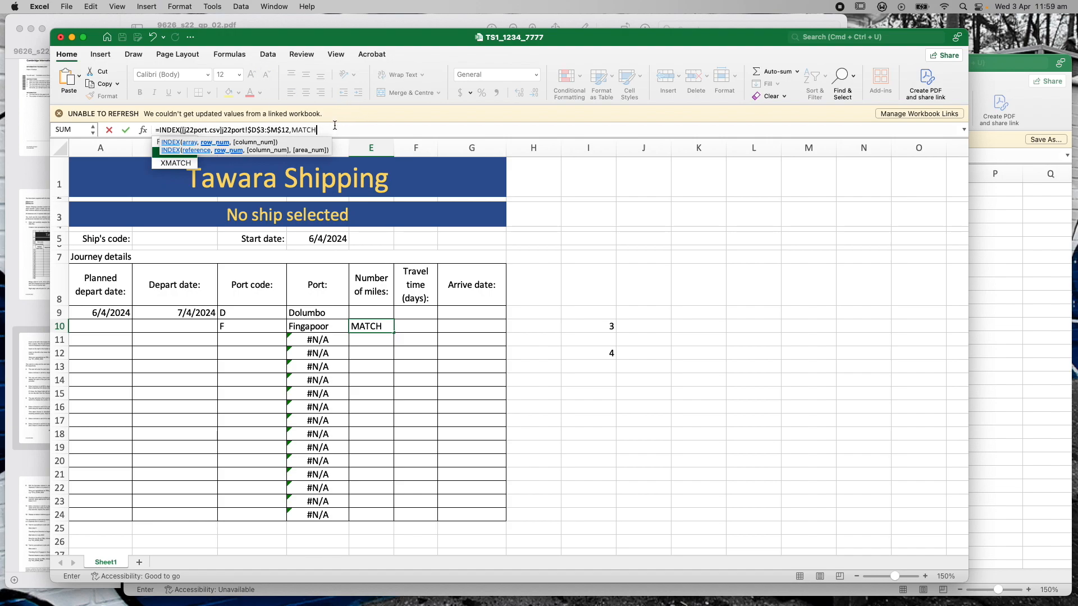
text(()
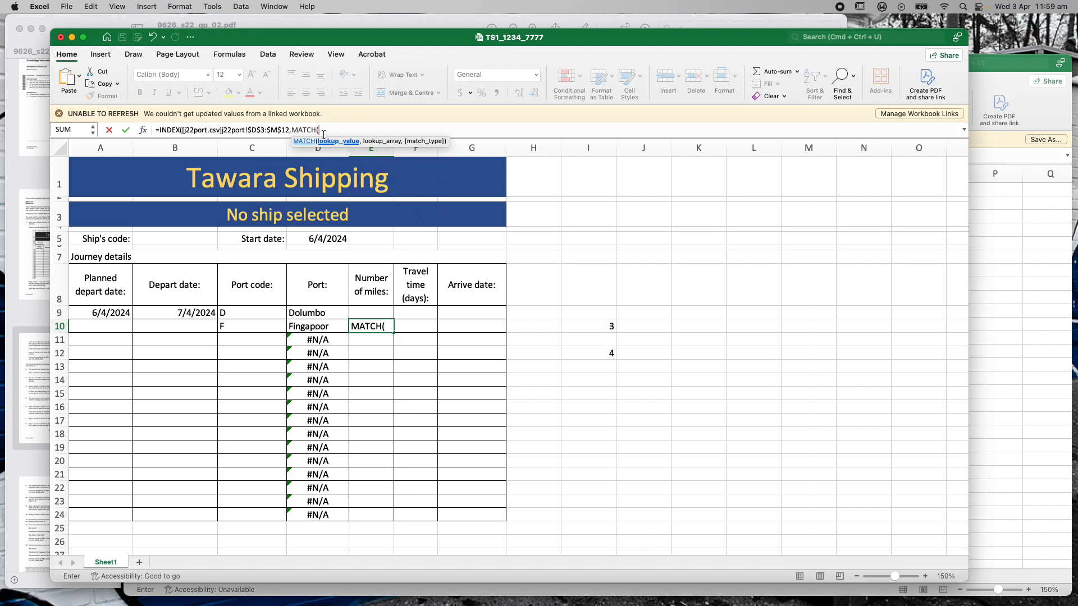
click(1008, 66)
mouse_move(168, 217)
mouse_down()
mouse_move(164, 327)
mouse_move(165, 218)
mouse_up()
click(278, 55)
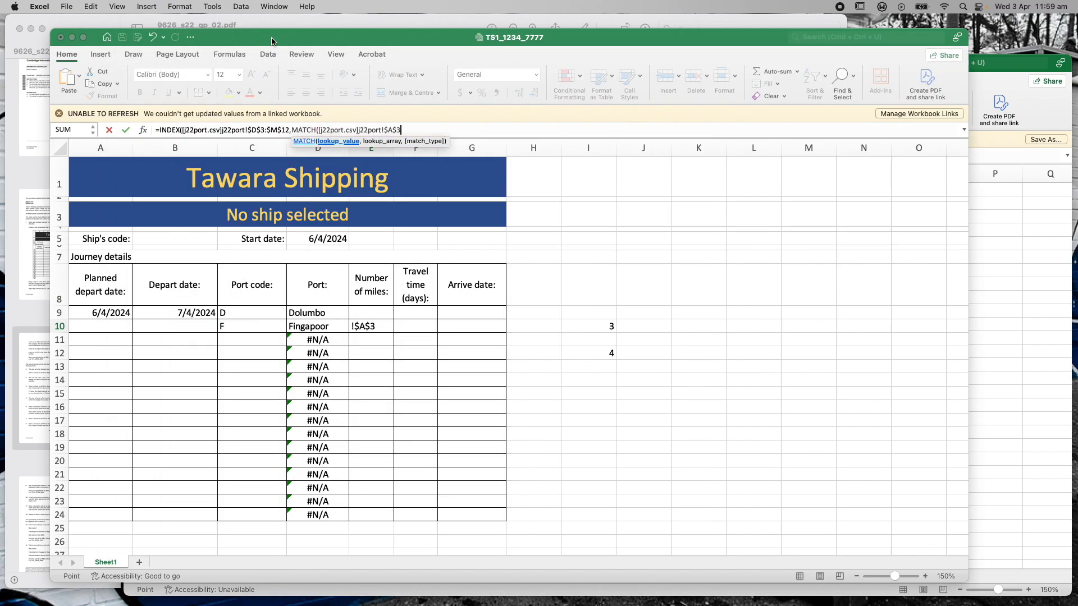
key(BackSpace)
key(BackSpace)
key(BackSpace)
key(BackSpace)
key(BackSpace)
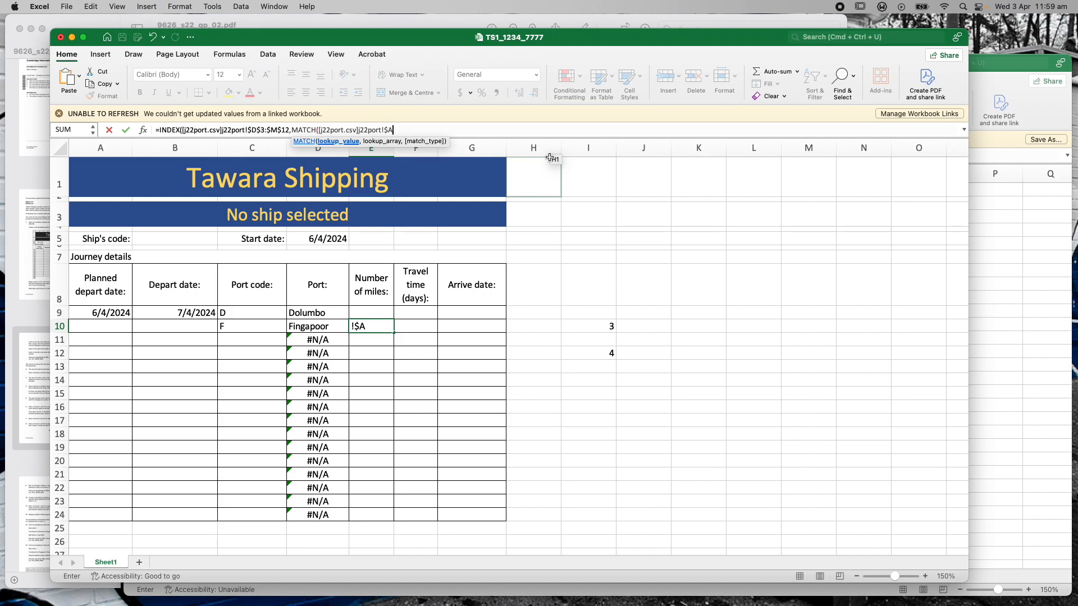
key(BackSpace)
key(BackSpace)
key(BackSpace)
key(BackSpace)
key(BackSpace)
key(BackSpace)
key(BackSpace)
key(BackSpace)
key(BackSpace)
key(BackSpace)
key(BackSpace)
key(BackSpace)
key(BackSpace)
key(BackSpace)
key(BackSpace)
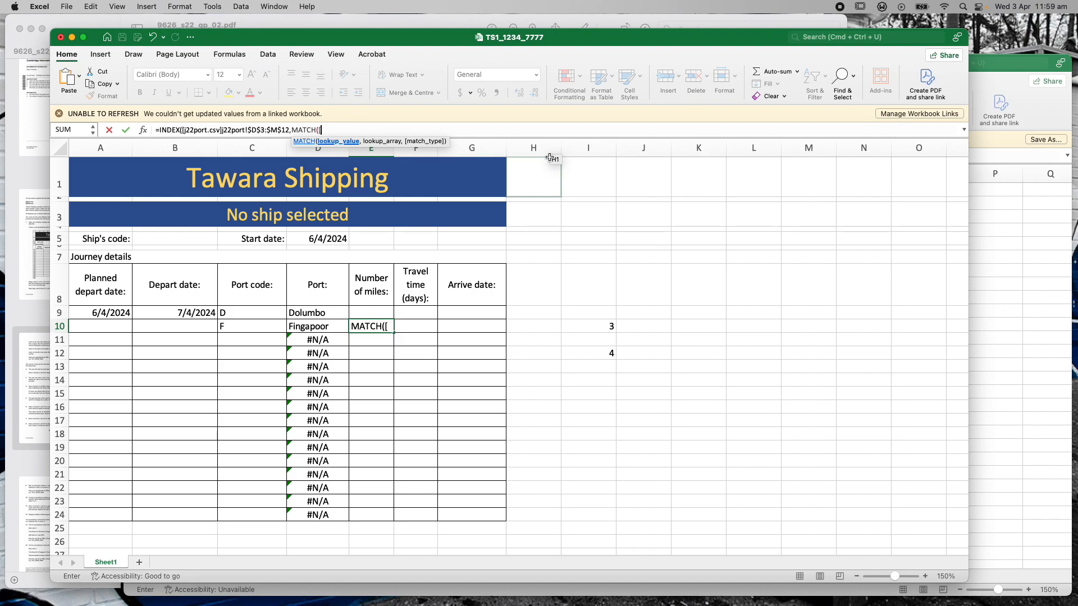
Complete the row lookup as MATCH(C9,j22port!$A$3:$A$12,0)
click(249, 314)
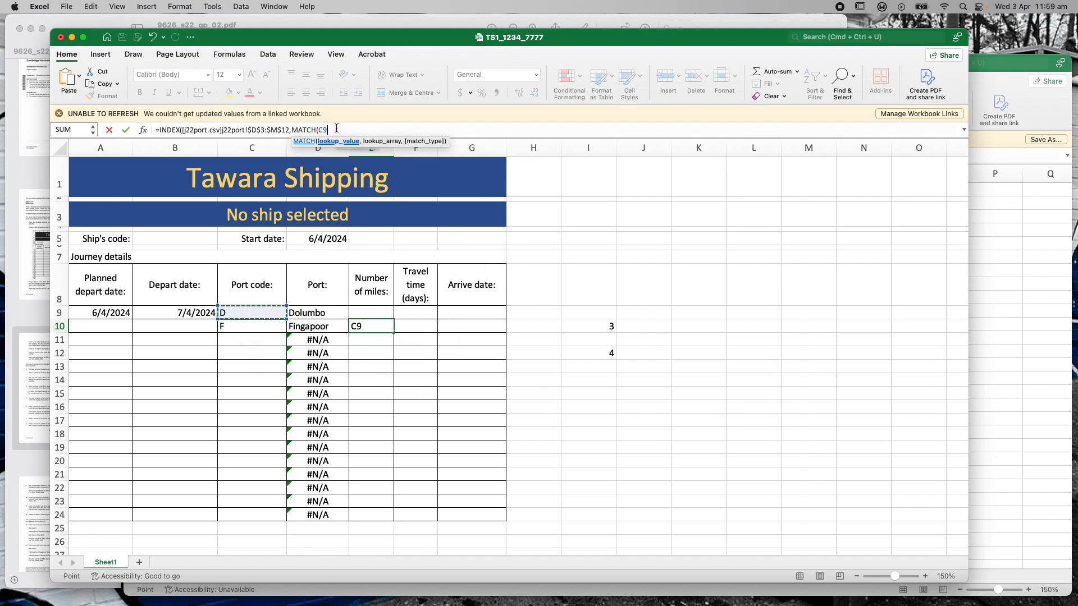
text(,)
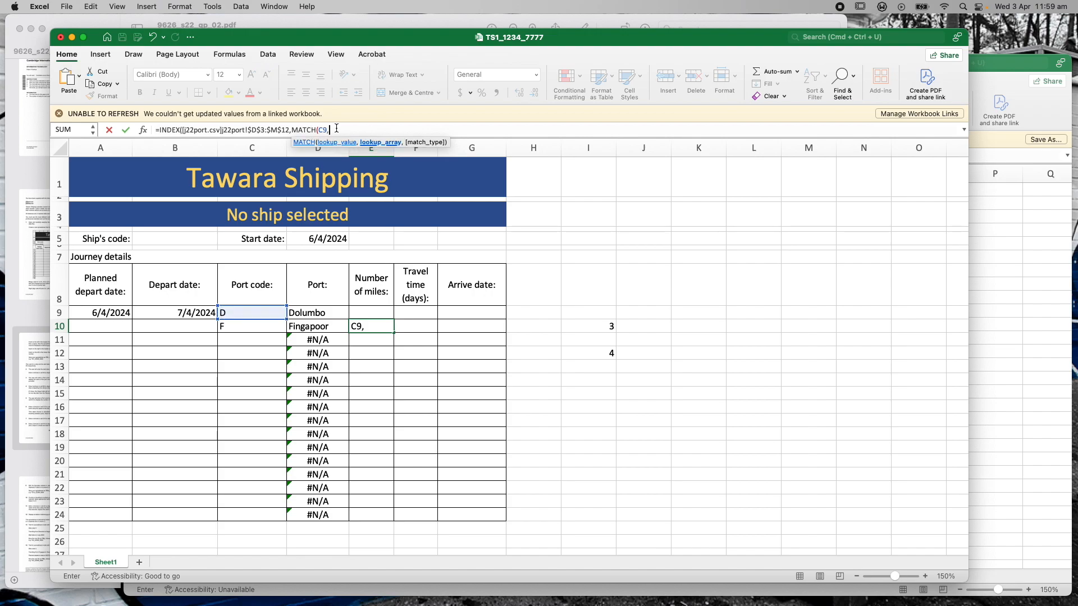
click(991, 67)
drag(162, 217, 160, 334)
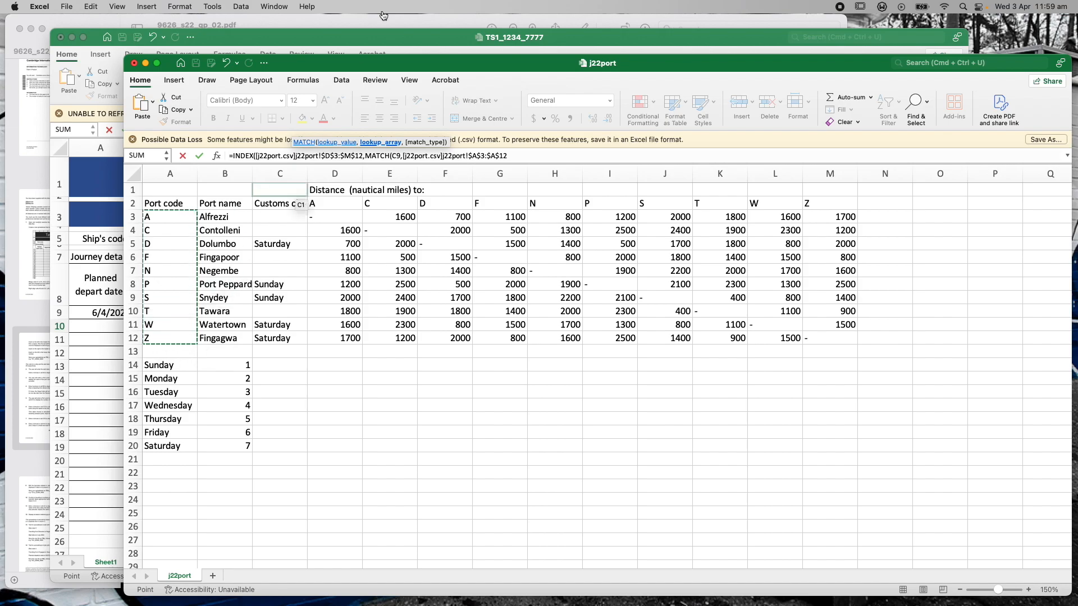
click(358, 46)
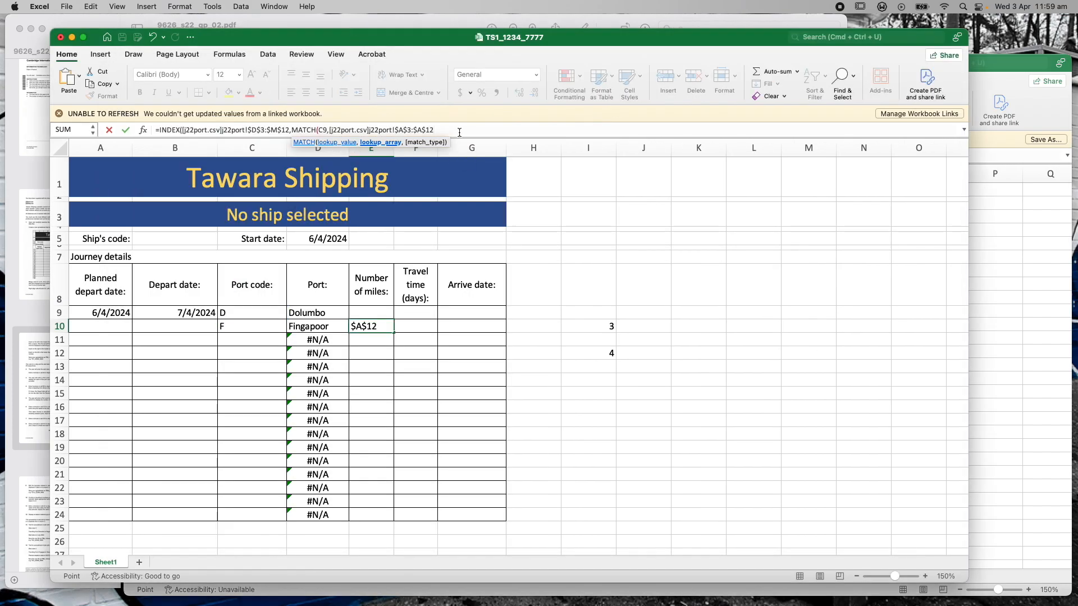
text(,0)
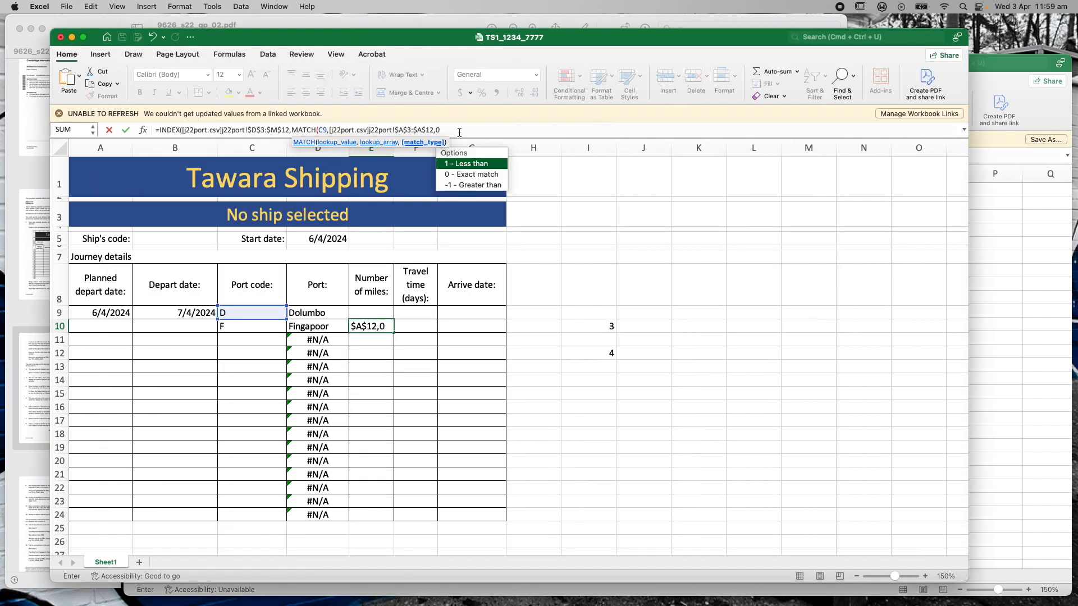
text())
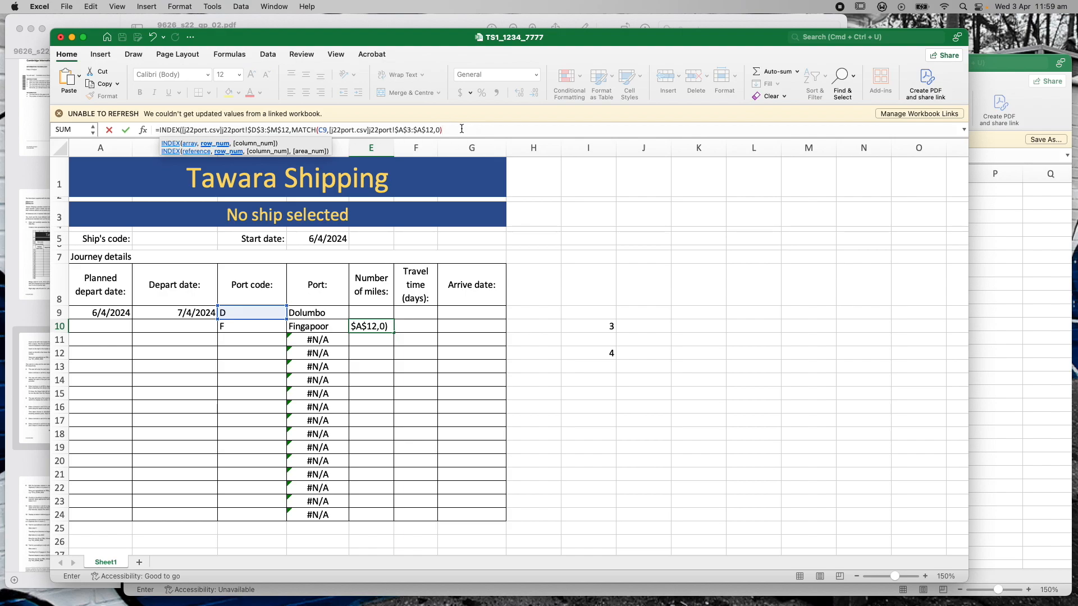
Add MATCH(C10,j22port!$D$2:$M$2,0) as the column argument and accept the correction, giving 1500
text(,)
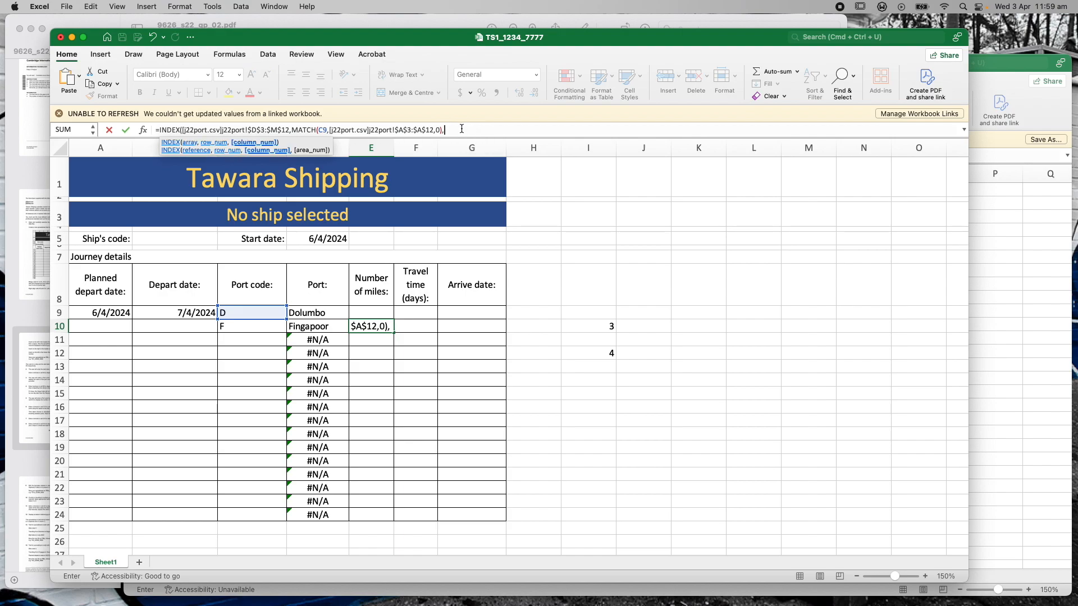
text(MATCH)
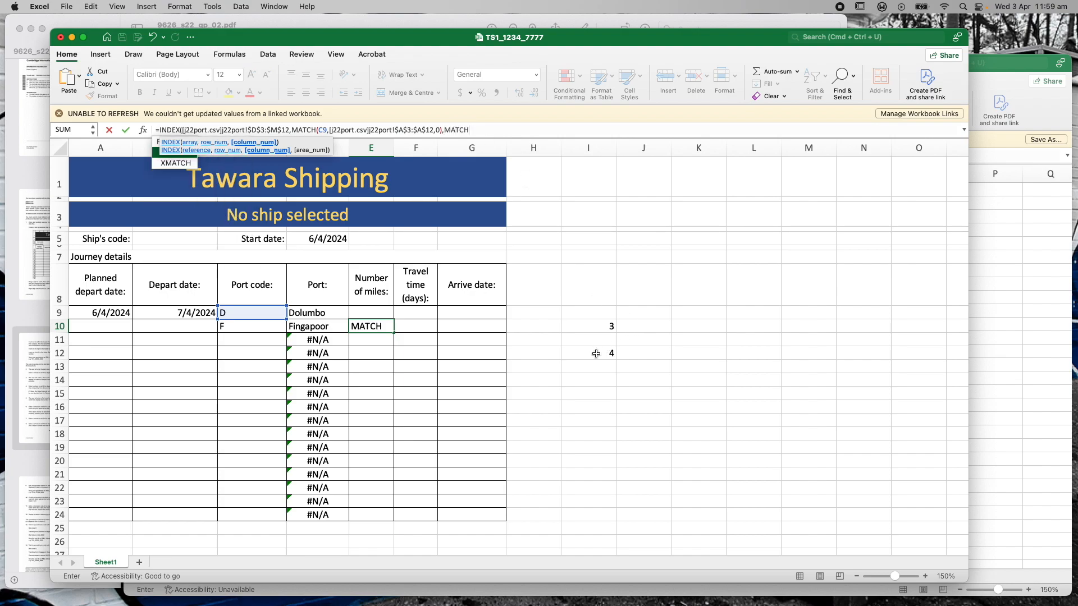
text(()
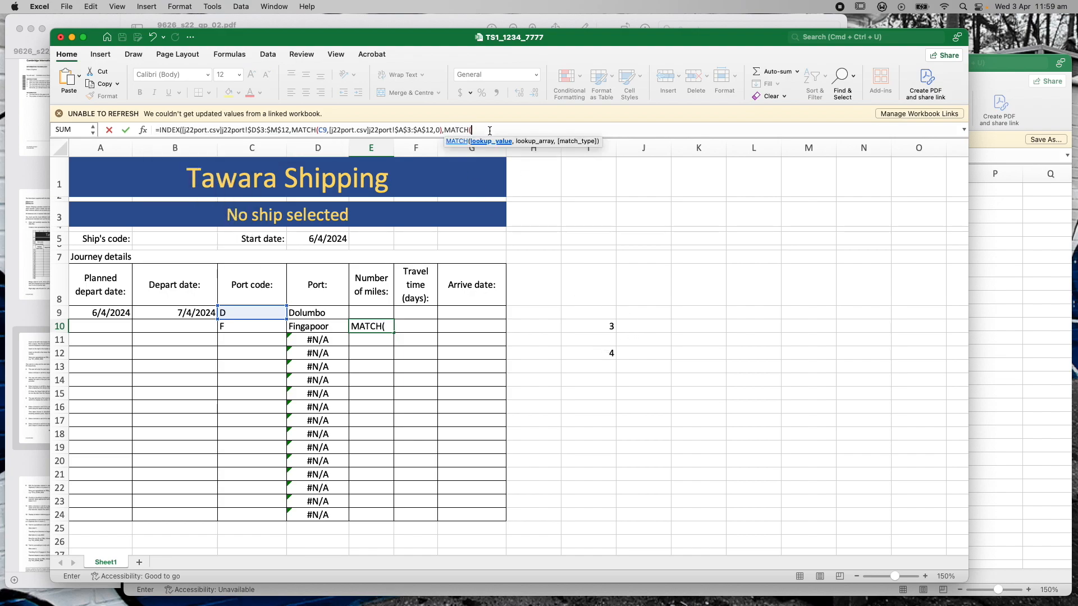
click(262, 326)
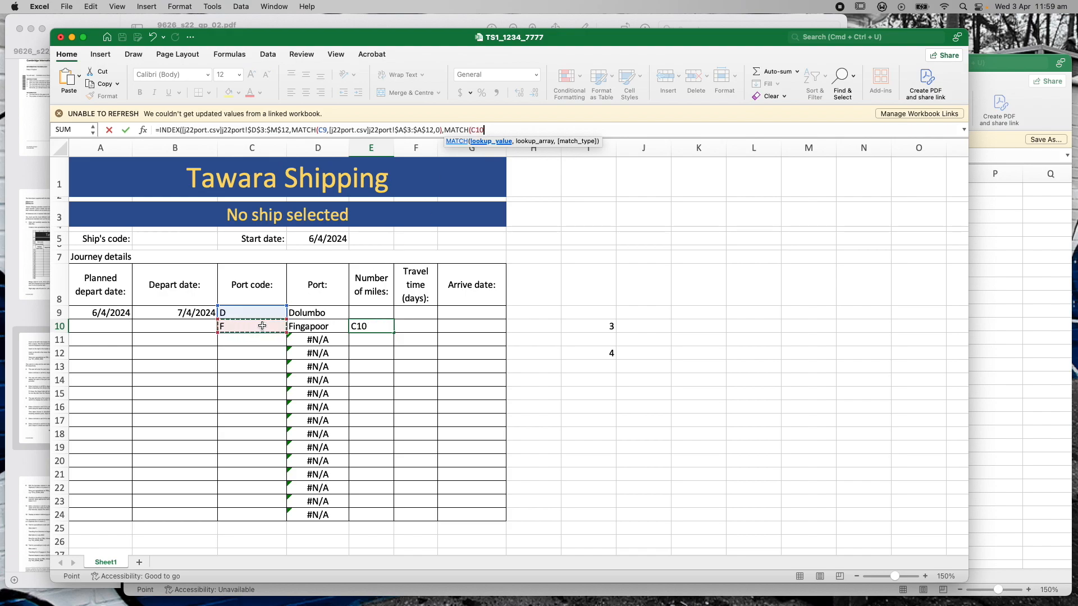
text(,)
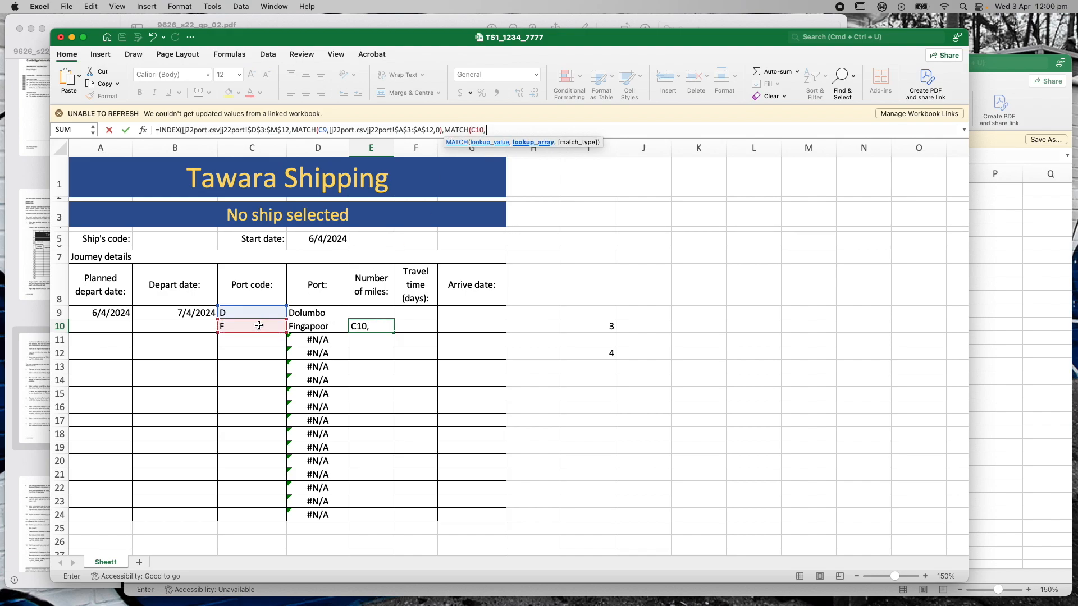
click(1039, 116)
drag(336, 203, 836, 205)
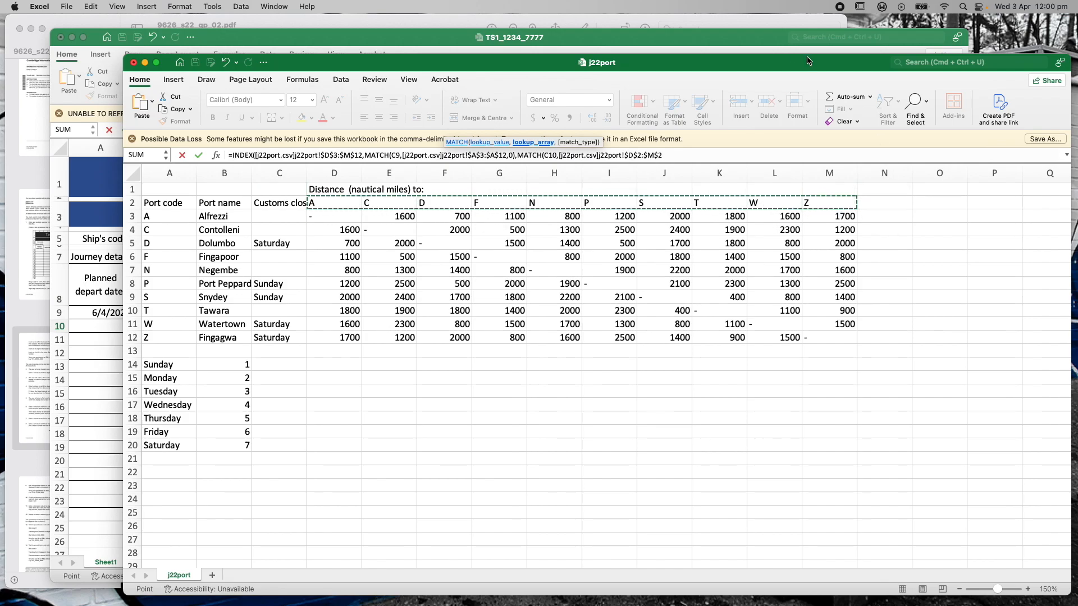
click(728, 42)
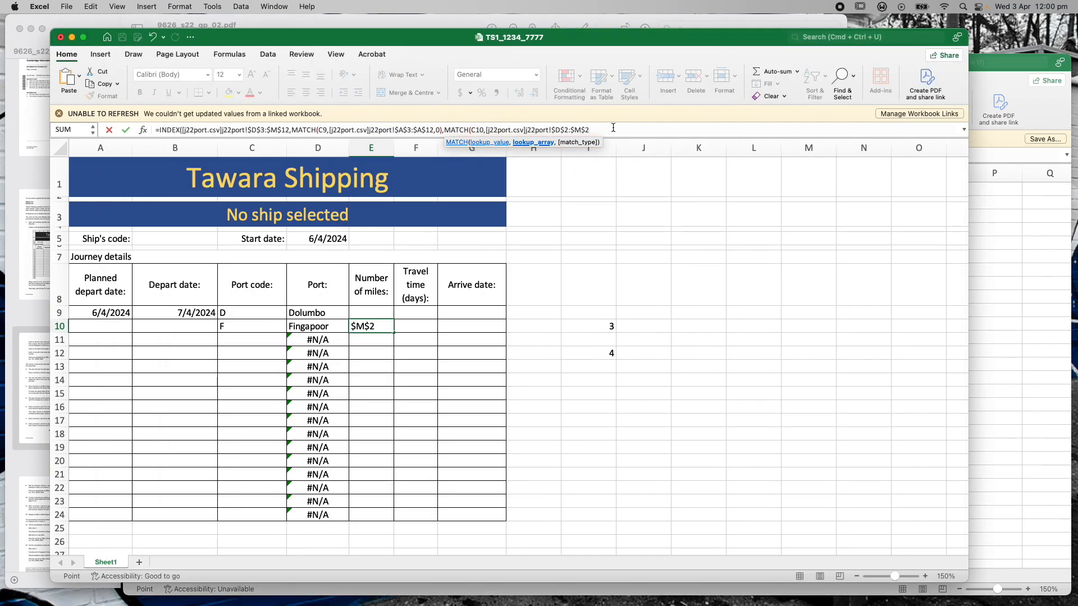
text(,0))
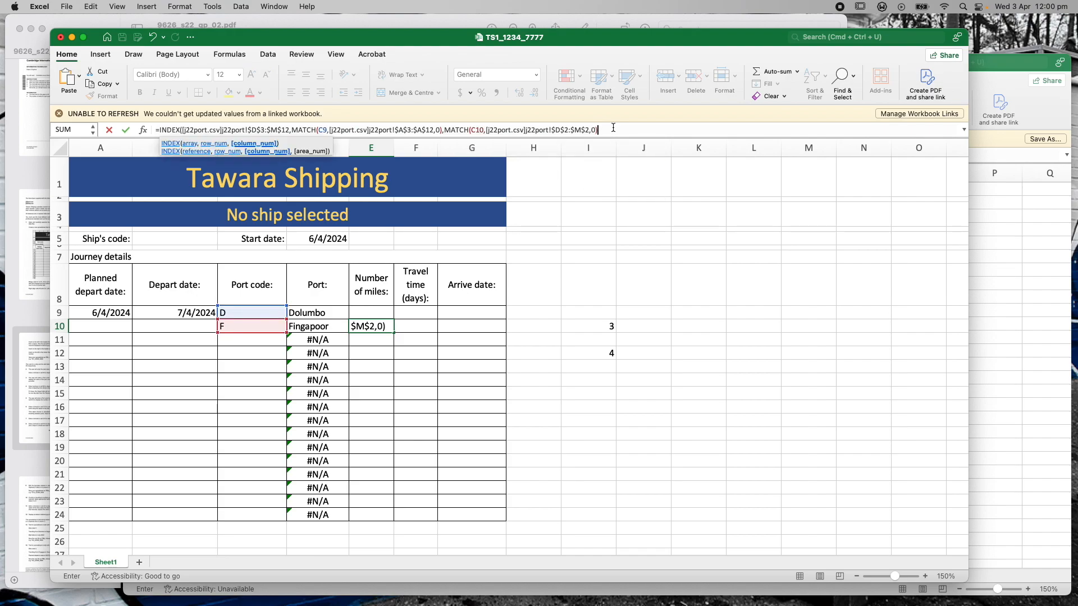
key(Return)
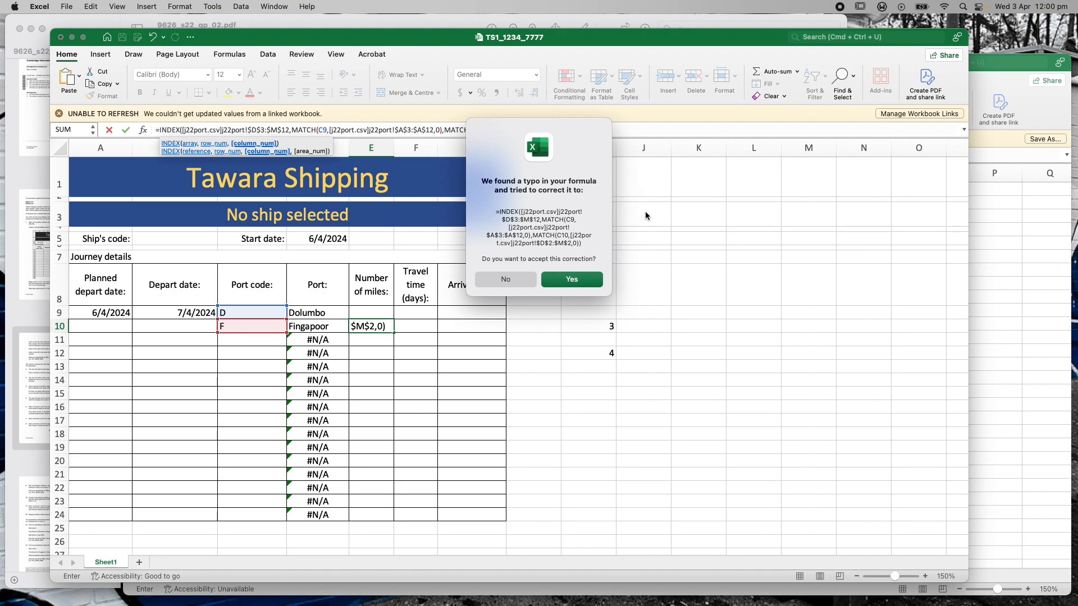
click(576, 274)
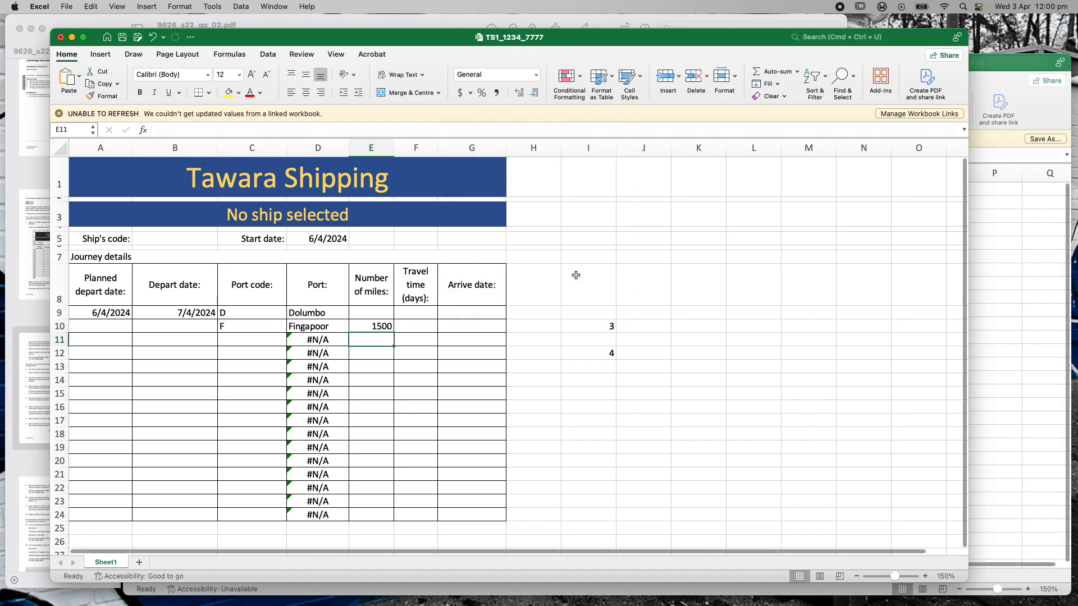
Inspect E10's distance formula, then compare it with j22port's Dolumbo distance of 1500
click(383, 326)
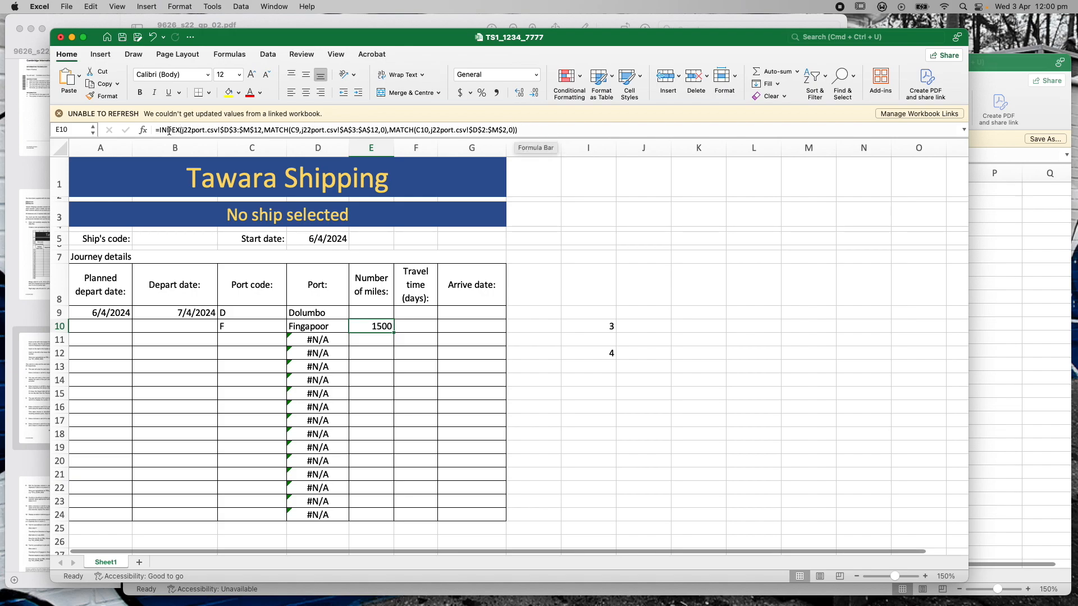
click(527, 130)
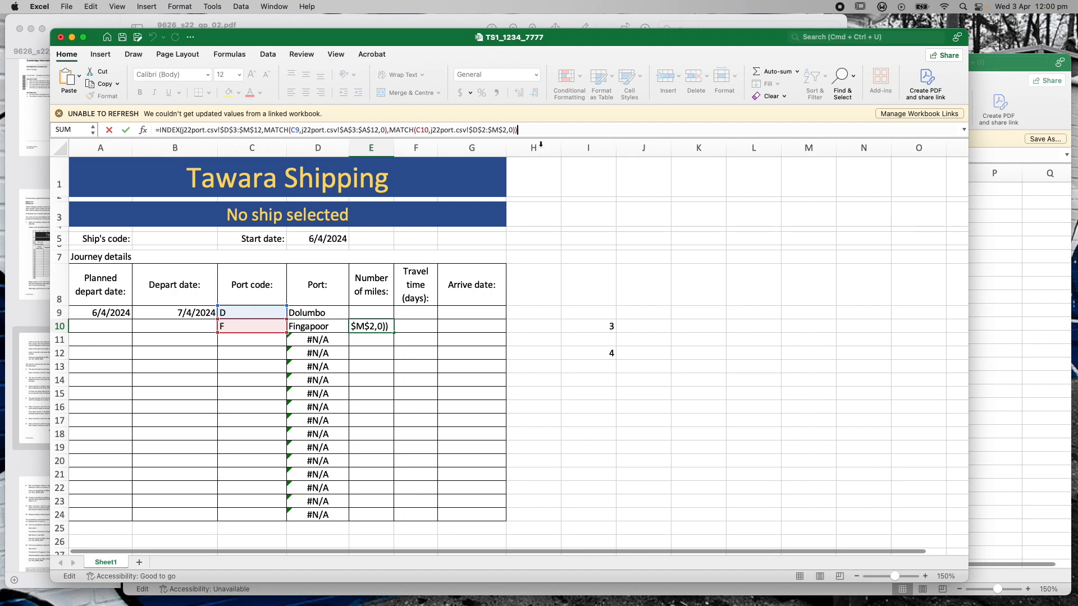
key(Return)
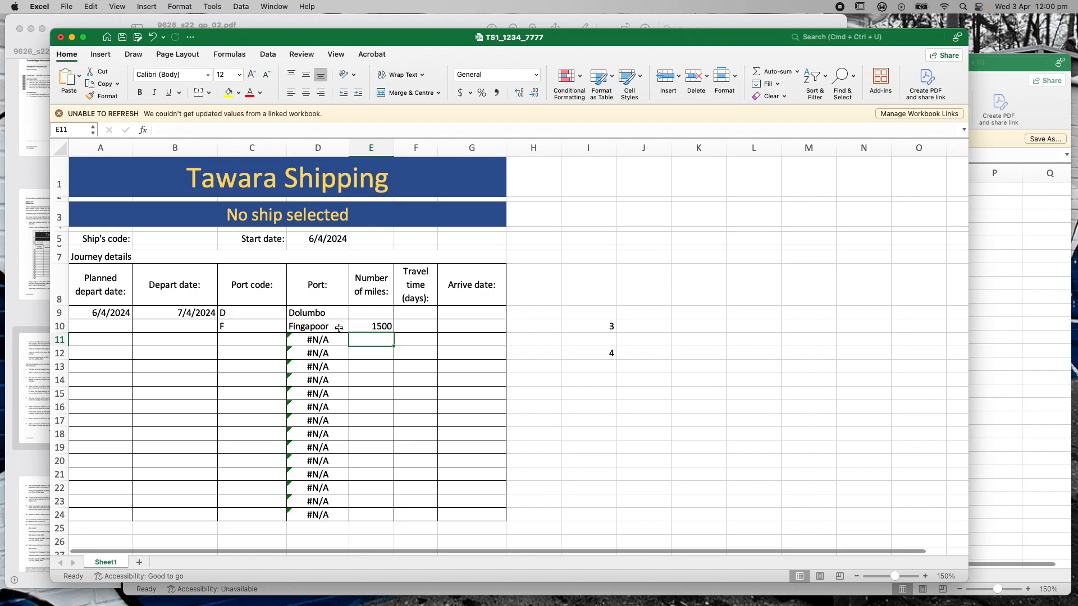
click(1009, 65)
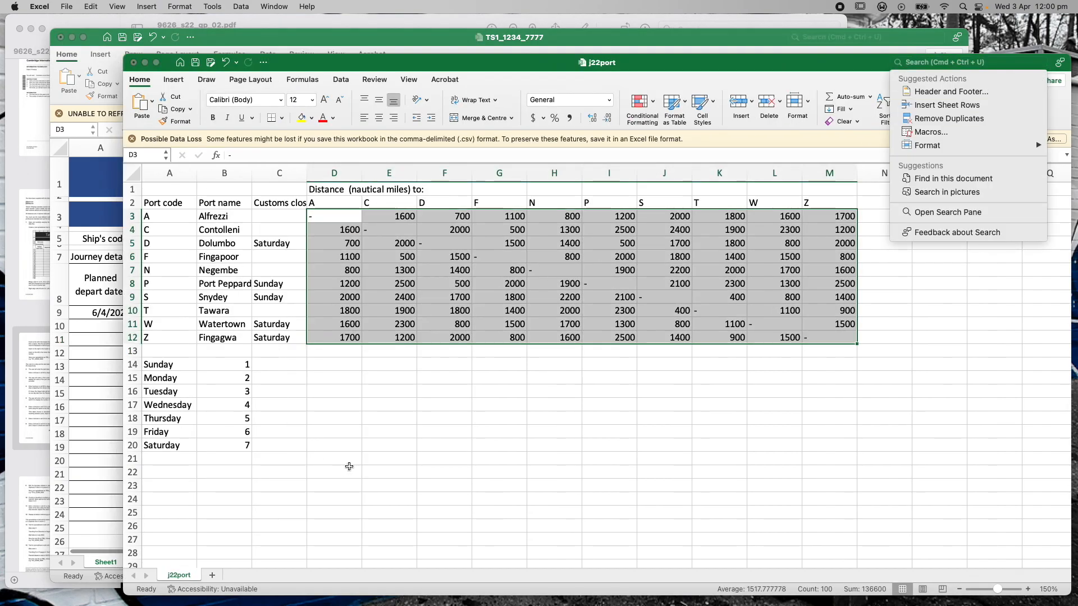
click(349, 467)
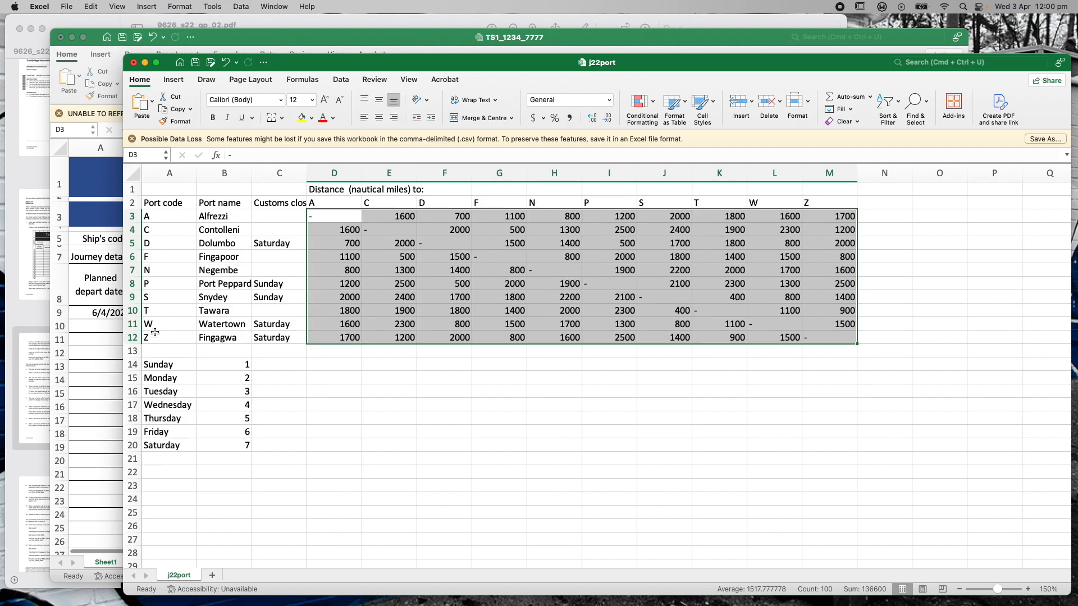
Try port codes A in C9 and W in C10, checking the distance against j22port
click(269, 33)
double_click(232, 314)
text(A)
double_click(231, 326)
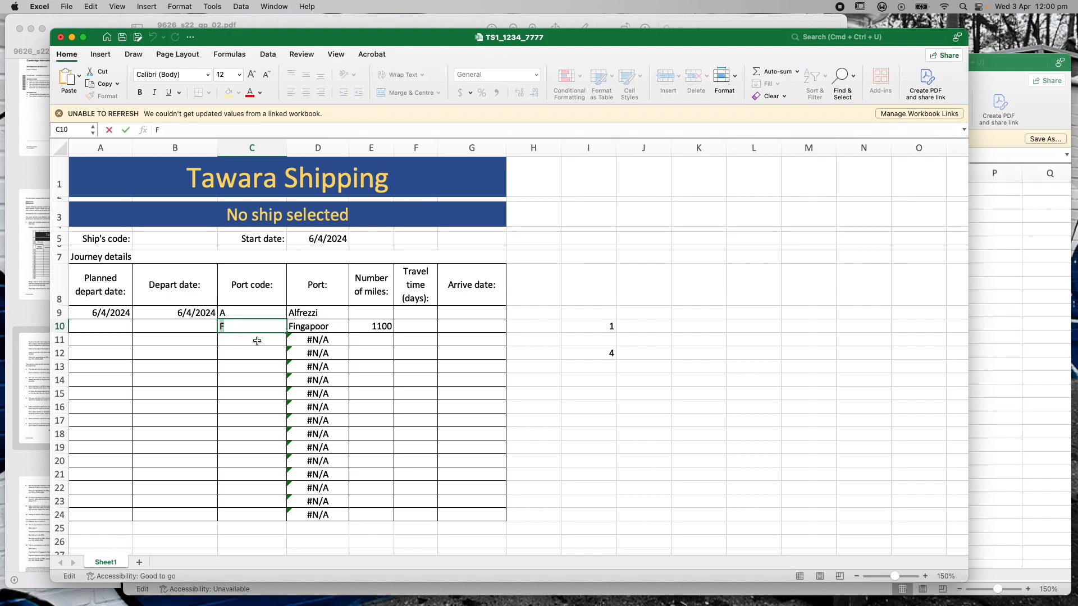
text(W)
key(Return)
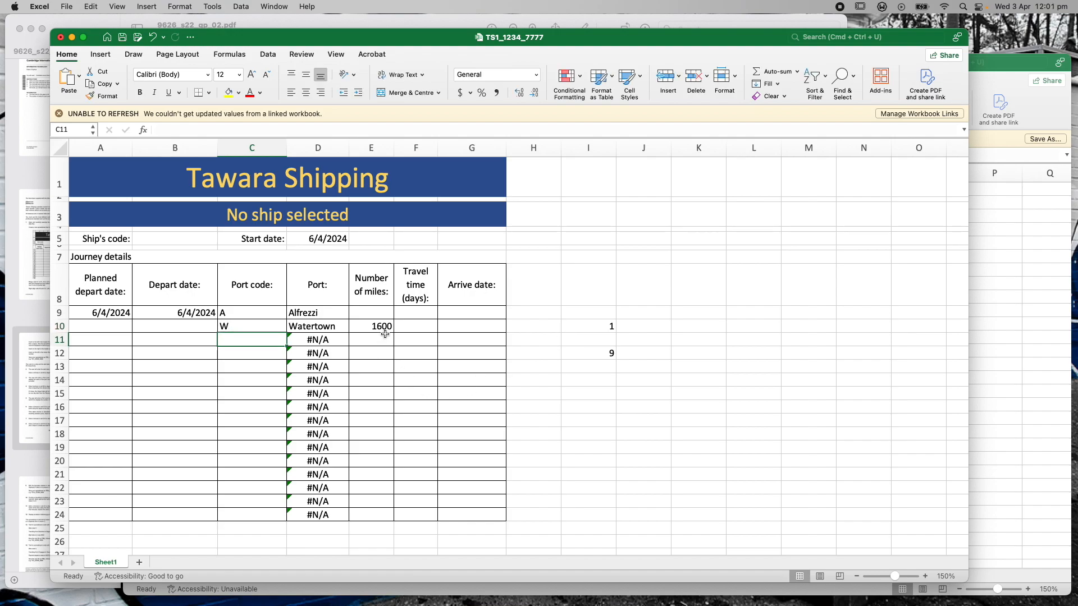
click(1017, 63)
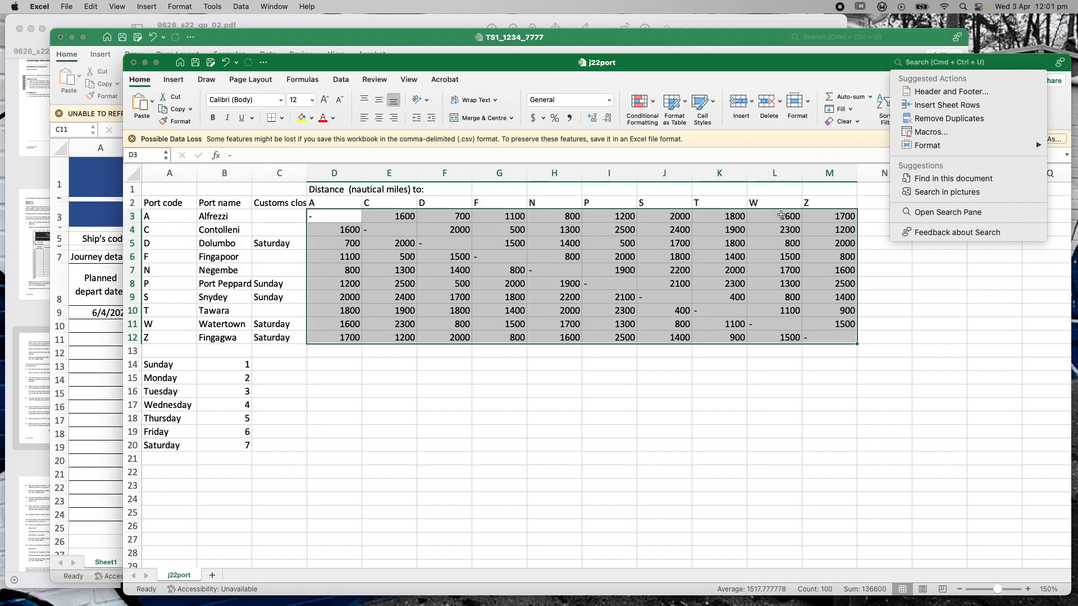
Change C9's departure code to D and compare the 800-mile result with j22port
click(695, 39)
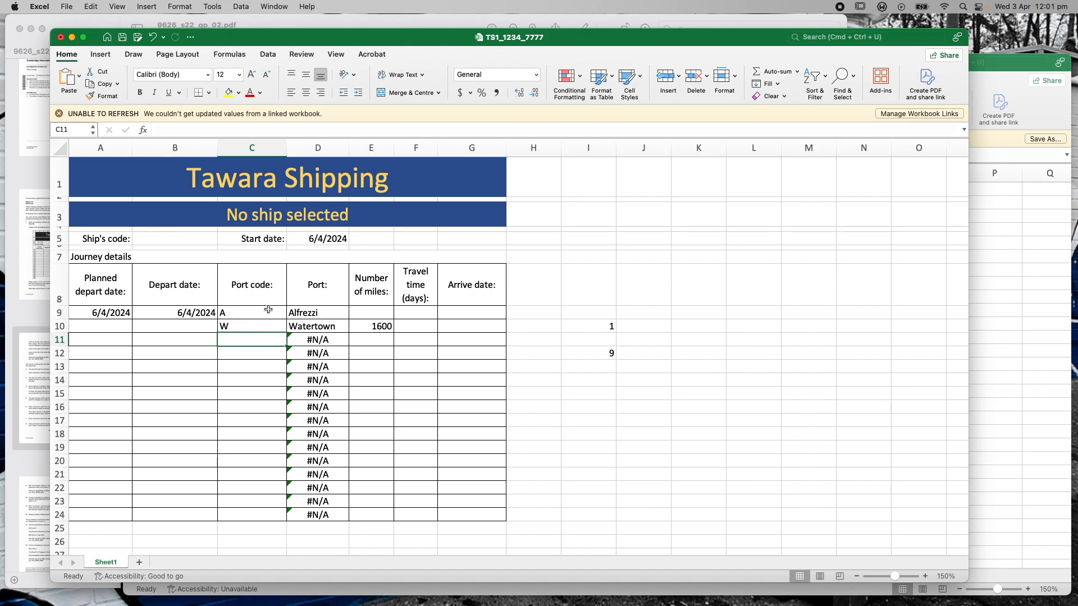
double_click(234, 313)
text(D)
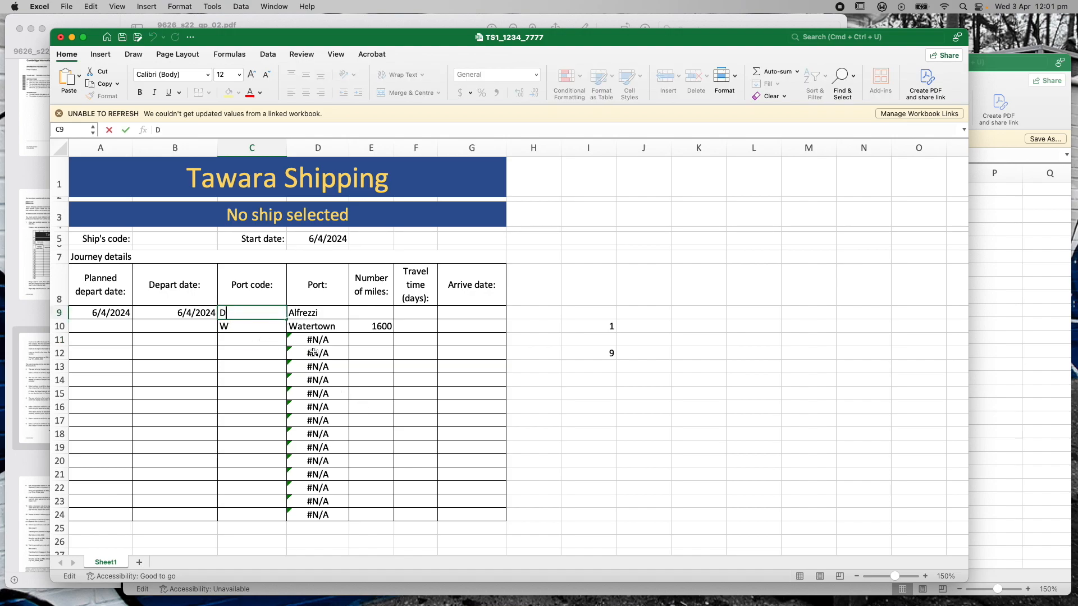
key(Return)
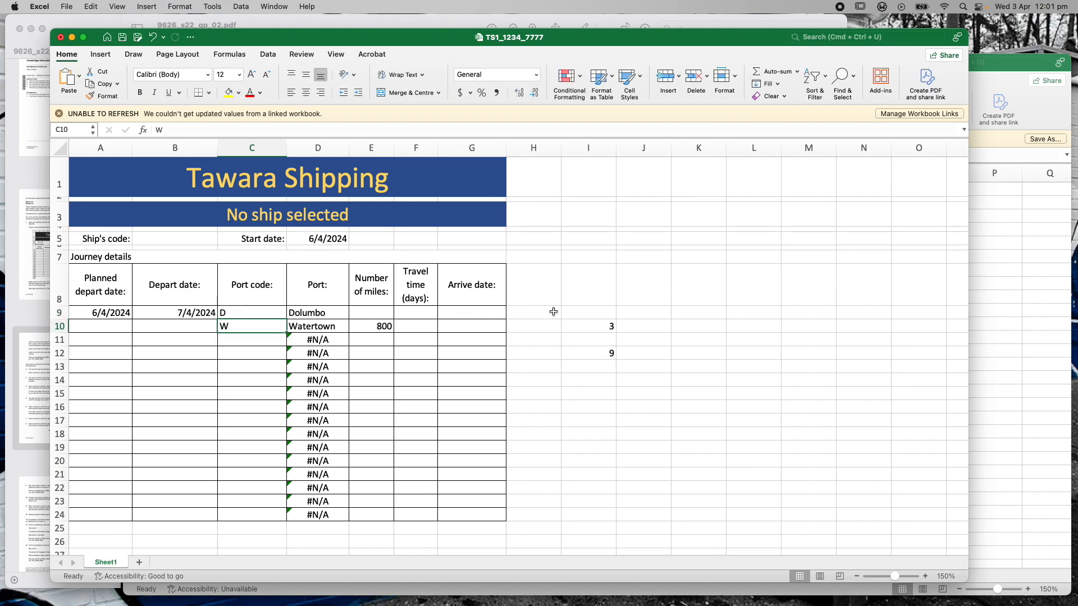
click(1003, 67)
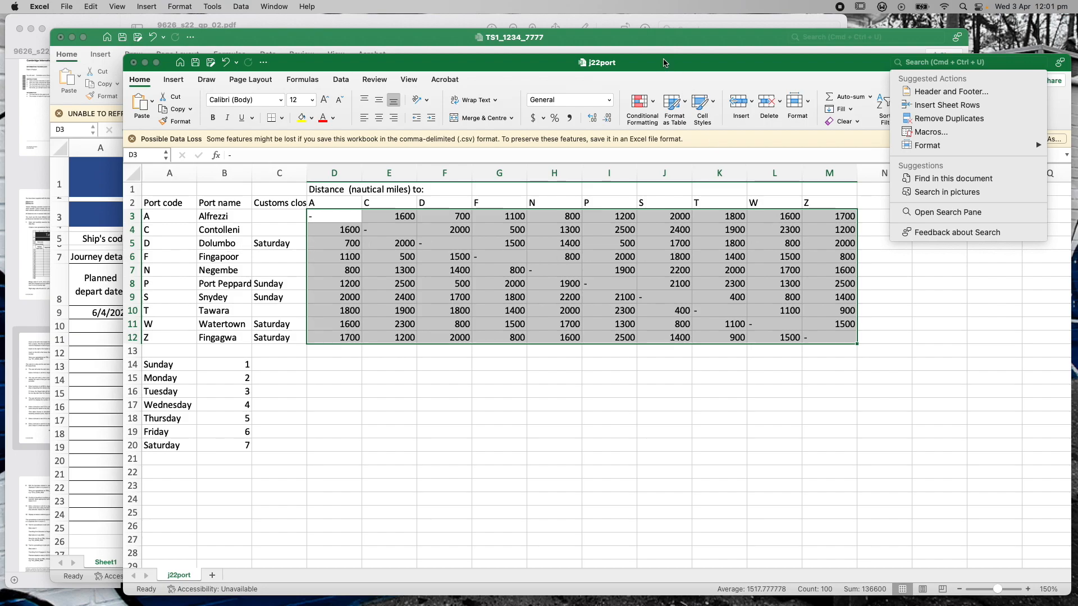
click(656, 40)
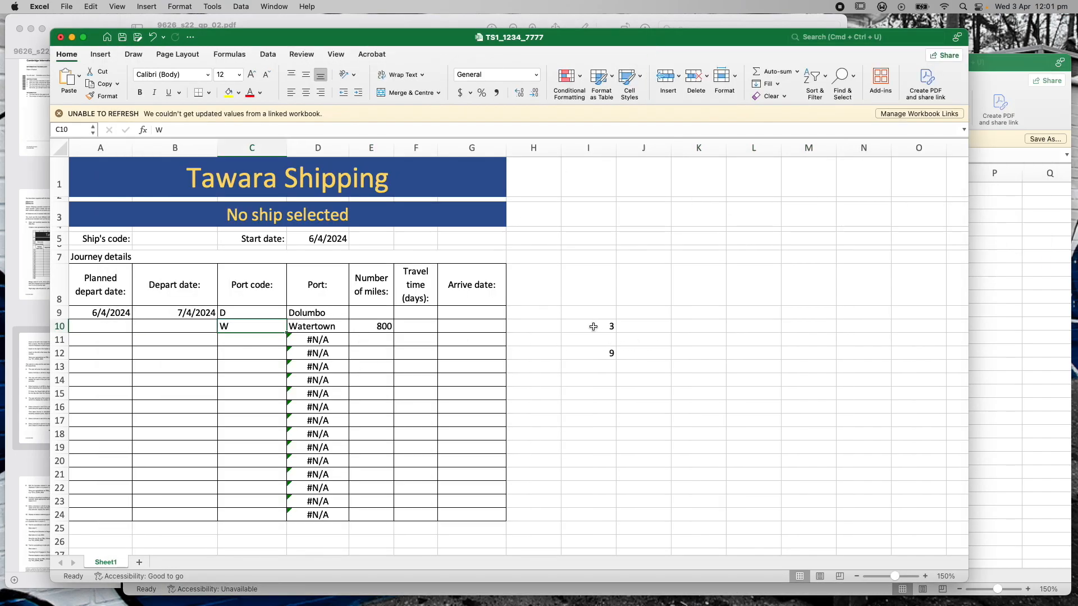
Clear helper cells I10 and I12, save the workbook, and return to the question paper
click(593, 326)
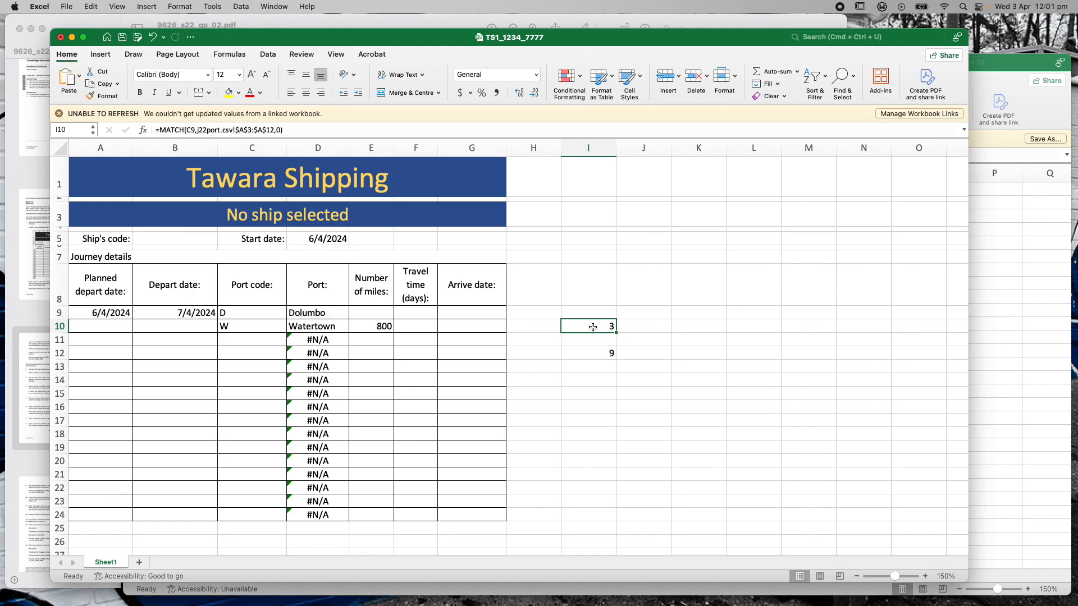
key(Delete)
click(596, 359)
key(Delete)
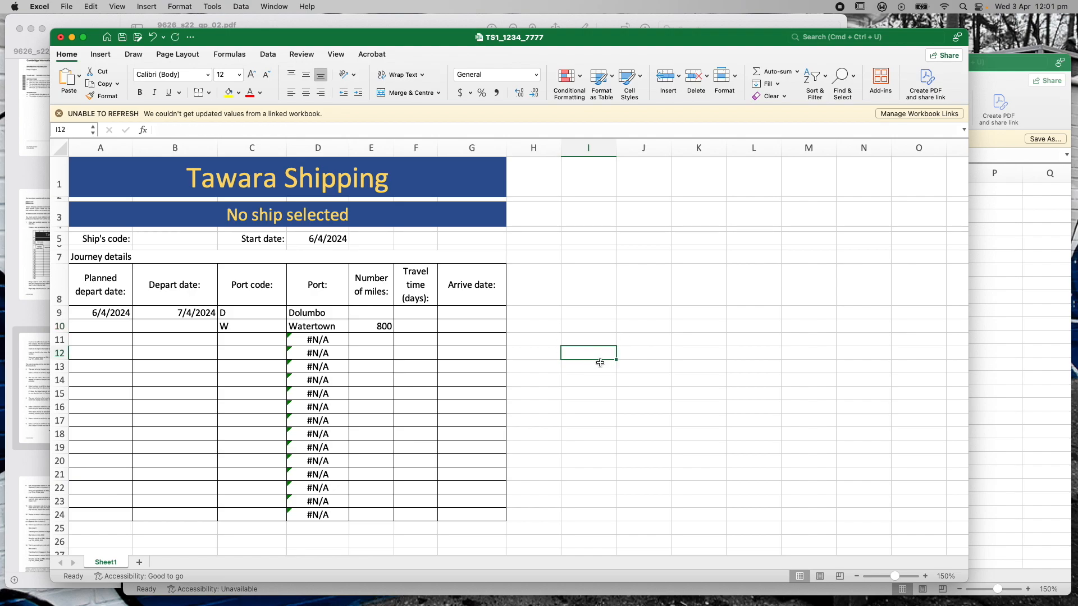
click(67, 7)
click(79, 92)
click(325, 23)
click(509, 191)
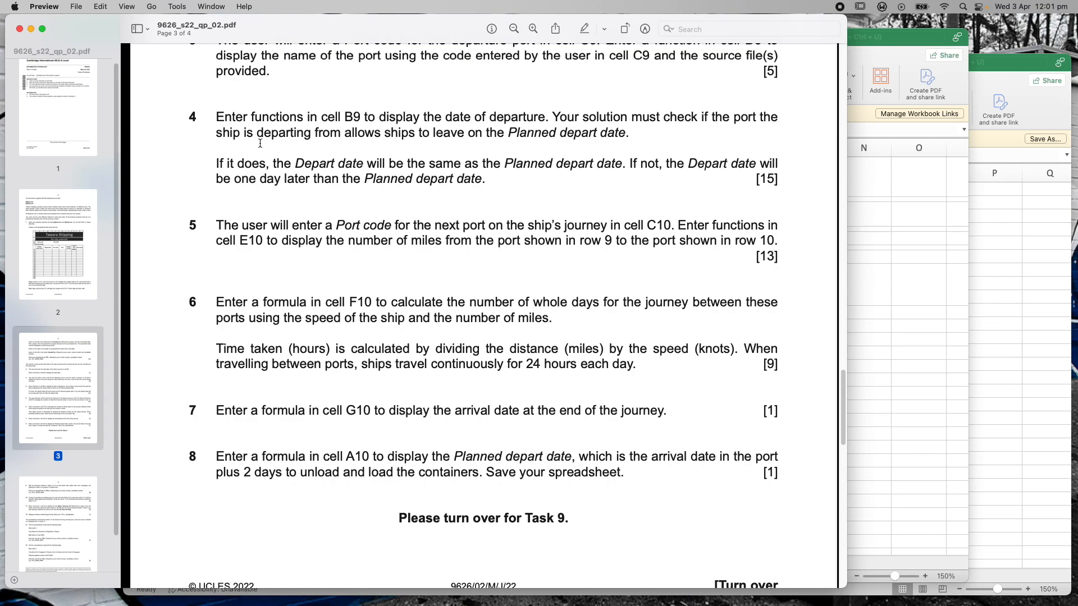
Scroll the question paper to reread tasks 5 to 8, including the F10 travel-days task
mouse_move(840, 408)
mouse_down()
mouse_move(841, 386)
mouse_move(841, 395)
mouse_up()
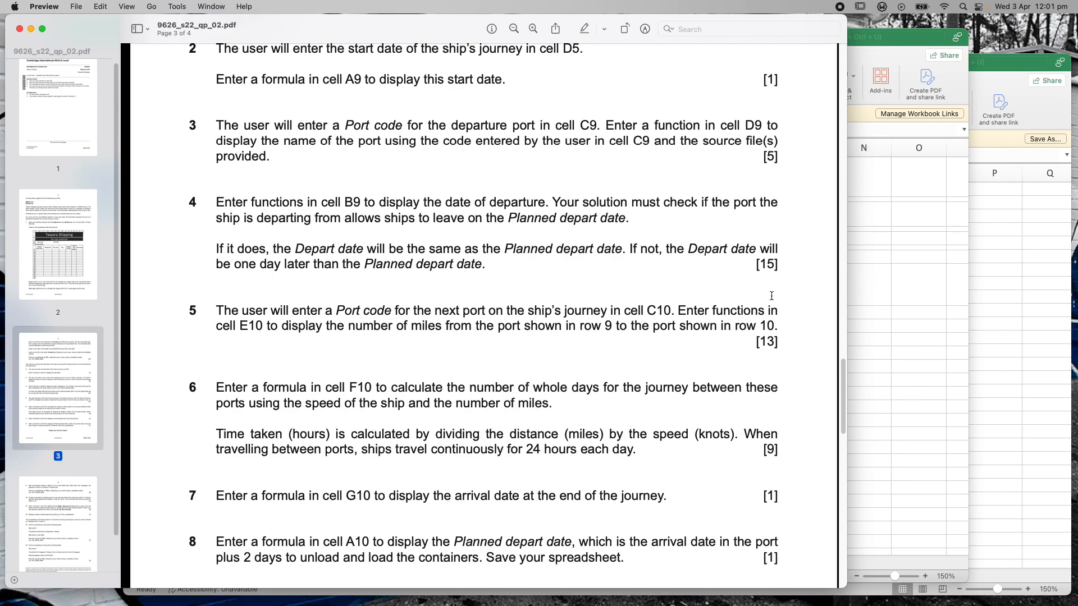
scroll(629, 380, down, 10)
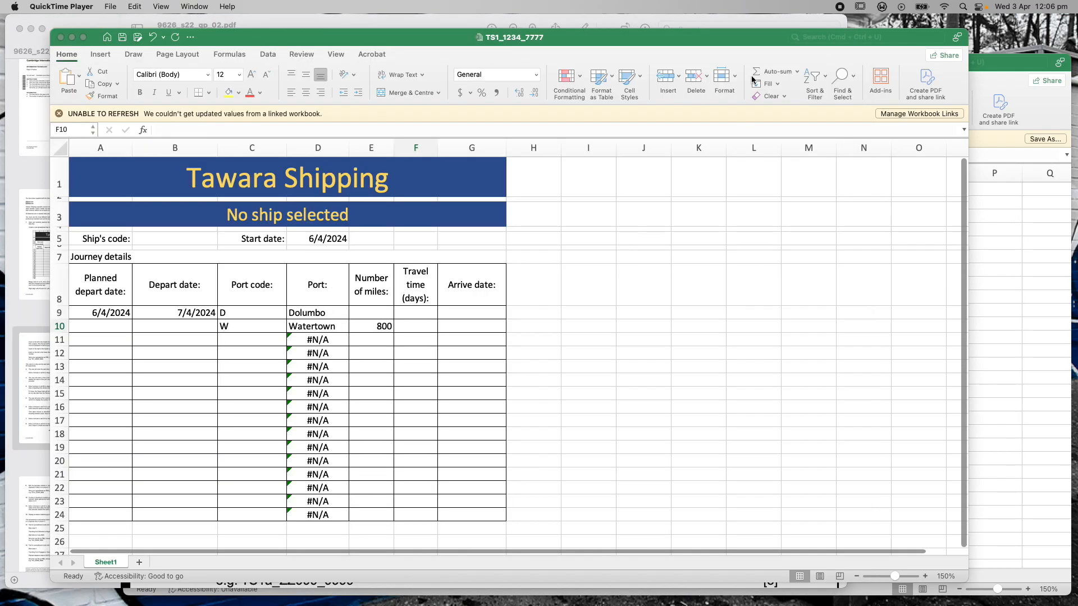
click(283, 28)
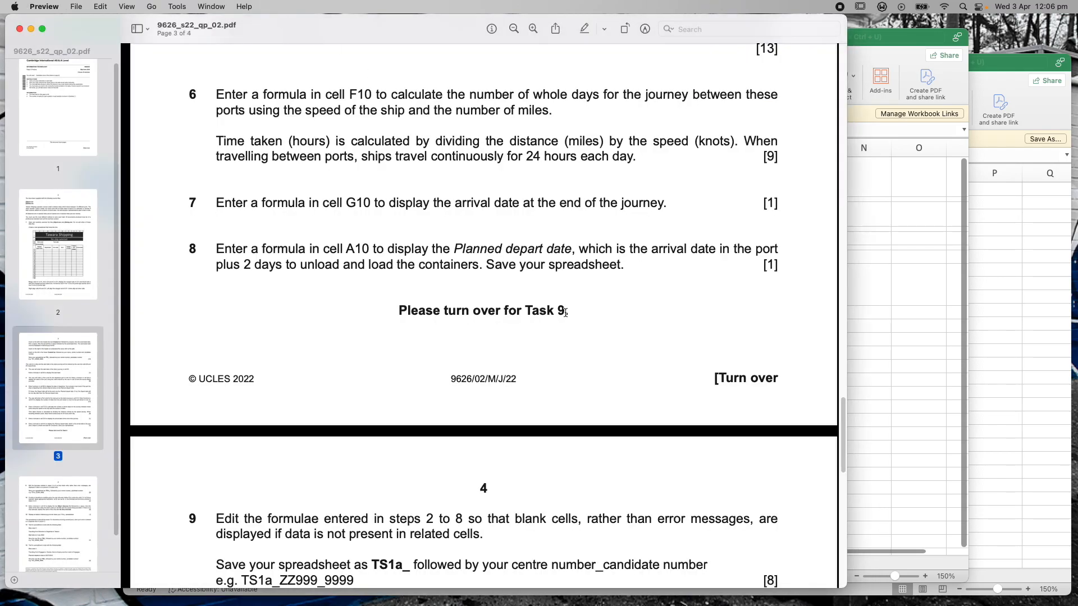
scroll(400, 186, up, 5)
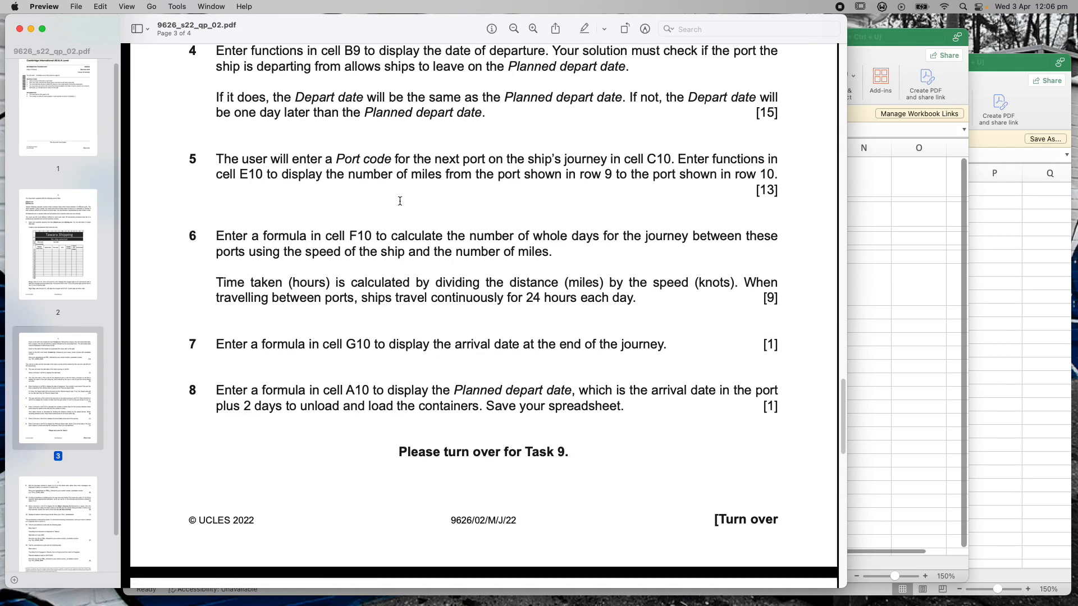
scroll(400, 200, down, 3)
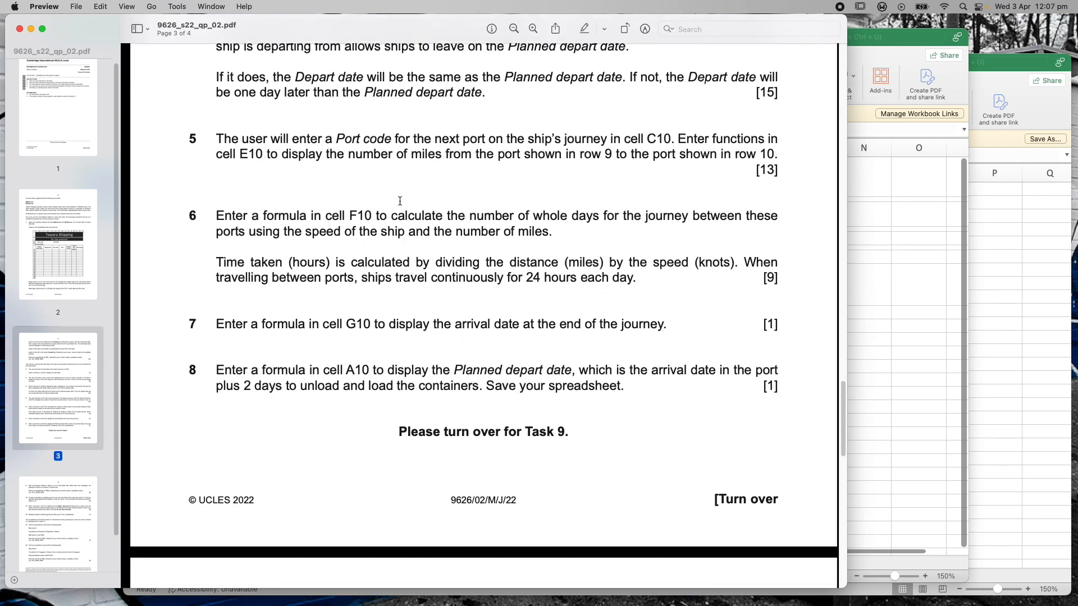
scroll(400, 200, down, 2)
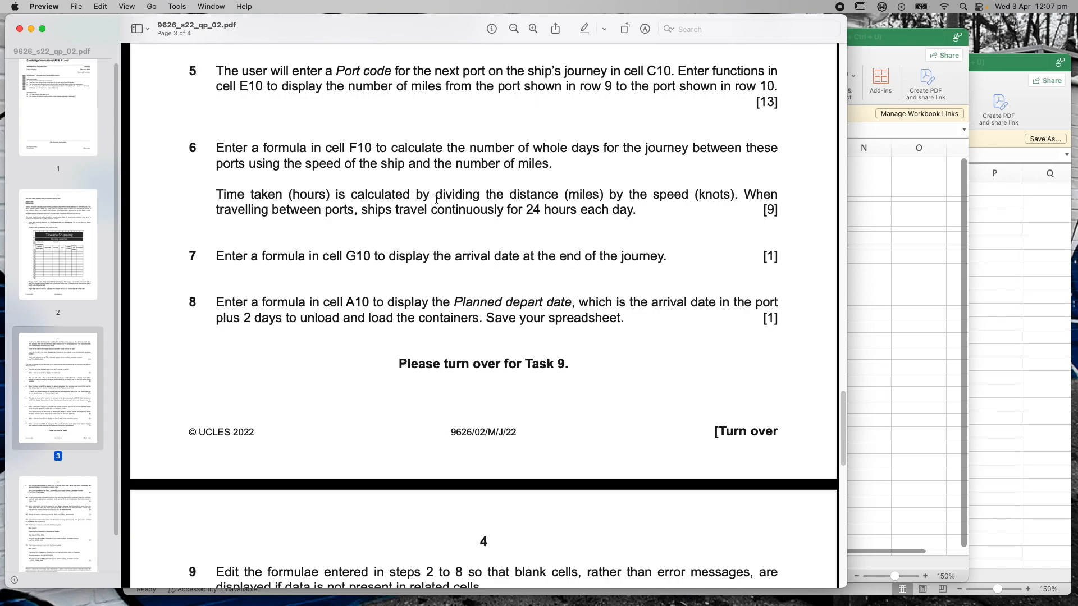
scroll(436, 199, up, 4)
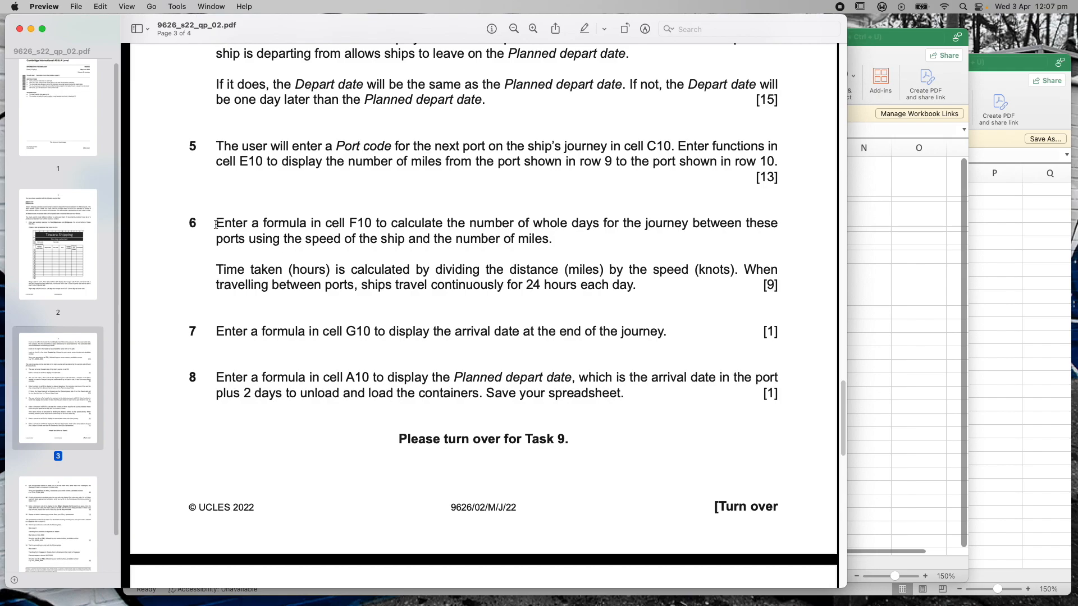
Switch to the Tawara Shipping workbook, back to the question paper, then to the j22port workbook
key(super+Tab)
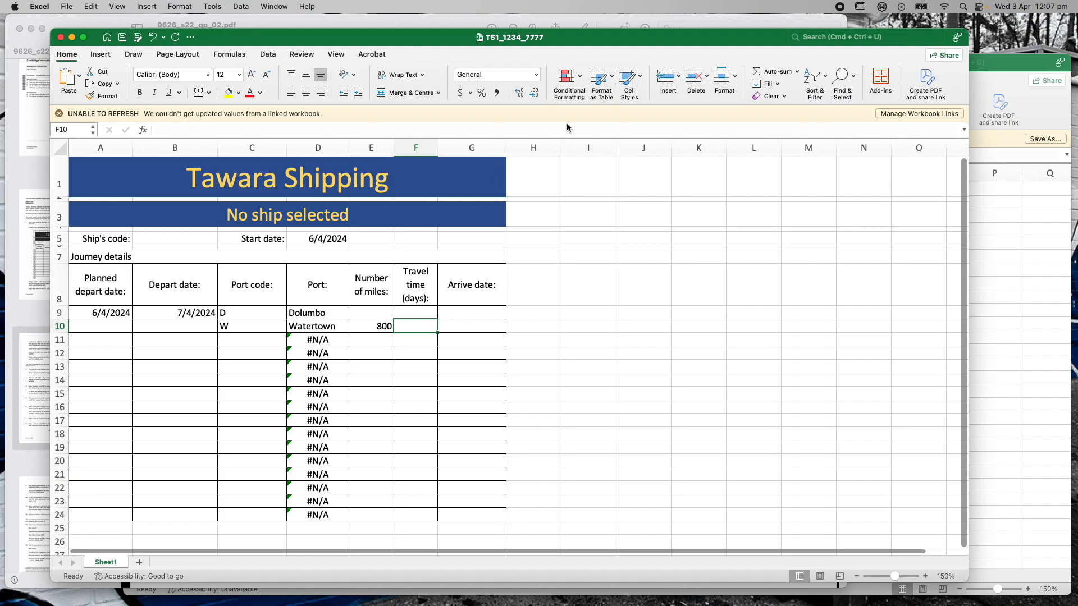
click(386, 21)
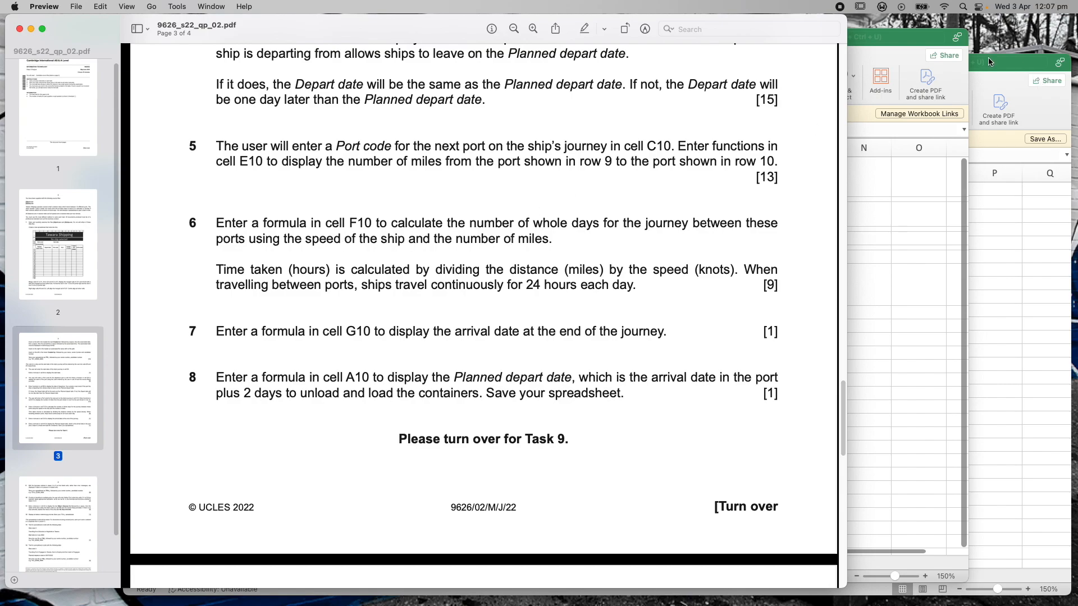
key(super+Tab)
Open the recently used j22ship workbook
click(513, 434)
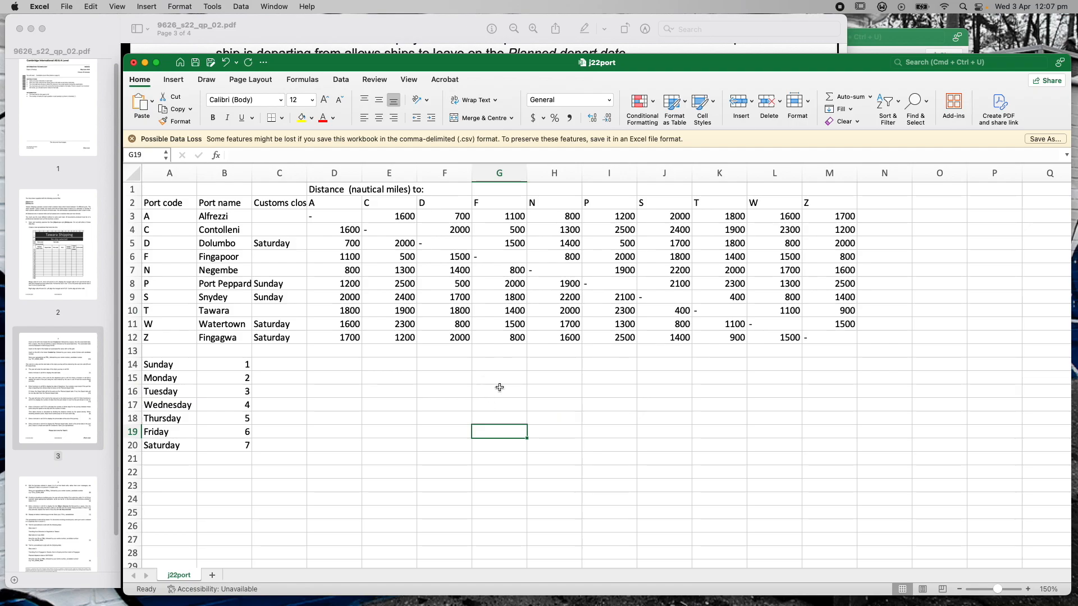
mouse_move(943, 598)
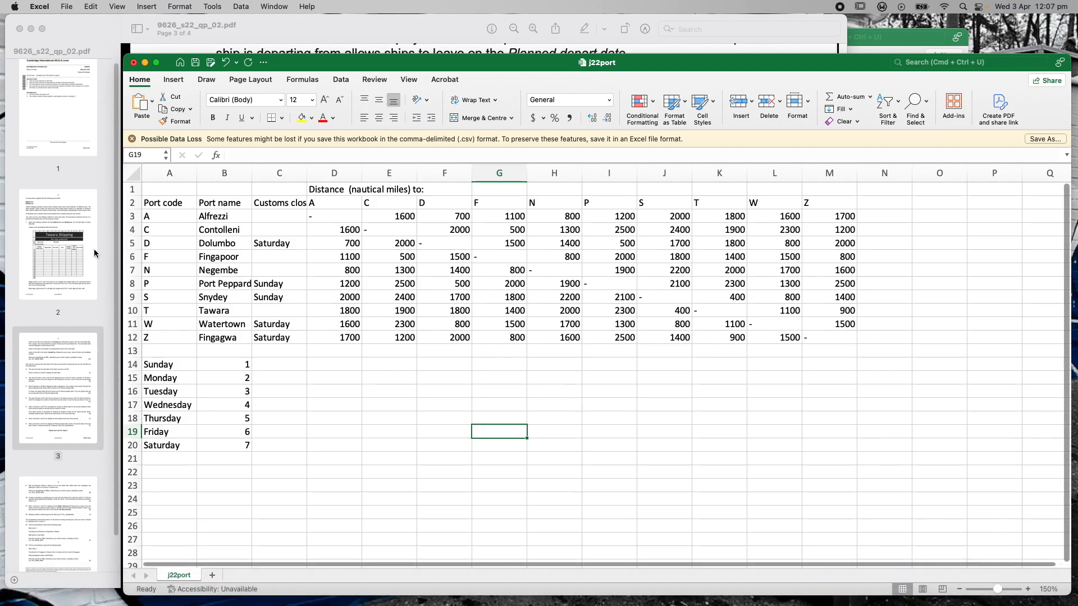
click(66, 6)
mouse_move(82, 63)
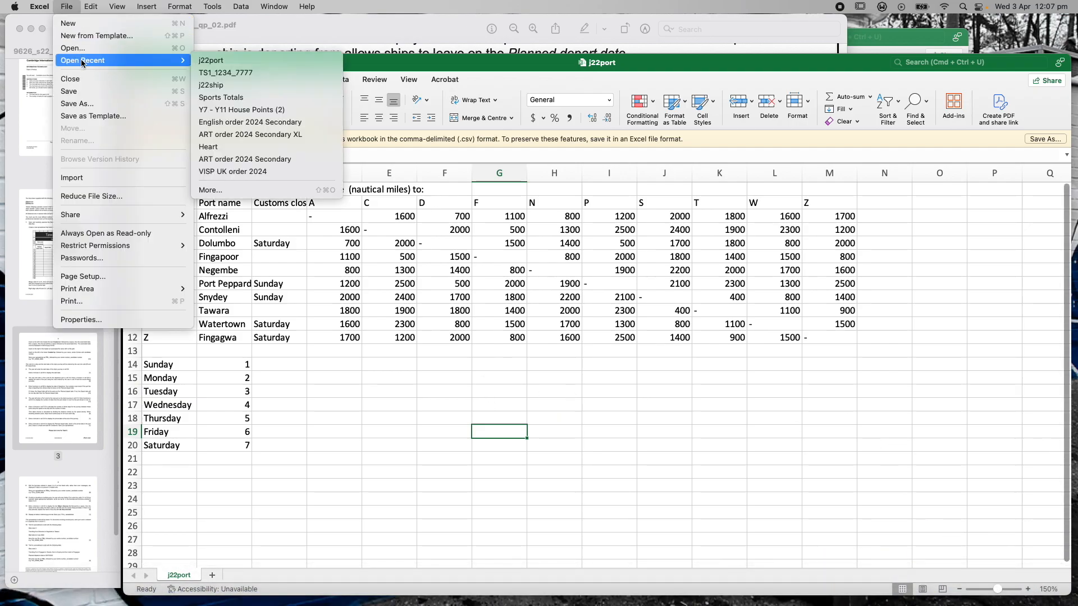
click(265, 85)
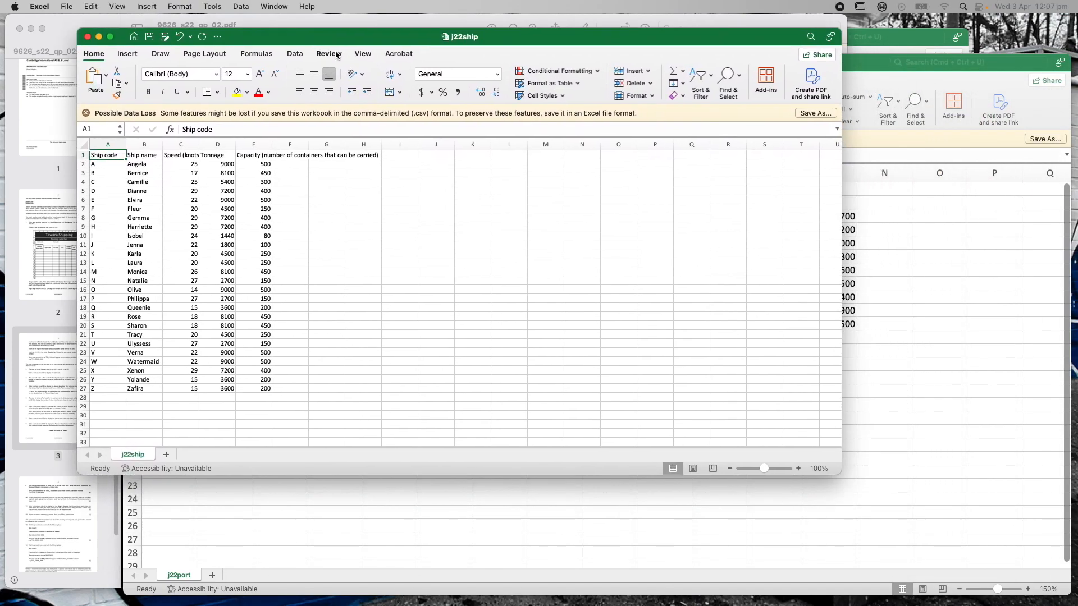
Enlarge j22ship at 150% zoom, widen column C to show Speed (knots), and move the window aside
drag(837, 484, 1040, 575)
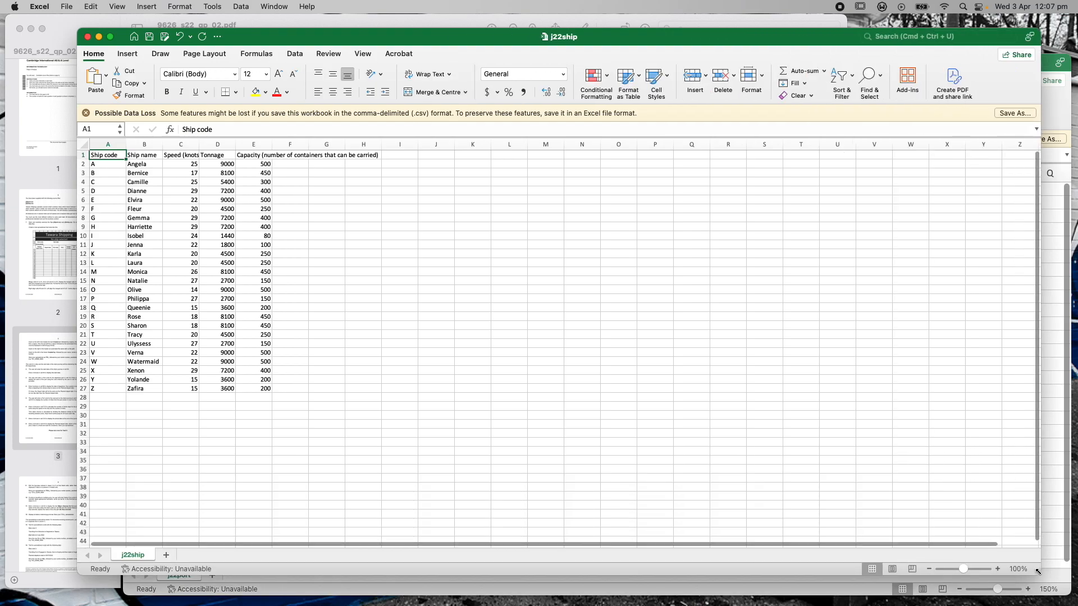
click(998, 570)
click(998, 571)
click(998, 570)
click(998, 570)
click(998, 571)
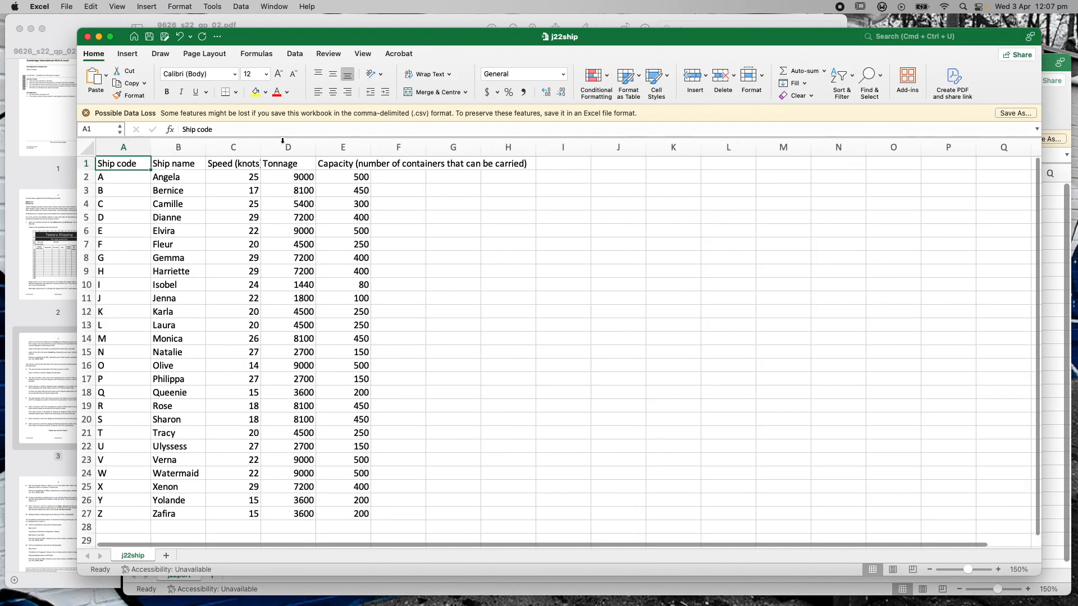
click(169, 147)
click(230, 147)
click(286, 147)
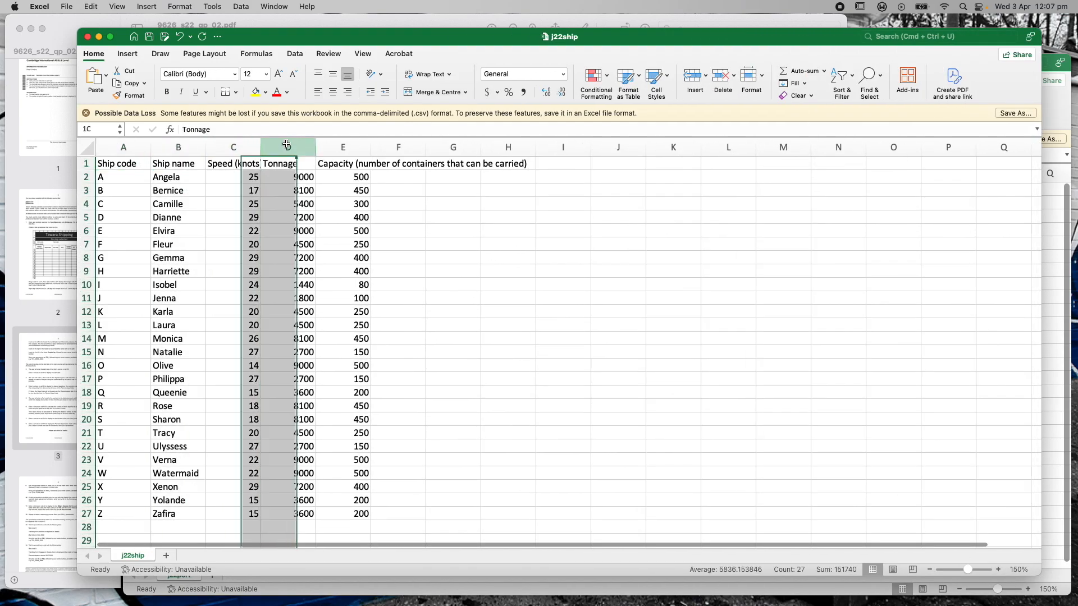
click(344, 147)
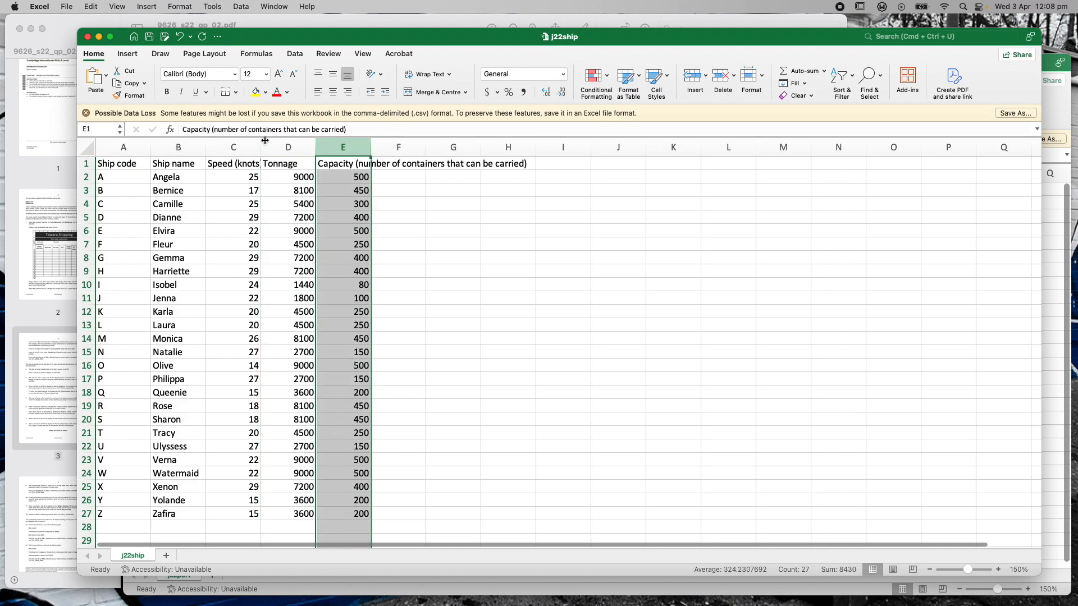
mouse_move(260, 147)
mouse_down()
mouse_move(320, 147)
mouse_move(271, 147)
mouse_up()
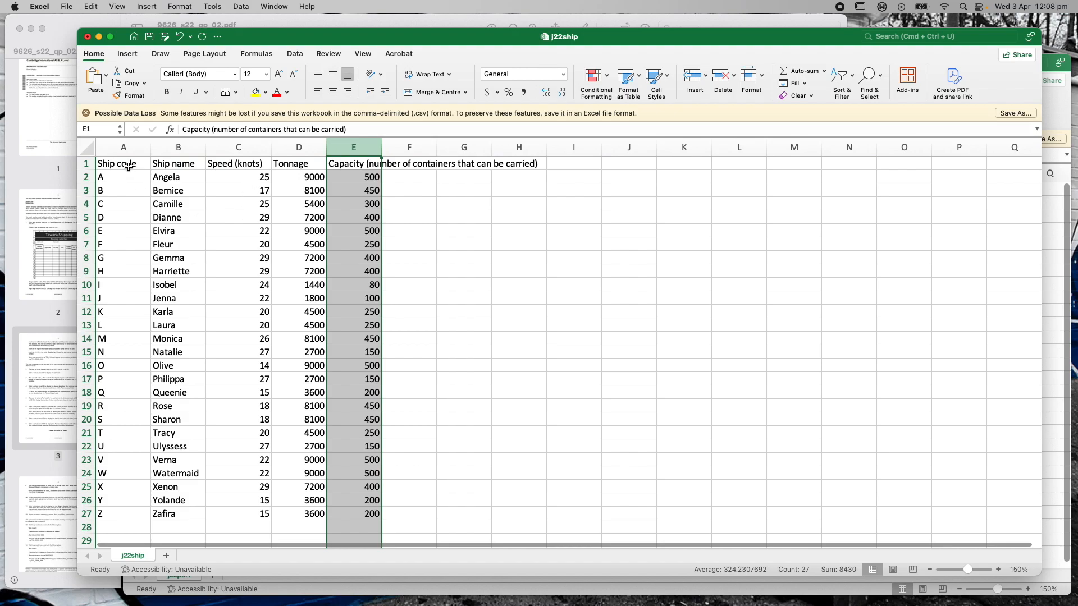
click(116, 182)
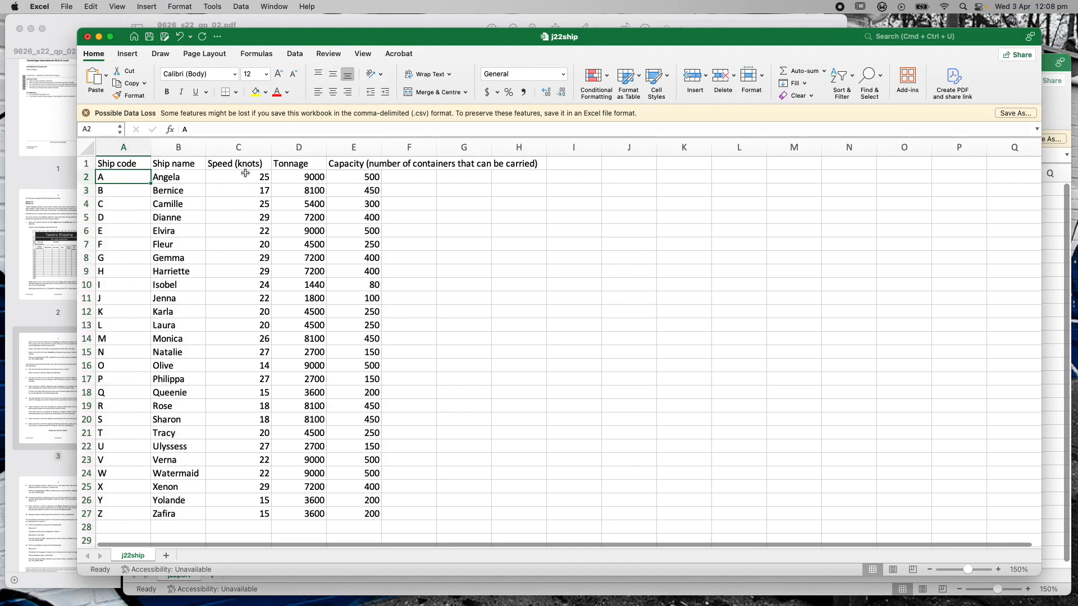
drag(329, 46, 454, 123)
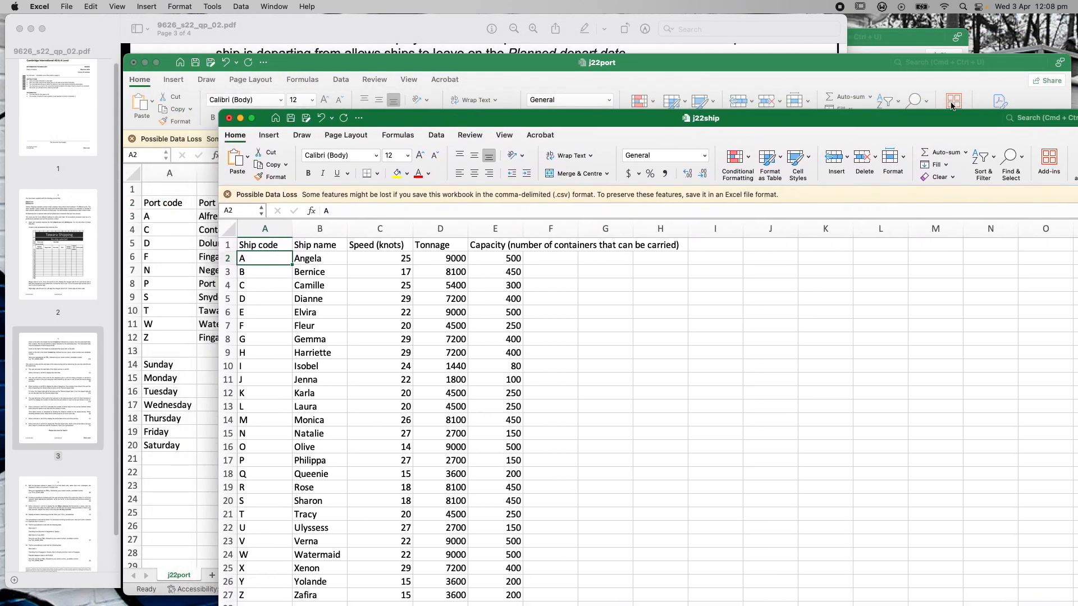
click(909, 38)
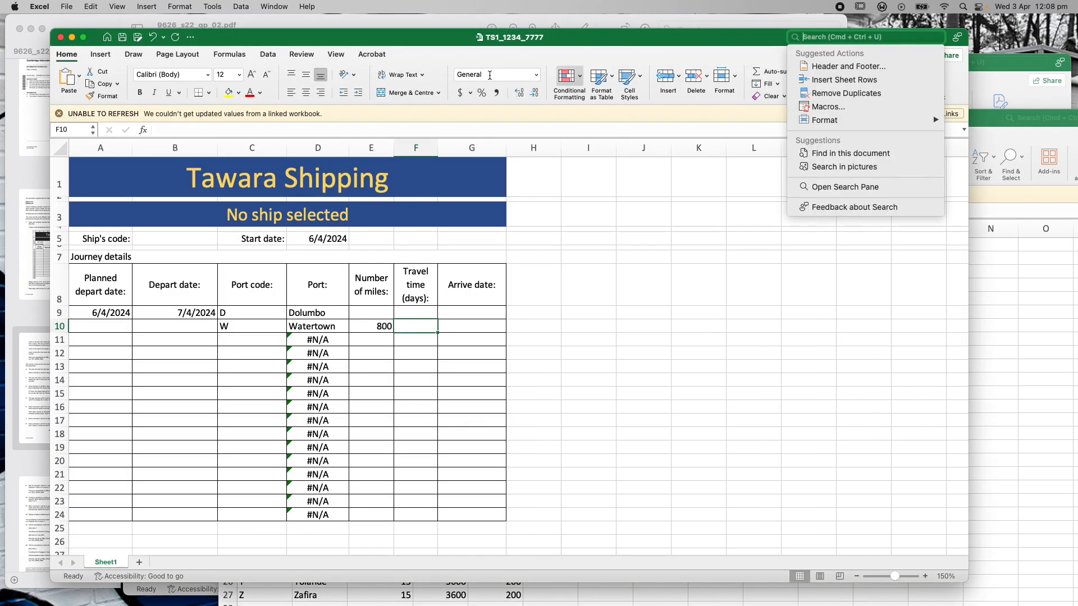
click(295, 23)
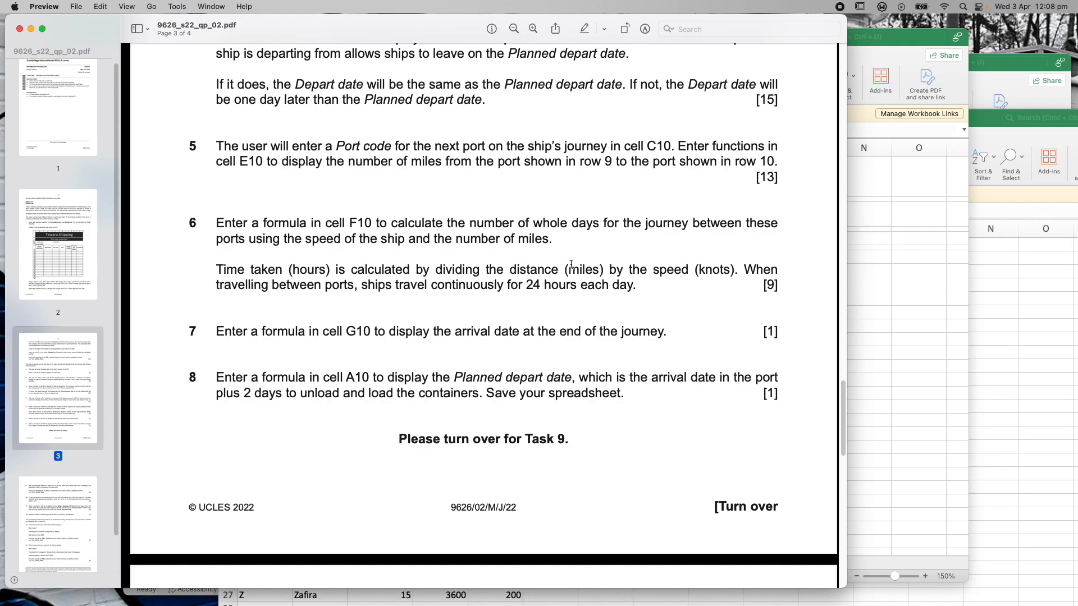
click(916, 38)
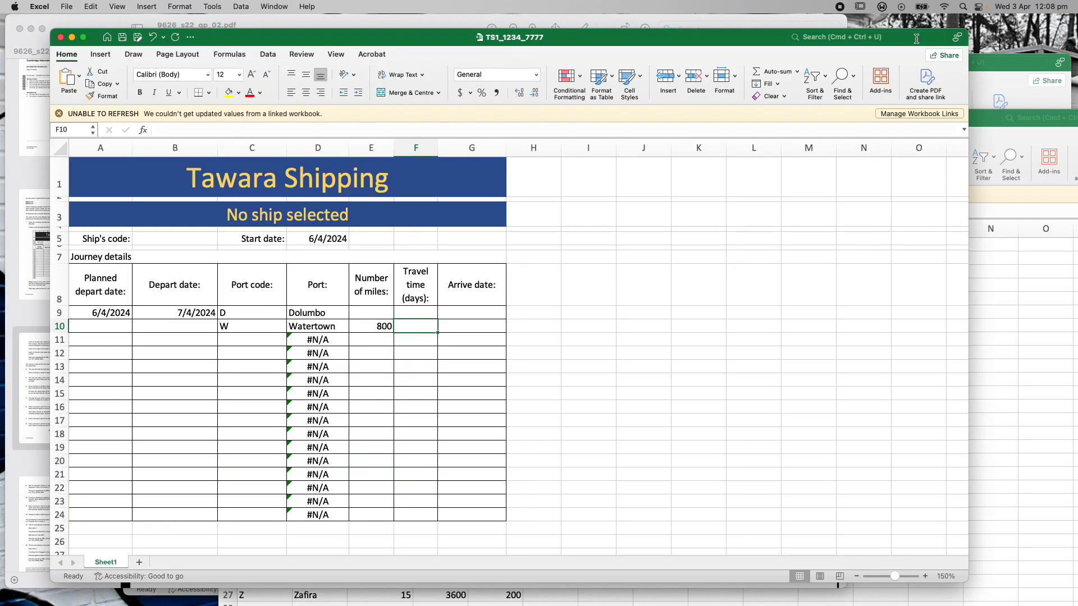
click(362, 328)
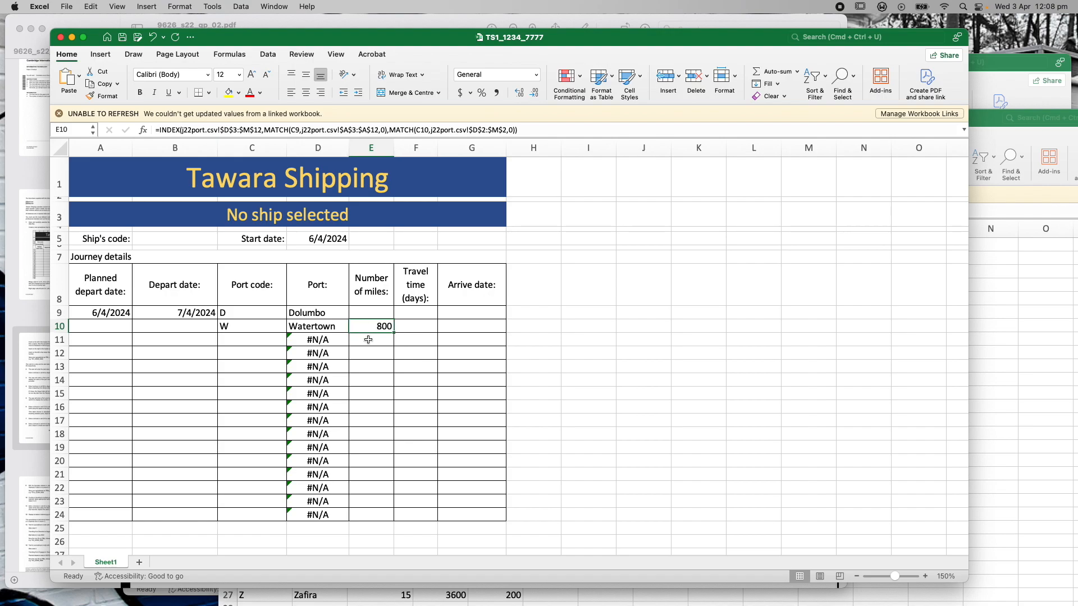
click(408, 328)
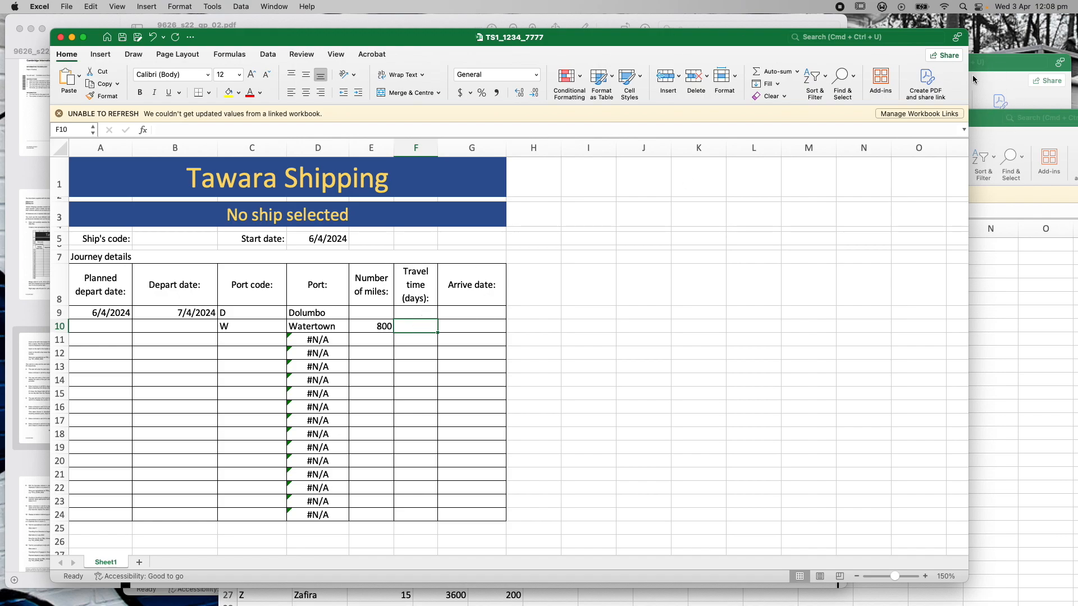
click(996, 131)
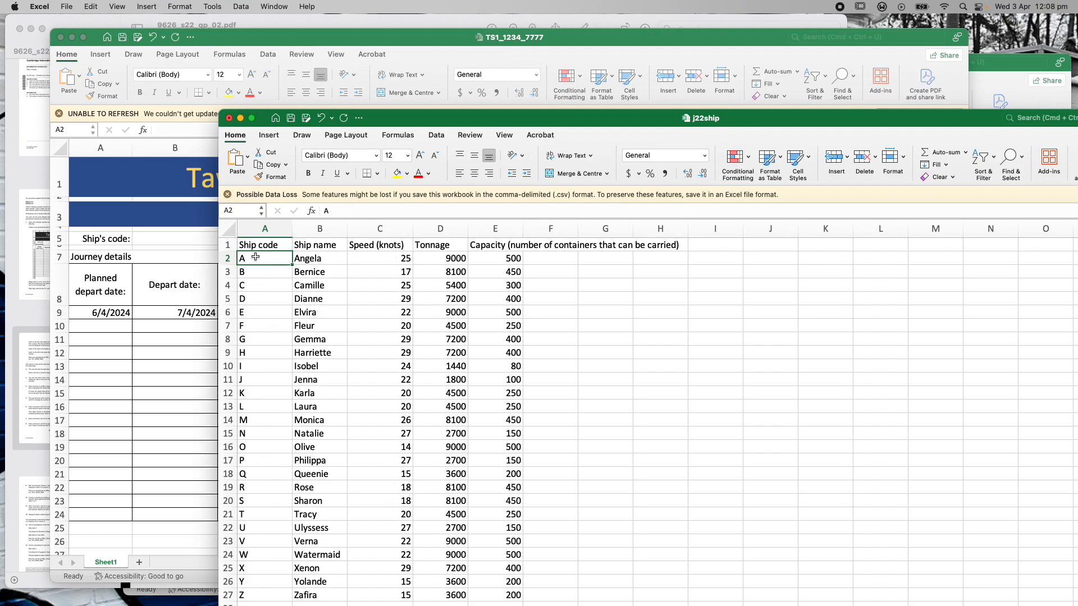
click(1022, 65)
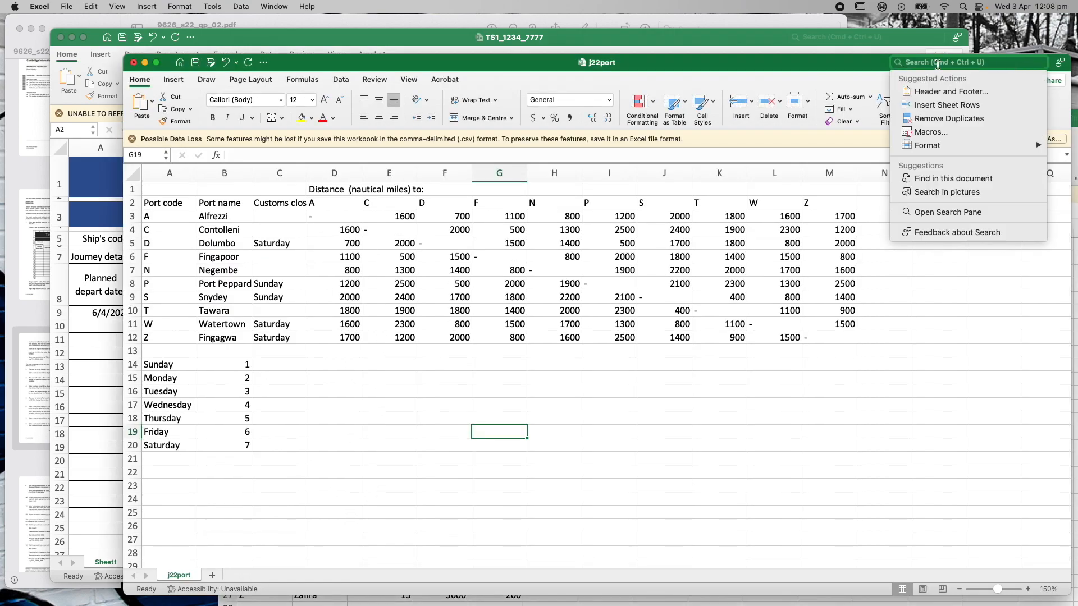
click(782, 63)
click(271, 24)
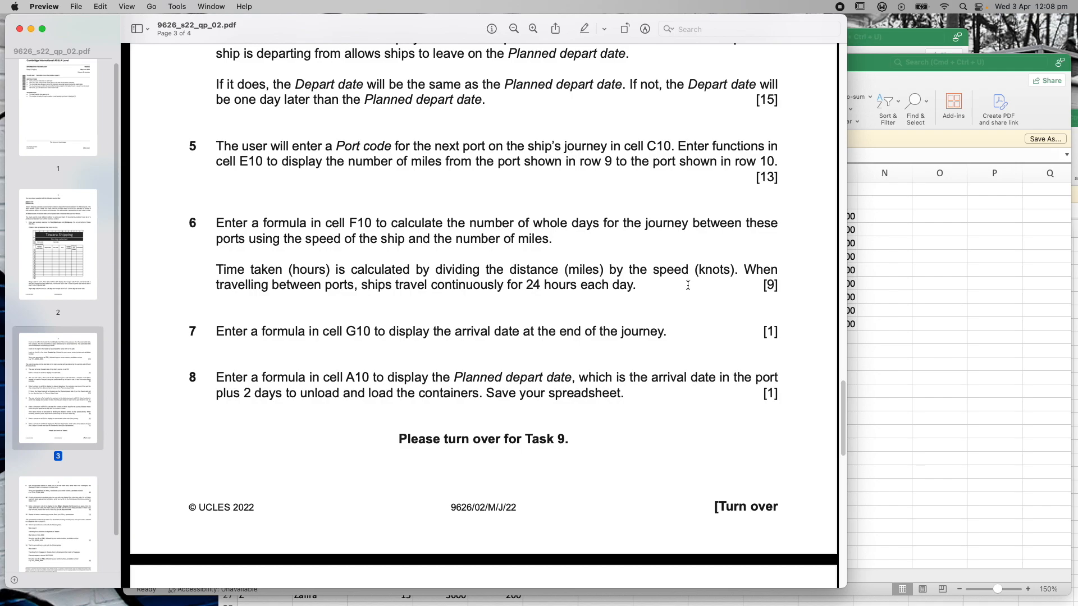
click(872, 66)
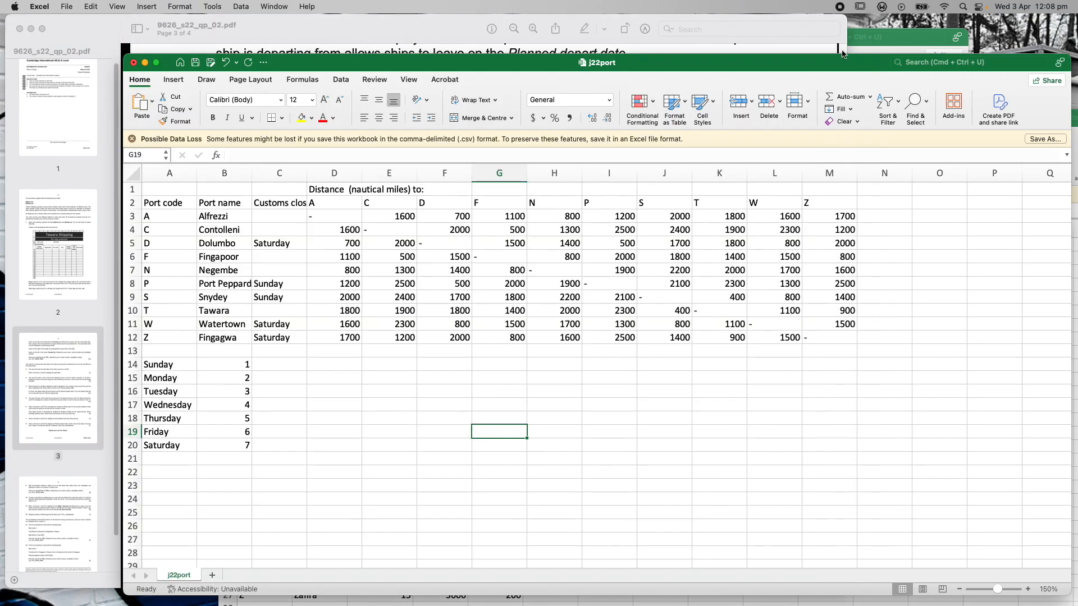
click(908, 31)
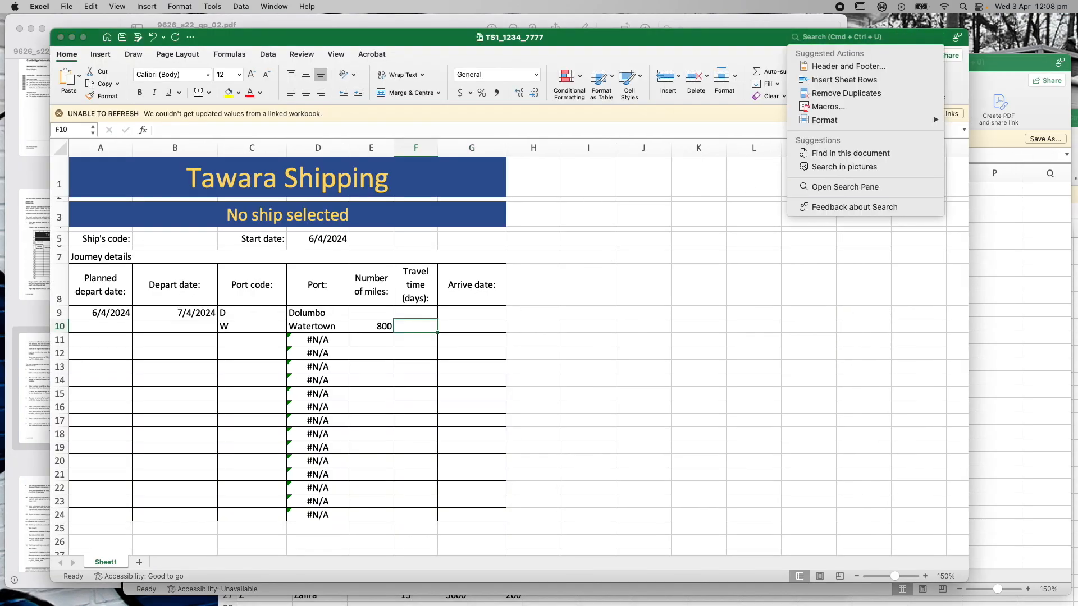
click(1075, 121)
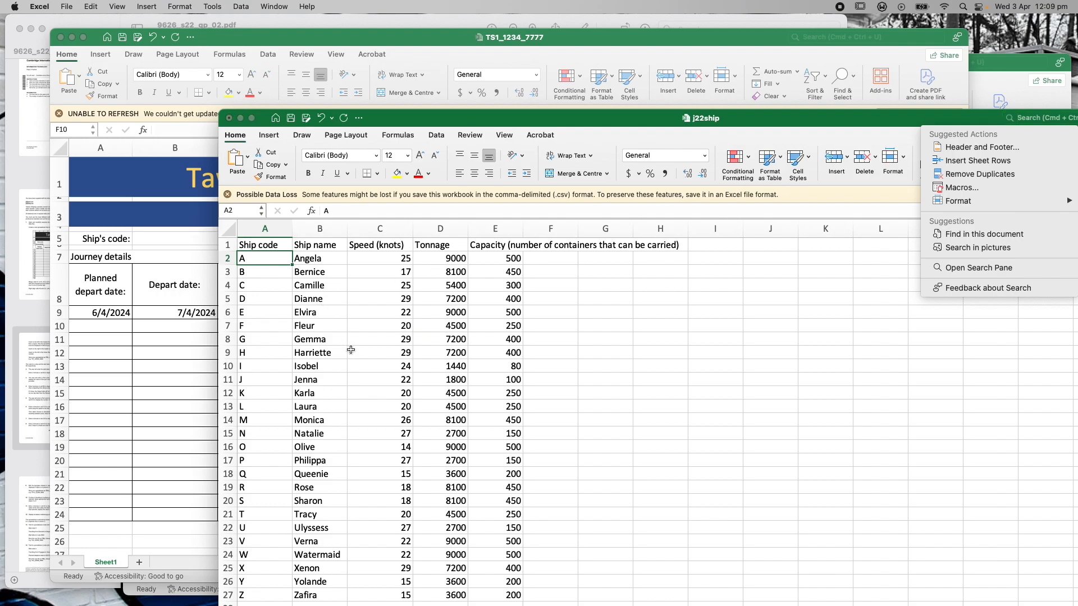
click(262, 340)
click(256, 339)
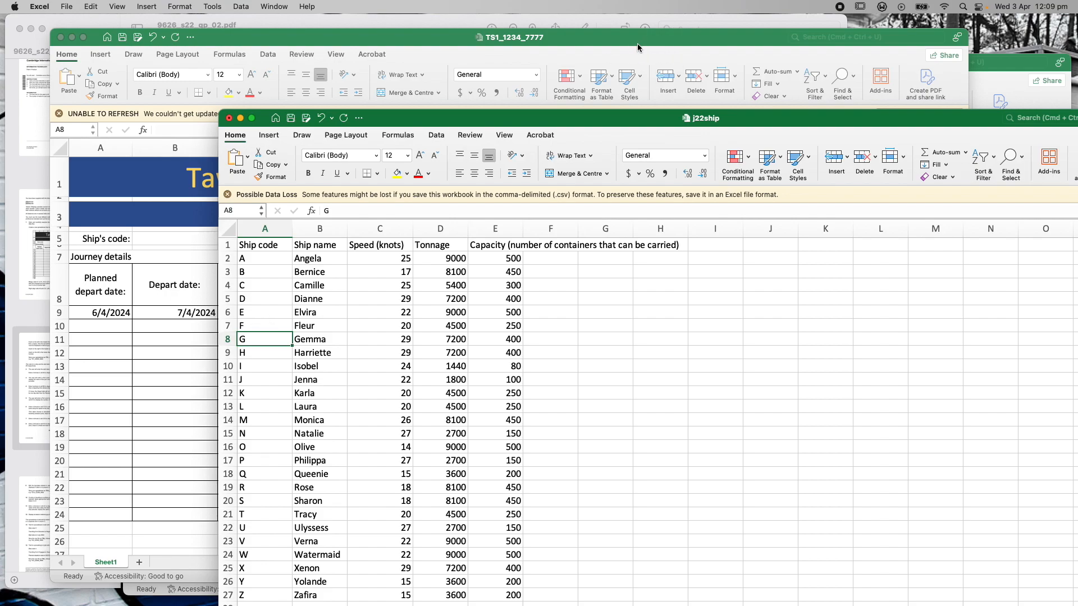
click(604, 43)
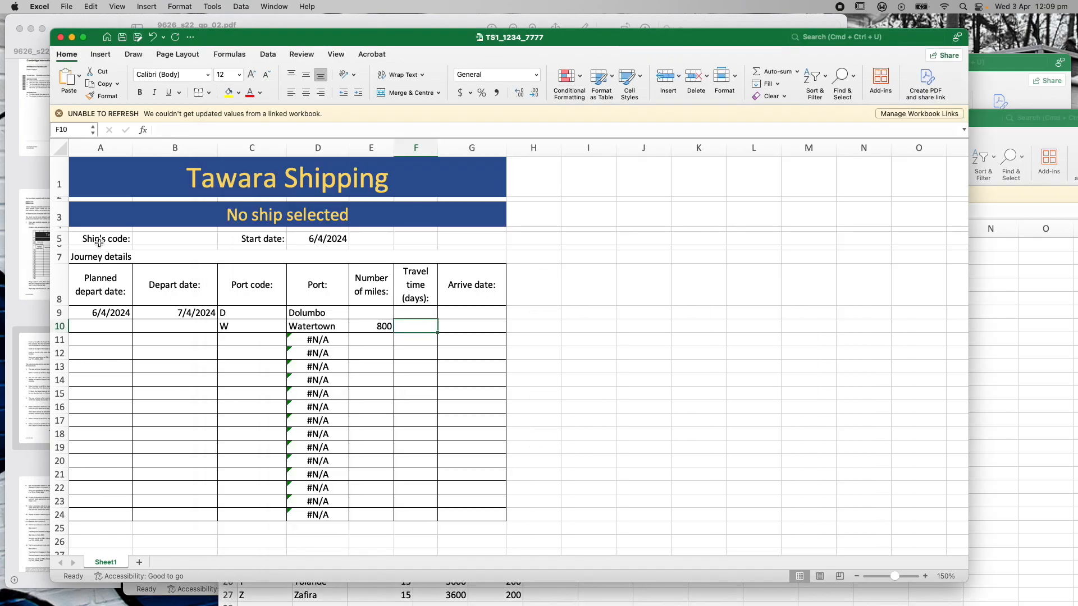
Enter G as the ship's code in B5, then select F10
click(150, 239)
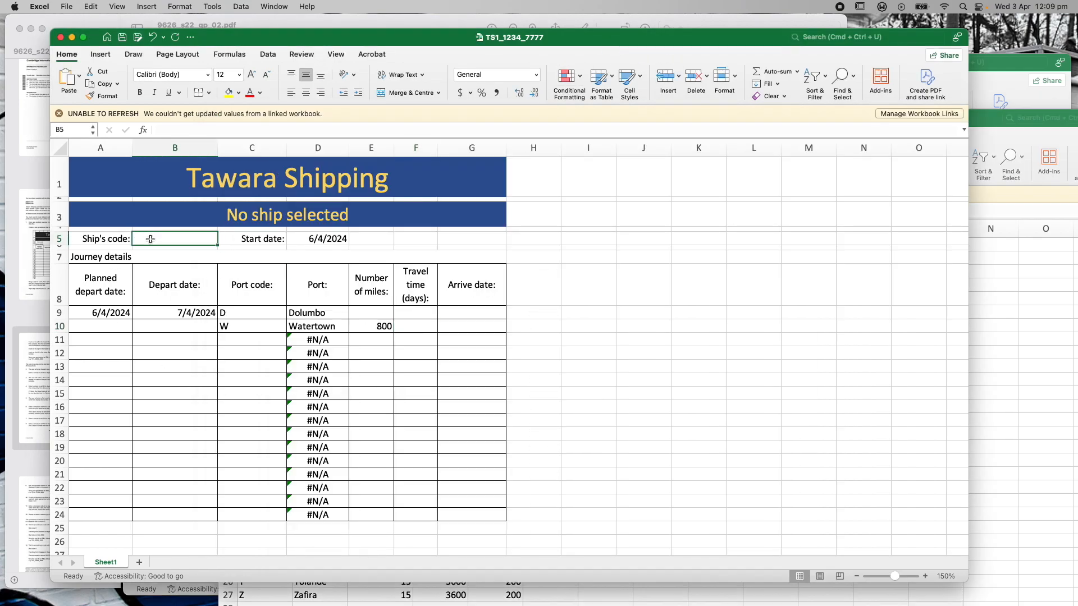
text(G)
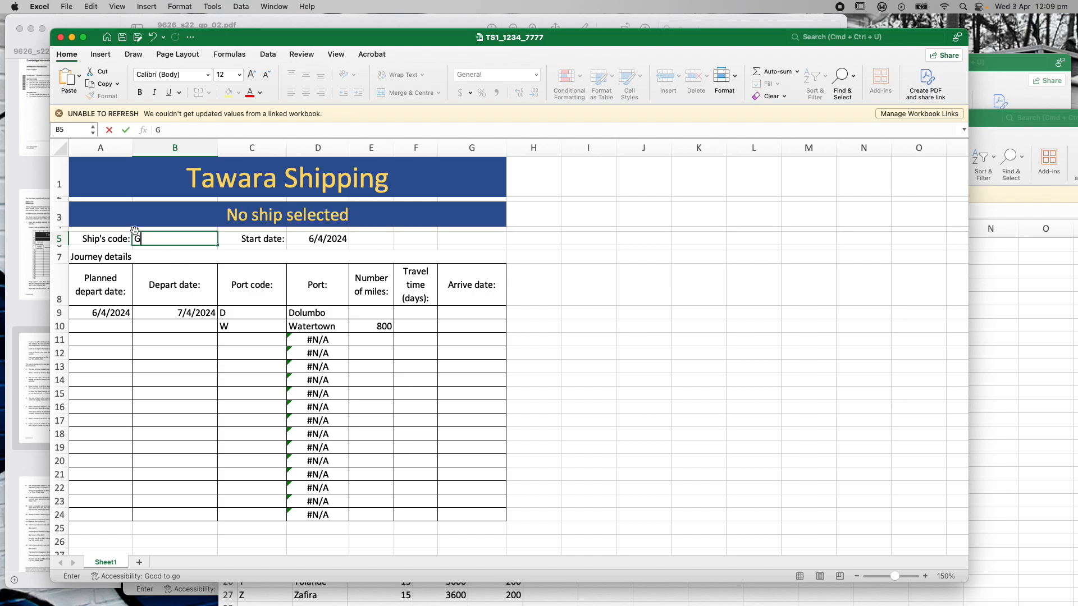
click(559, 323)
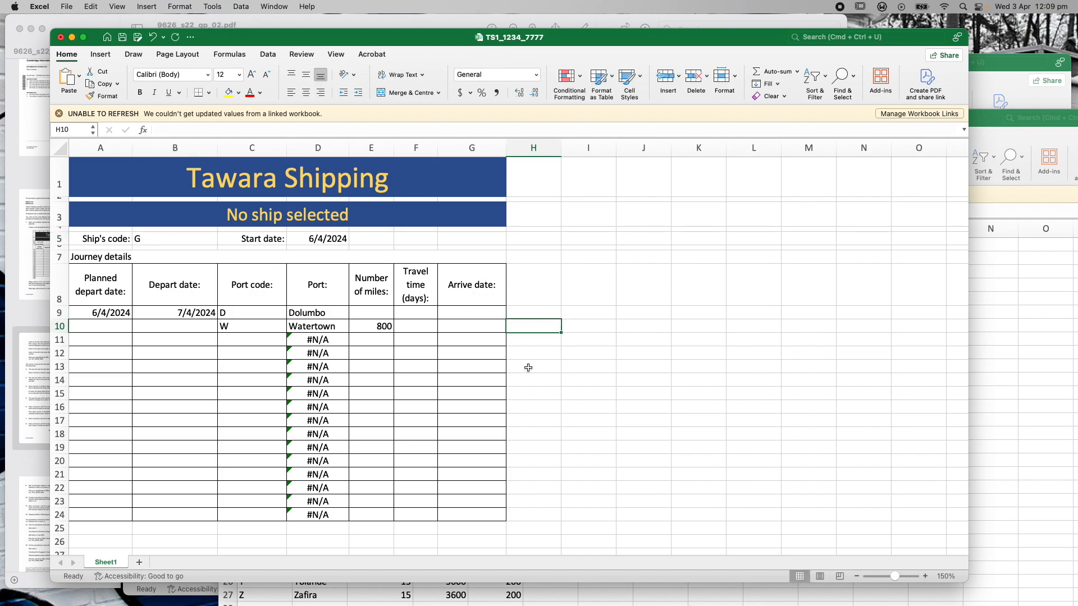
click(422, 328)
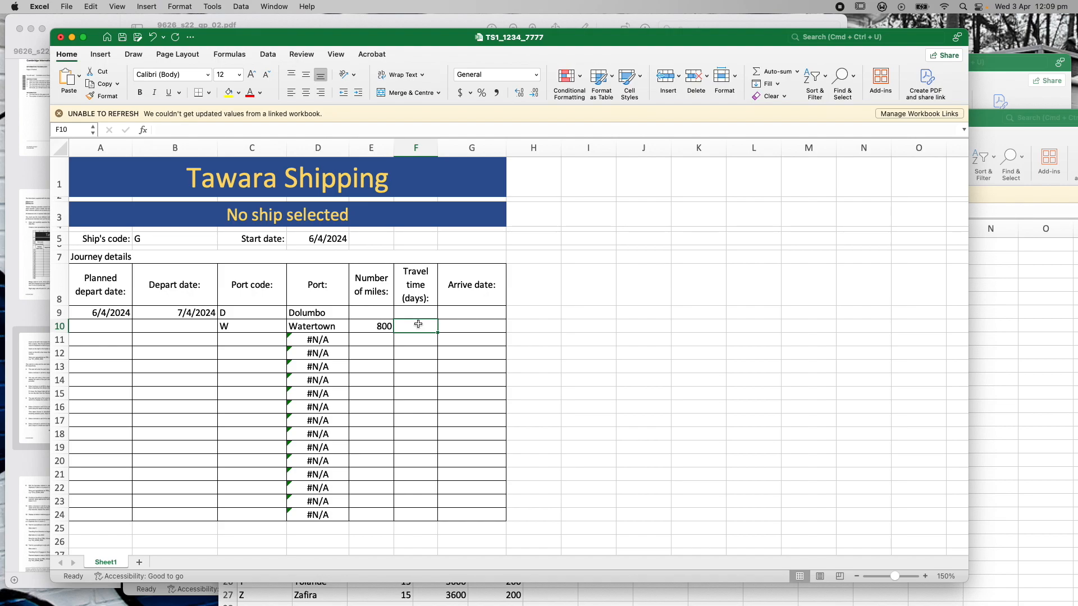
Begin F10's formula as =E10/VLOOKUP(B5, using the miles and the ship code
click(180, 131)
text(=)
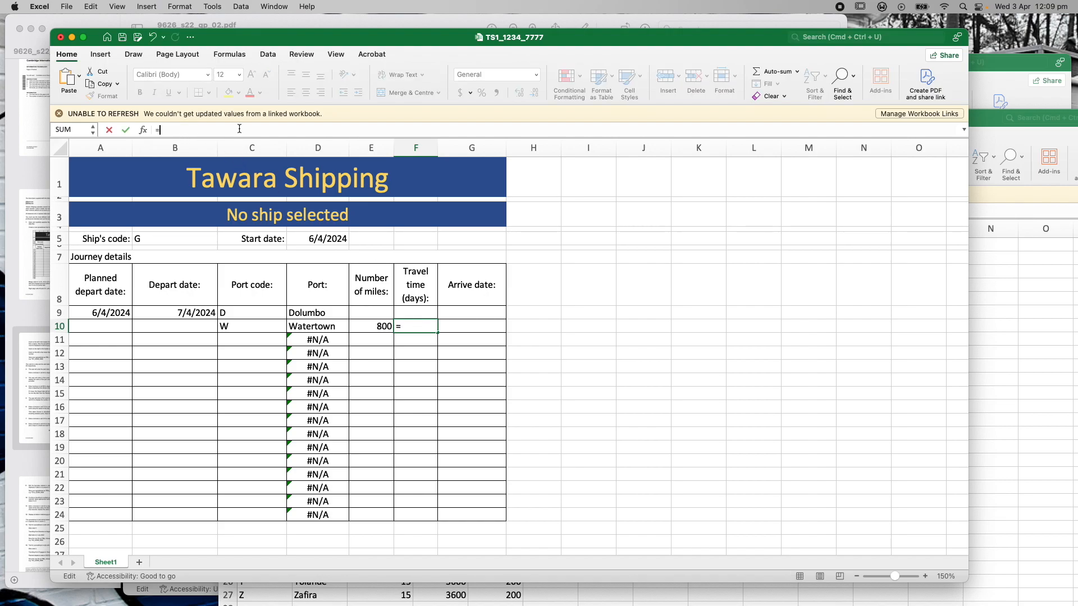
click(378, 326)
text(/)
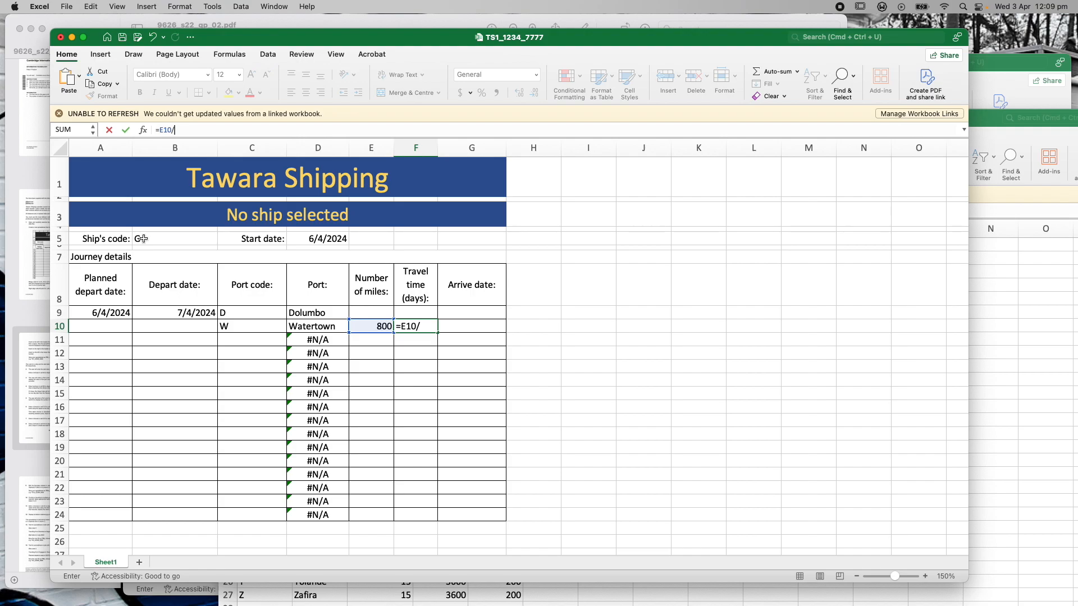
text(VLOO)
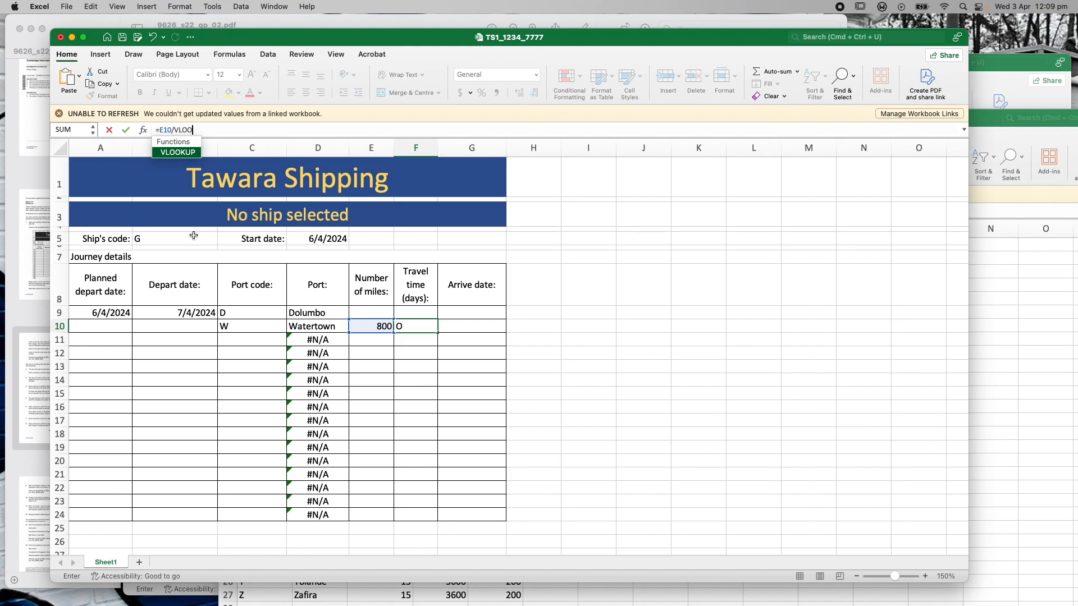
double_click(181, 155)
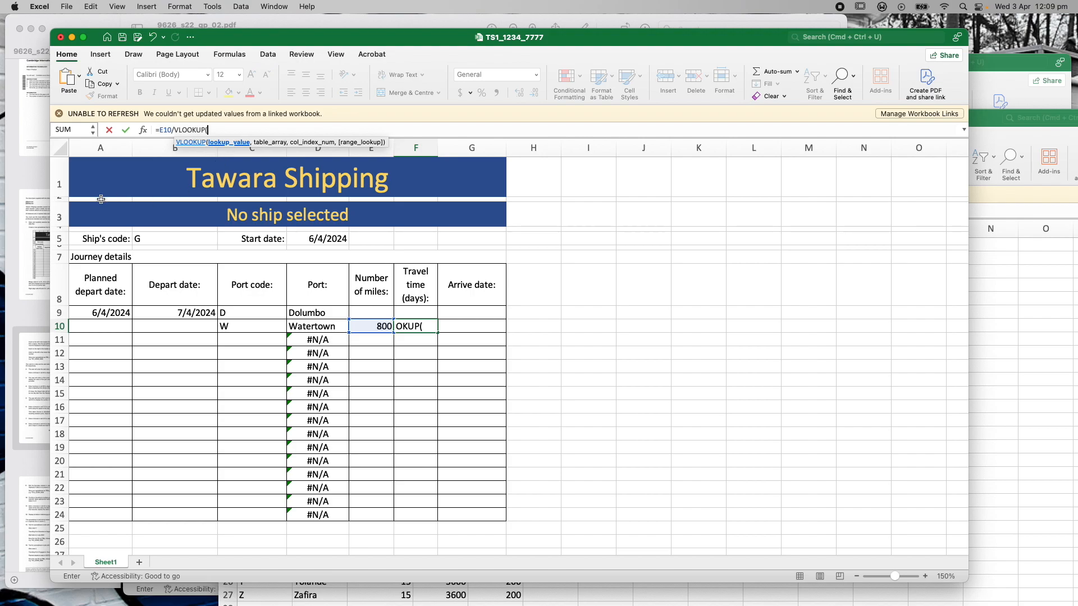
click(153, 239)
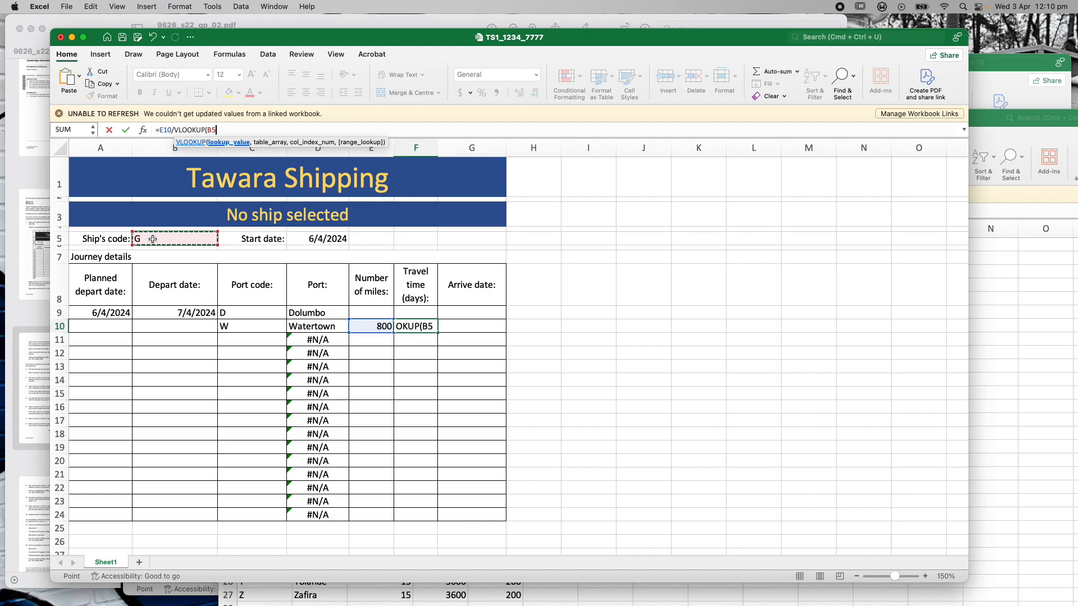
text(,)
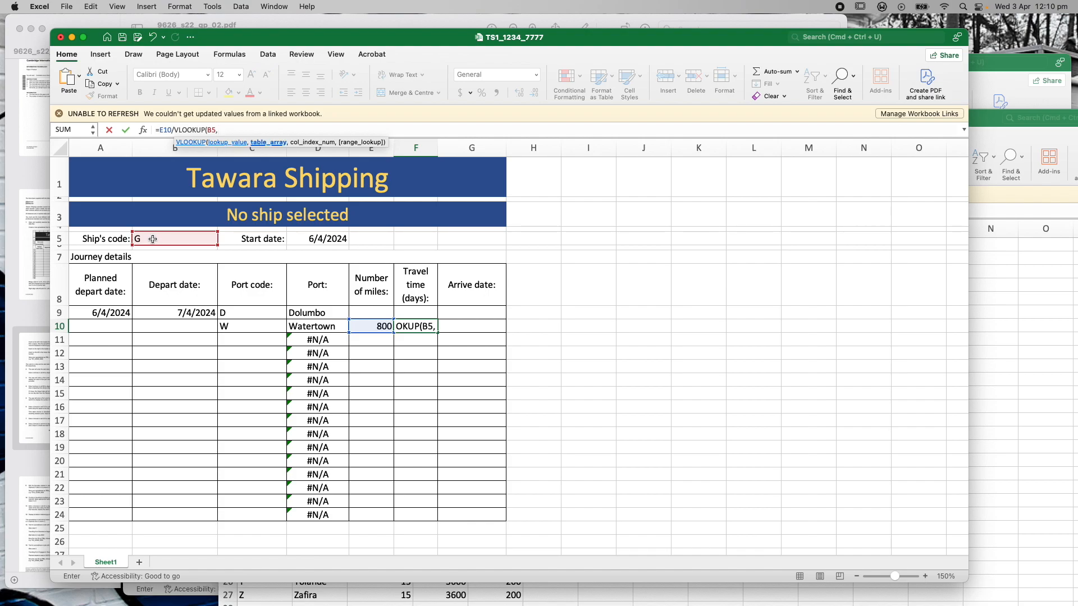
Use j22ship.csv!$A$2:$E$27 as lookup range with column 3, exact match, giving 27.5862
click(984, 120)
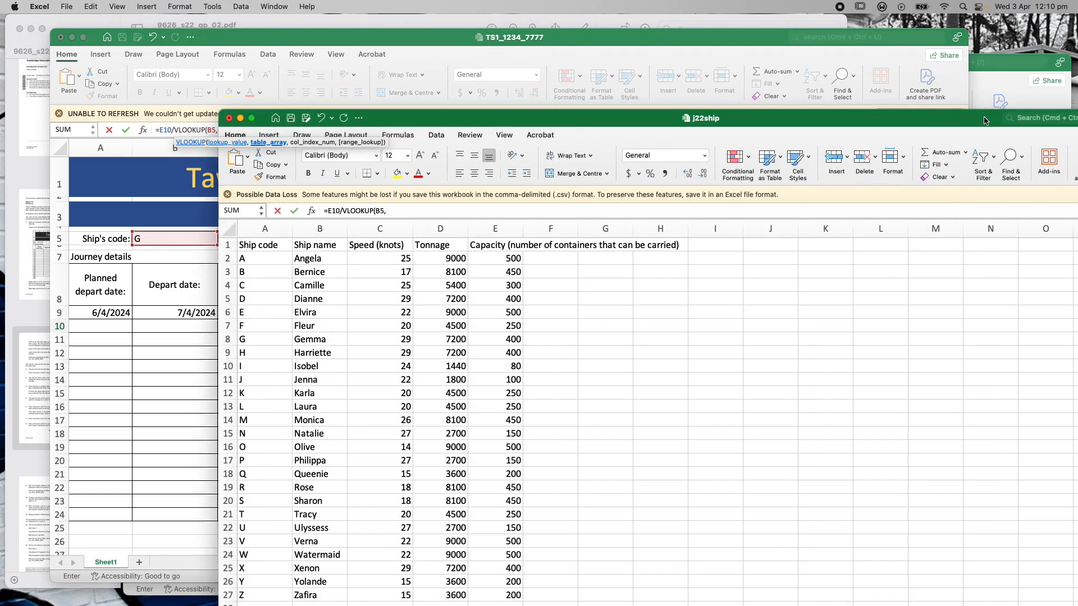
drag(486, 122, 483, 38)
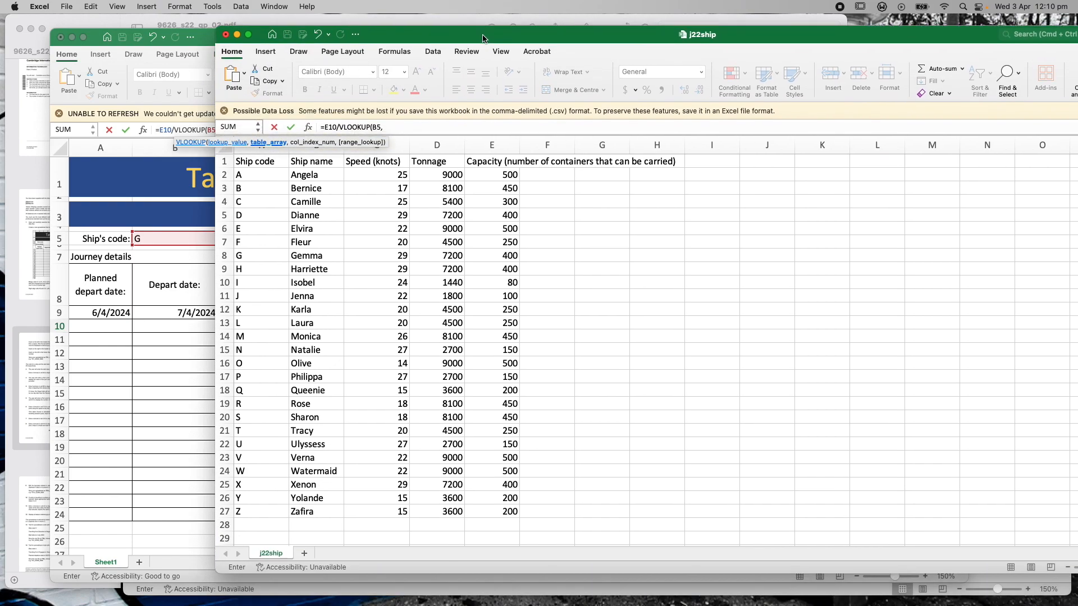
drag(261, 174, 479, 511)
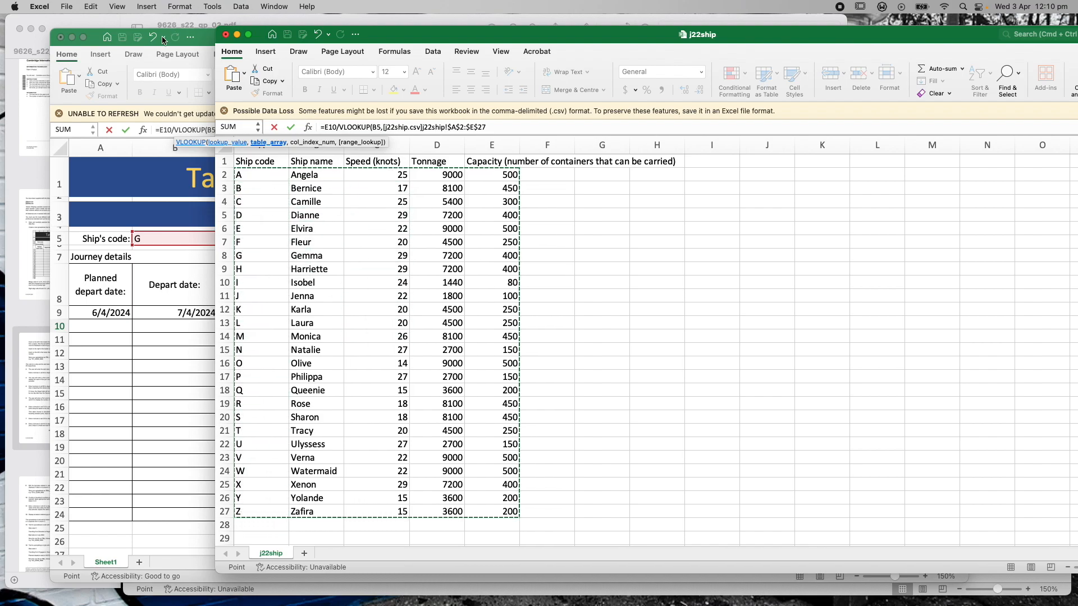
click(97, 36)
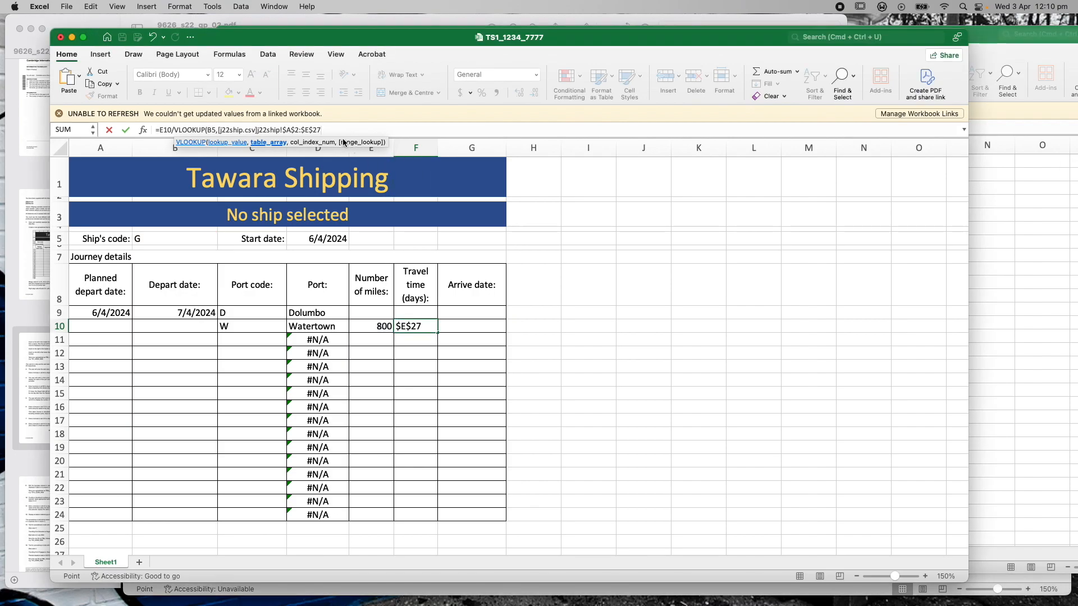
text(,)
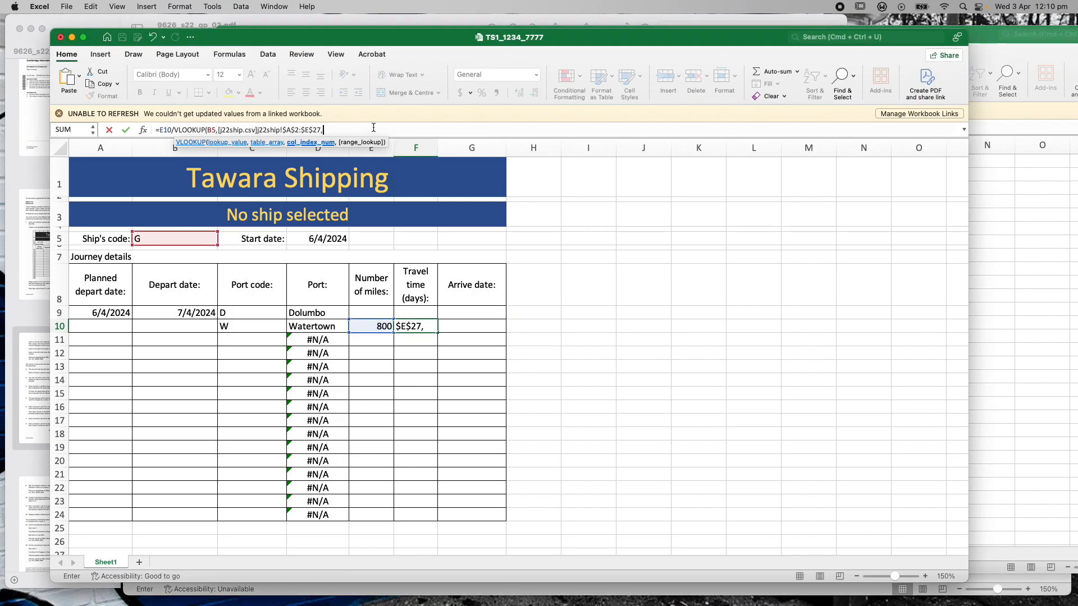
text(3,0)
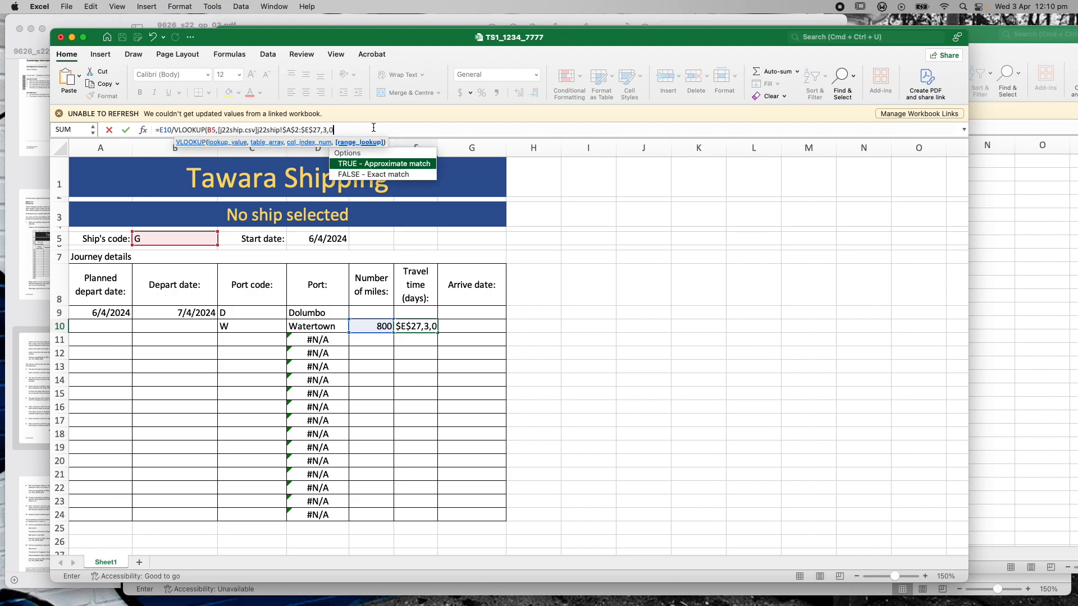
text())
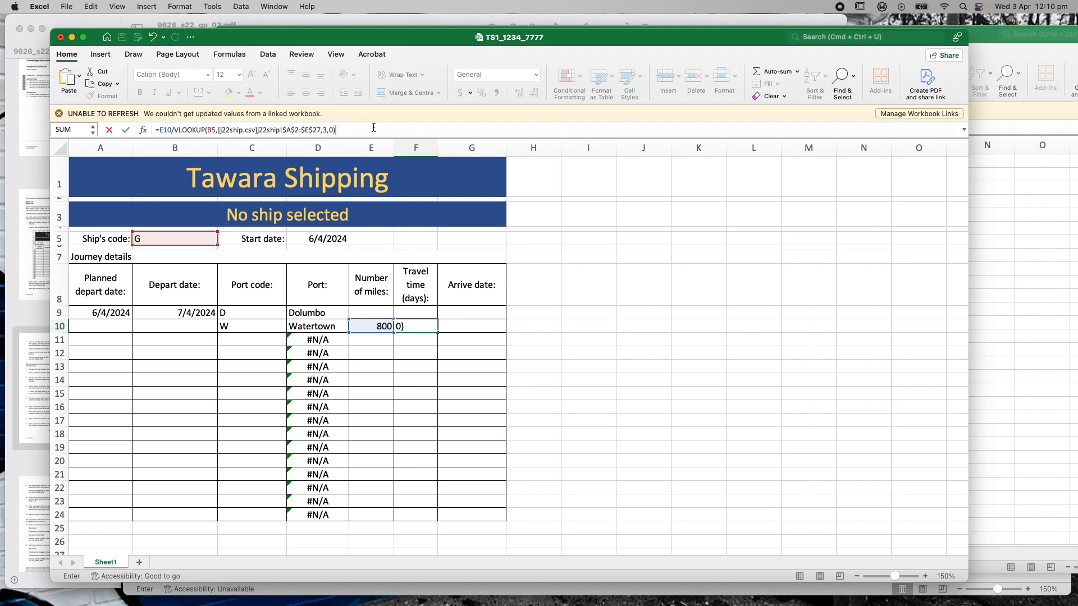
key(Return)
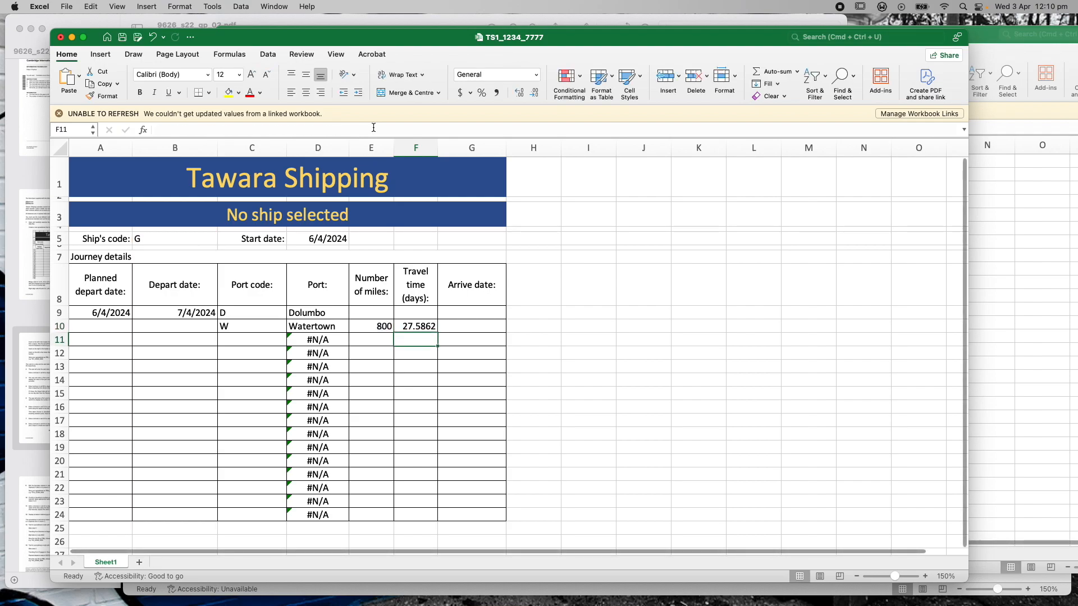
click(414, 328)
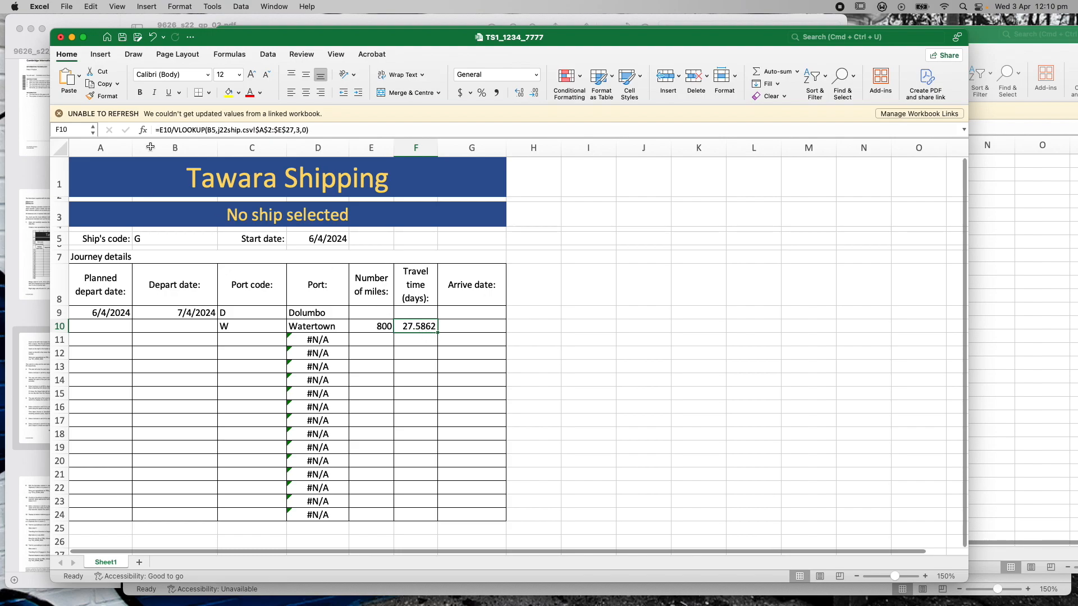
drag(279, 38, 286, 59)
click(229, 31)
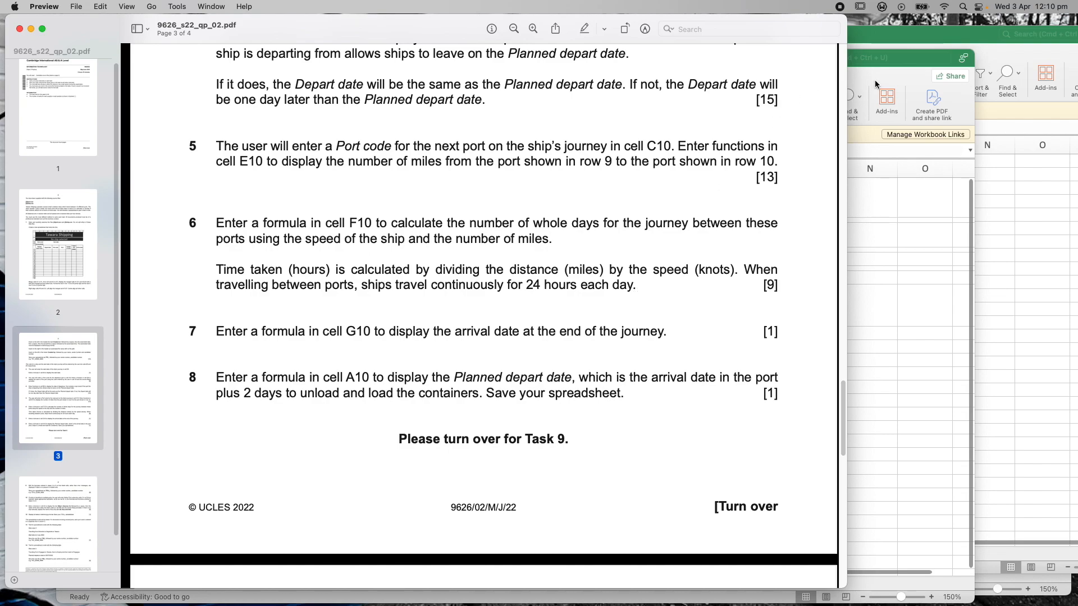
click(914, 60)
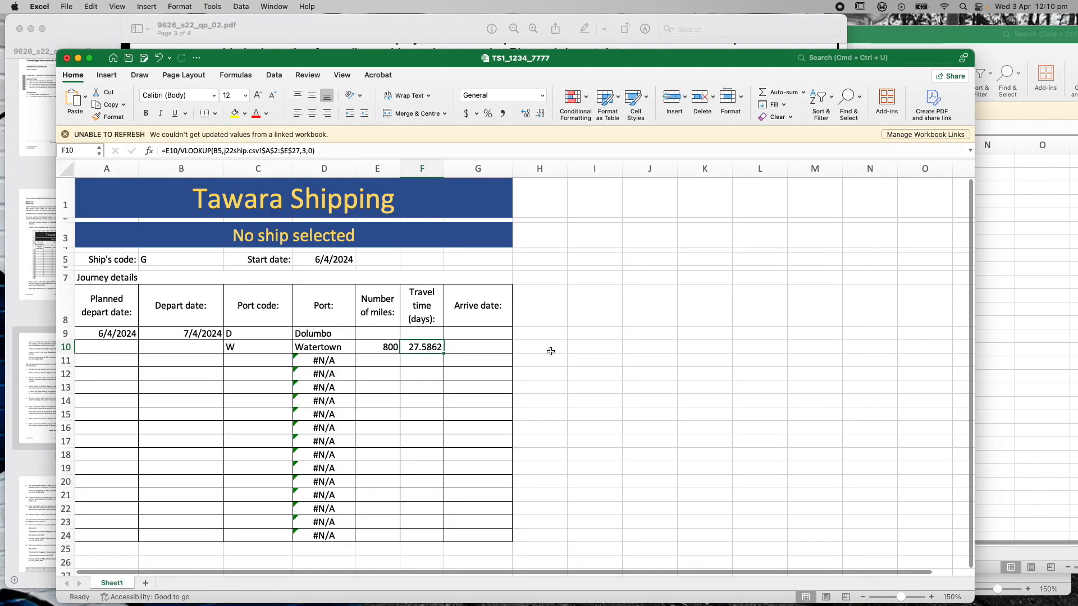
Append /24 to F10's formula so it shows 1.14943 days
click(323, 150)
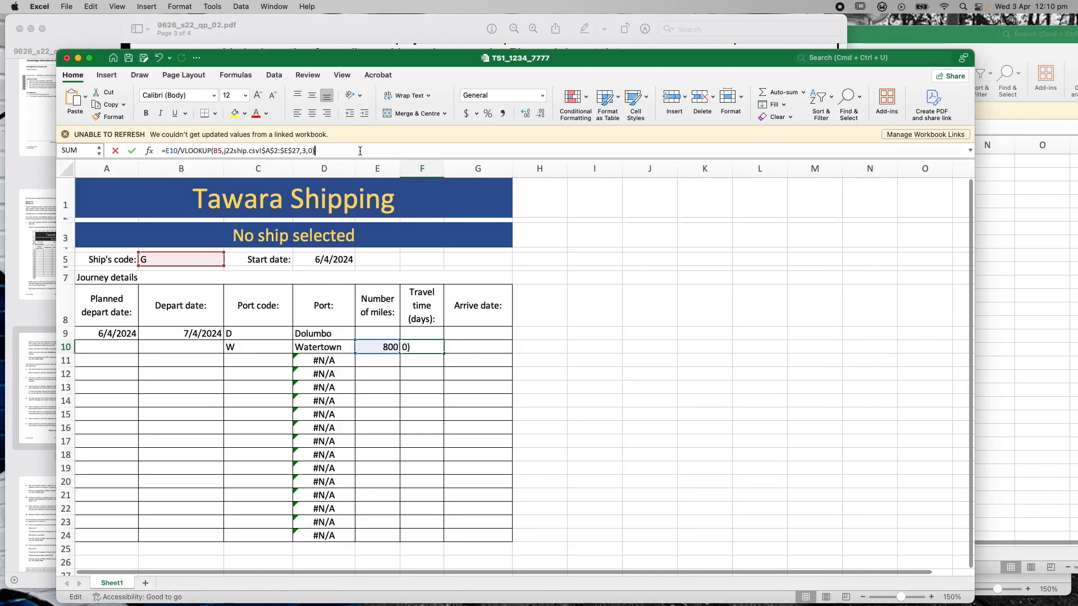
text(/24)
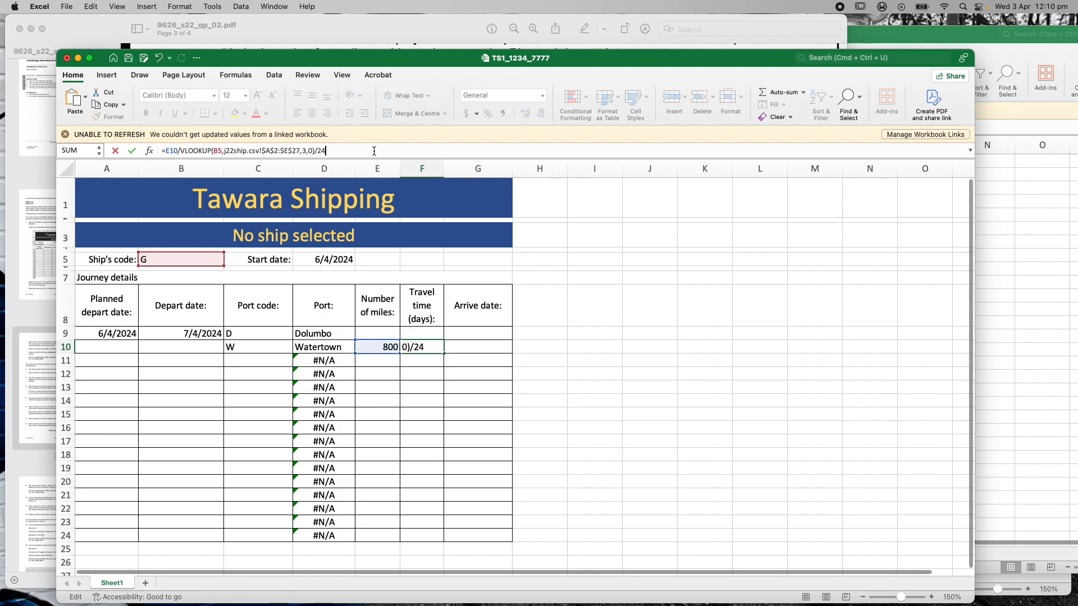
key(Return)
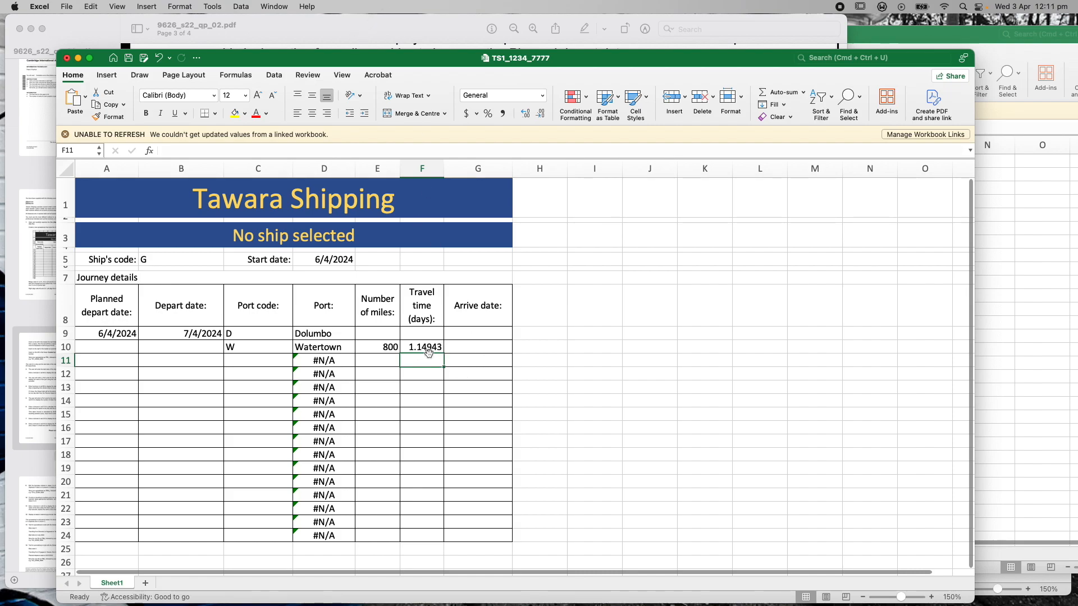
click(348, 31)
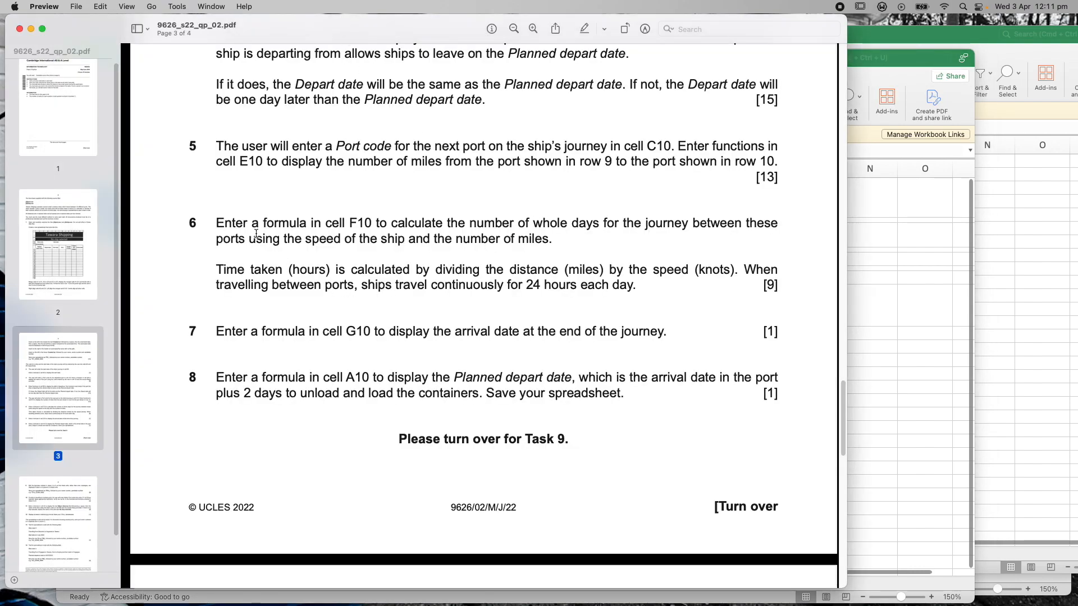
drag(533, 223, 599, 223)
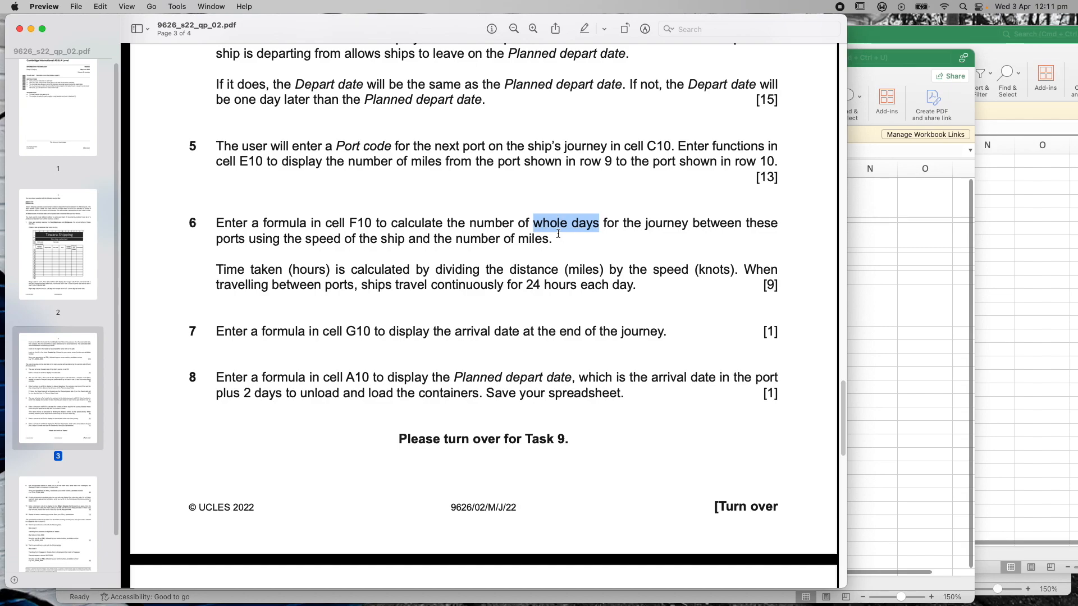
click(910, 63)
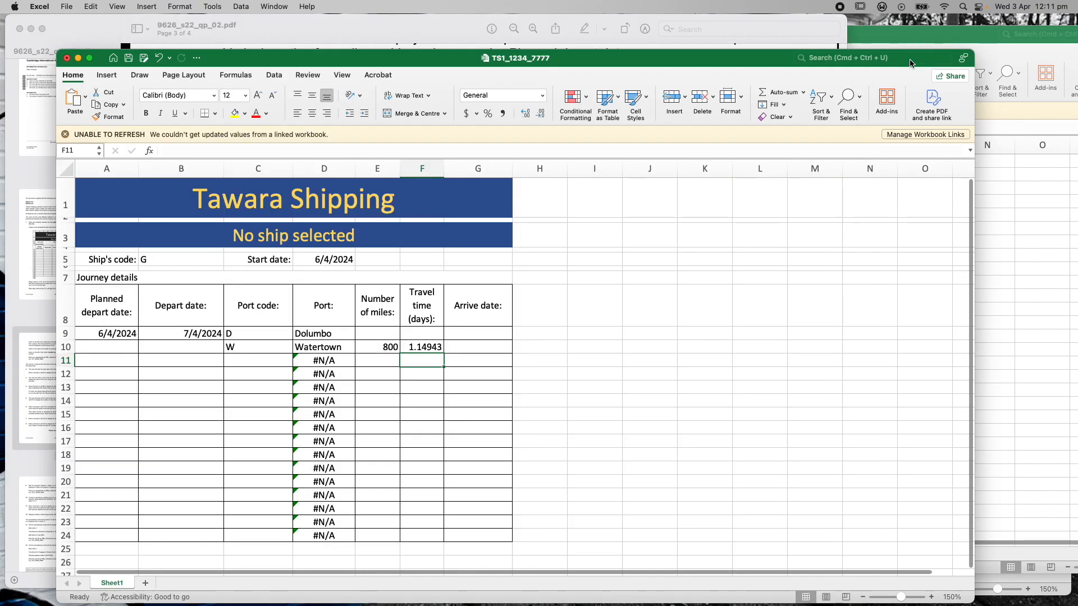
Wrap F10's formula in ROUND( … ,0) to round to zero decimal places
click(425, 349)
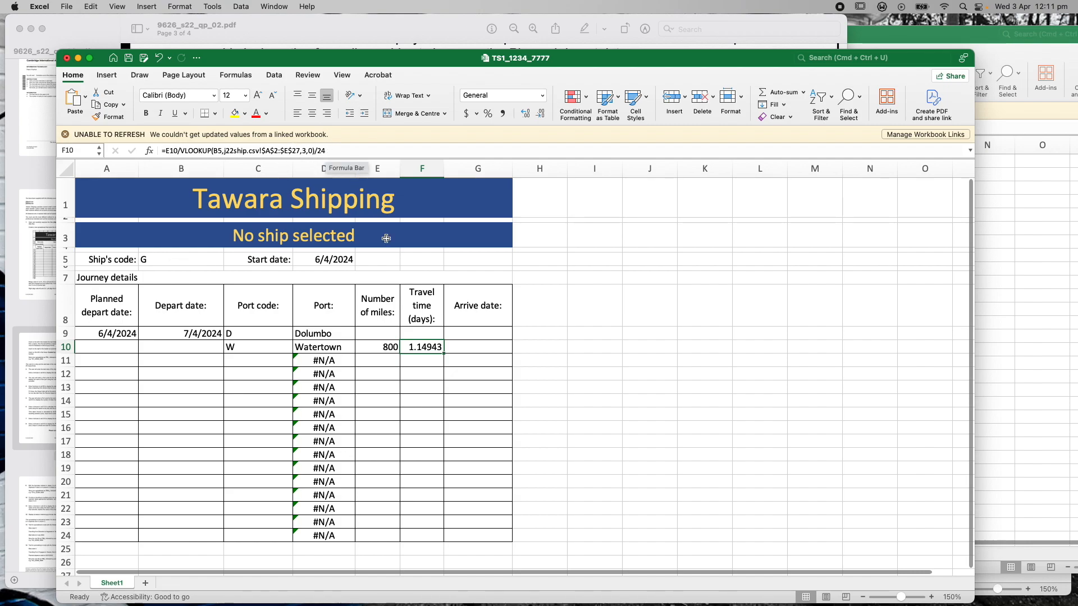
click(165, 152)
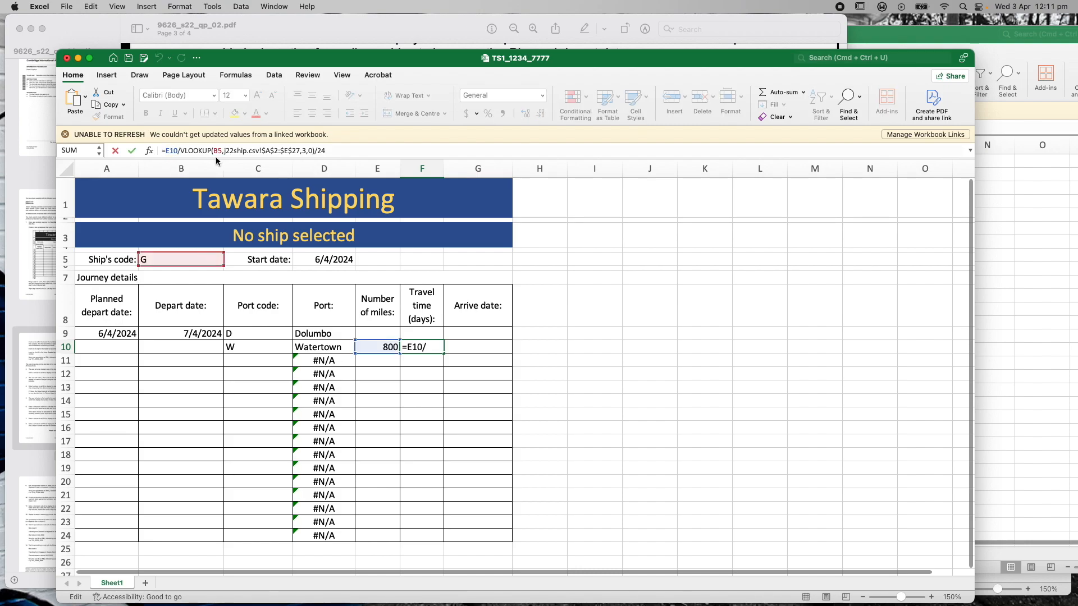
text(ROUND)
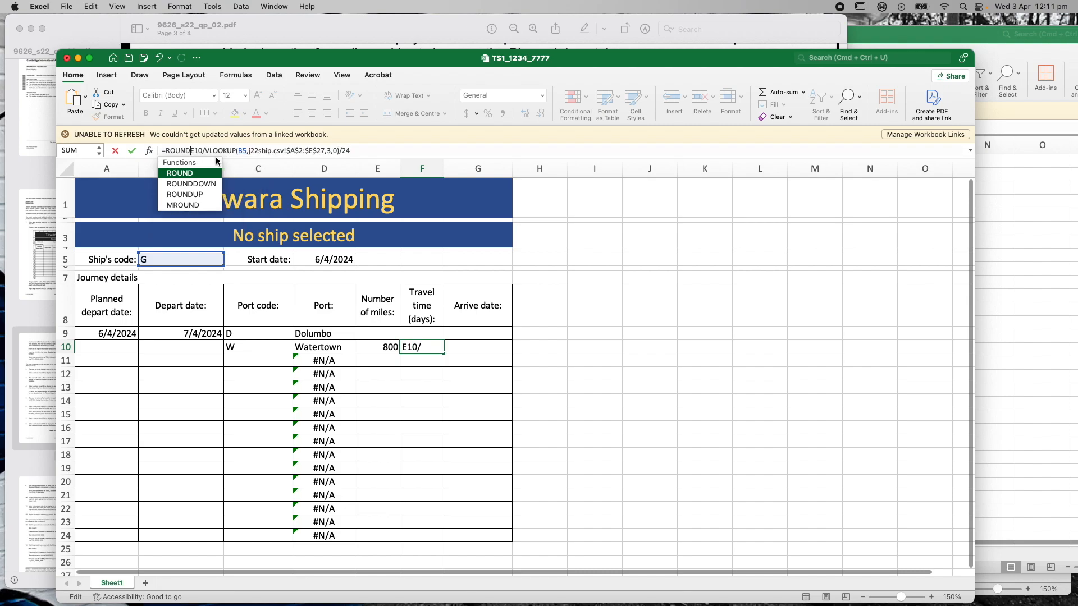
text(()
click(366, 152)
text())
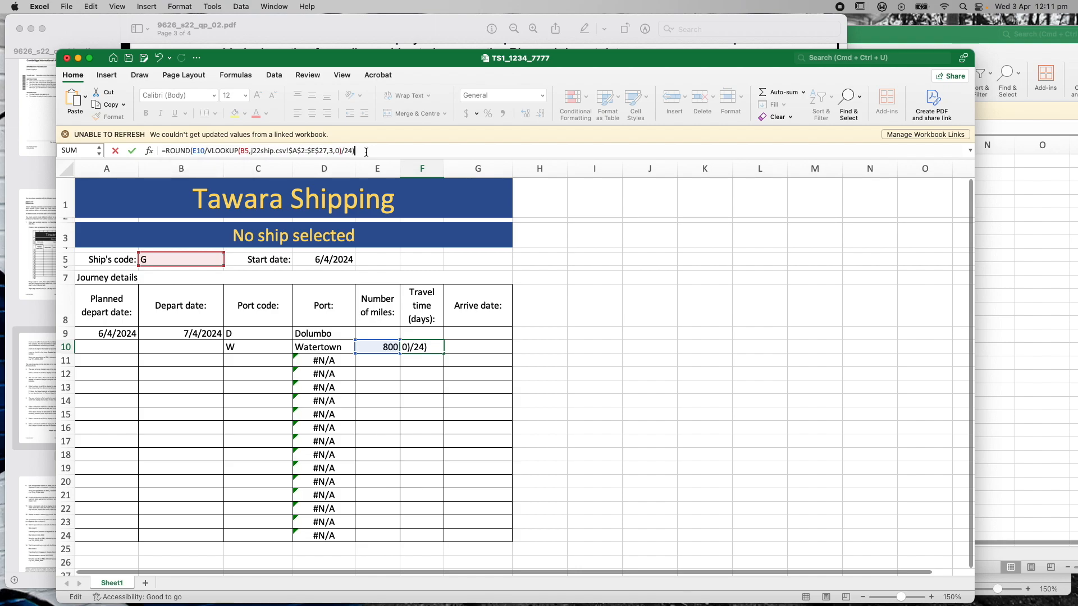
key(Left)
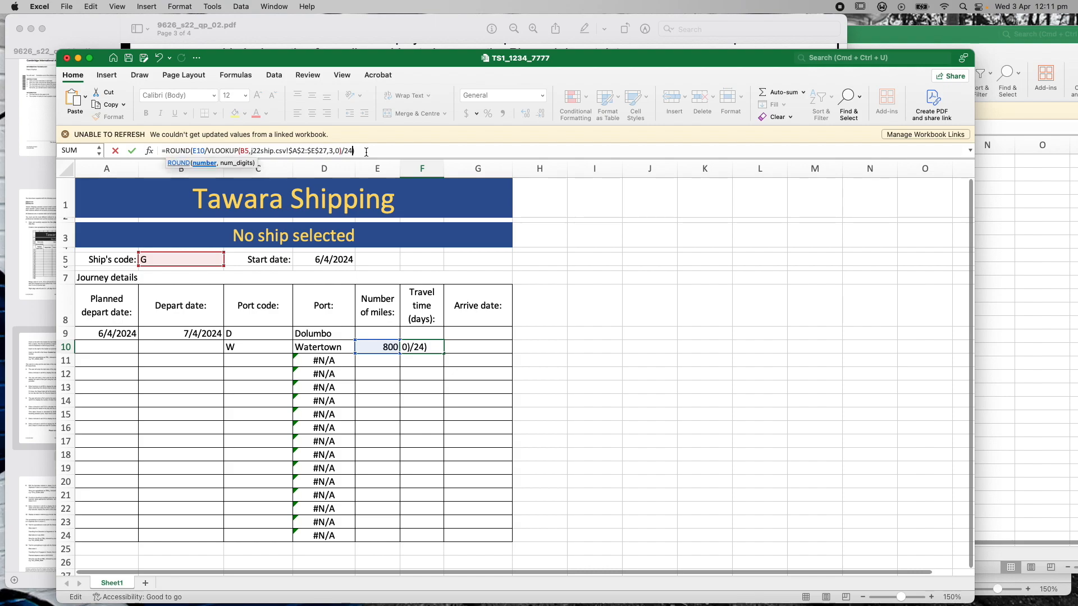
text(,0)
key(Right)
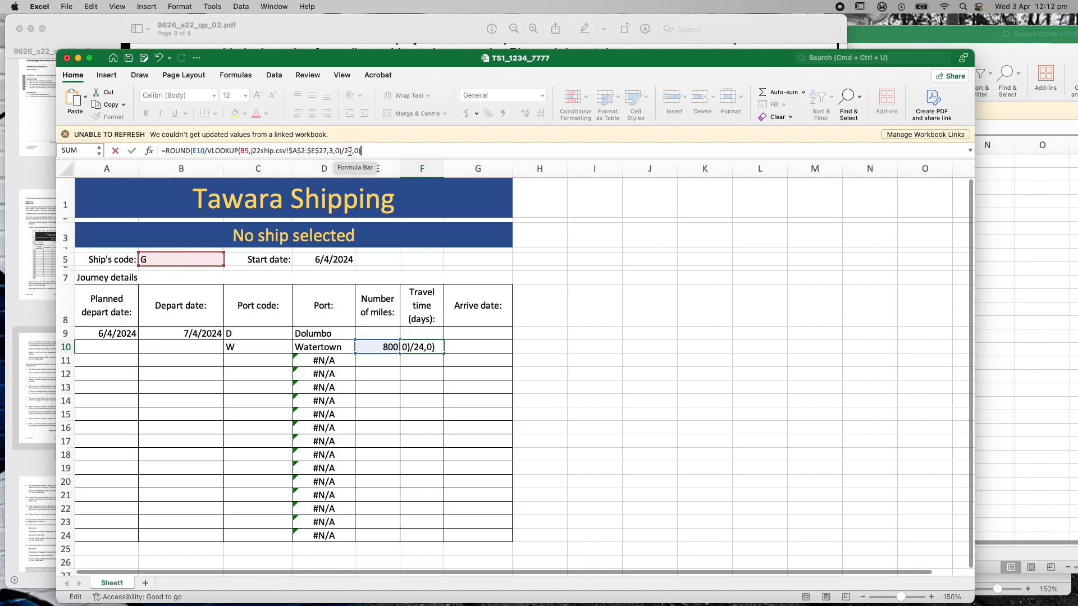
Change ROUND to ROUNDUP so F10 shows 2 whole travel days
click(190, 152)
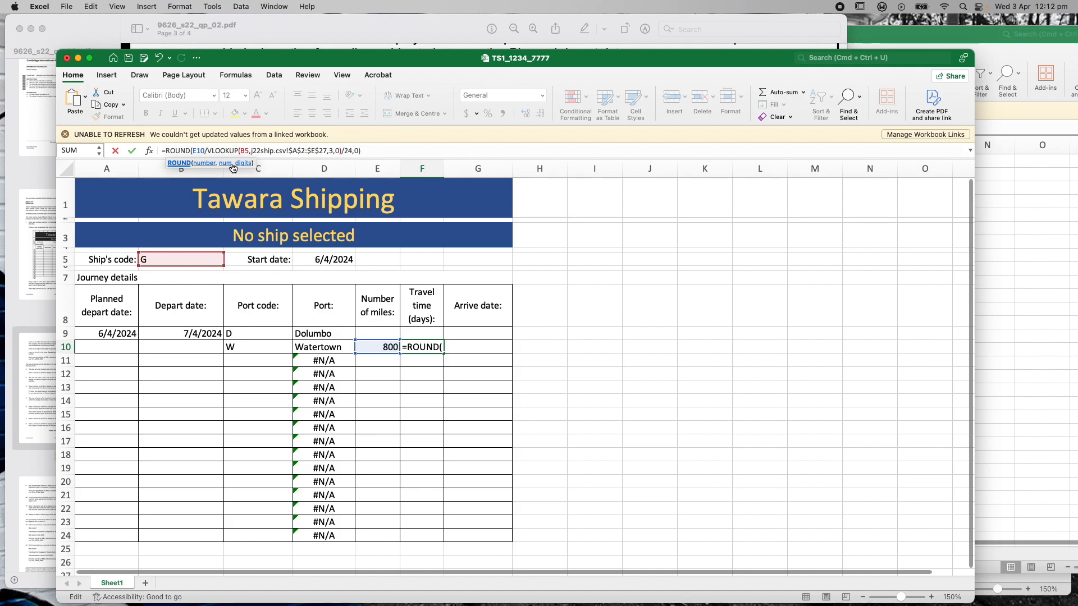
text(UP)
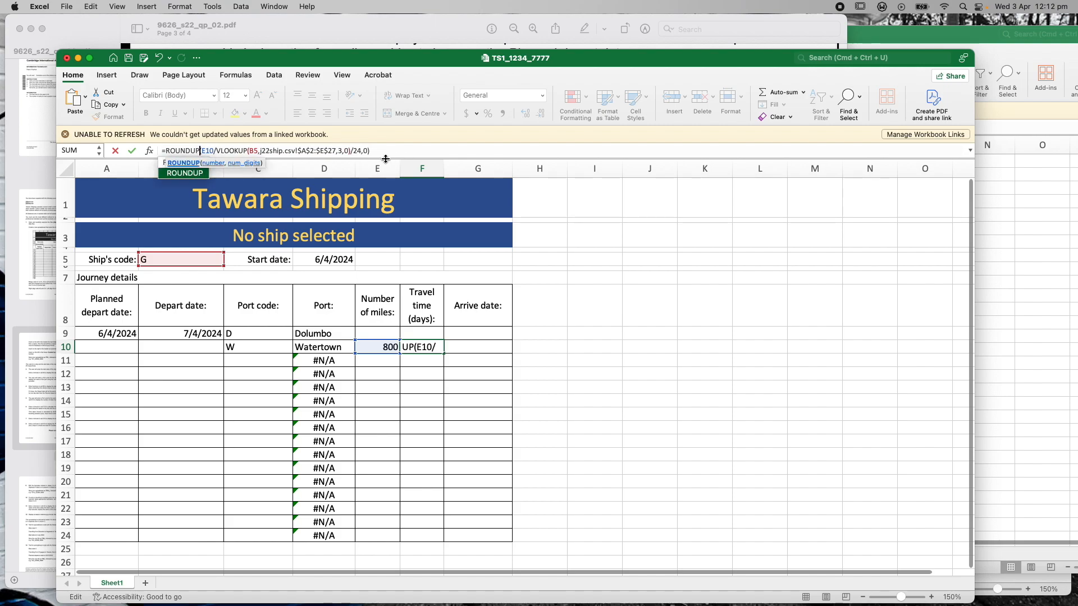
text(()
click(370, 152)
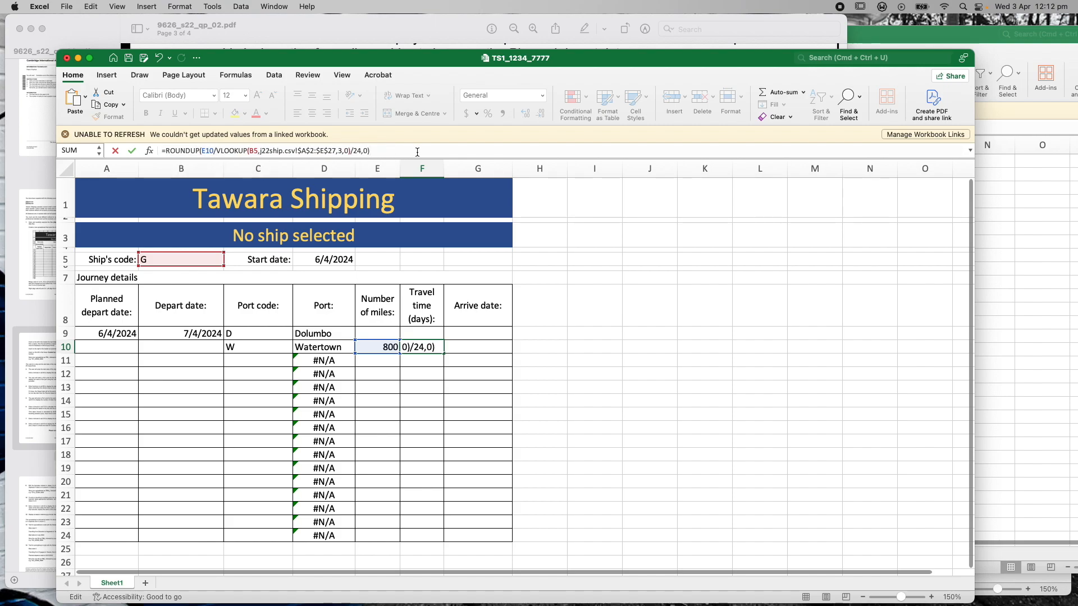
key(Return)
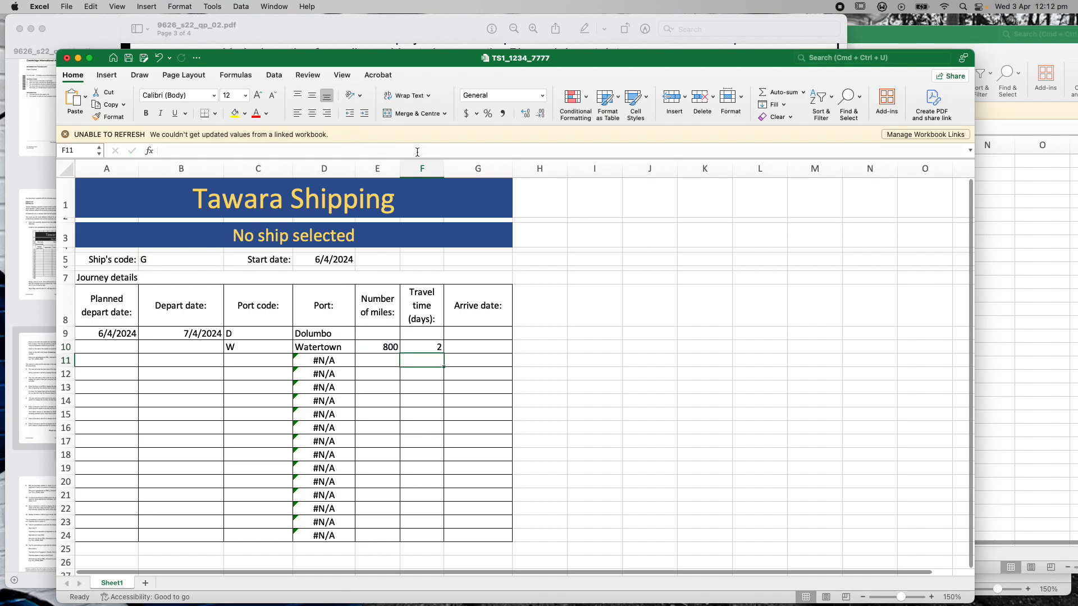
click(430, 348)
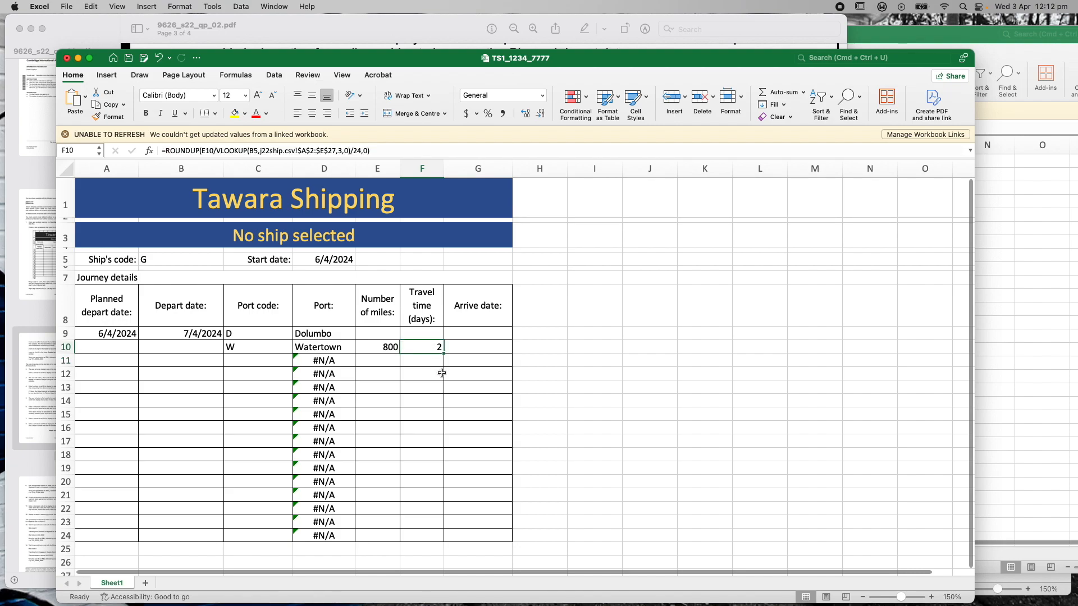
Change the ship's code in B5 from G to R
click(151, 260)
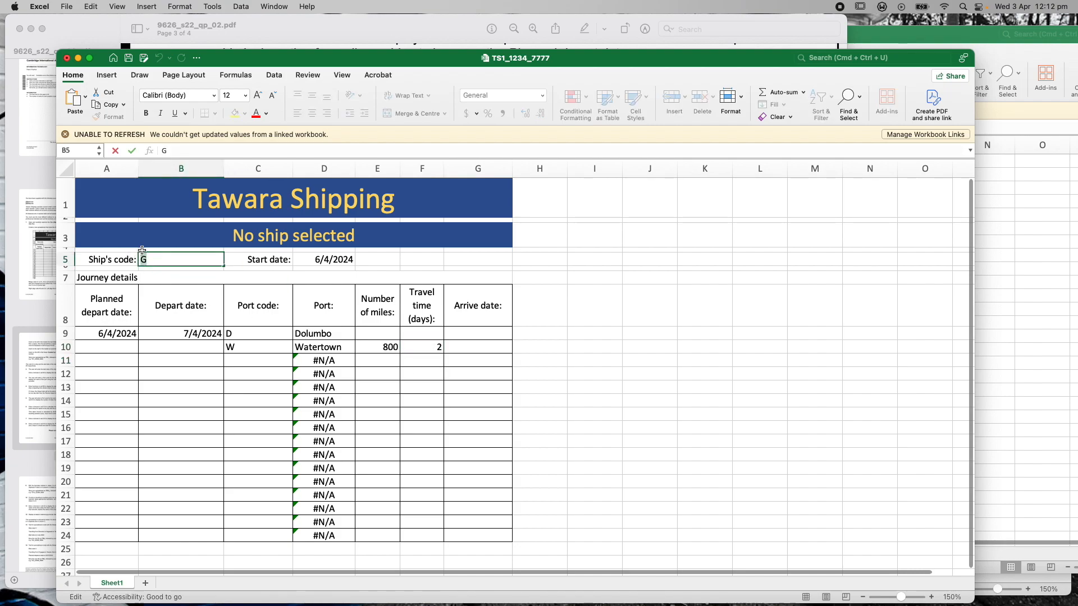
drag(286, 58, 283, 116)
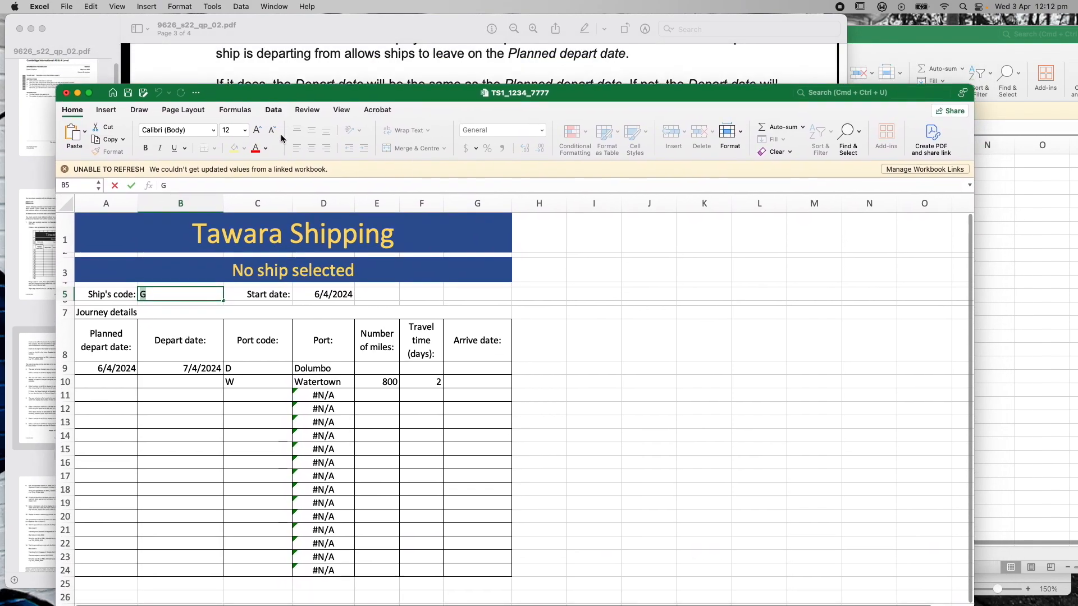
click(938, 42)
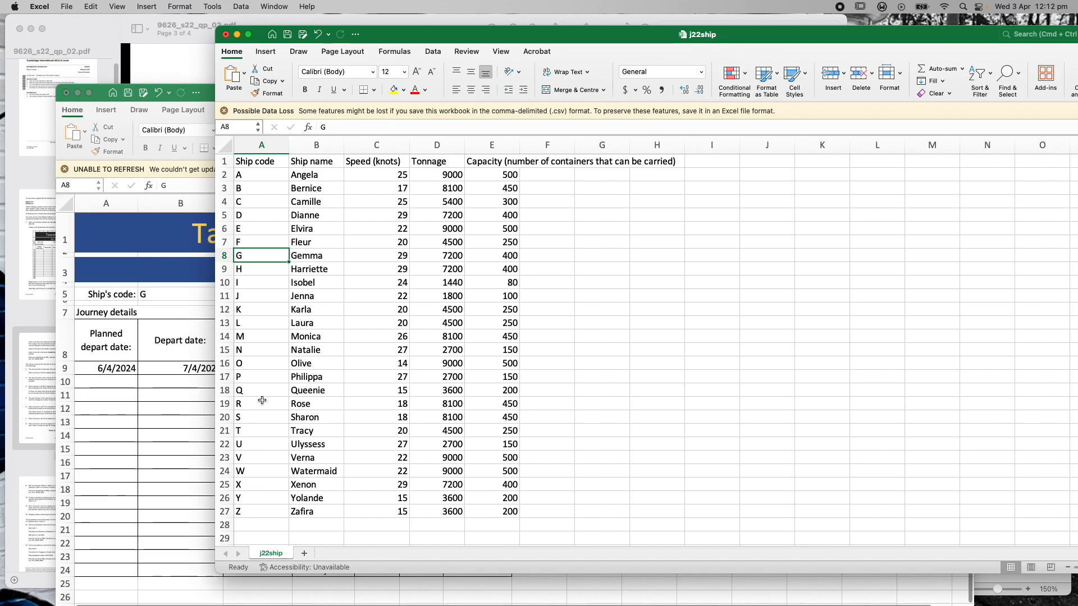
click(206, 102)
click(150, 294)
drag(174, 185, 145, 188)
text(R)
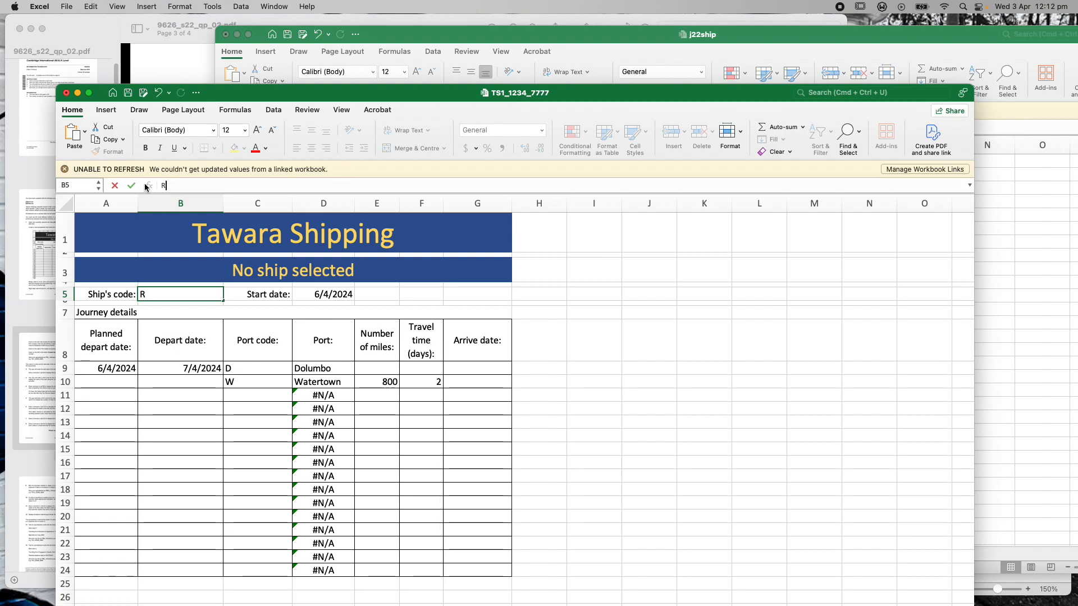
key(Return)
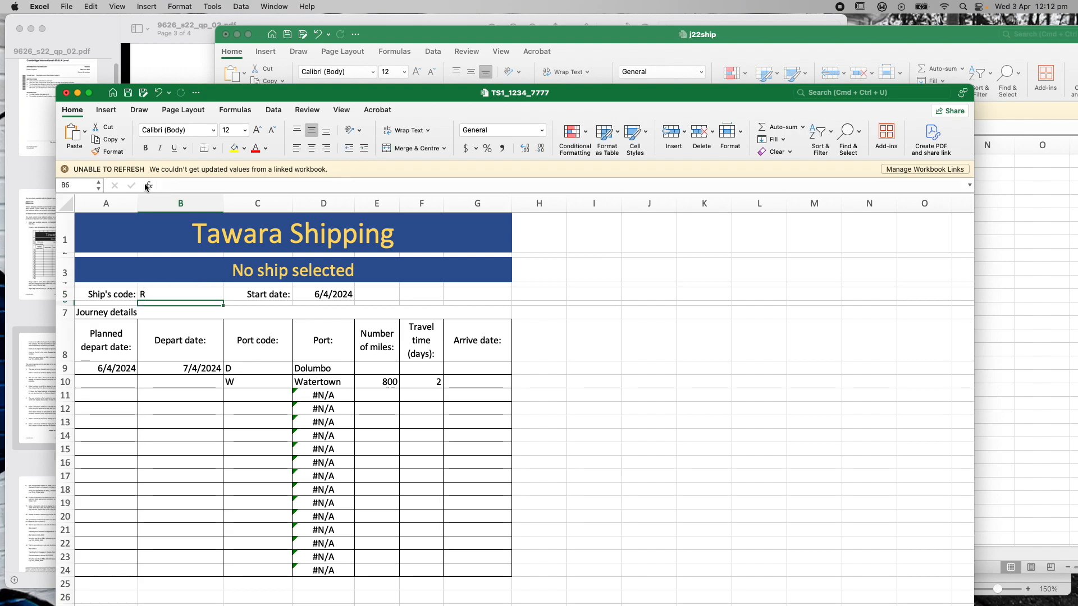
Check ship R's speed of 18 knots and ship G's 29 knots in j22ship
click(550, 43)
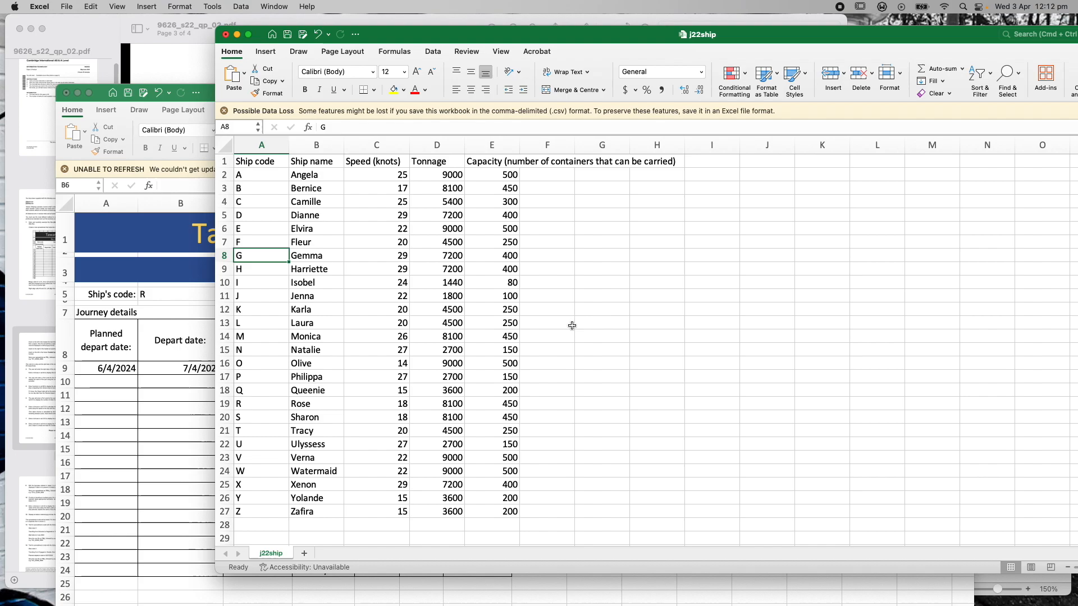
click(387, 405)
click(264, 402)
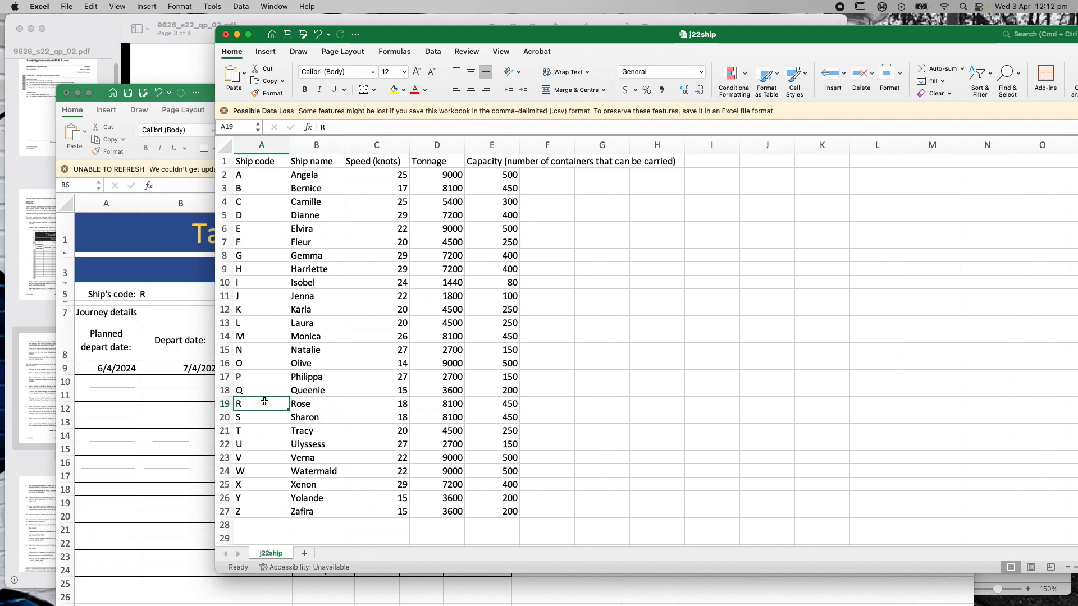
click(369, 402)
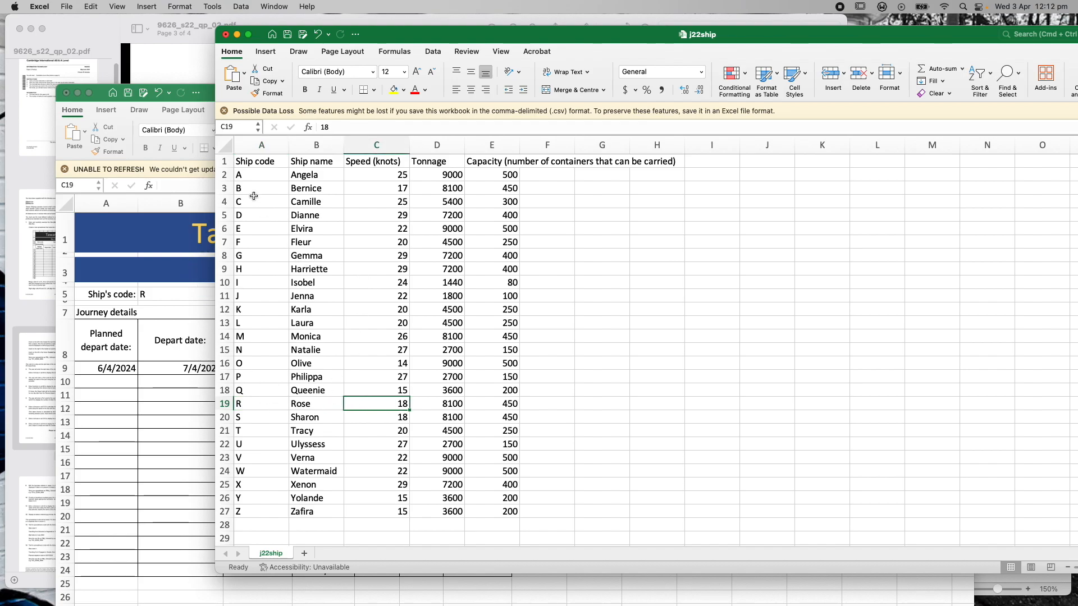
click(262, 256)
click(386, 257)
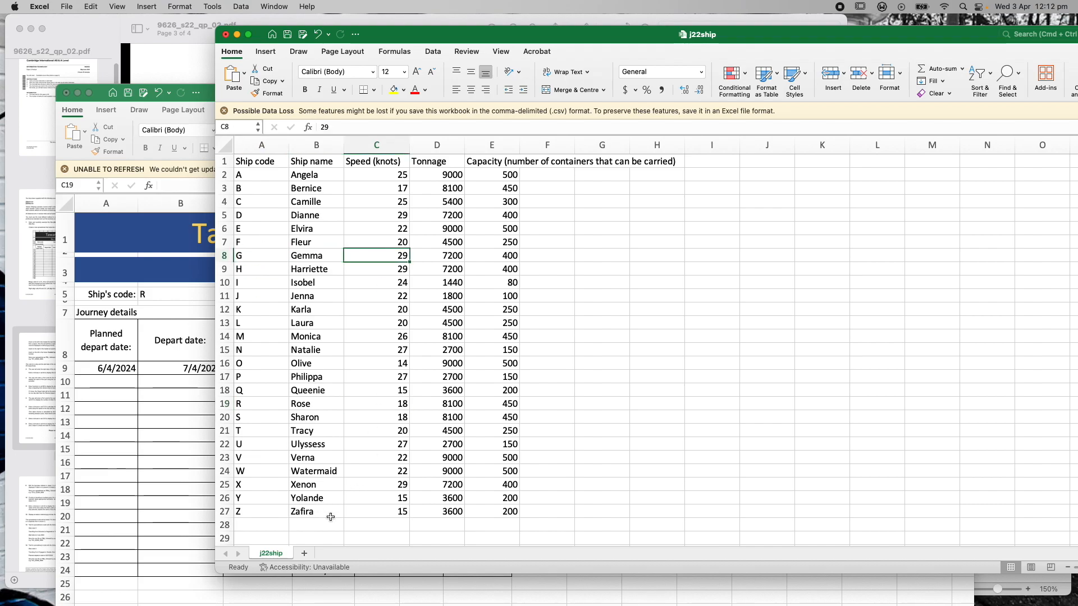
Try ship code Z in B5 (3 days), then switch back to R (2 days)
click(199, 93)
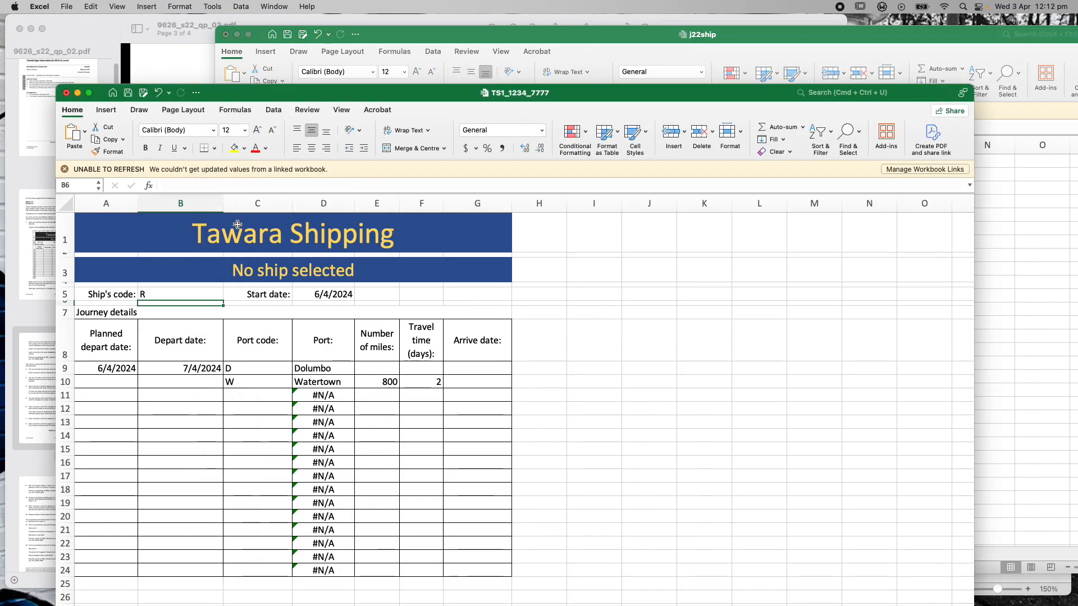
double_click(168, 296)
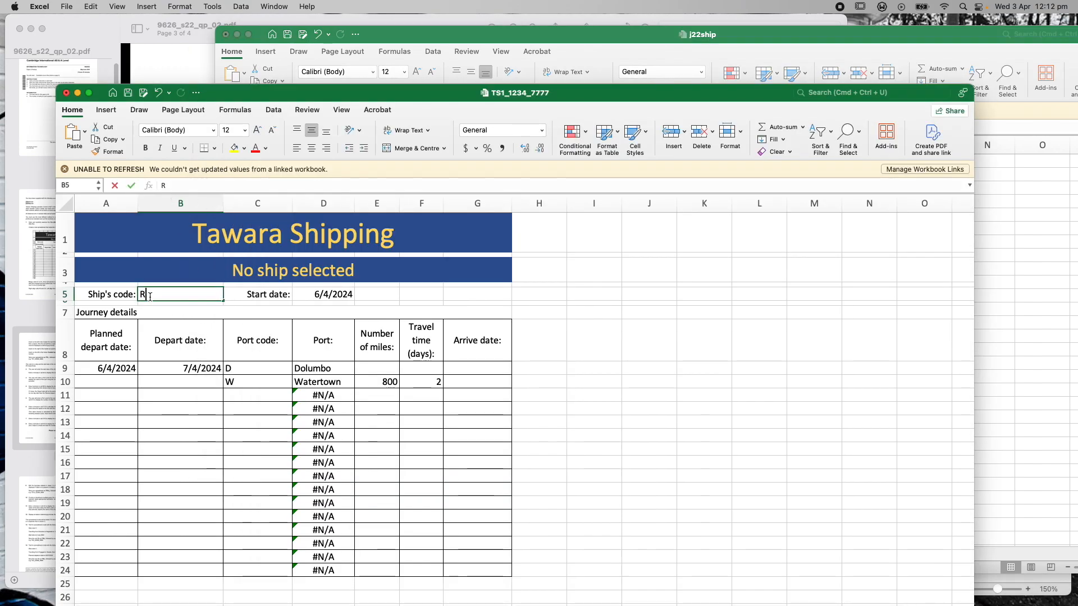
text(Z)
key(Return)
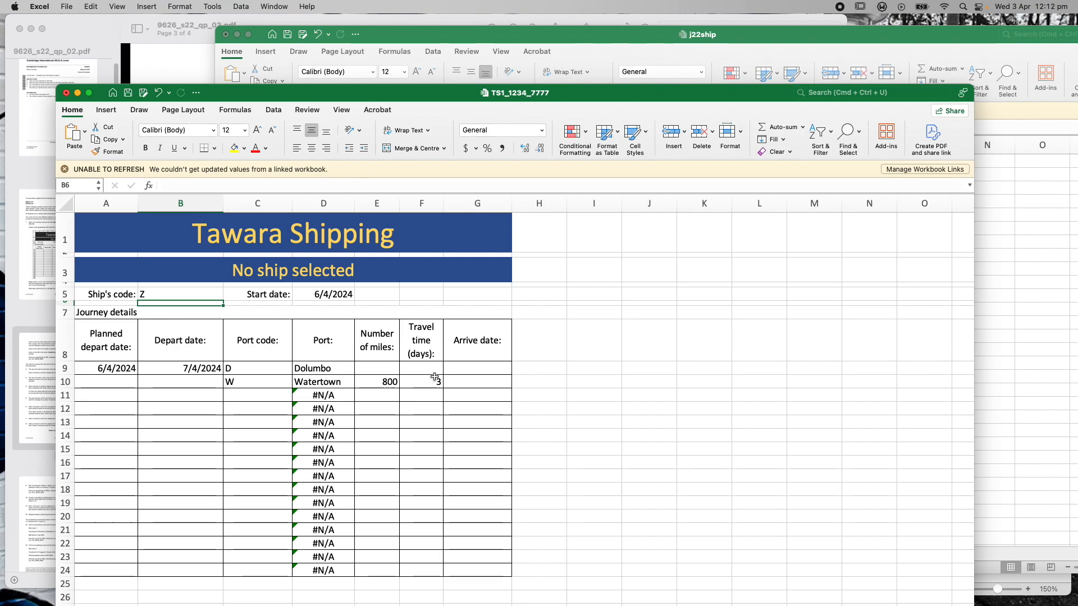
click(159, 296)
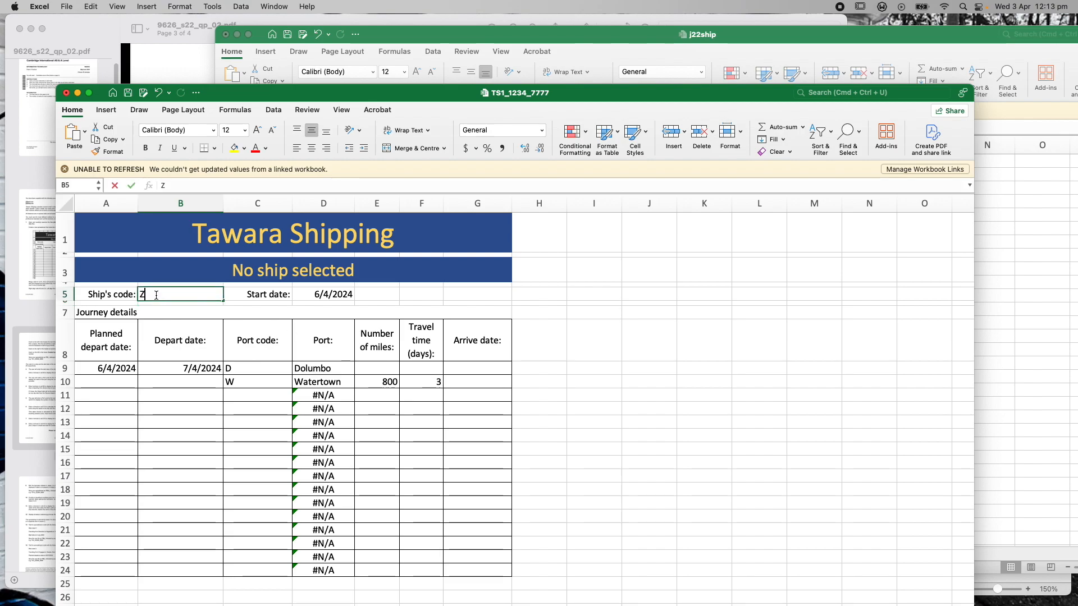
double_click(145, 293)
key(BackSpace)
text(R)
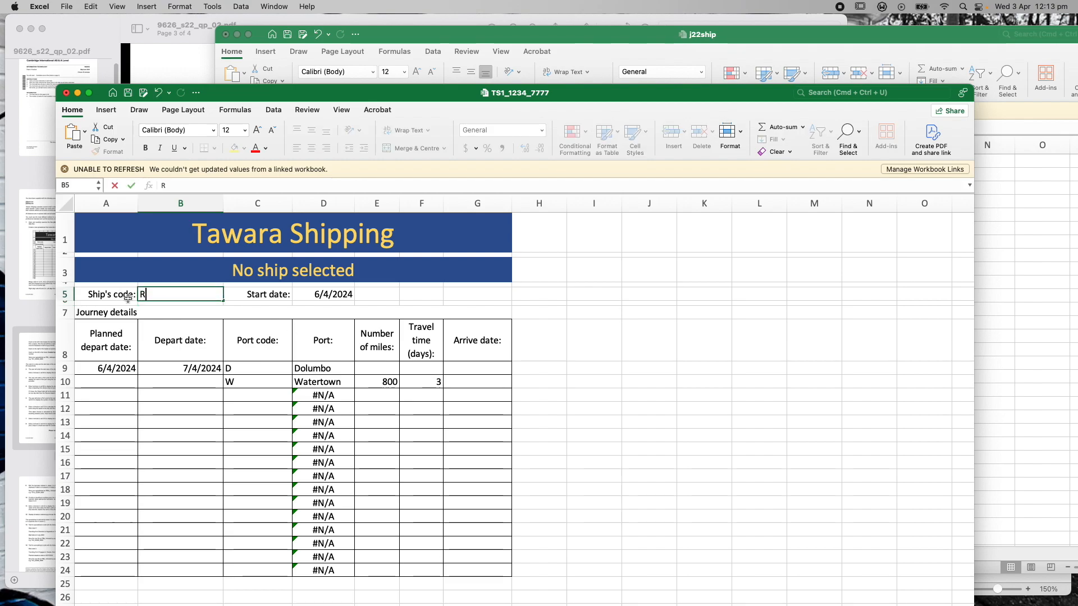
Strip ROUNDUP and its digits argument from F10's formula, leaving 1.85185 unrounded
click(539, 384)
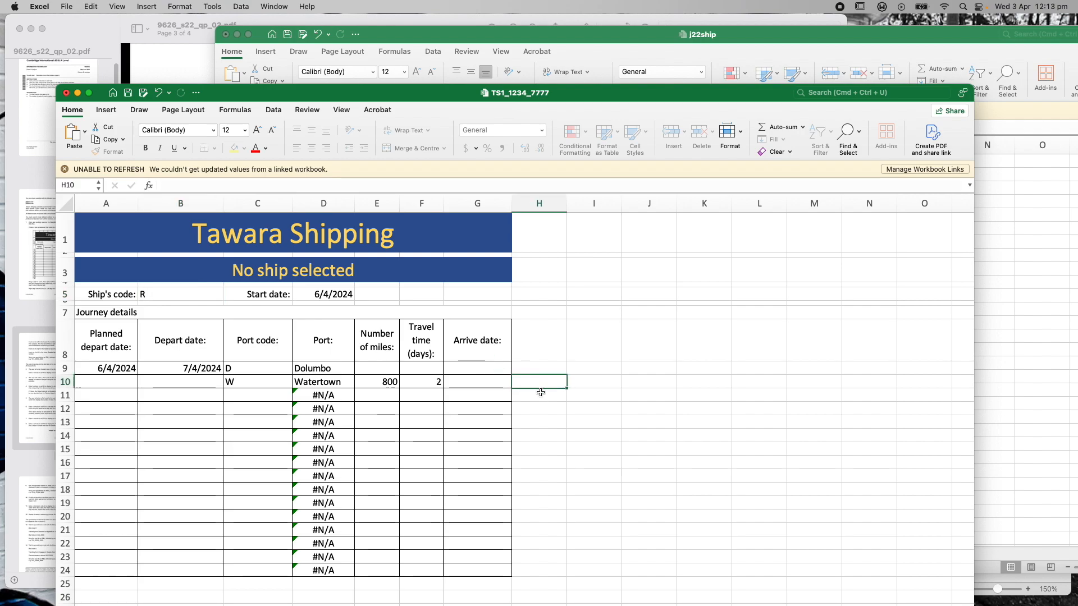
click(441, 384)
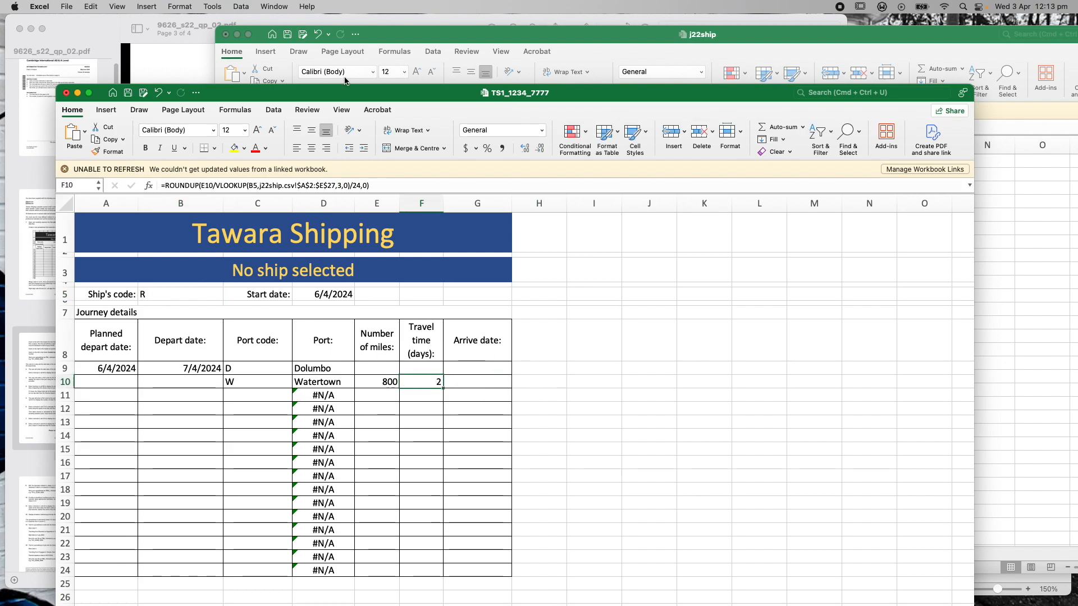
drag(341, 93, 384, 71)
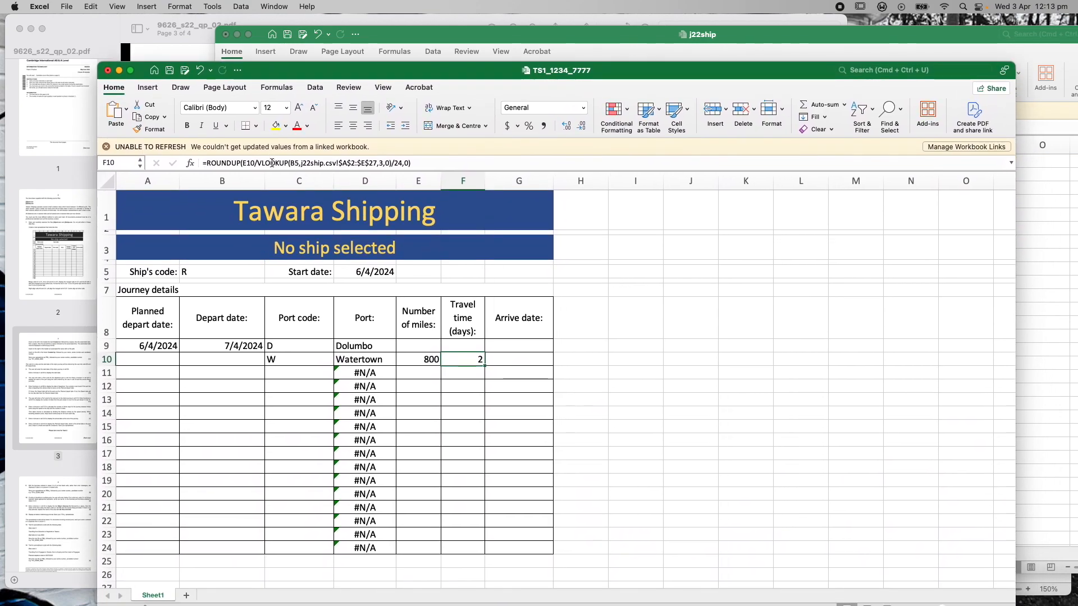
click(409, 162)
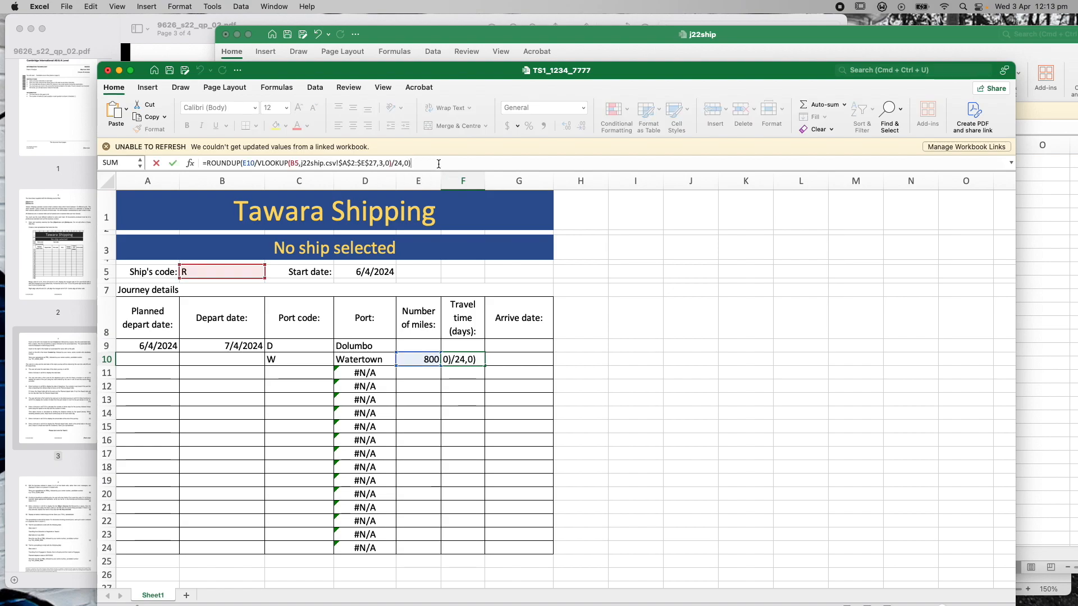
key(BackSpace)
key(BackSpace)
key(BackSpace)
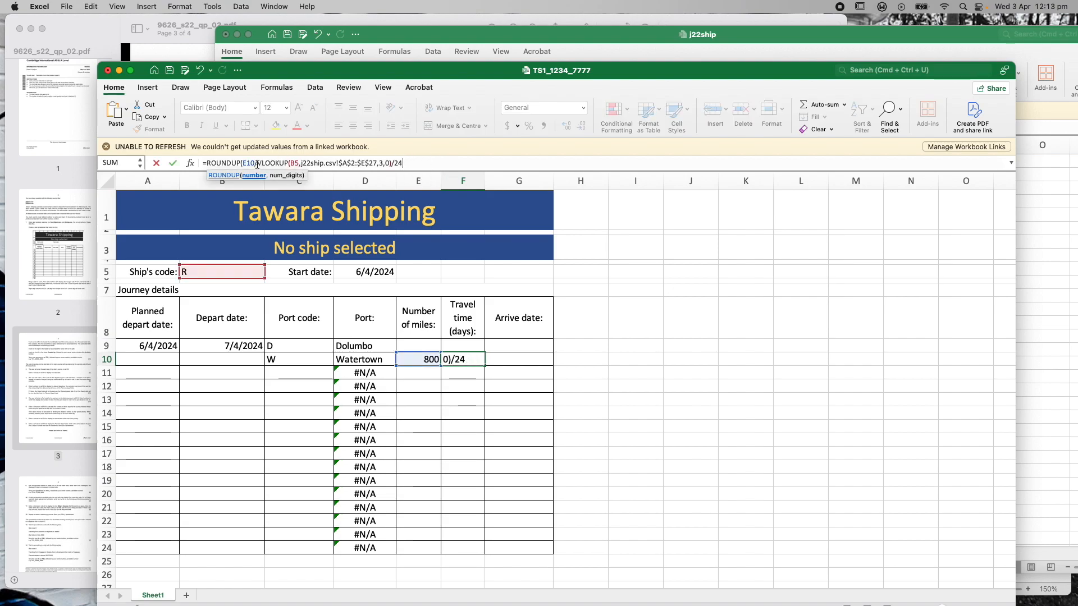
click(241, 163)
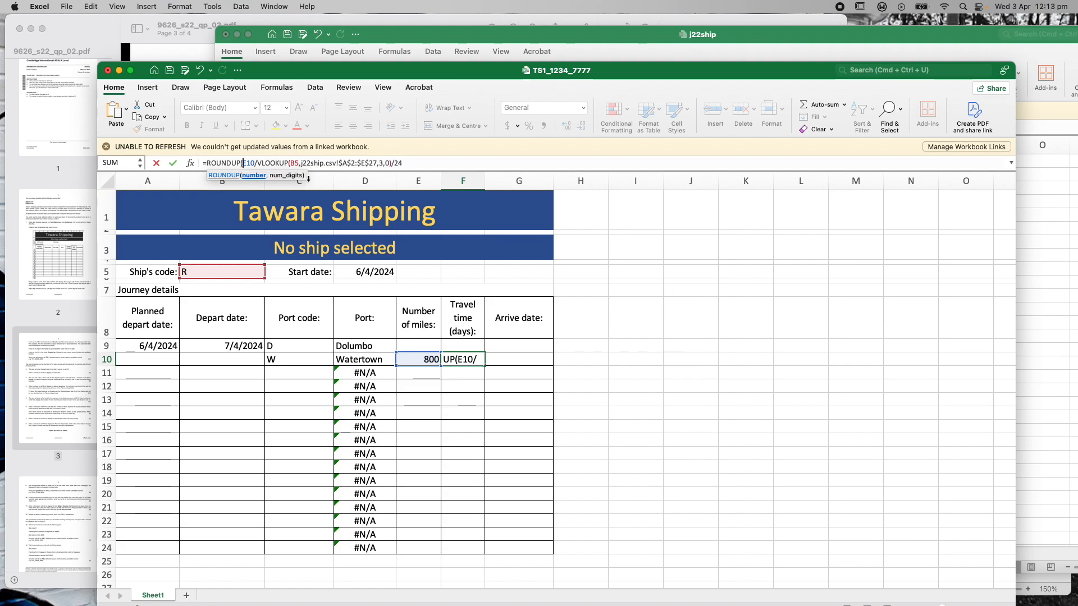
key(BackSpace)
key(BackSpace)
key(BackSpace)
key(BackSpace)
key(BackSpace)
key(BackSpace)
key(BackSpace)
key(BackSpace)
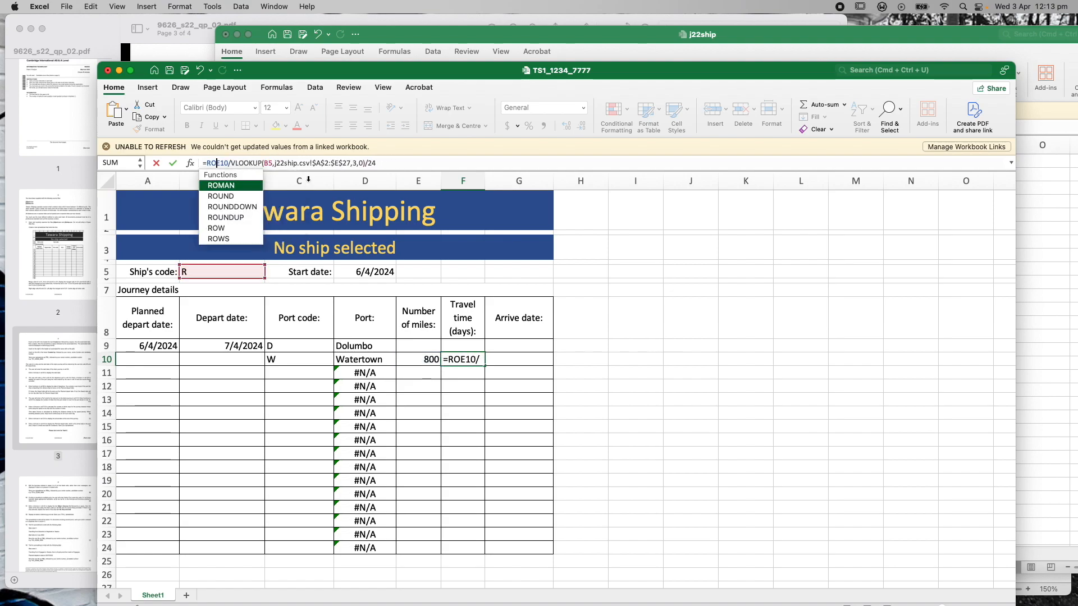
click(401, 163)
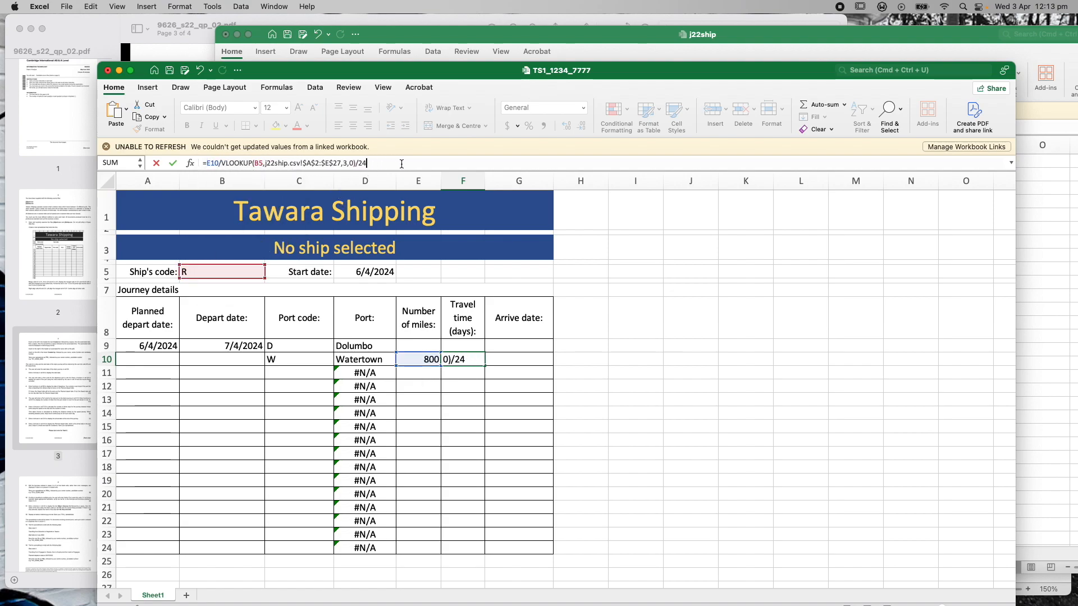
key(Return)
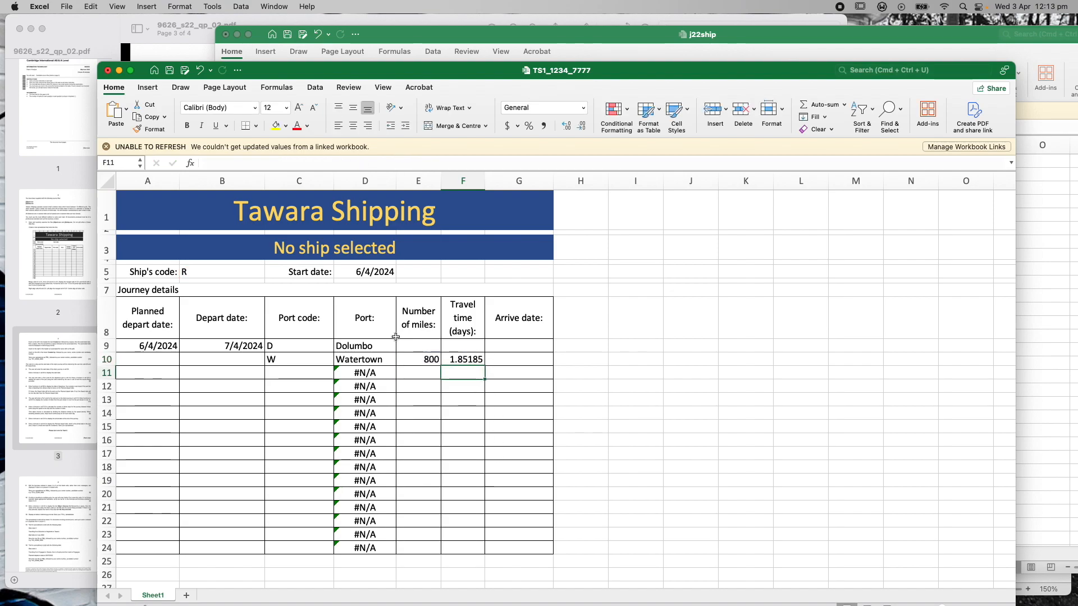
Set B5 back to ship G, making the unrounded travel time 1.14943
click(193, 272)
double_click(205, 163)
text(G)
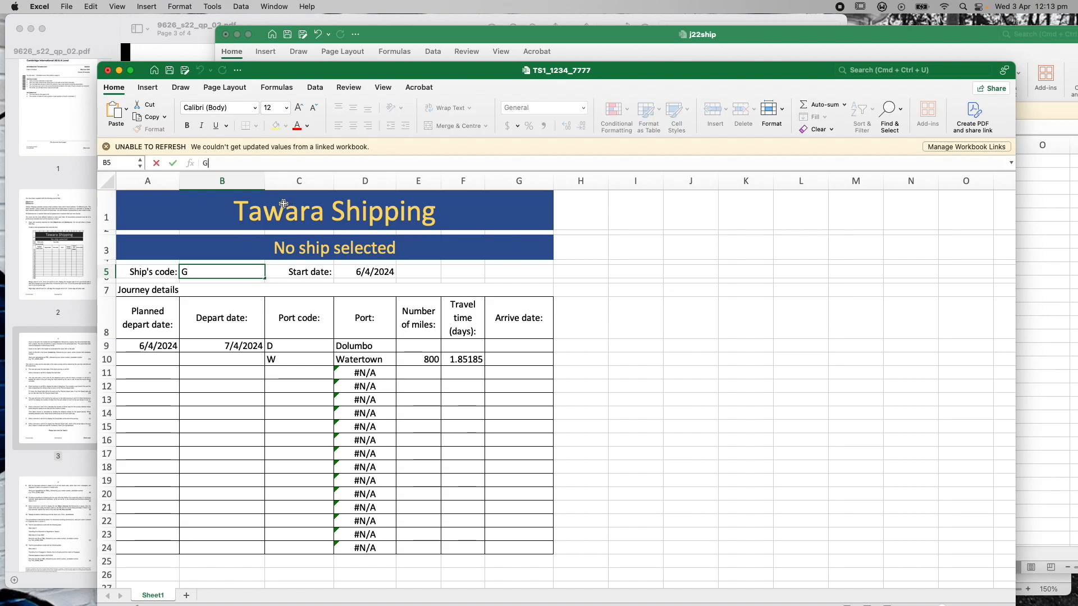
key(Return)
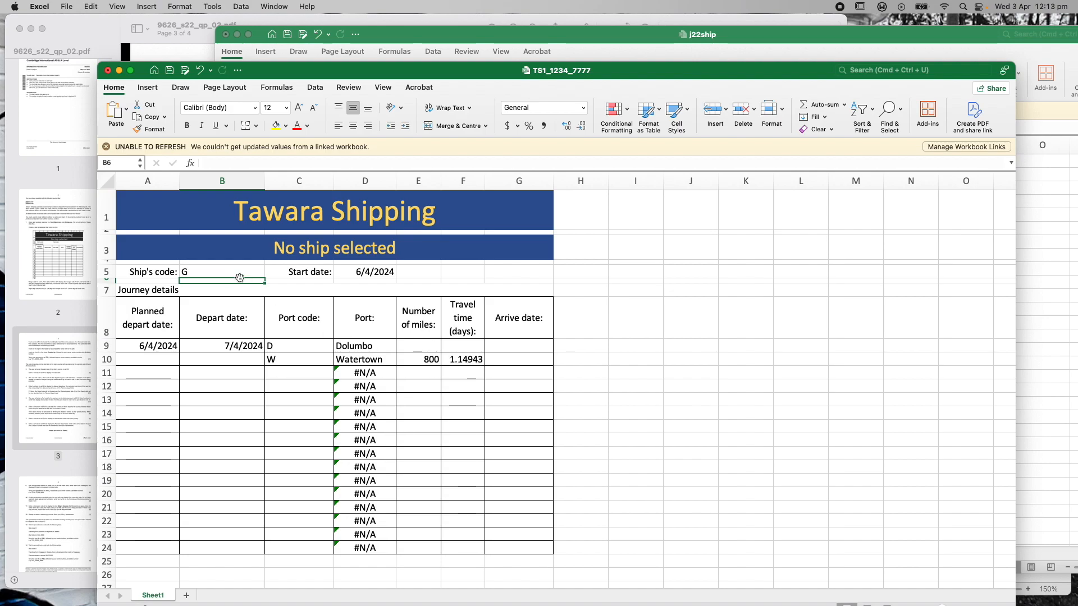
Rewrap F10's formula in ROUNDUP( … ,0) so it shows 2 whole days
click(465, 362)
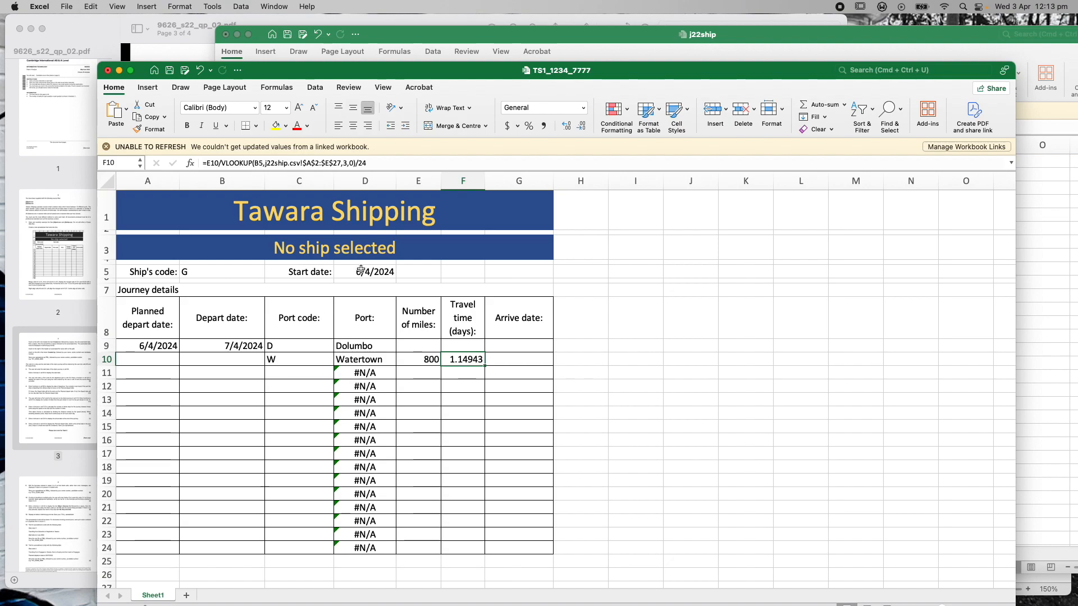
click(205, 163)
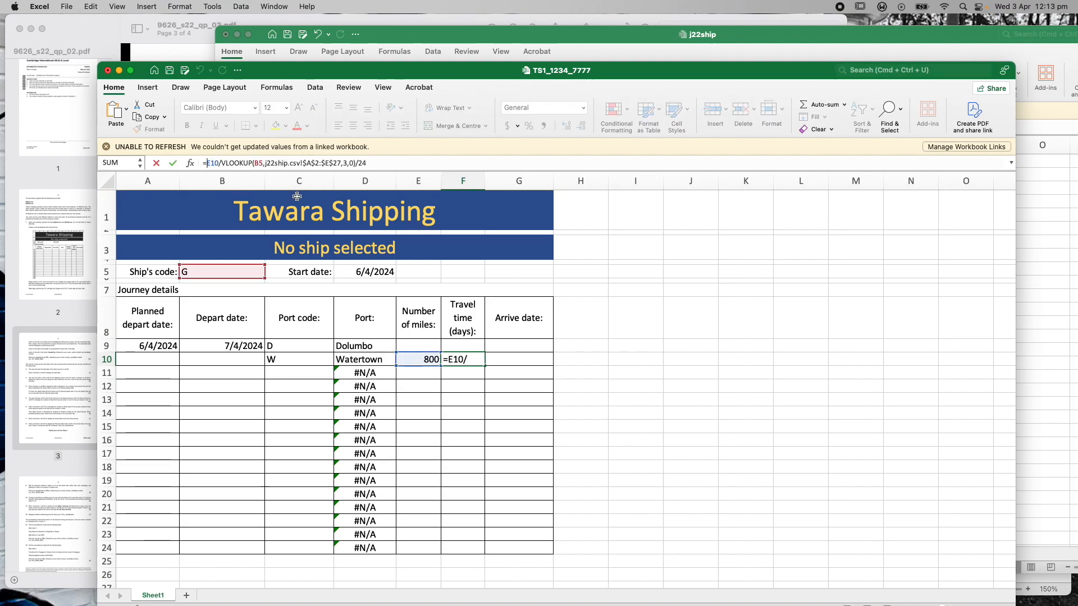
text(ROUND)
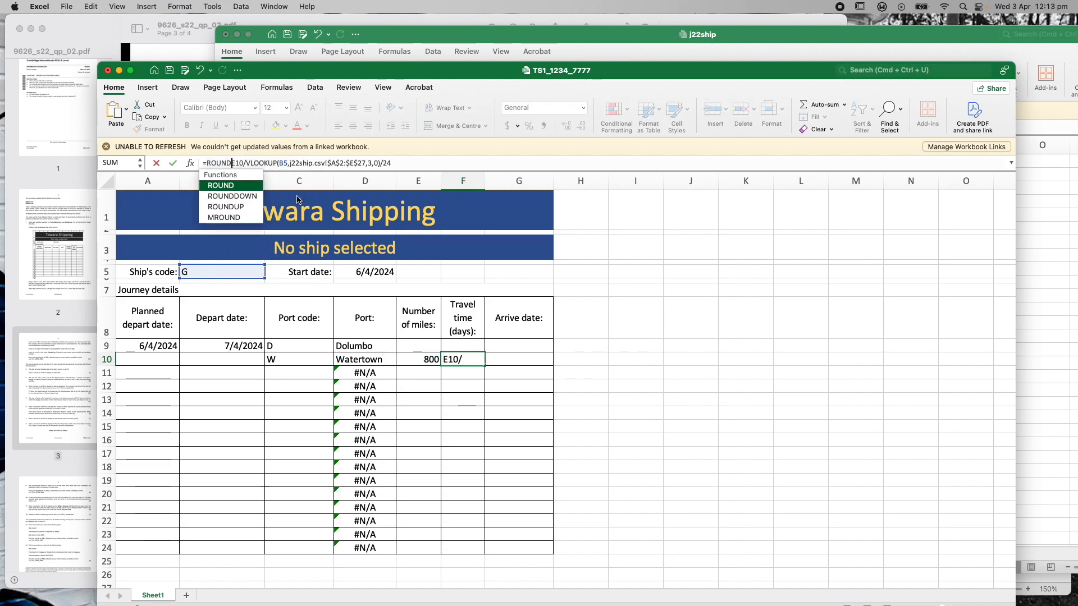
text(UP()
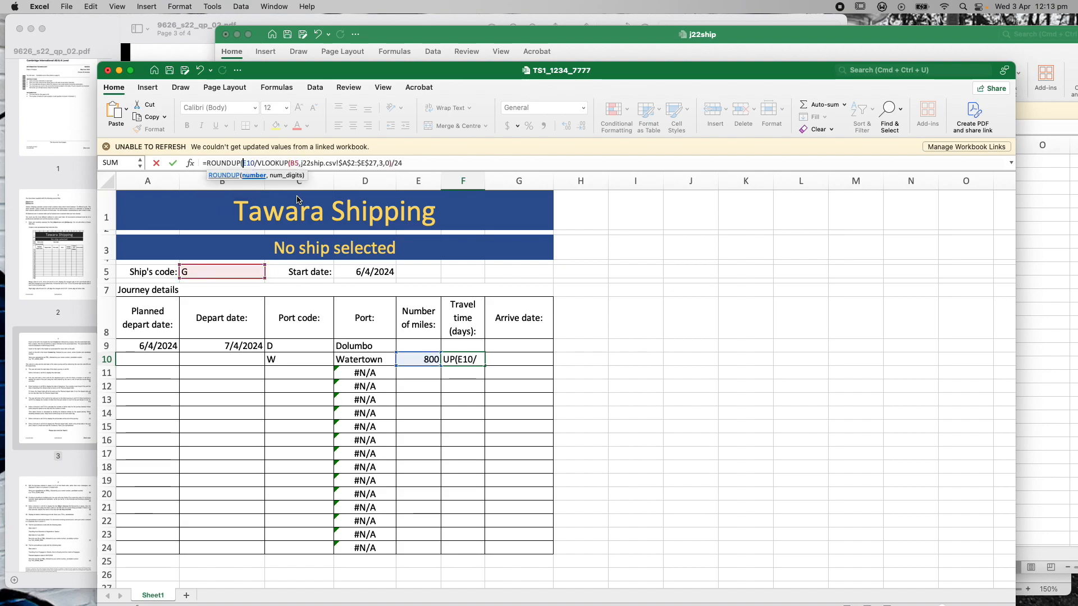
click(415, 162)
text(,0))
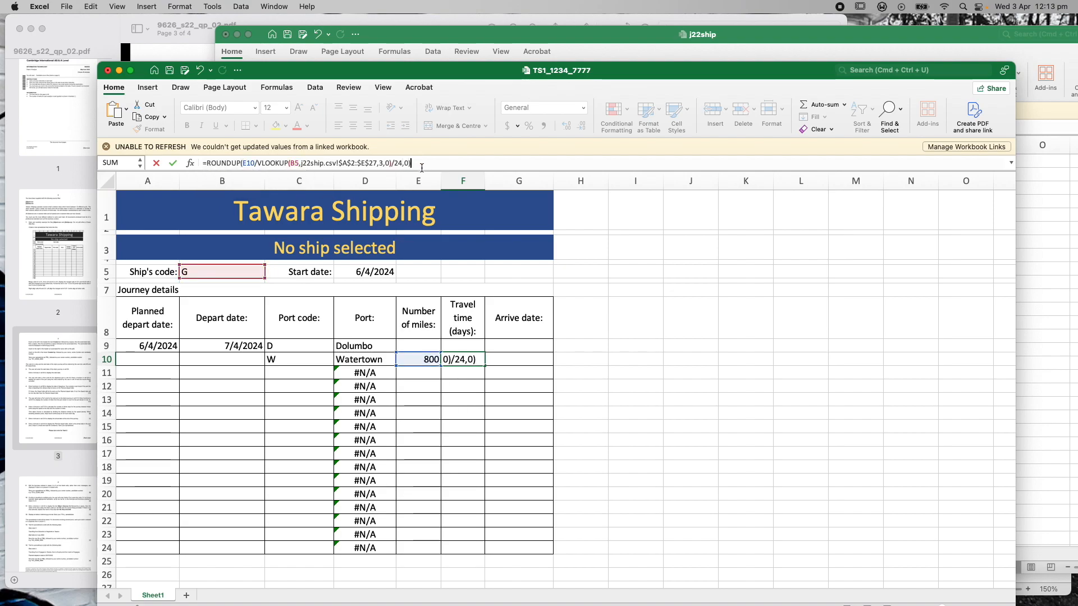
key(Return)
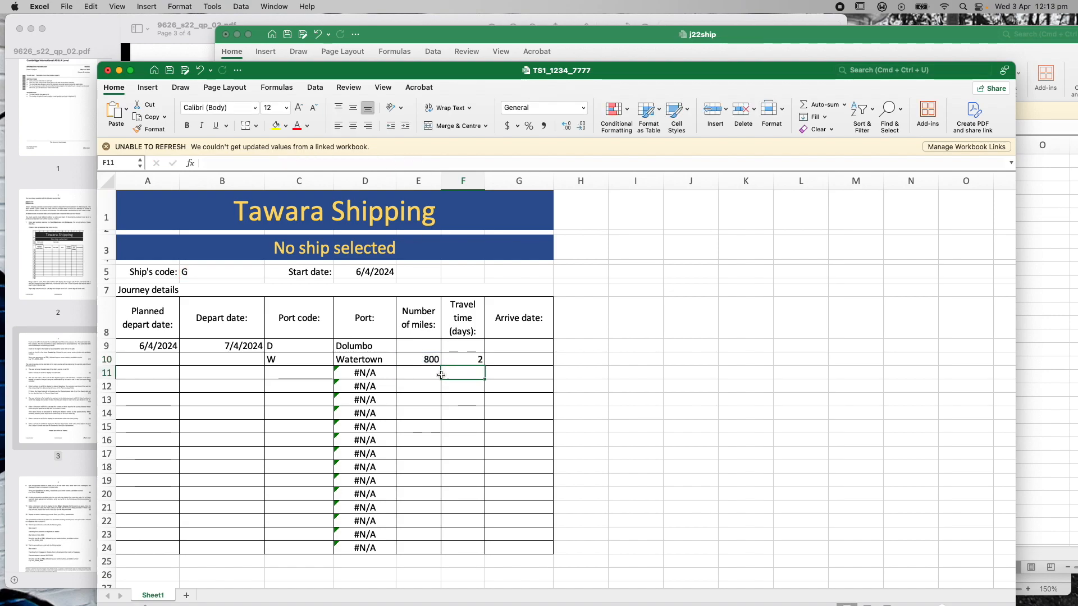
click(463, 362)
click(81, 45)
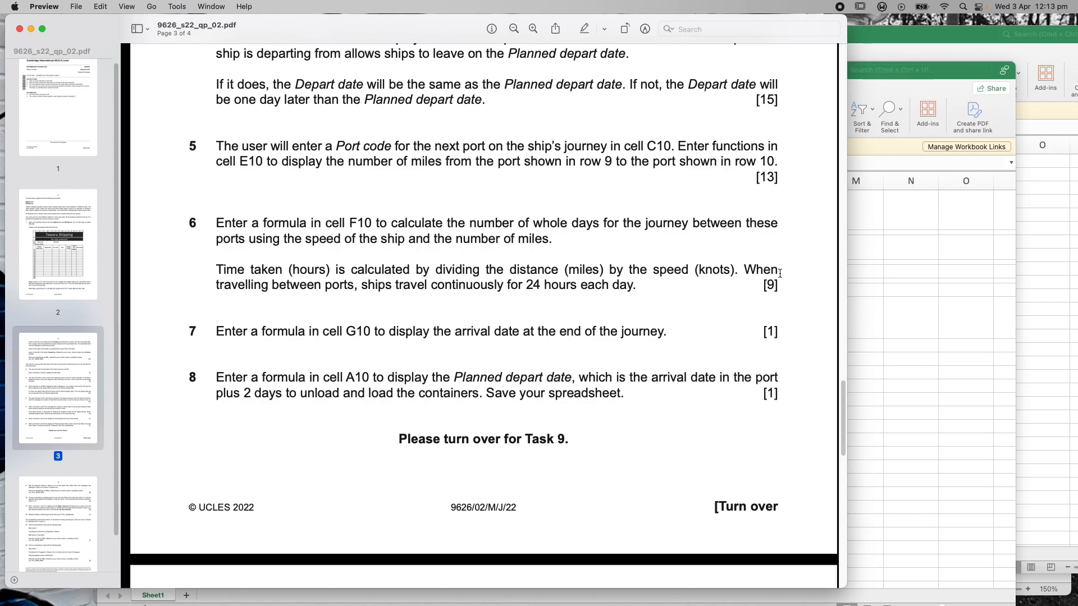
click(949, 73)
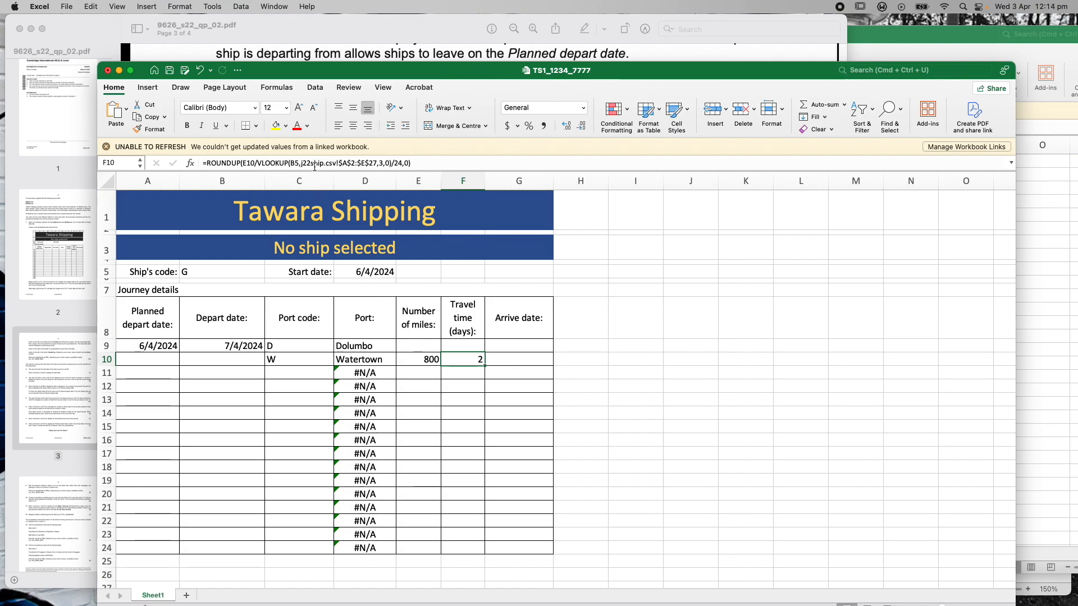
click(965, 34)
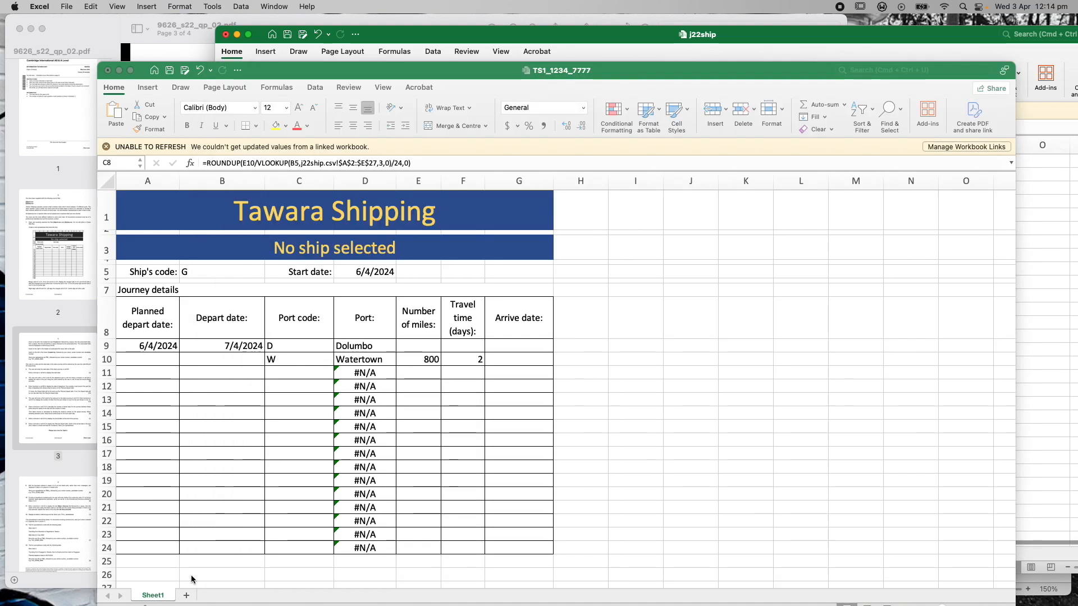
click(191, 572)
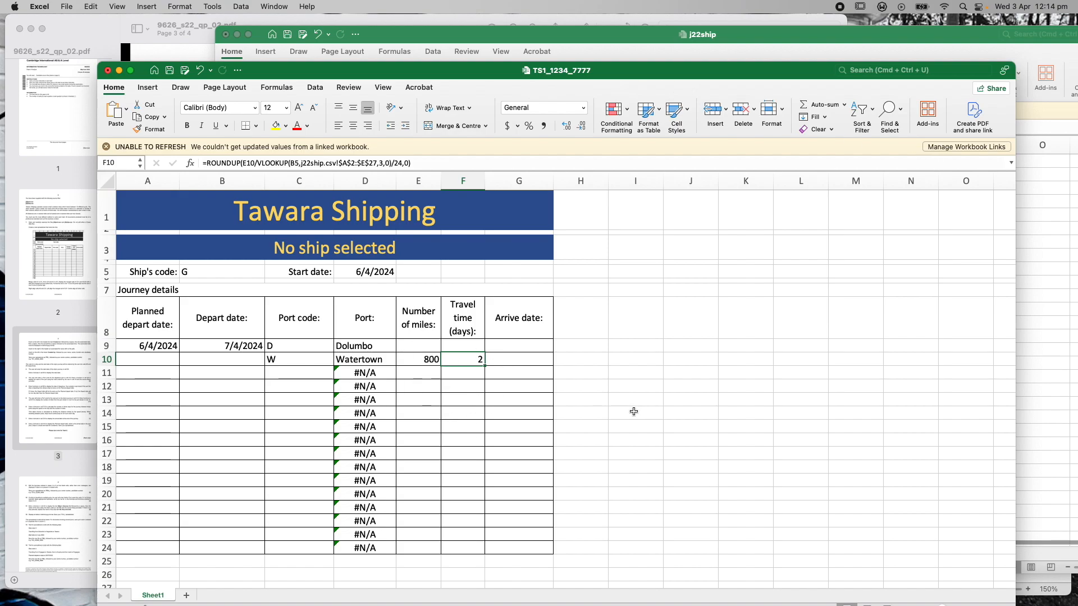
click(102, 55)
scroll(495, 353, down, 3)
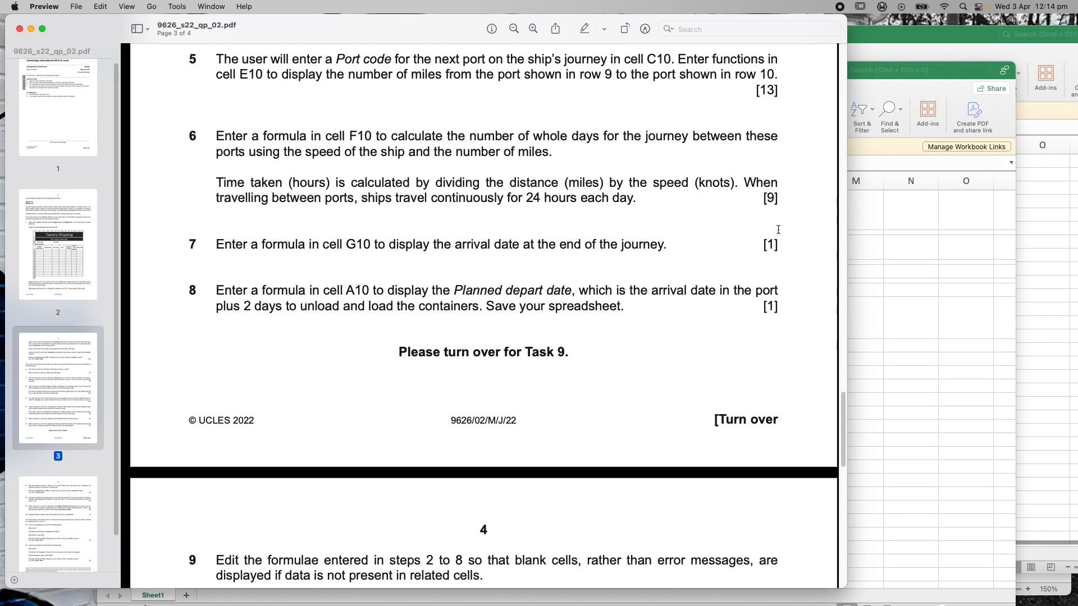
click(862, 73)
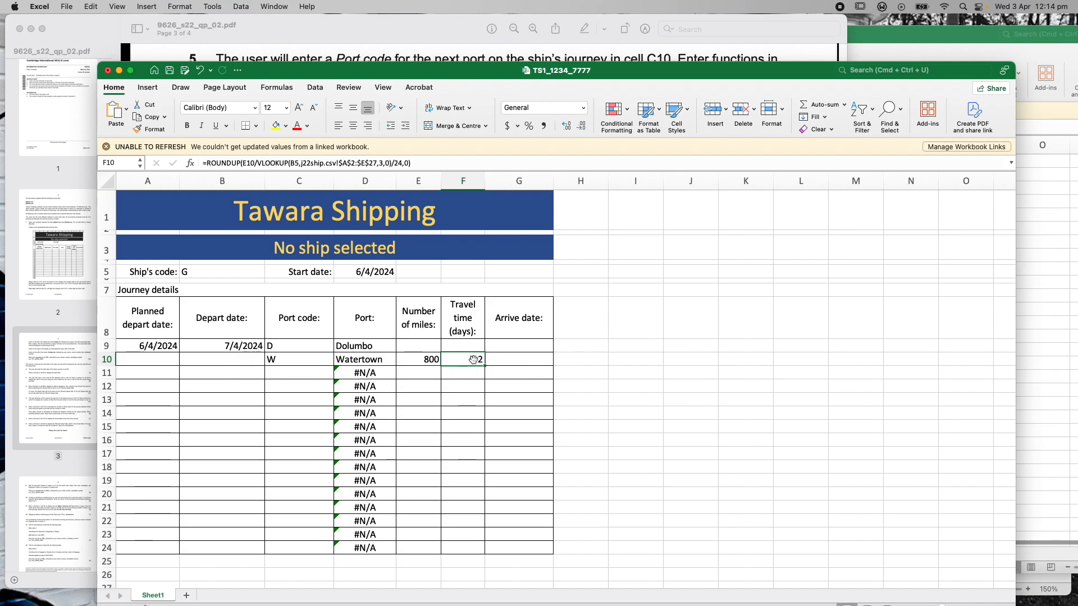
Enter the arrive date formula =B9+F10 in G10
click(515, 360)
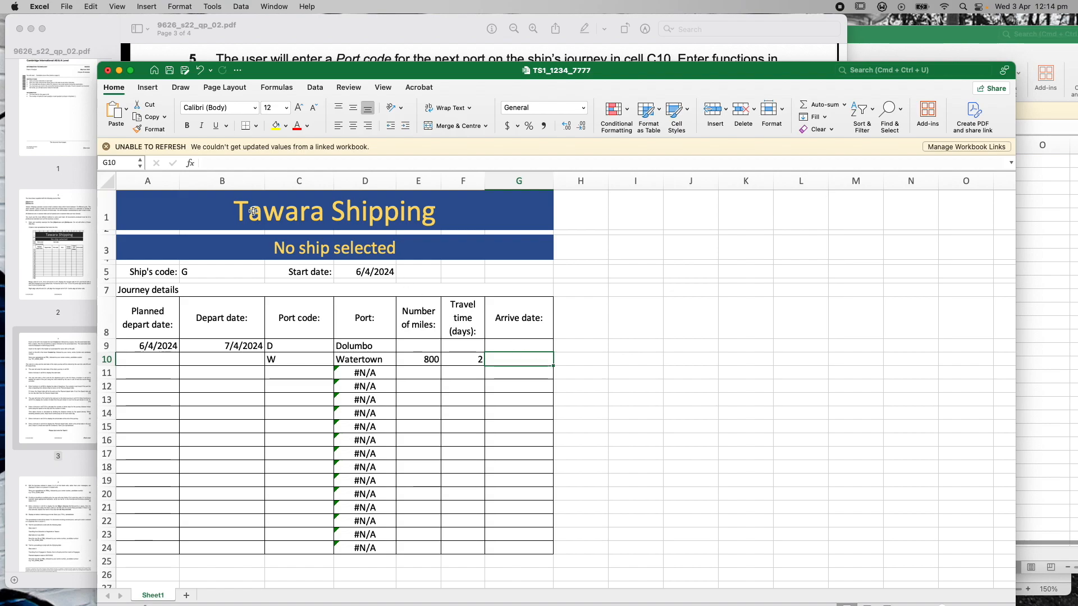
click(278, 163)
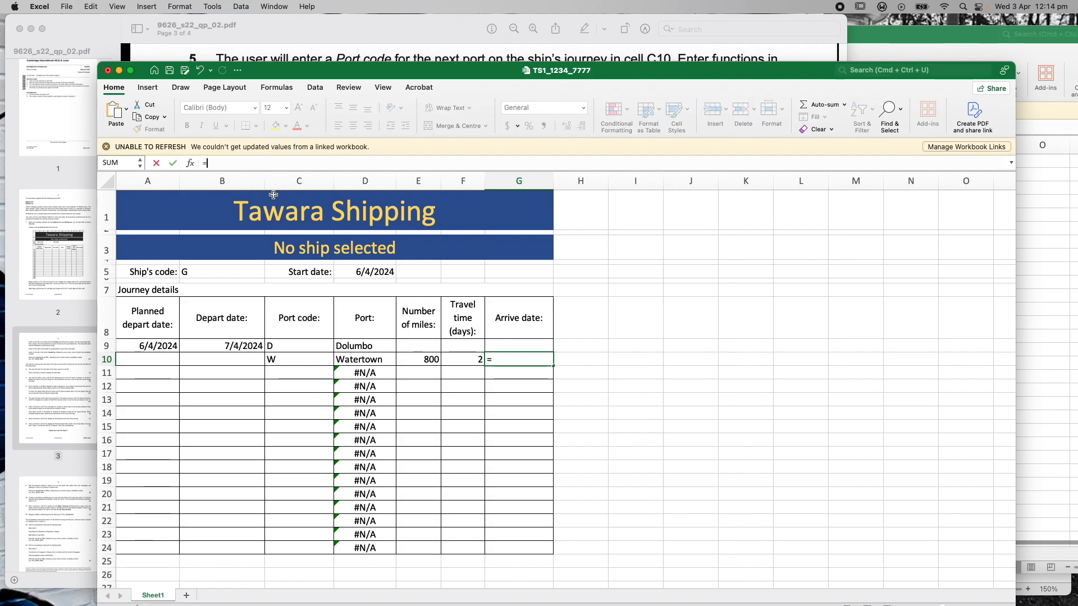
click(242, 346)
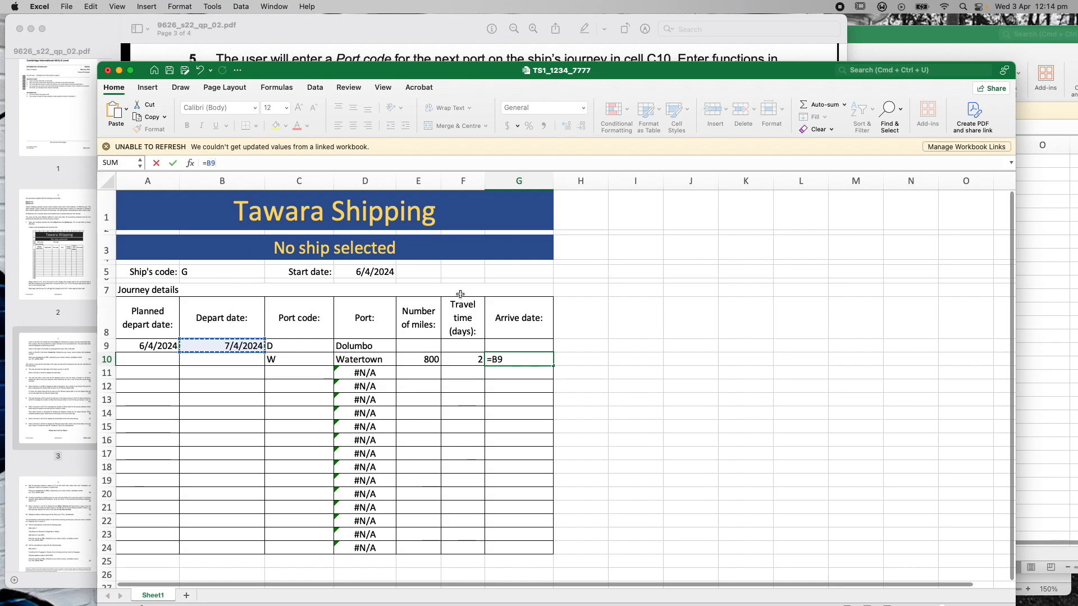
text(+)
click(461, 360)
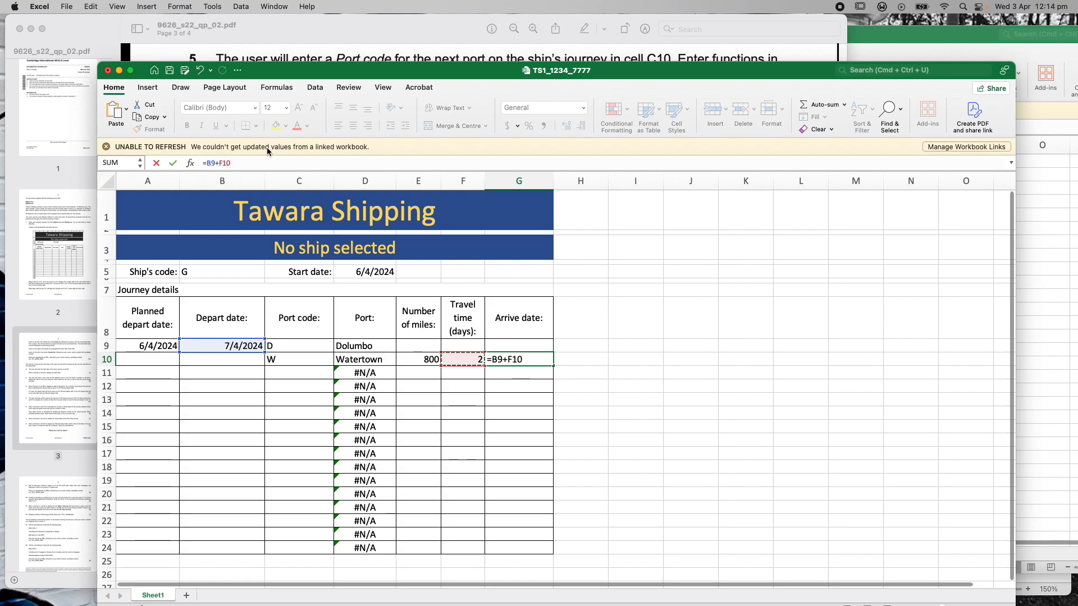
key(Return)
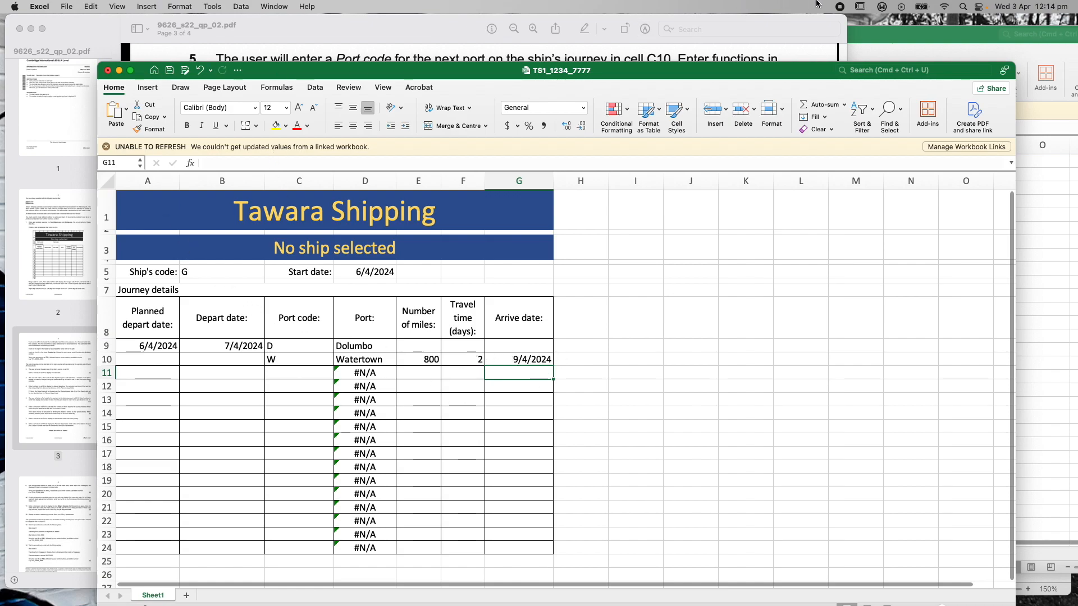
After checking the j22ship speeds, test ship code Z in B5 (3 days, arriving 10/4/2024)
click(913, 36)
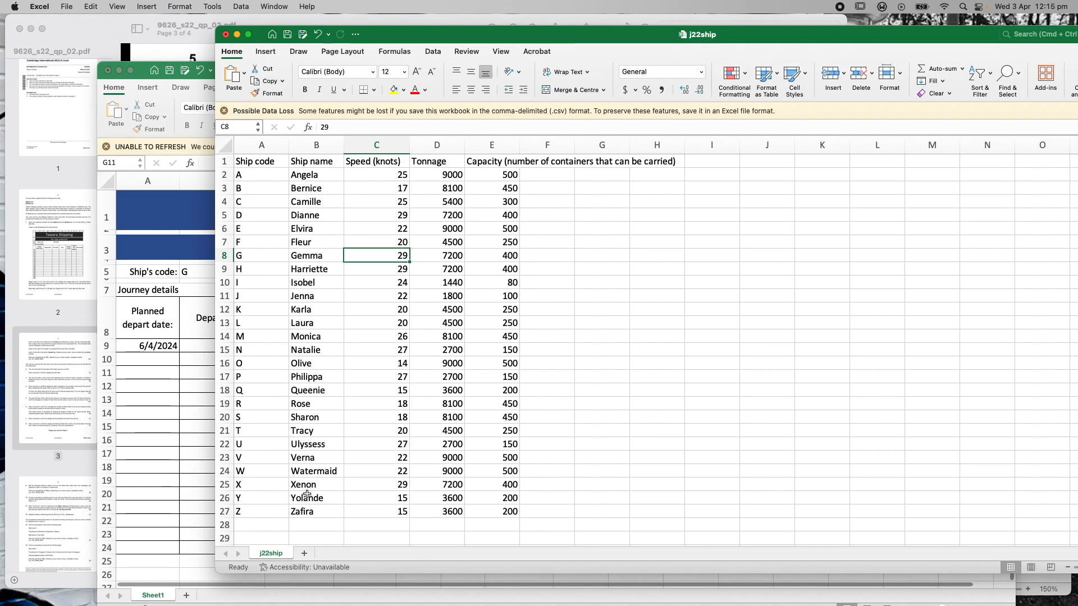
click(138, 66)
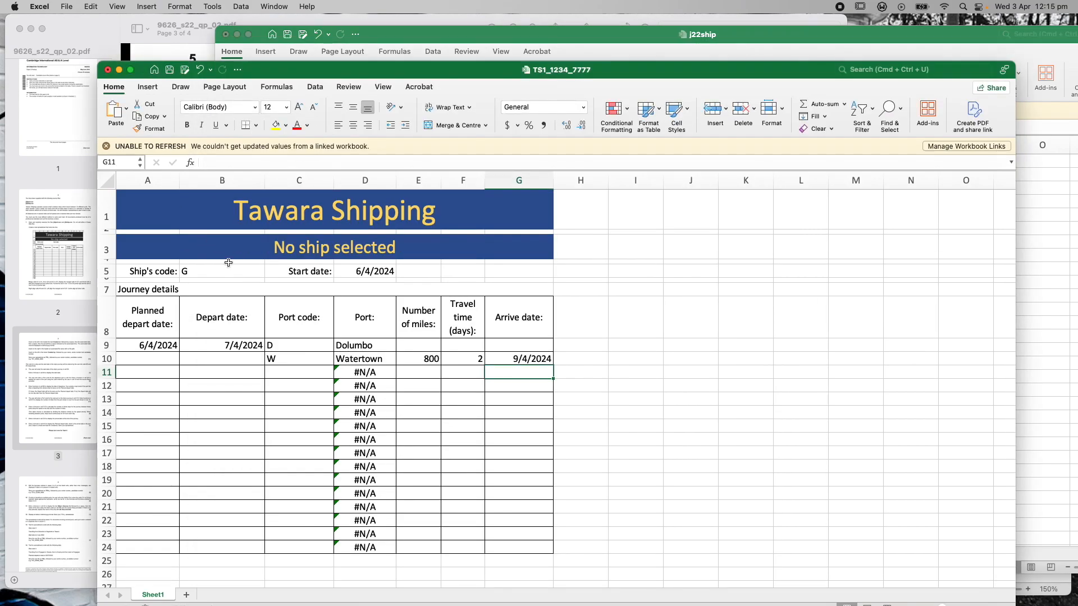
click(191, 270)
double_click(189, 270)
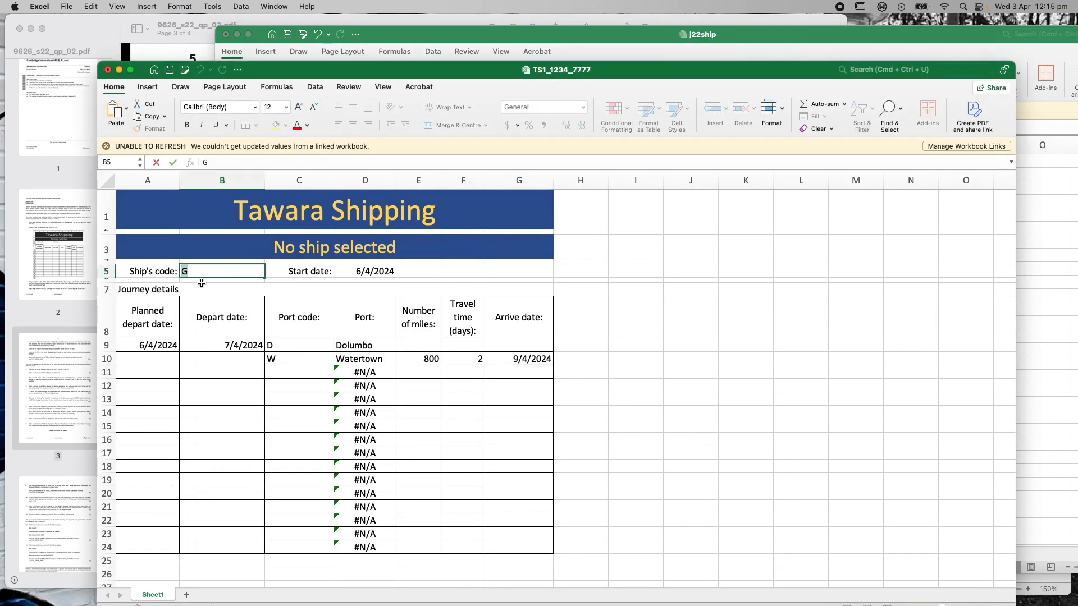
text(Z)
click(638, 272)
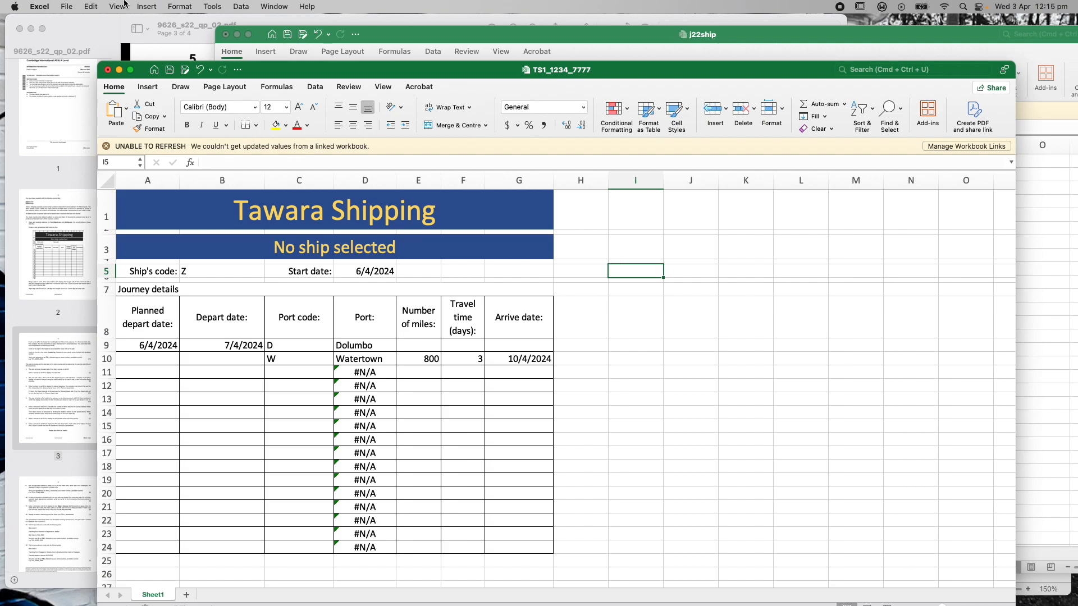
click(97, 29)
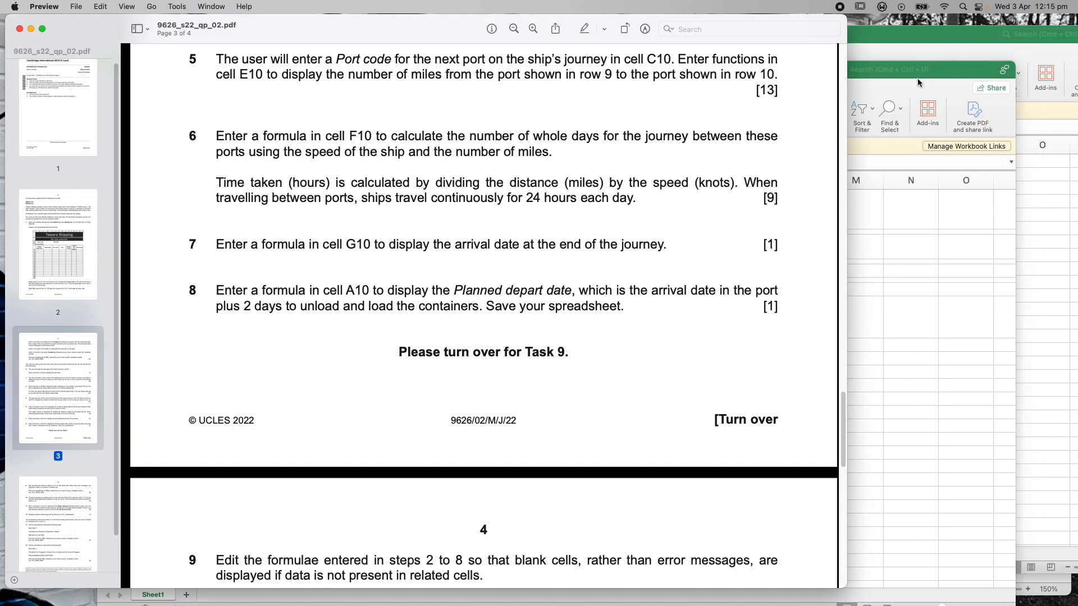
Check the arrive date formula in G10 of the Tawara Shipping sheet
click(949, 77)
click(504, 359)
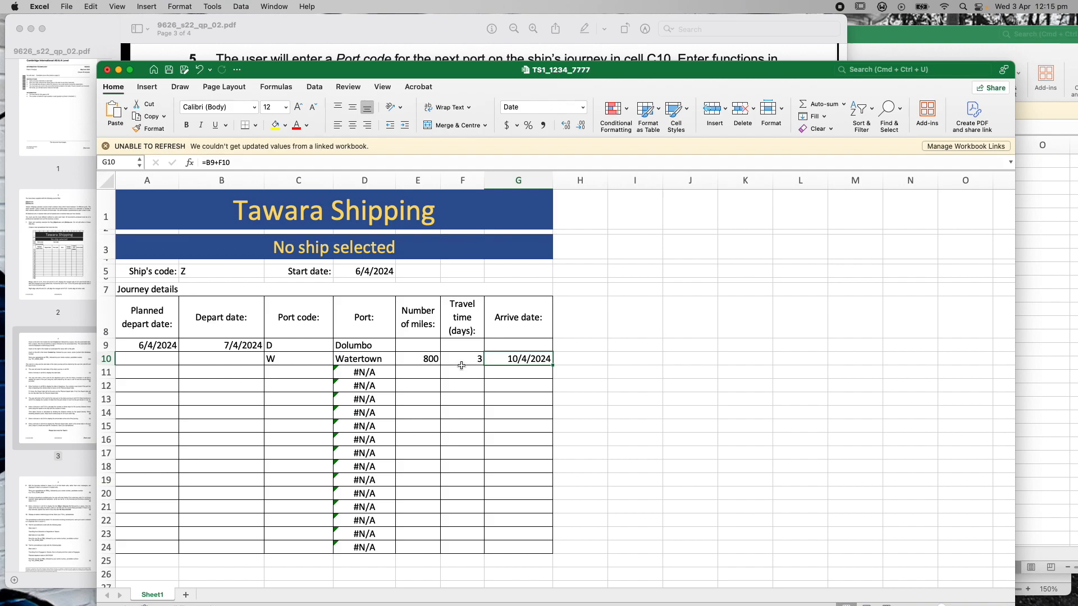
click(620, 360)
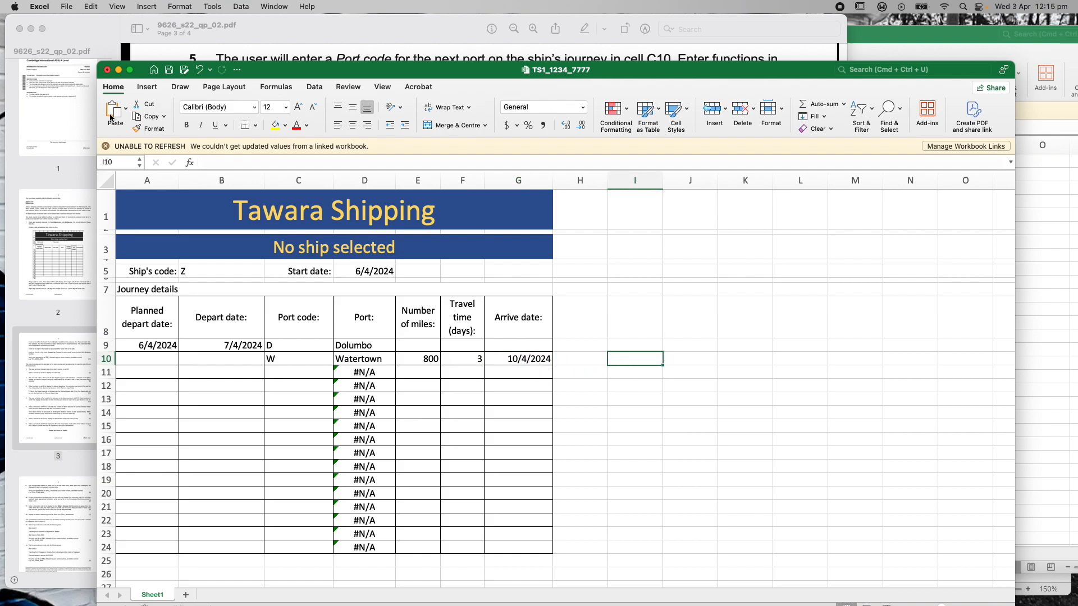
Scroll the exam PDF in Preview down to page 4, showing tasks 9–11
click(99, 36)
scroll(413, 372, down, 7)
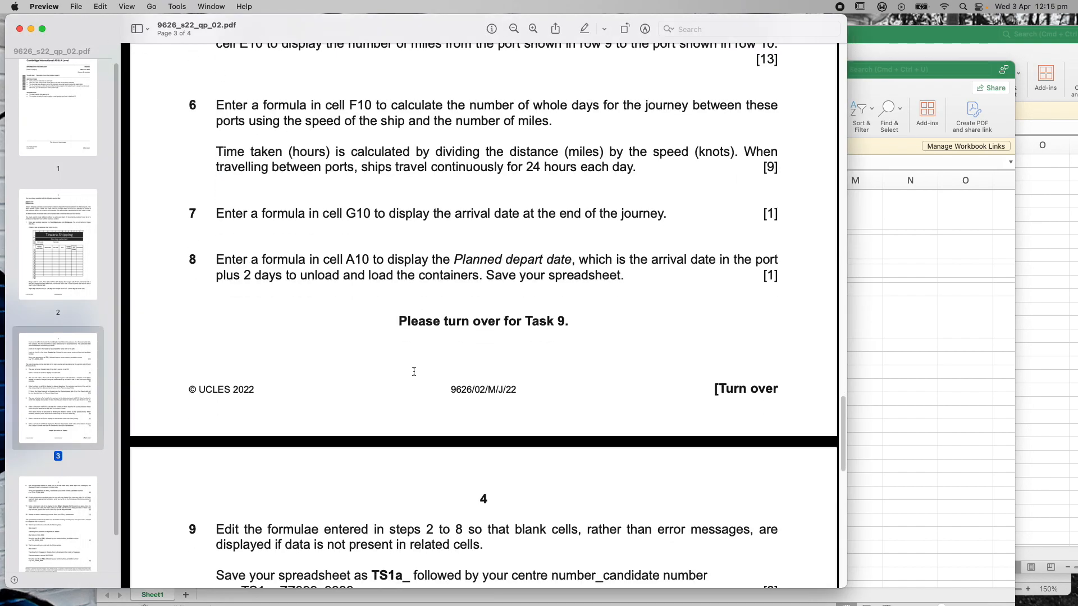
scroll(414, 372, down, 1)
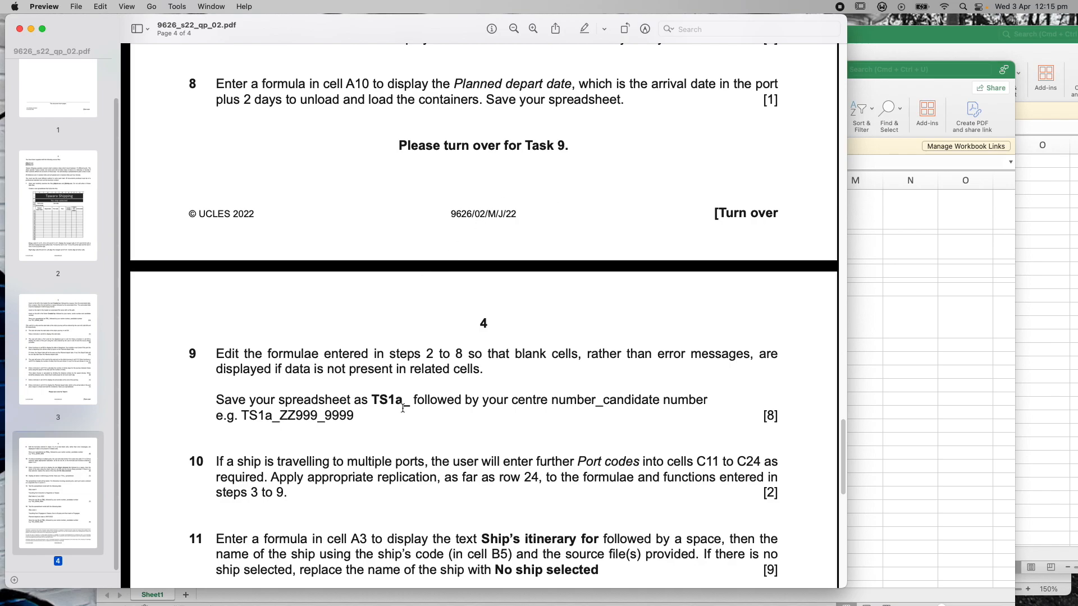
drag(840, 449, 843, 387)
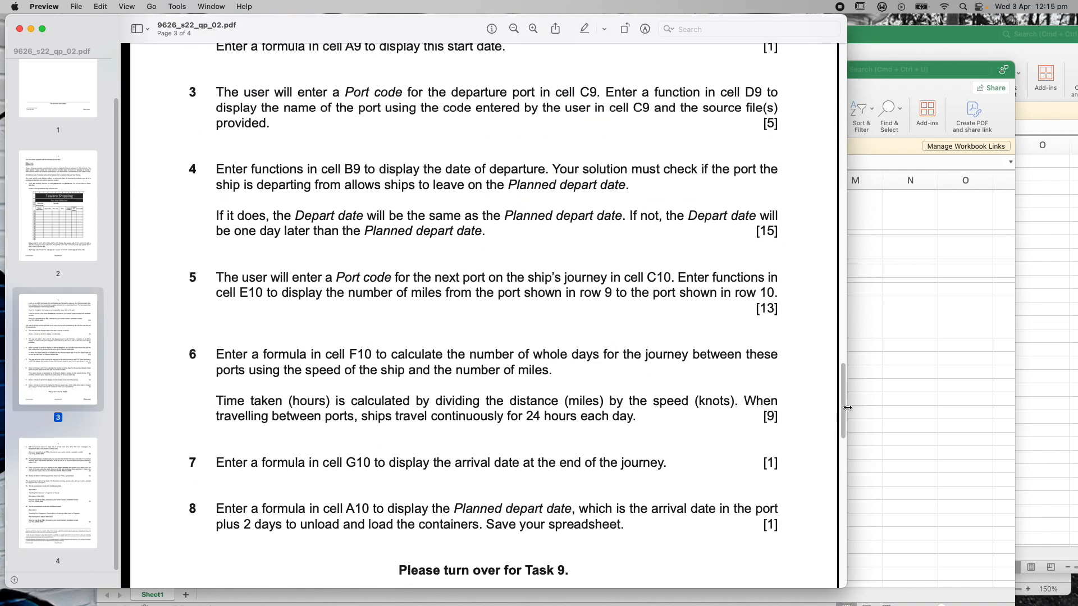
drag(846, 408, 860, 466)
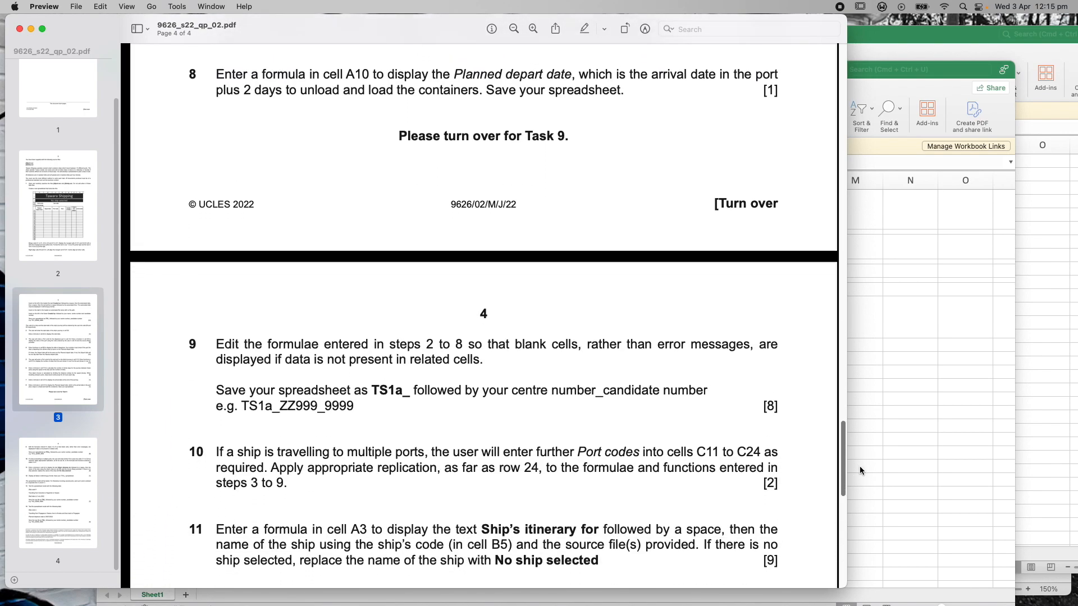
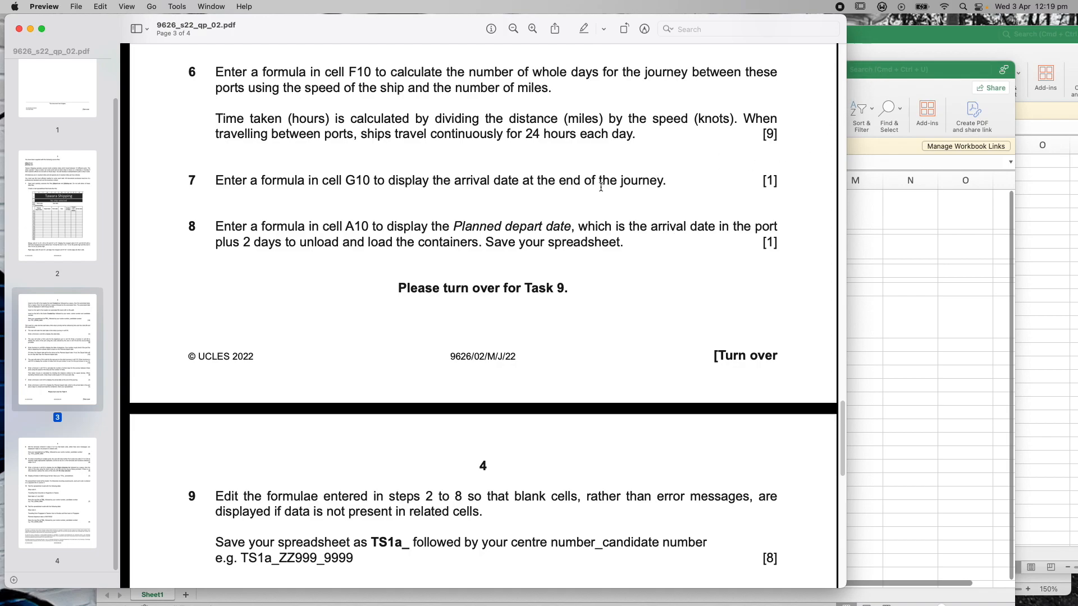
Switch from the question paper back to the TS1_1234_7777 Tawara Shipping workbook
click(891, 74)
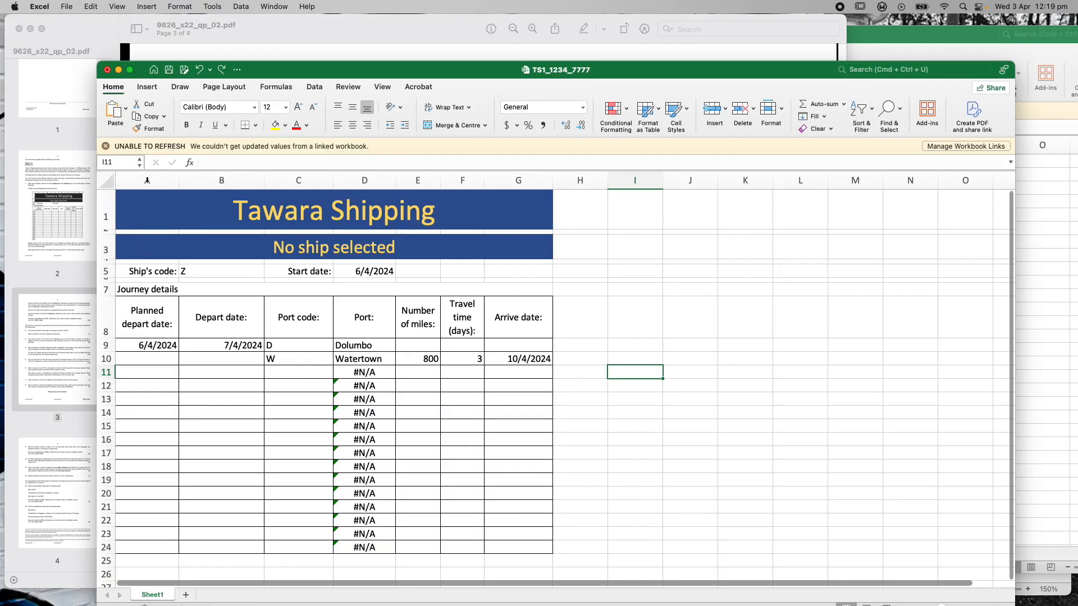
Enter =G10+2 in A10 so the planned depart date is the arrive date plus two days
click(142, 359)
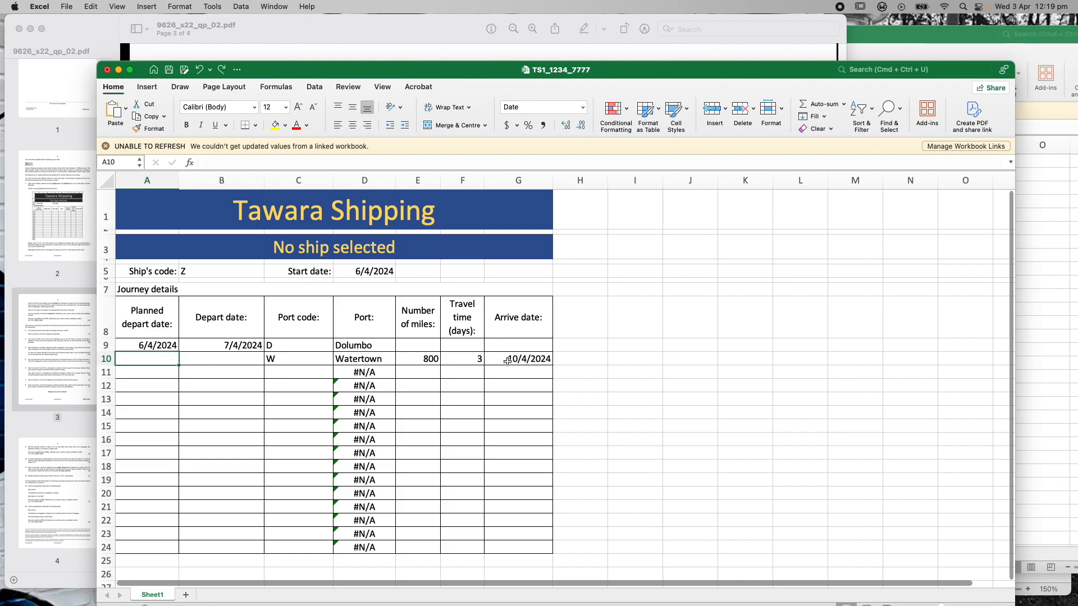
click(212, 163)
text(=)
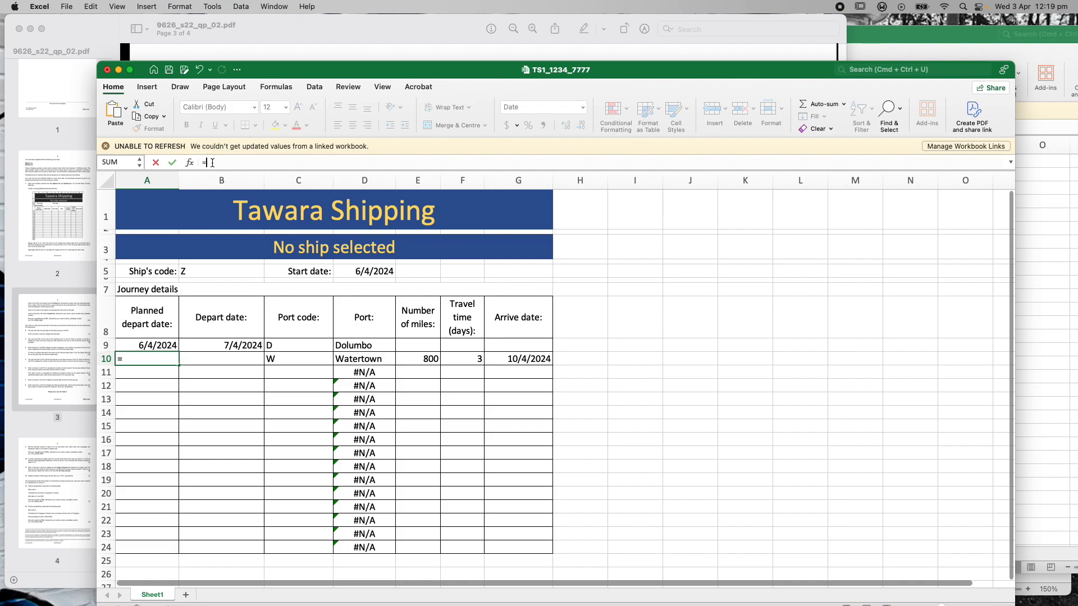
click(505, 361)
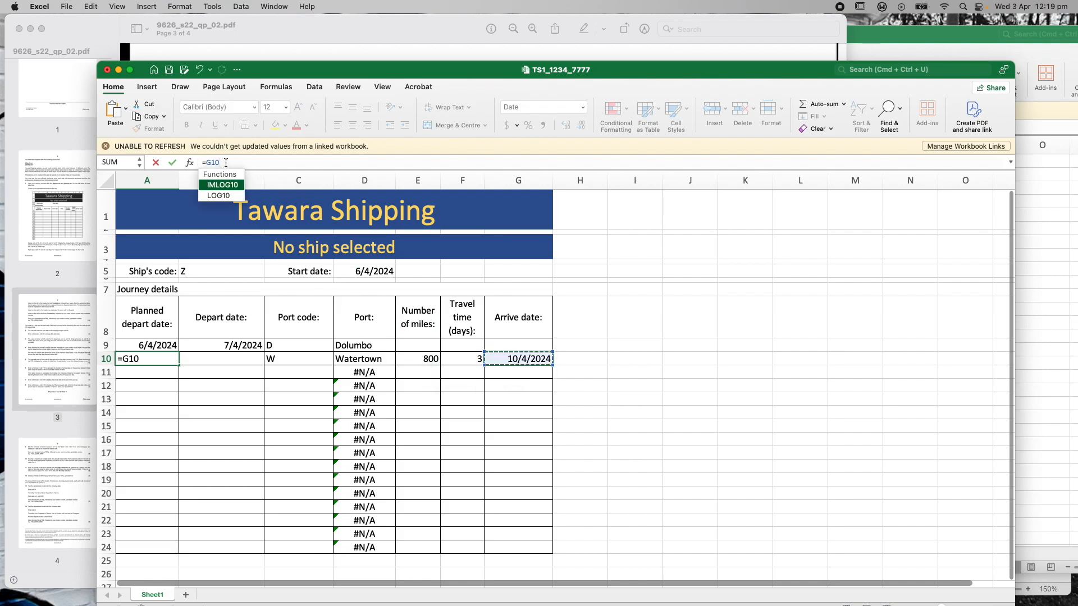
text(+2)
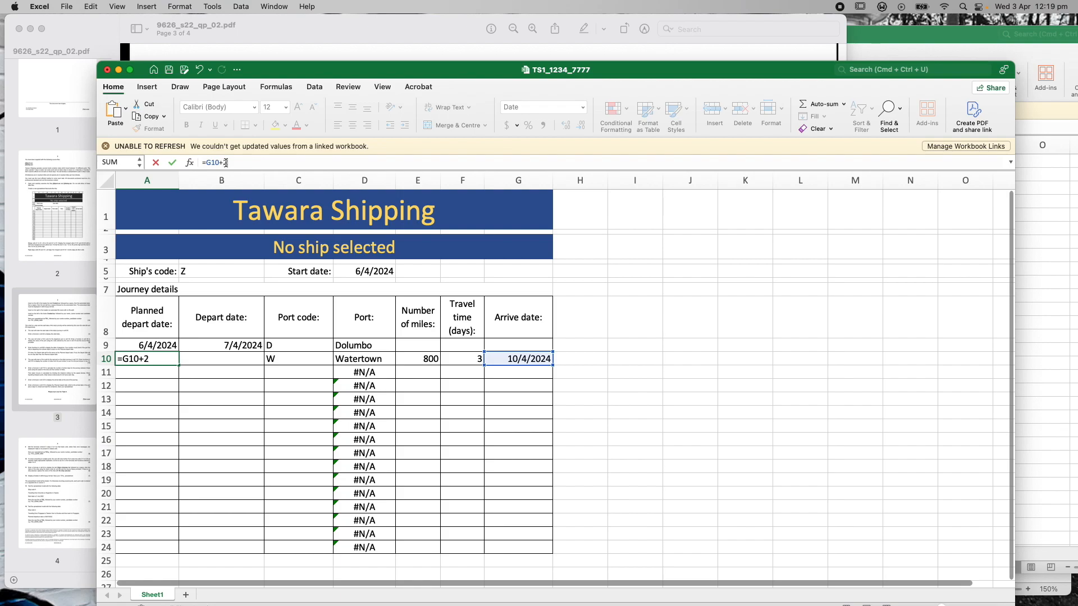
key(Return)
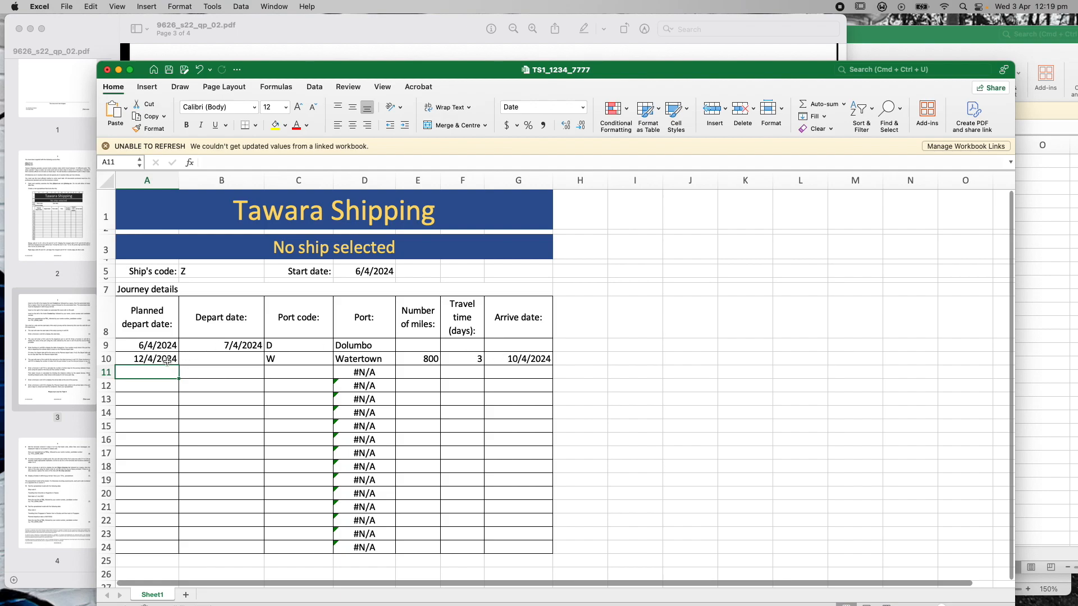
click(358, 19)
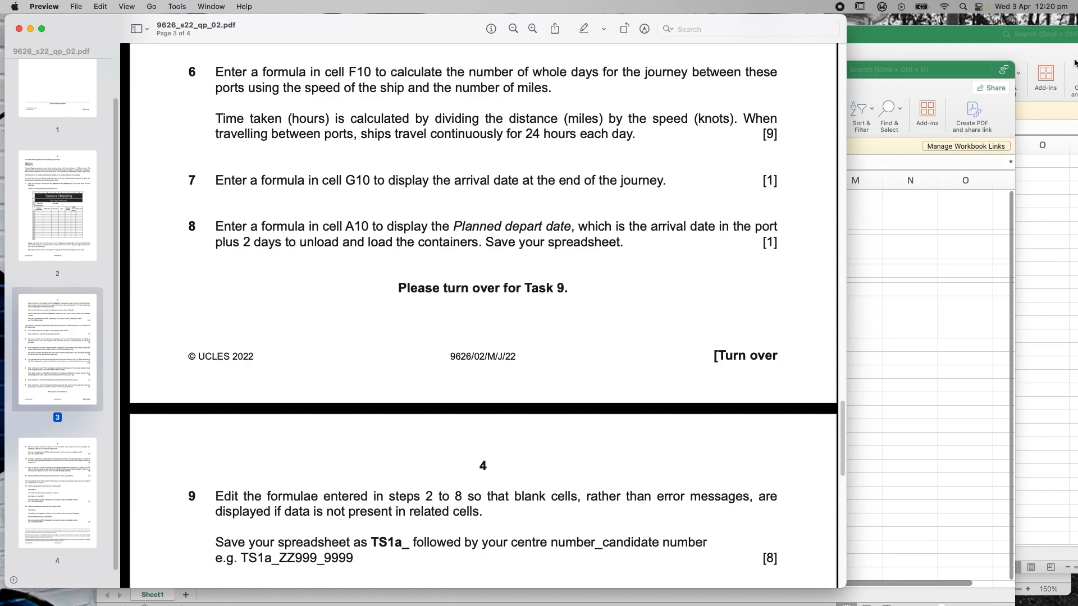
Scroll the question paper to page 4 to read tasks 9–13, then return to Excel
scroll(653, 237, down, 1)
scroll(653, 237, down, 10)
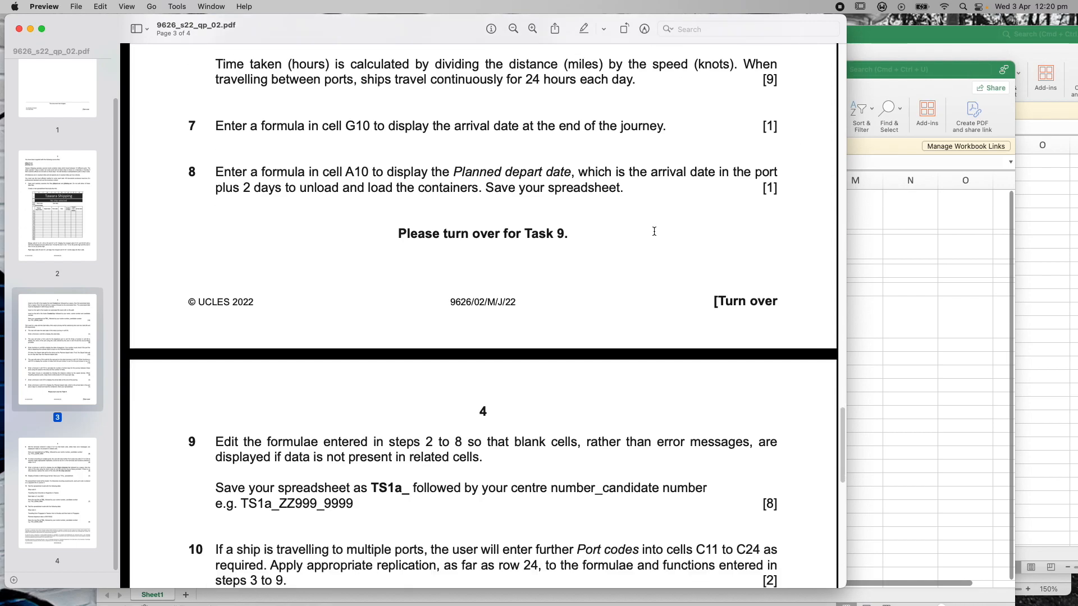
scroll(654, 232, down, 3)
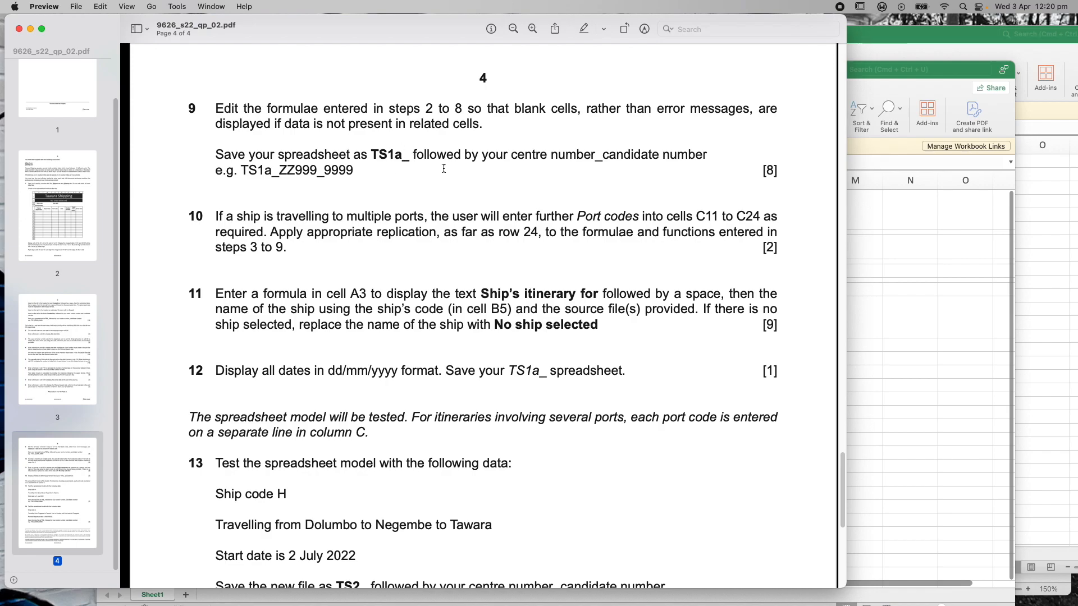
click(898, 72)
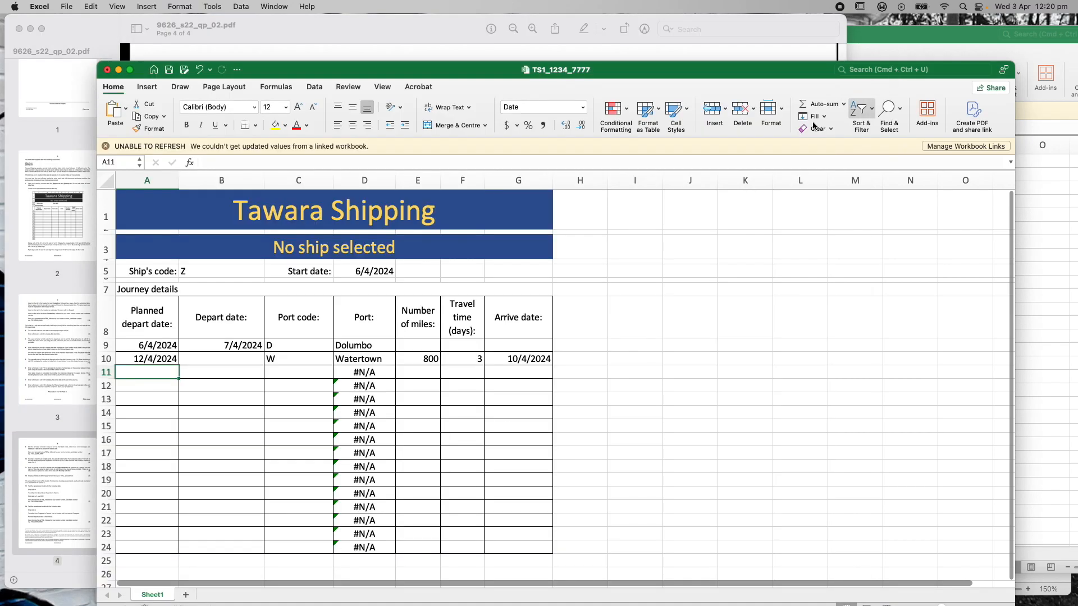
Wrap D11's Port VLOOKUP in IFERROR so it returns an empty string instead of #N/A
click(370, 373)
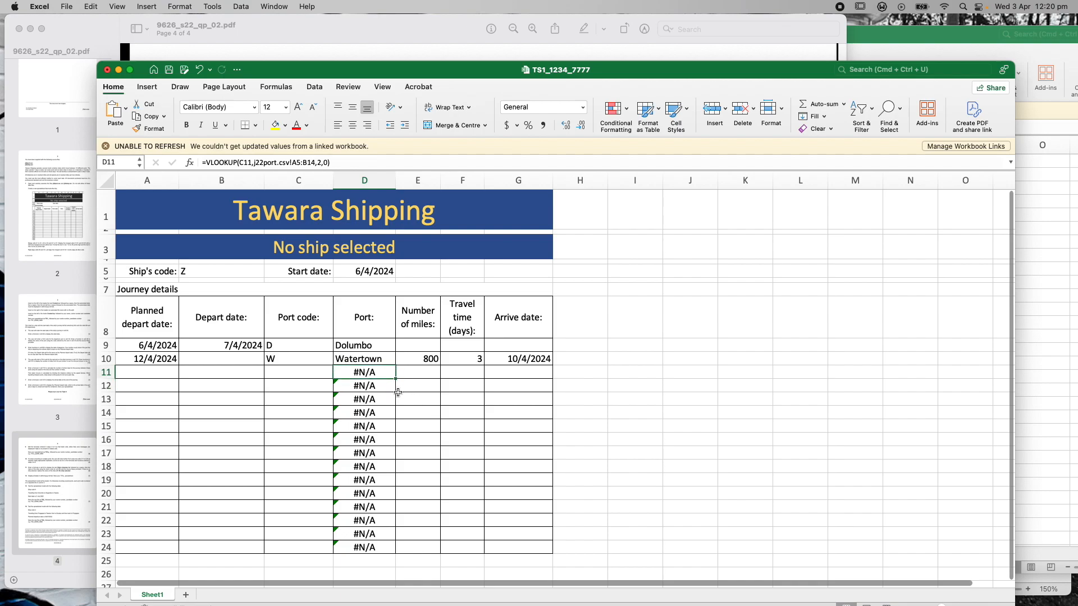
click(363, 385)
click(361, 373)
click(205, 163)
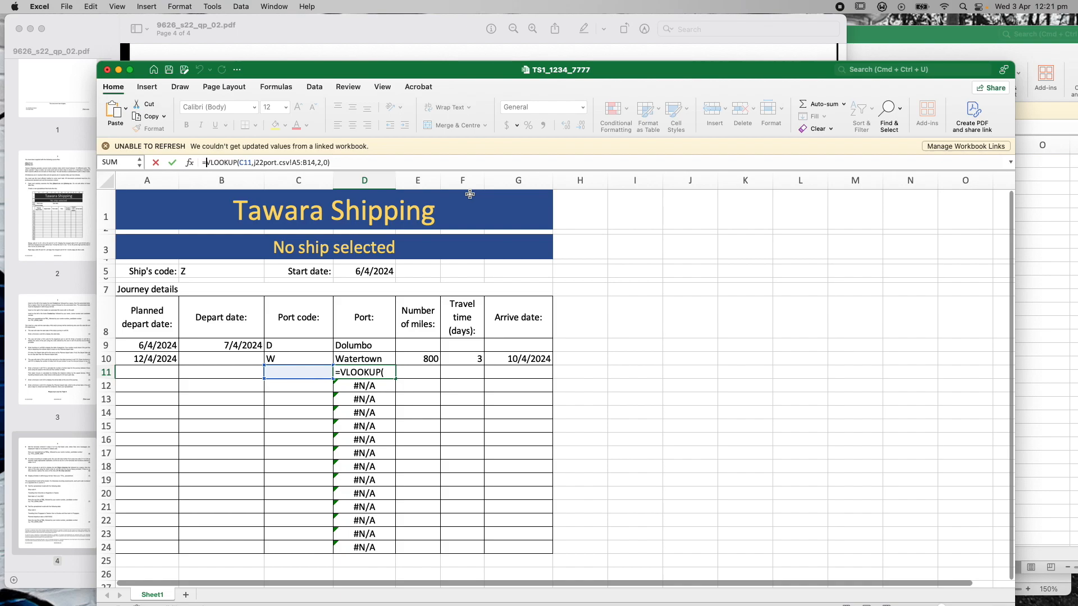
text(IFERRO)
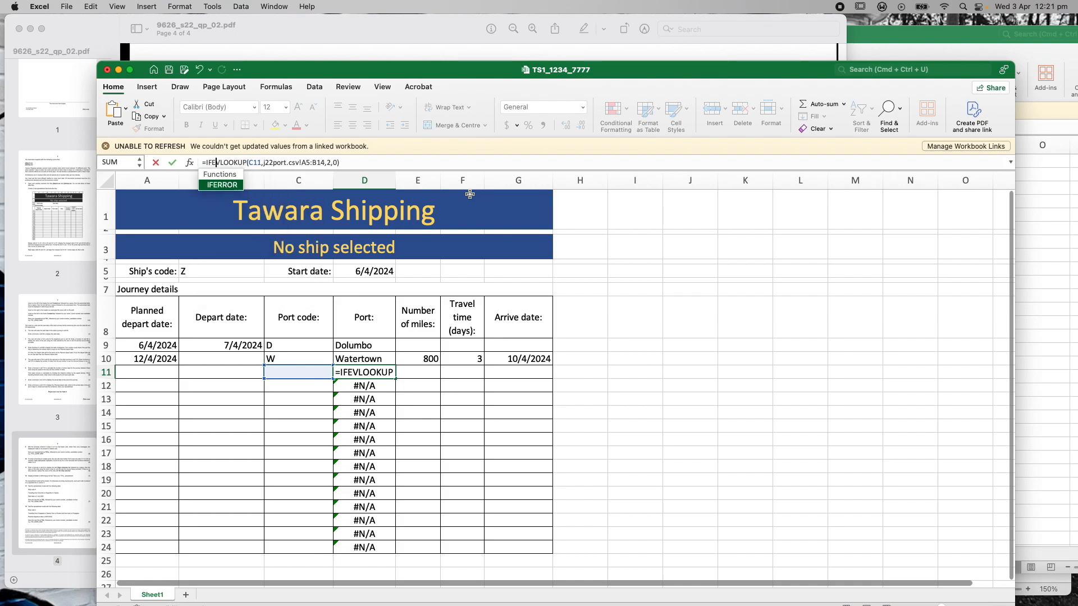
text(R)
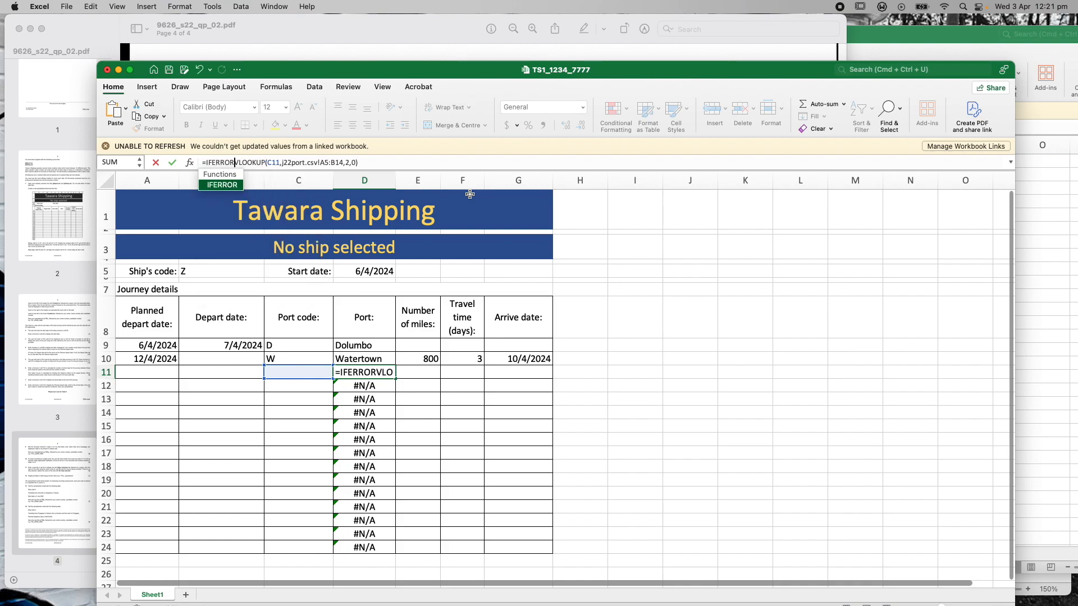
double_click(231, 187)
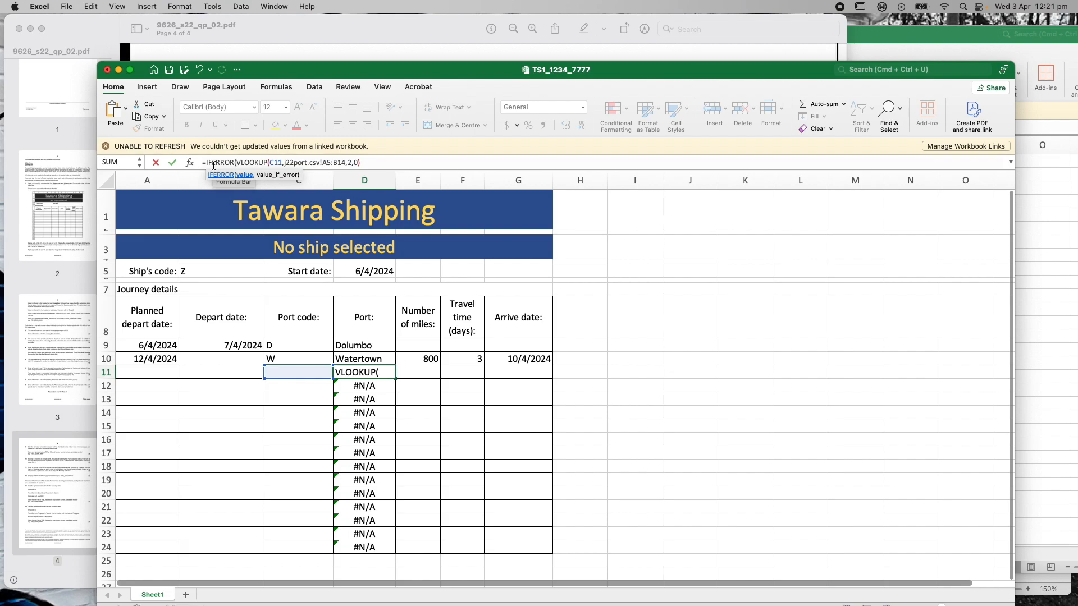
click(365, 162)
text(,)
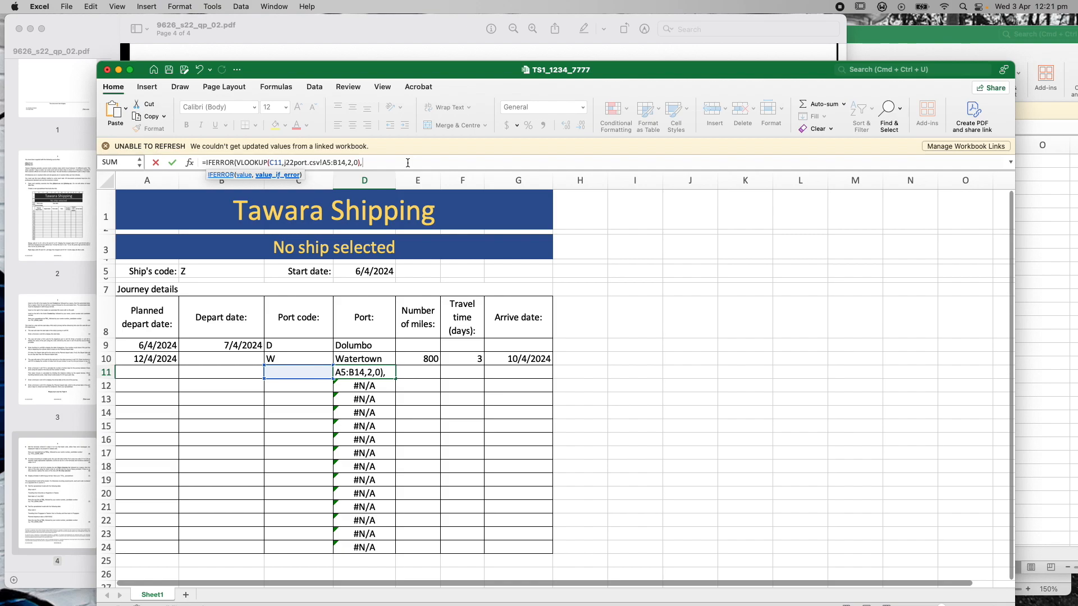
text(""))
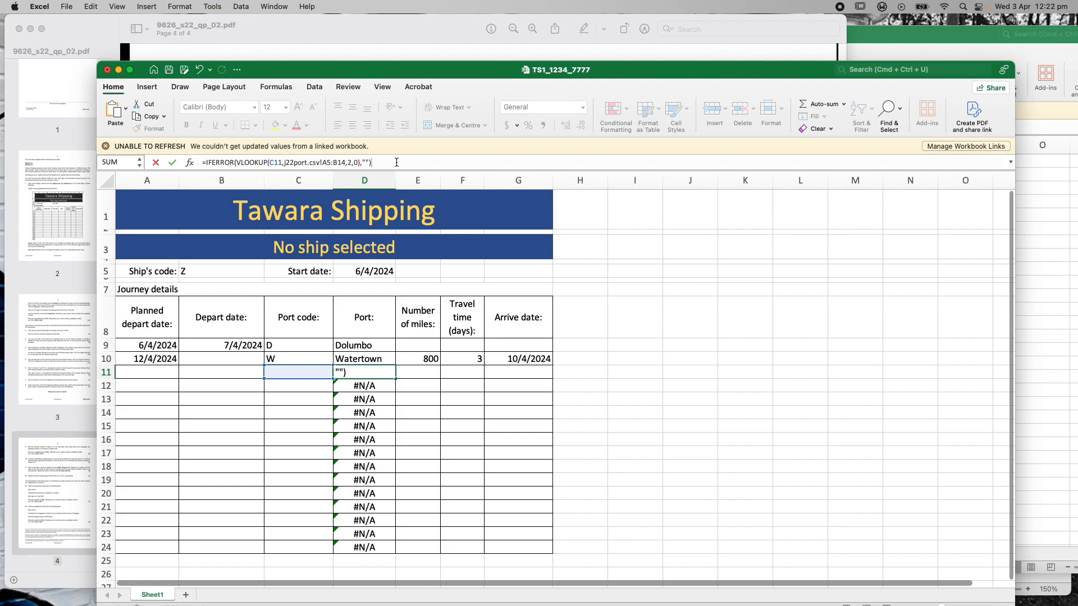
key(Return)
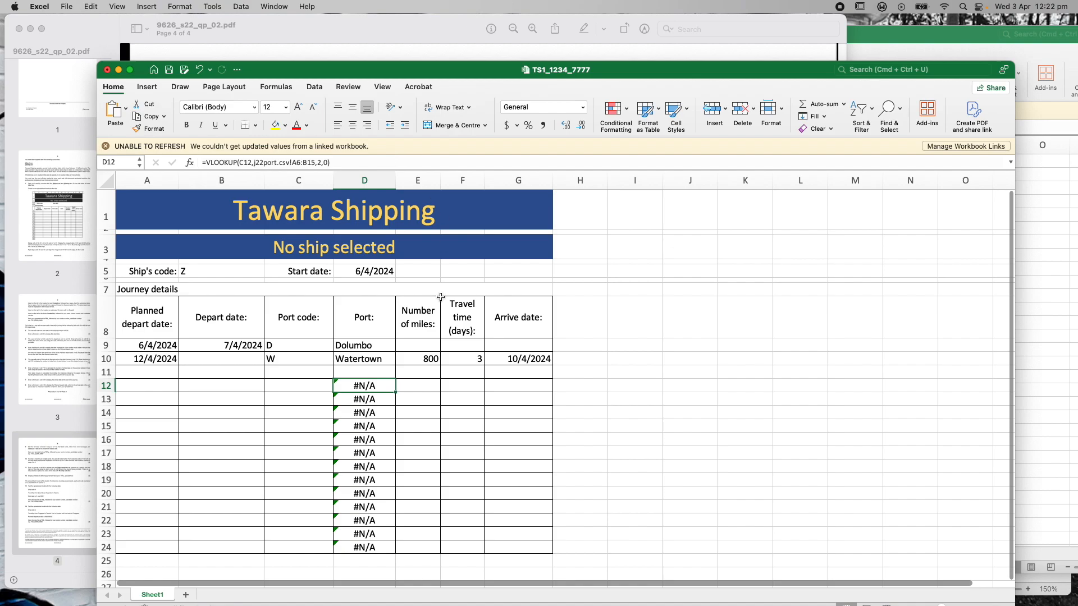
Fill D11's IFERROR Port formula down to D24 and check the copied formula in D17
click(356, 371)
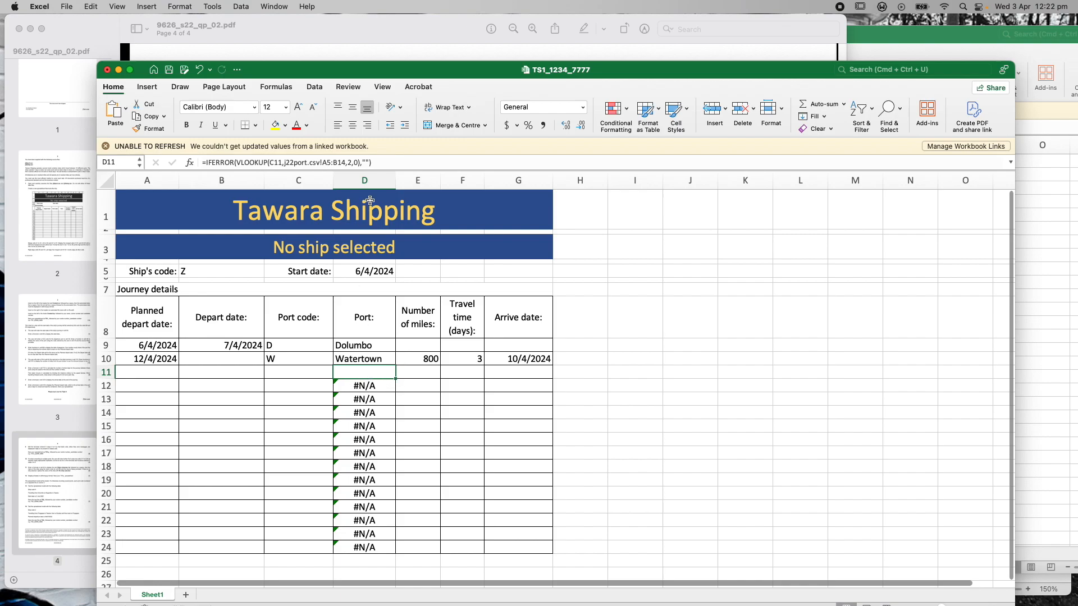
click(605, 414)
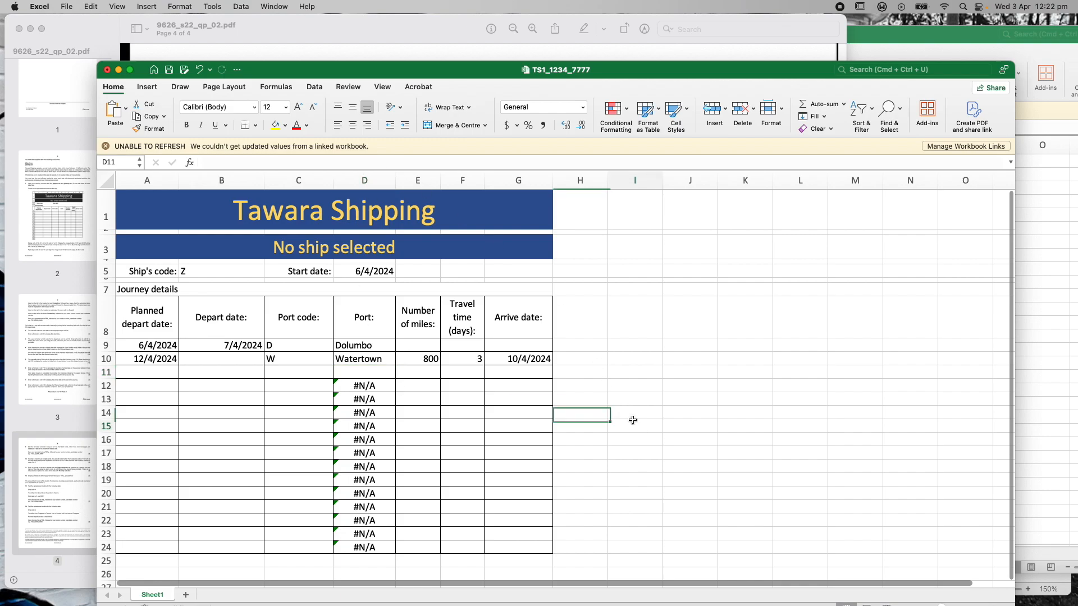
click(383, 373)
drag(395, 380, 382, 551)
click(578, 506)
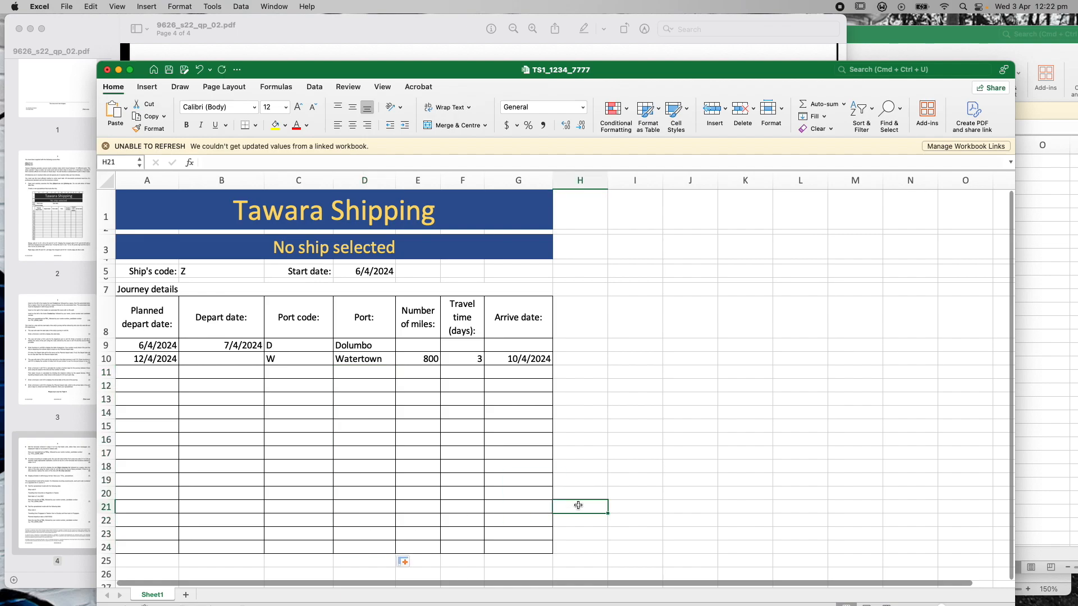
click(359, 392)
click(359, 411)
click(357, 455)
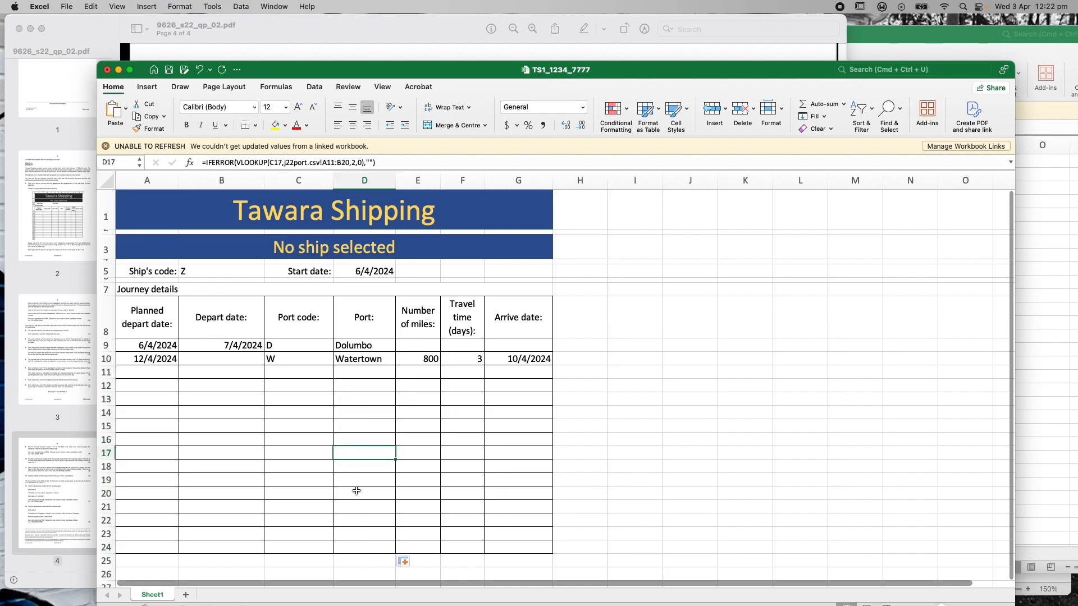
click(657, 453)
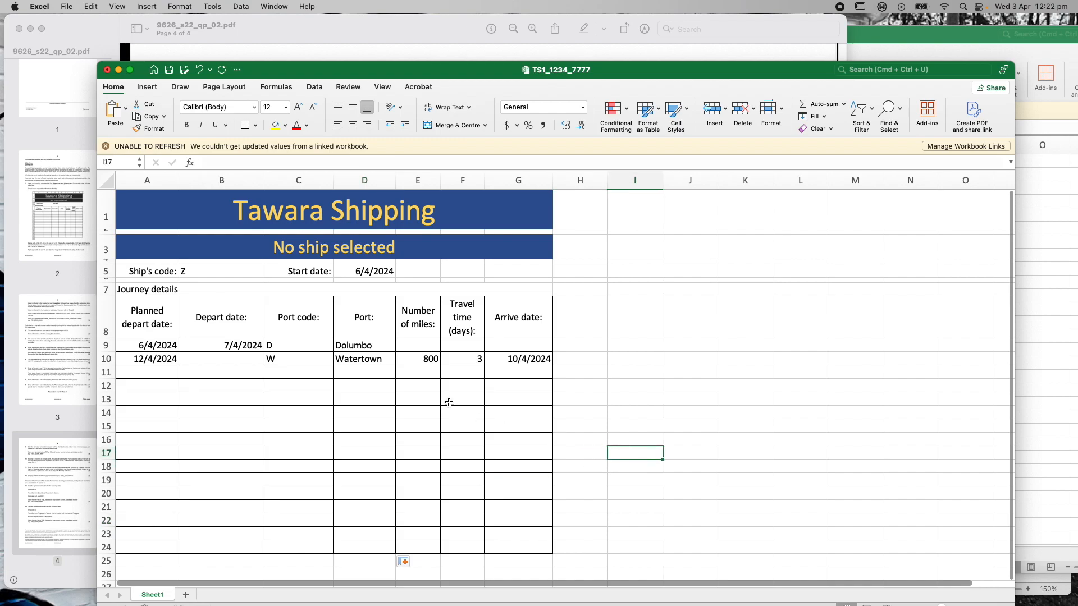
click(246, 37)
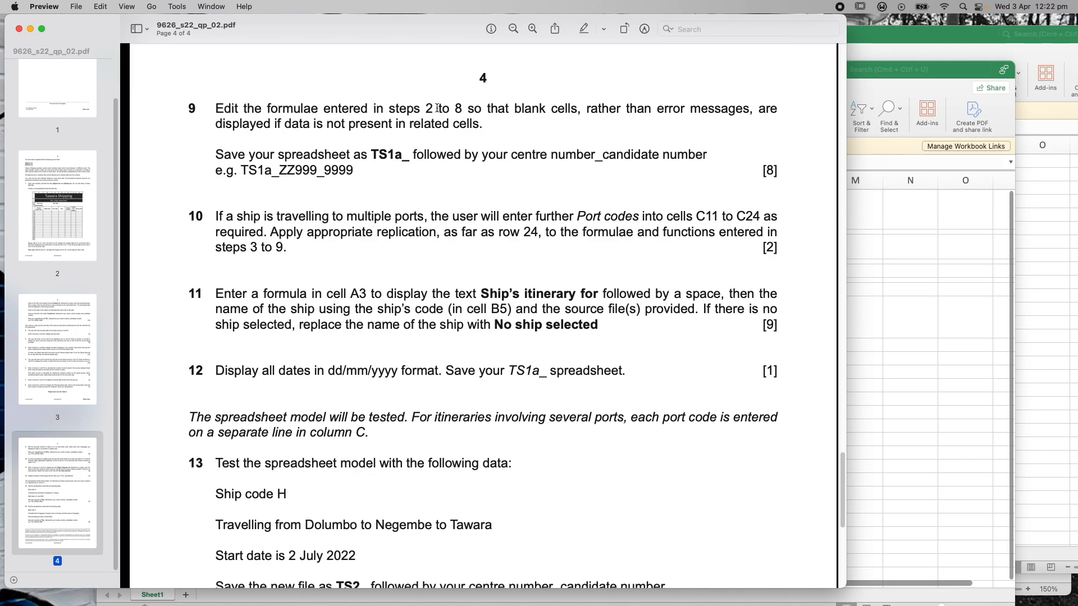
Scroll the question paper up to tasks 2–6, then back down to tasks 8–12
drag(845, 481, 841, 367)
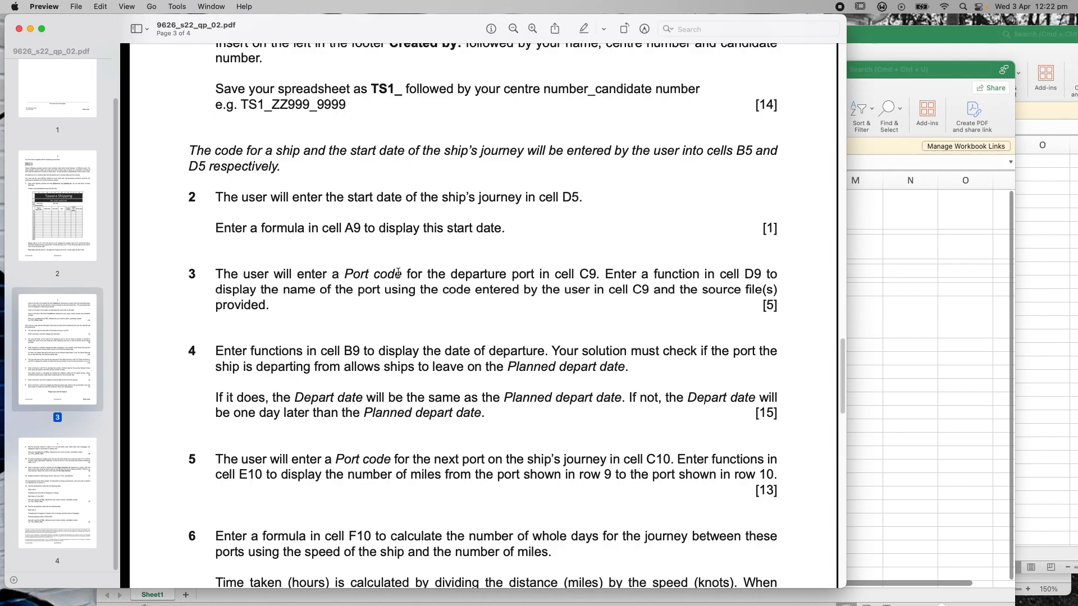
drag(841, 385, 840, 476)
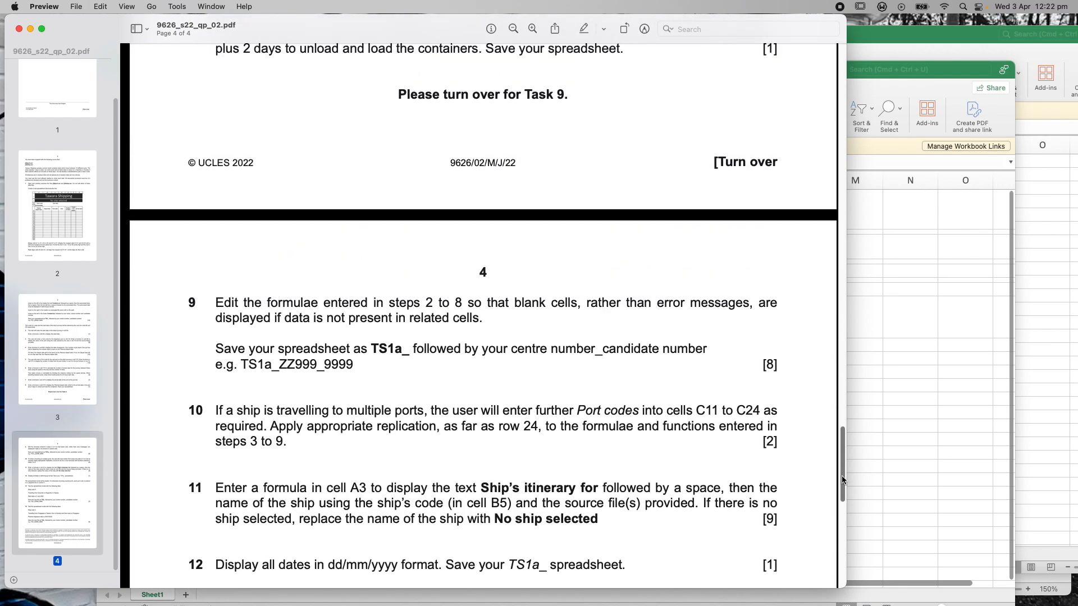
Wrap D9's Port lookup in IFERROR(…,"") so it still shows Dolumbo
click(946, 81)
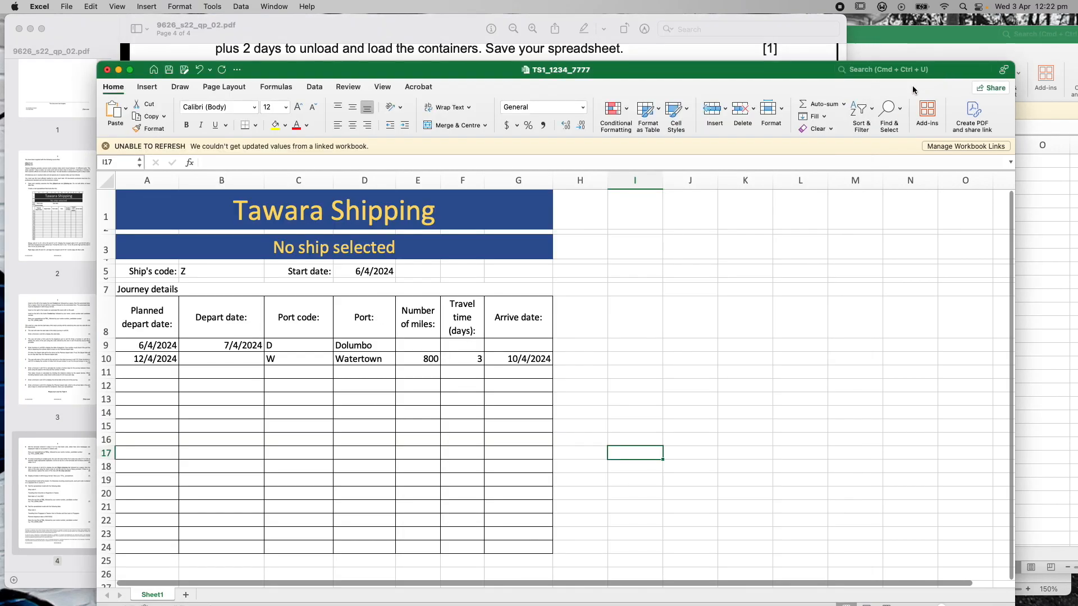
click(350, 361)
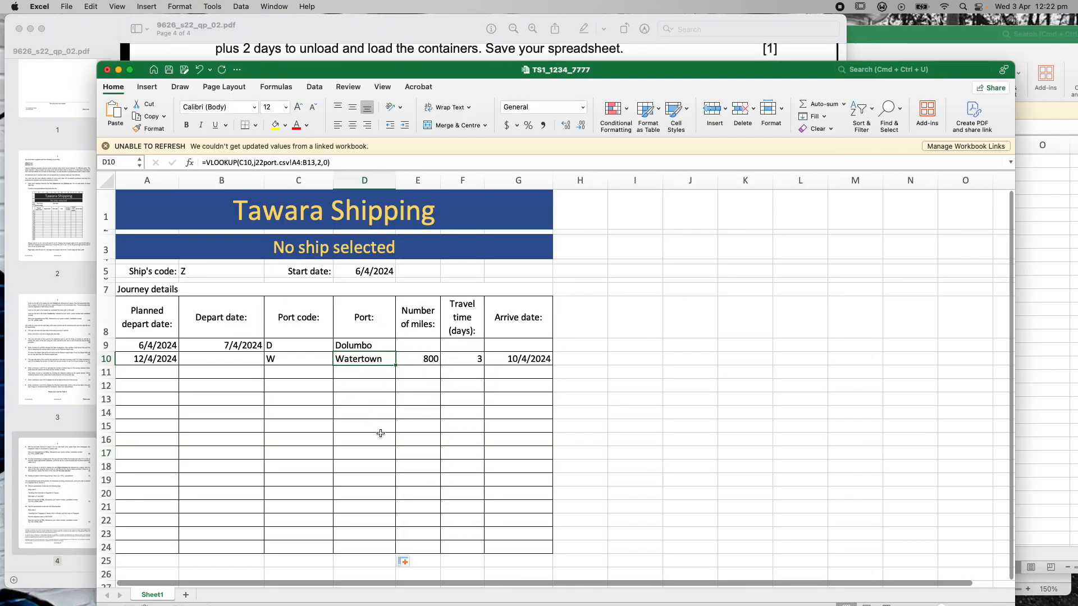
click(359, 373)
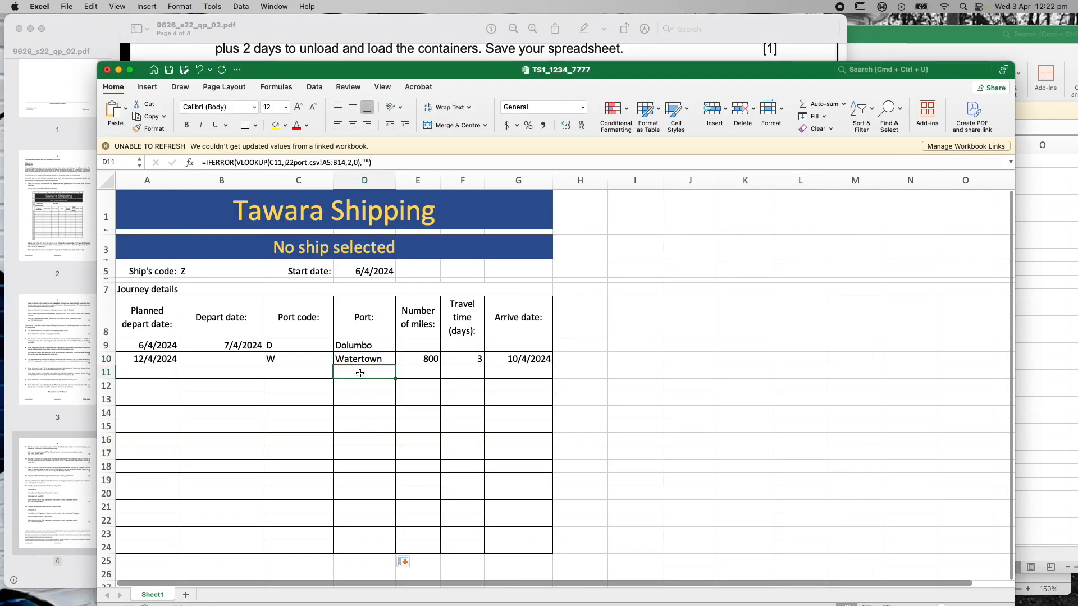
click(358, 347)
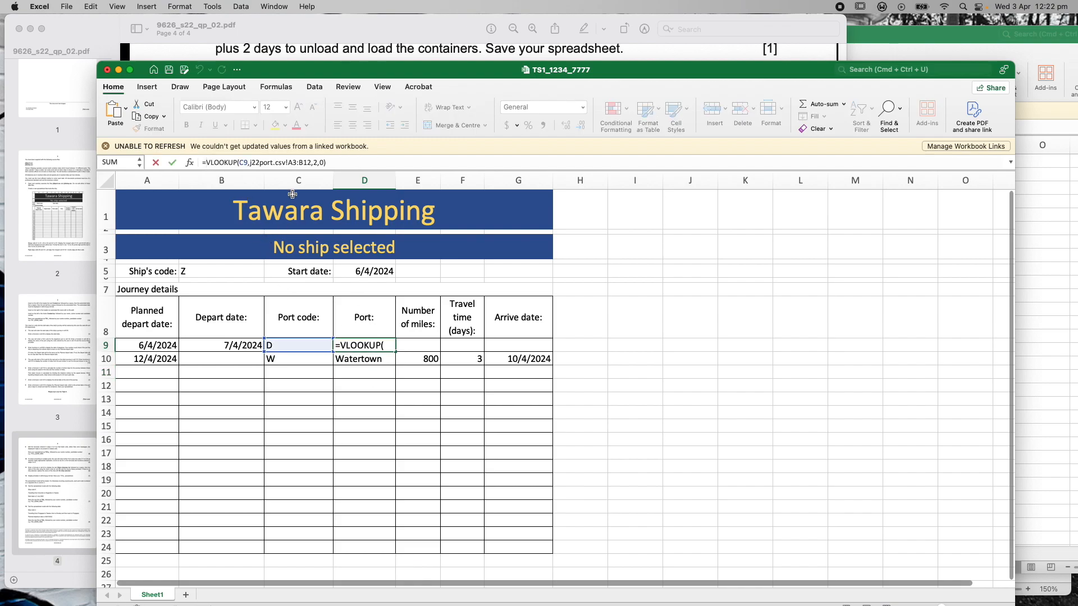
text(IFERROR()
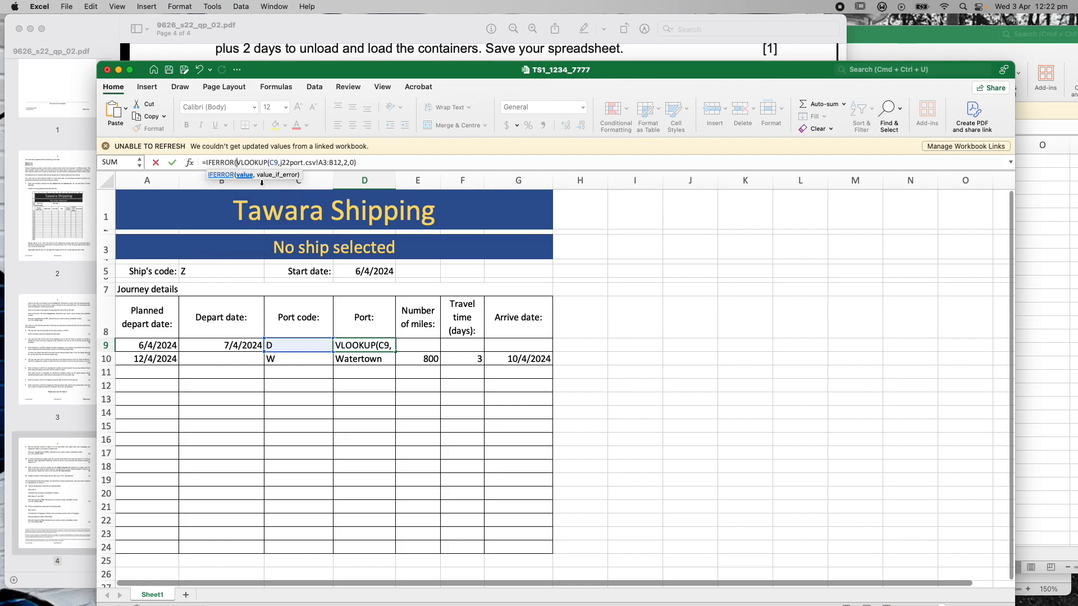
click(373, 162)
text(,)
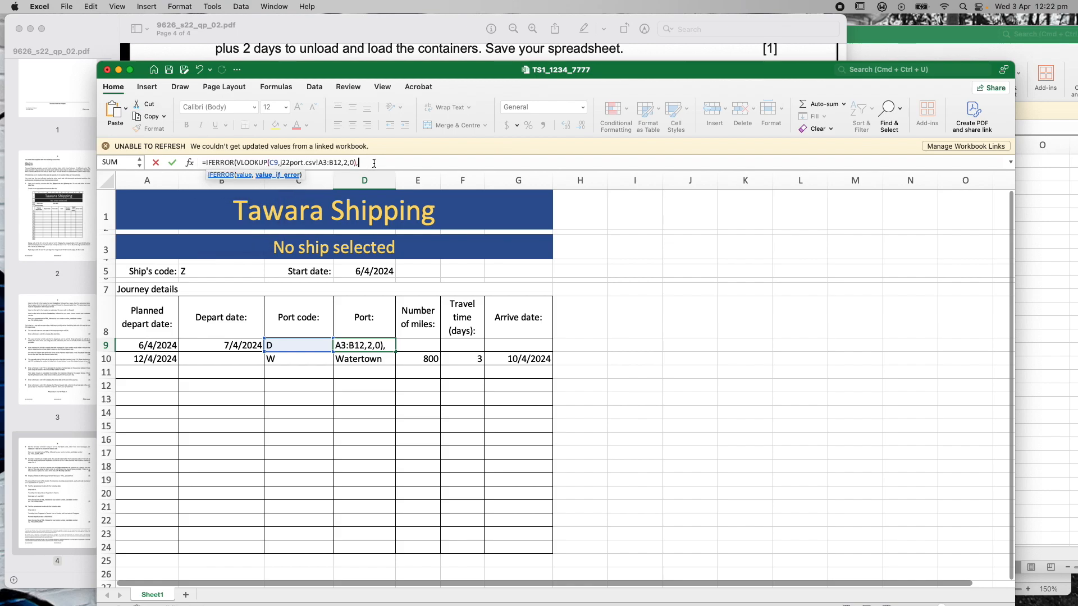
text(""))
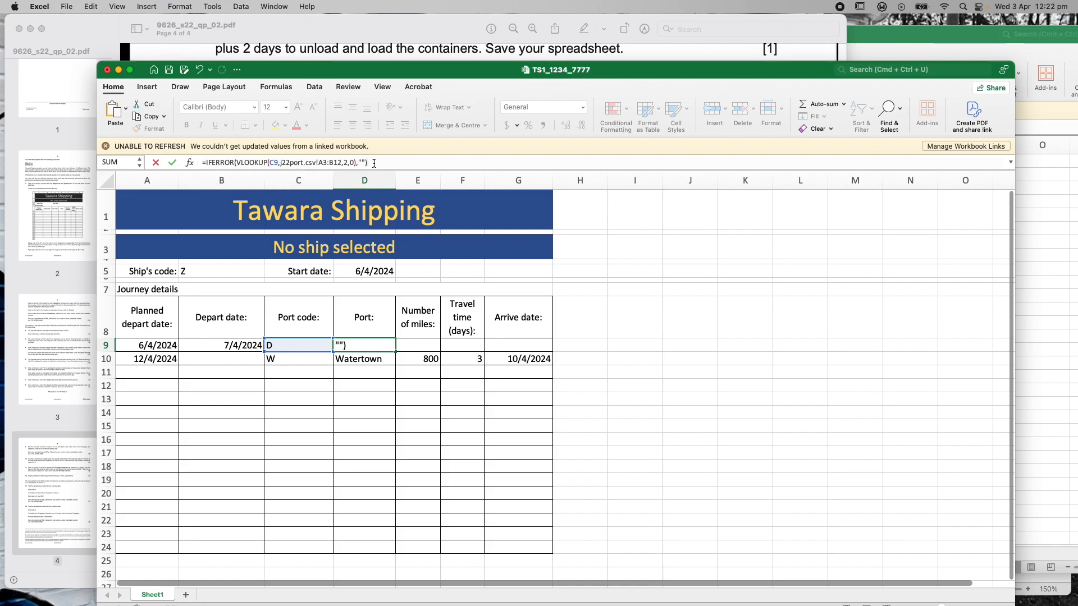
key(Return)
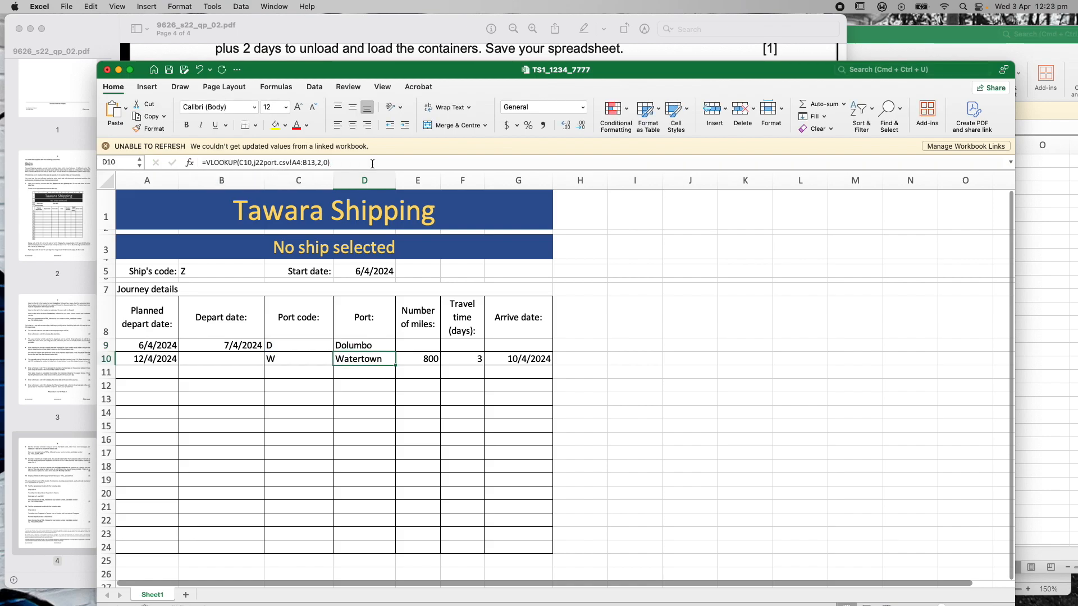
Copy D9's IFERROR Port formula down to D10
click(384, 346)
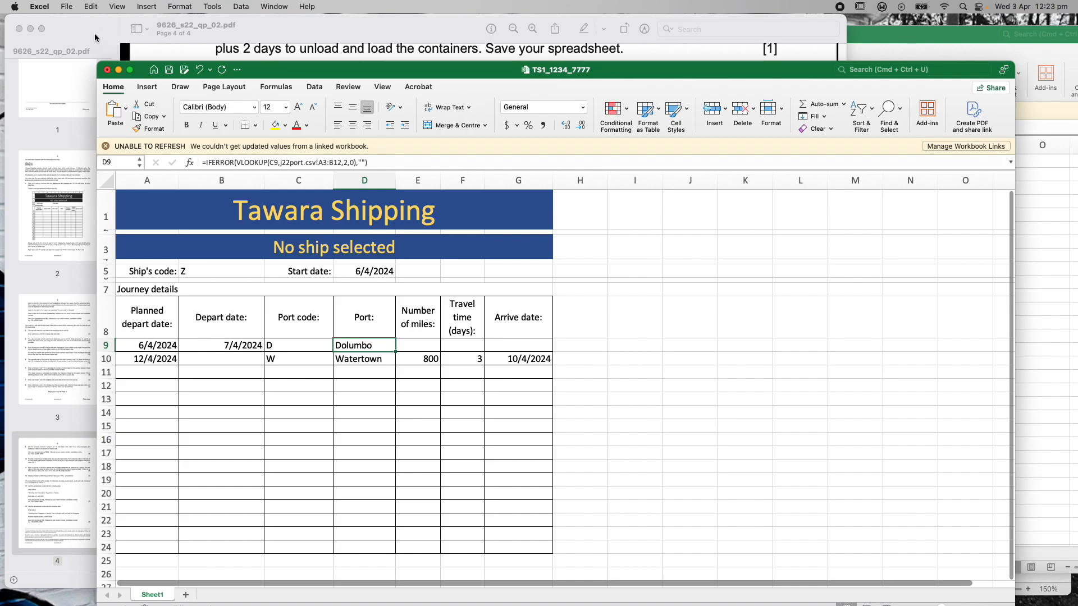
drag(395, 352, 395, 366)
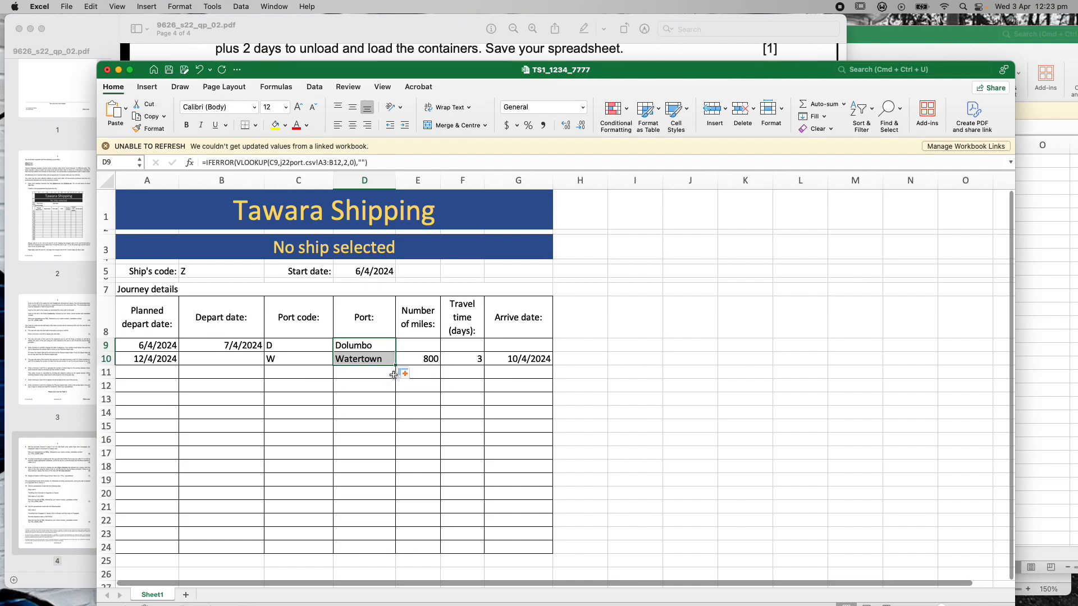
click(682, 359)
click(382, 343)
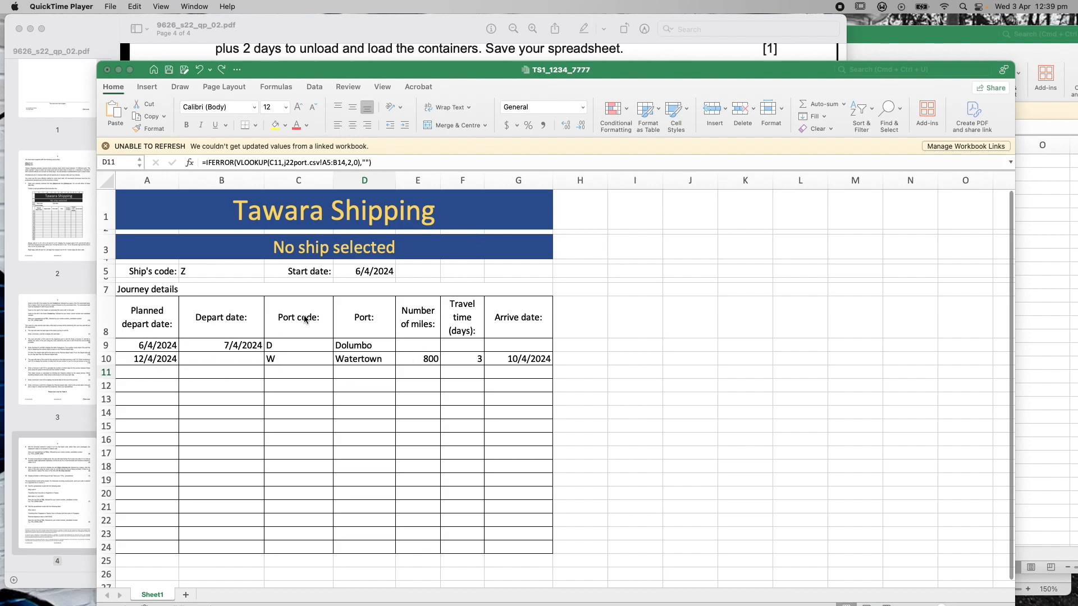
Change A9's planned depart date to =IF(D5="","",IFERROR(D5,"")), still showing 6/4/2024
click(351, 279)
click(349, 271)
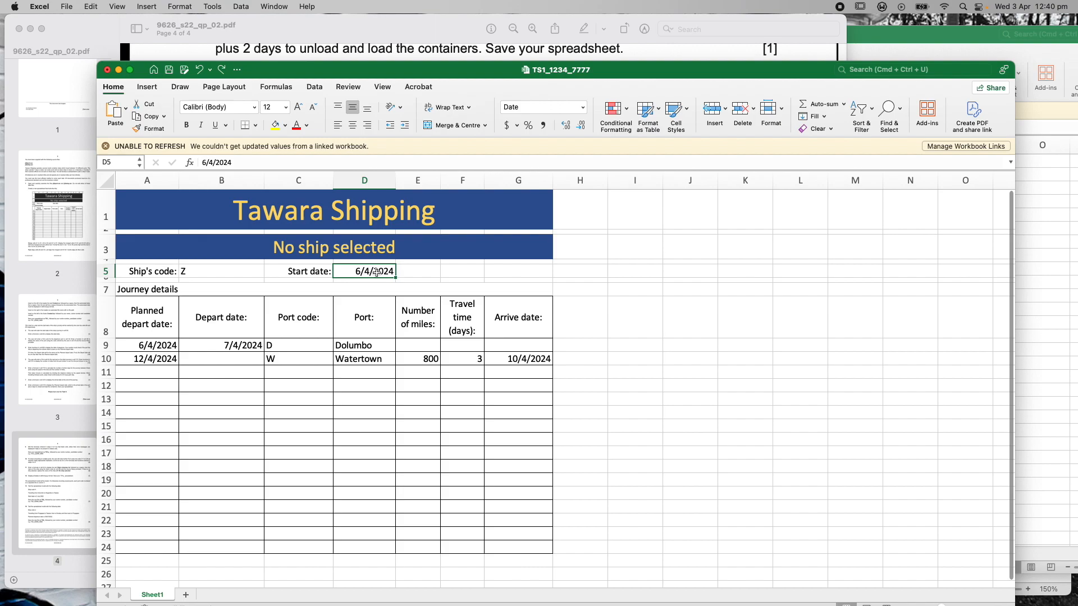
click(207, 272)
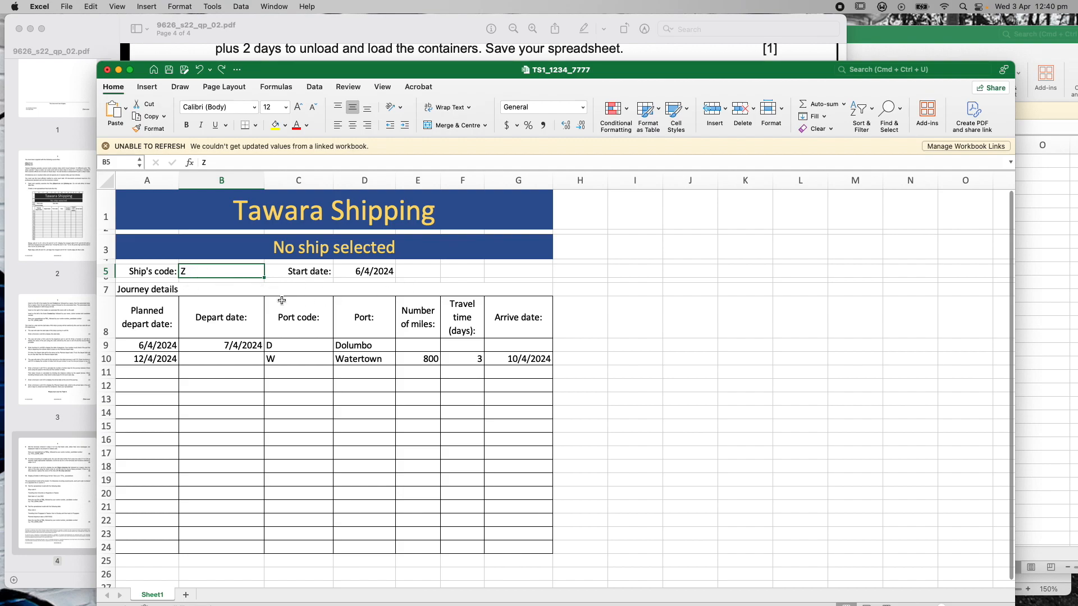
click(156, 344)
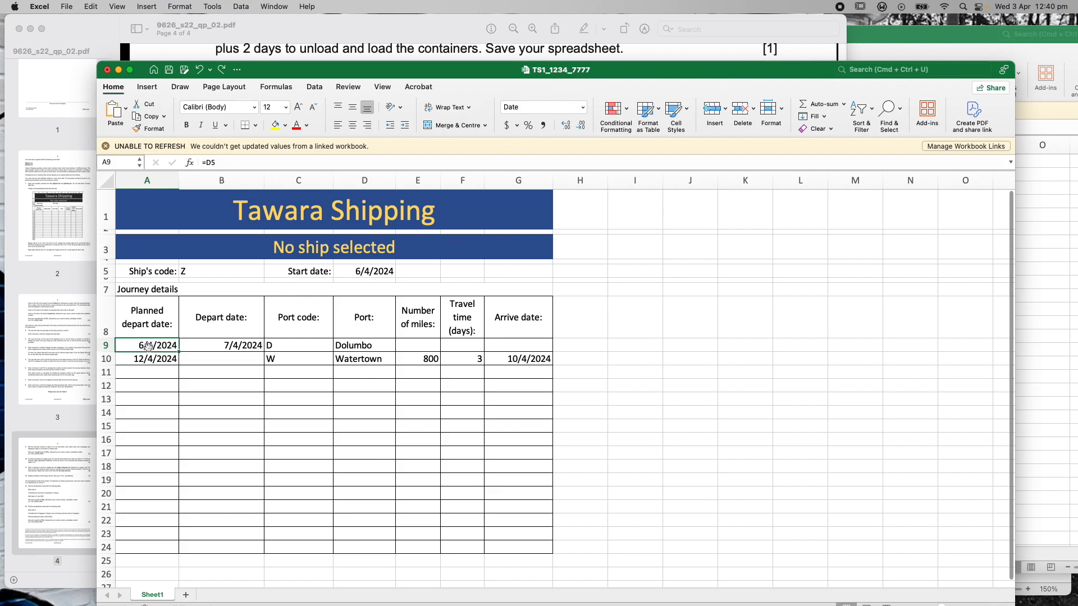
click(205, 162)
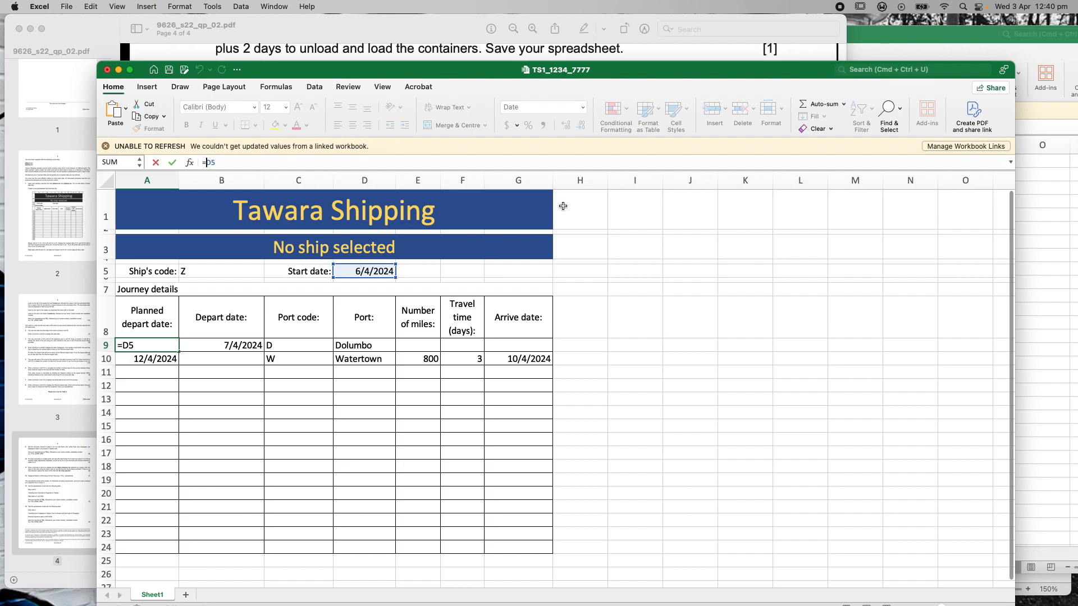
text(IF)
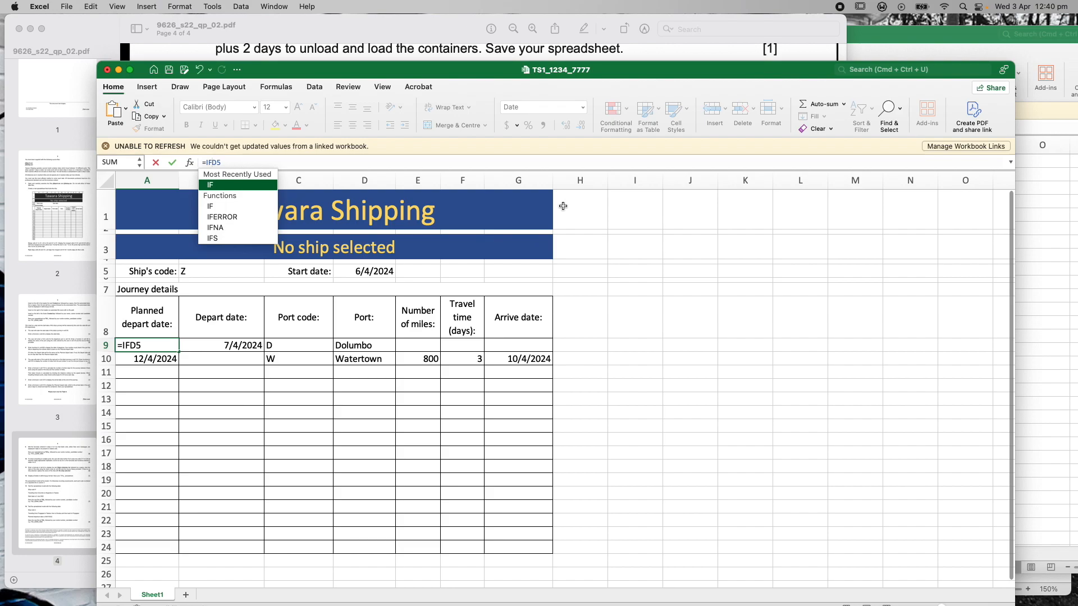
text((D5)
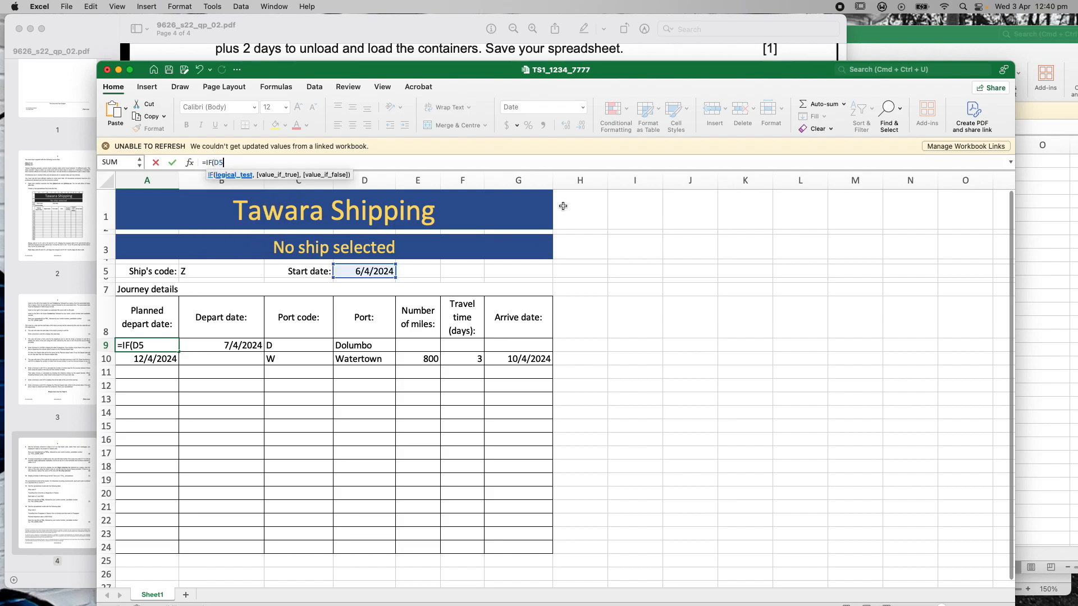
text(="","")
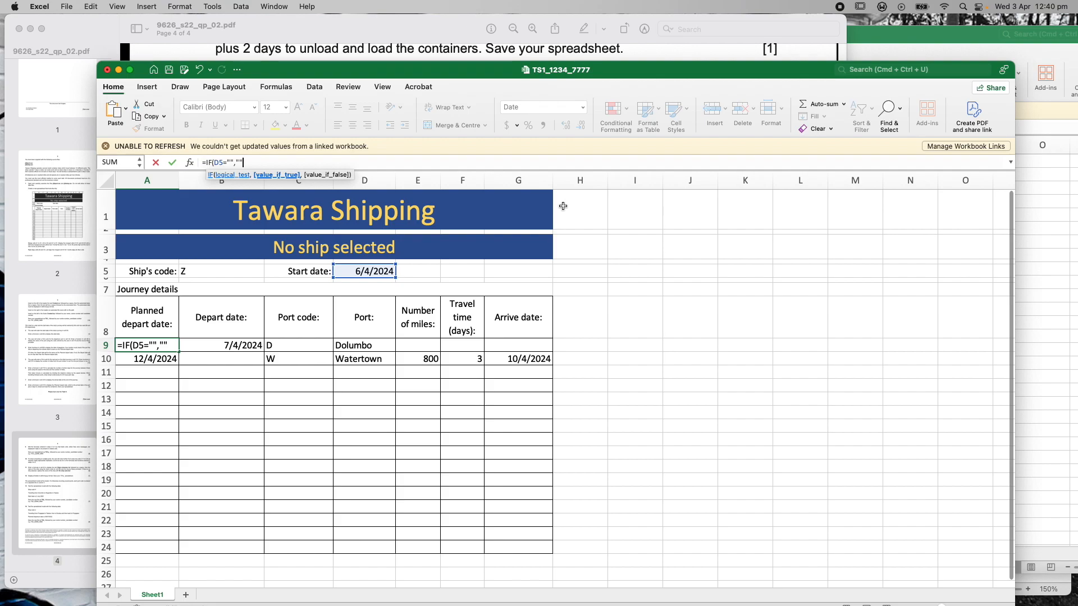
text(,IFERROR)
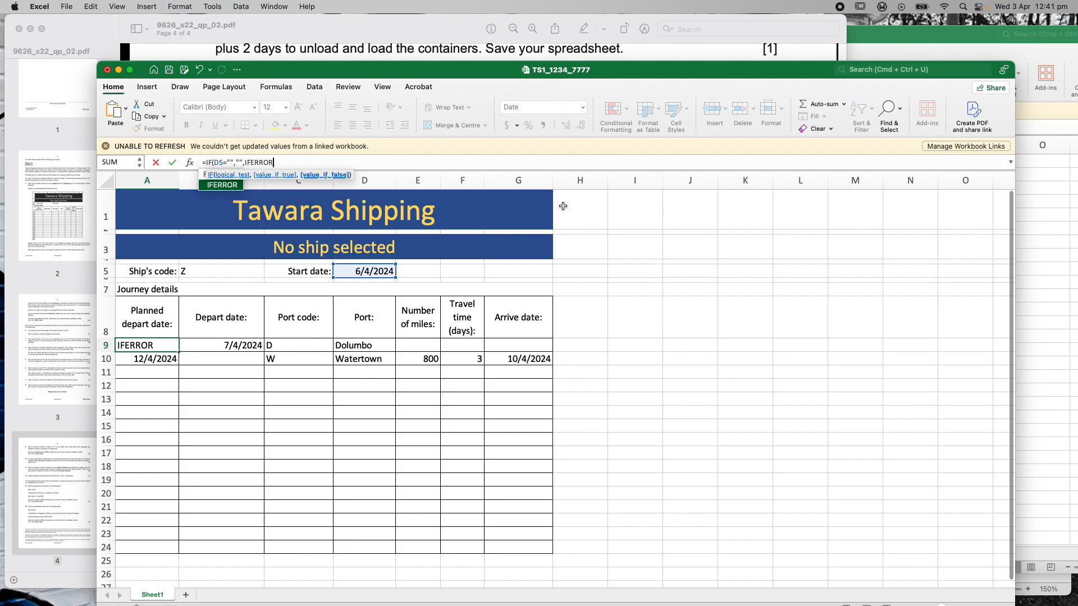
text(()
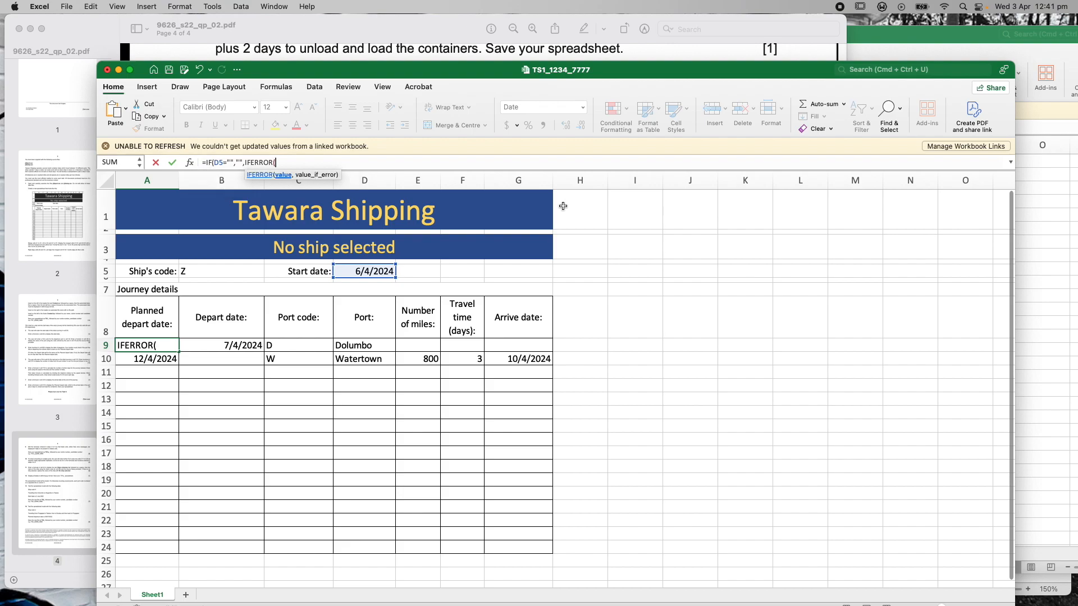
text(D5,)
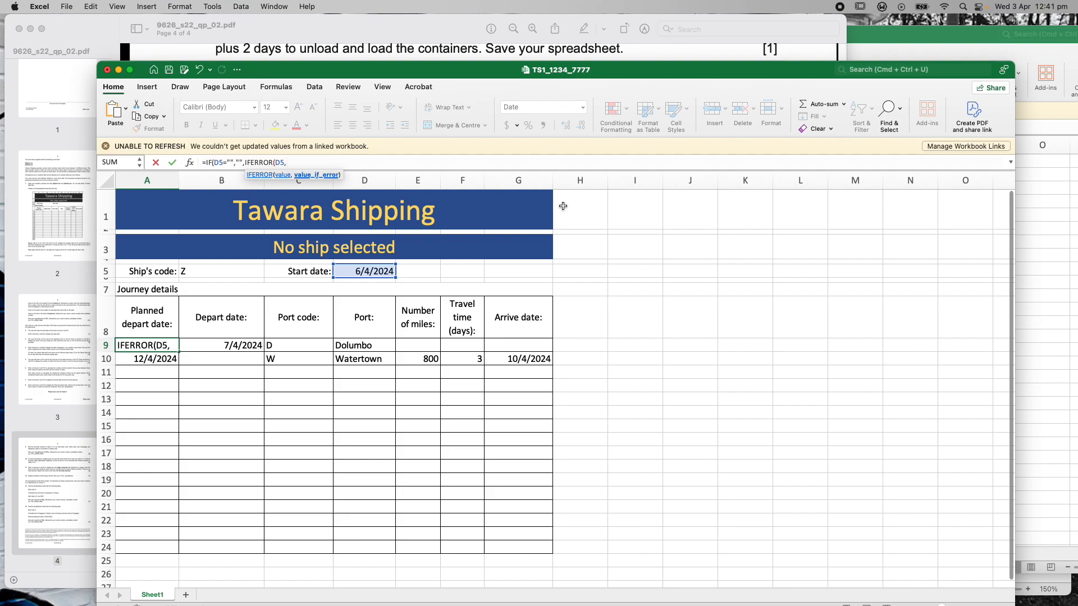
text(""))
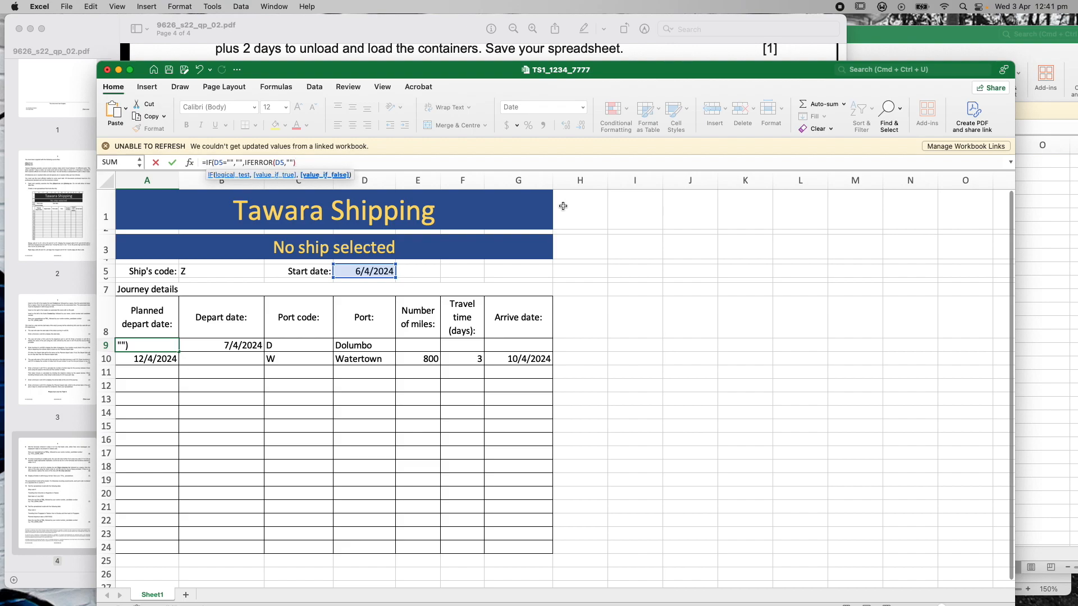
text())
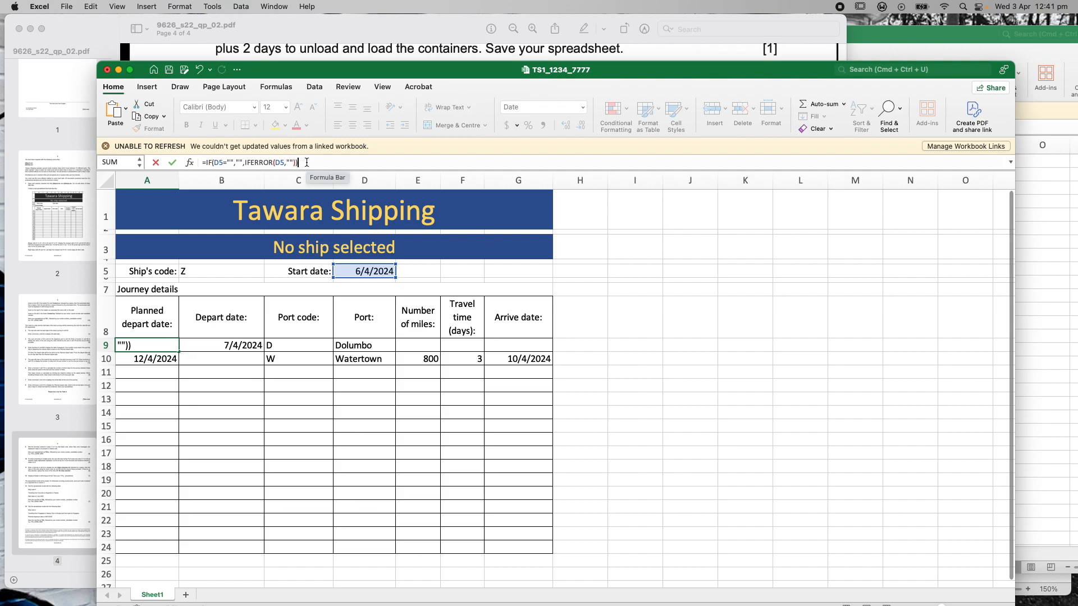
key(Return)
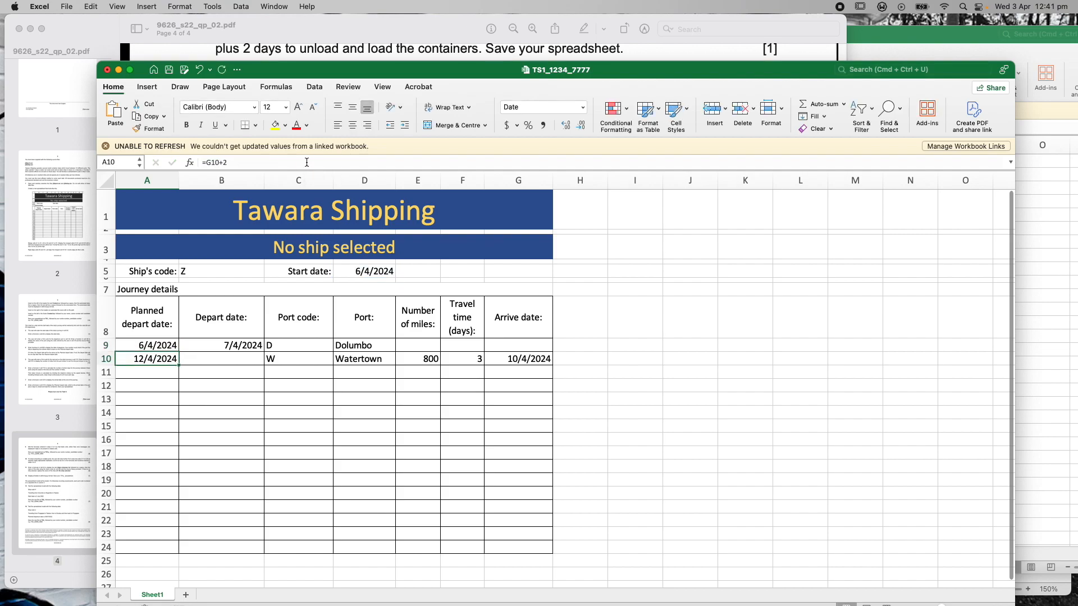
Change A10's formula from =G10+2 to =IFERROR(G10+2,""), still showing 12/4/2024
click(159, 344)
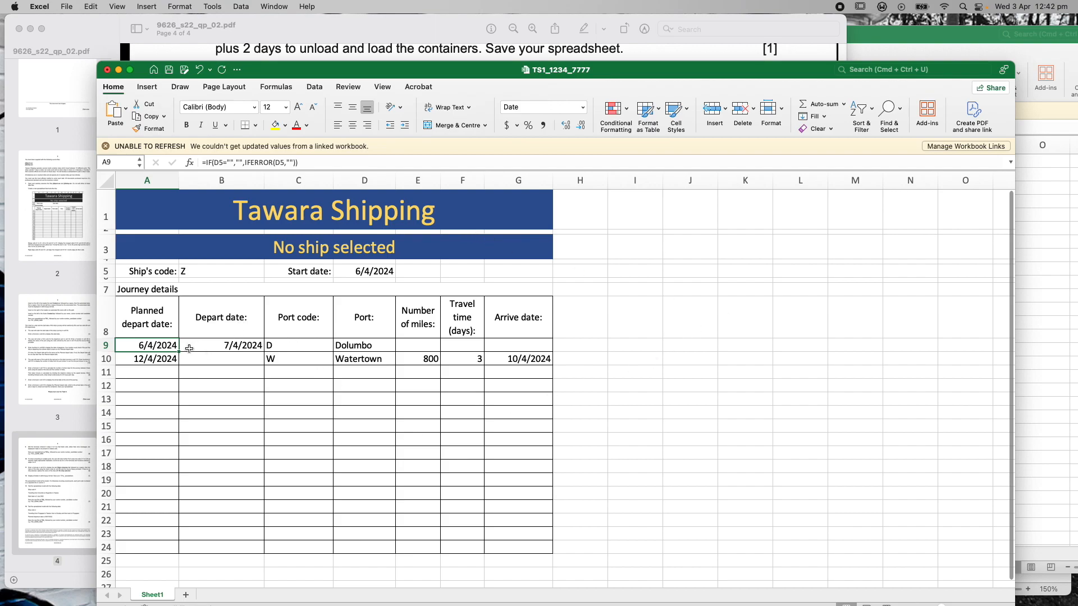
click(152, 359)
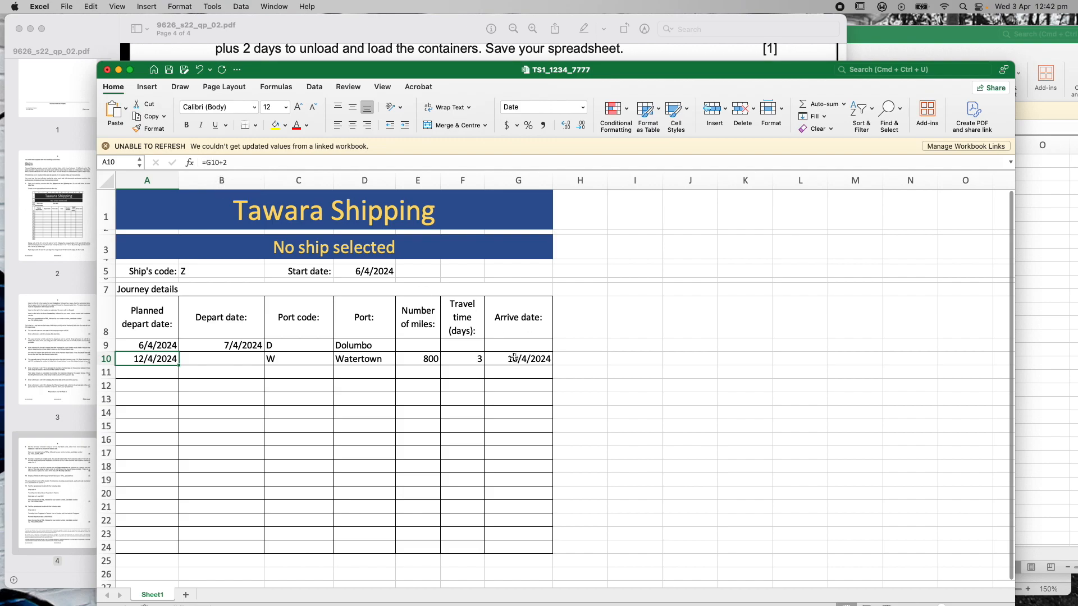
click(206, 163)
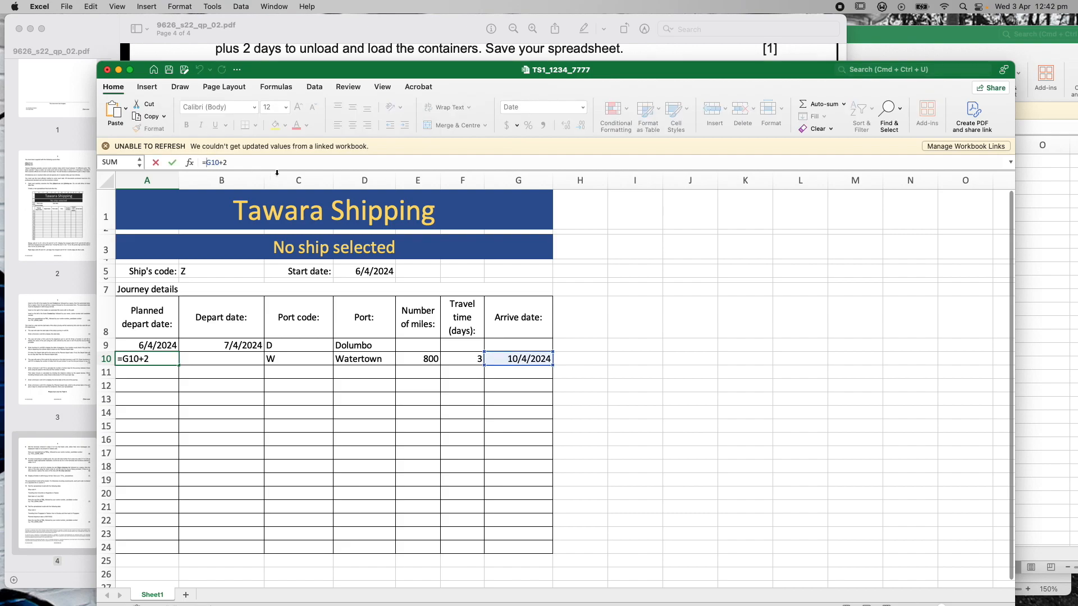
text(IFERROR()
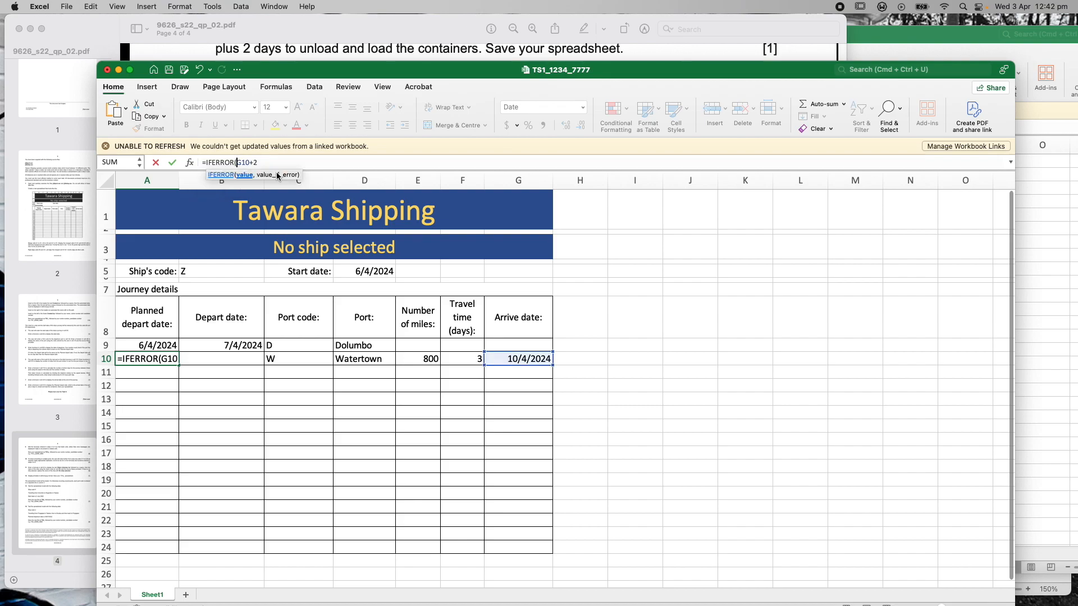
key(End)
text(,""))
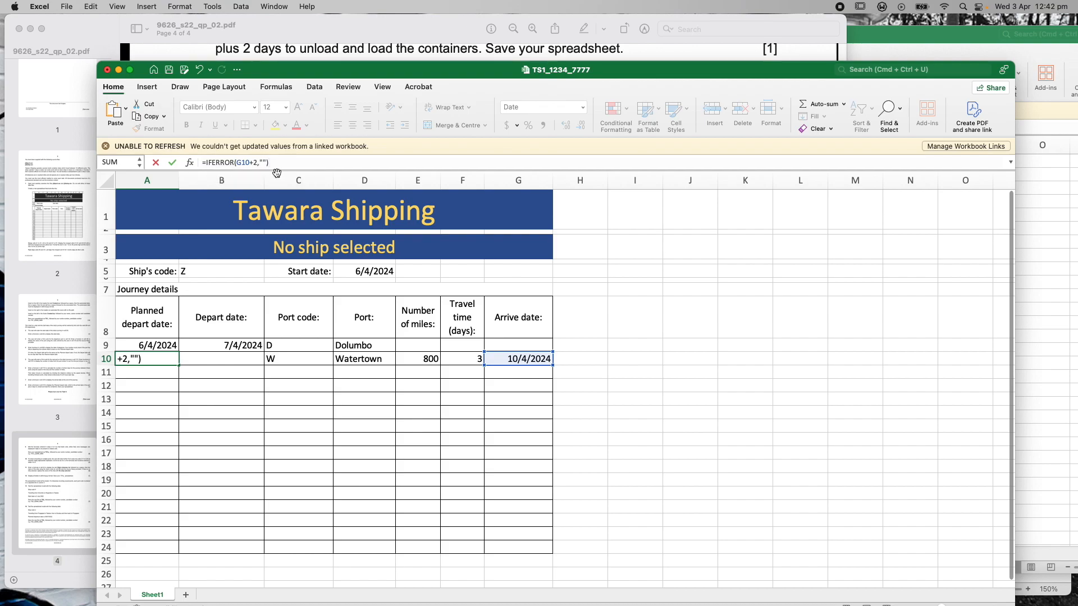
key(Return)
click(153, 358)
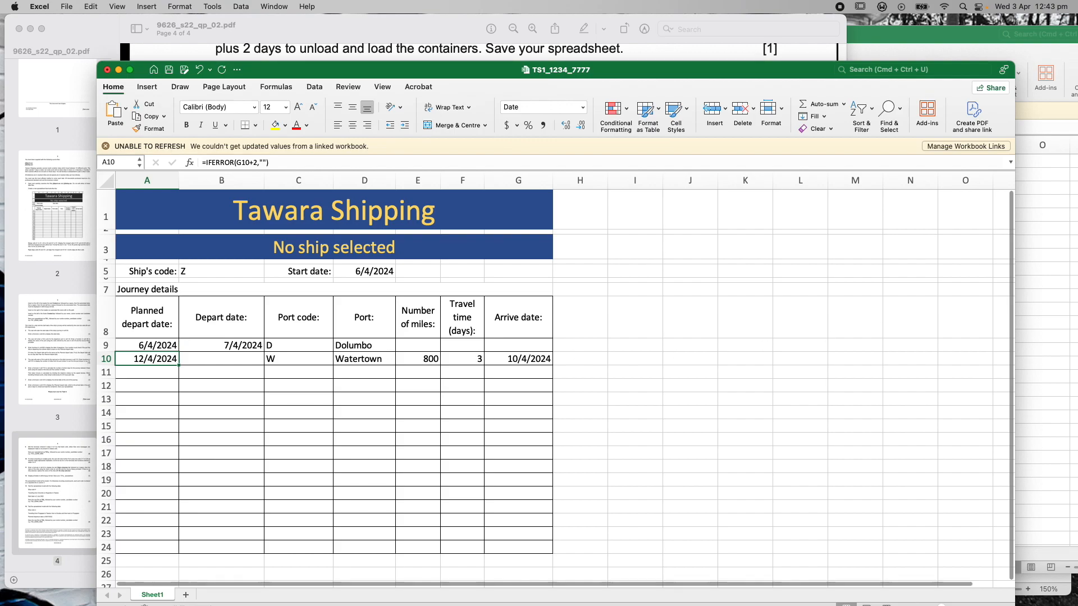
click(222, 344)
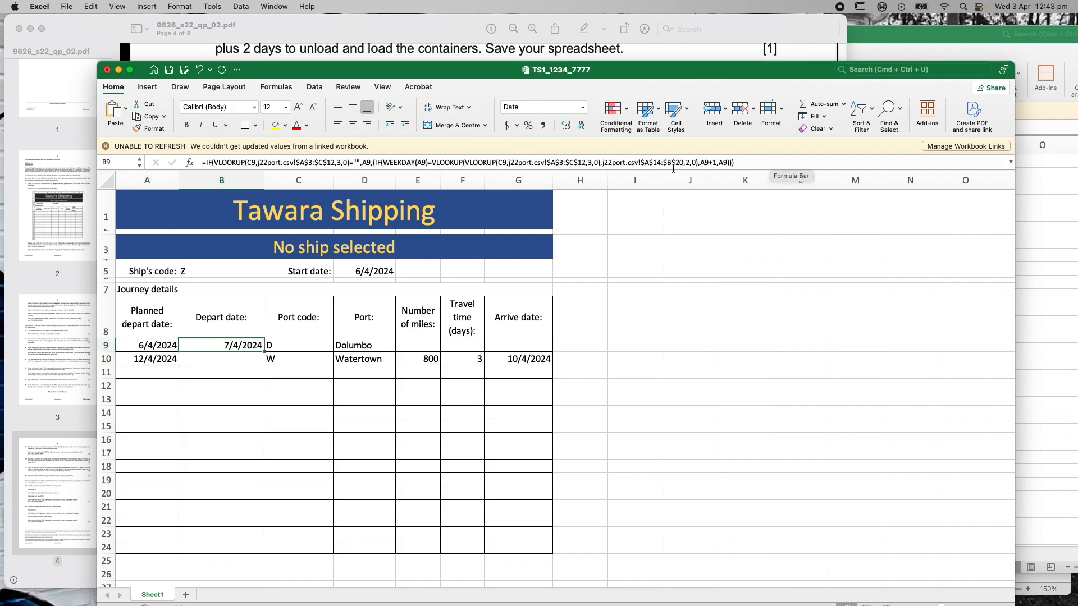
click(205, 162)
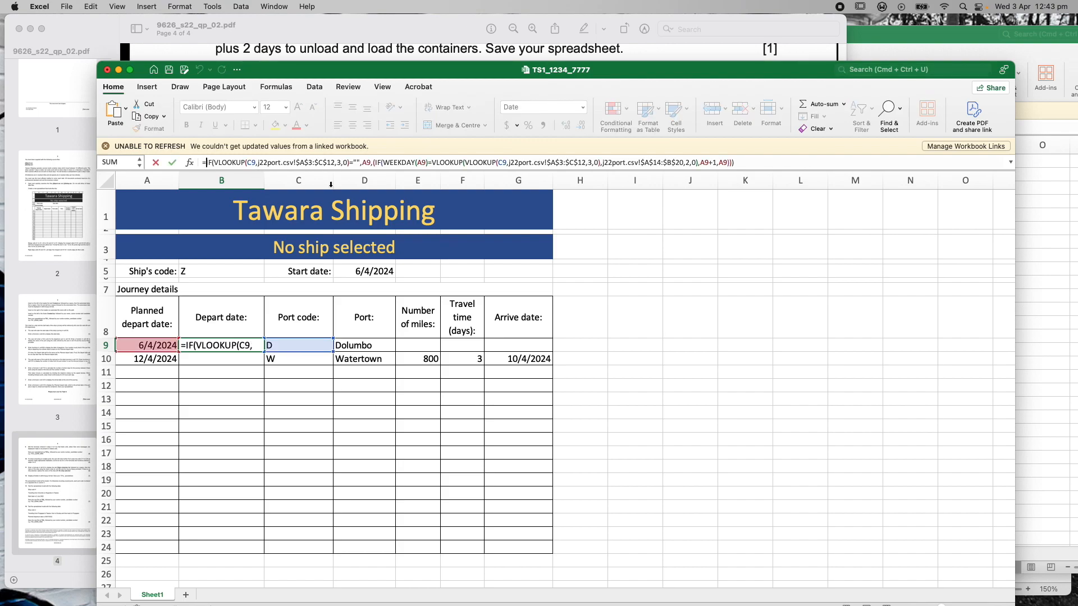
text(IF)
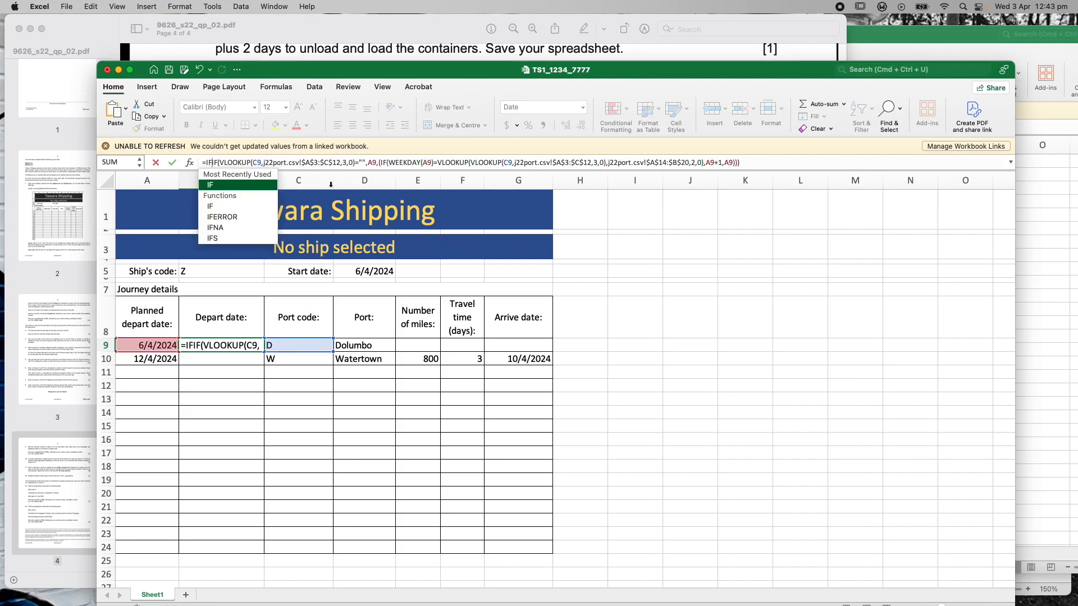
text(ERROR)
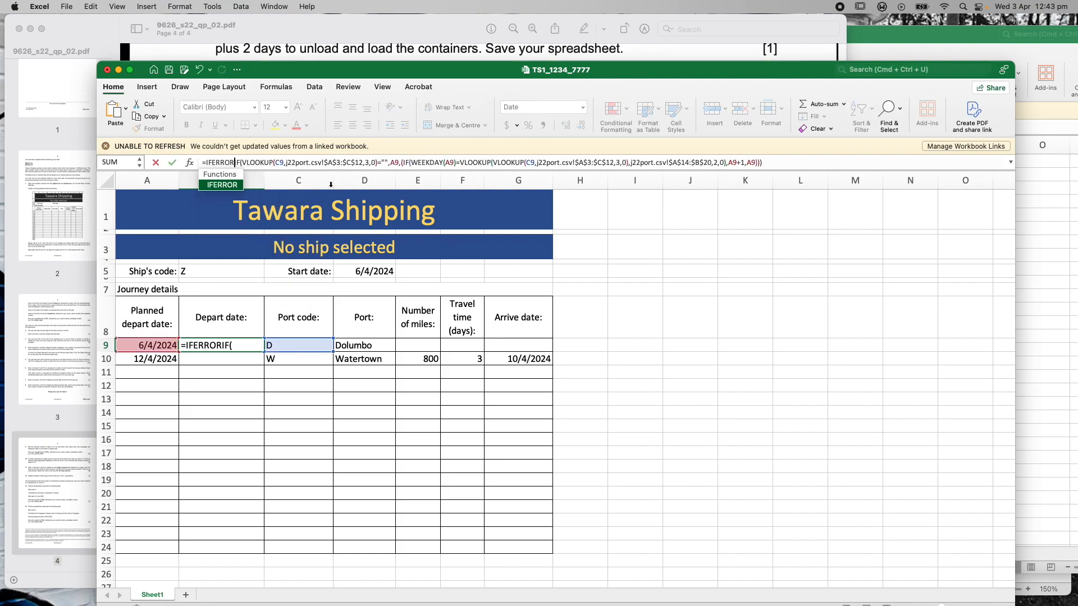
text(()
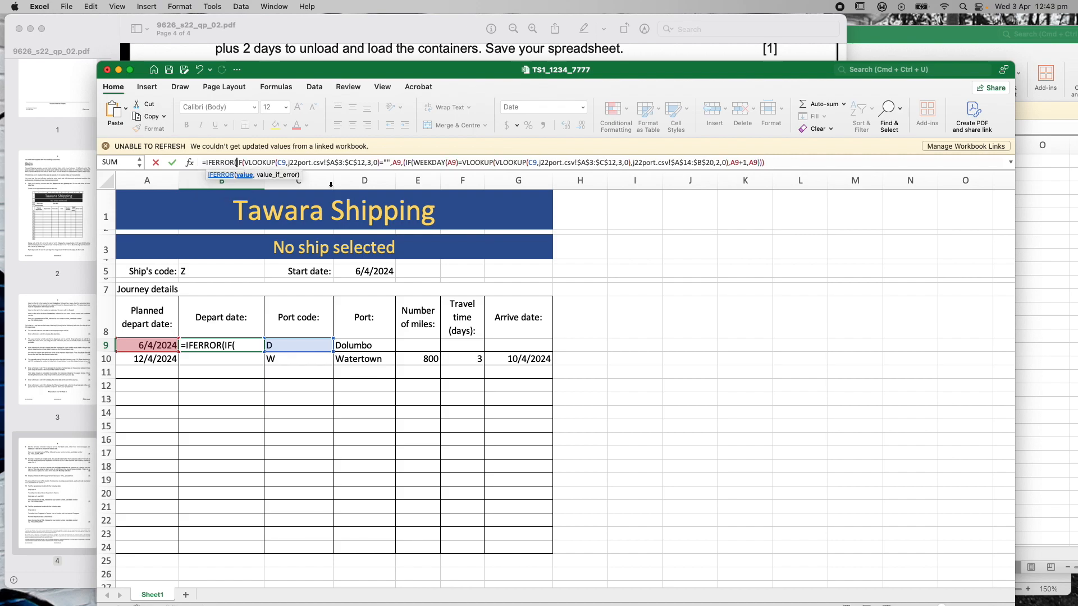
click(788, 162)
text(,"")
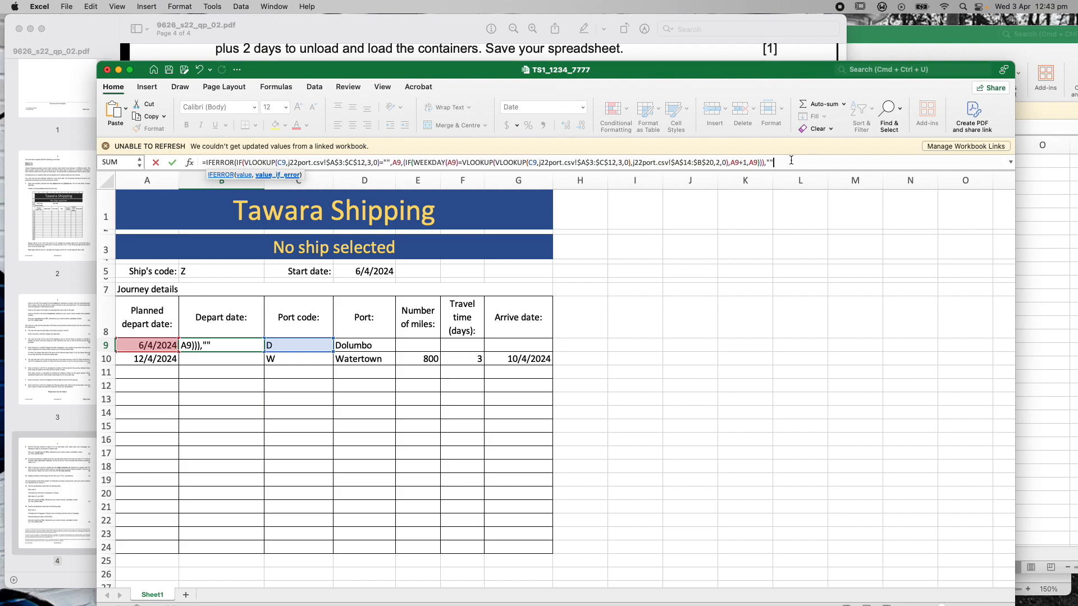
text())
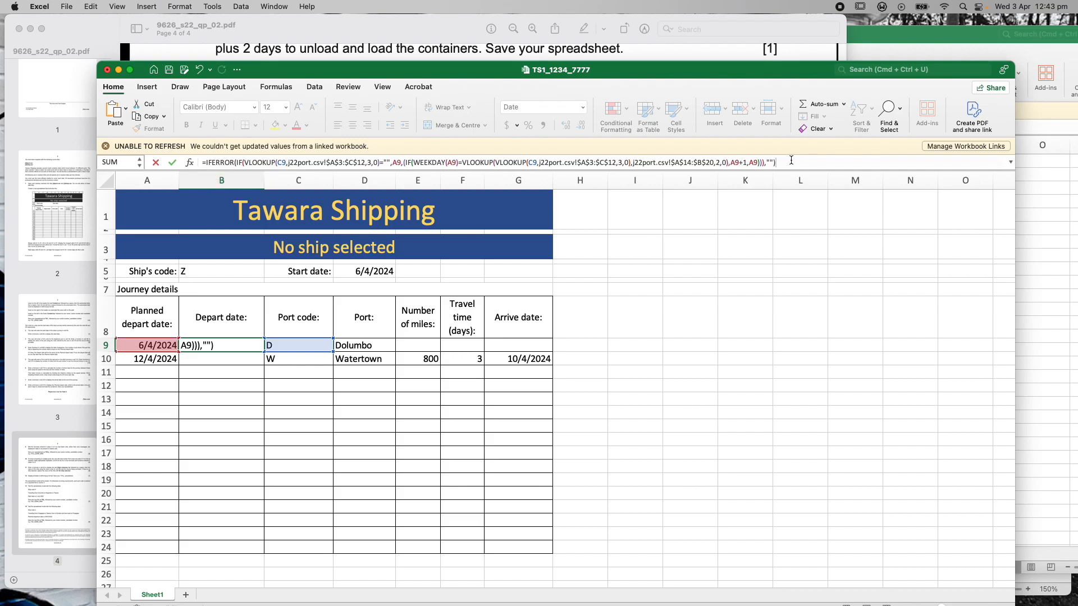
key(Return)
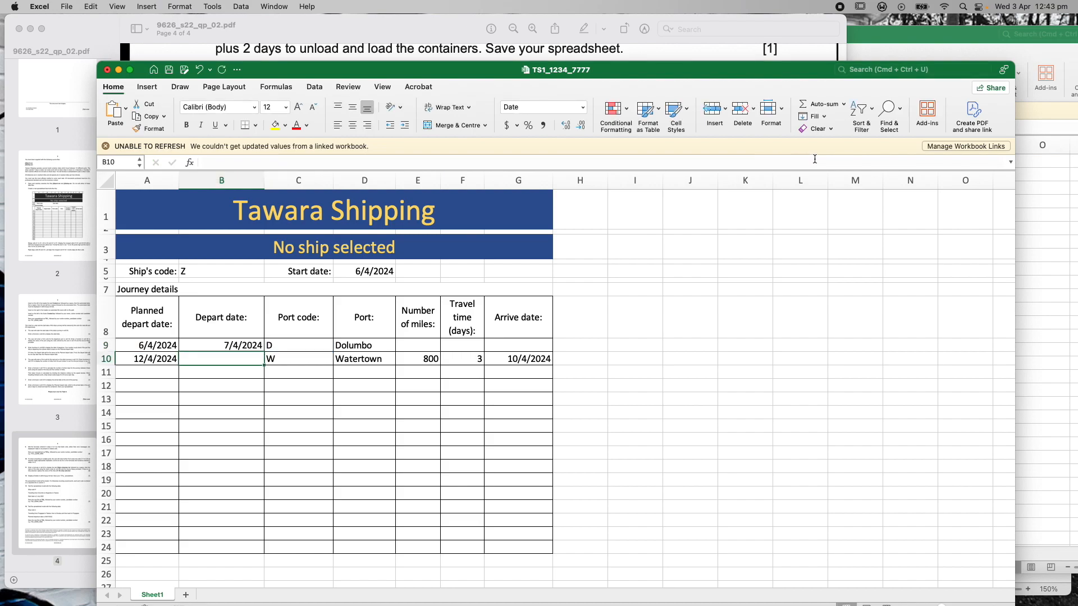
click(216, 349)
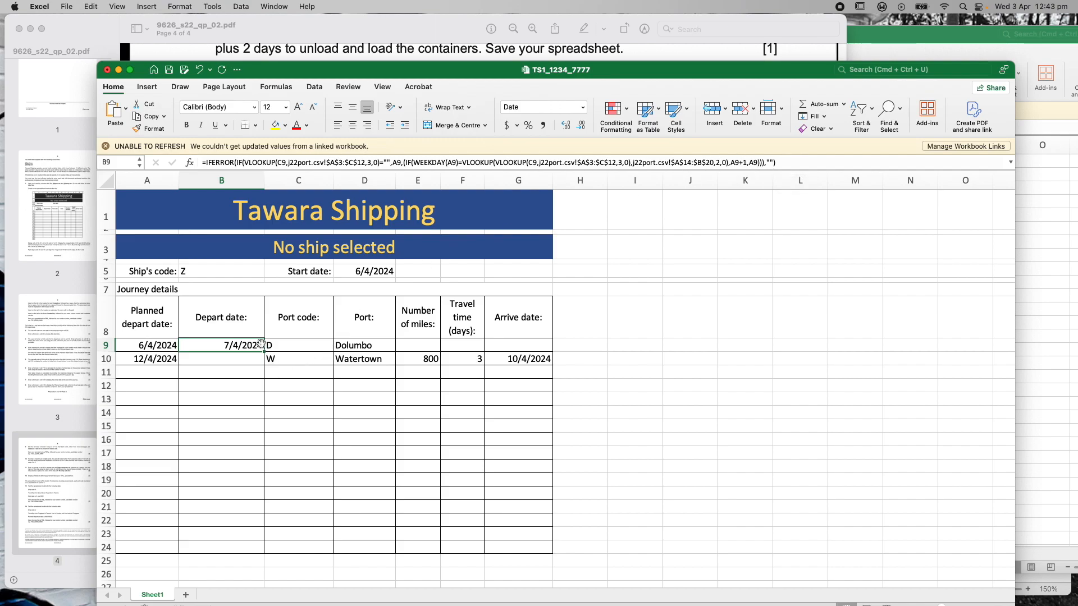
Wrap E10's Number of miles formula in IFERROR, returning a blank on error
click(295, 346)
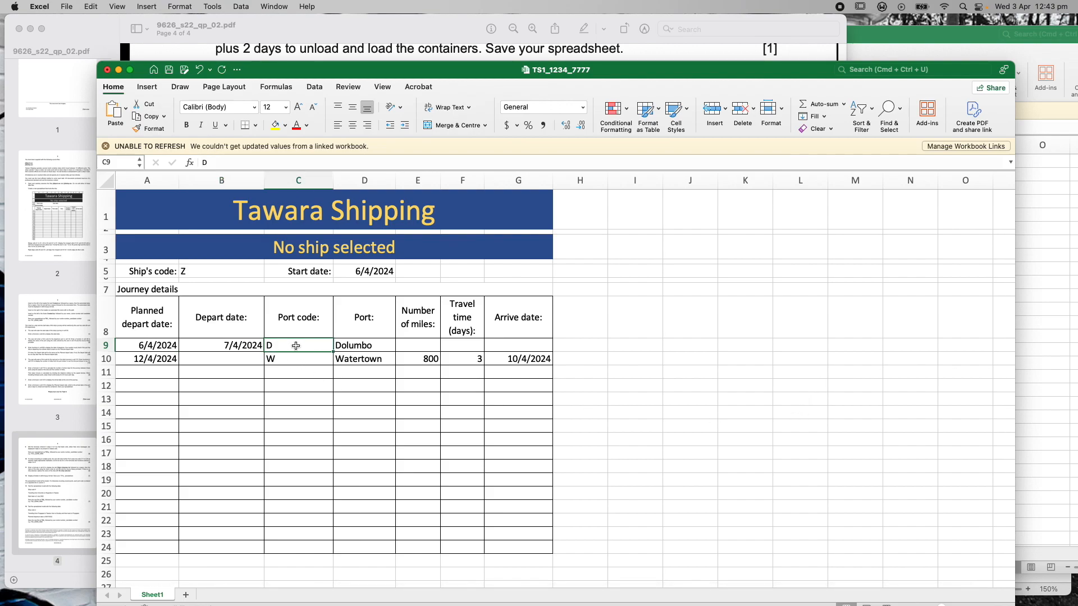
click(297, 359)
click(295, 348)
click(365, 346)
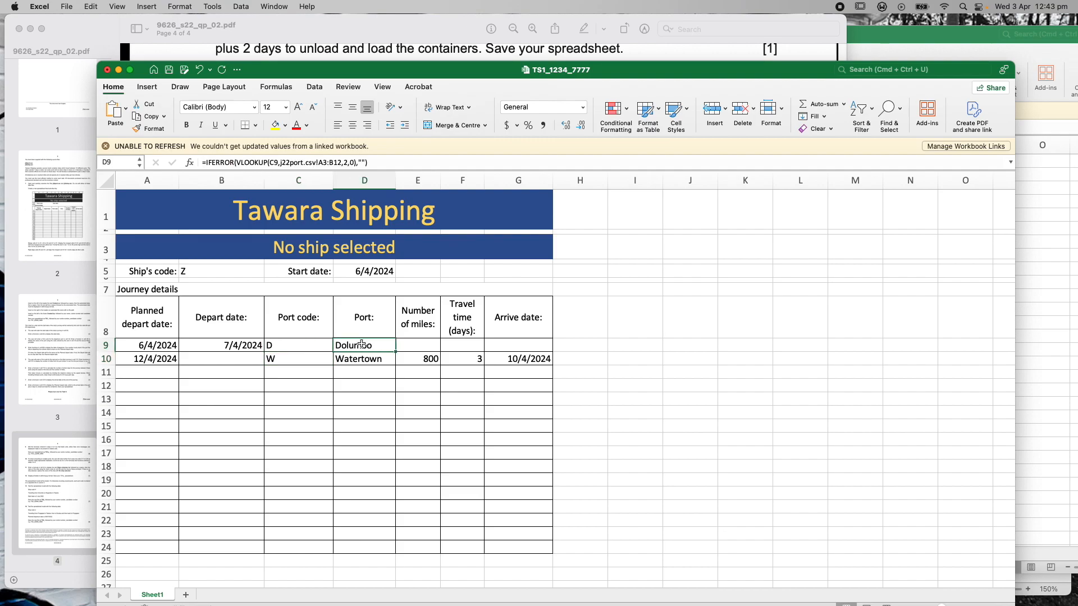
click(362, 359)
click(423, 359)
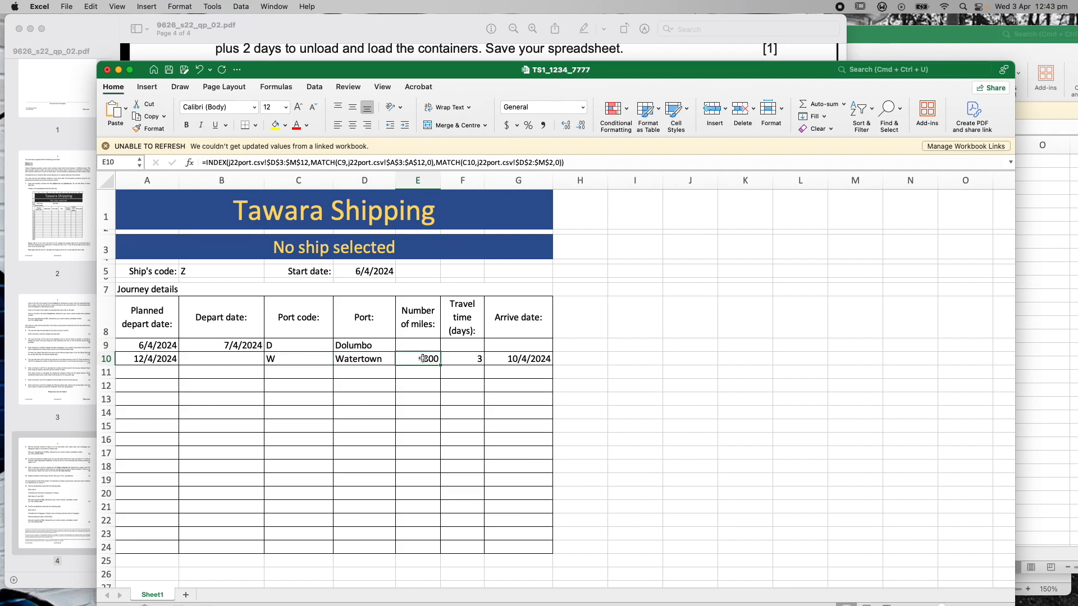
click(206, 163)
text(IFERROR)
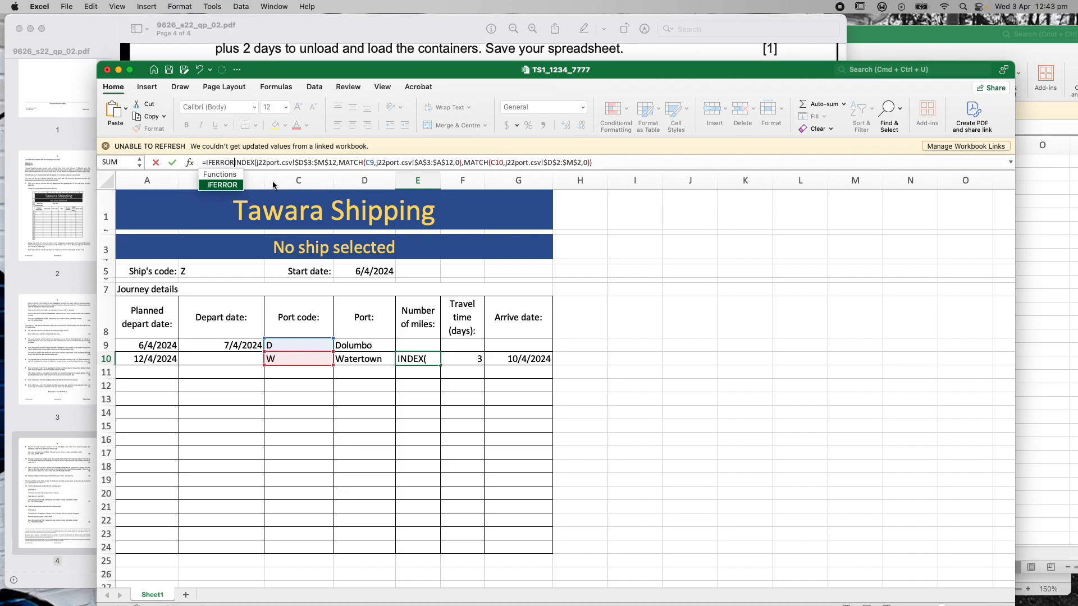
text(()
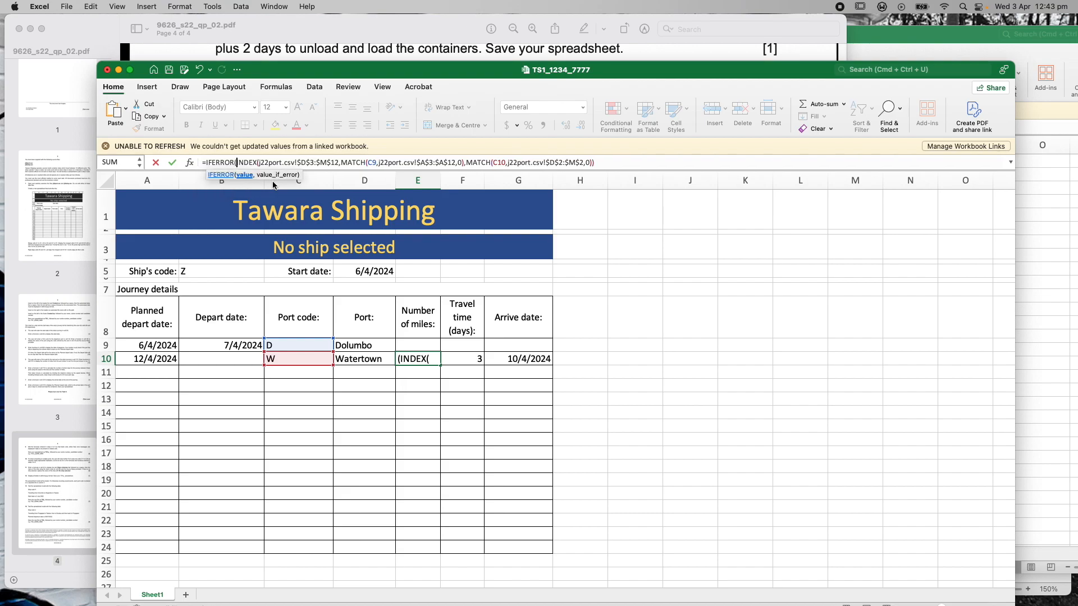
click(611, 163)
text(,""))
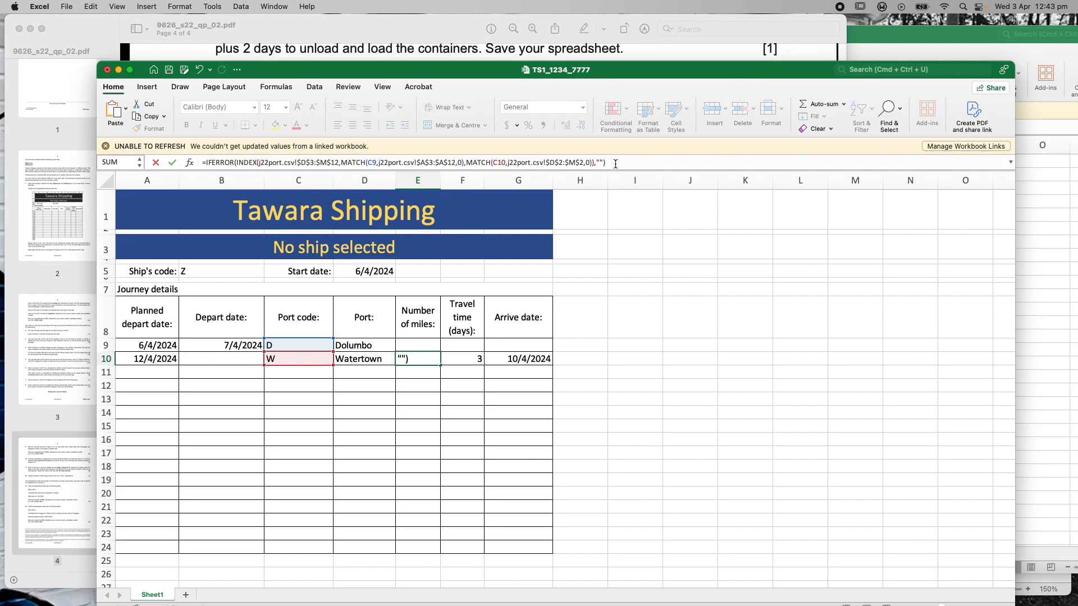
key(Return)
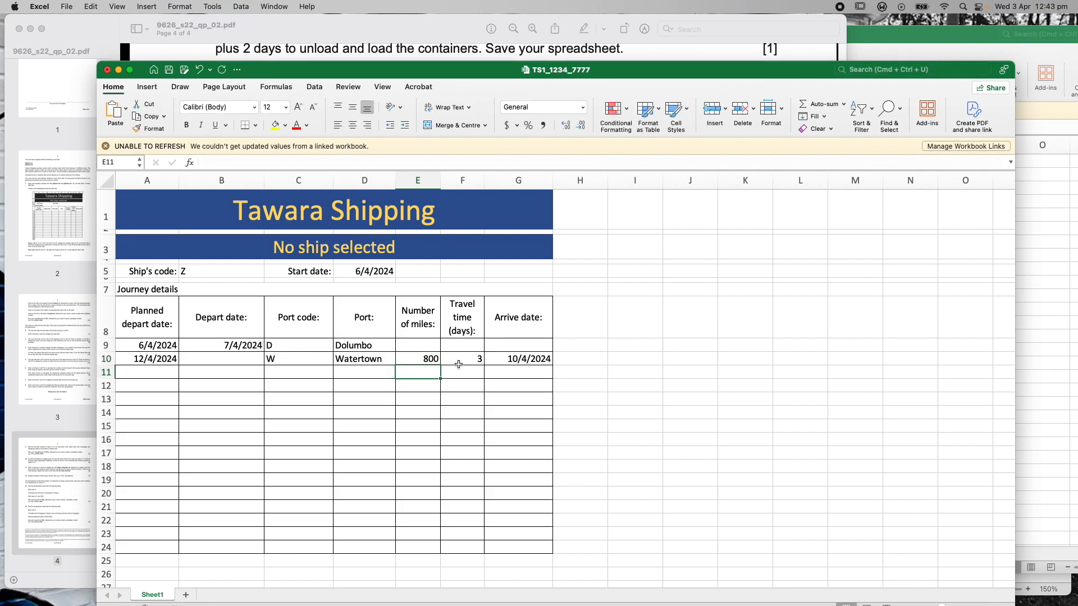
click(416, 362)
Wrap F10's Travel time formula in IFERROR(…,""), still showing 3 days
click(459, 359)
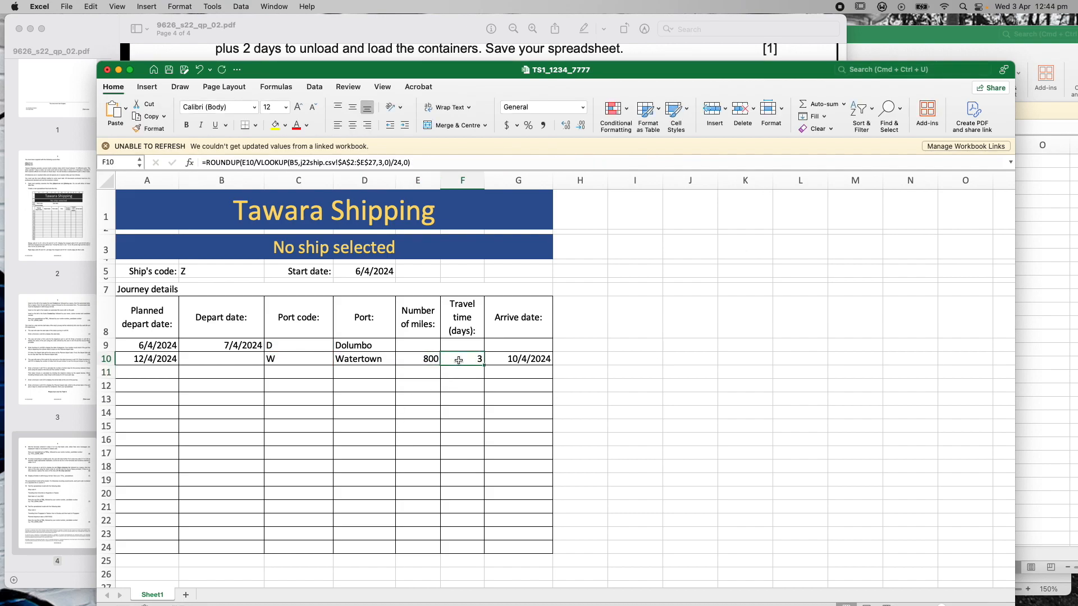
click(206, 163)
text(IFERROR)
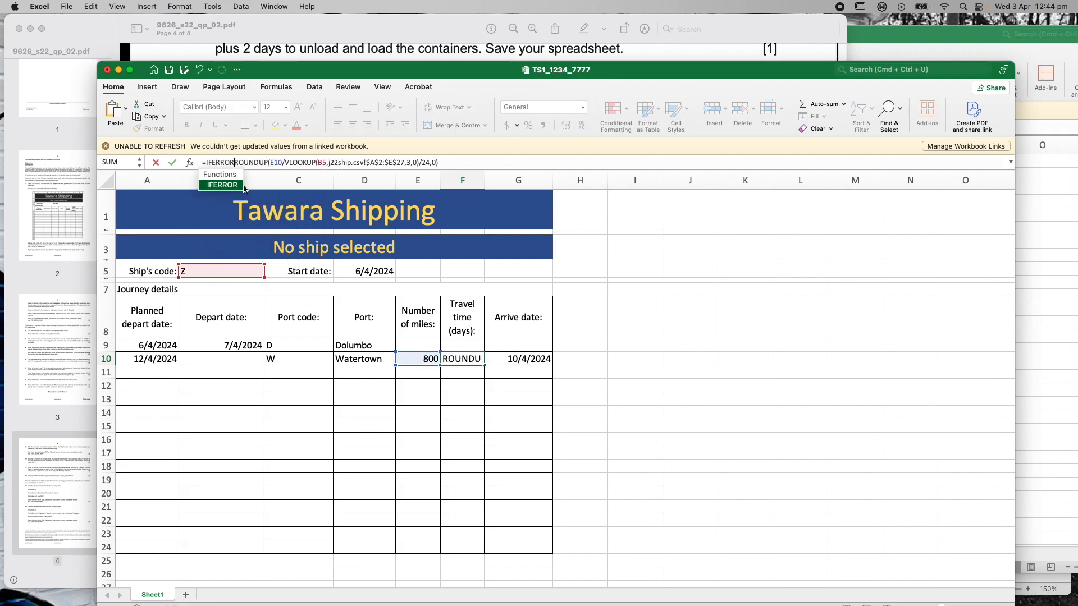
text(()
click(453, 163)
text(,"")
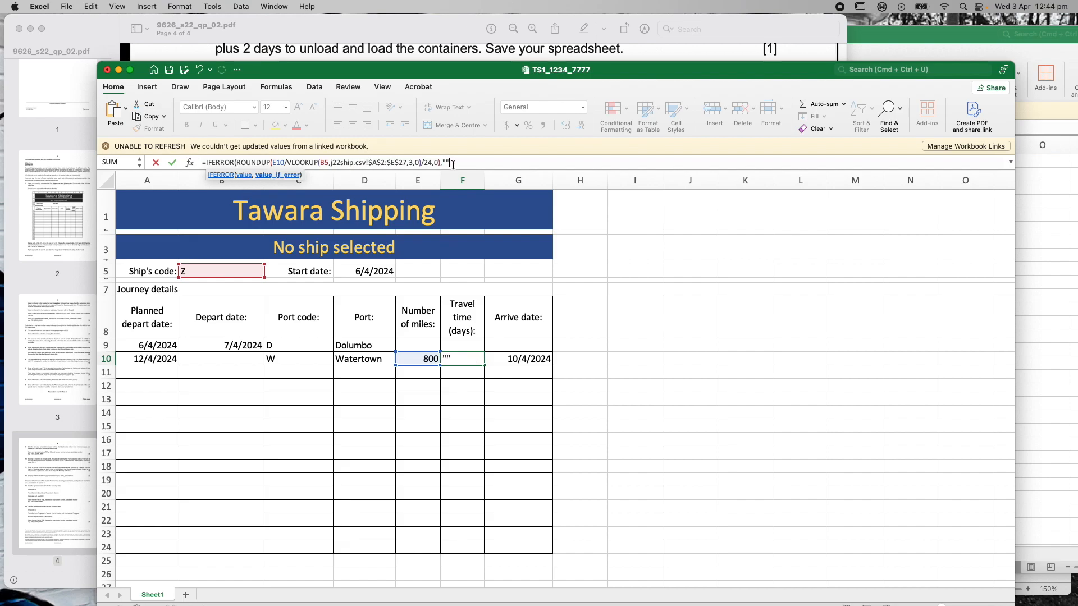
text())
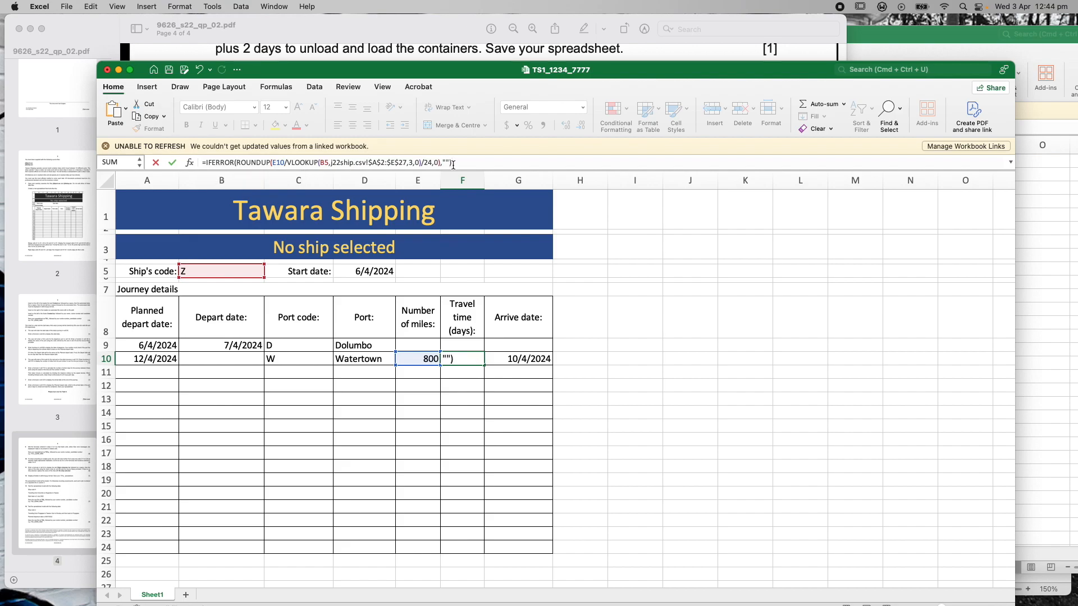
key(Return)
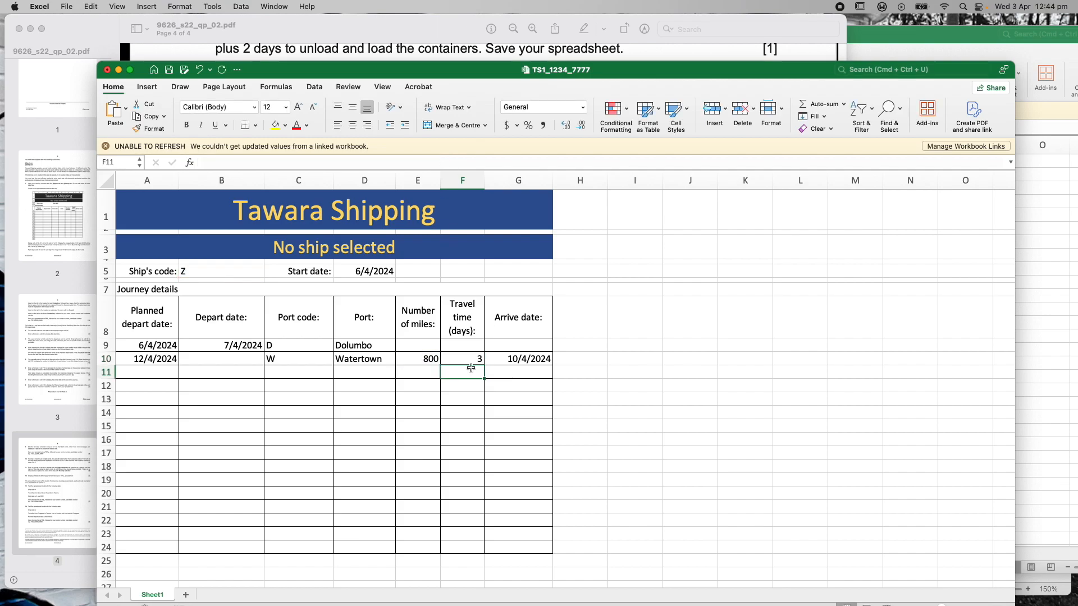
Change G10's arrive date formula to =IFERROR(B9+F10,""), still showing 10/4/2024
click(524, 358)
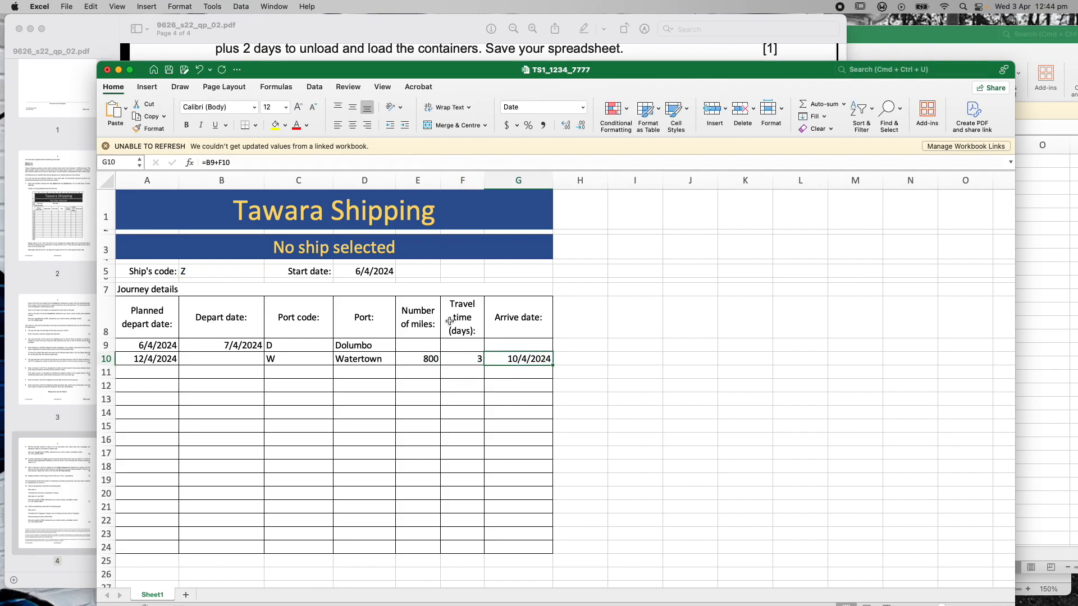
click(209, 164)
text(IF)
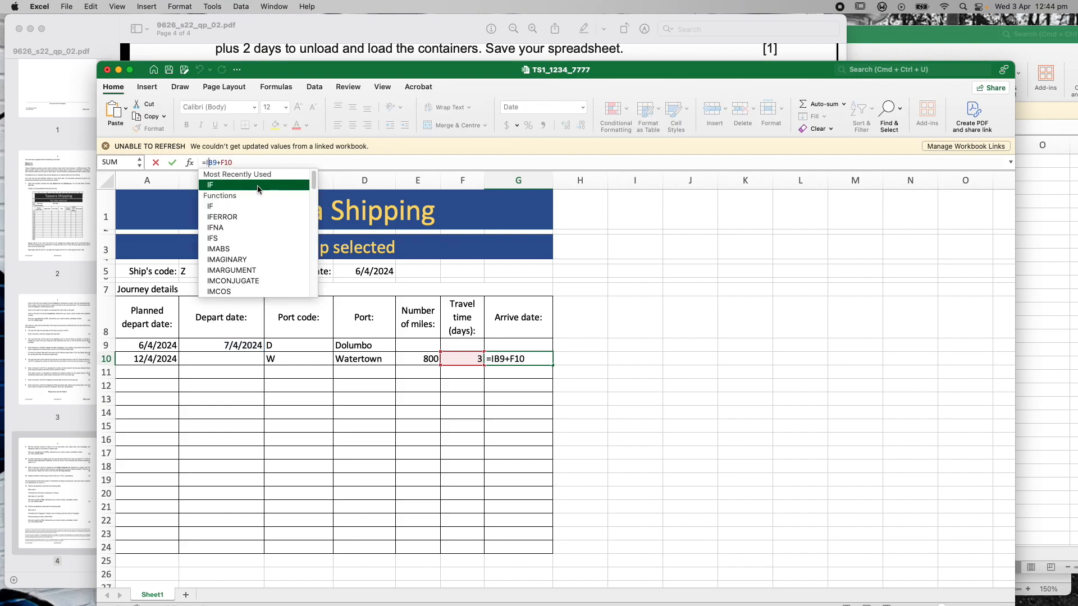
text(ERROR()
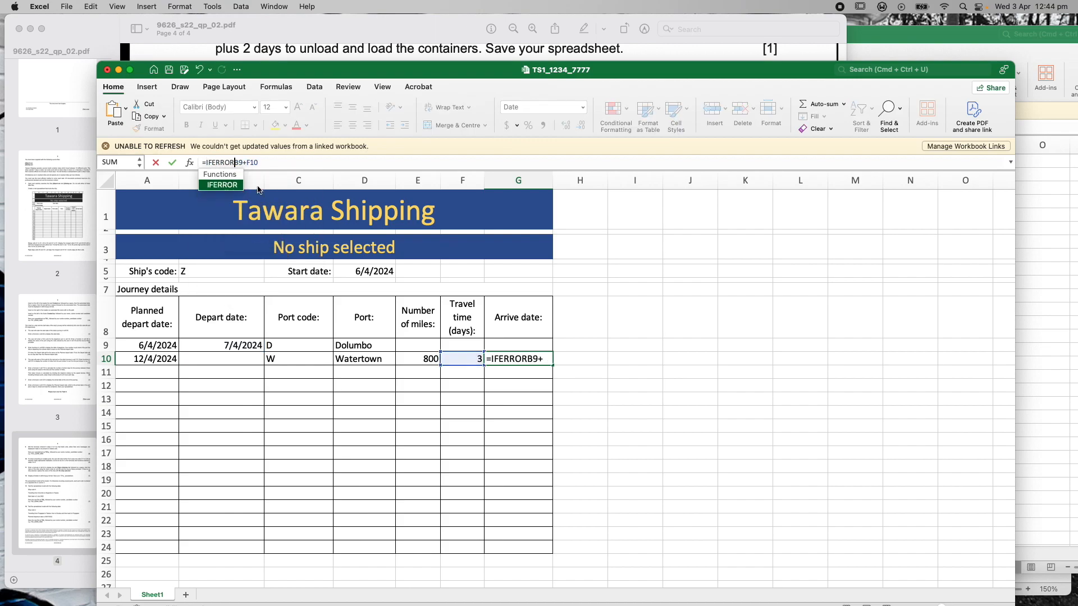
click(287, 164)
text(,""))
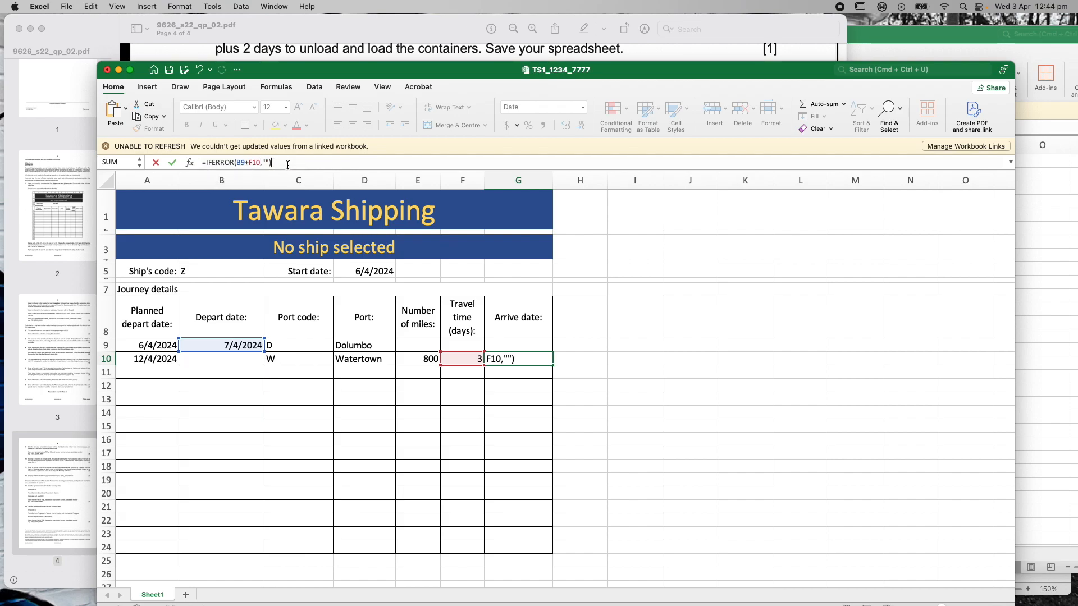
key(Return)
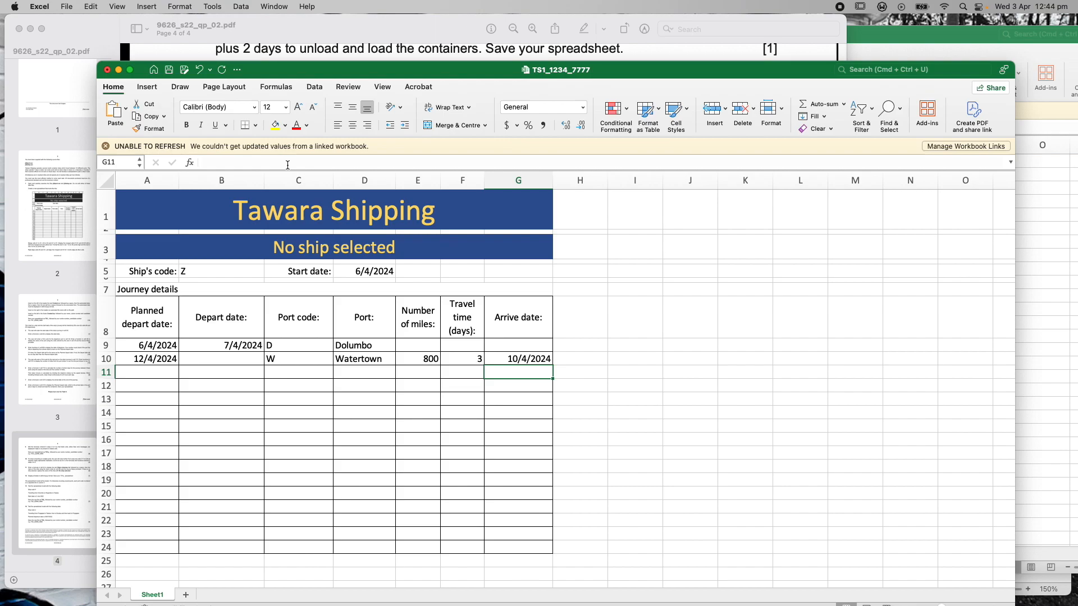
click(109, 31)
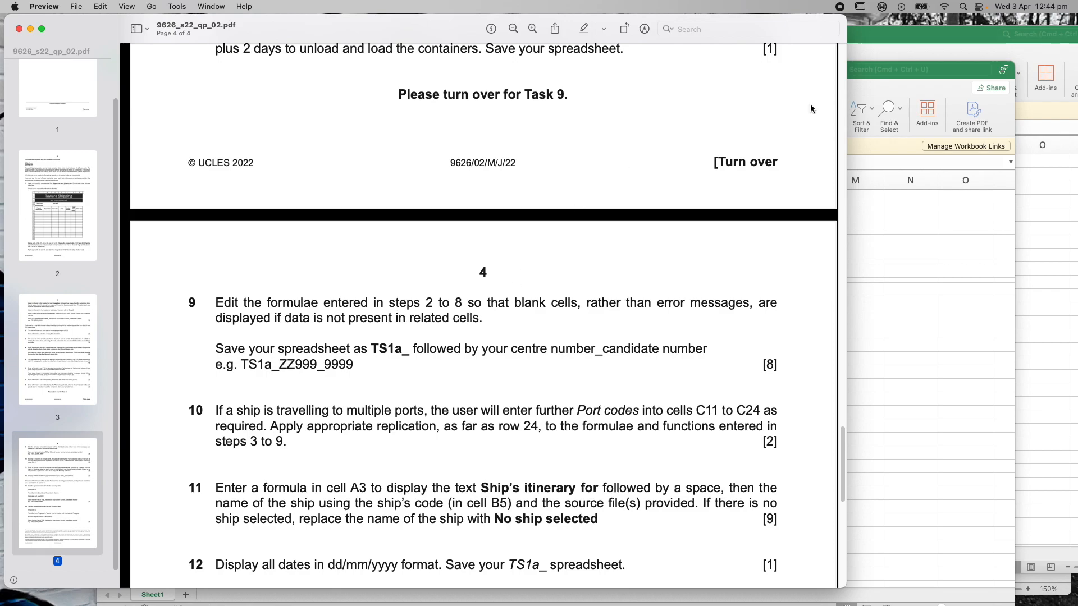
Compare tasks 9–12 on page 4 of the question paper with the Tawara Shipping workbook
click(964, 72)
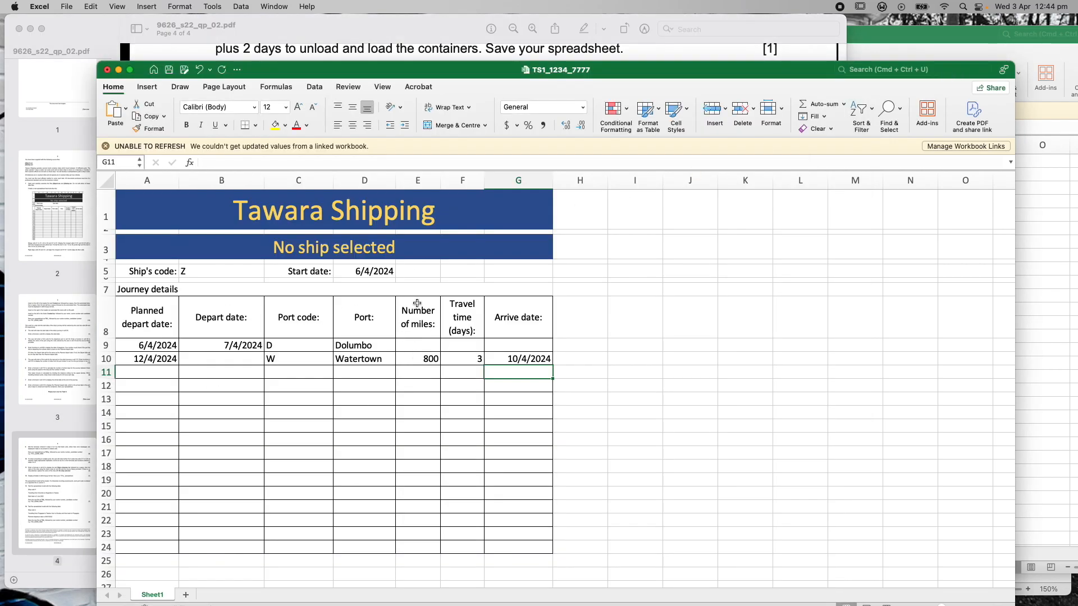
click(403, 37)
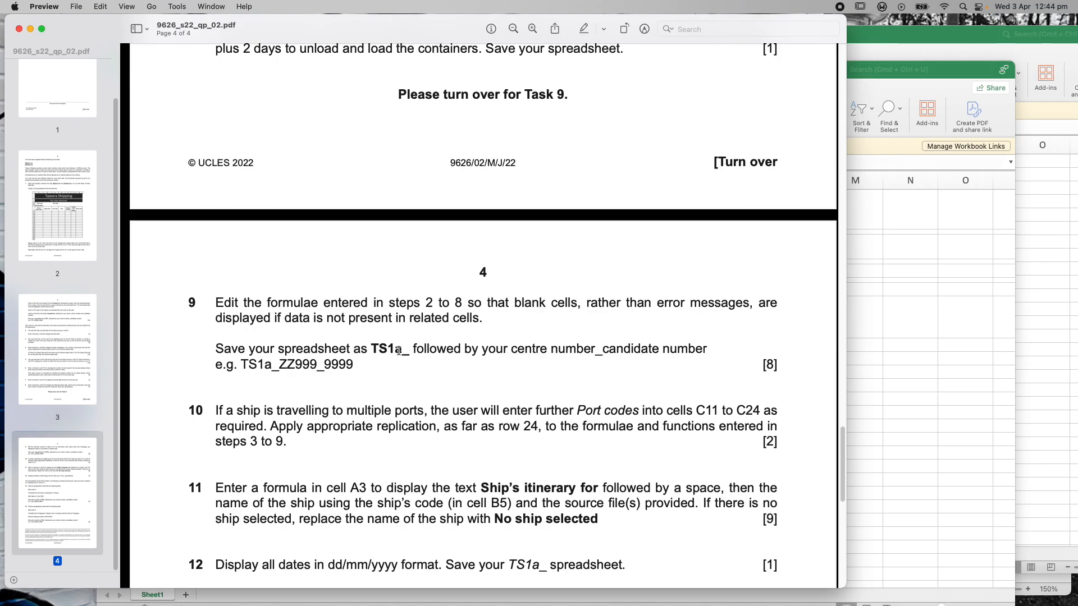
click(910, 72)
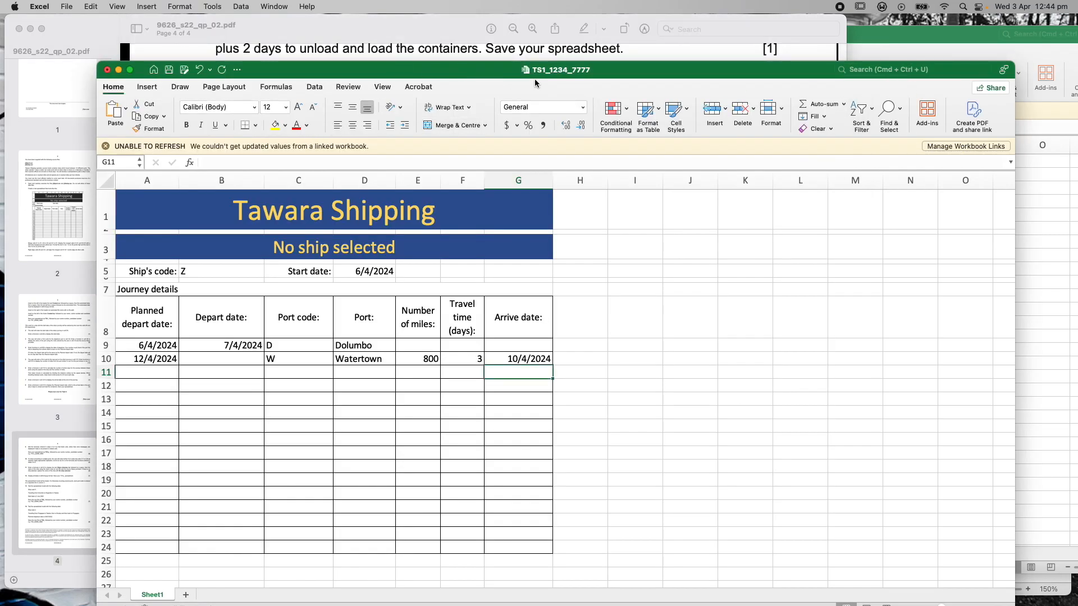
Save the workbook to the Desktop as TS1a_1234_7777 in .xlsx format
click(67, 6)
click(87, 103)
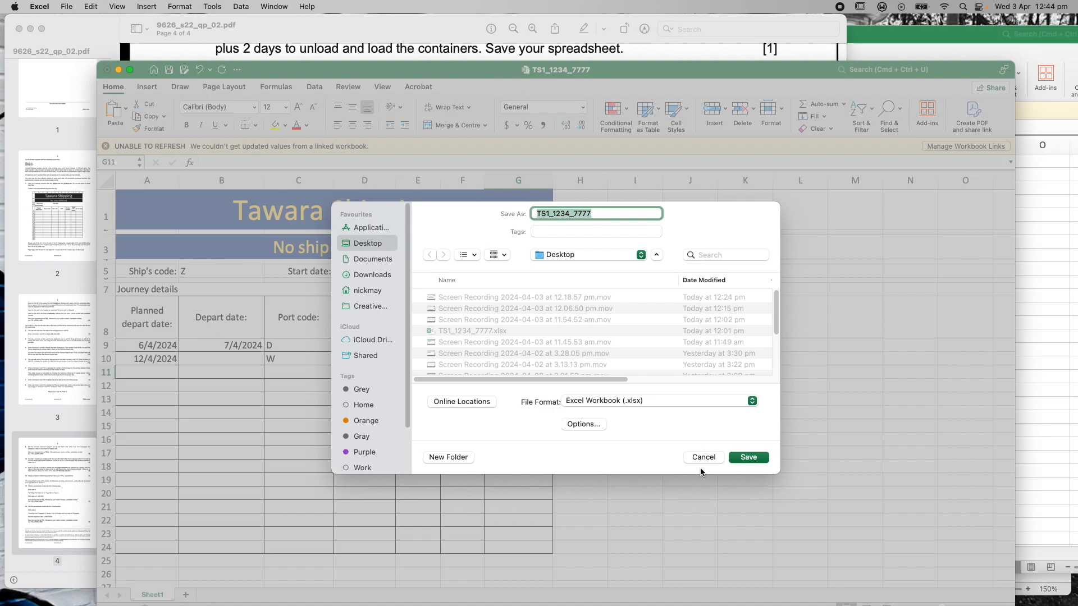
click(699, 452)
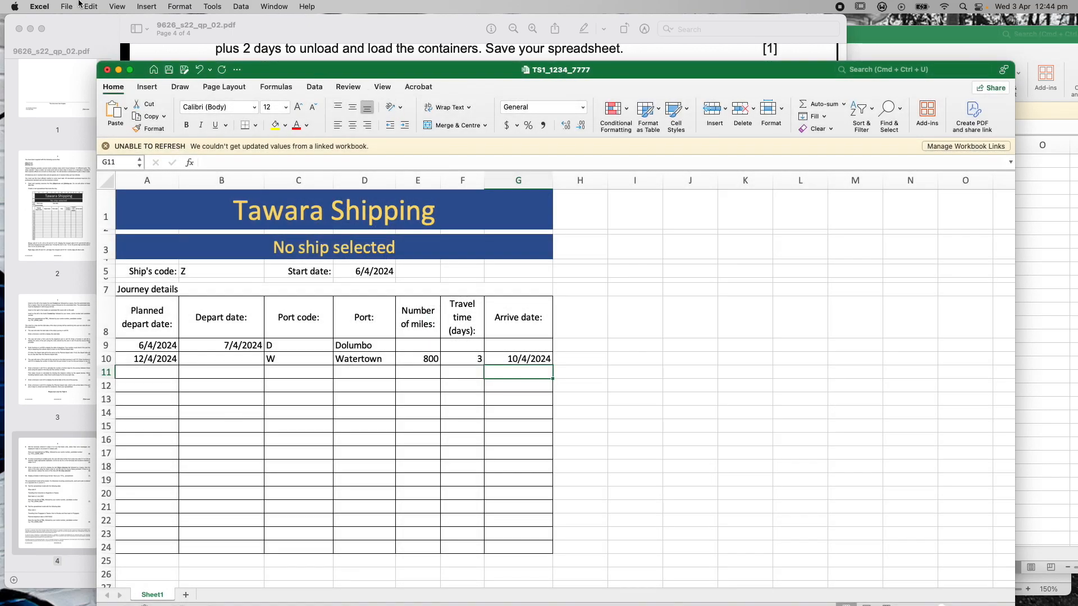
click(62, 6)
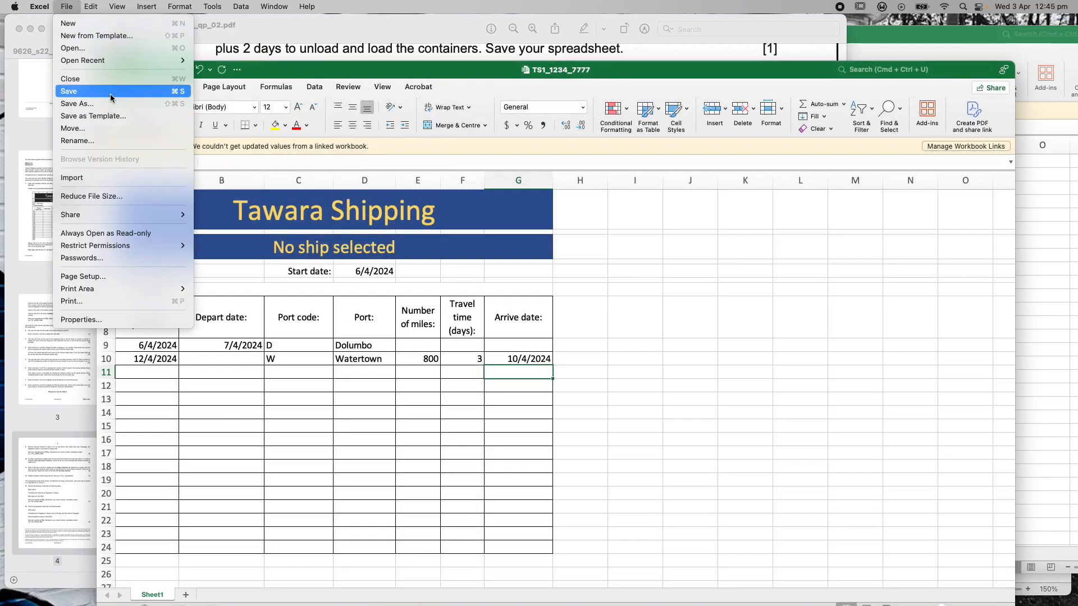
click(112, 102)
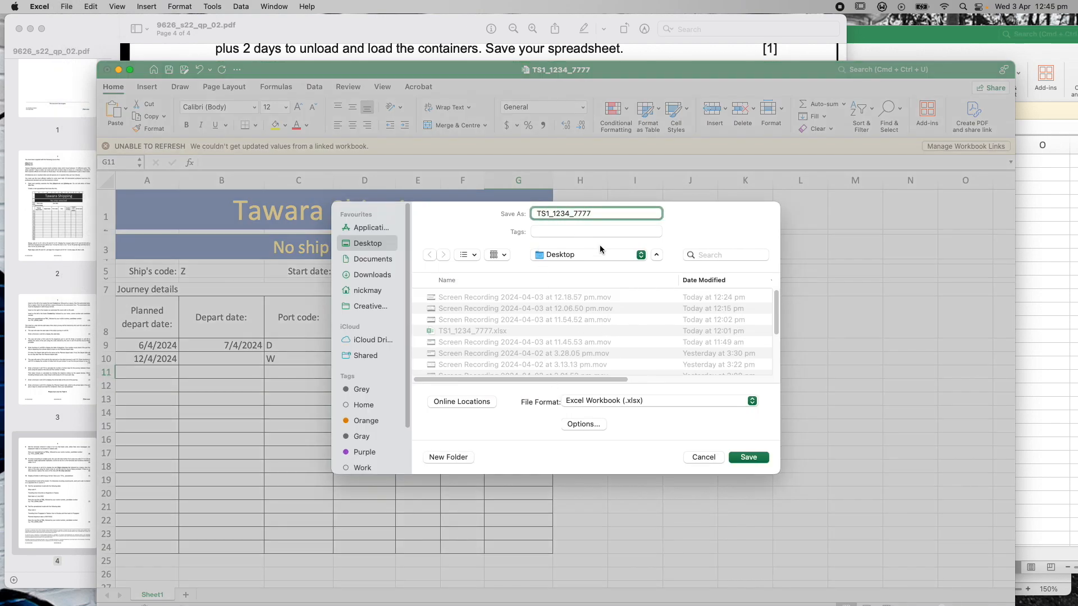
text(a)
click(752, 458)
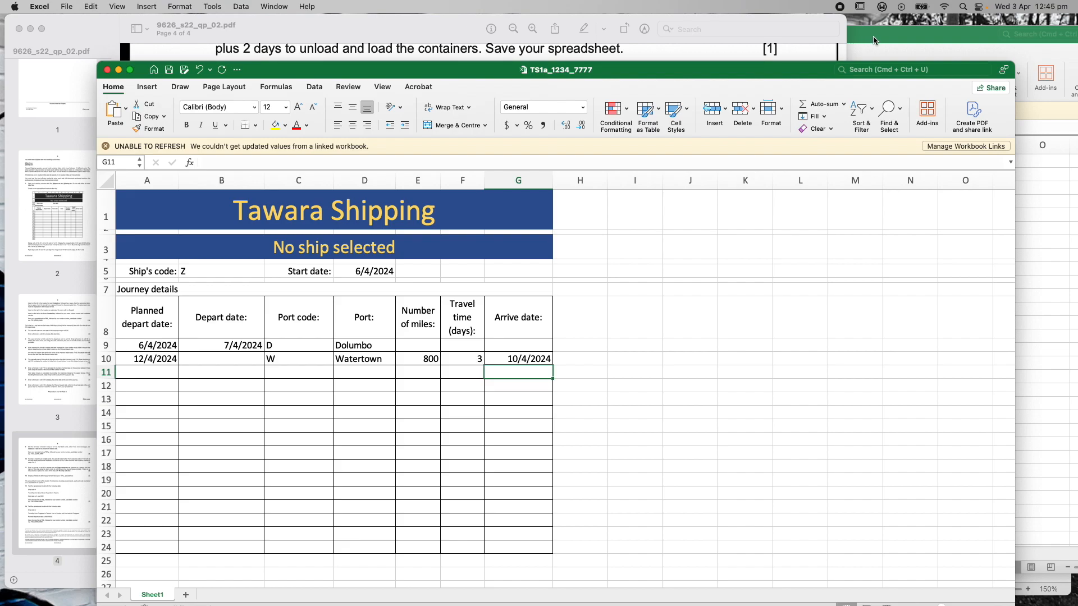
Scroll the question paper to page 4, showing tasks 9–14 and the TS2/TS3 test data
click(387, 32)
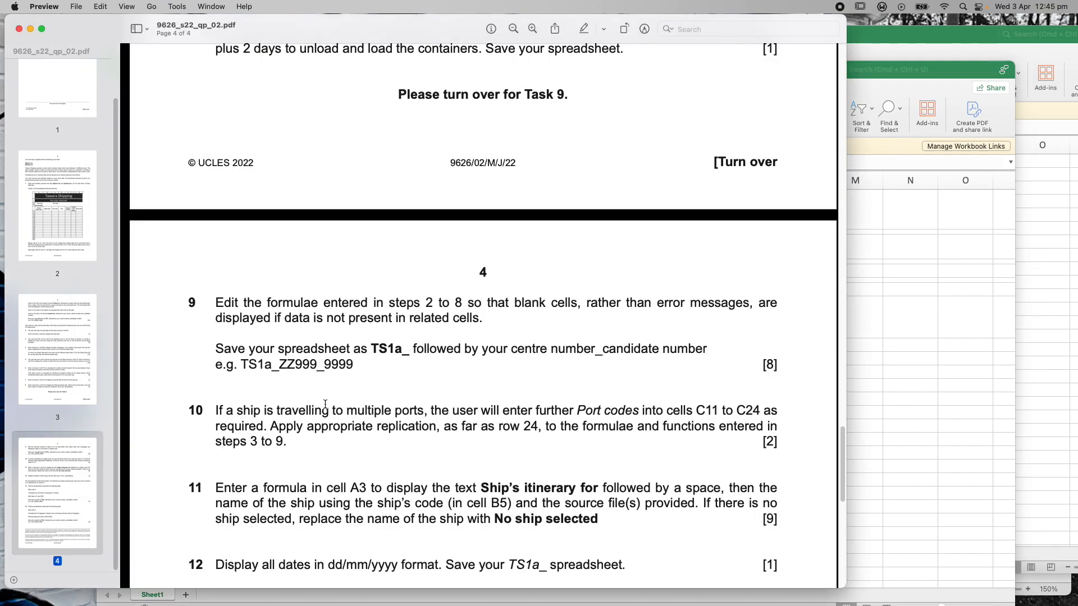
scroll(323, 396, down, 5)
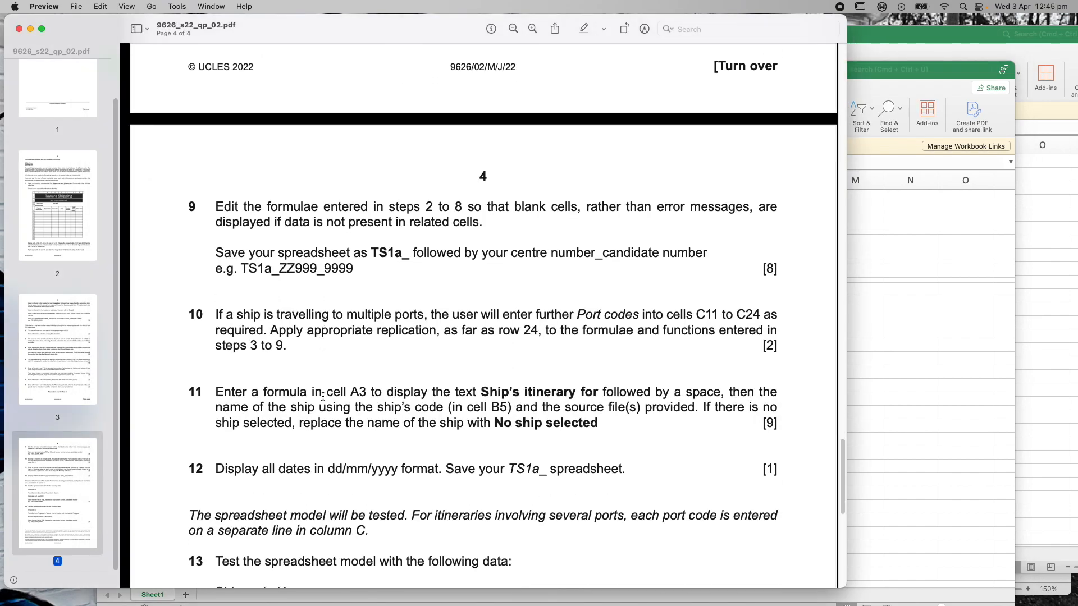
scroll(323, 396, down, 7)
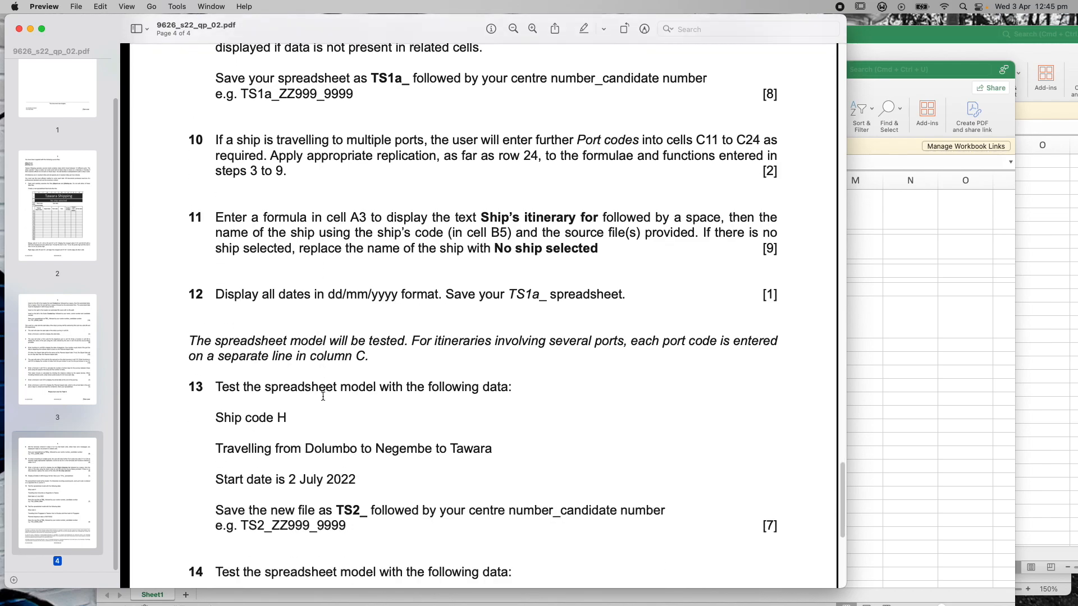
scroll(323, 394, down, 5)
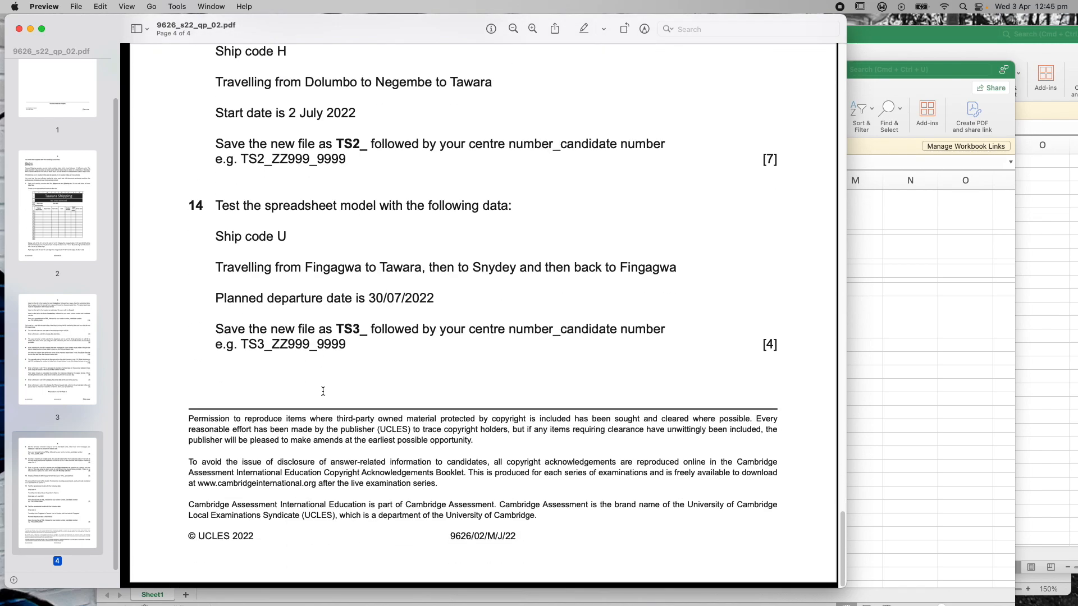
scroll(322, 392, up, 15)
scroll(322, 394, up, 5)
scroll(321, 393, down, 10)
scroll(321, 393, up, 3)
scroll(321, 393, up, 4)
scroll(320, 392, down, 10)
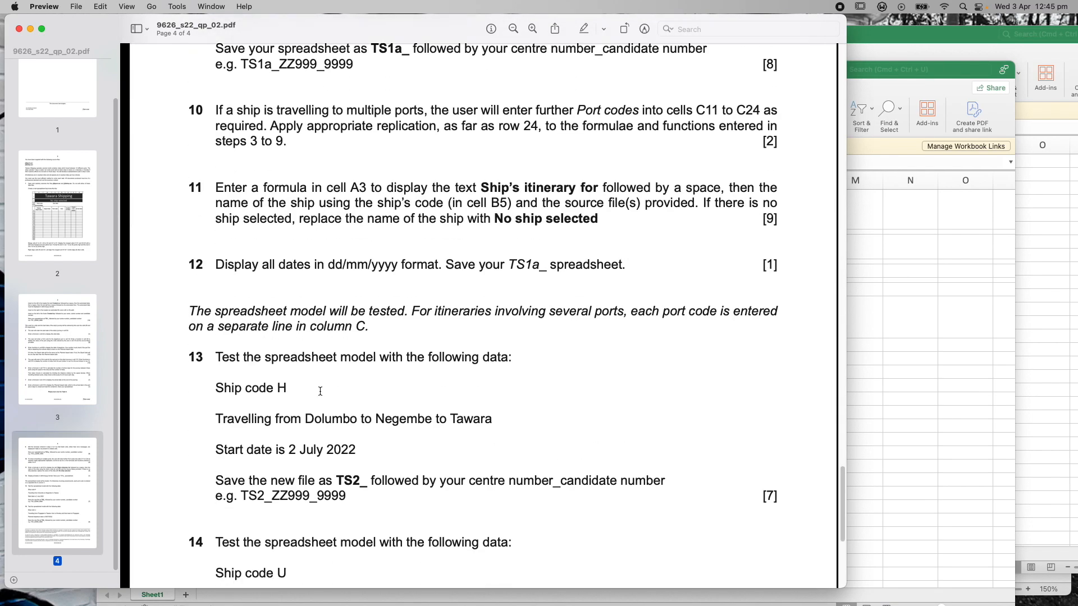
scroll(321, 391, down, 2)
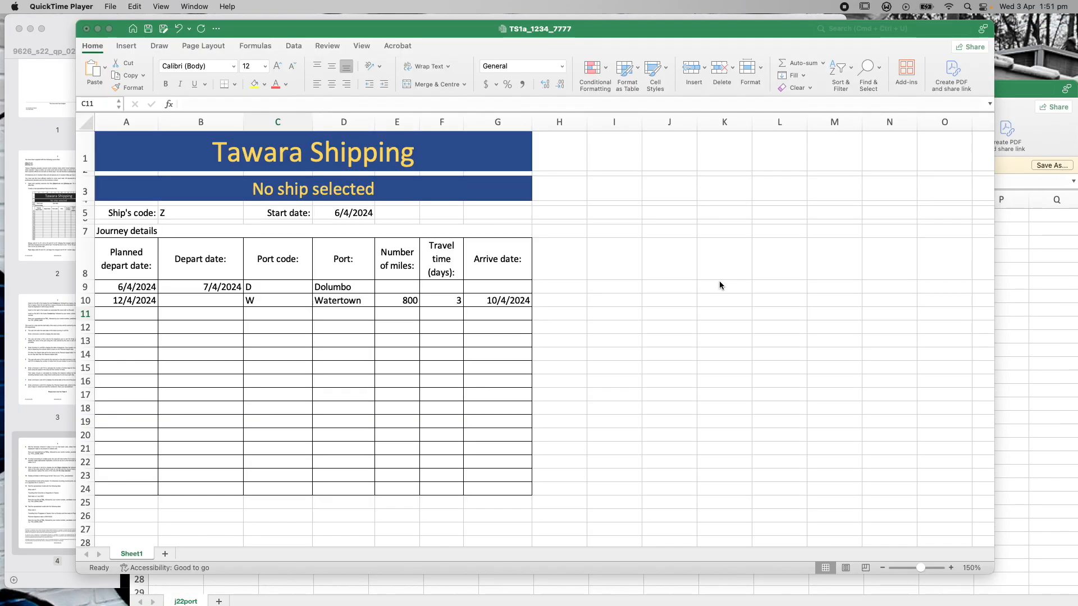
click(66, 26)
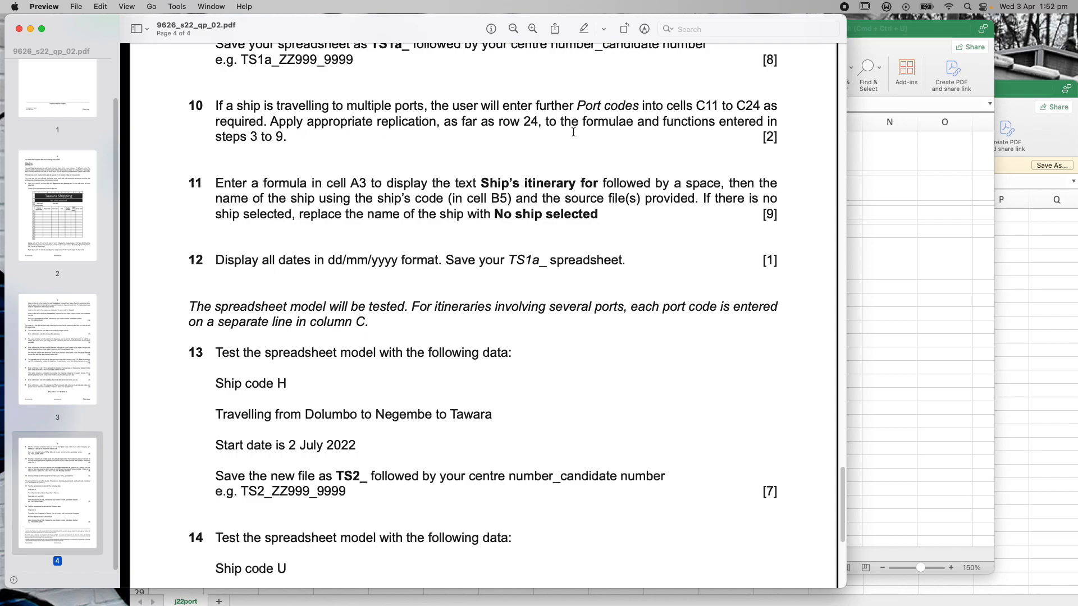
click(935, 34)
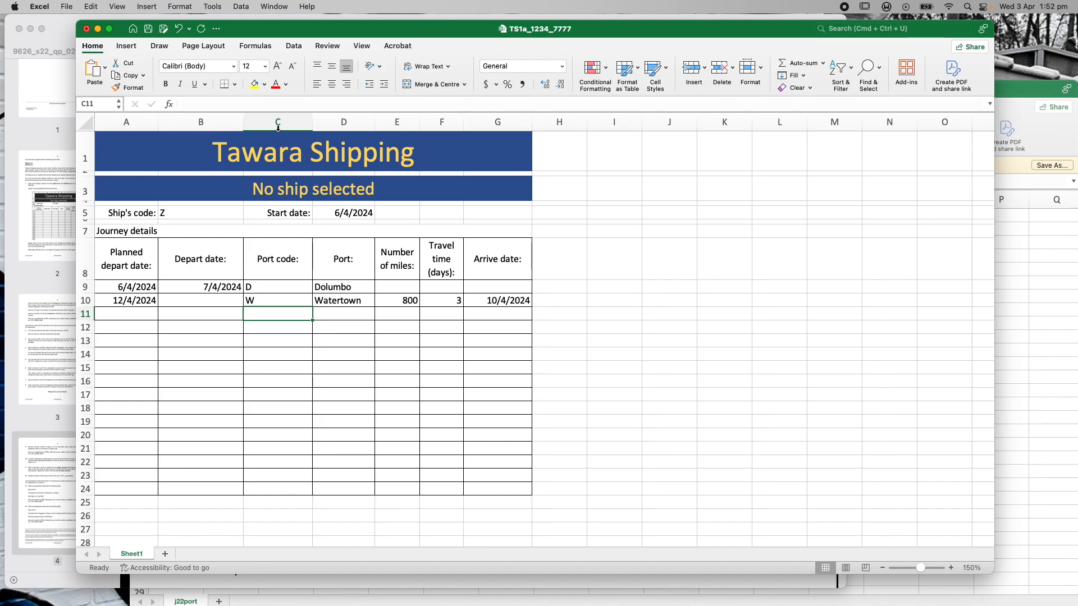
click(280, 489)
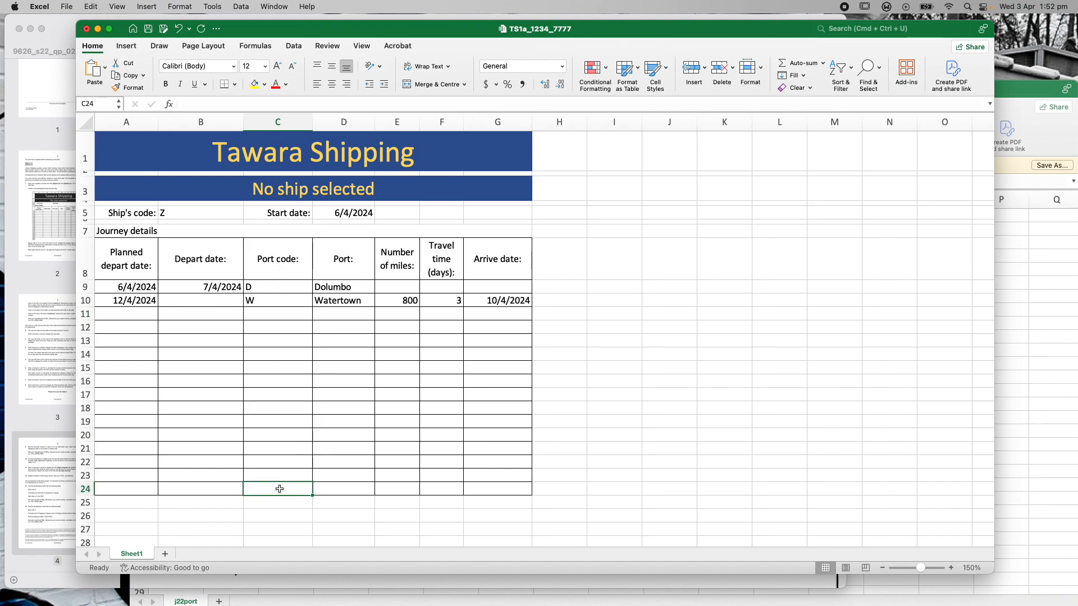
click(269, 315)
click(270, 302)
click(270, 316)
click(268, 327)
click(267, 342)
click(272, 314)
click(327, 287)
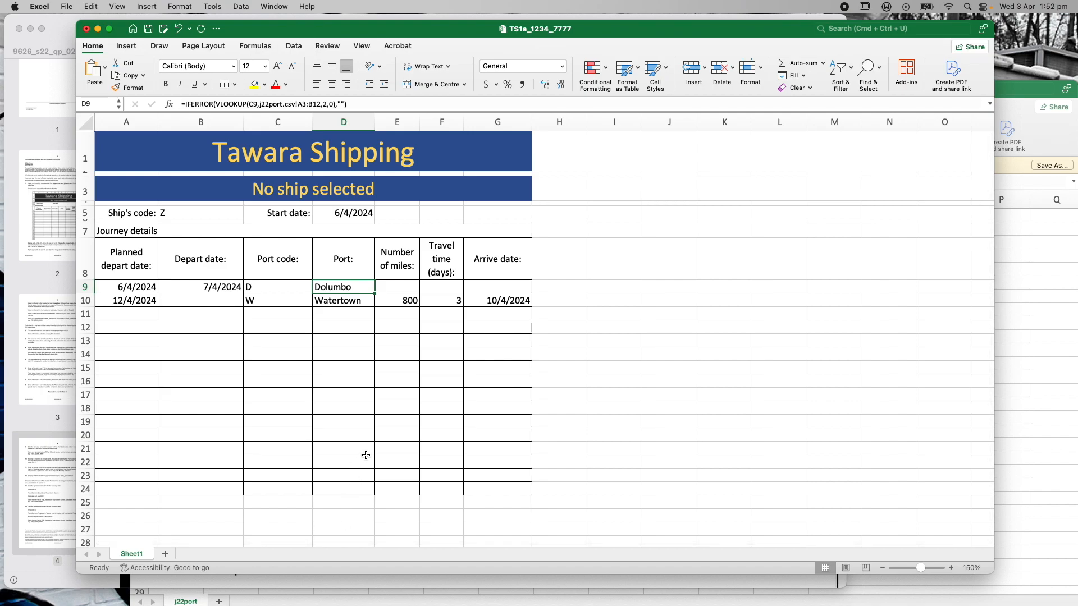
Fill D10's Port lookup formula down to D24 and compare it with D9's formula
click(273, 301)
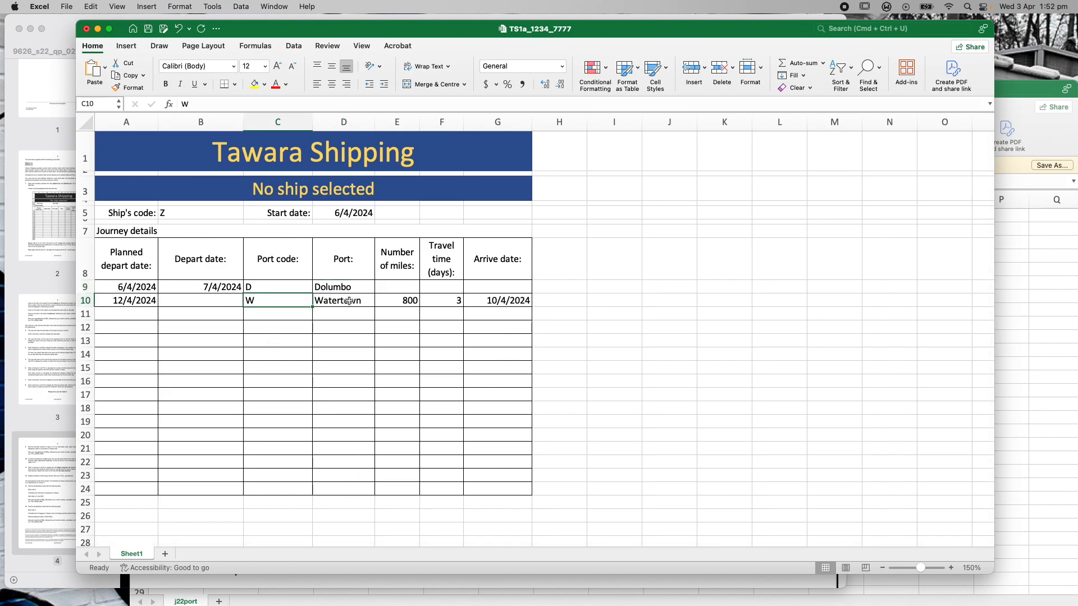
click(354, 299)
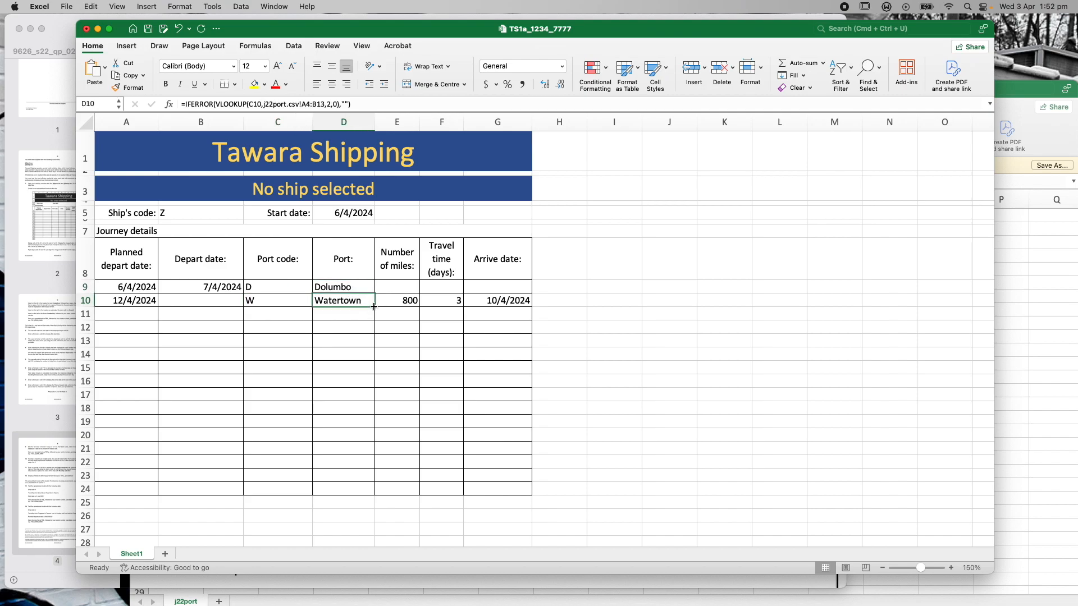
drag(374, 306, 369, 494)
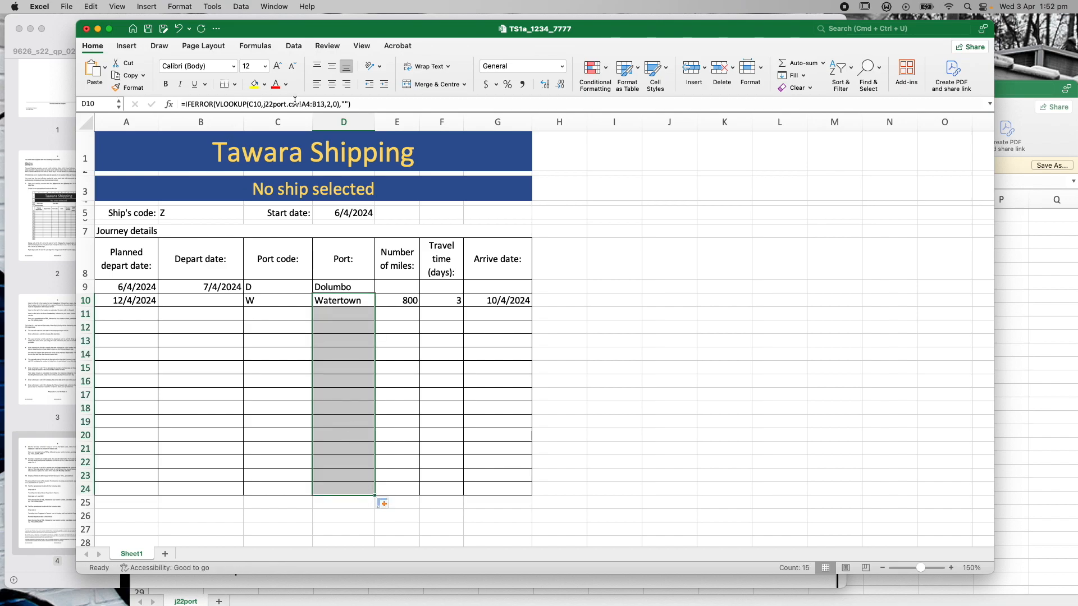
click(355, 289)
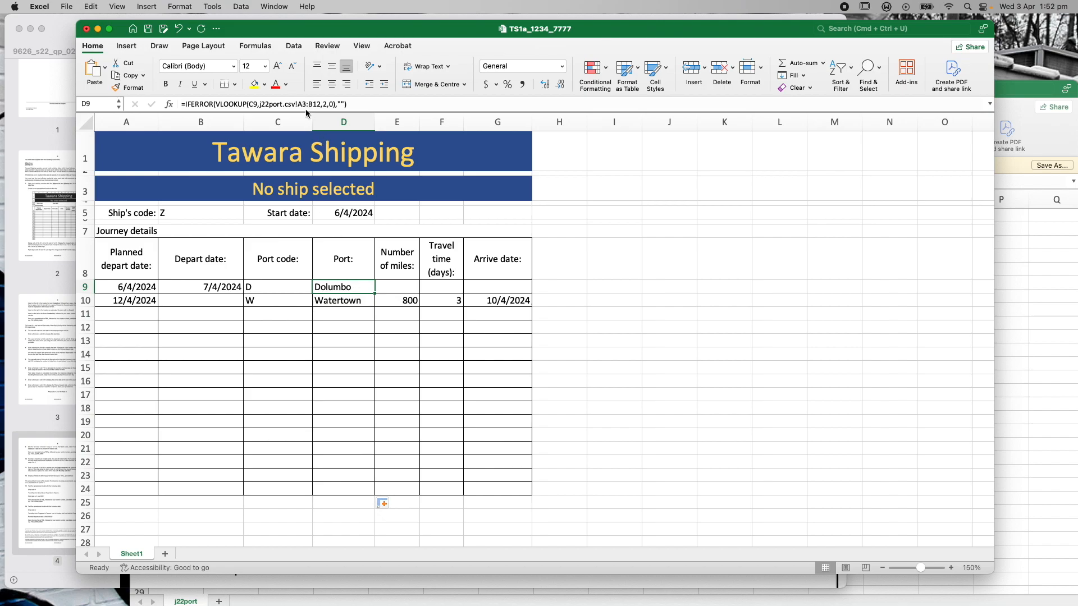
click(345, 302)
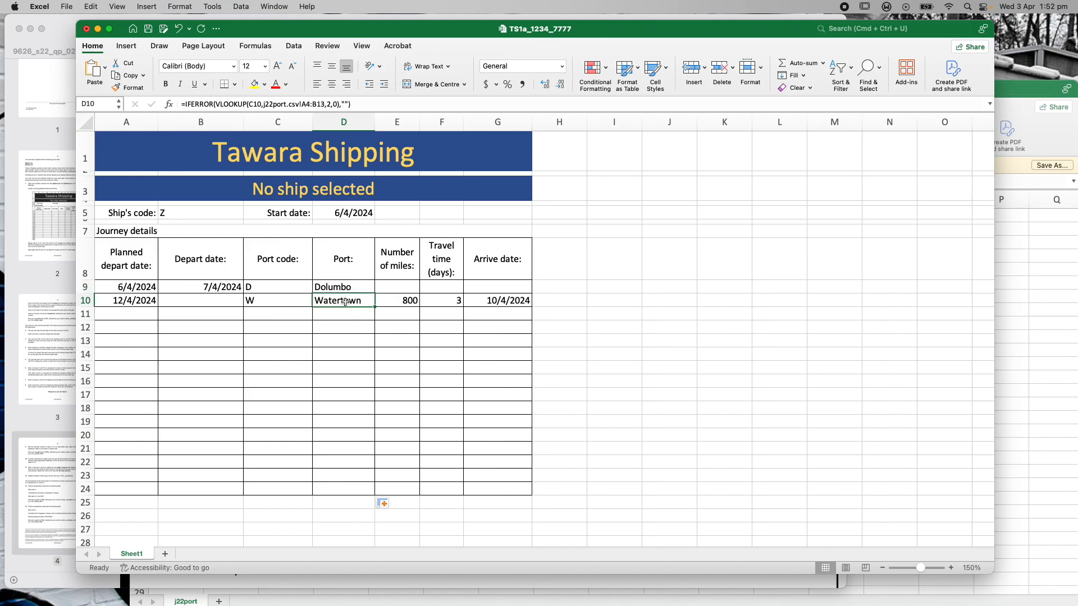
click(310, 104)
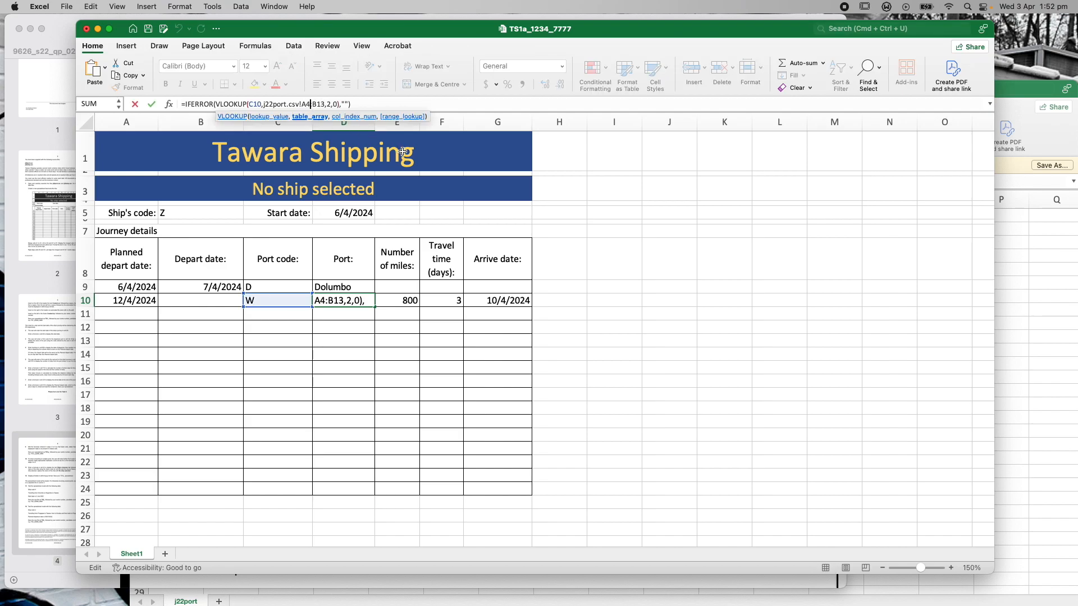
Change D10's VLOOKUP range from A4:B13 to j22port.csv!A3:B12 and commit it
key(BackSpace)
text(3)
key(BackSpace)
text(2)
key(shift+Left)
key(shift+Left)
key(shift+Left)
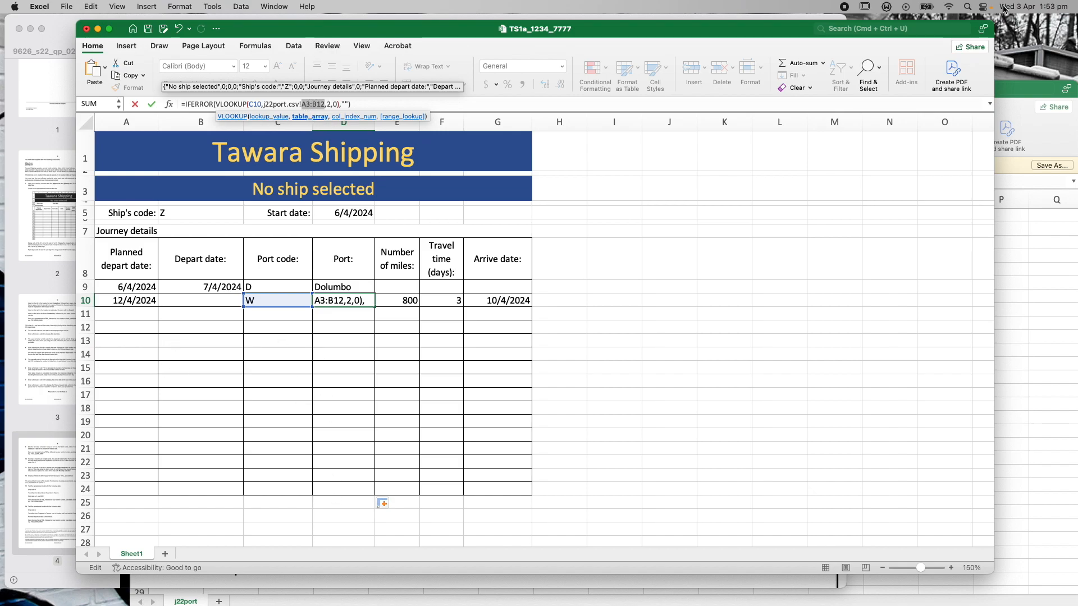
click(1037, 87)
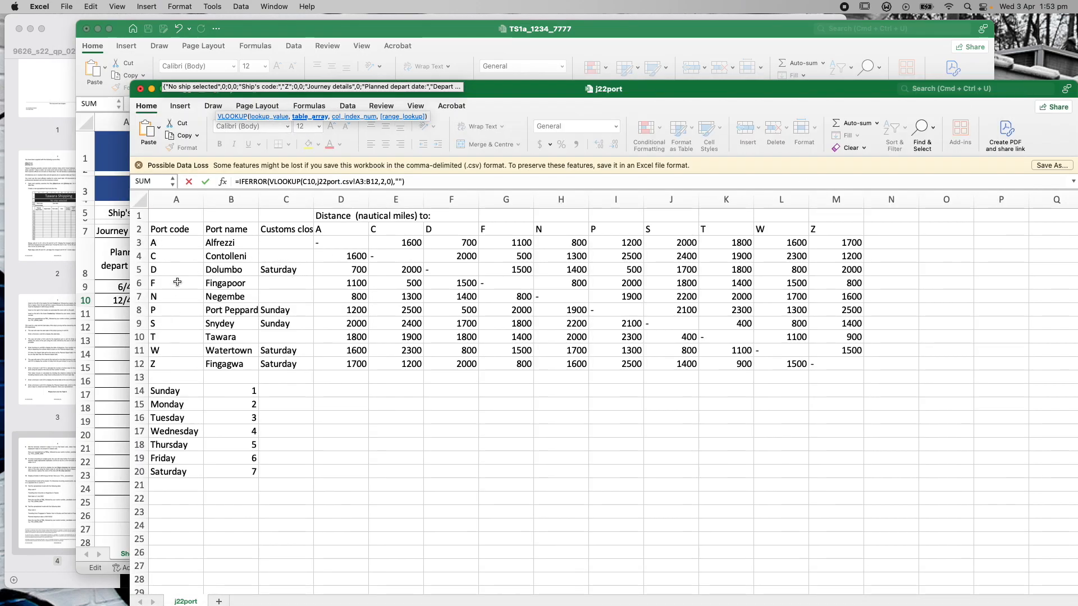
click(364, 37)
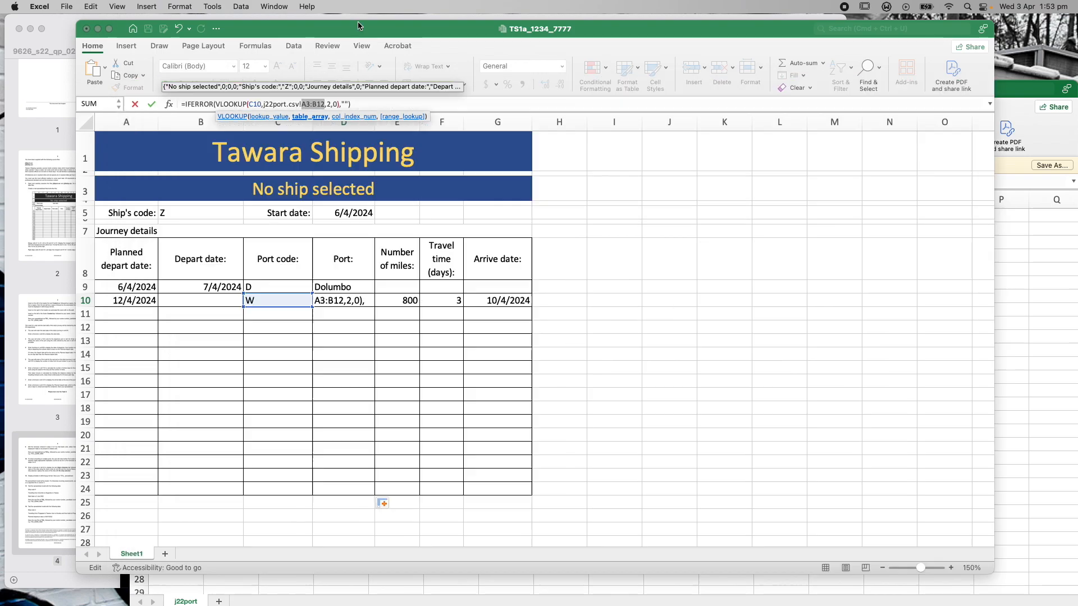
click(351, 315)
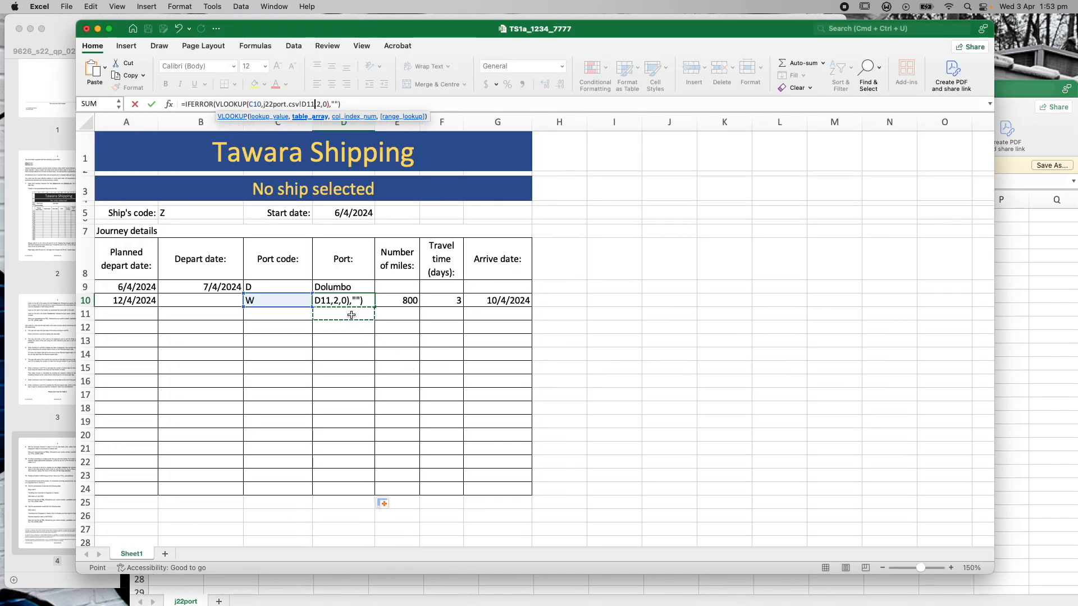
key(super+z)
click(380, 104)
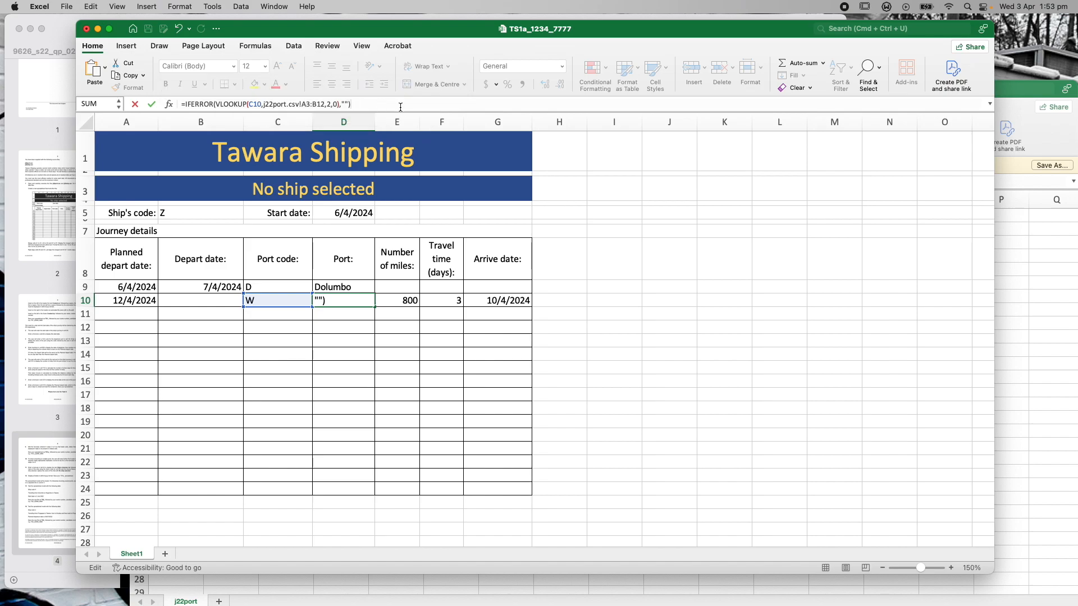
key(Return)
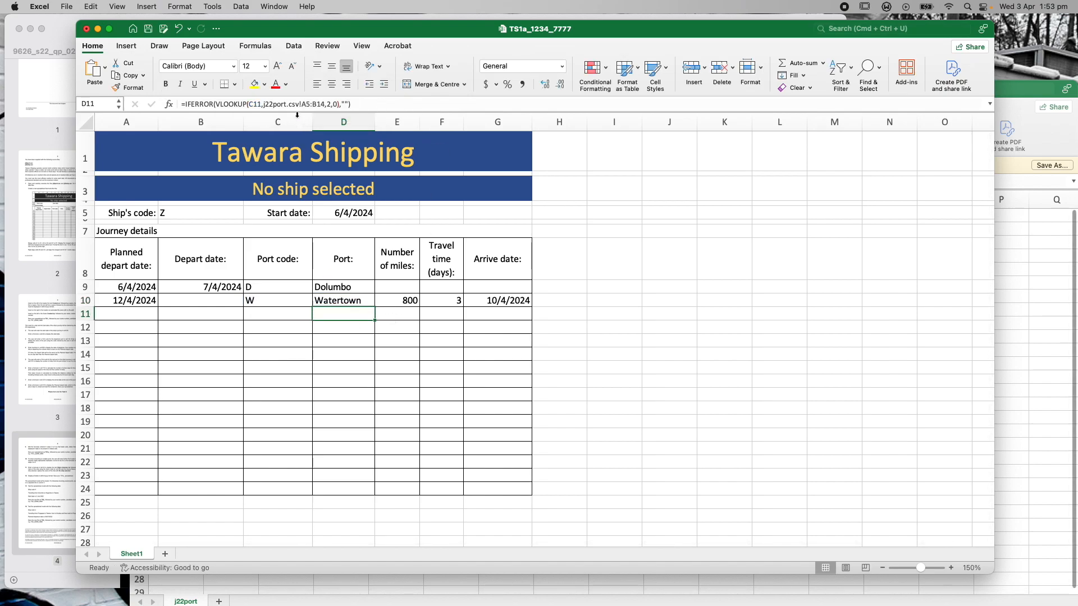
Replace the shifted lookup ranges in D11 and D13 with A3:B12
drag(301, 103, 326, 104)
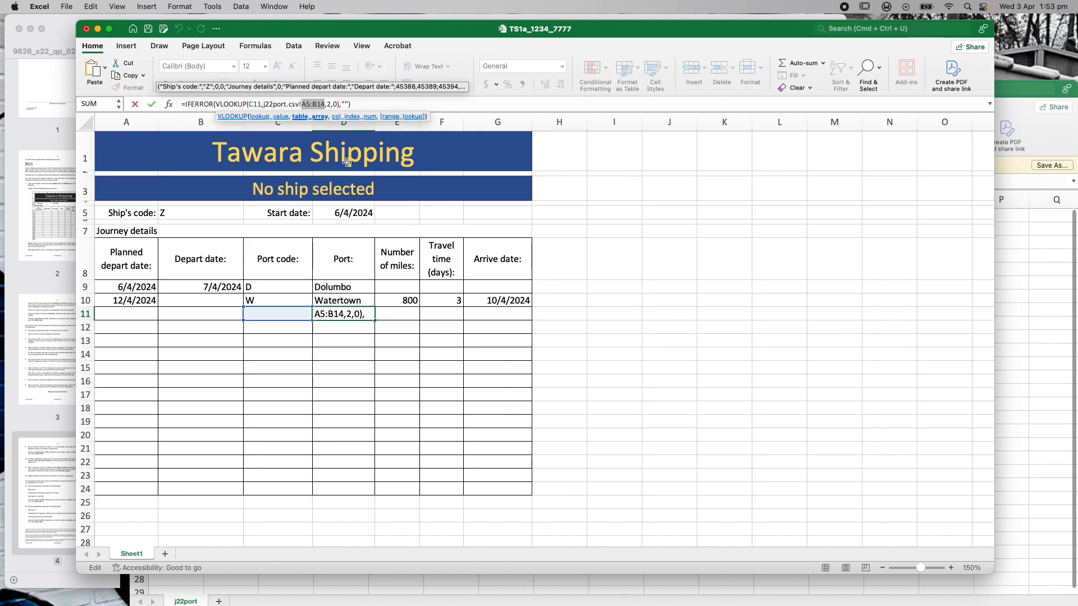
text(A3:B12)
key(Right)
key(Right)
key(Right)
key(Right)
key(Right)
key(Right)
key(Right)
key(Right)
key(Right)
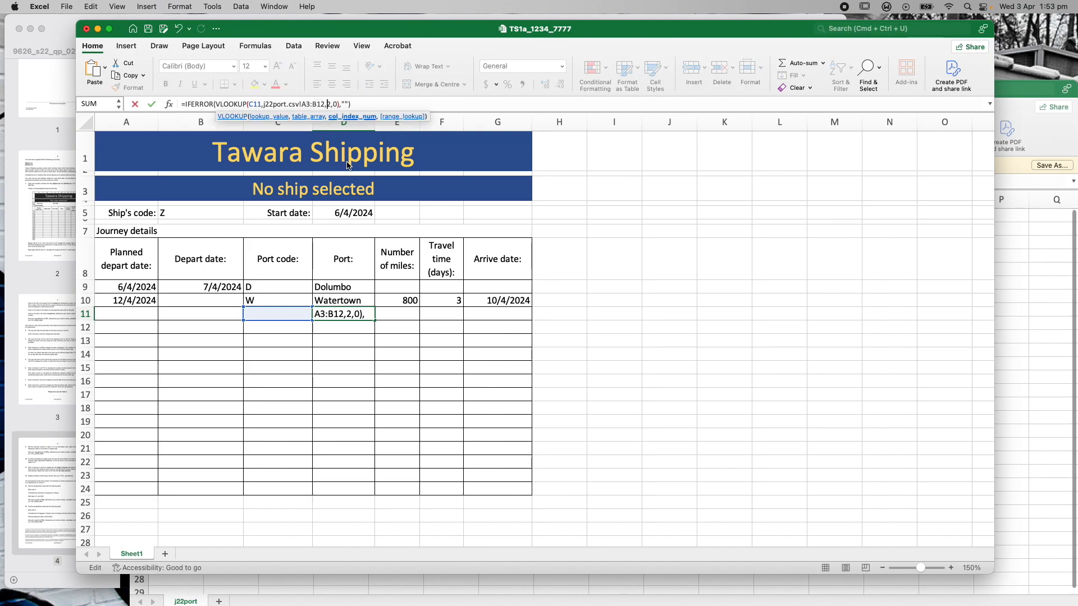
key(Return)
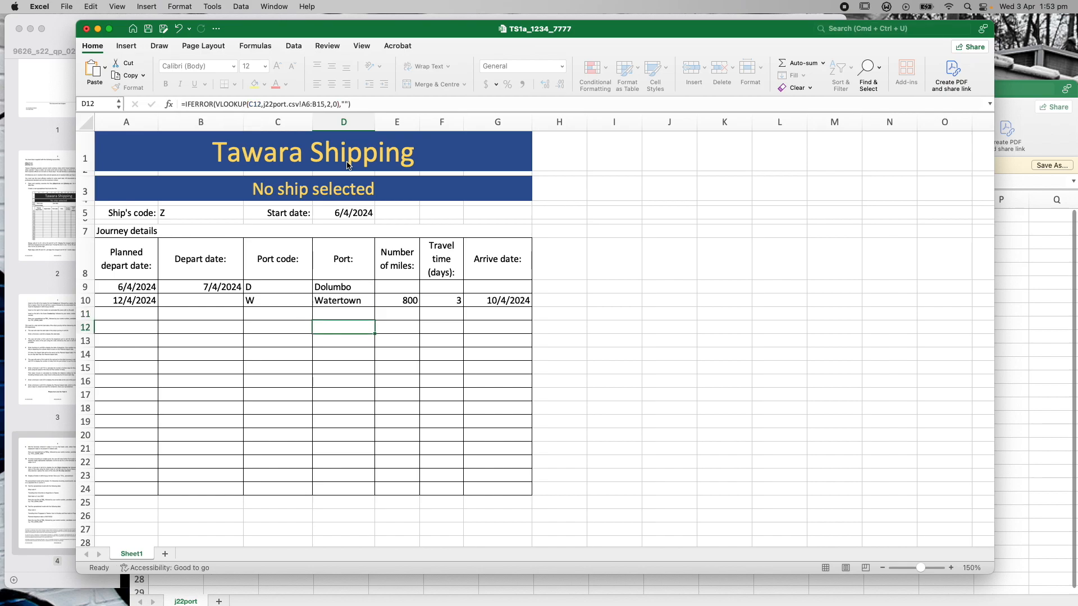
click(330, 340)
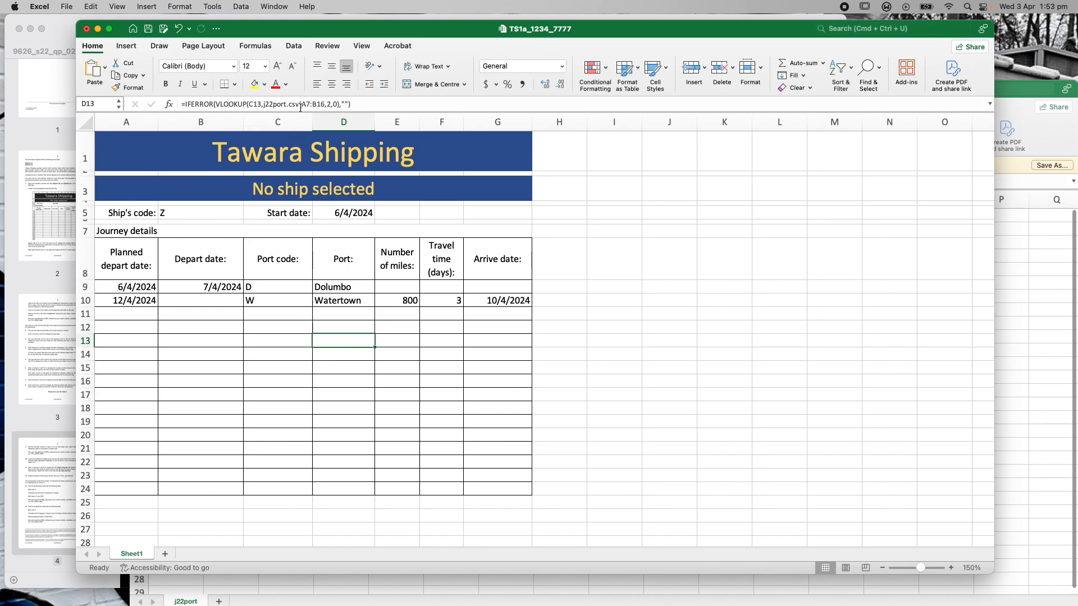
drag(303, 104, 325, 104)
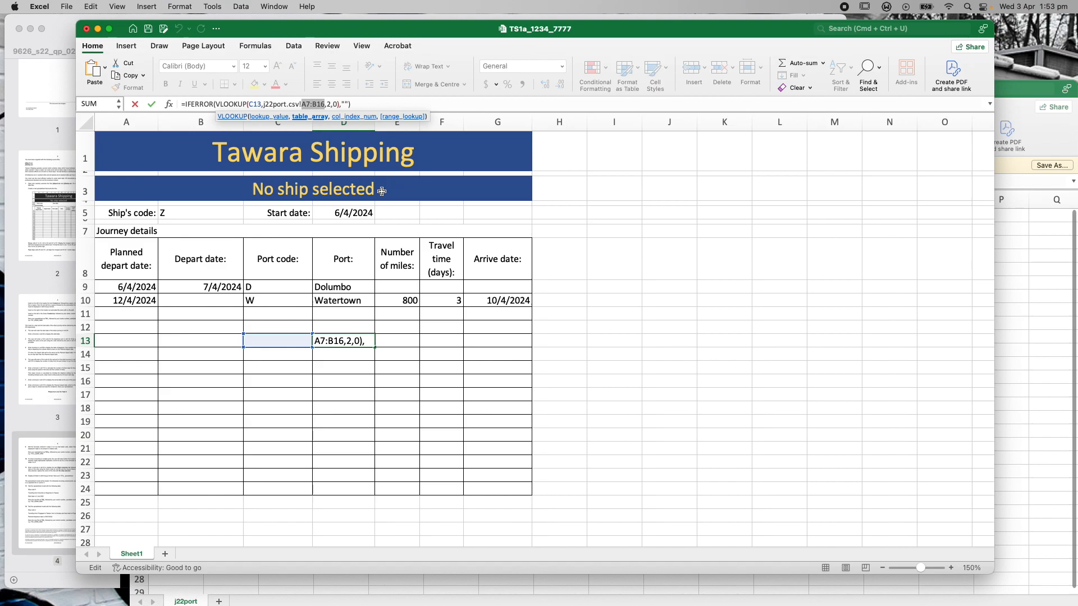
text(A3:B12)
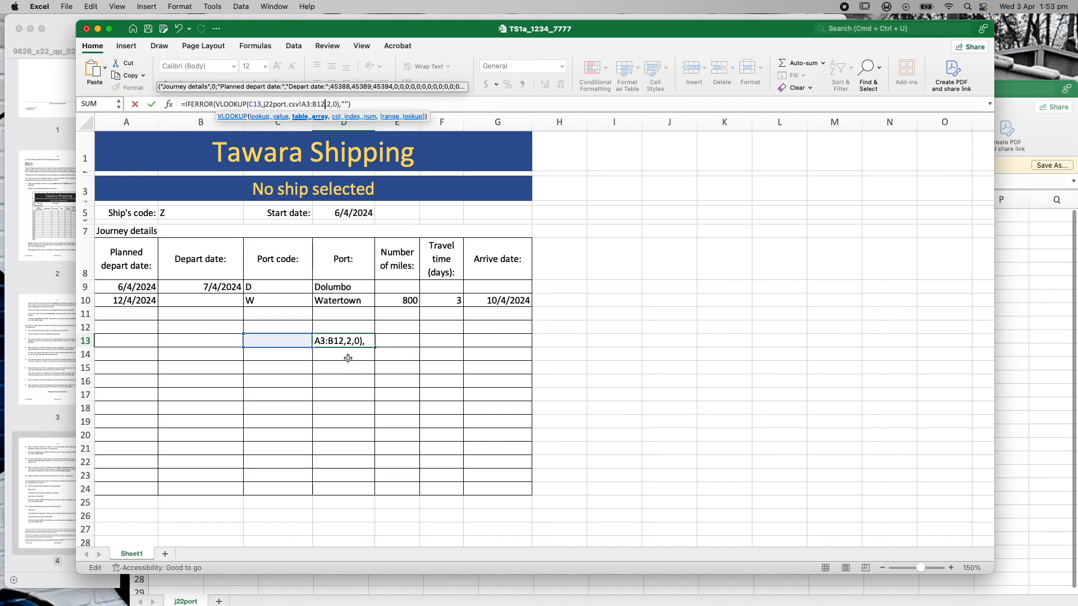
click(354, 104)
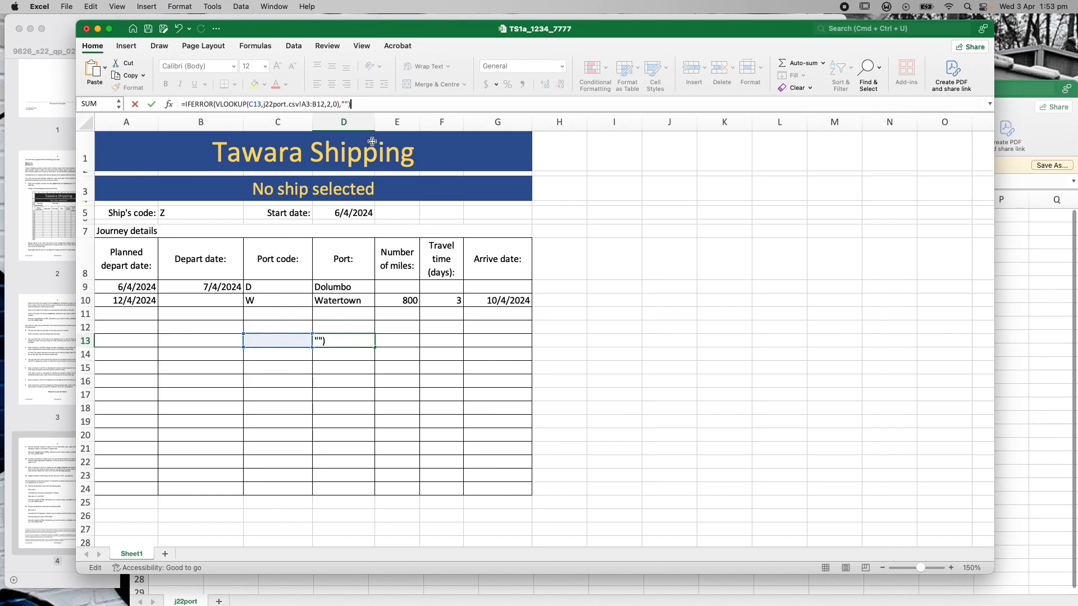
key(Return)
Set D15's lookup range to A3:B12, then review the formulas in D16, D17 and D11
click(338, 368)
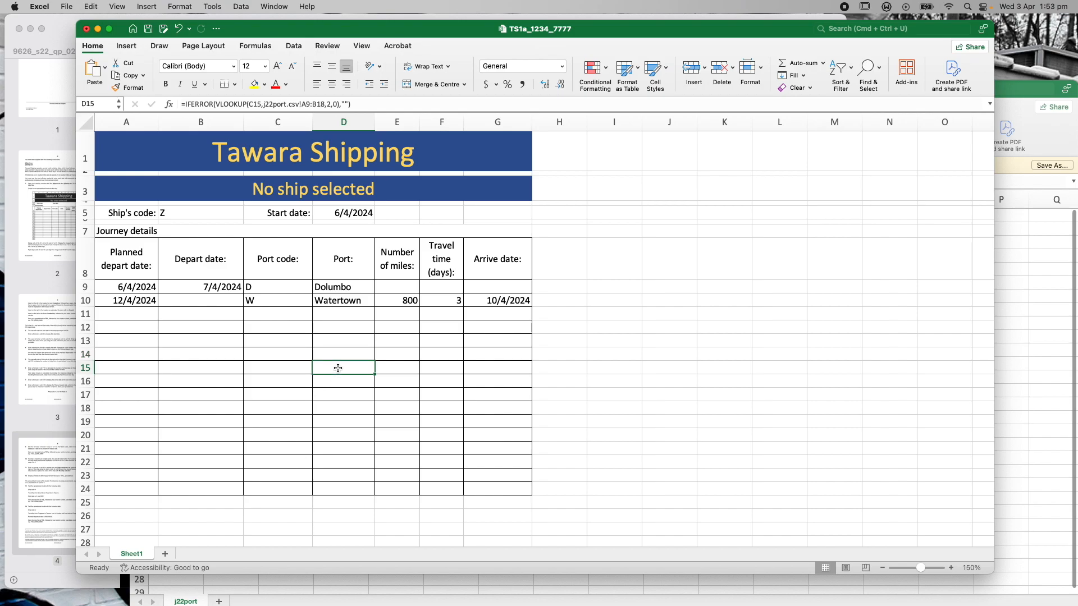
drag(329, 105, 307, 103)
text(A3:B12)
click(362, 104)
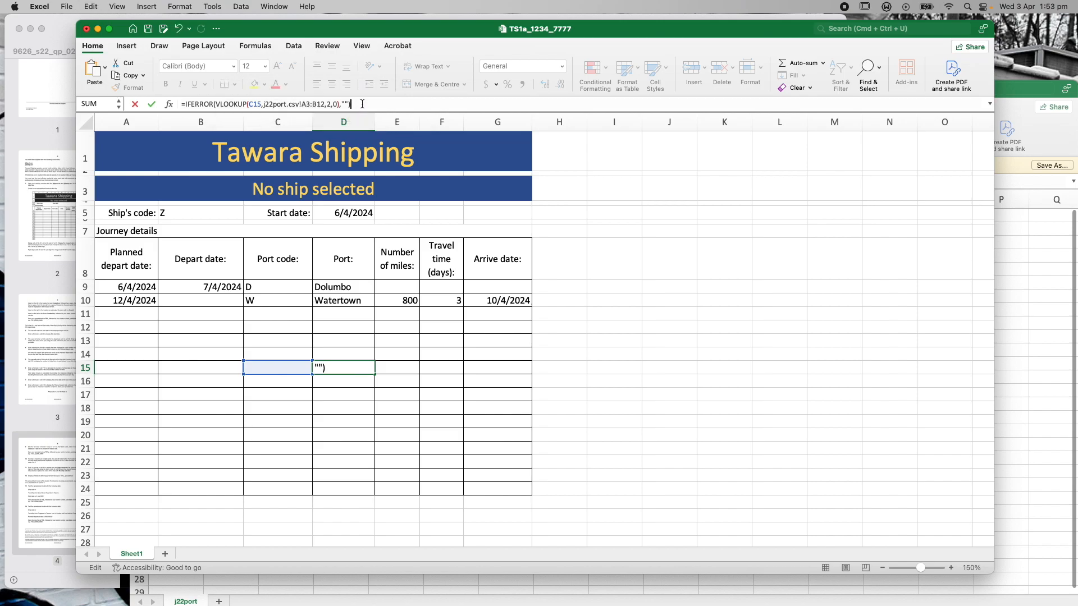
key(Return)
click(352, 397)
click(347, 382)
click(350, 393)
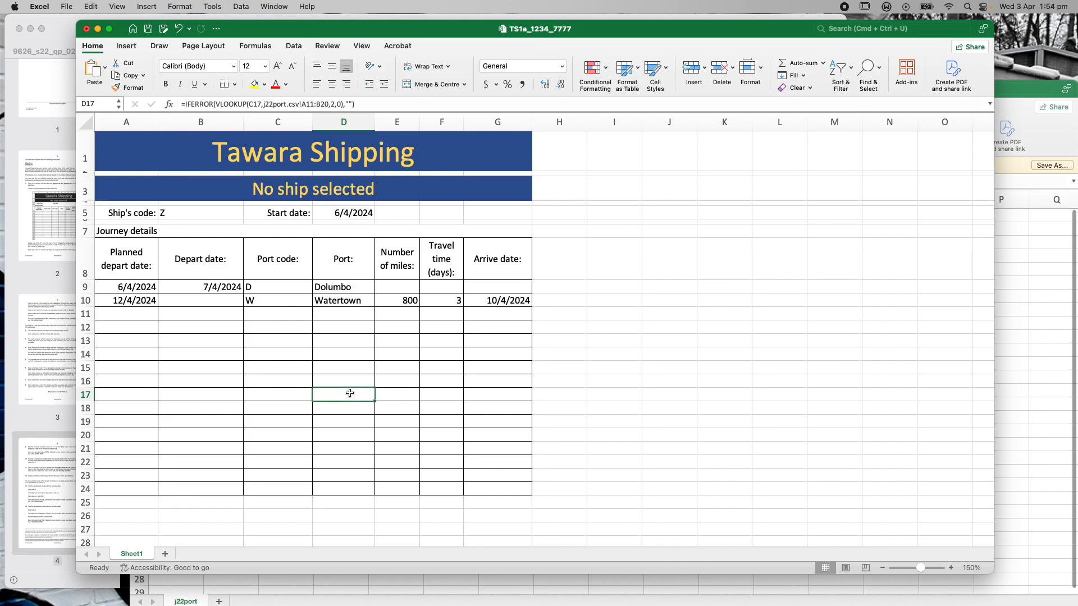
click(345, 319)
key(Down)
key(Up)
key(Up)
key(Up)
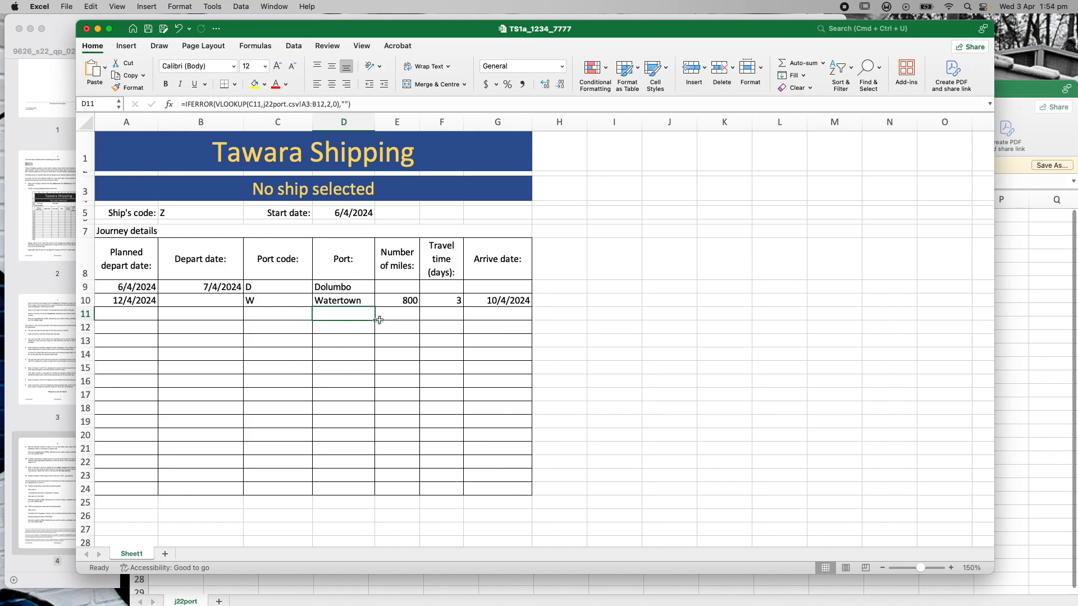
key(Down)
key(Down)
key(Down)
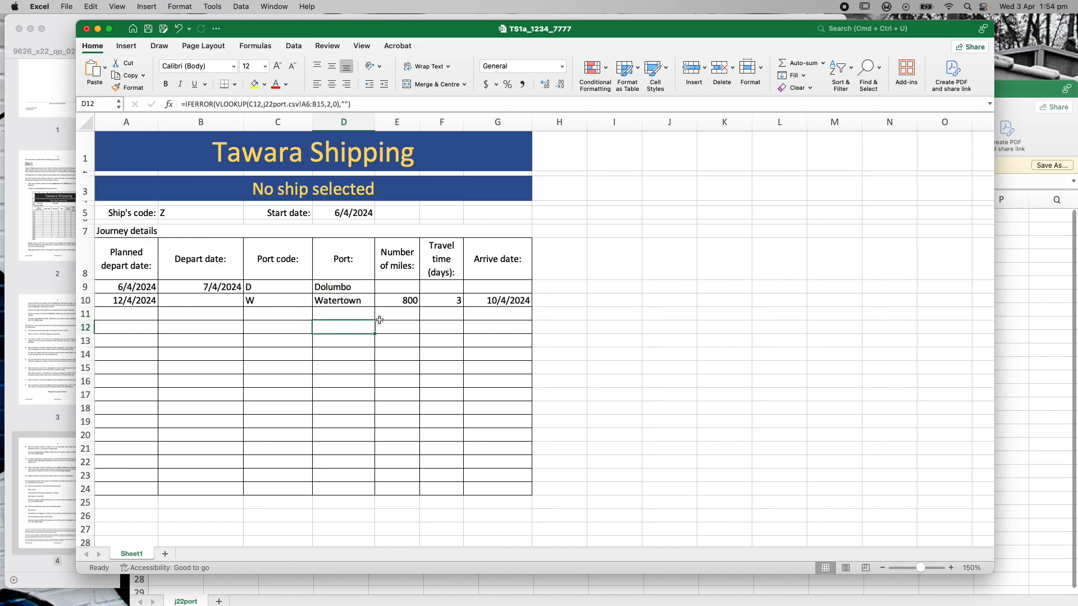
Correct the lookup ranges in D12 and D14 to A3:B12
drag(324, 105, 302, 106)
text(A3:B12)
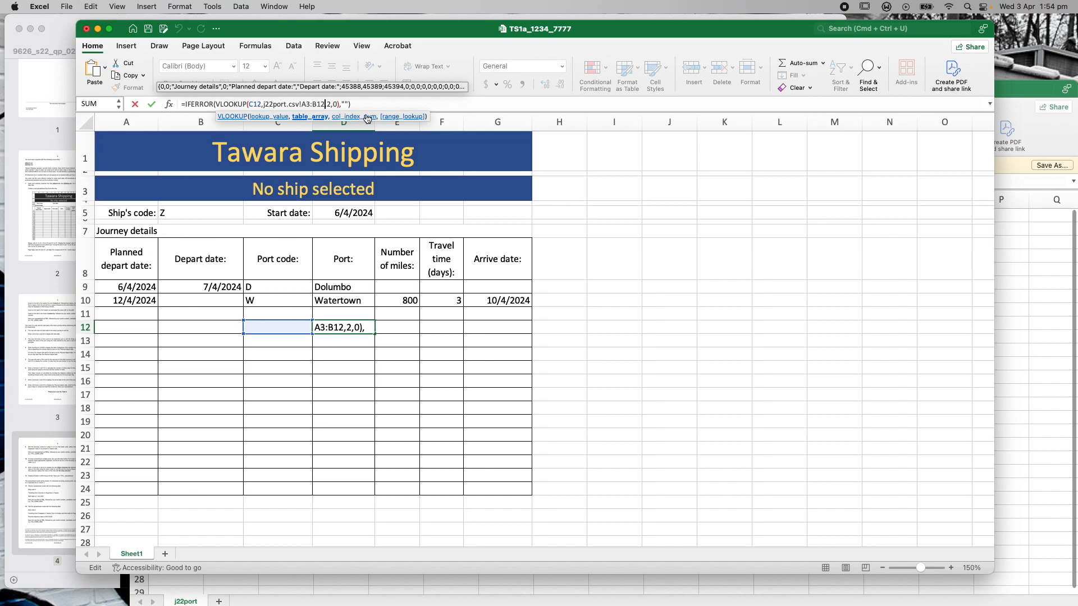
click(368, 105)
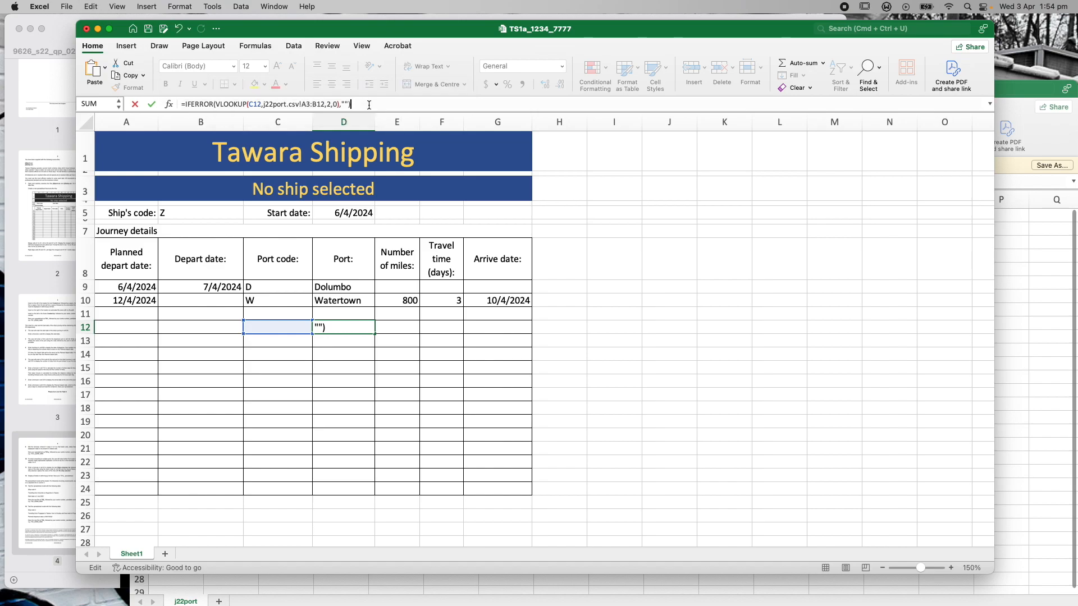
key(Return)
key(Up)
key(Up)
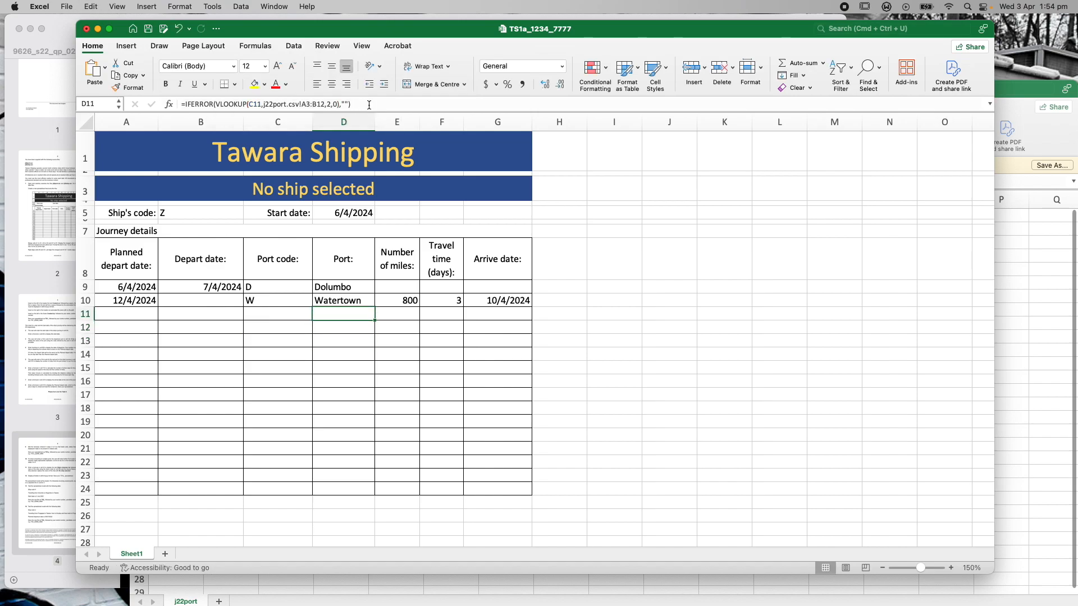
key(Down)
key(Down)
key(Down)
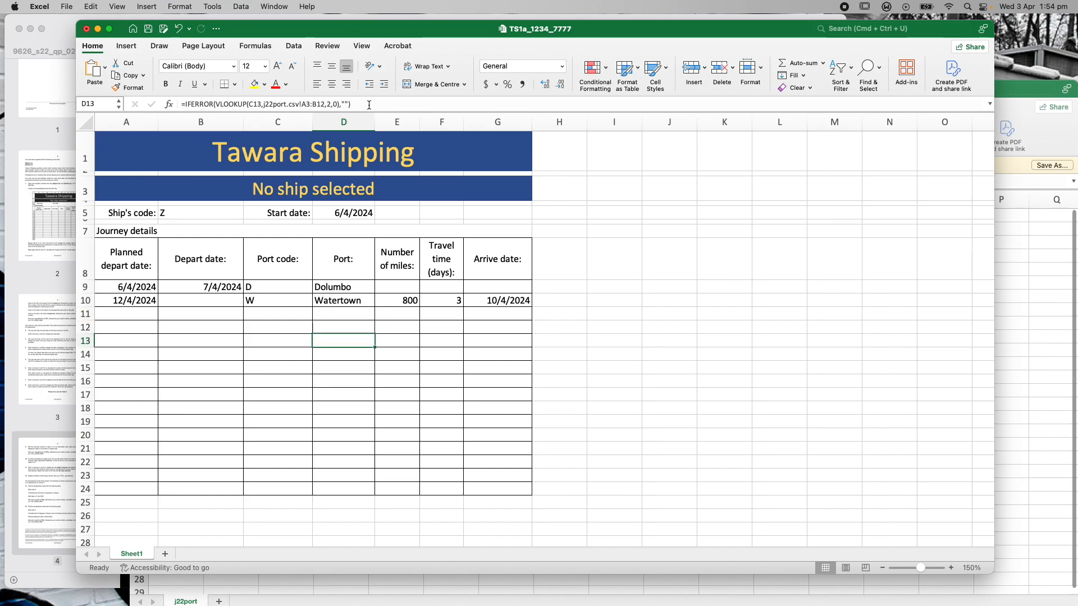
drag(325, 105, 301, 104)
text(A3:B12)
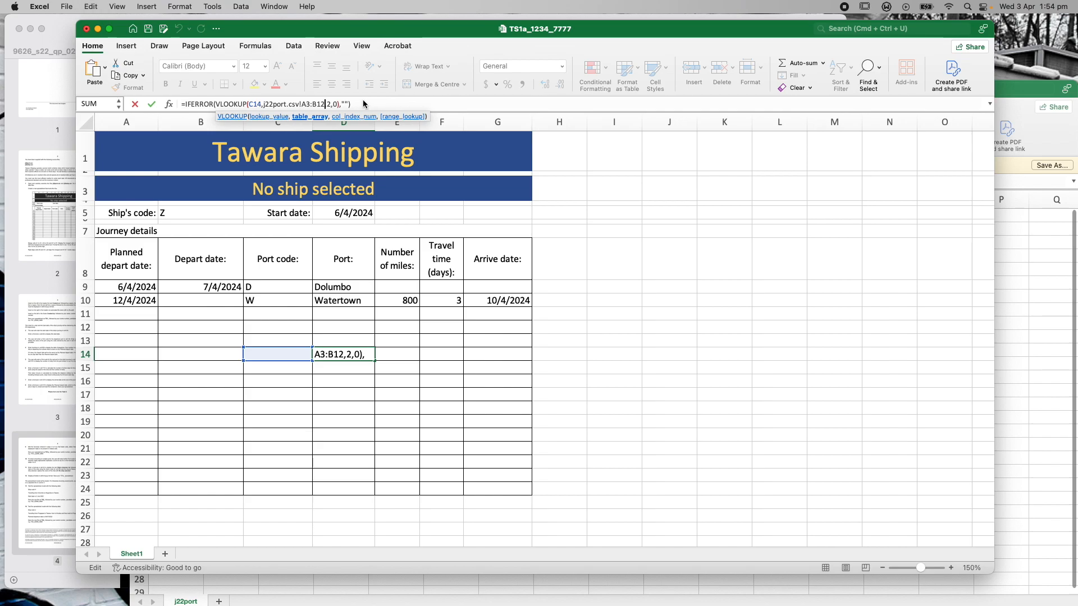
click(380, 105)
key(Return)
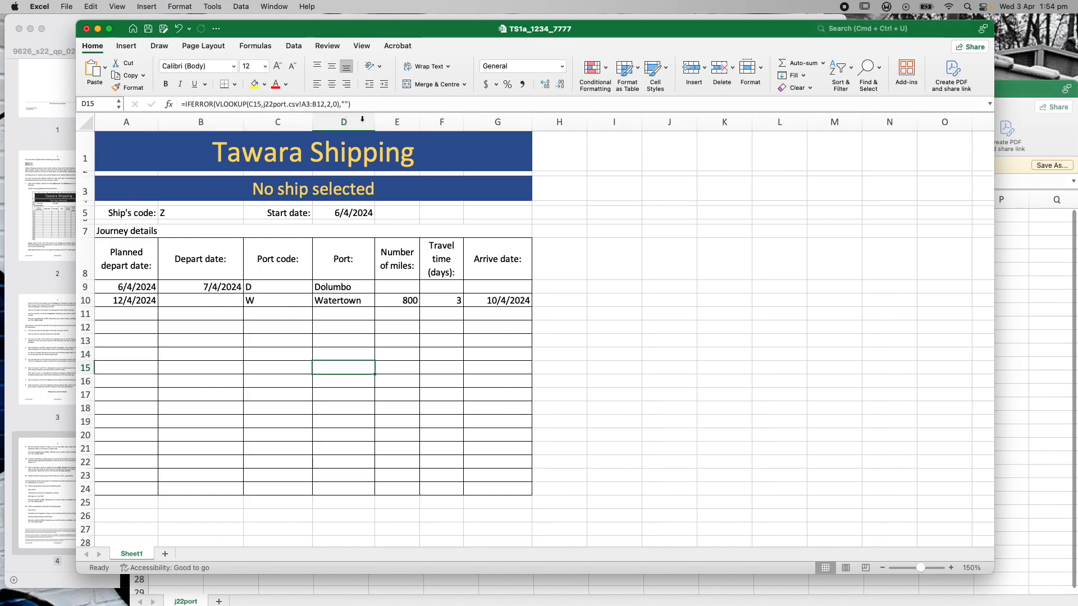
Correct the lookup ranges in D16 and D18 to A3:B12
key(Down)
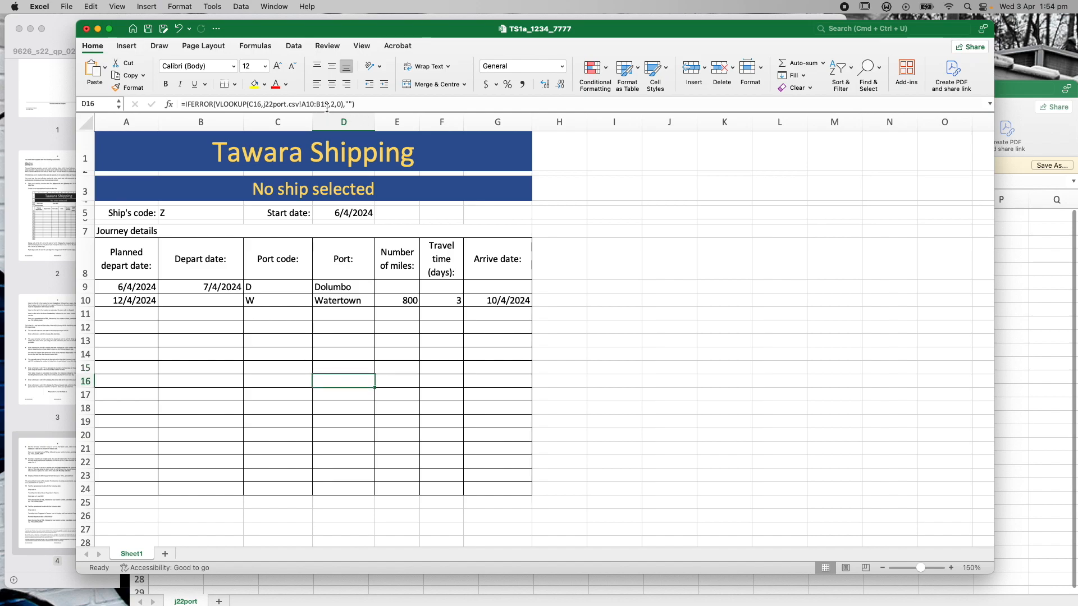
drag(328, 105, 302, 105)
text(A3:B12)
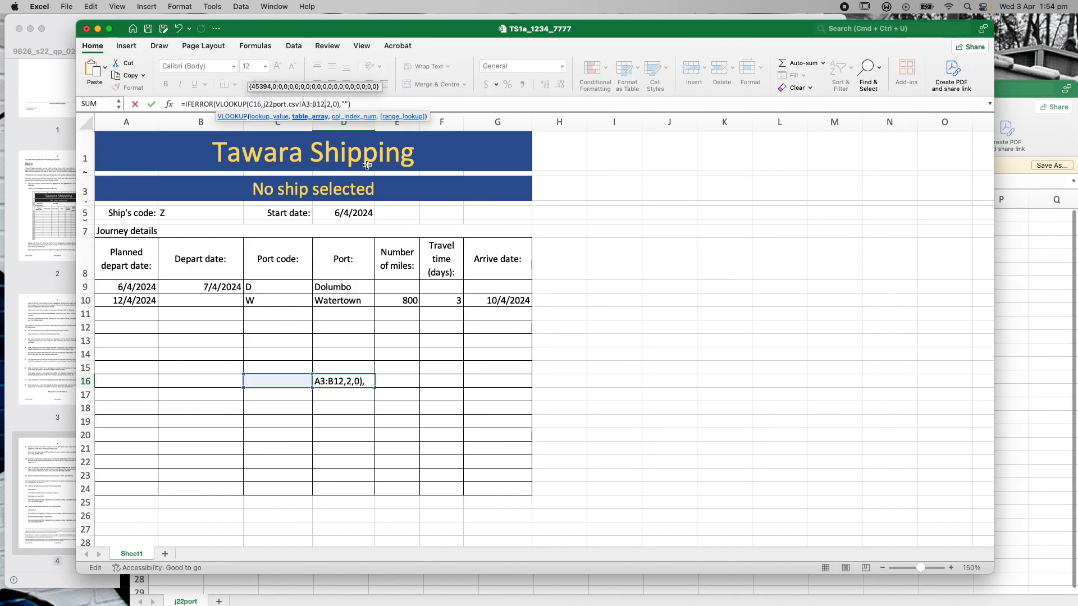
click(362, 104)
key(Return)
key(Down)
drag(328, 106, 304, 106)
text(A3:B12)
click(359, 103)
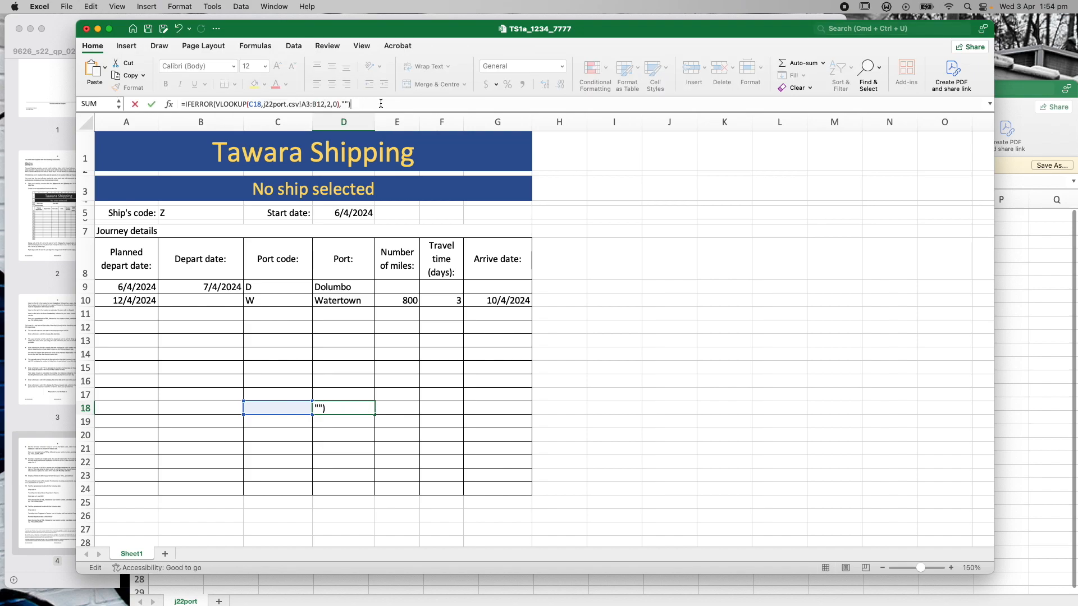
key(Return)
Correct the lookup ranges in D19 and D21 to A3:B12
key(Down)
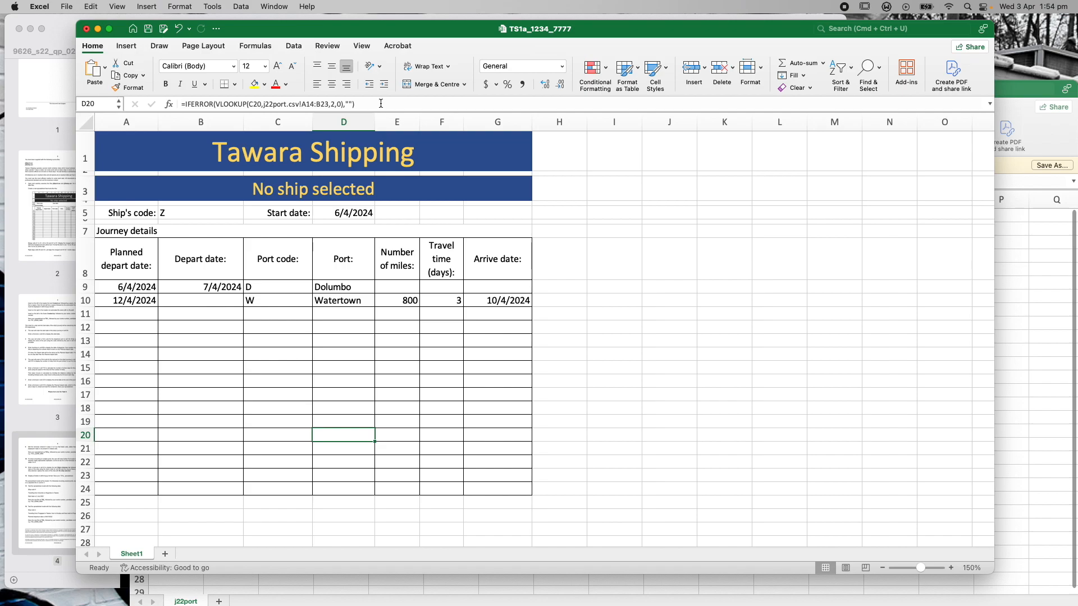
key(Up)
key(Up)
key(Down)
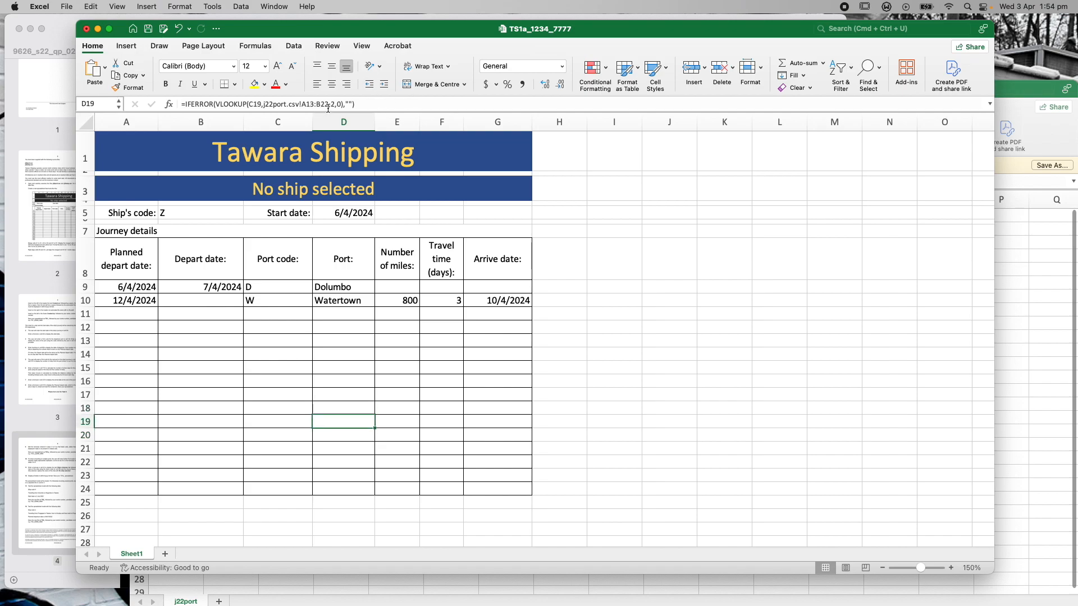
drag(328, 106, 301, 106)
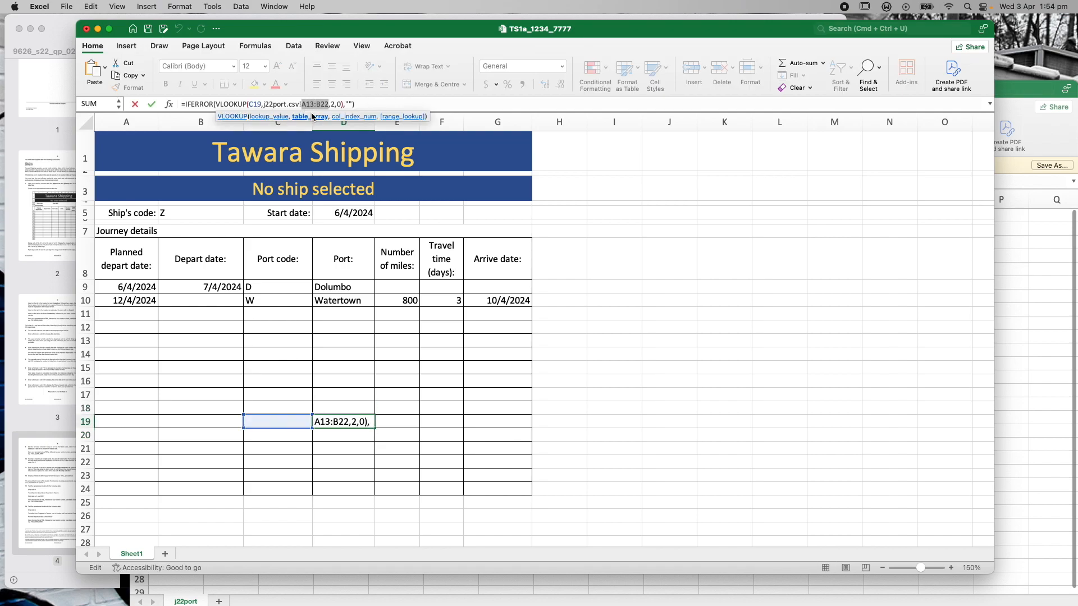
text(A3:B12)
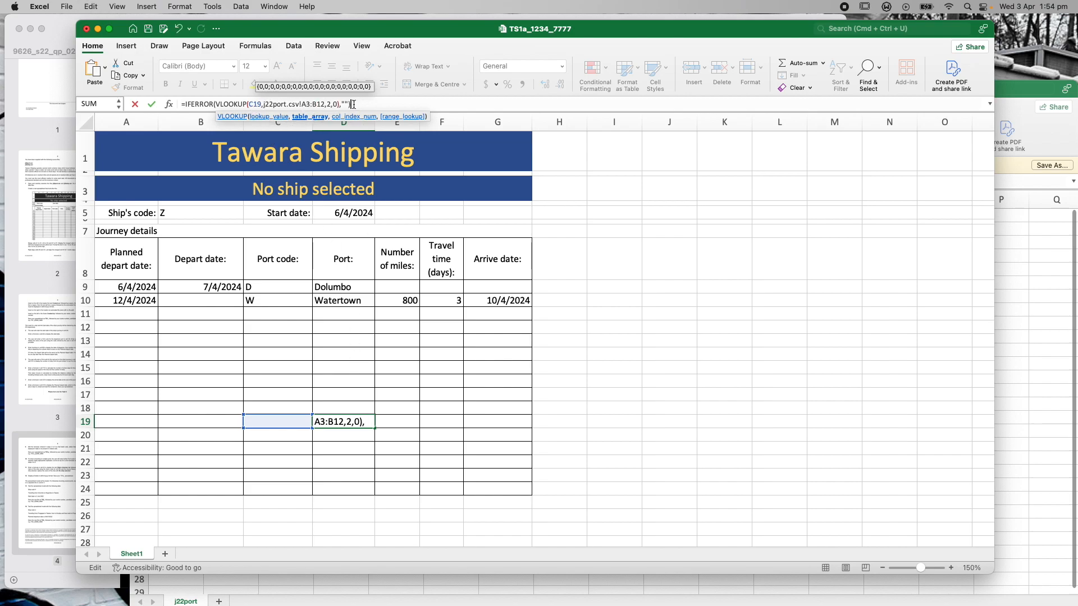
click(351, 105)
key(Return)
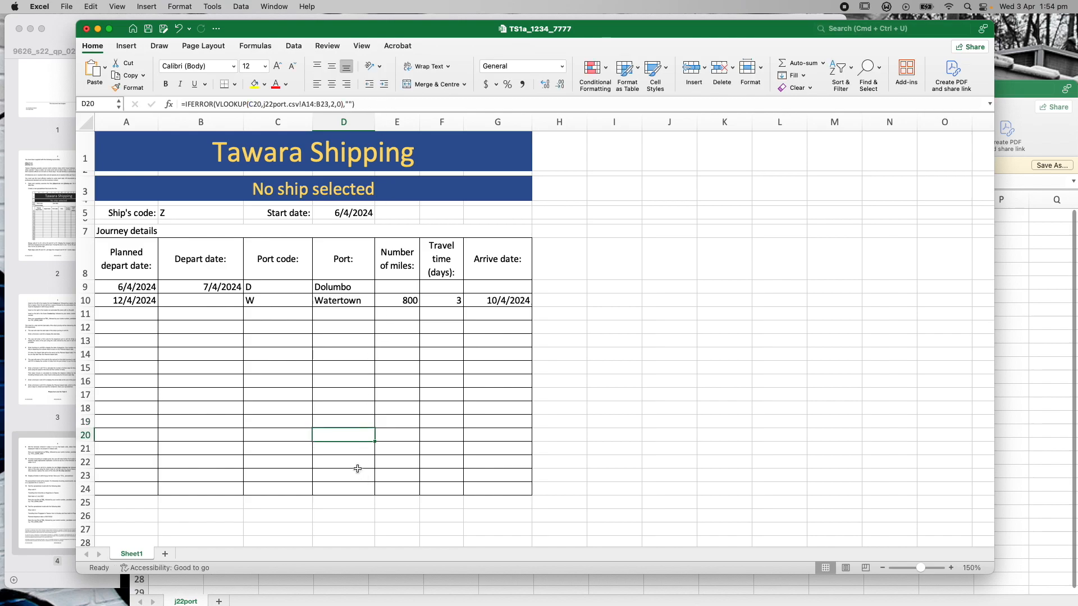
click(354, 450)
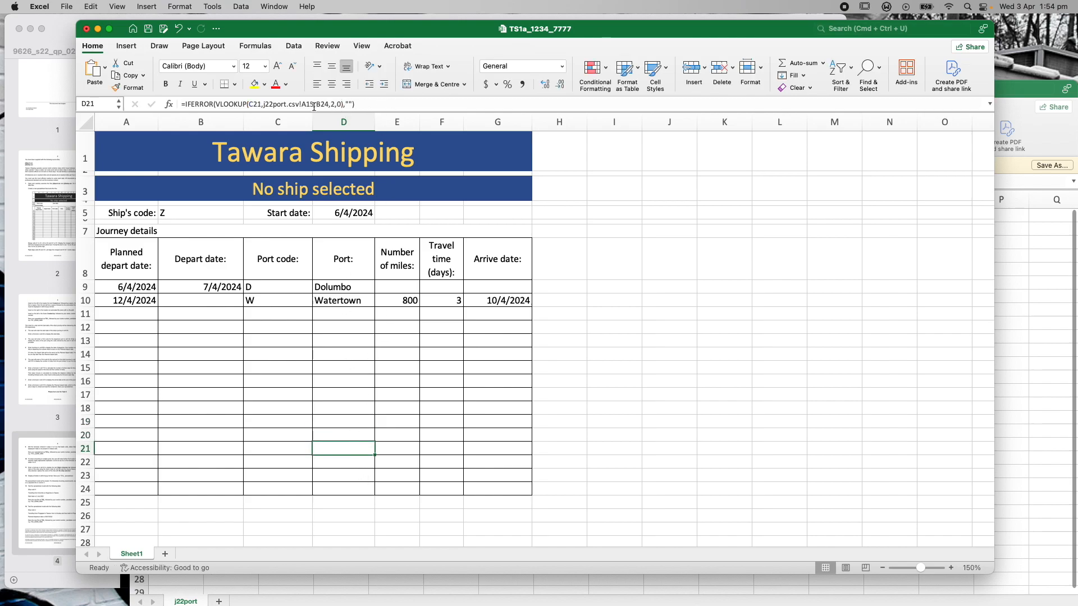
drag(328, 105, 306, 105)
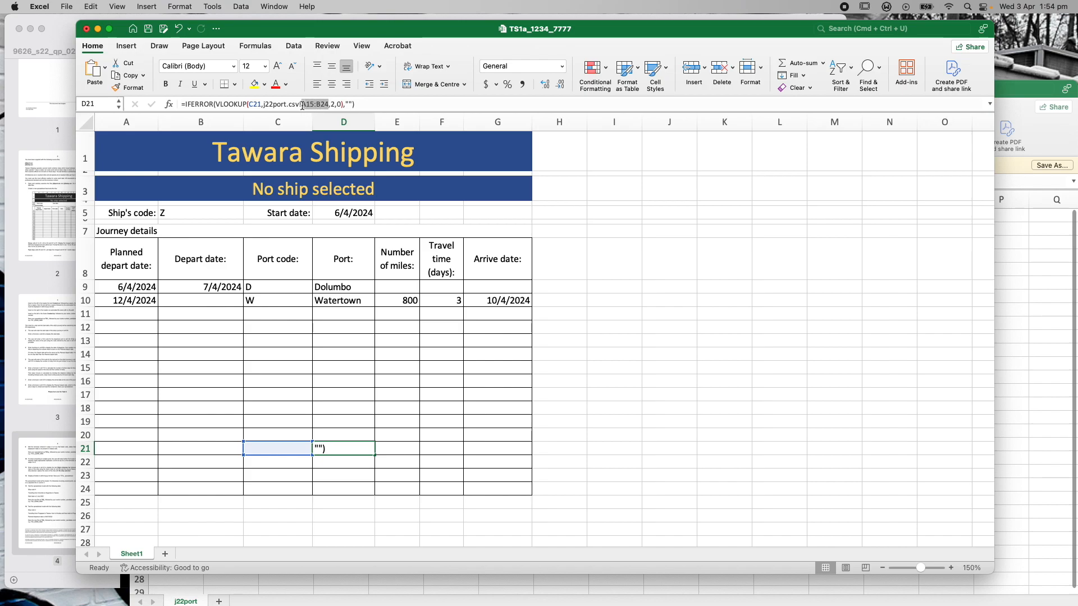
text(3:B12)
click(361, 101)
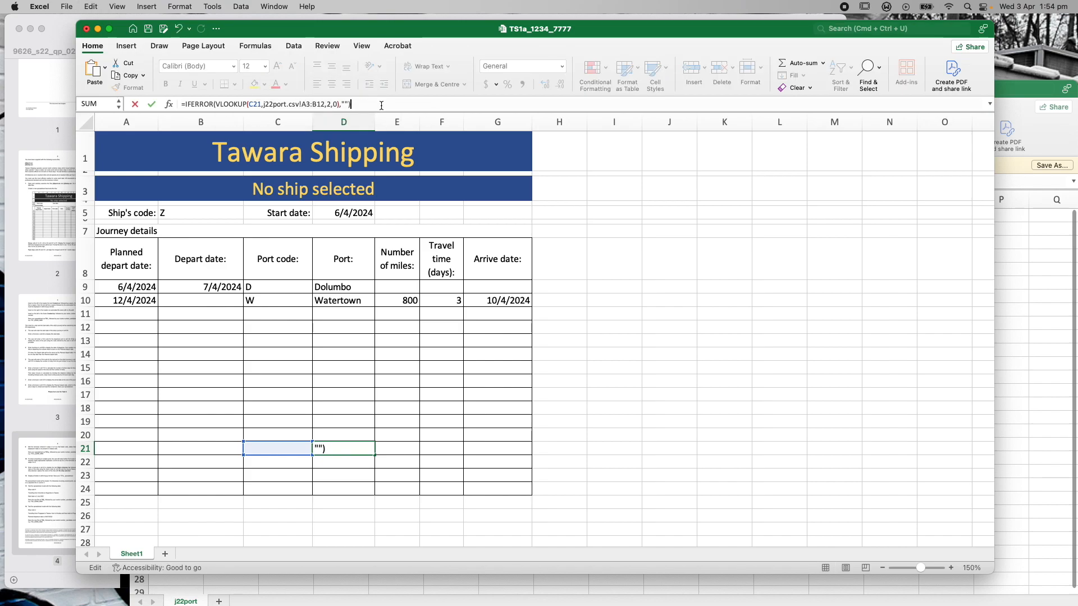
key(Return)
Correct the lookup ranges in D23 and D24 to A3:B12
click(359, 479)
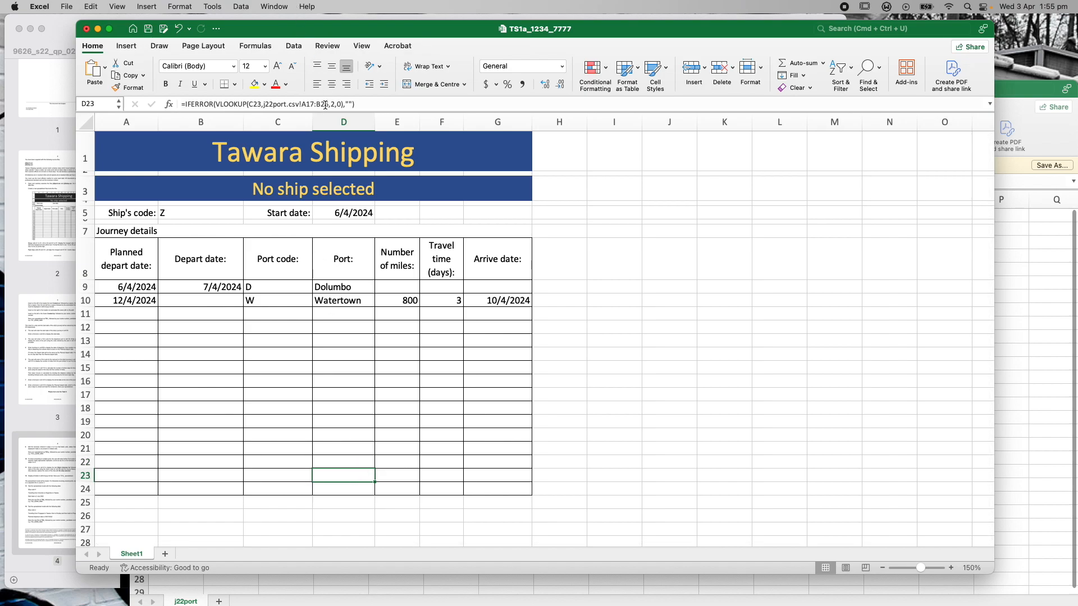
drag(327, 105, 307, 103)
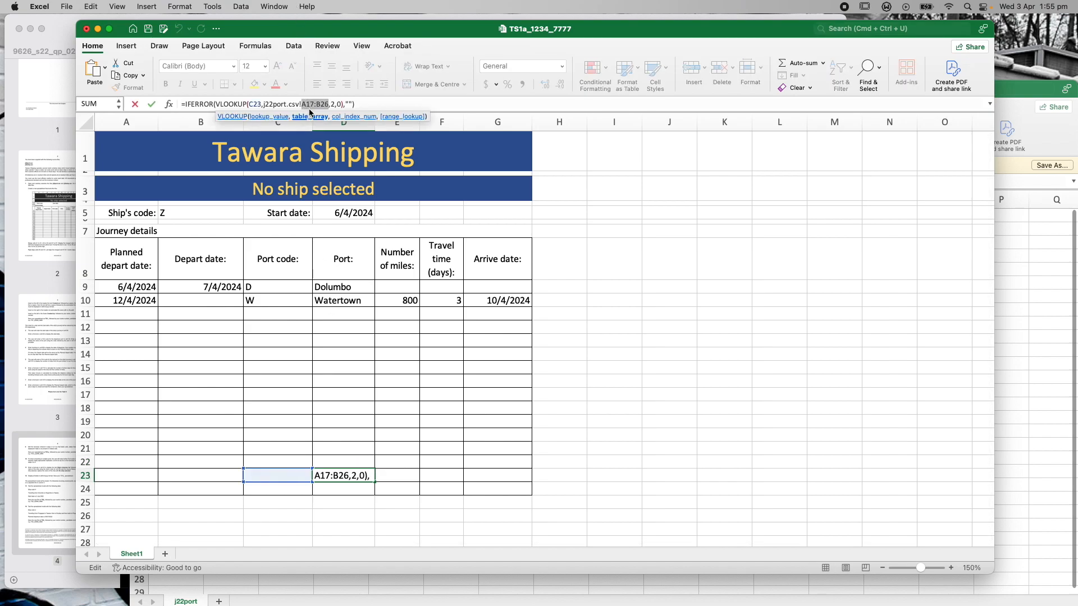
text(A3:B12)
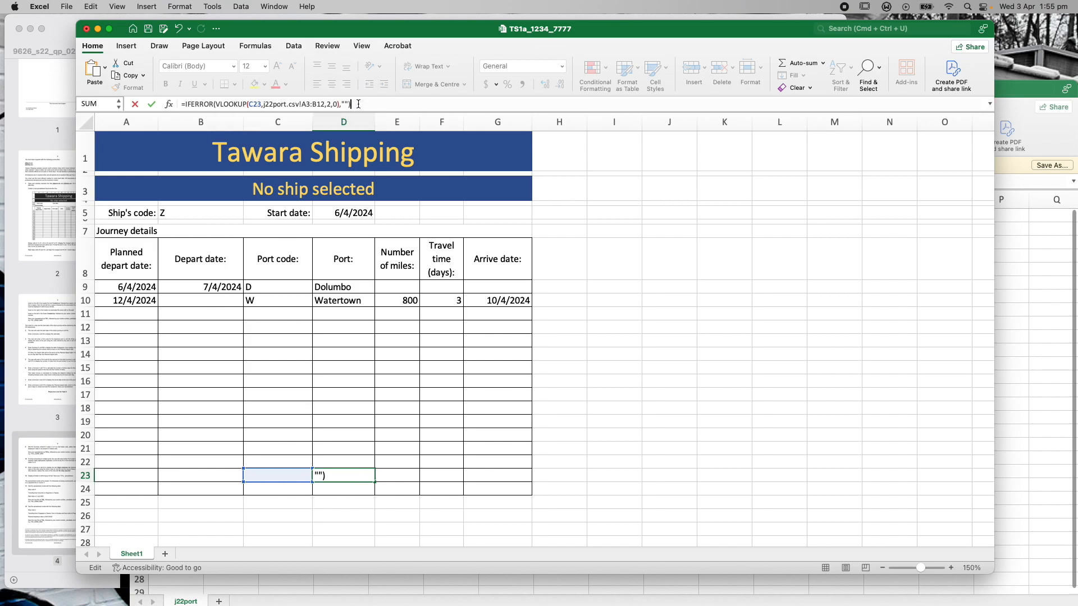
key(Return)
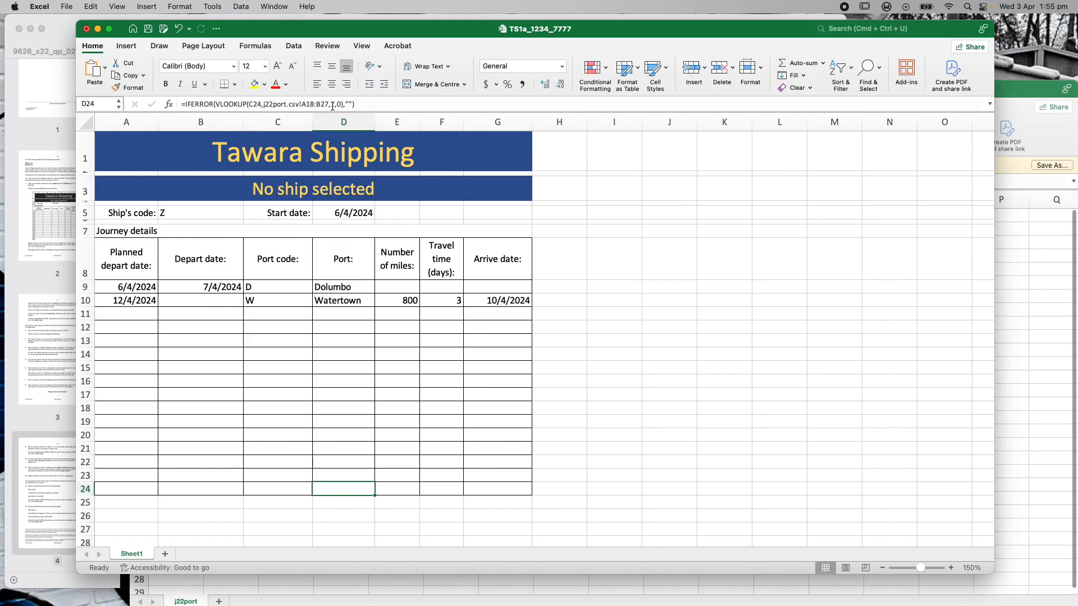
drag(327, 105, 301, 104)
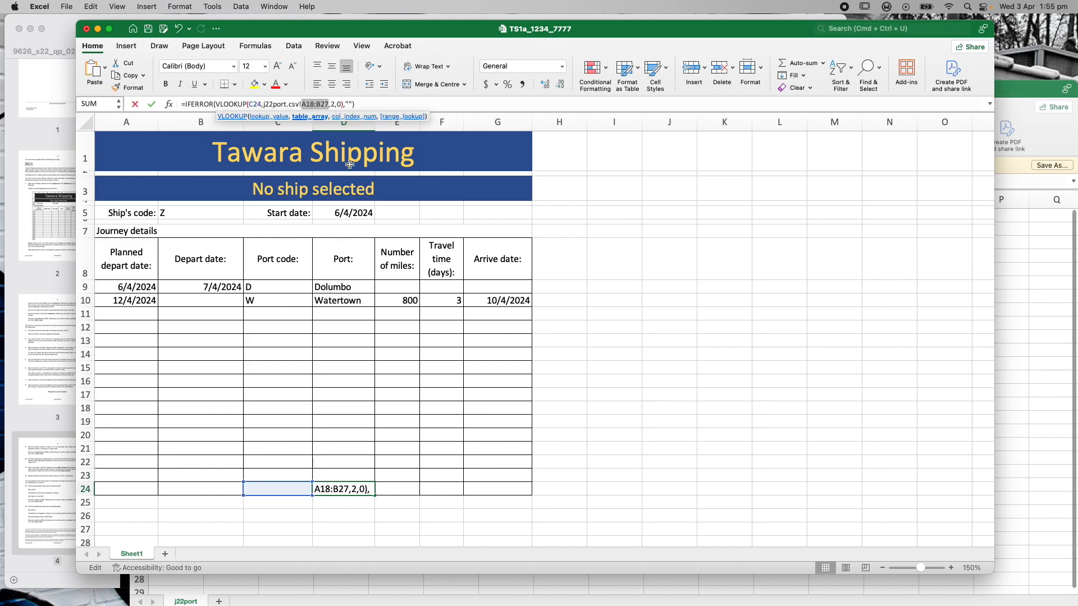
text(A3:B12)
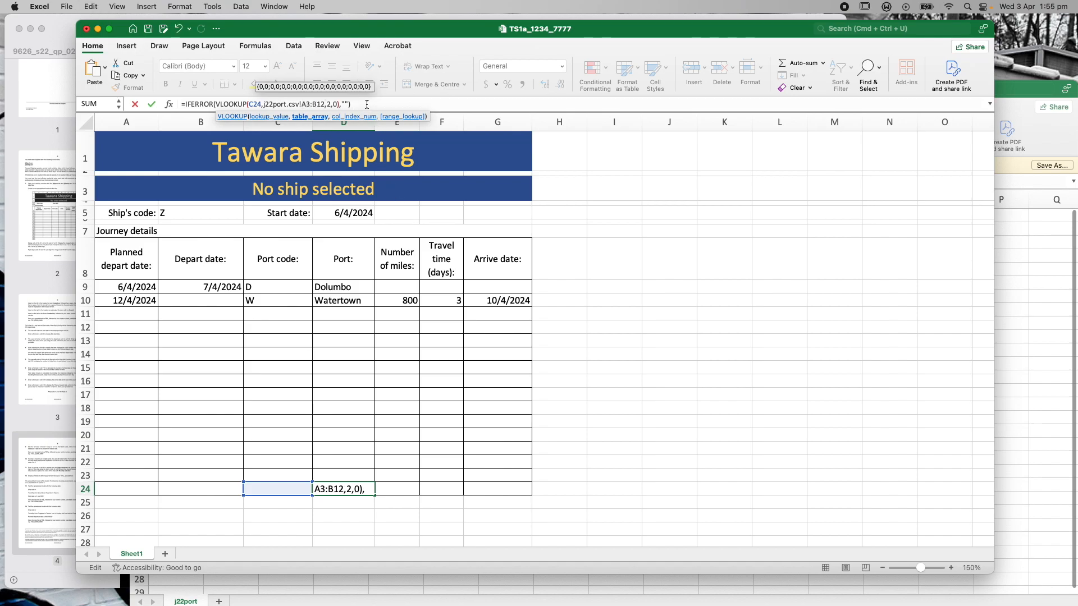
click(366, 105)
key(Return)
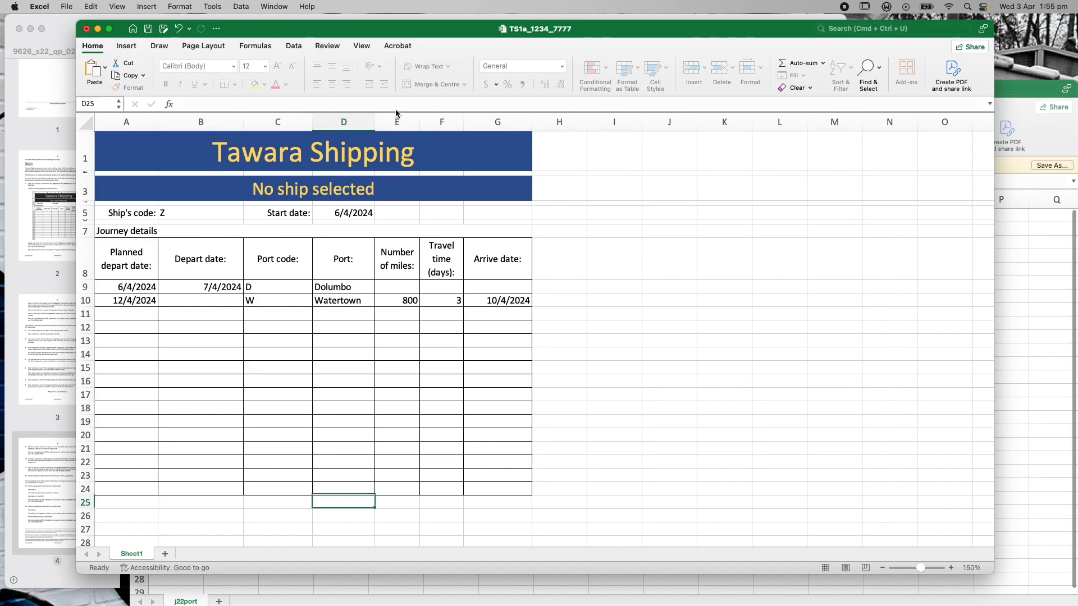
Confirm D24, then fix D22 and D20 to look up A3:B12
click(358, 489)
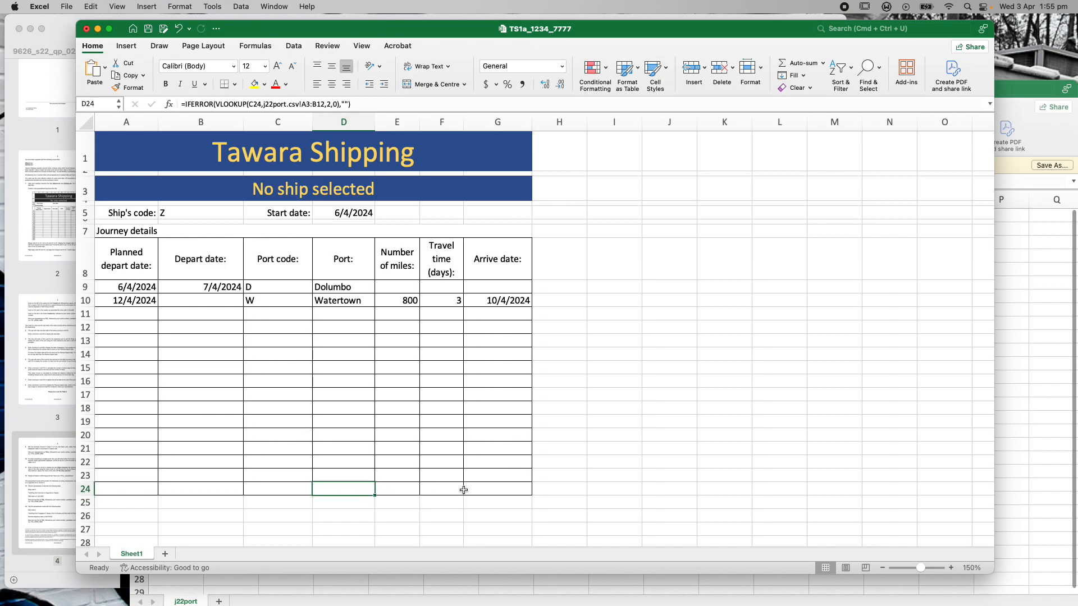
key(Up)
key(Up)
key(Up)
key(Down)
drag(328, 104, 307, 105)
text(3:B12)
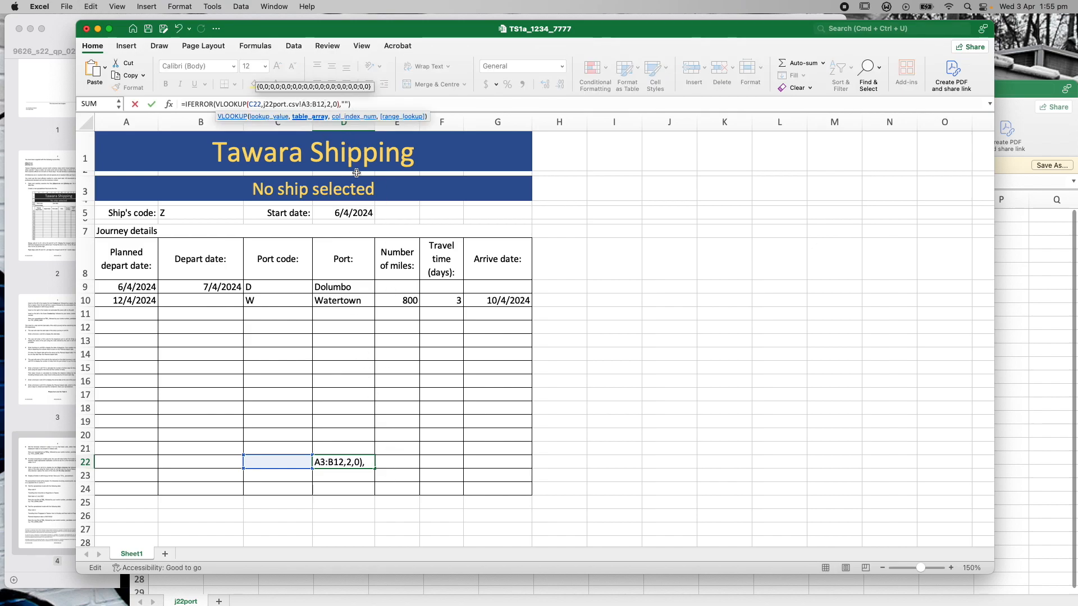
click(362, 103)
key(Return)
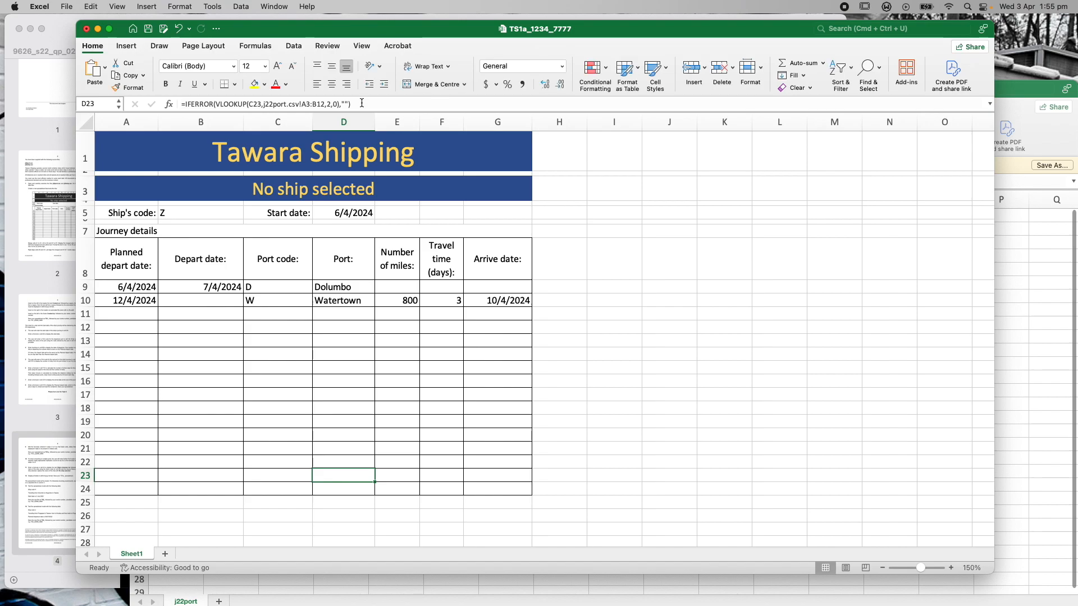
key(Up)
key(Up)
key(Up)
key(Up)
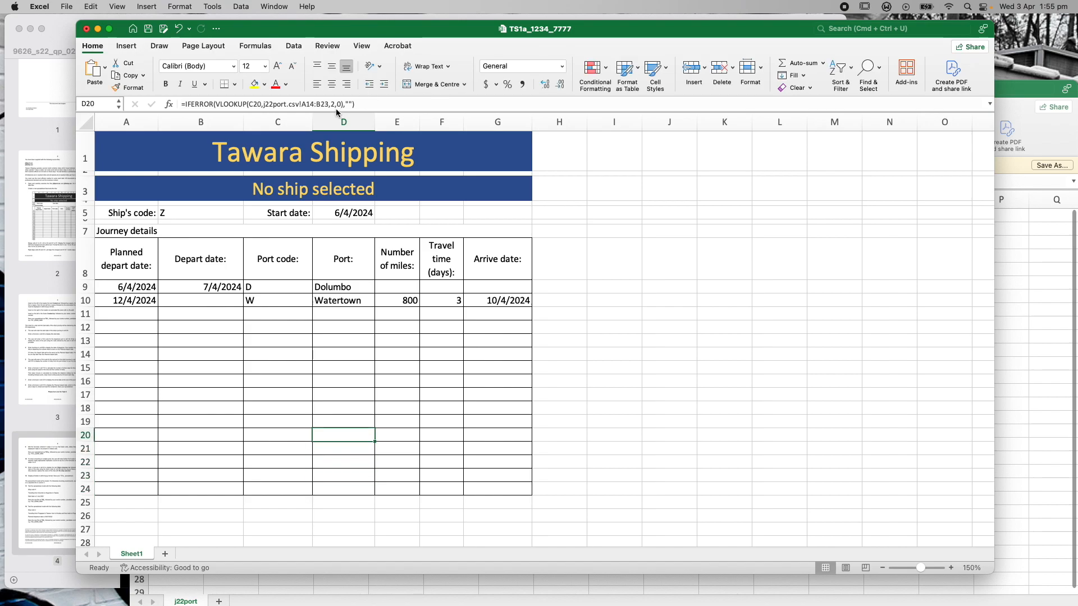
drag(328, 106, 299, 108)
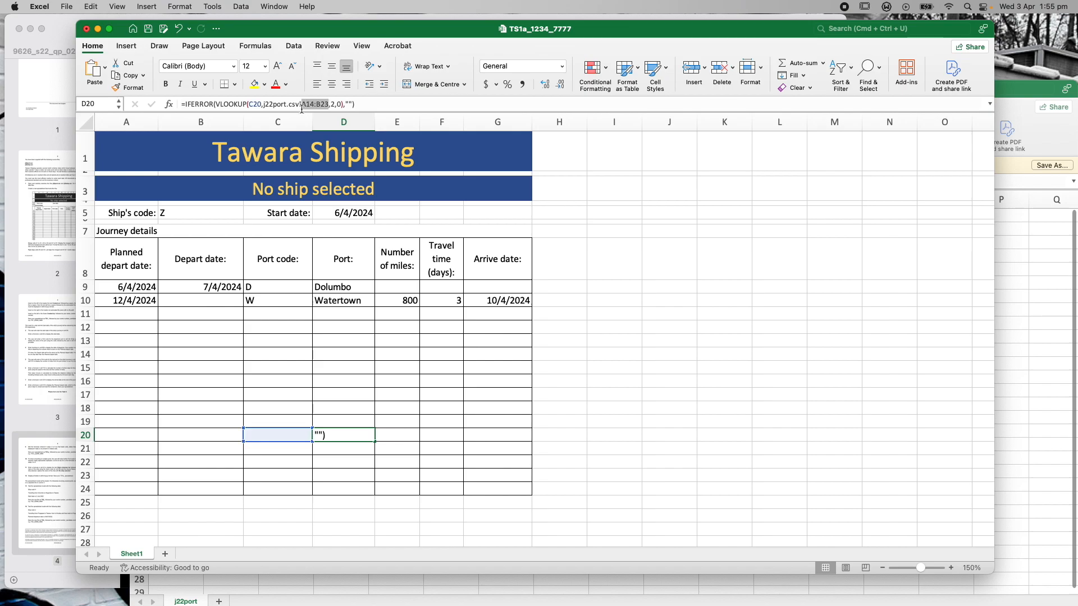
text(A3:B12)
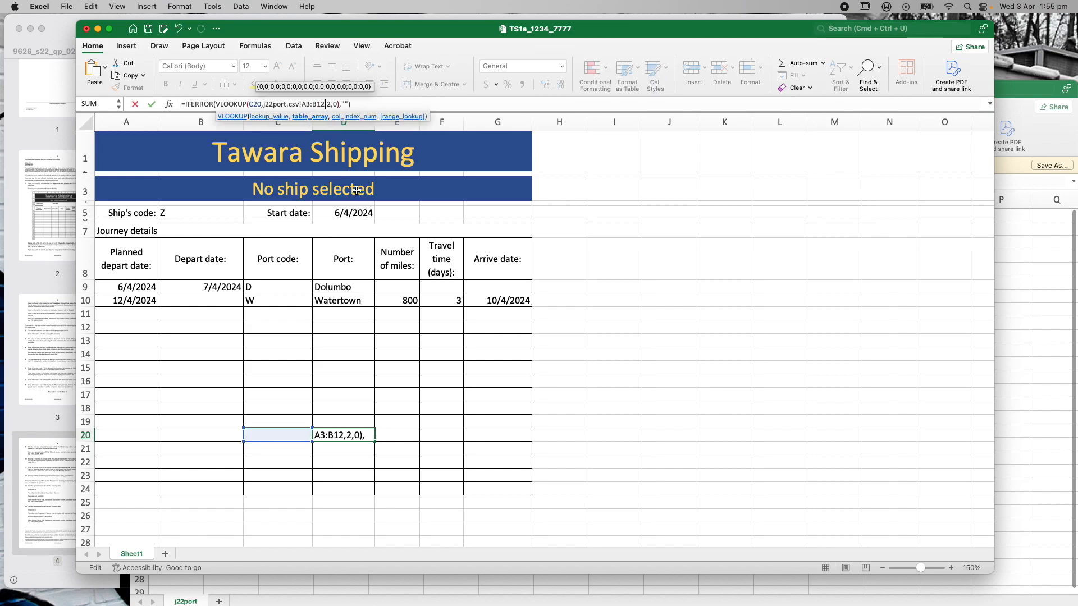
key(Right)
key(Right)
key(Right)
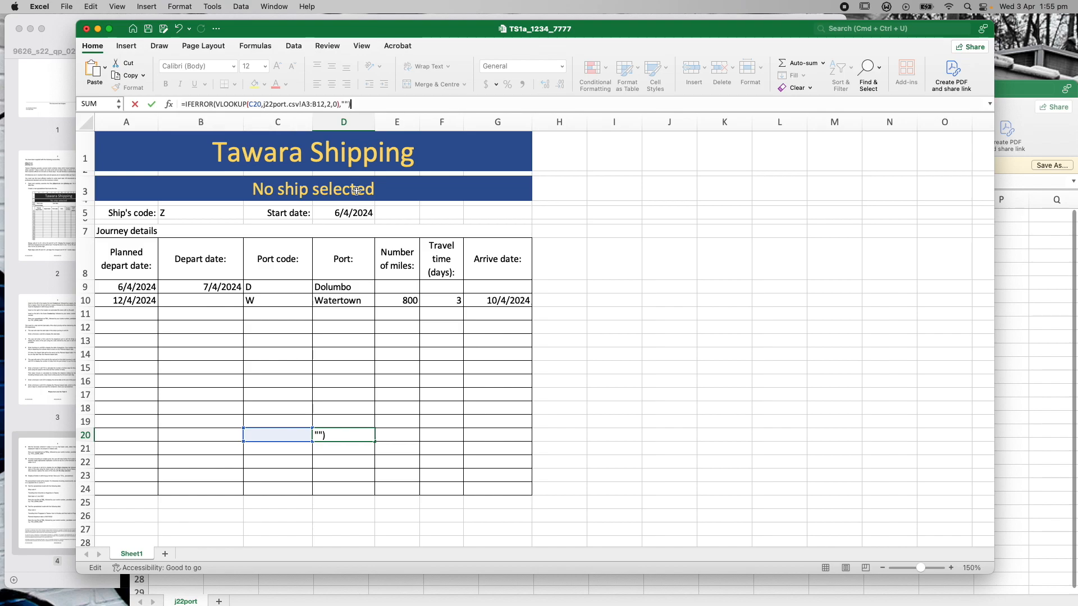
key(Return)
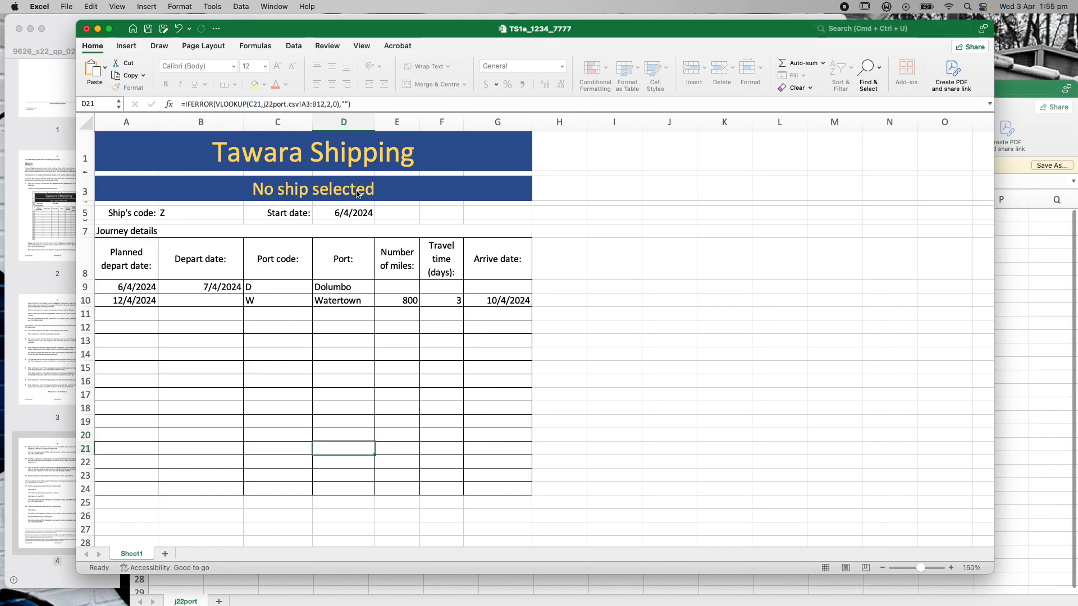
Fix D17's range to A3:B12, then step back to the row 11 port code
key(Up)
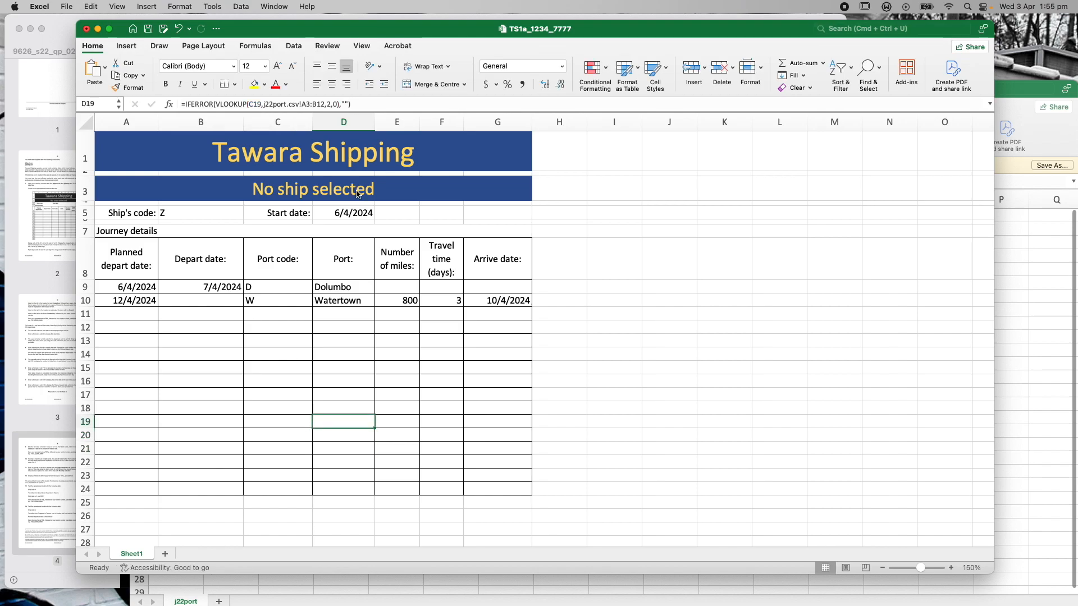
key(Up)
key(Up)
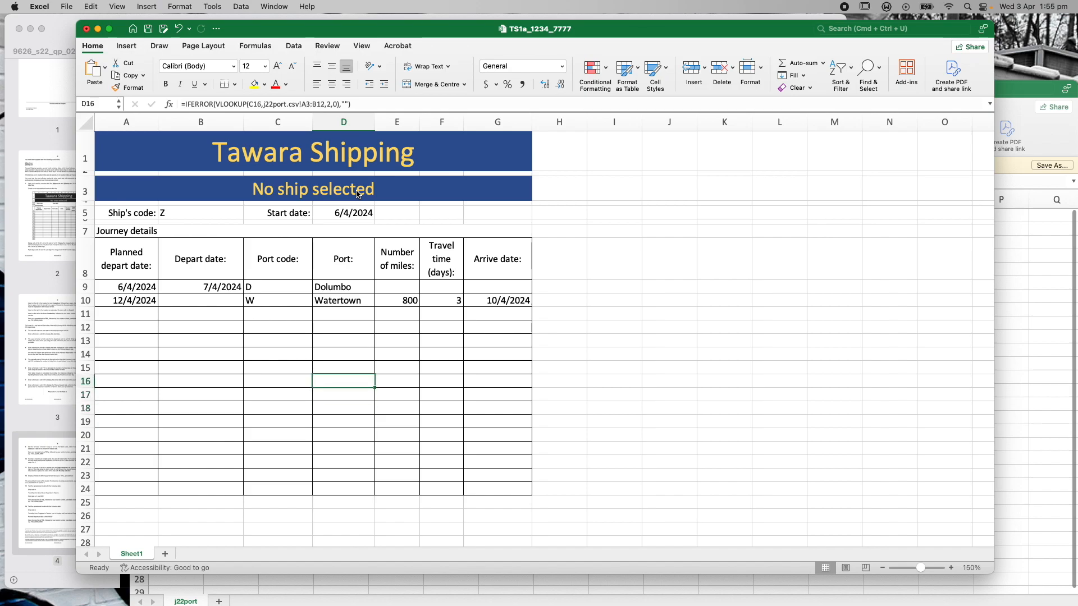
drag(328, 105, 302, 105)
text(A3:B12)
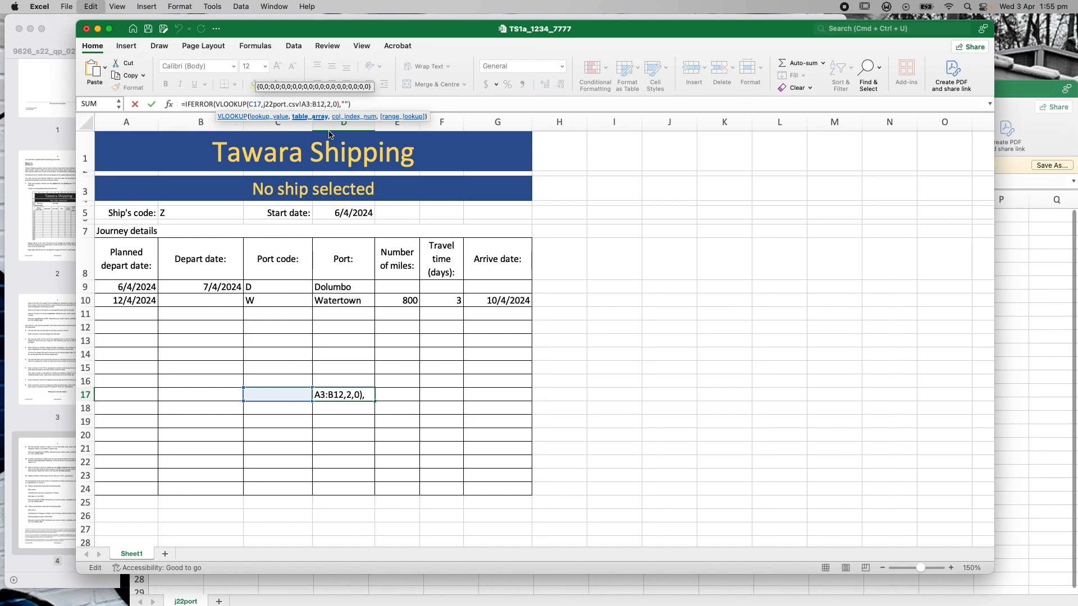
click(358, 103)
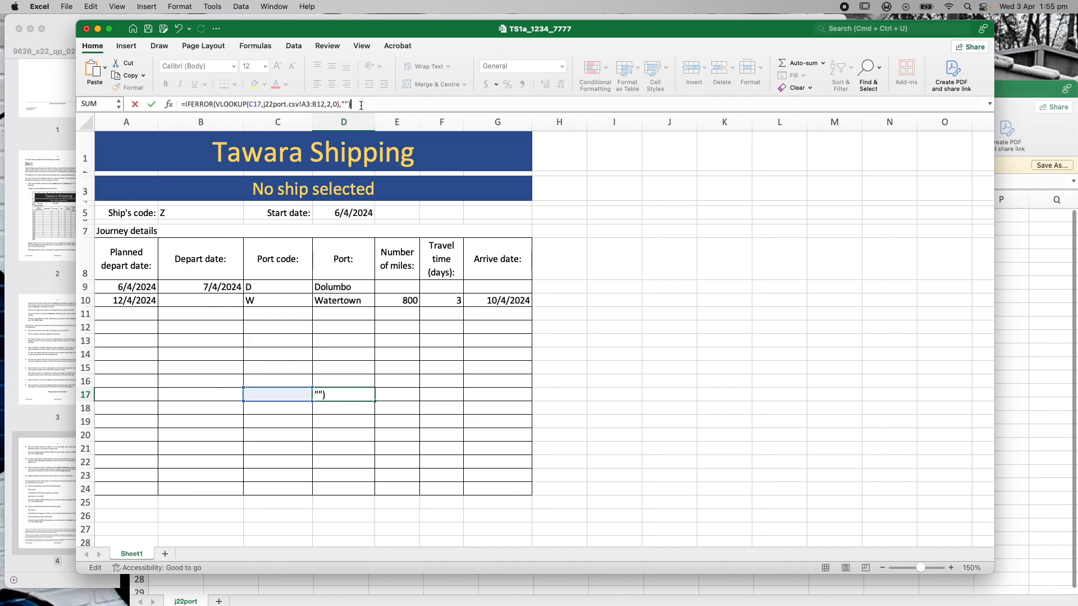
key(Return)
key(Up)
key(Up)
key(Up)
key(Up)
key(Up)
key(Up)
key(Up)
key(Up)
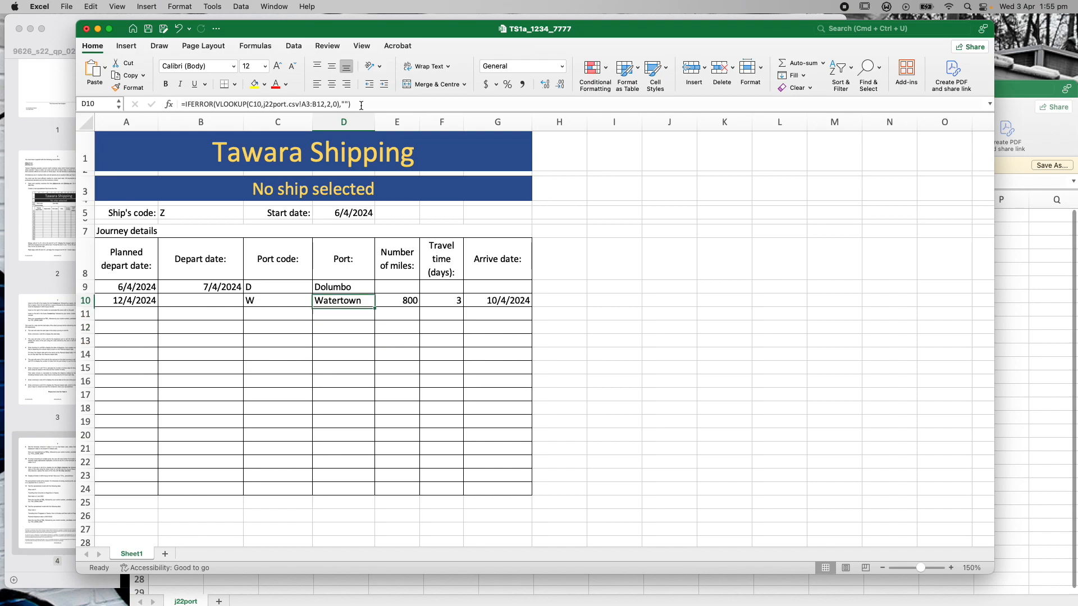
key(Down)
key(Down)
key(Down)
key(Up)
key(Up)
key(Left)
Check the task in the question paper and the port table in j22port
click(70, 28)
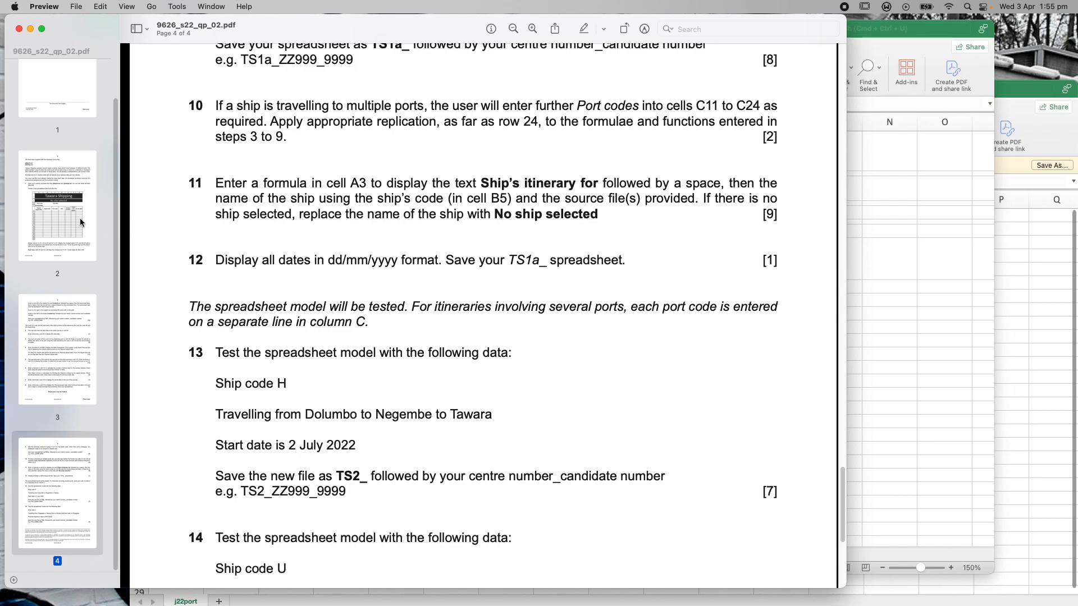
click(1033, 91)
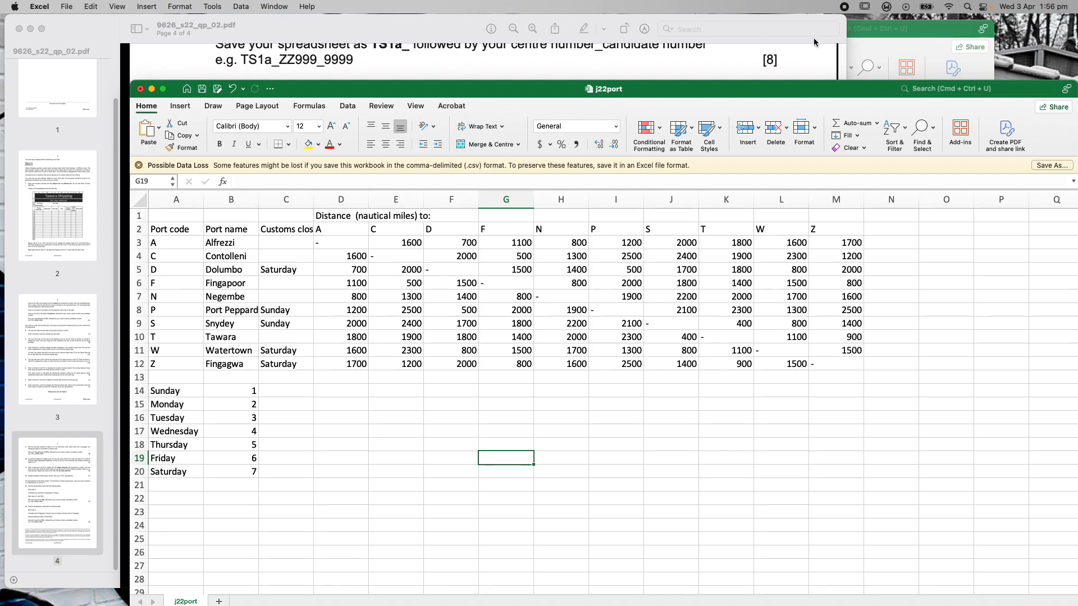
click(908, 43)
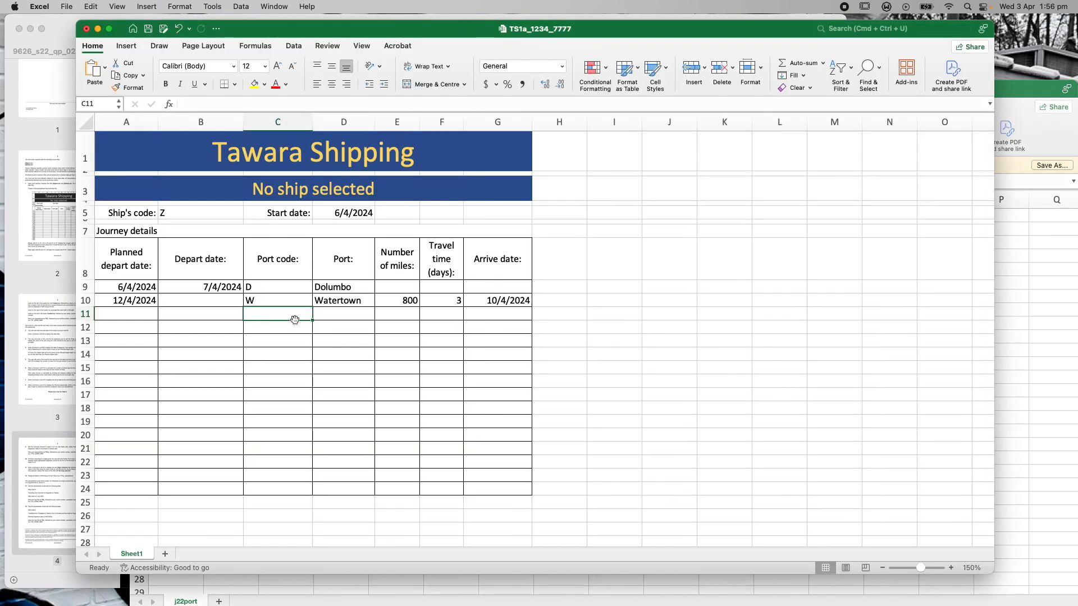
Enter test port codes A, C, D, F and N into C11:C15, then select E10's miles formula
text(A)
key(Return)
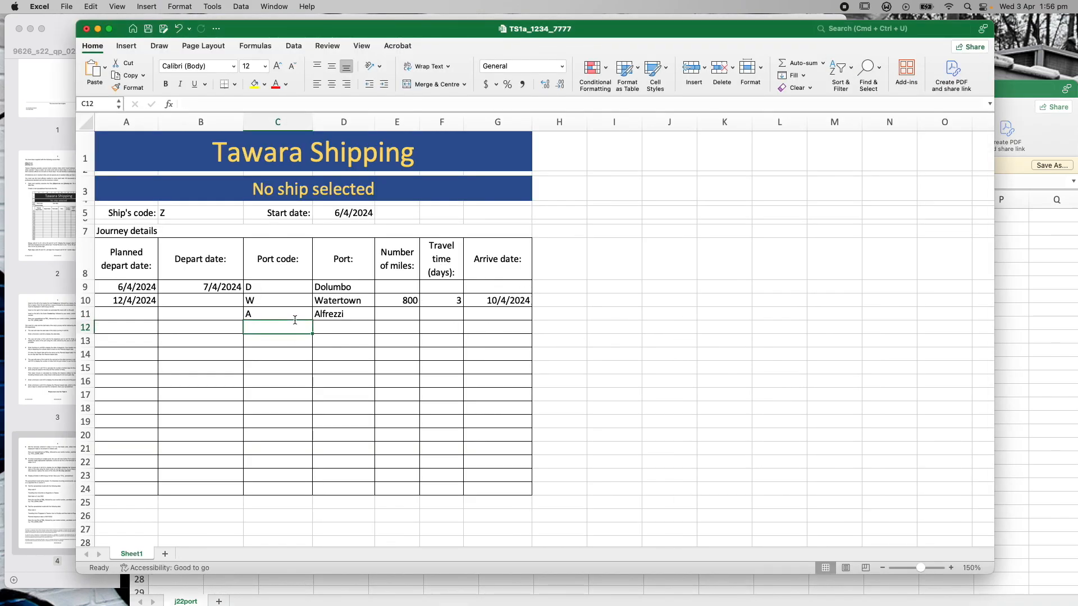
text(C)
key(Return)
text(D)
key(Return)
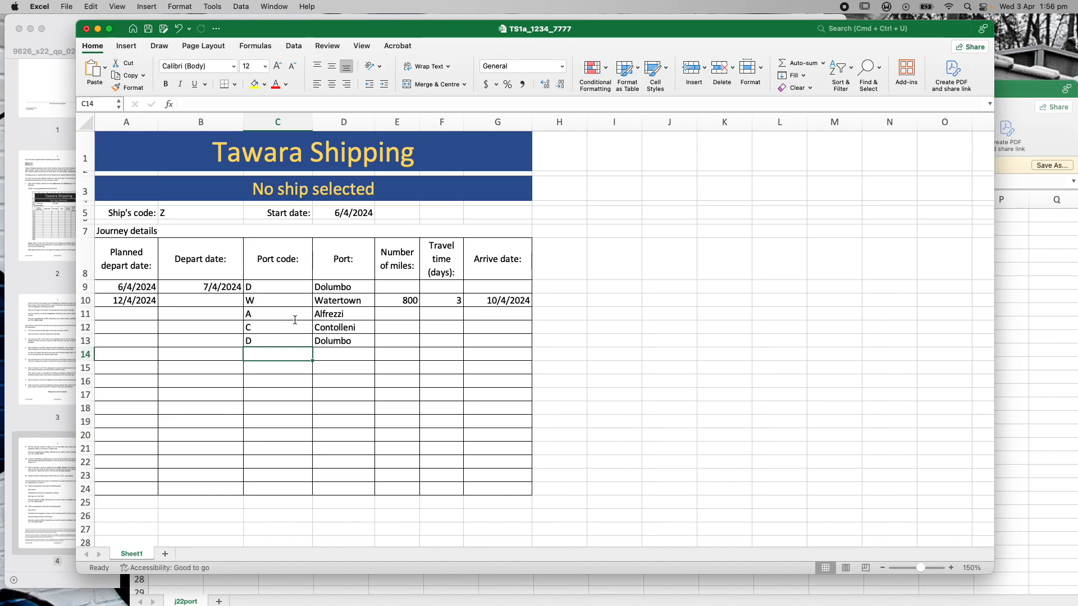
text(F)
key(Return)
text(N)
key(Return)
key(Up)
key(Up)
key(Up)
key(Up)
key(Up)
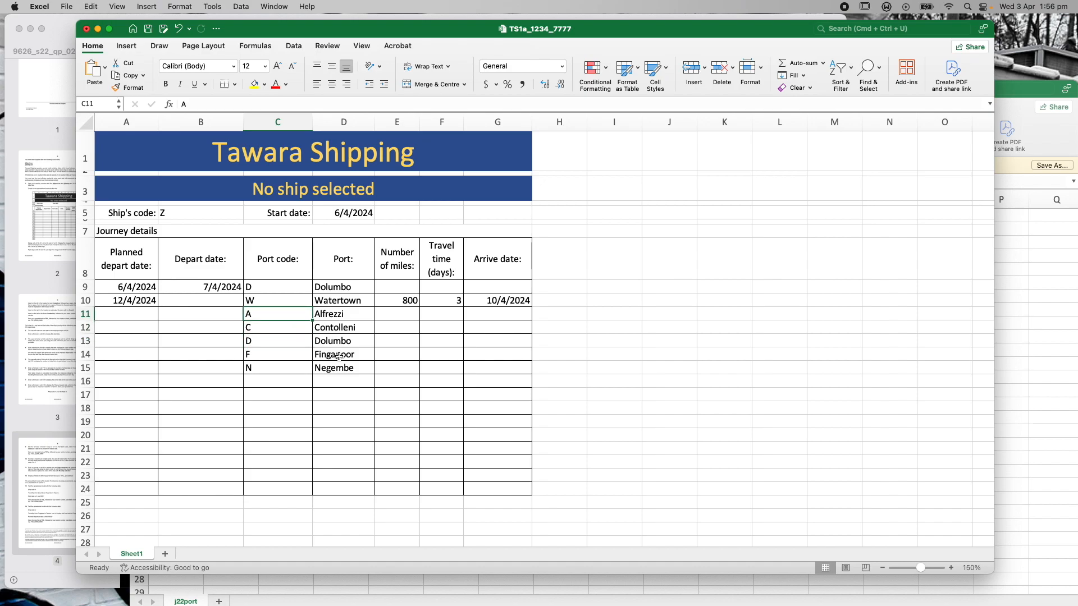
click(401, 302)
Fill the Number of miles formula from E10 down to E15 and check row 11's copy
drag(418, 307, 417, 371)
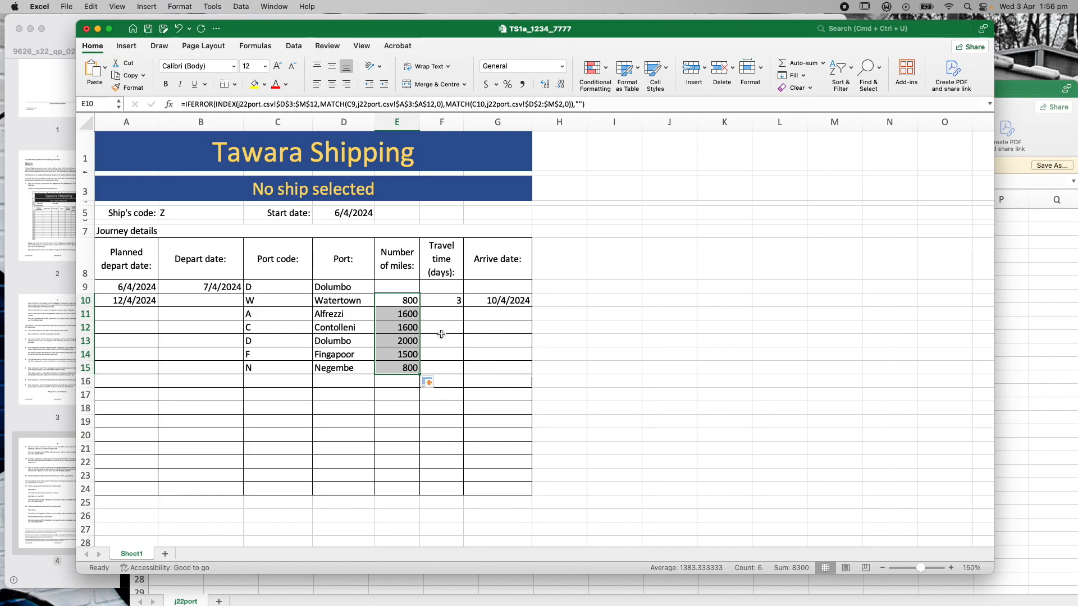
click(437, 315)
click(272, 316)
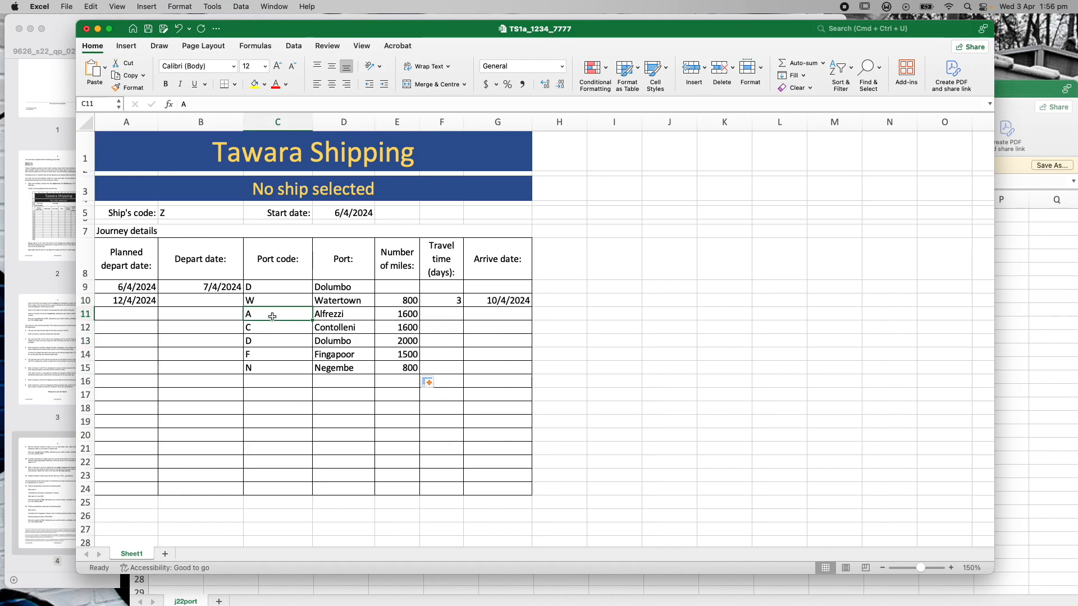
click(392, 315)
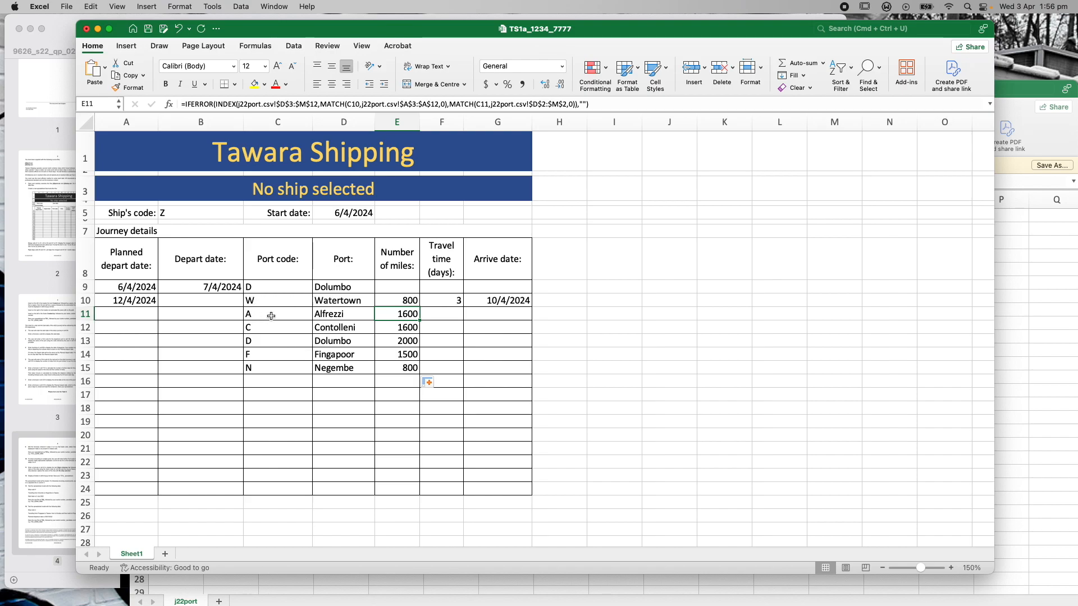
Extend the miles formula from E15 down to E24, then bring the j22port distance table forward
click(398, 369)
drag(417, 375, 412, 489)
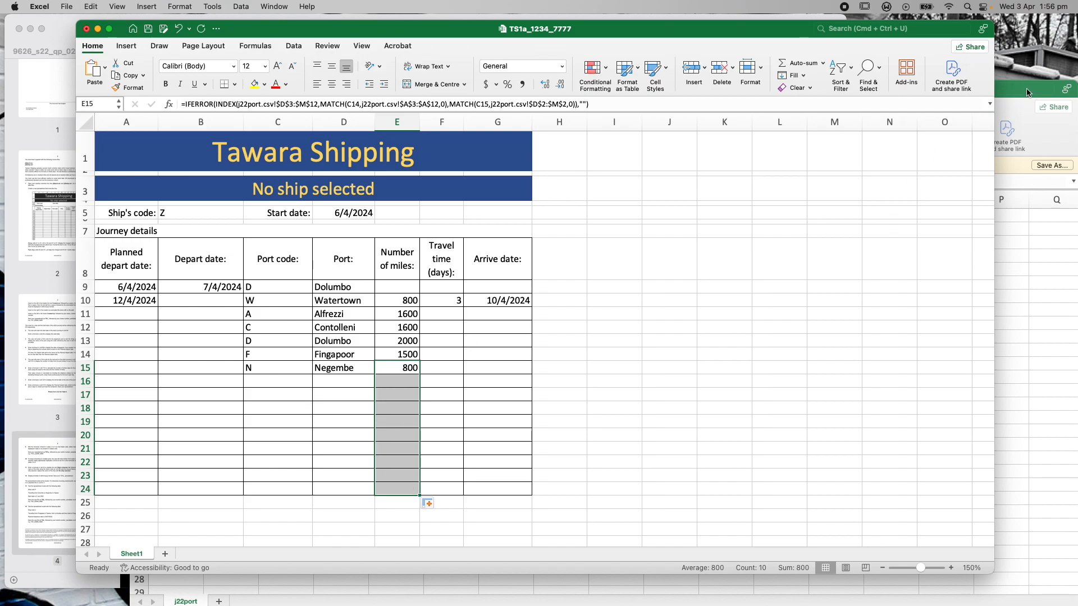
click(399, 386)
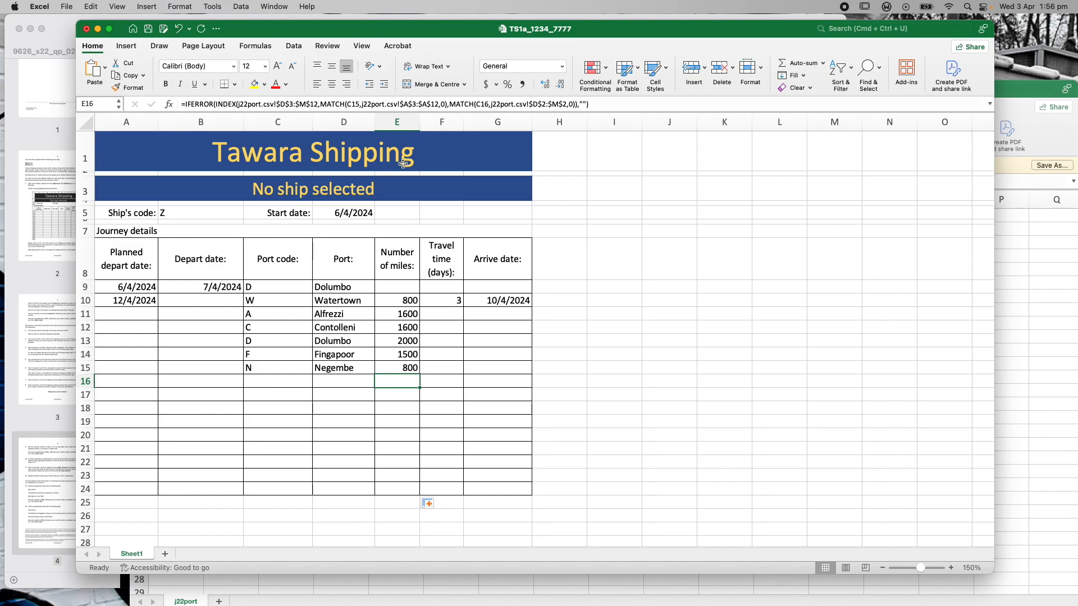
click(61, 29)
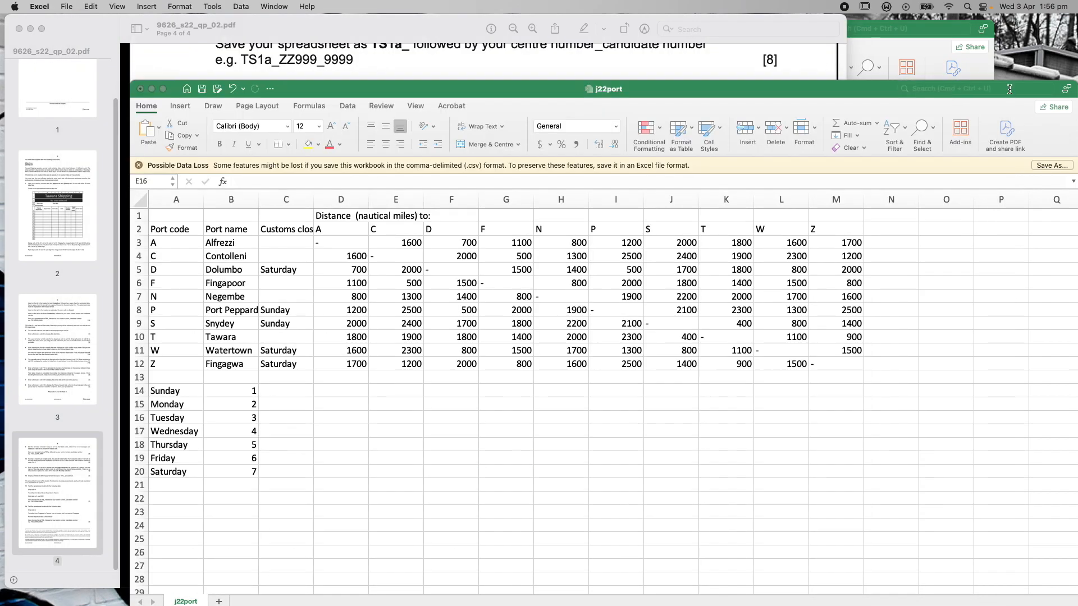
click(1011, 92)
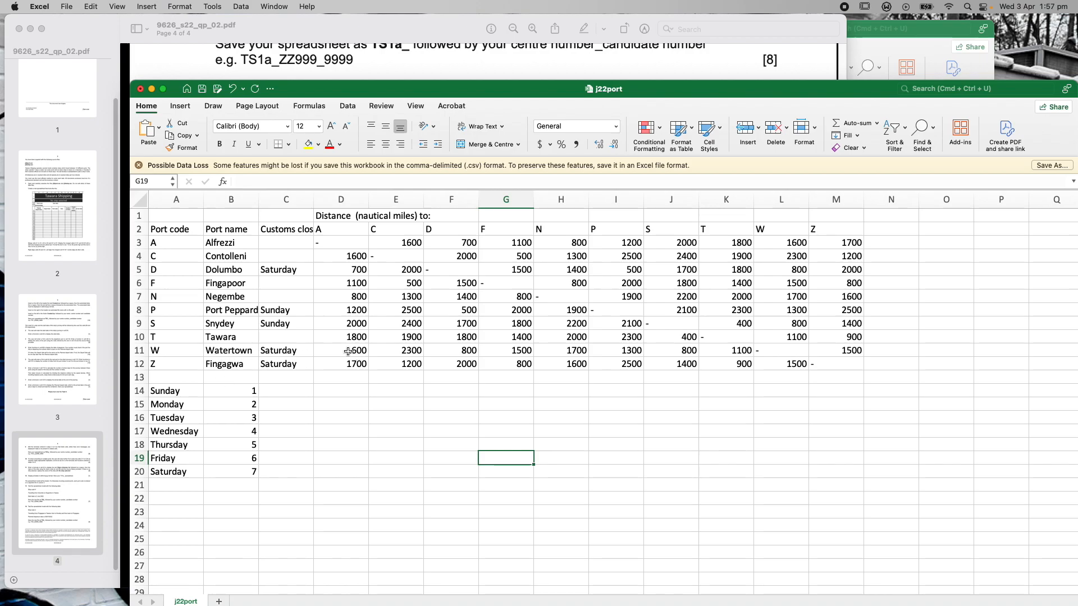
Switch from the j22port distance table back to the TS1a_1234_7777 workbook and select F10
click(946, 31)
click(450, 295)
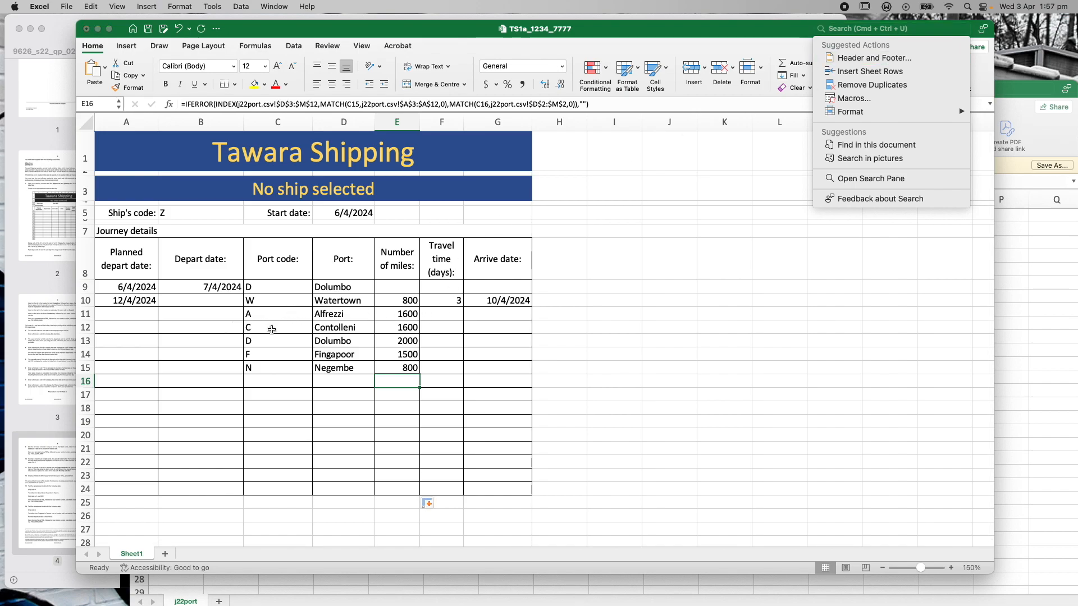
click(1039, 98)
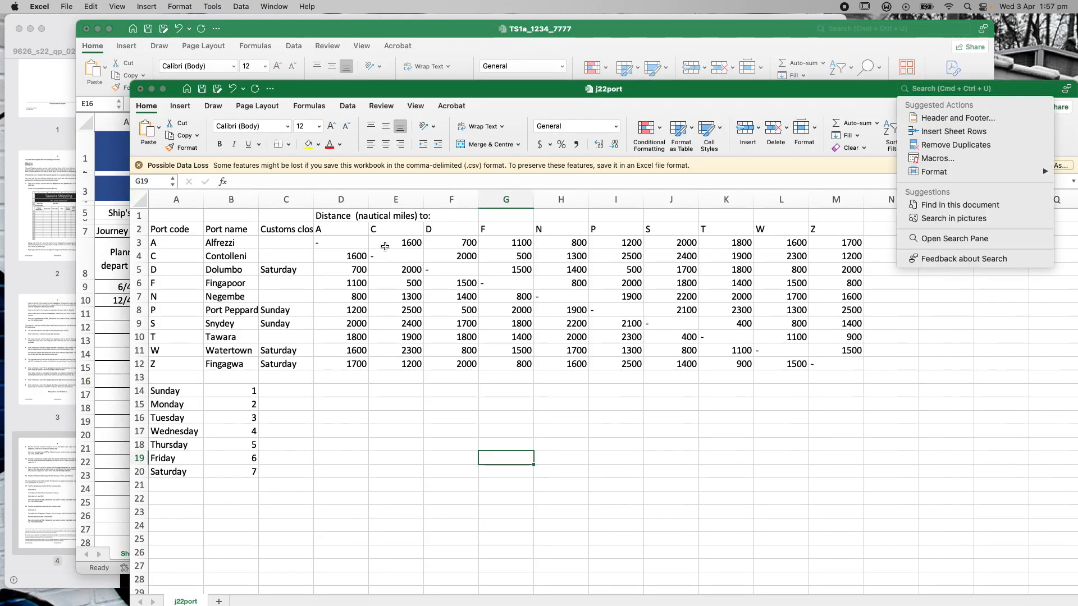
click(265, 33)
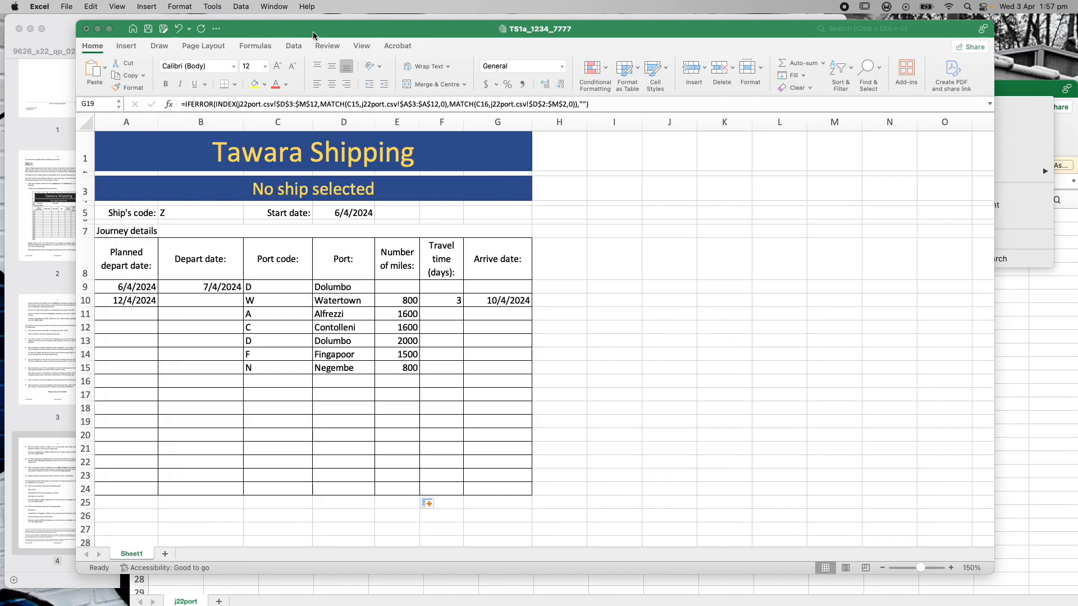
click(451, 302)
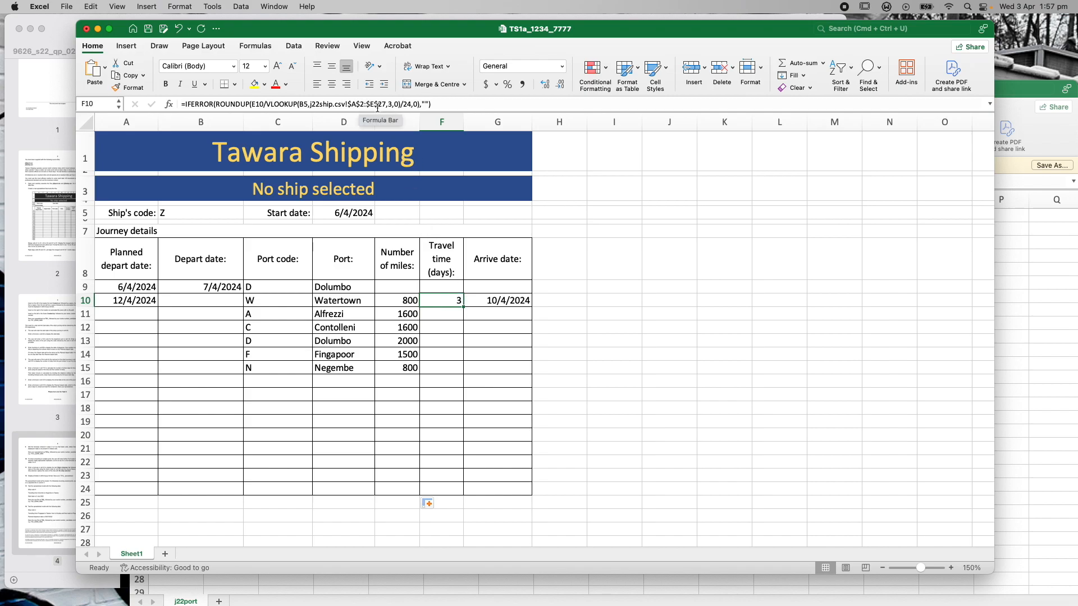
Fill the Travel time formula from F10 down to F24 and inspect the copied formulas around rows 11–13
drag(461, 306, 461, 492)
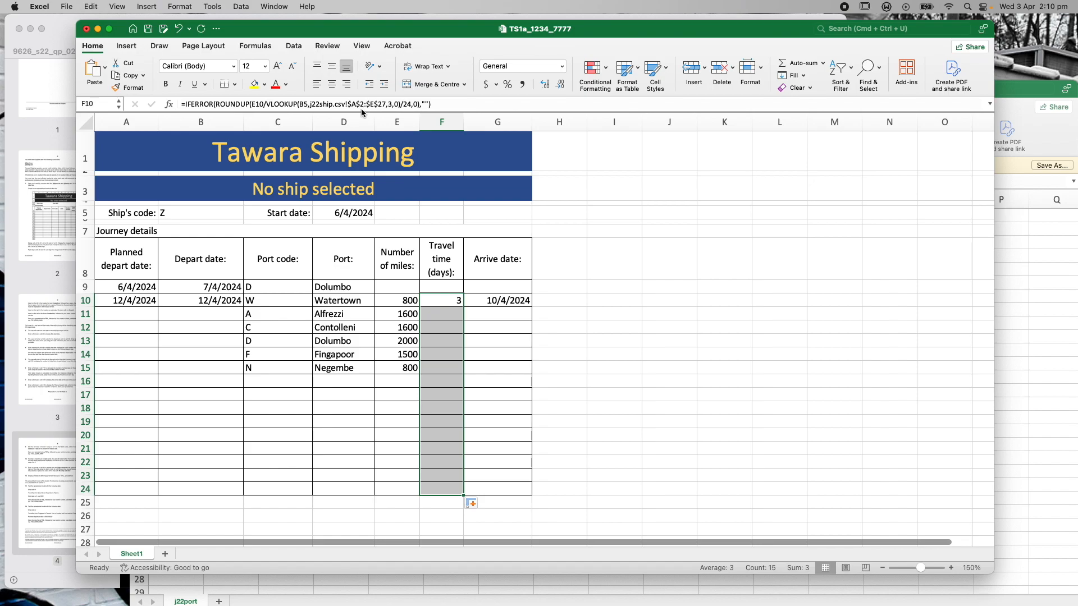
click(449, 299)
click(465, 319)
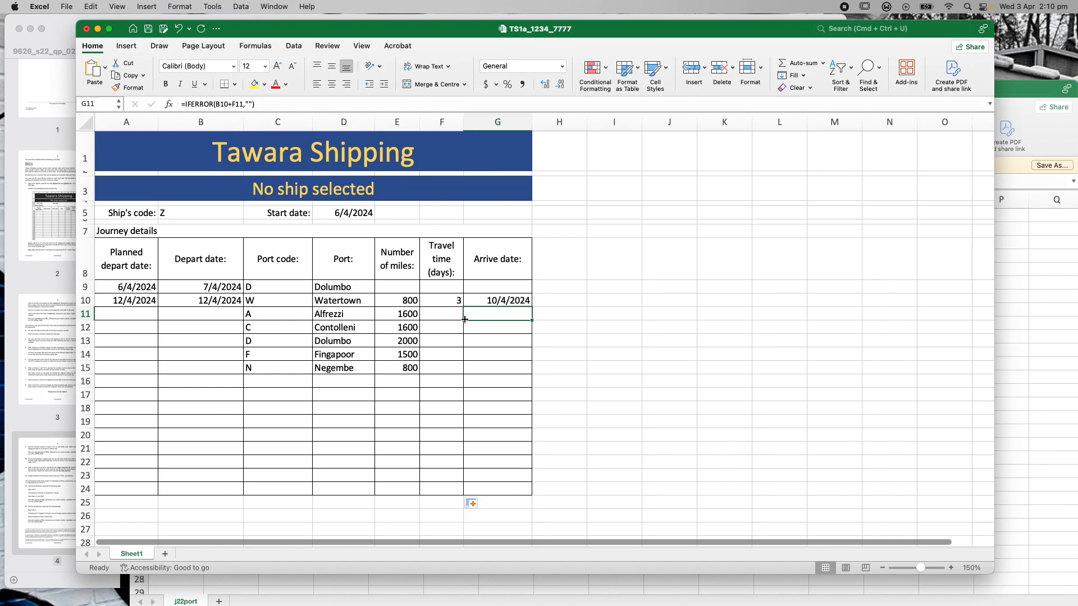
key(Left)
key(Down)
key(Down)
key(Down)
key(Down)
key(Down)
key(Down)
key(Down)
key(Down)
key(Down)
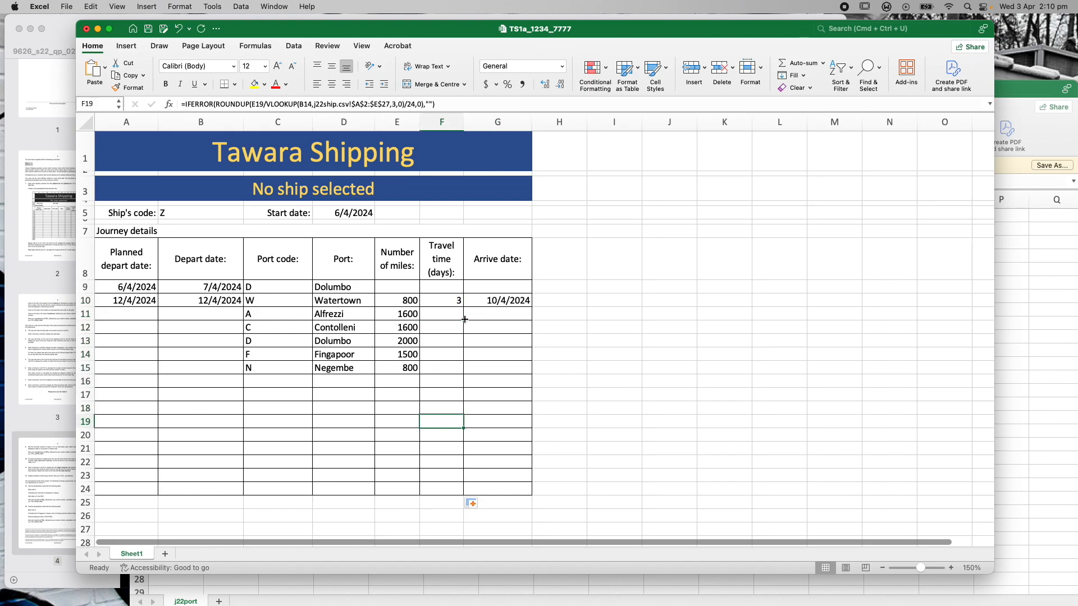
key(Up)
key(Up)
key(Up)
key(Up)
key(Up)
key(Up)
key(Up)
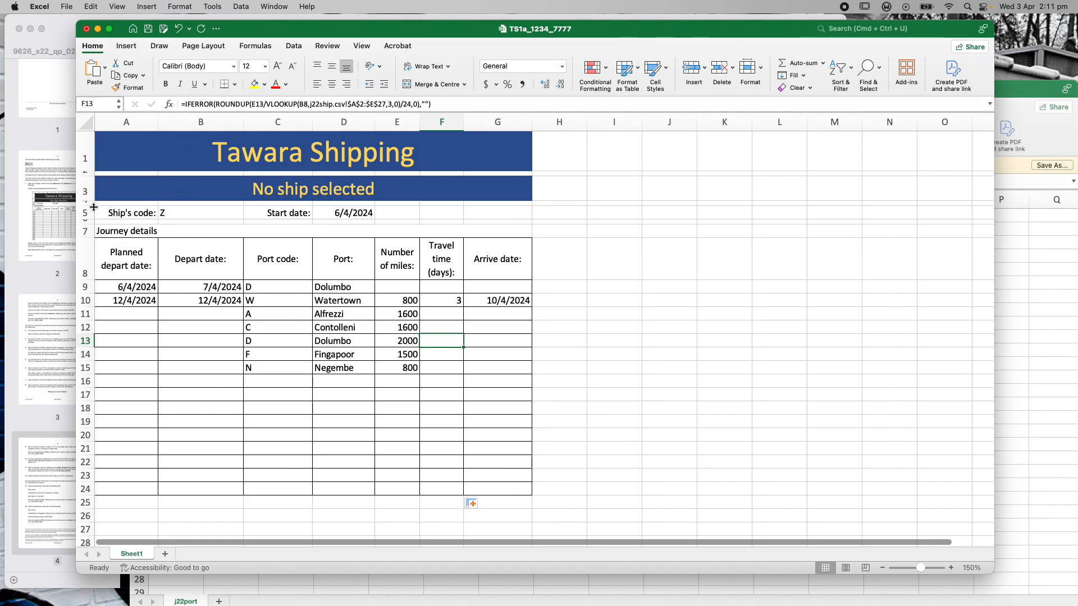
Change the VLOOKUP ship-code reference to B5 in the Travel time formulas of F11–F13
click(451, 316)
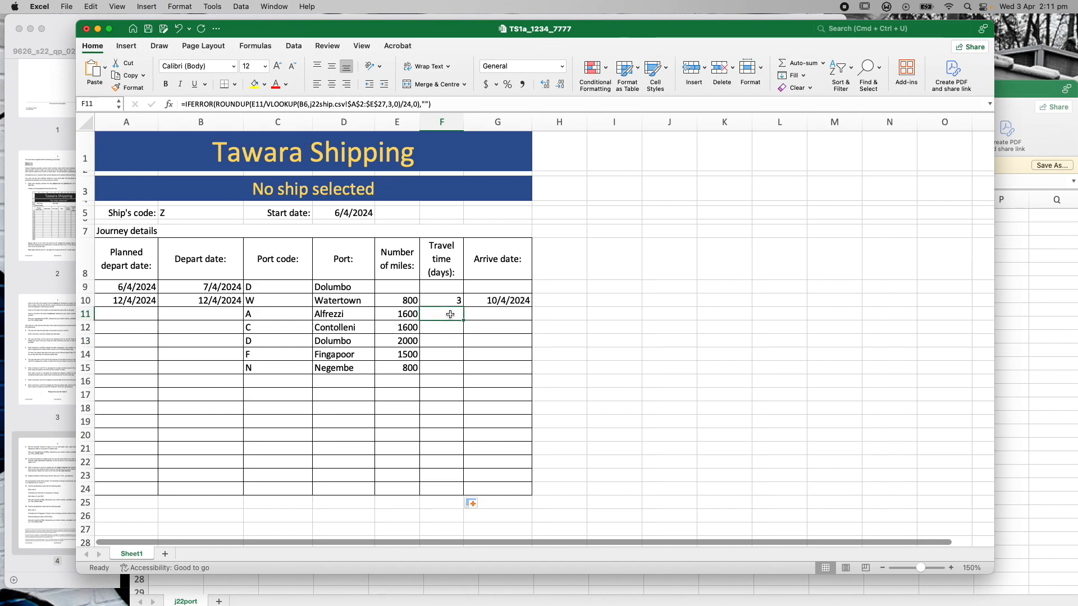
click(306, 104)
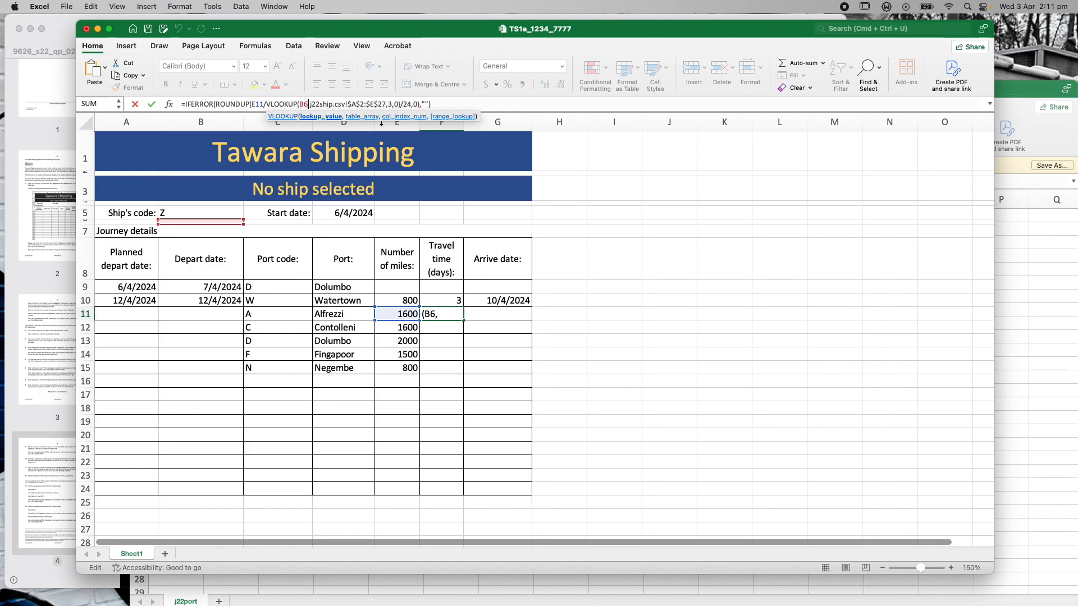
key(BackSpace)
text(5)
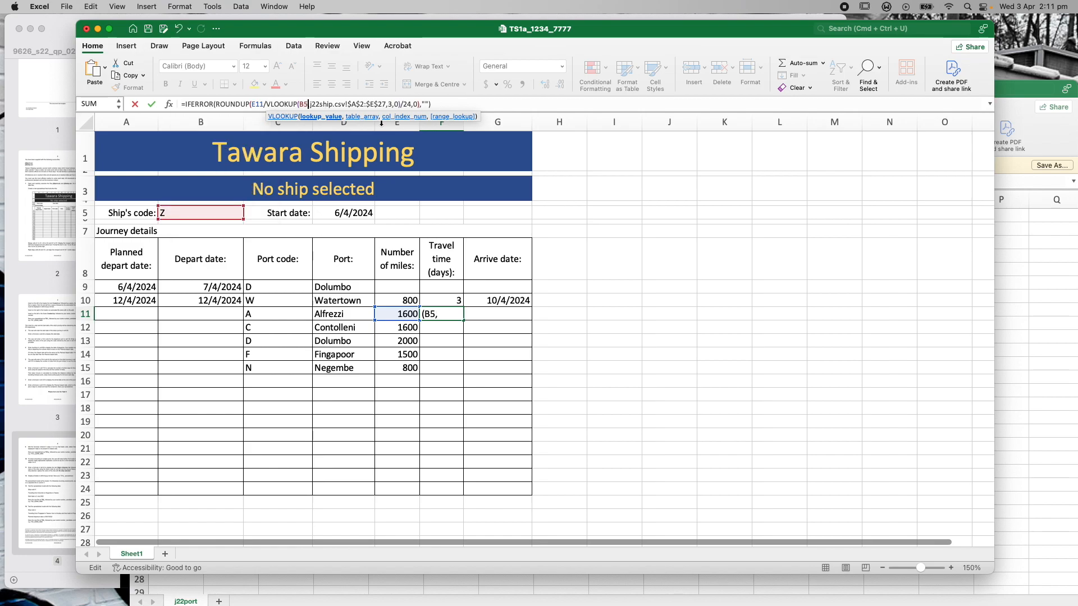
key(End)
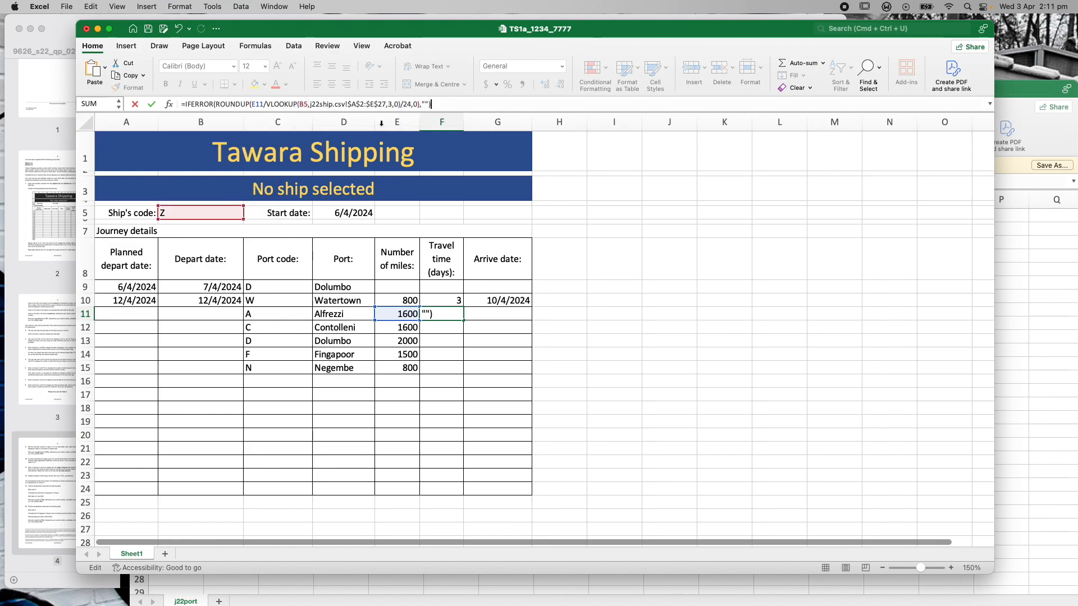
key(Return)
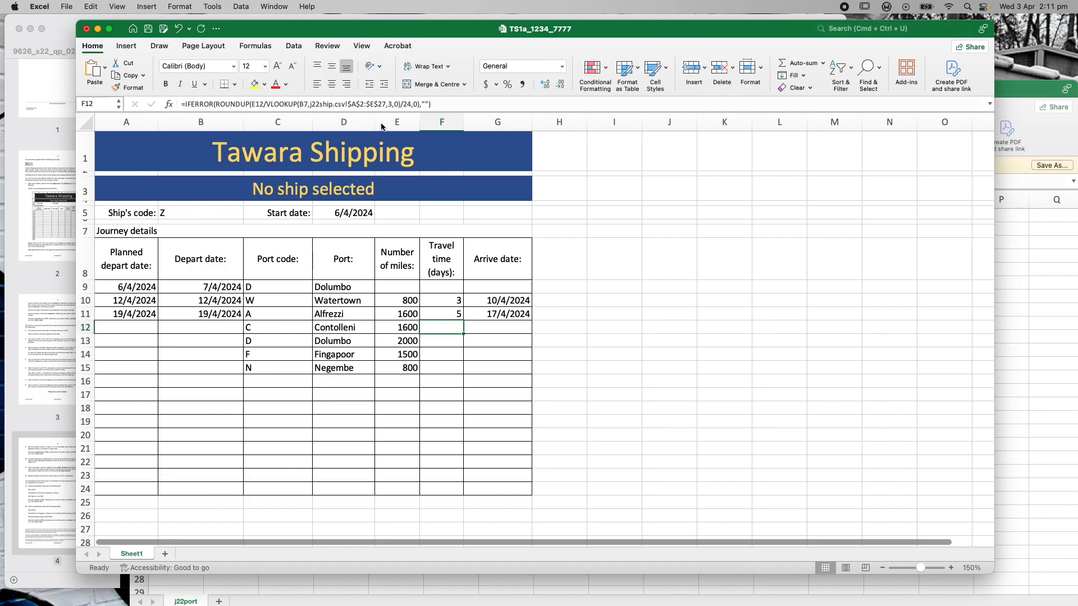
click(308, 104)
key(BackSpace)
text(5)
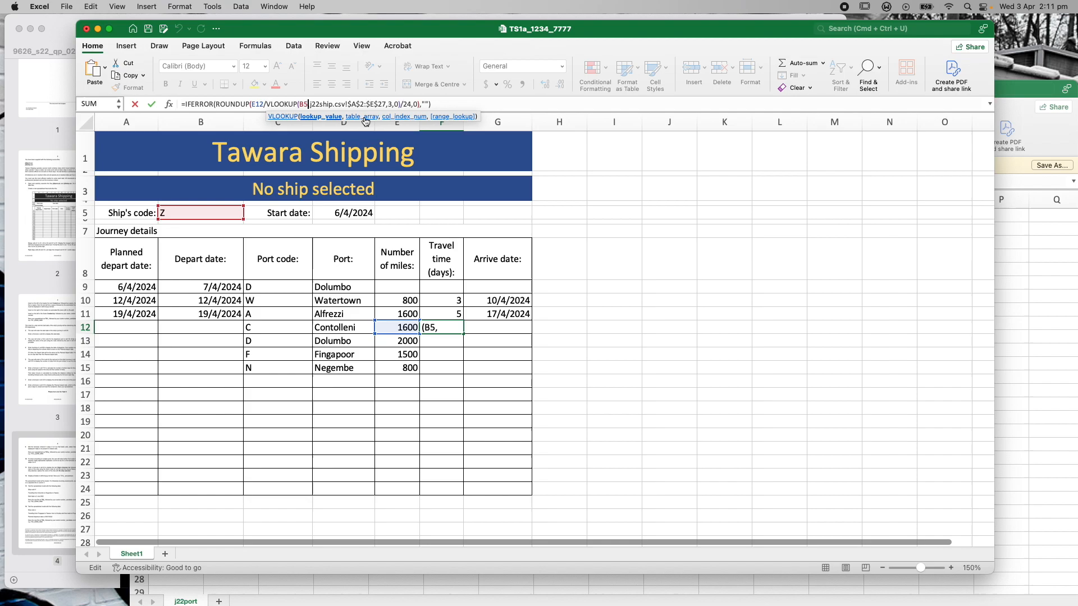
key(Return)
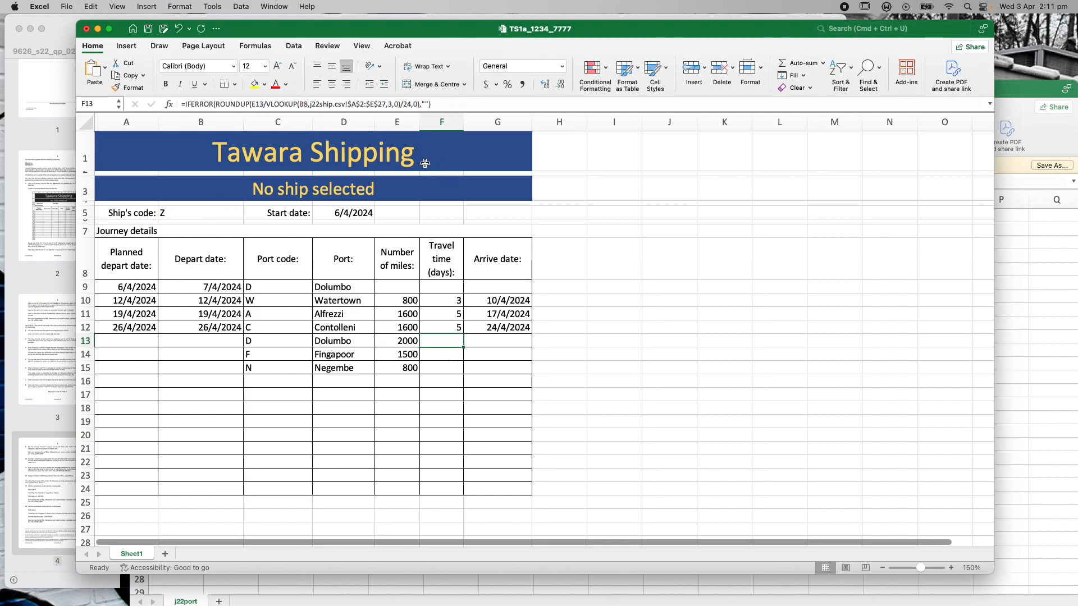
click(309, 105)
key(BackSpace)
text(5)
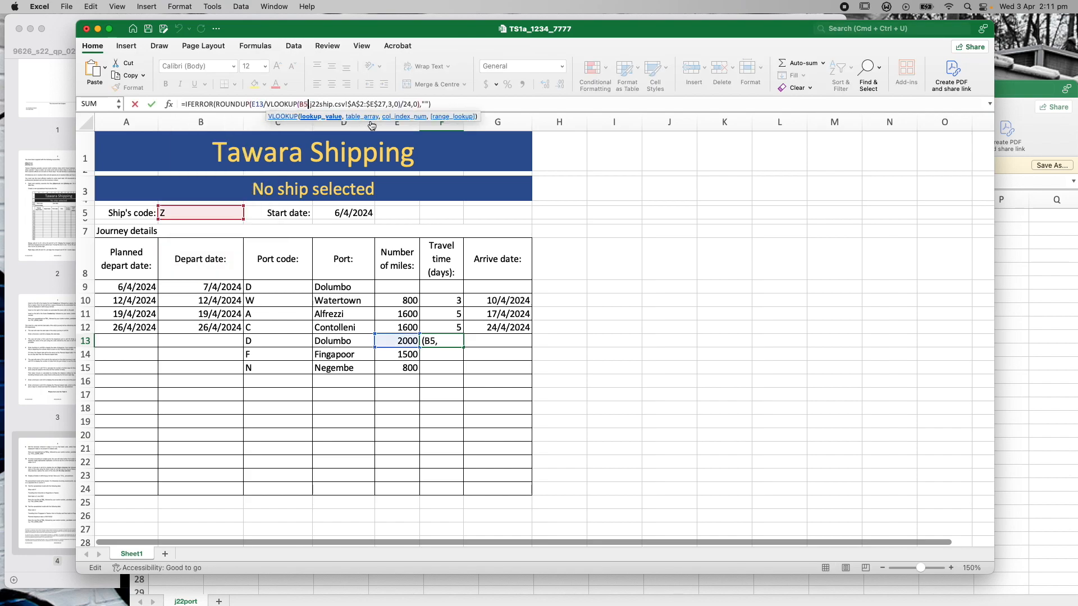
click(443, 104)
key(Return)
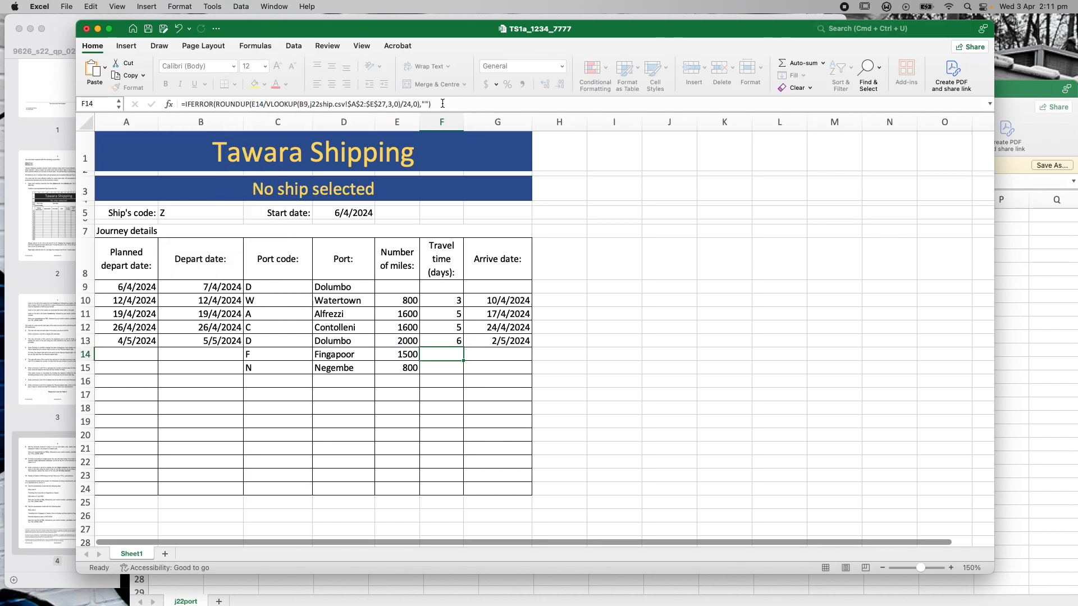
Point the Travel time lookups in F14, F15 and F16 at B5
click(307, 105)
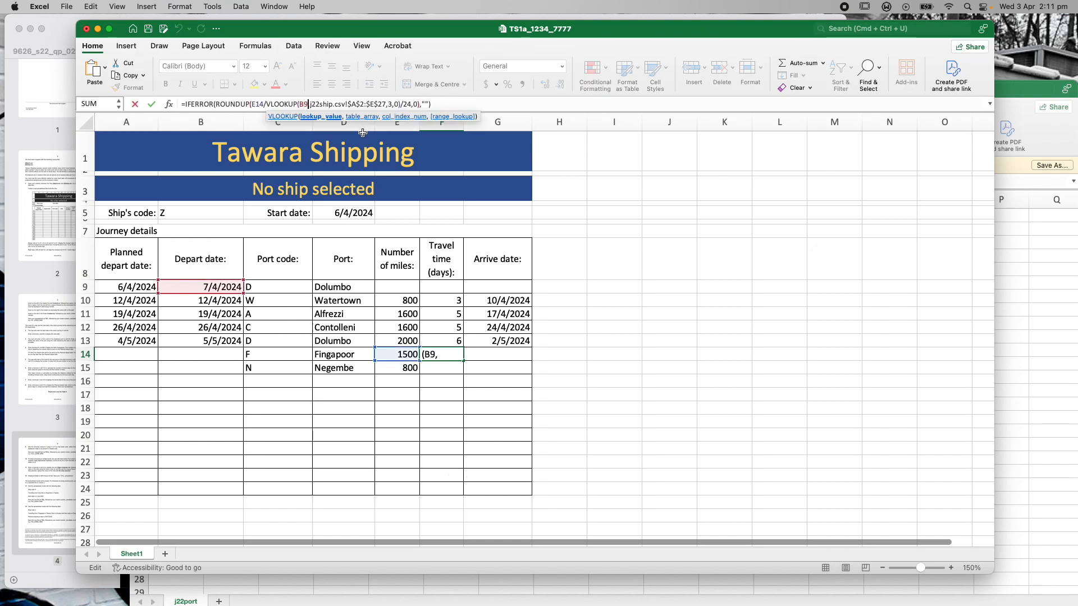
key(BackSpace)
text(5)
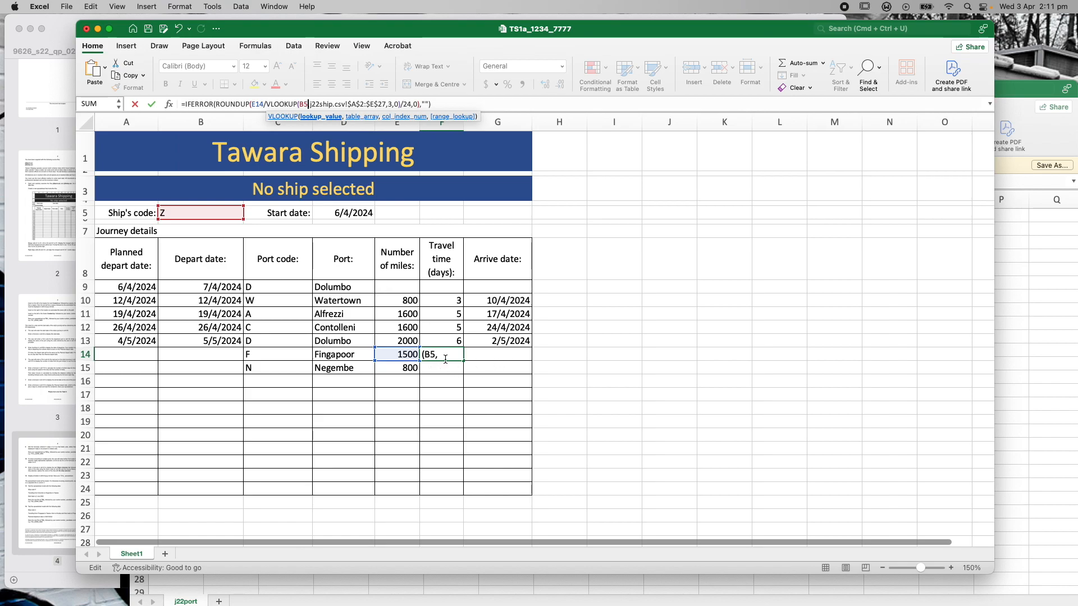
key(End)
key(Return)
click(310, 105)
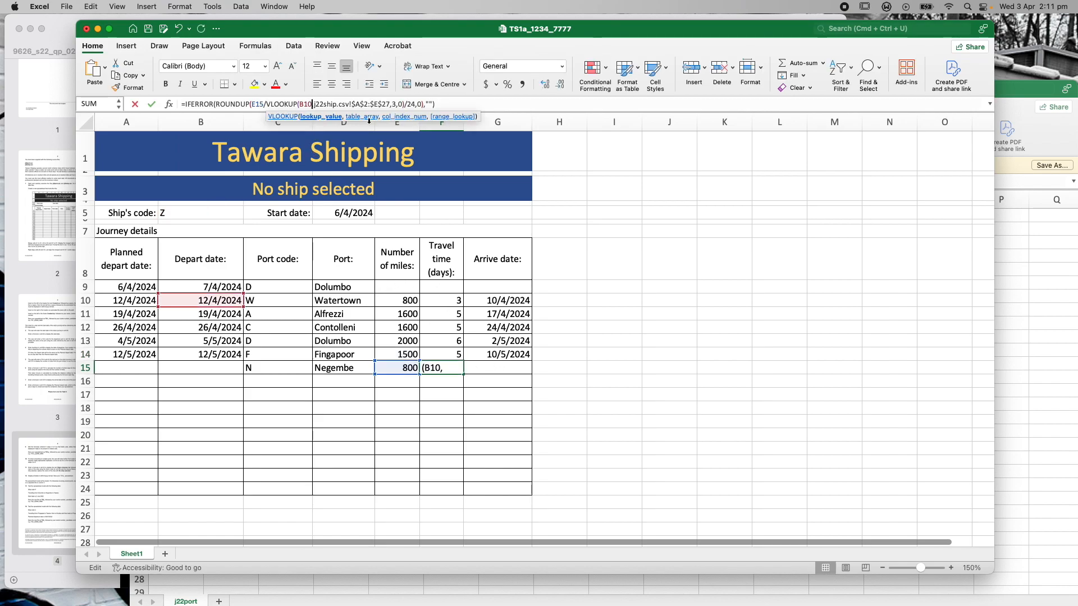
key(BackSpace)
key(BackSpace)
text(5)
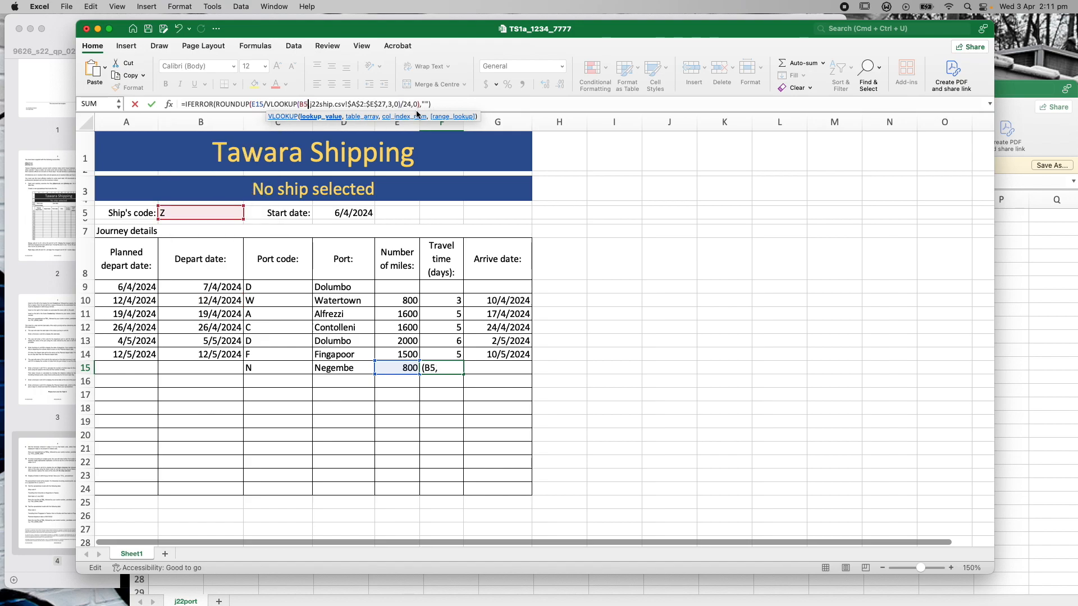
click(444, 107)
key(Return)
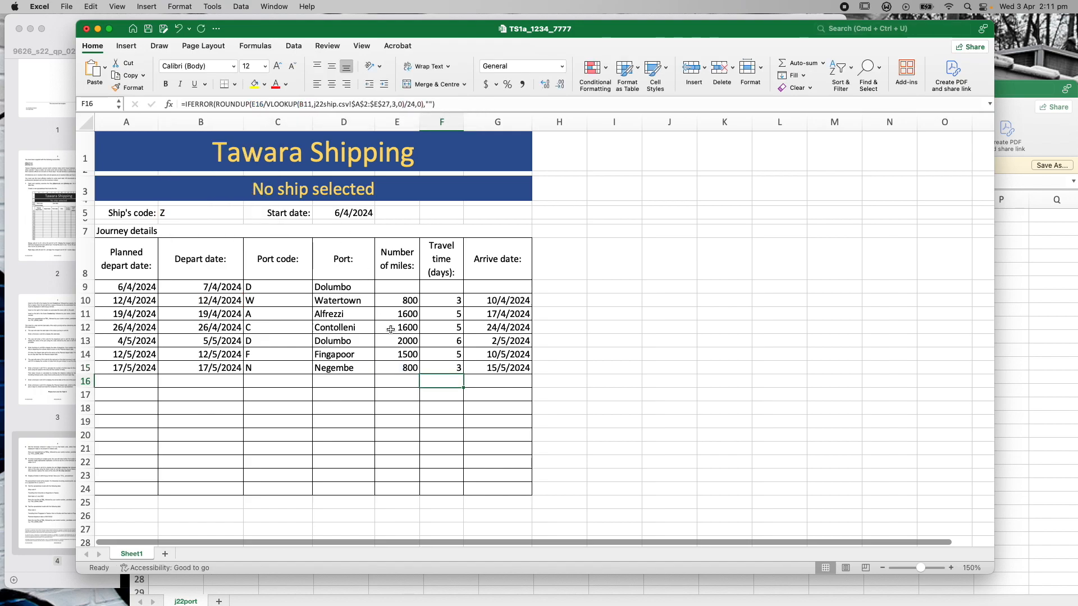
click(310, 106)
text(5)
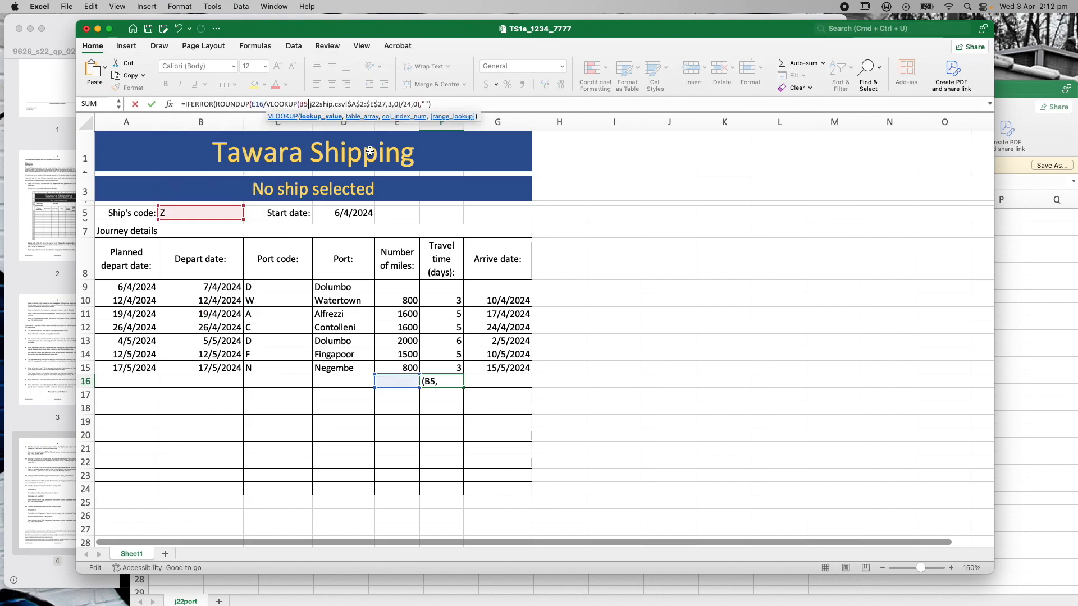
click(449, 107)
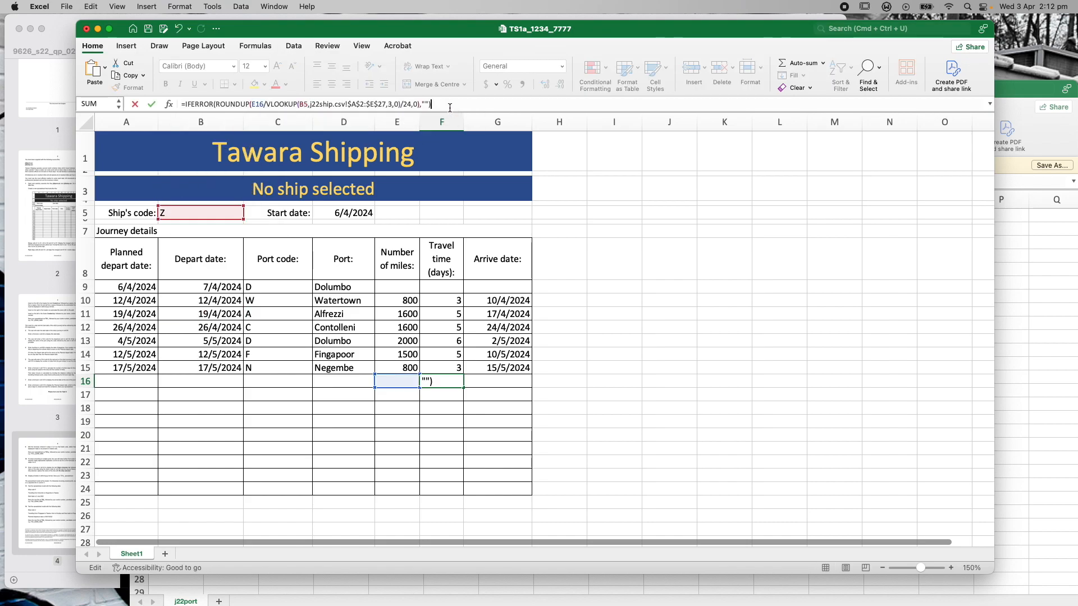
key(Return)
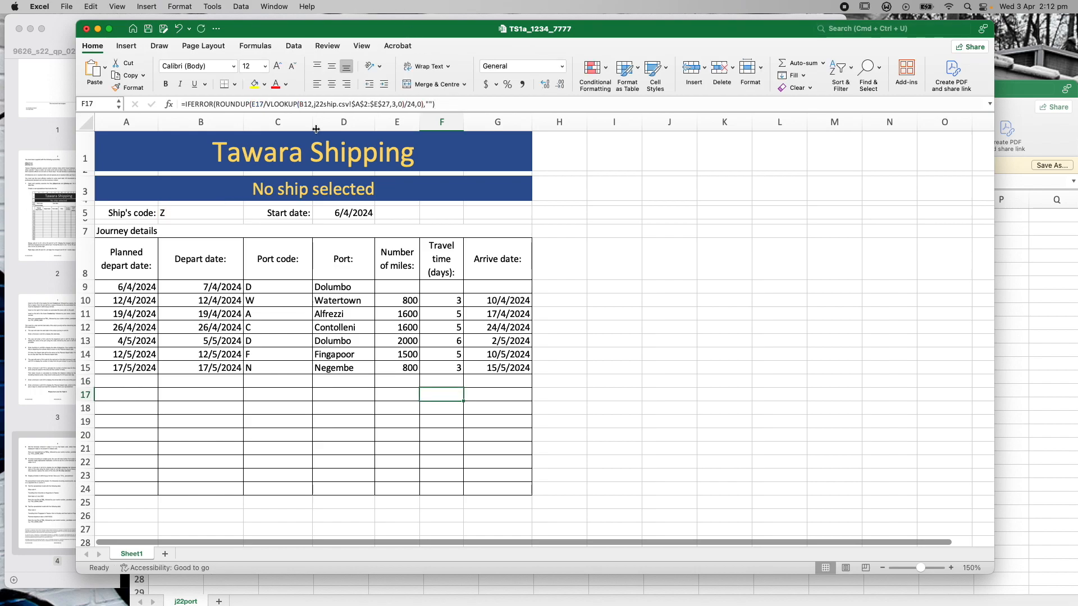
Correct the ship-code references from B12, B13 and B15 to B5 in F17, F18 and F20
click(310, 104)
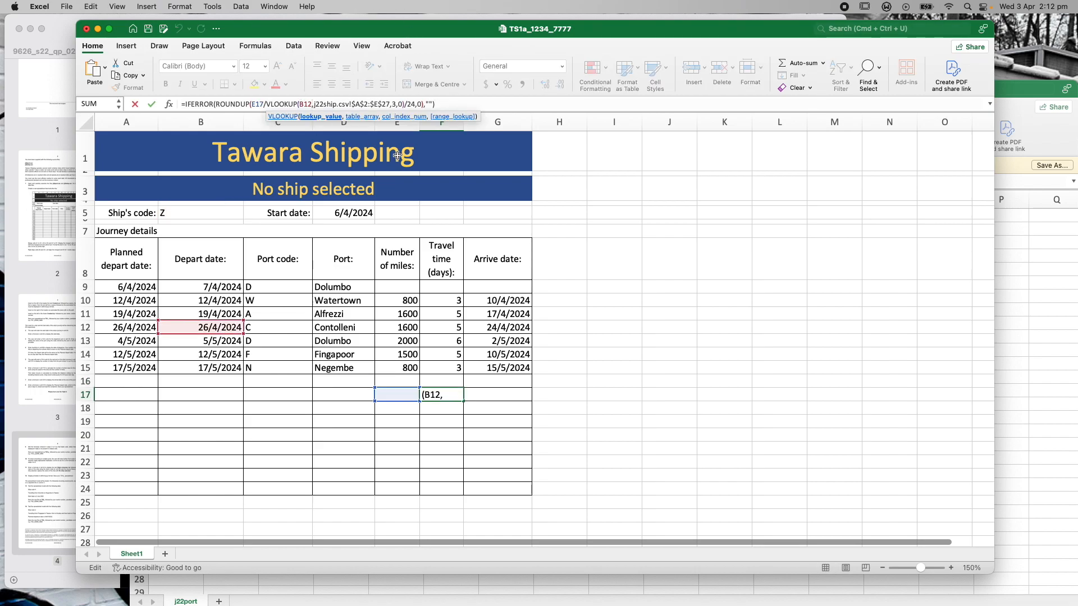
key(BackSpace)
key(BackSpace)
text(5)
click(470, 104)
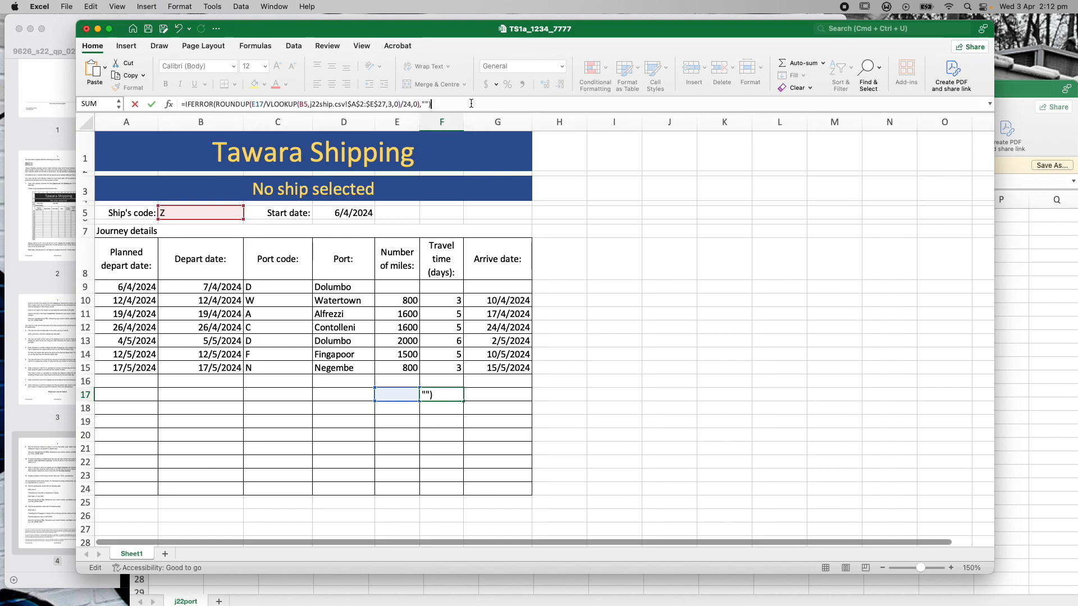
key(Return)
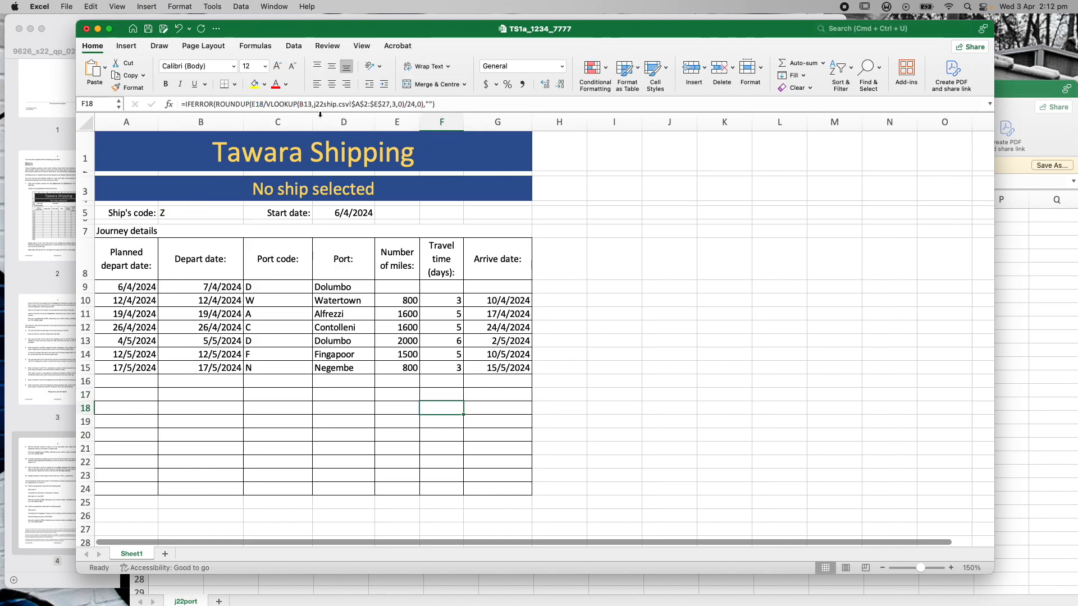
click(311, 104)
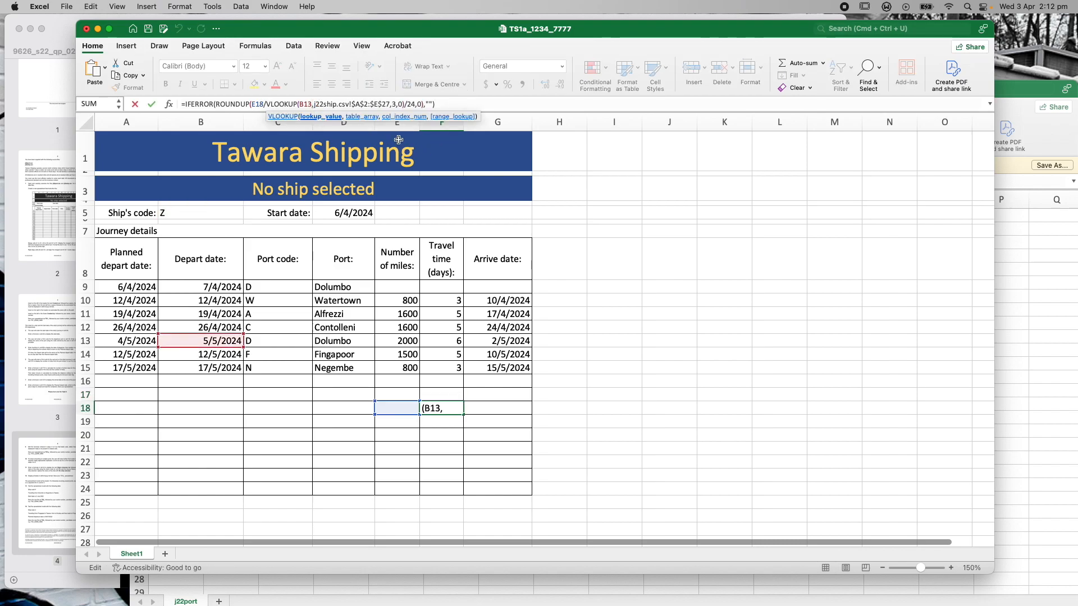
key(BackSpace)
key(BackSpace)
text(5)
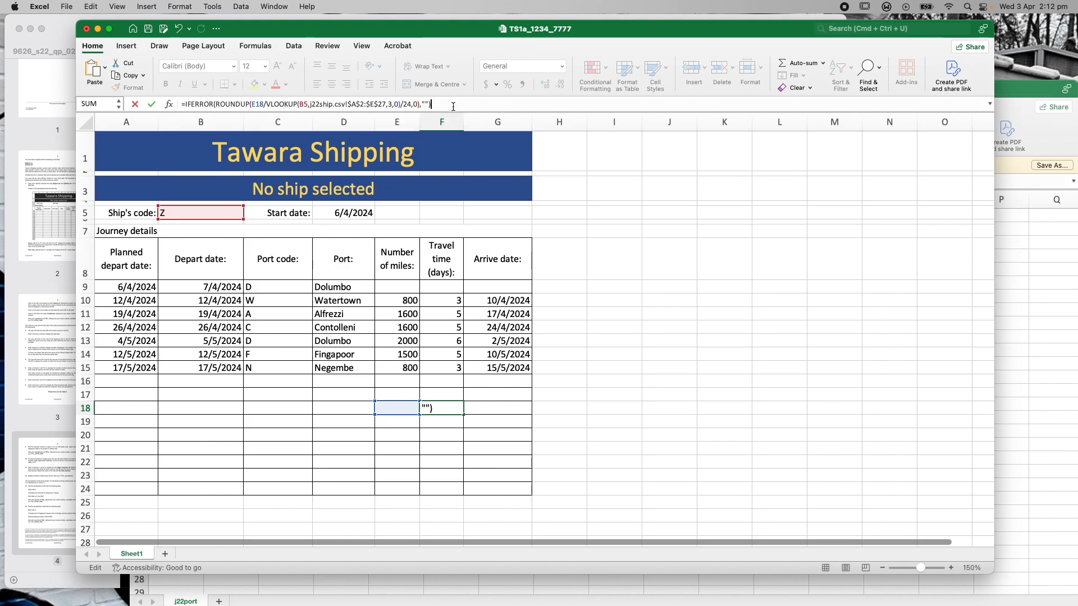
key(Return)
click(444, 435)
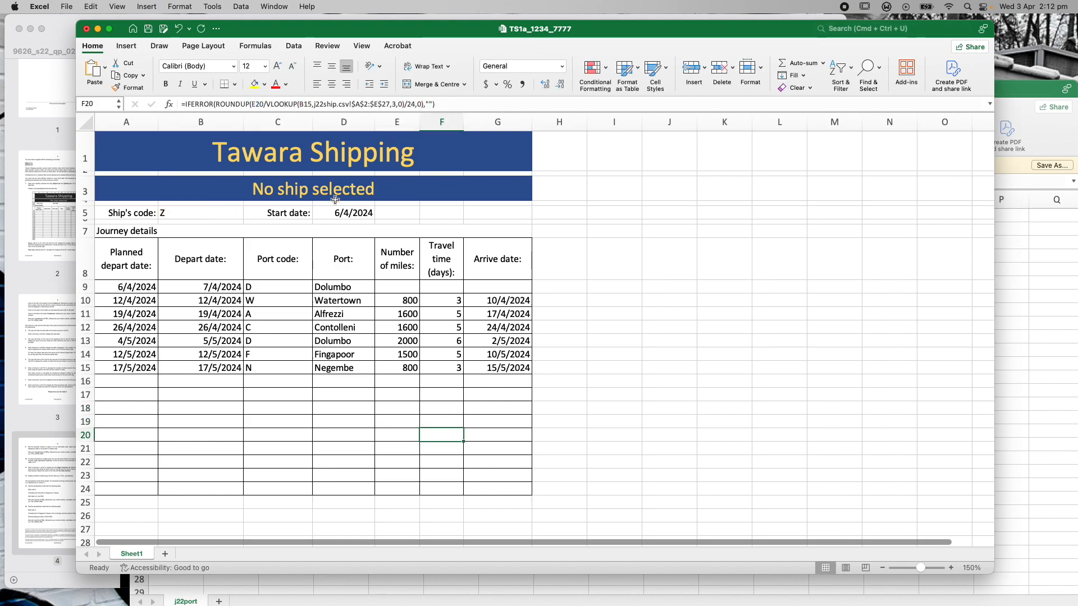
click(308, 105)
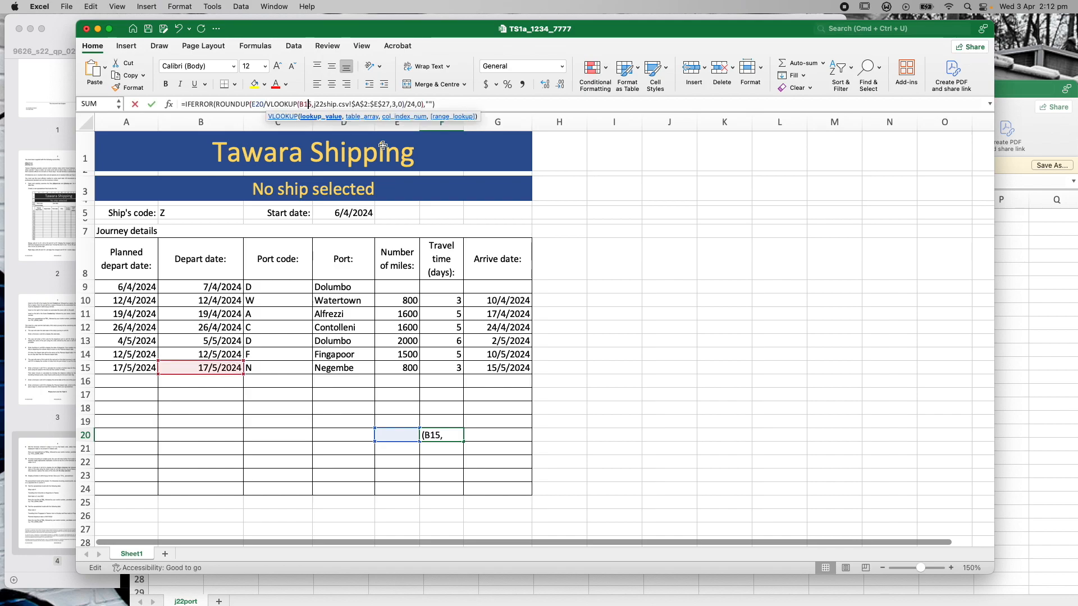
key(BackSpace)
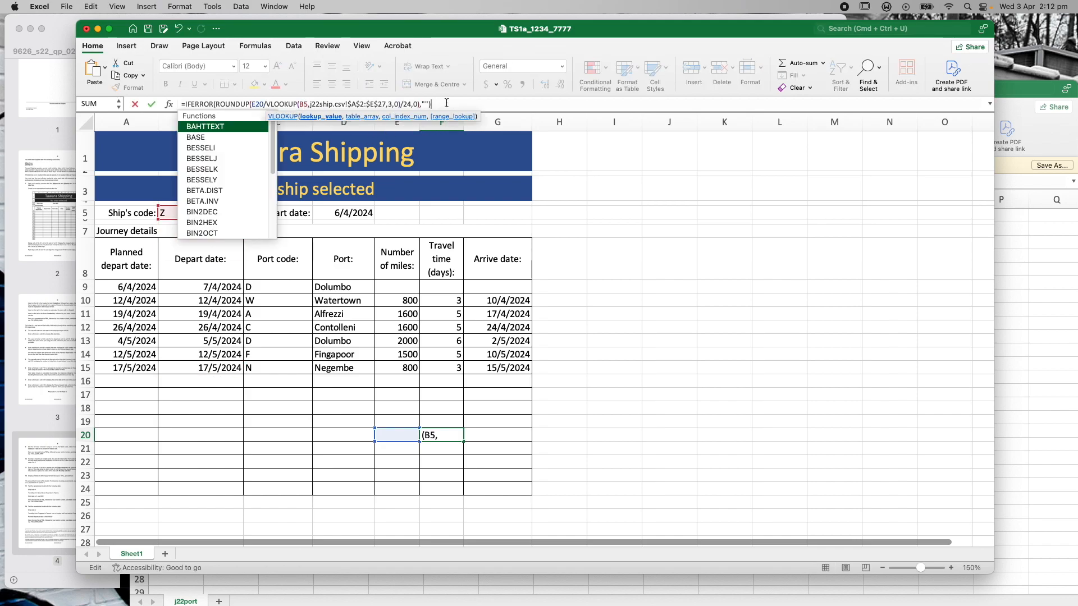
key(Return)
Correct the ship-code references from B17 and B19 to B5 in F22 and F24
click(442, 462)
click(313, 105)
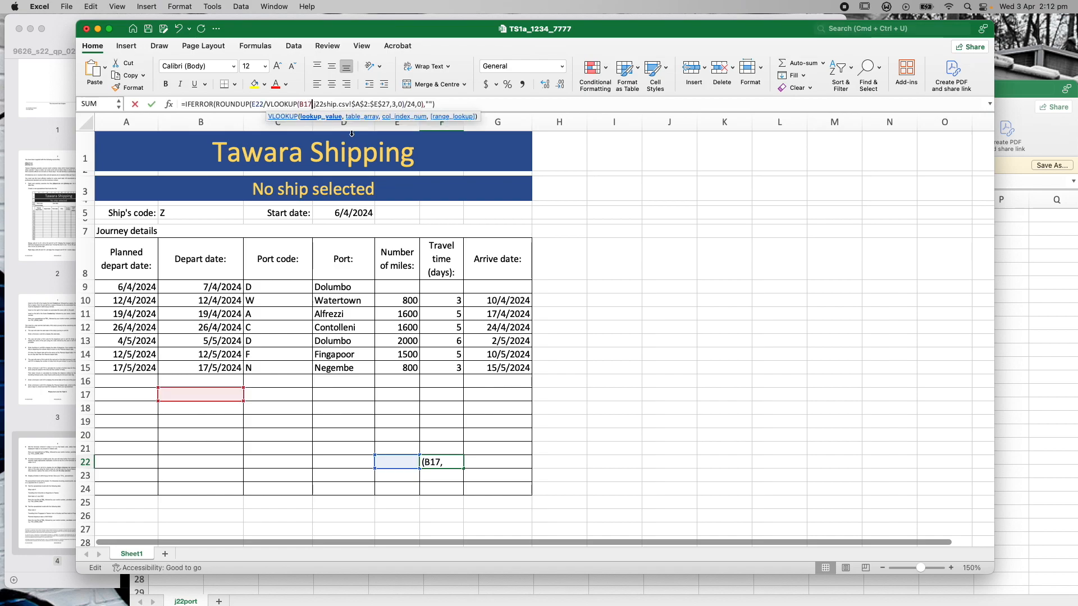
key(BackSpace)
key(BackSpace)
text(5)
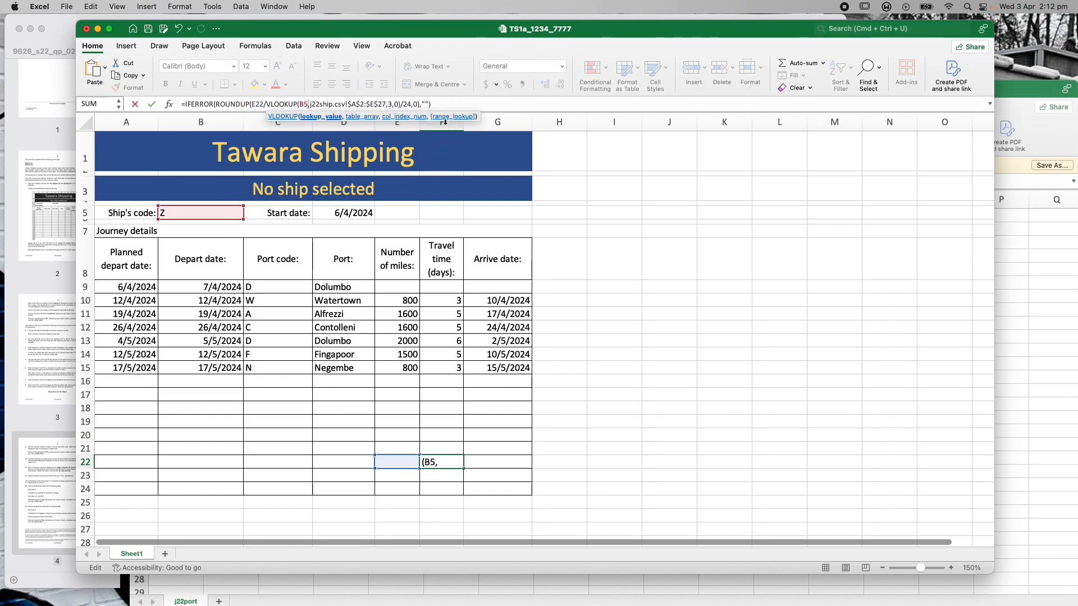
click(441, 105)
key(Return)
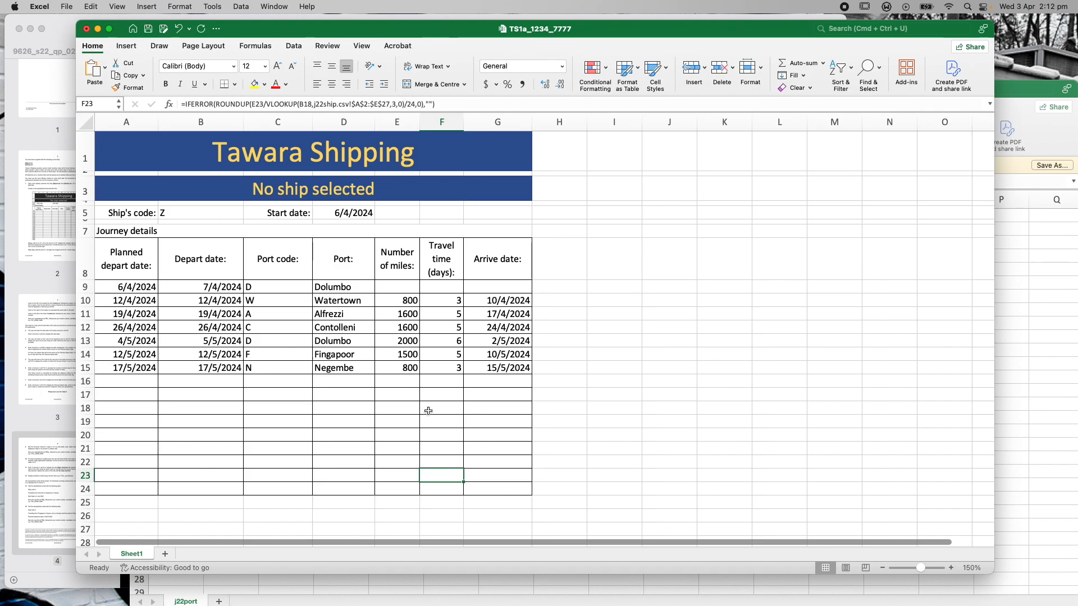
click(441, 487)
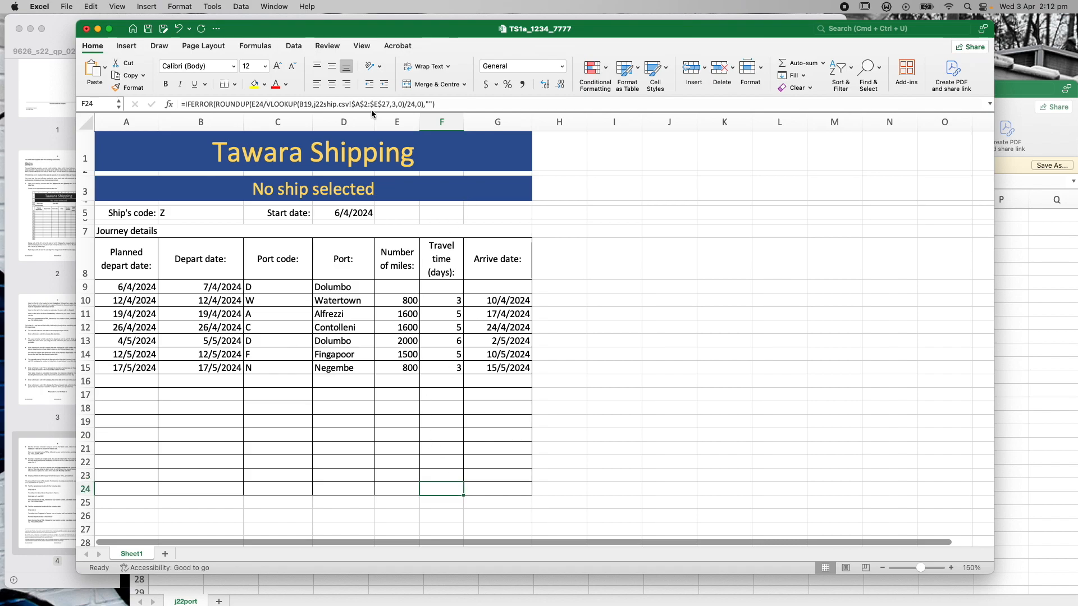
click(312, 105)
key(BackSpace)
key(BackSpace)
text(5)
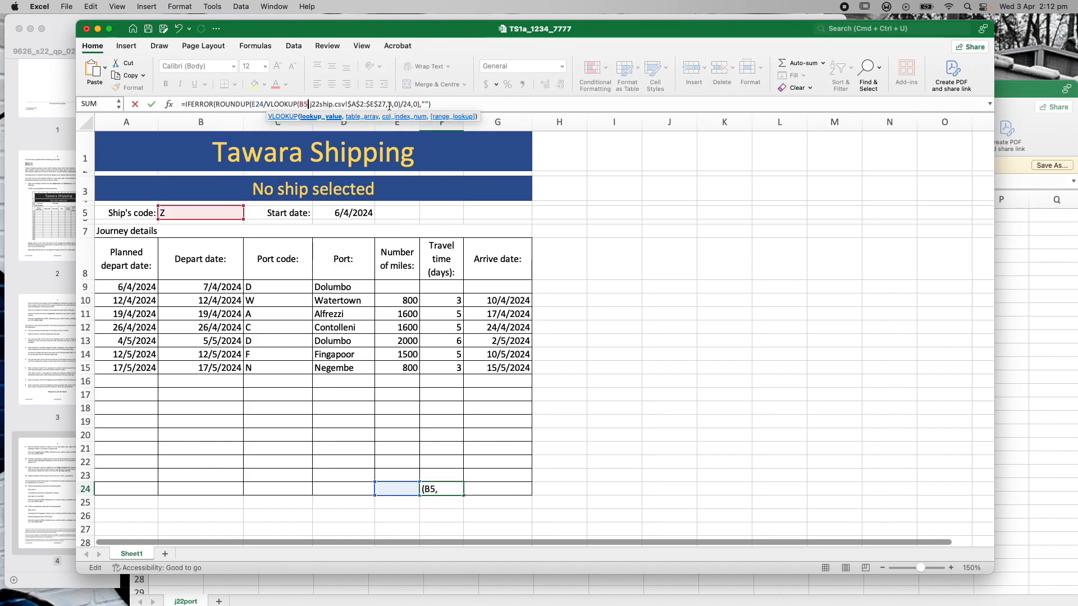
click(475, 107)
key(Return)
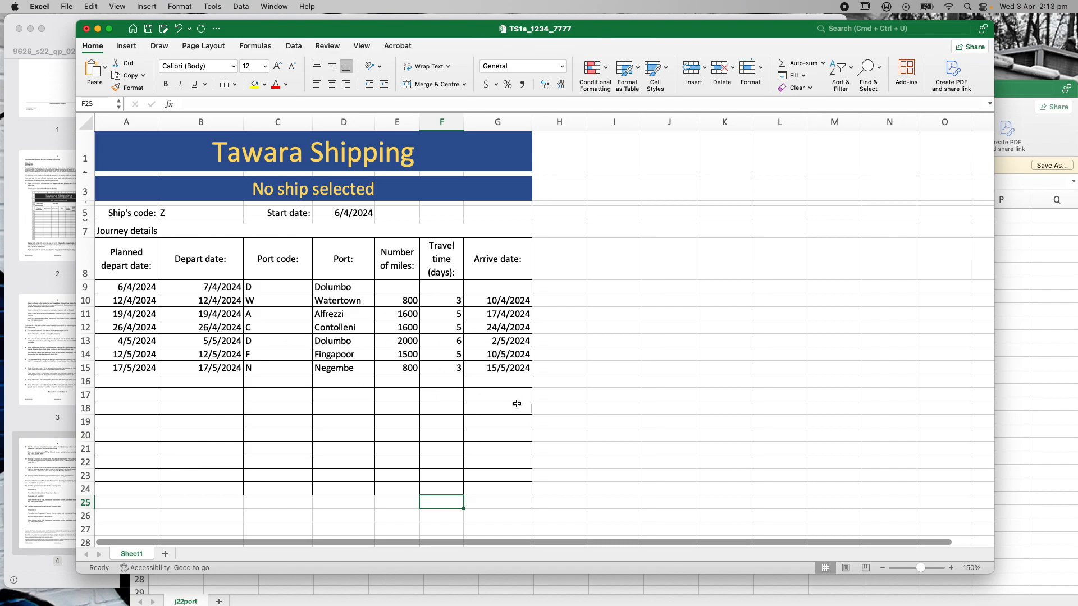
click(513, 387)
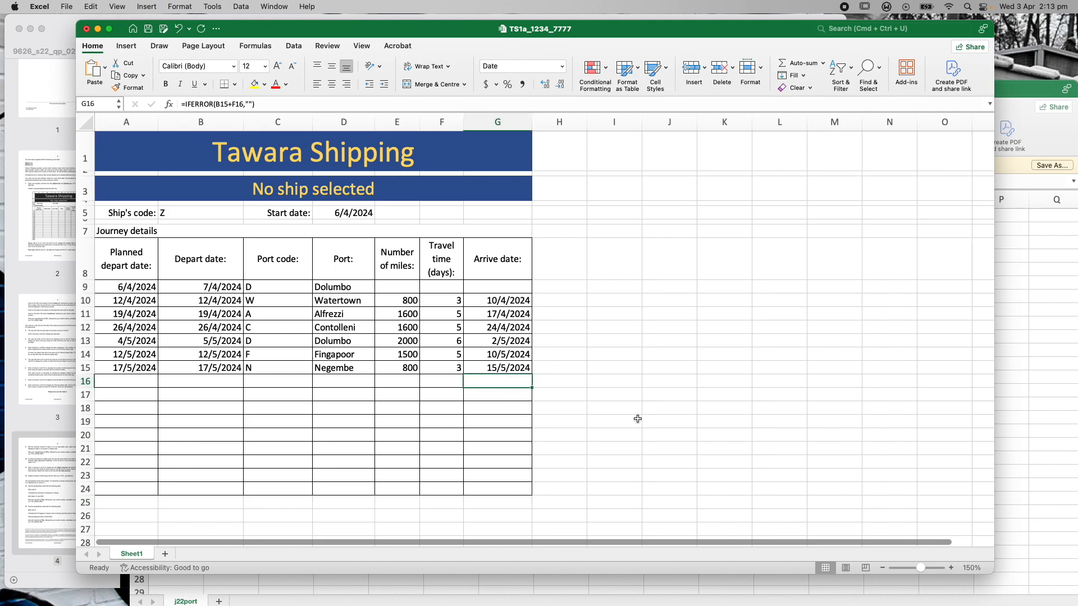
key(Down)
key(Down)
key(Left)
key(Left)
key(Left)
key(Left)
key(Left)
key(Left)
key(Right)
key(Right)
key(Right)
key(Right)
key(Right)
key(Right)
key(Left)
key(Left)
key(Left)
key(Left)
key(Left)
key(Right)
key(Up)
key(Up)
key(Up)
key(Up)
key(Down)
key(Down)
key(Down)
key(Down)
key(Down)
key(Down)
key(Up)
key(Up)
key(Up)
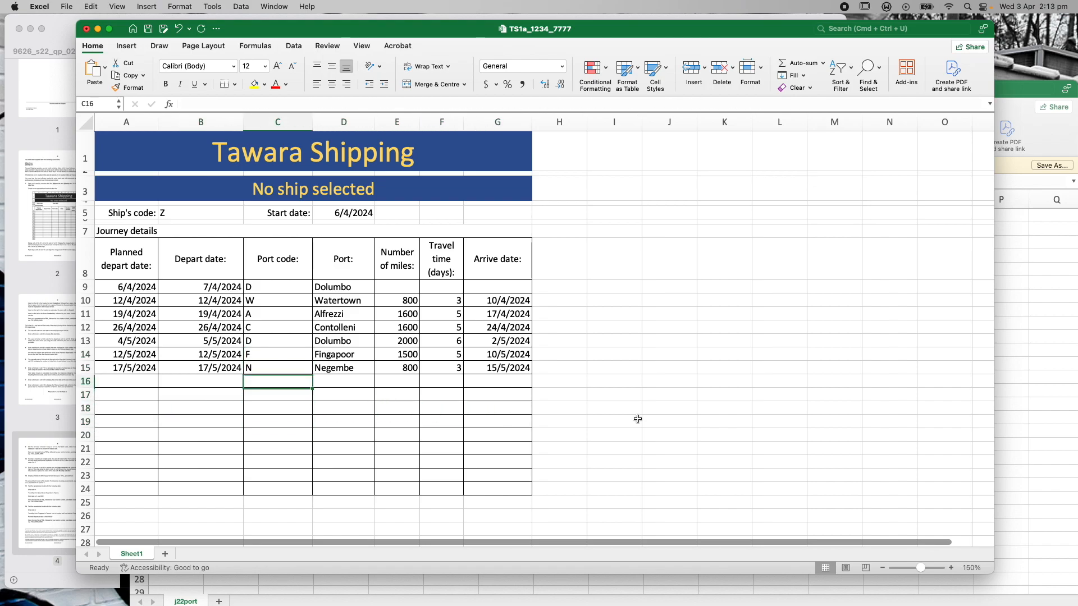
key(Up)
key(Up)
key(Up)
key(Up)
key(Up)
key(Up)
key(Up)
key(Up)
key(Up)
key(Up)
key(Up)
key(Left)
key(Right)
key(Right)
key(Left)
key(Left)
key(Right)
key(Right)
key(Left)
key(Down)
key(Down)
key(Down)
key(Down)
key(Down)
key(Down)
key(Down)
key(Down)
key(Down)
key(Down)
key(Down)
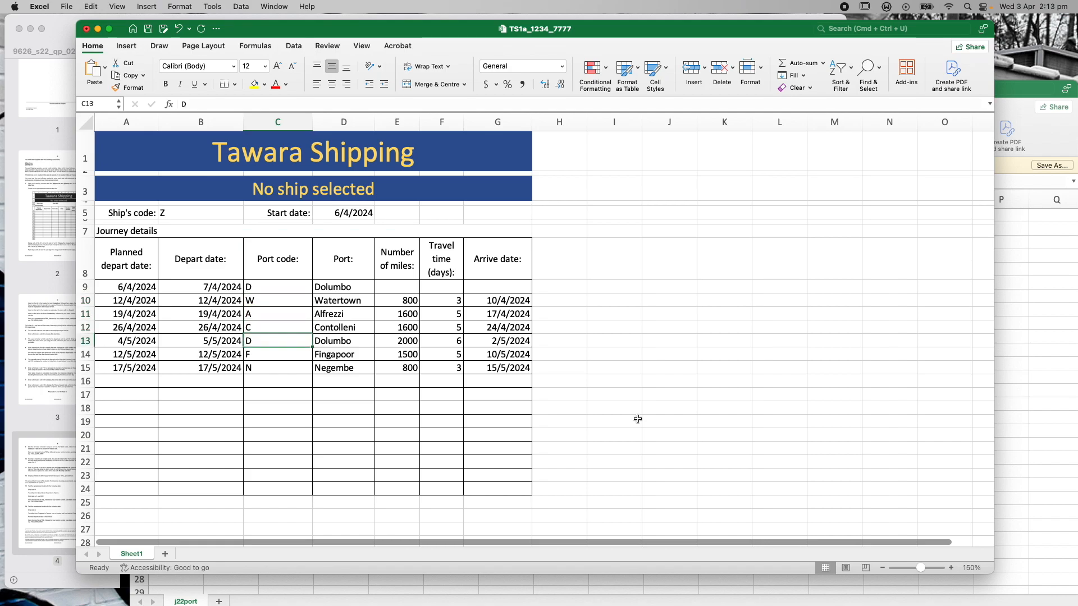
Bring the question paper forward in Preview and scroll to testing tasks 13 and 14
click(62, 26)
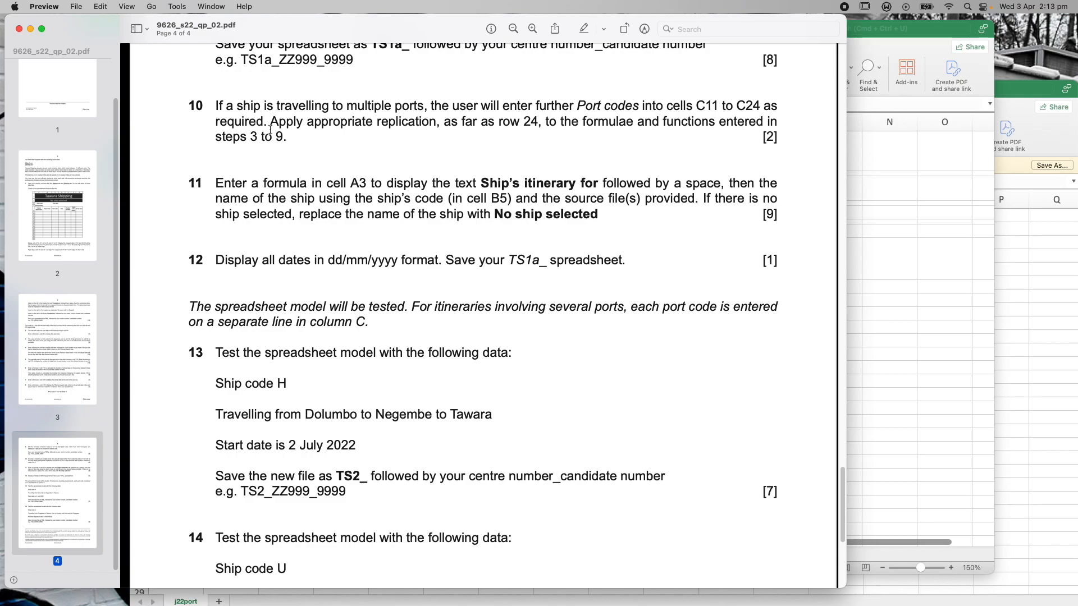
scroll(285, 224, down, 3)
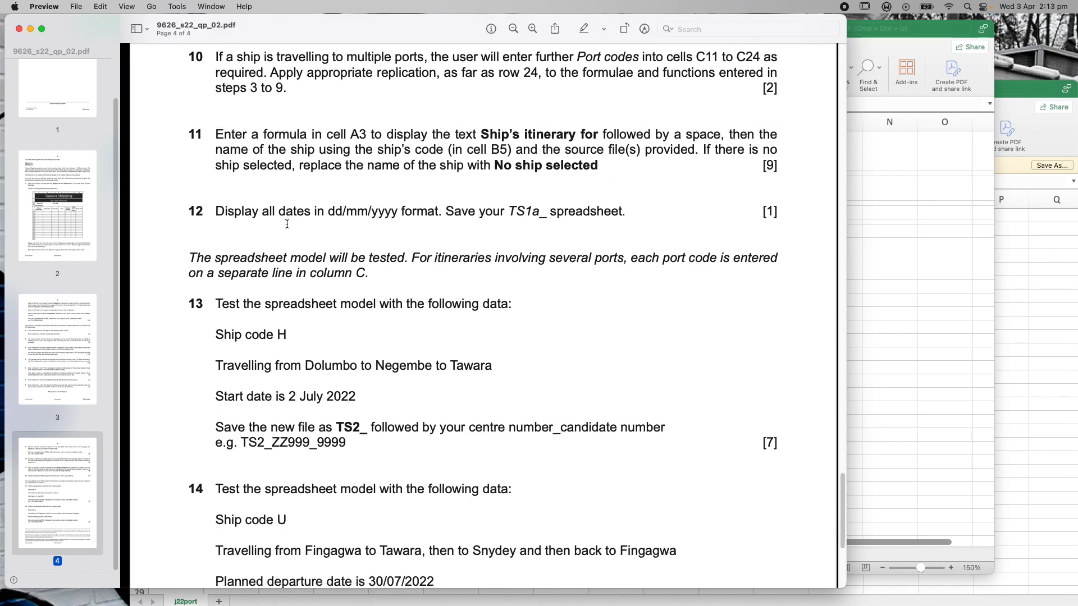
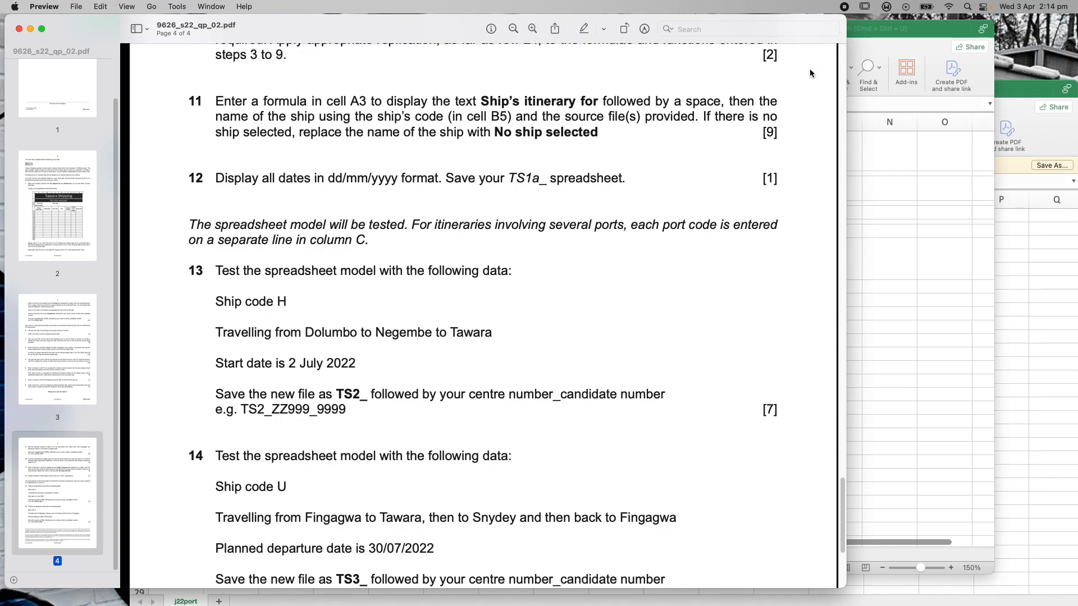
Select merged cell A3 and move the workbook aside to read step 11's ship-name requirement
click(908, 42)
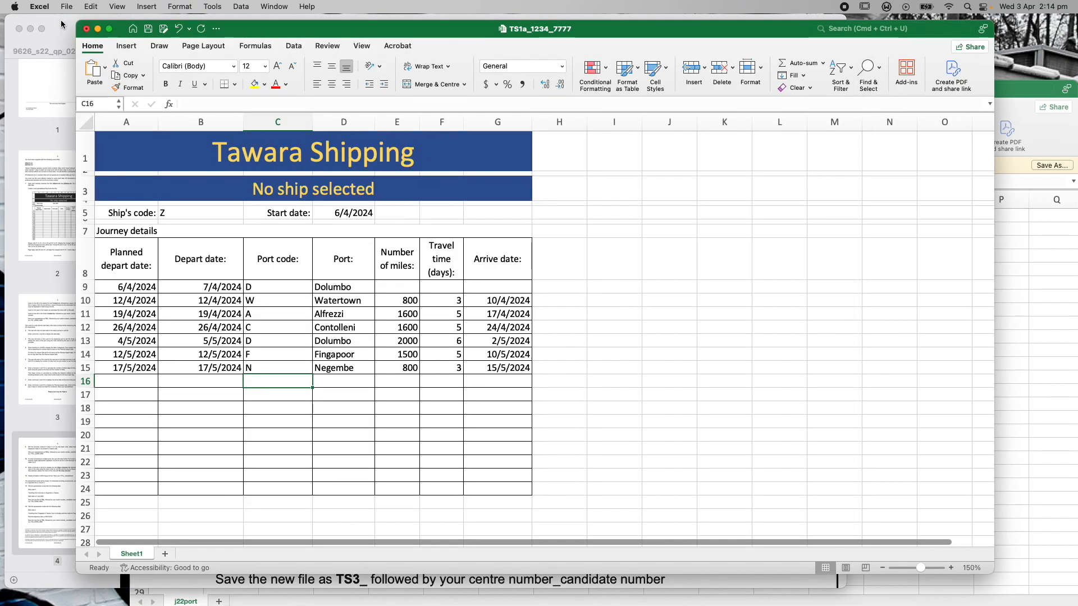
click(61, 25)
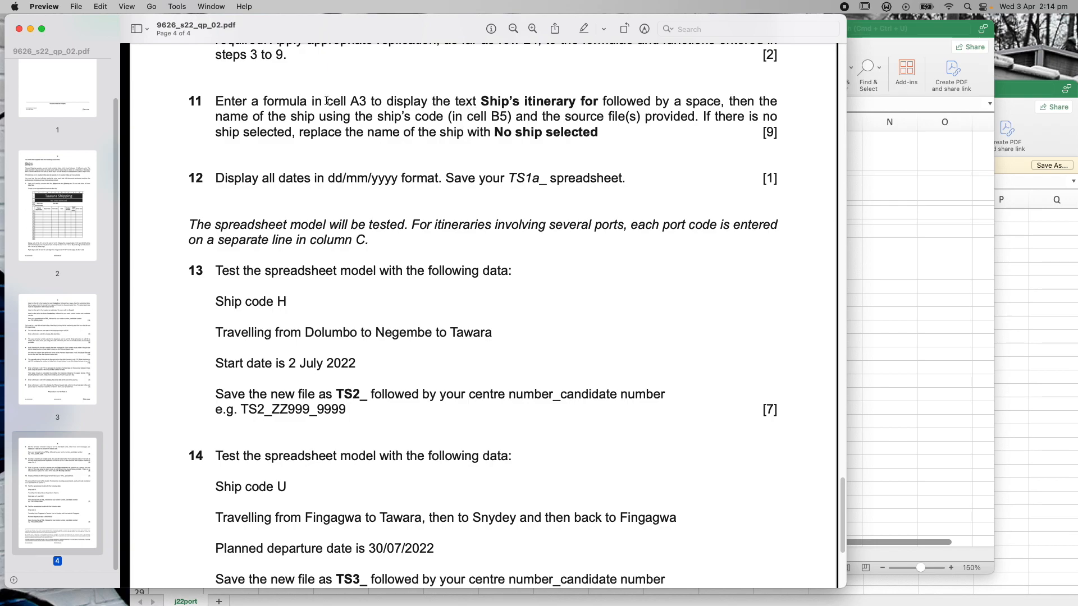
click(897, 49)
click(245, 187)
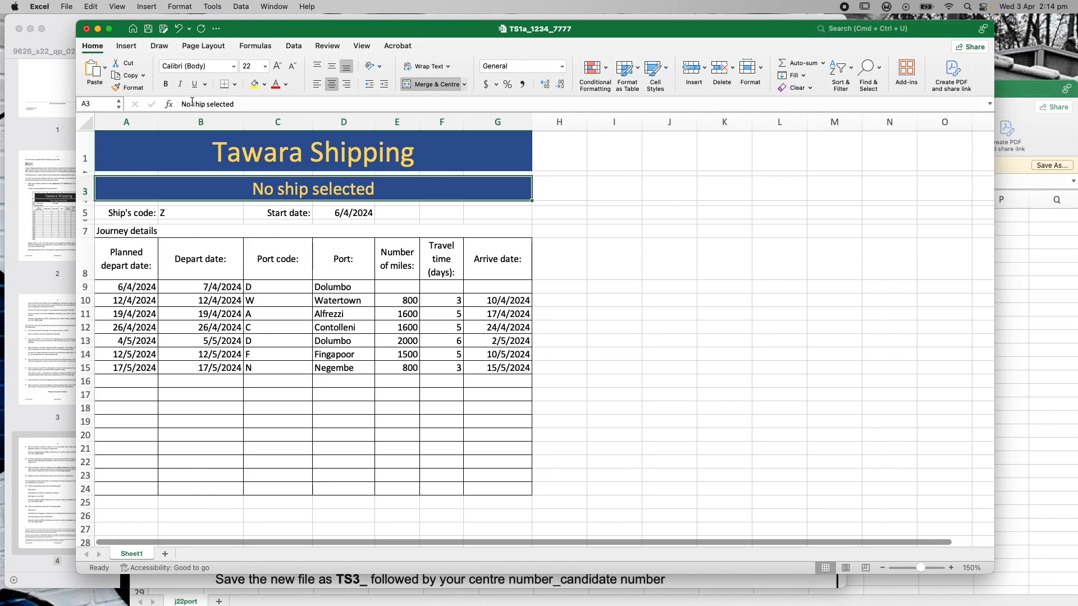
drag(276, 34, 257, 63)
Start A3's formula with =VLOOKUP(B5,j22ship!$A$2:$B$27,2,0) to return the ship name
click(238, 131)
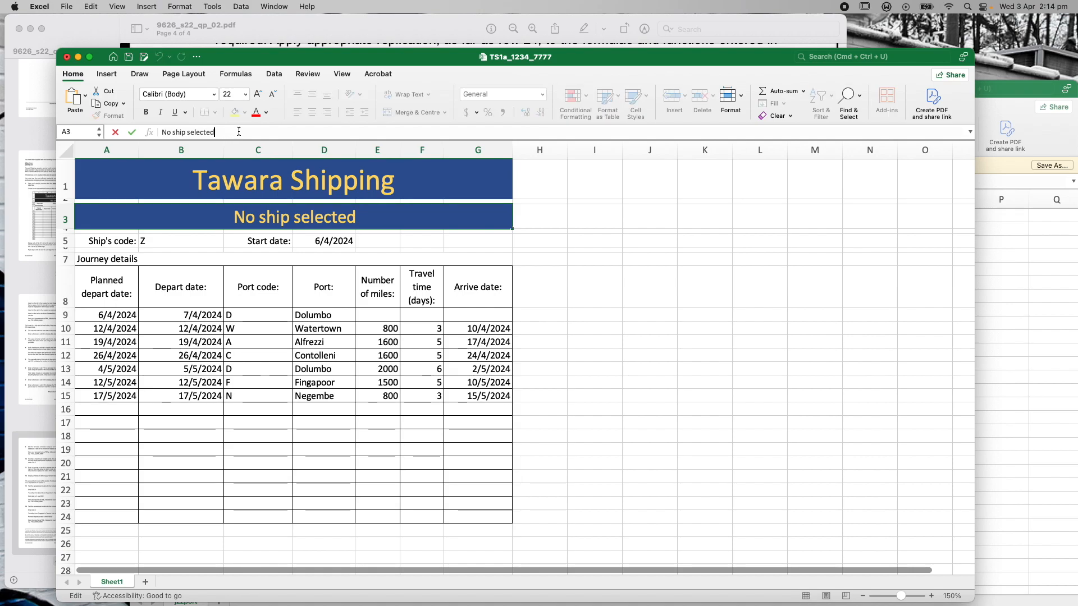
text(")
key(Left)
key(Left)
key(Left)
key(Left)
key(Left)
key(Left)
key(Left)
key(Left)
key(Left)
key(Left)
key(Left)
key(Left)
key(Left)
key(Left)
key(Left)
key(Left)
key(Left)
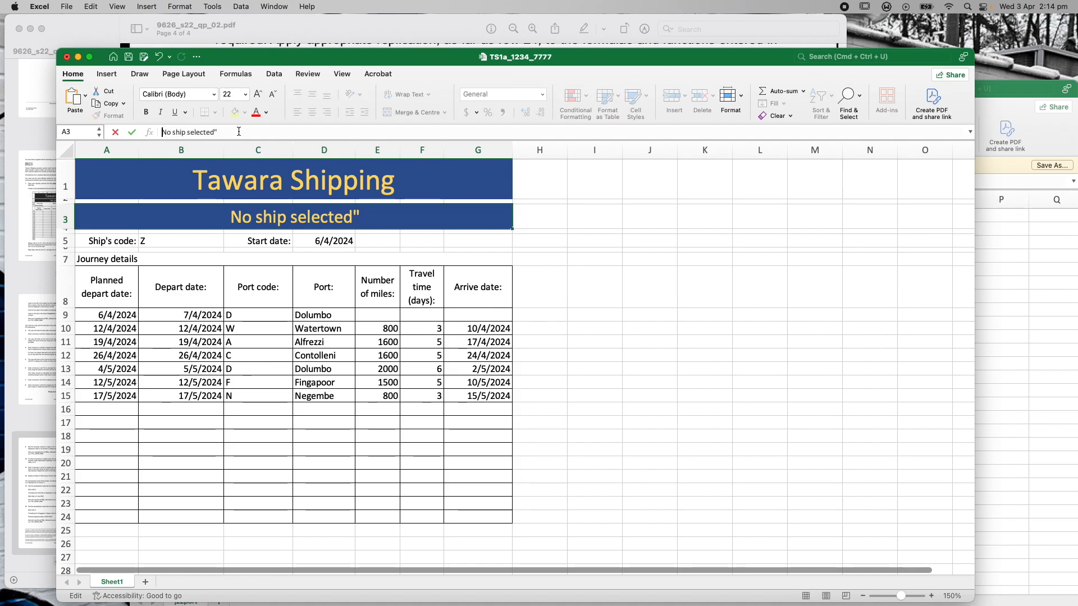
text(")
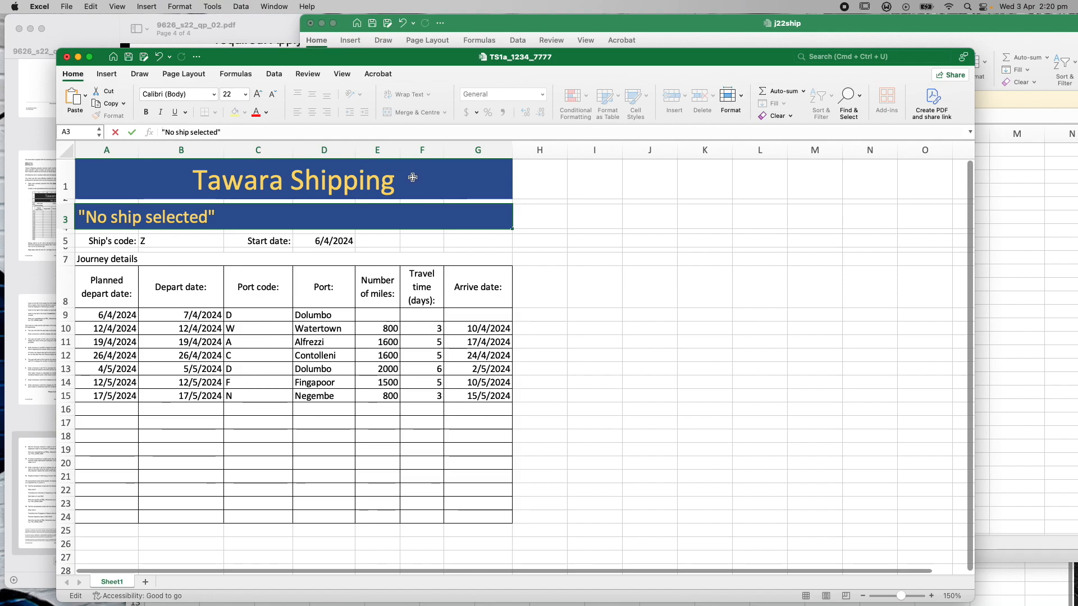
text(=VLO)
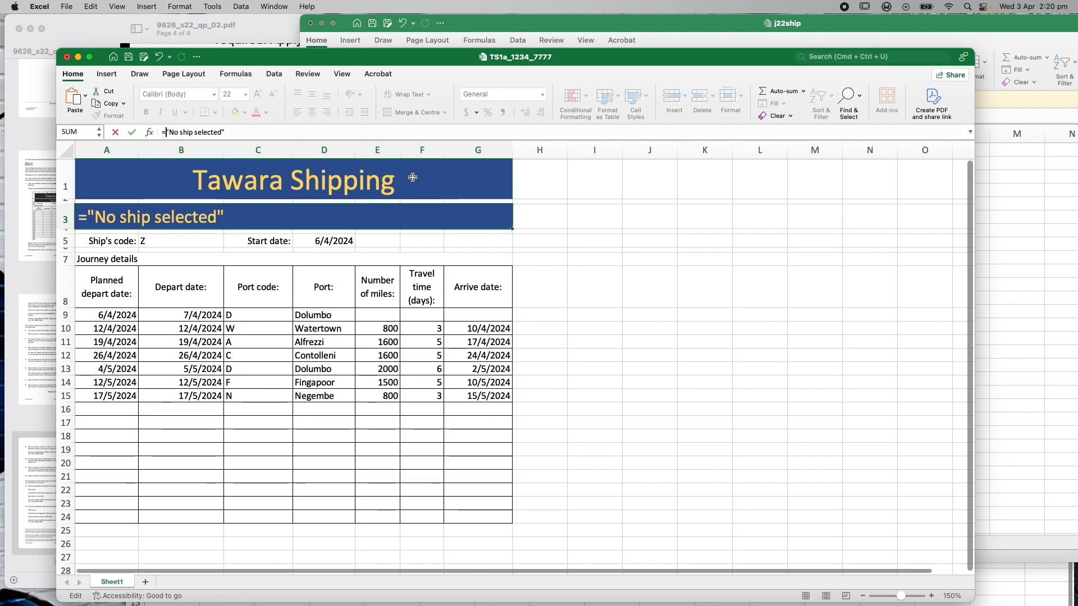
text(OKUP)
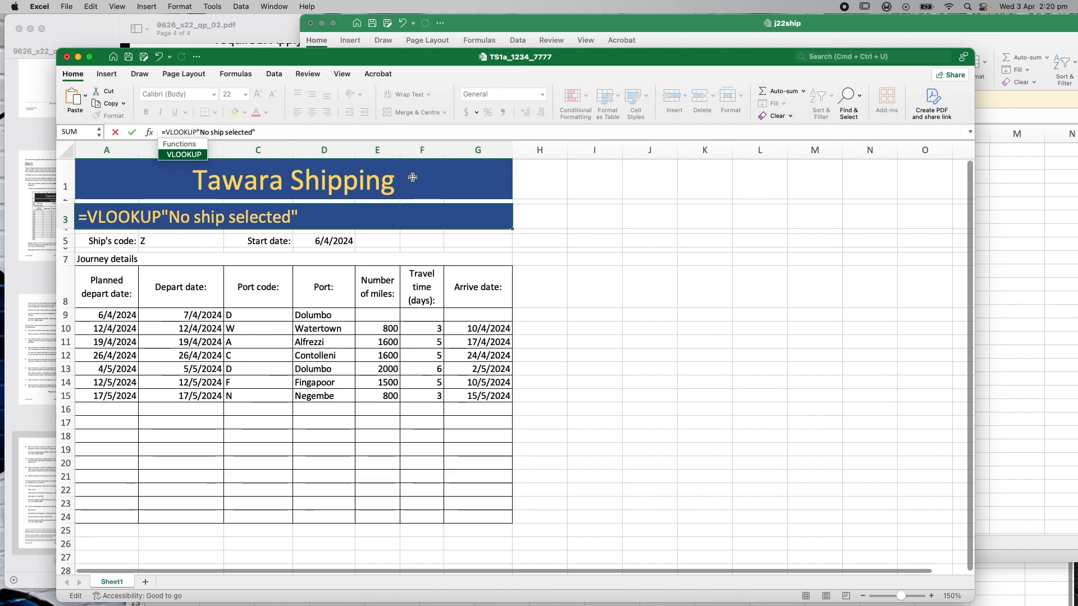
text(()
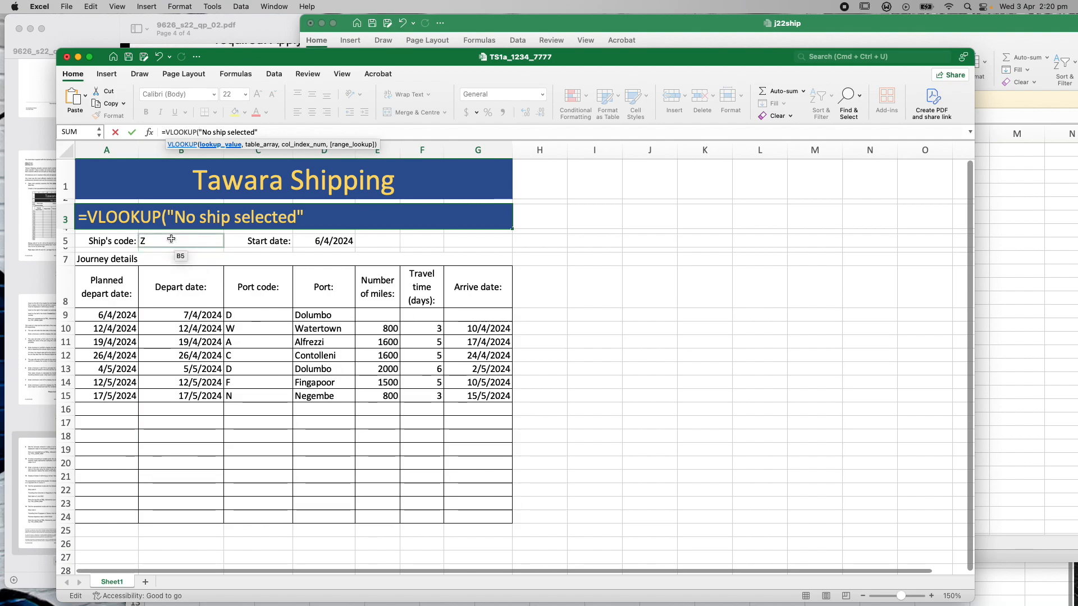
text(B)
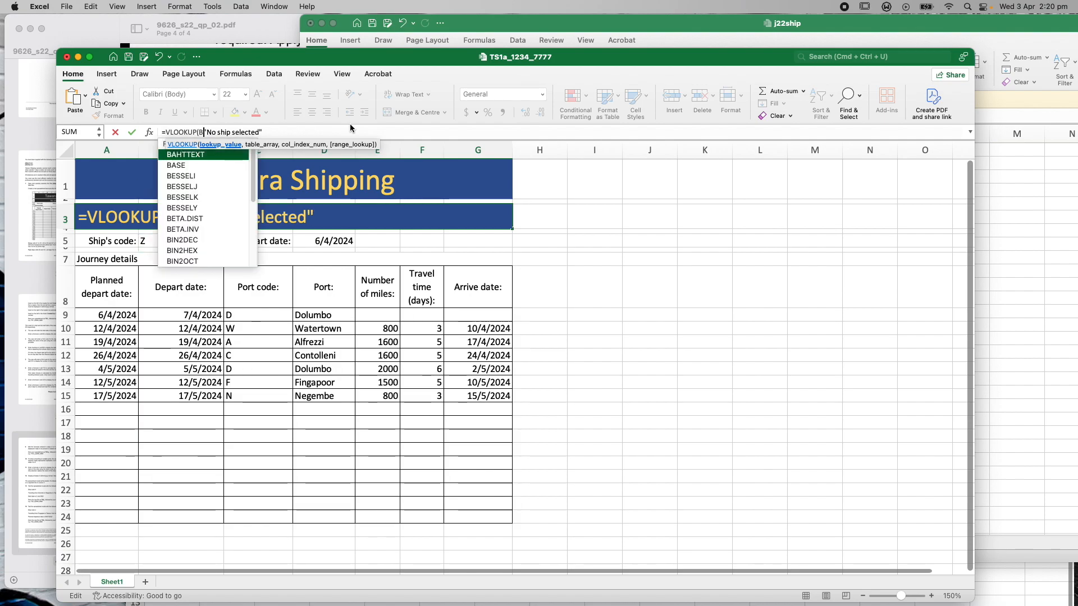
text(5,)
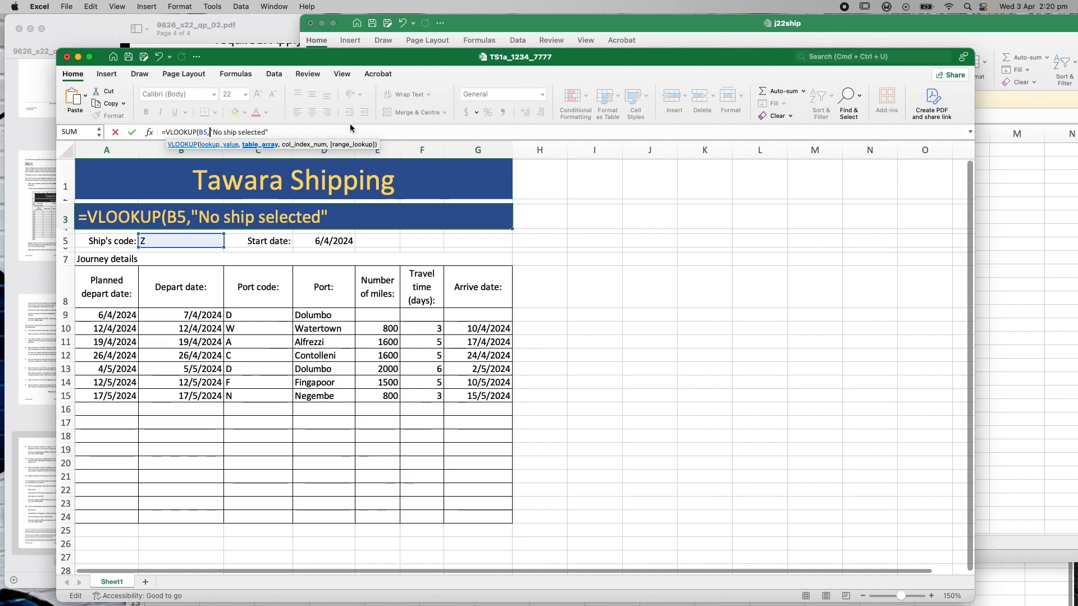
click(699, 28)
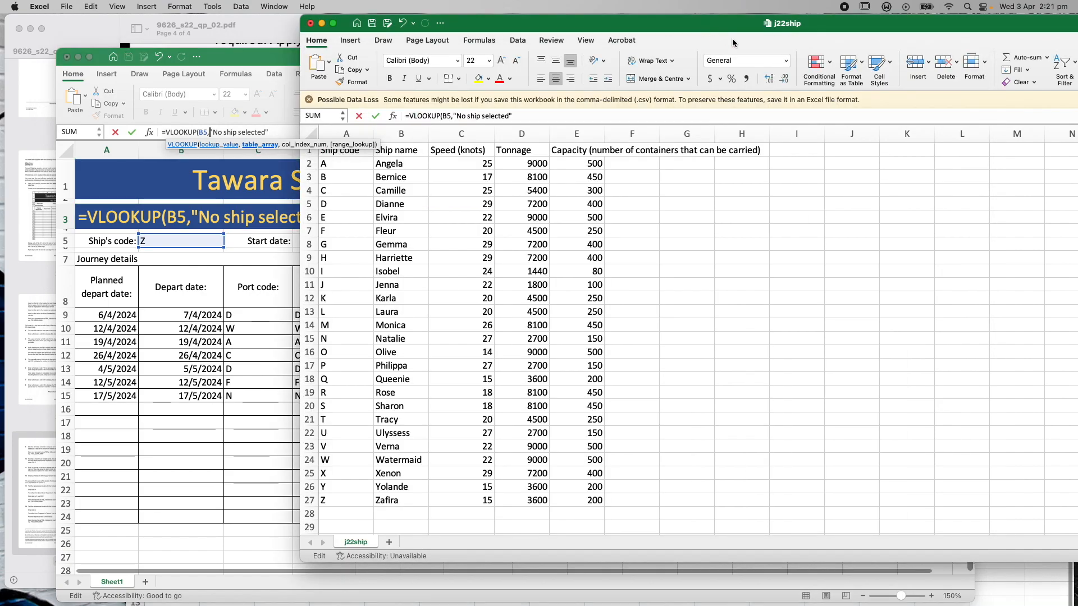
drag(355, 168, 393, 508)
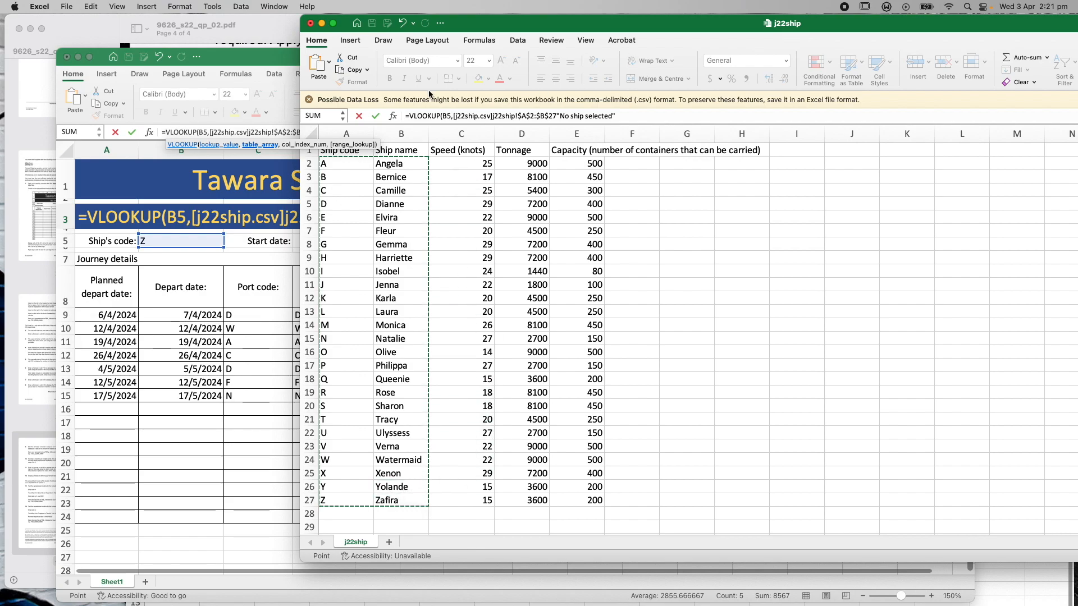
click(268, 60)
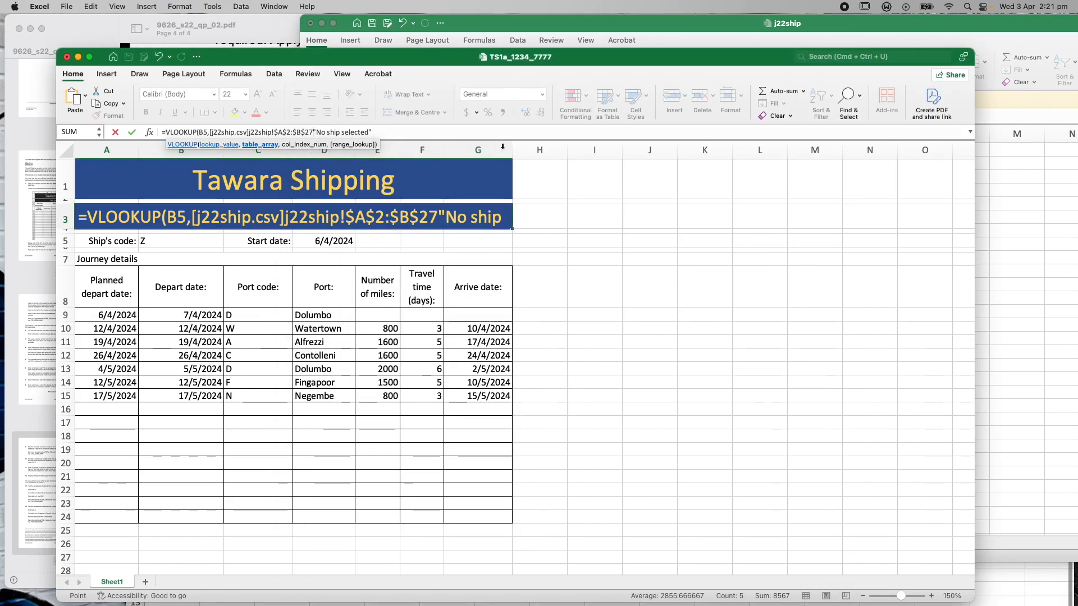
text(,2)
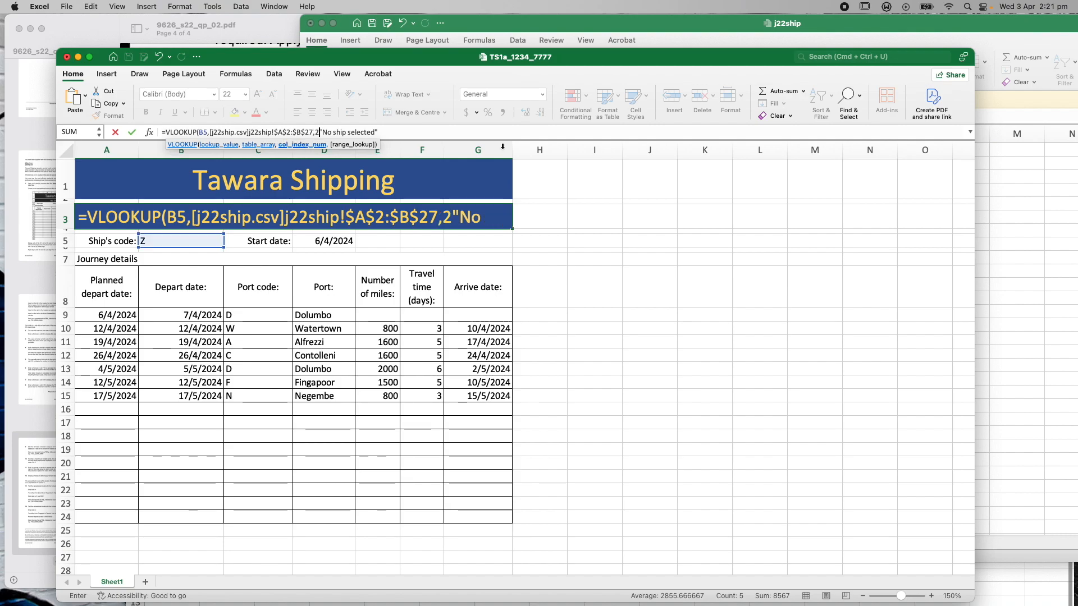
text(,0)
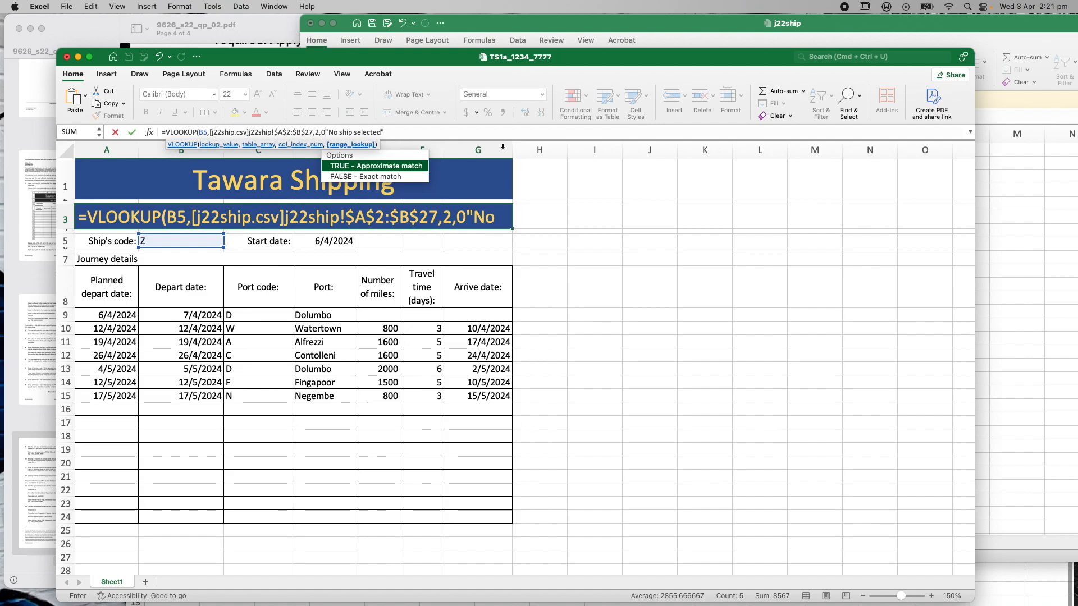
text())
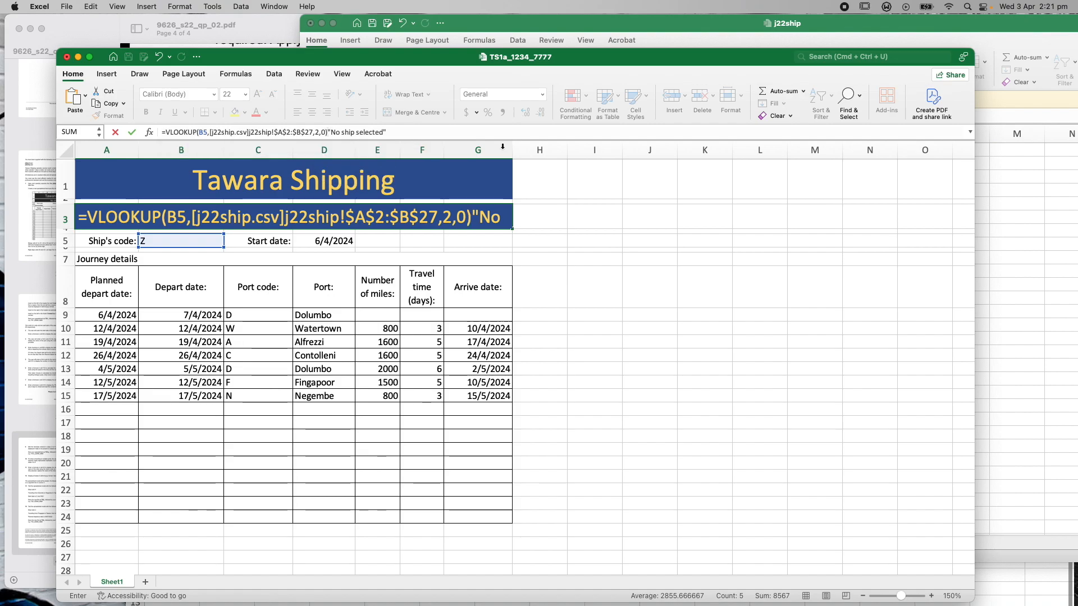
text(,)
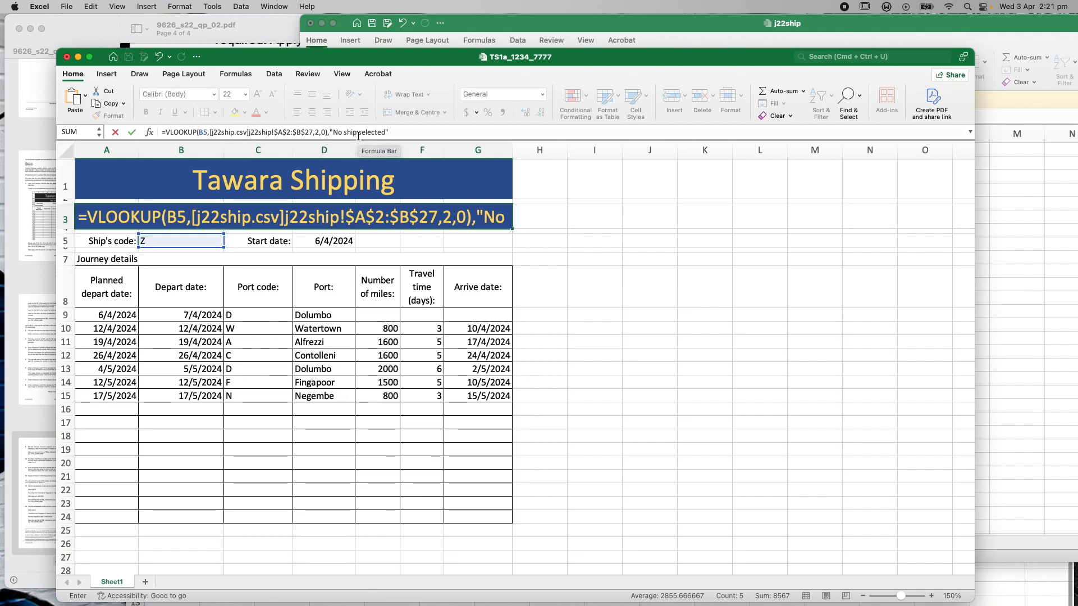
Wrap A3's VLOOKUP in IFERROR with a 'No ship selected' fallback, so A3 shows Zafira
click(166, 132)
text(IF)
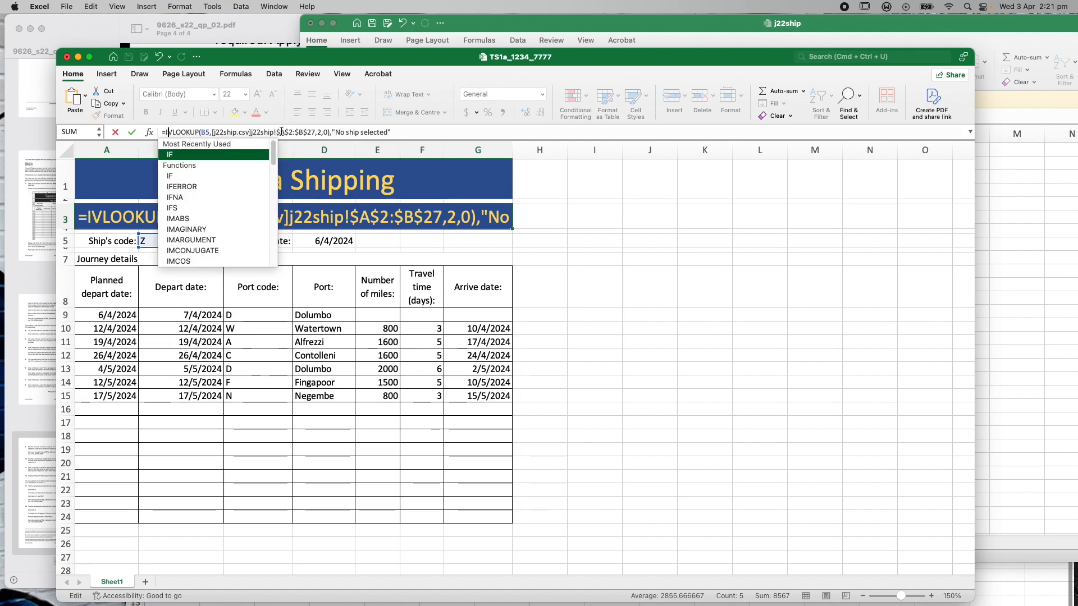
text(ERROR)
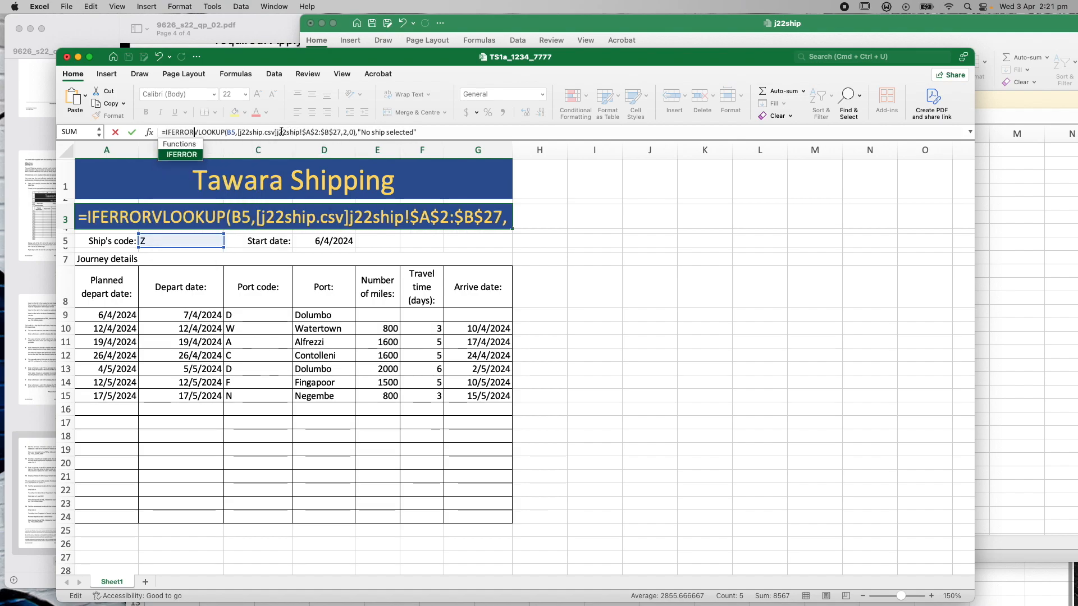
text(()
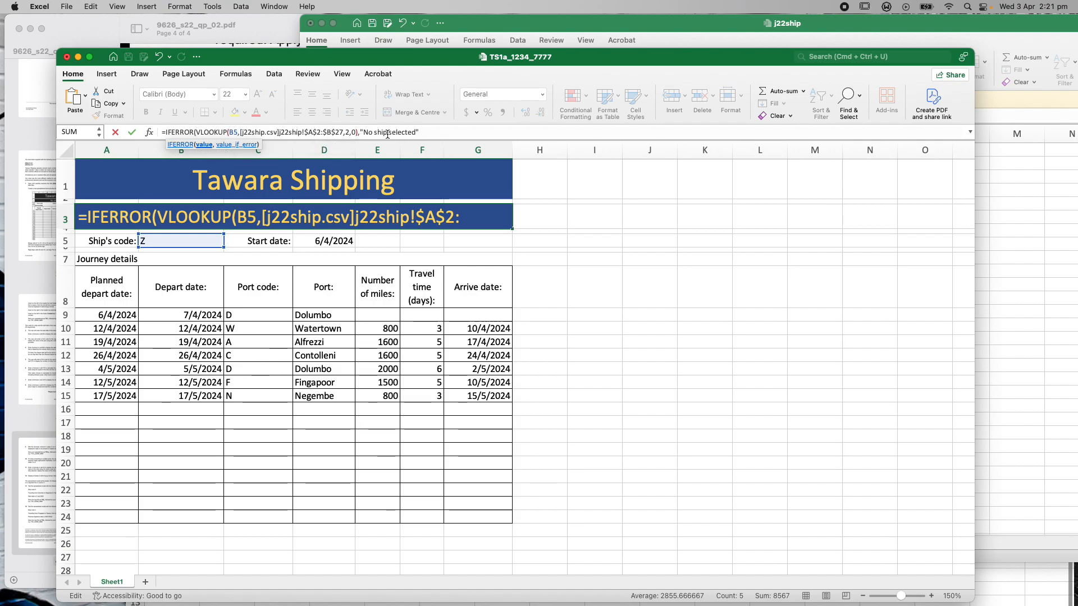
click(420, 132)
text())
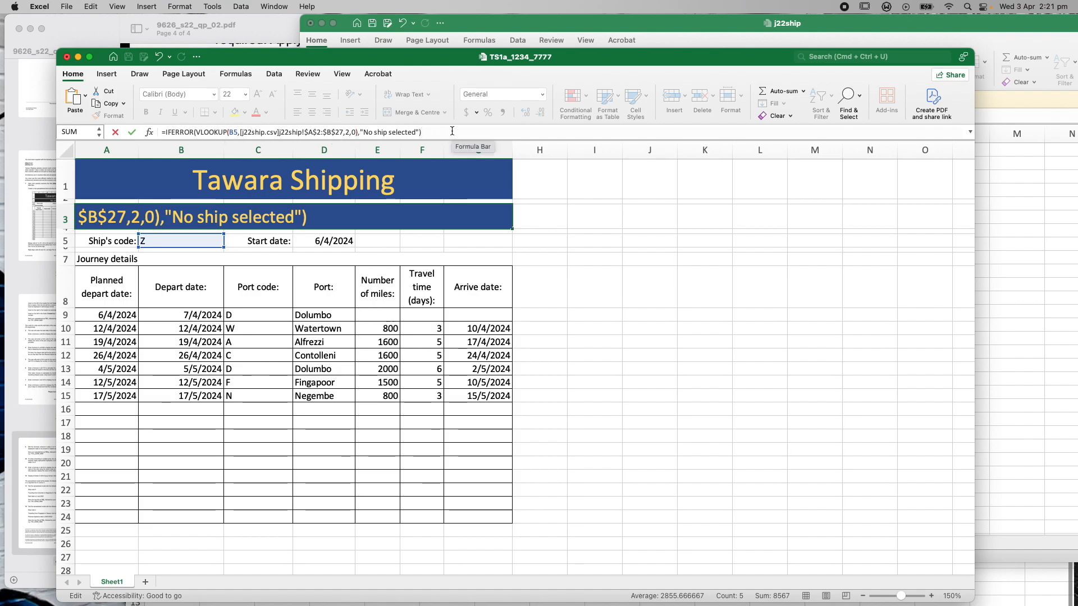
key(Return)
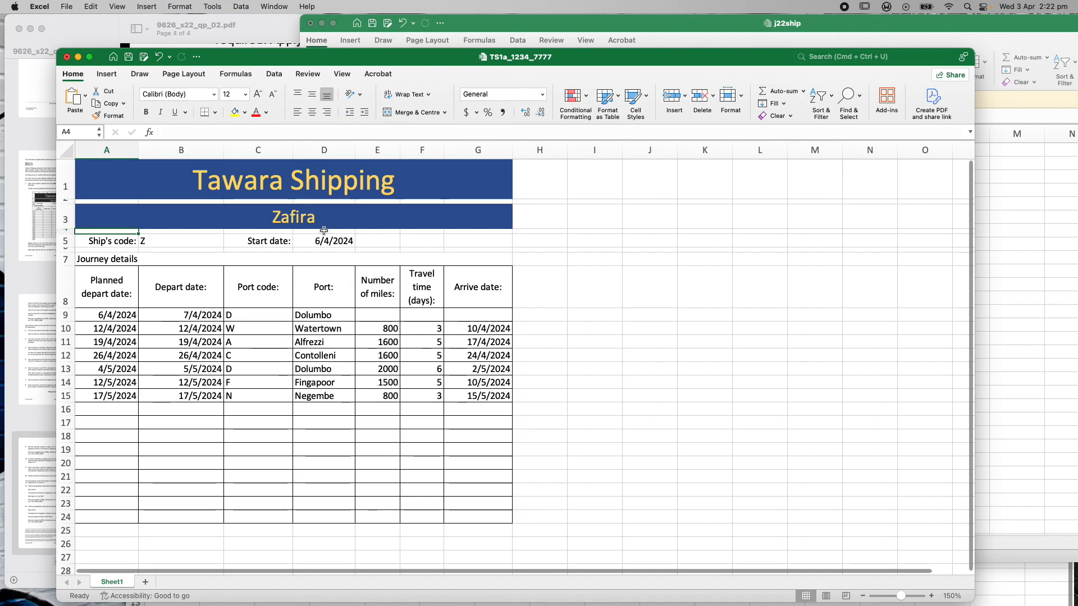
click(96, 30)
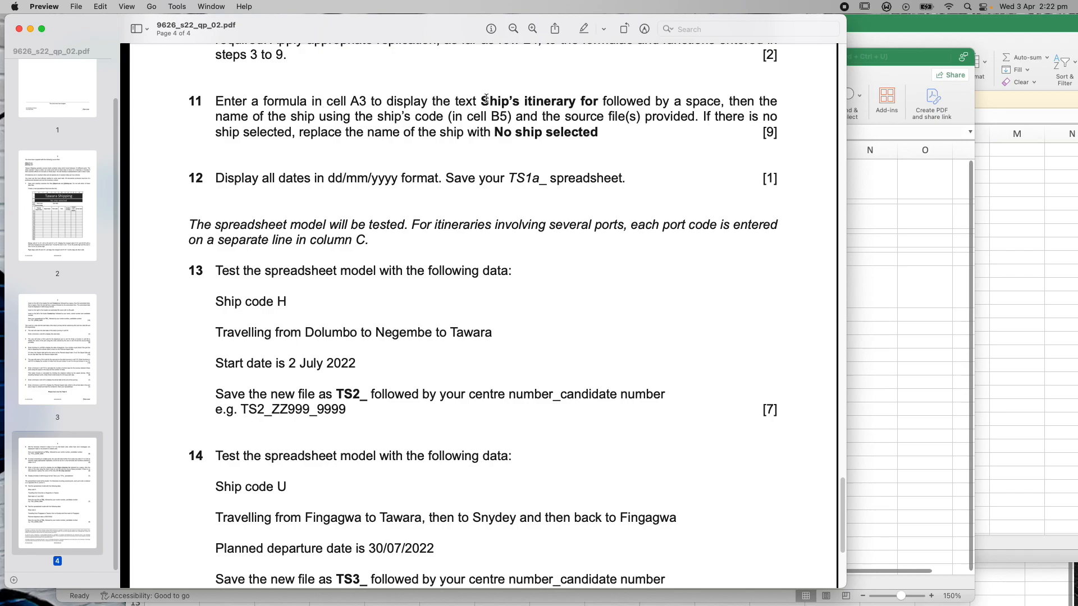
Prefix A3's looked-up ship name with the text 'Ships itinery for'
click(898, 94)
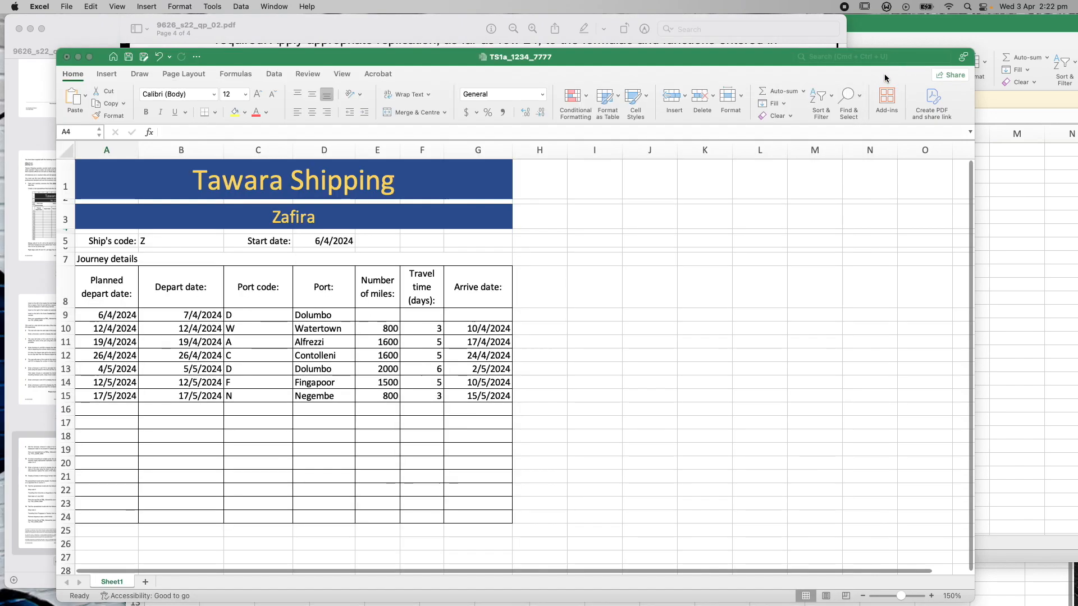
click(230, 218)
click(168, 132)
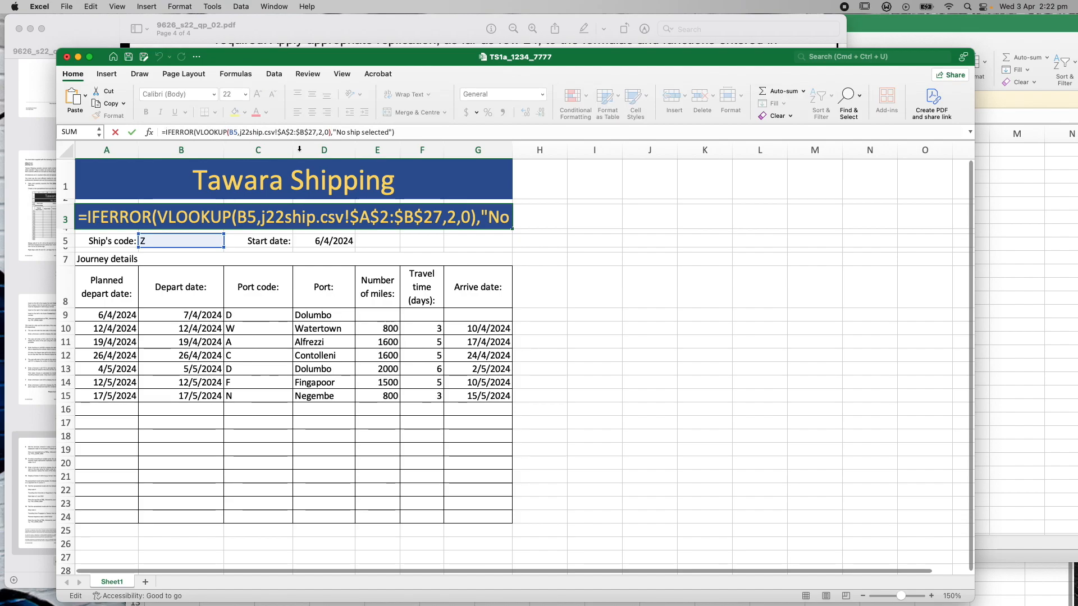
key(Right)
key(Right)
key(Right)
text("")
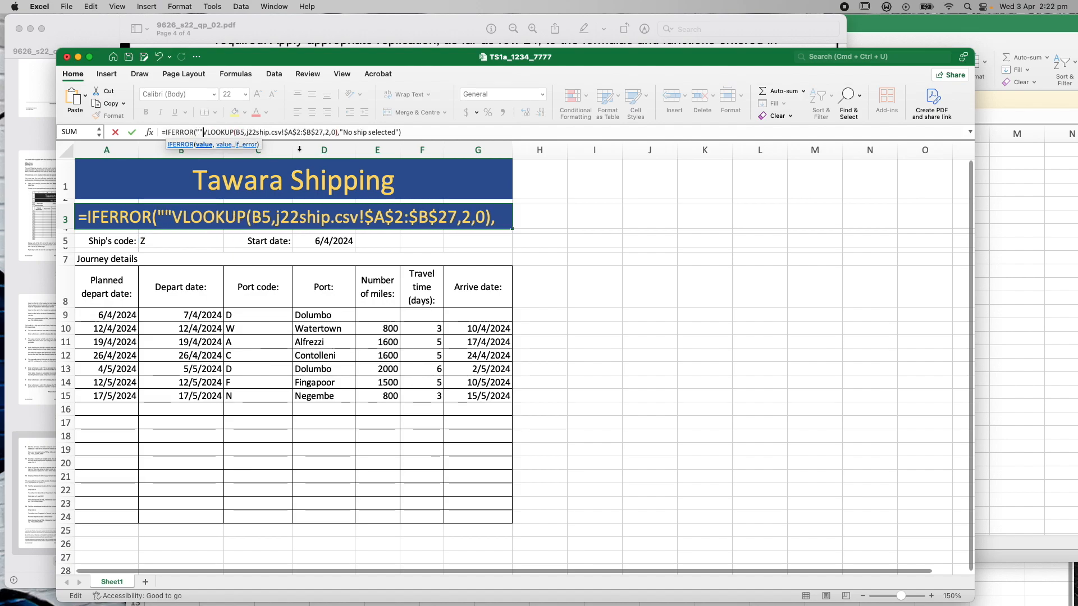
text(&)
key(Left)
key(Left)
text(Ships itinery for)
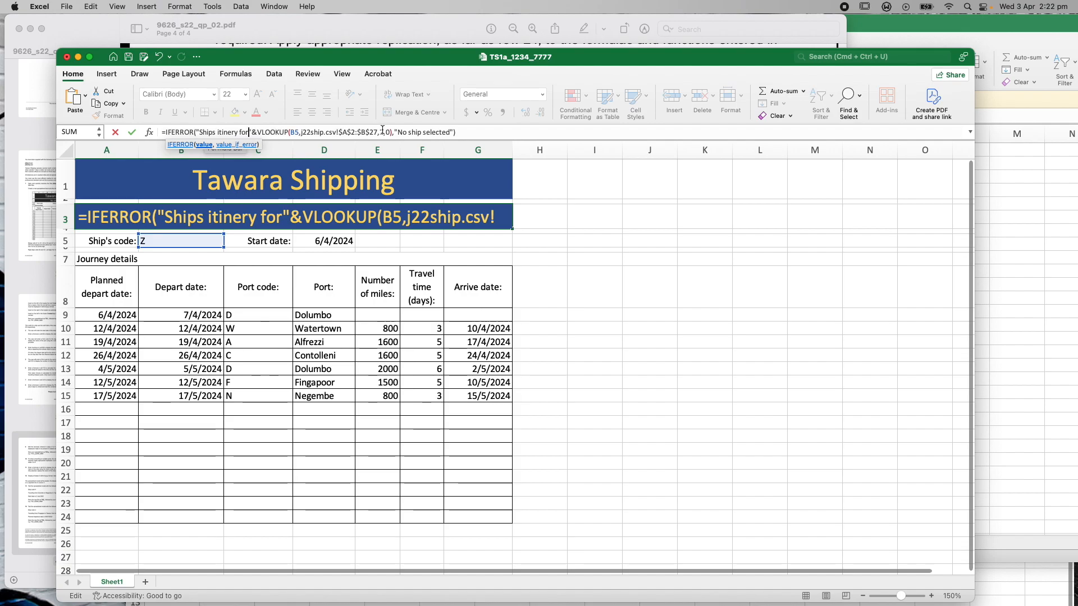
click(467, 133)
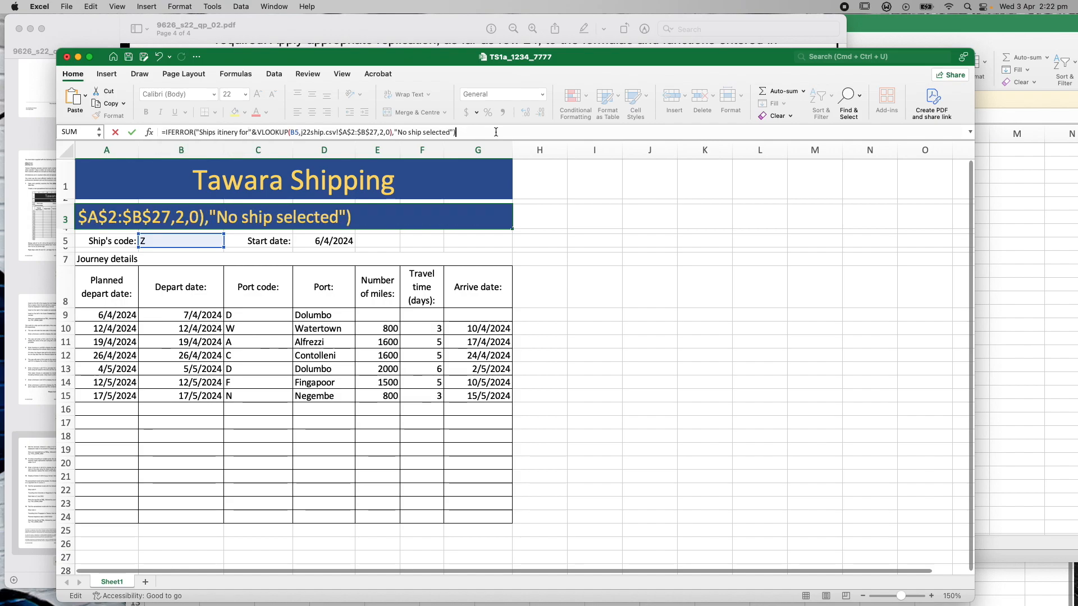
key(Return)
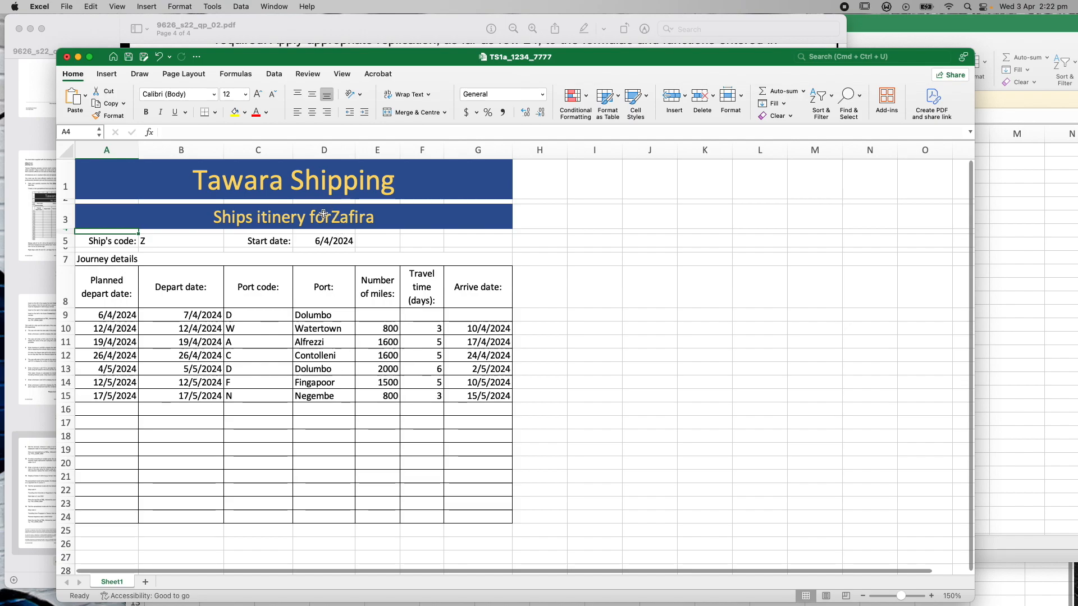
Add a space after 'for' in A3's title formula and check the wording against the question paper
click(325, 217)
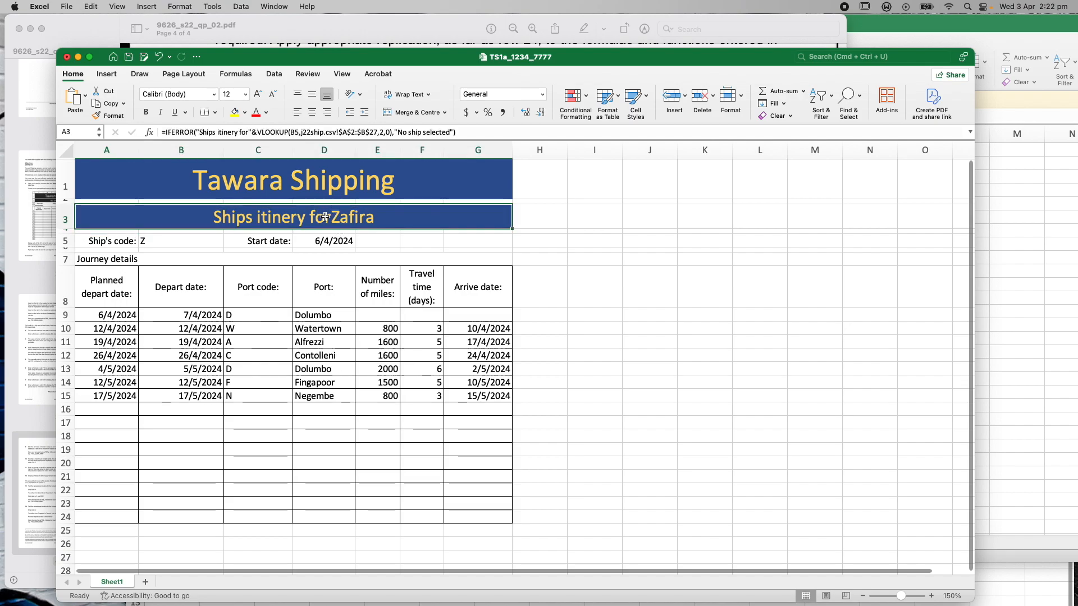
click(249, 133)
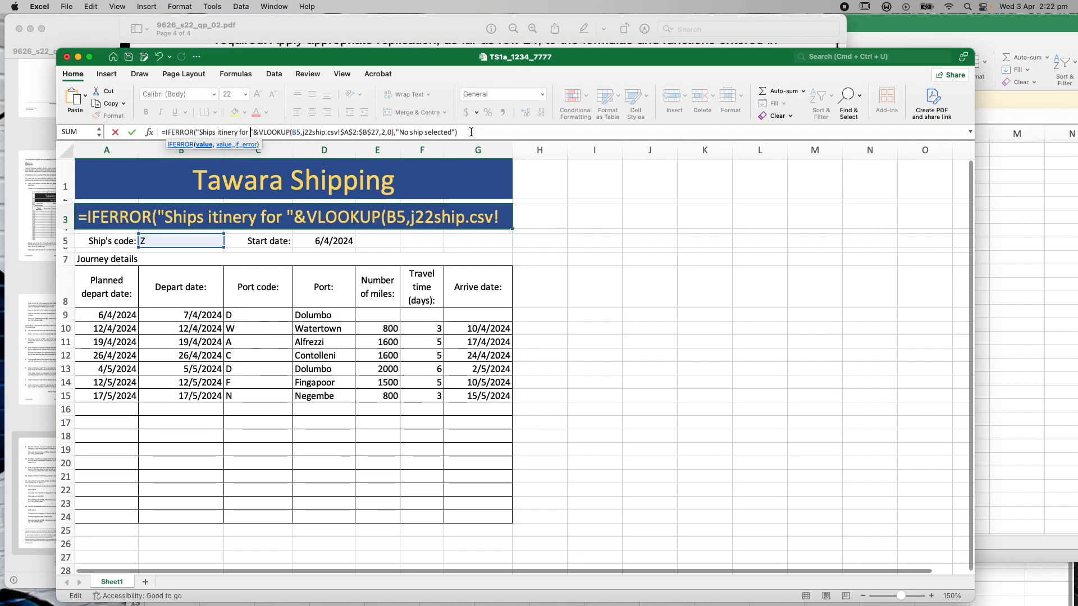
click(492, 134)
key(Return)
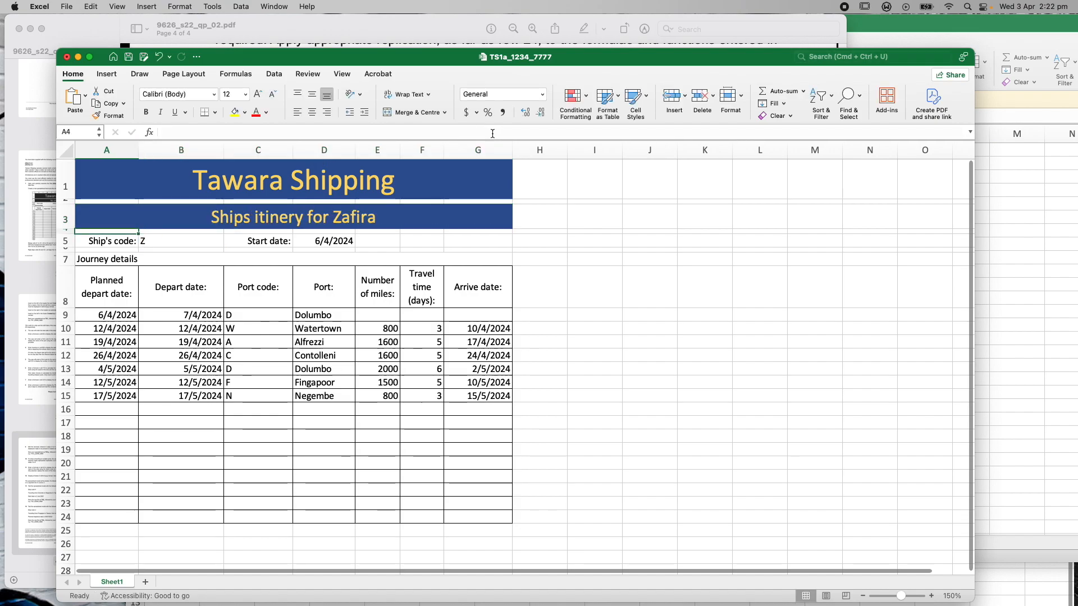
click(285, 25)
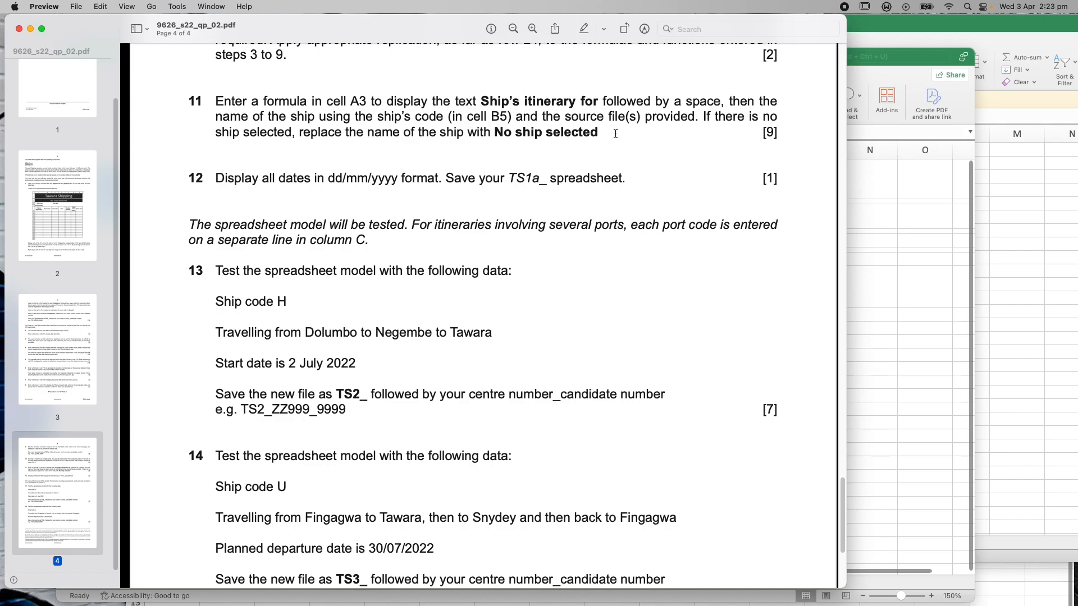
click(912, 60)
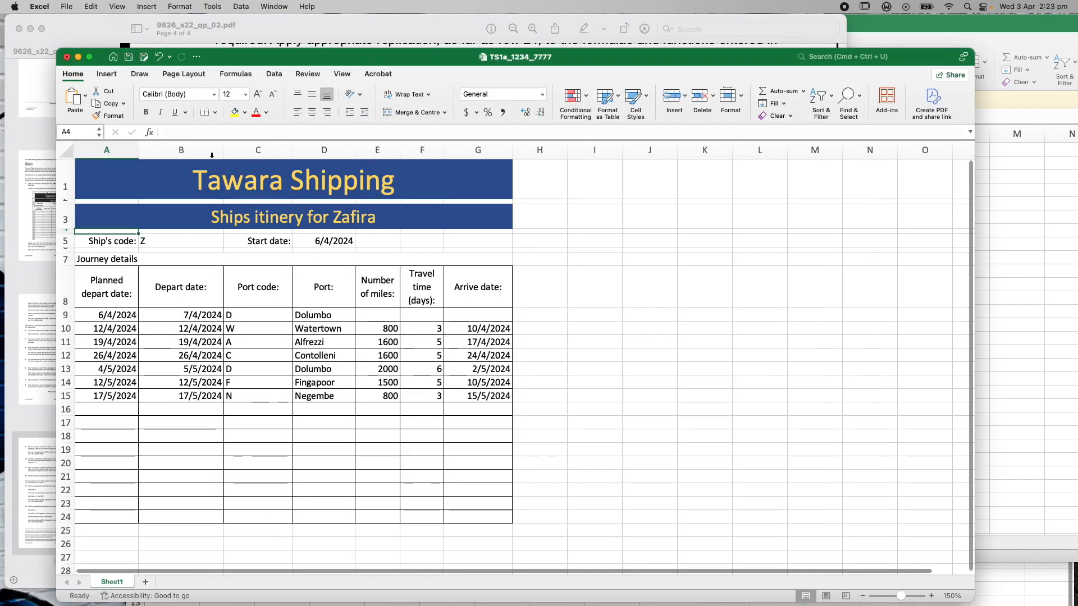
click(206, 241)
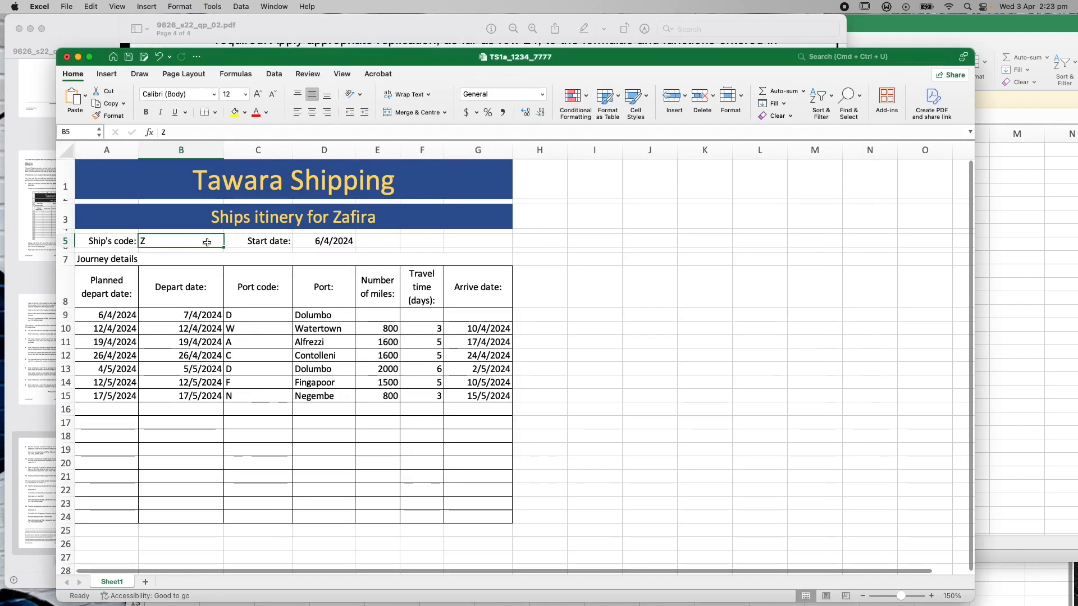
key(Delete)
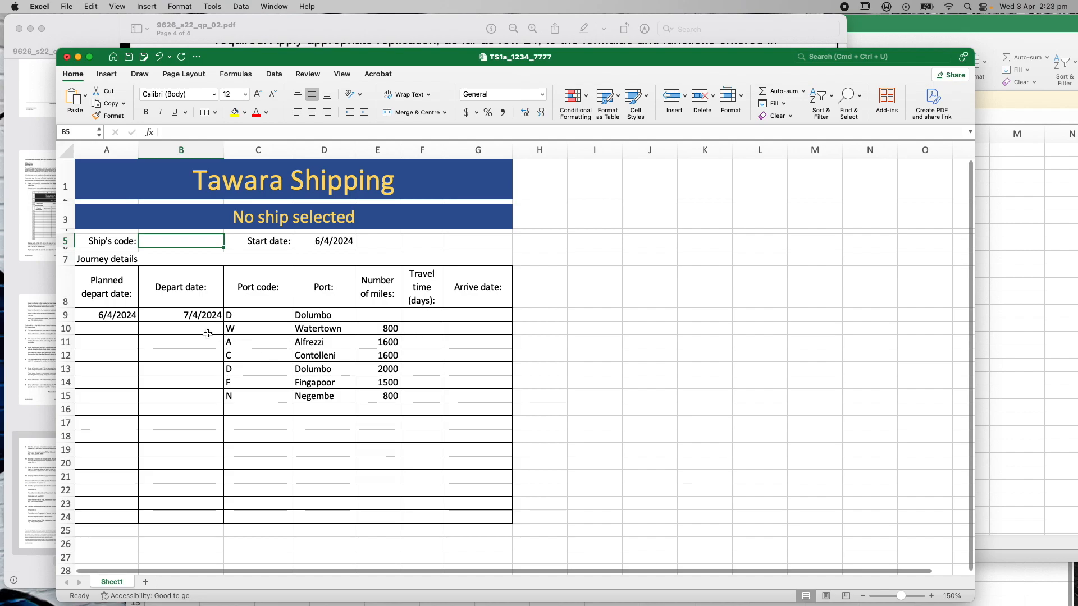
click(949, 29)
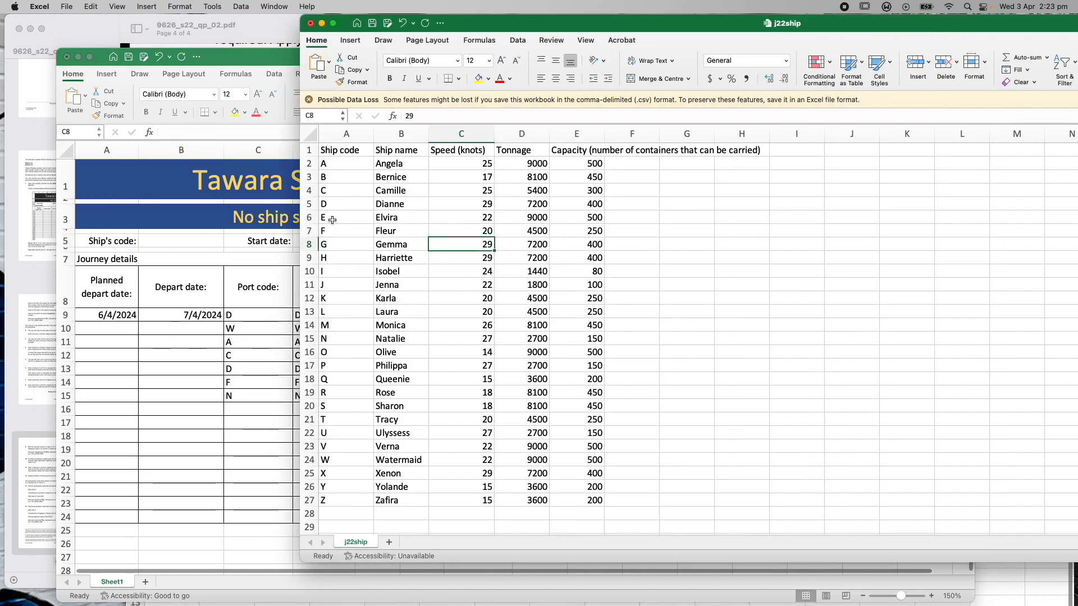
click(239, 59)
text(E)
key(Return)
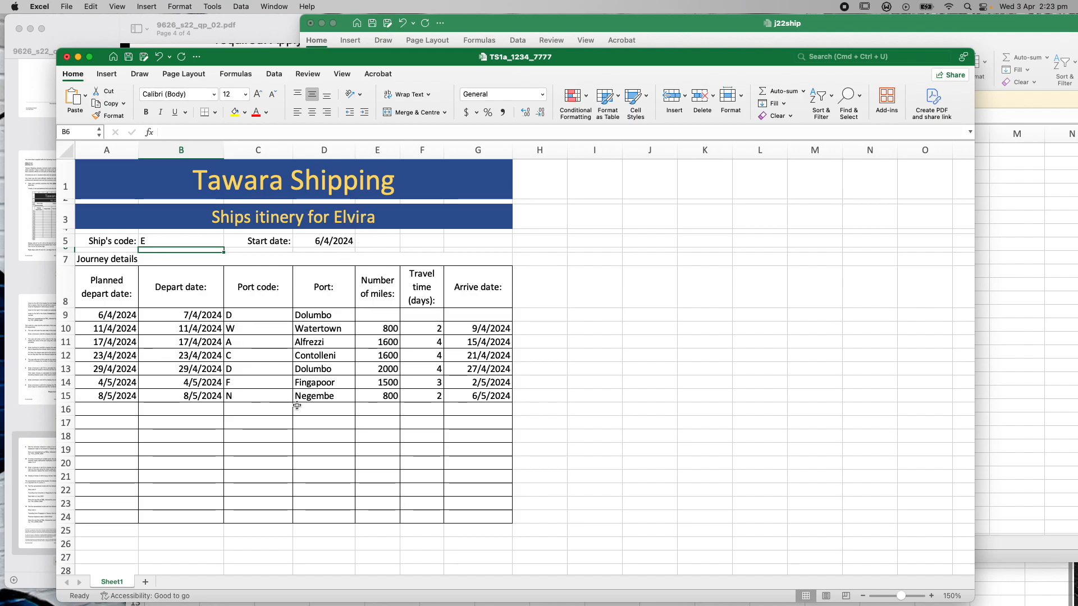
double_click(158, 240)
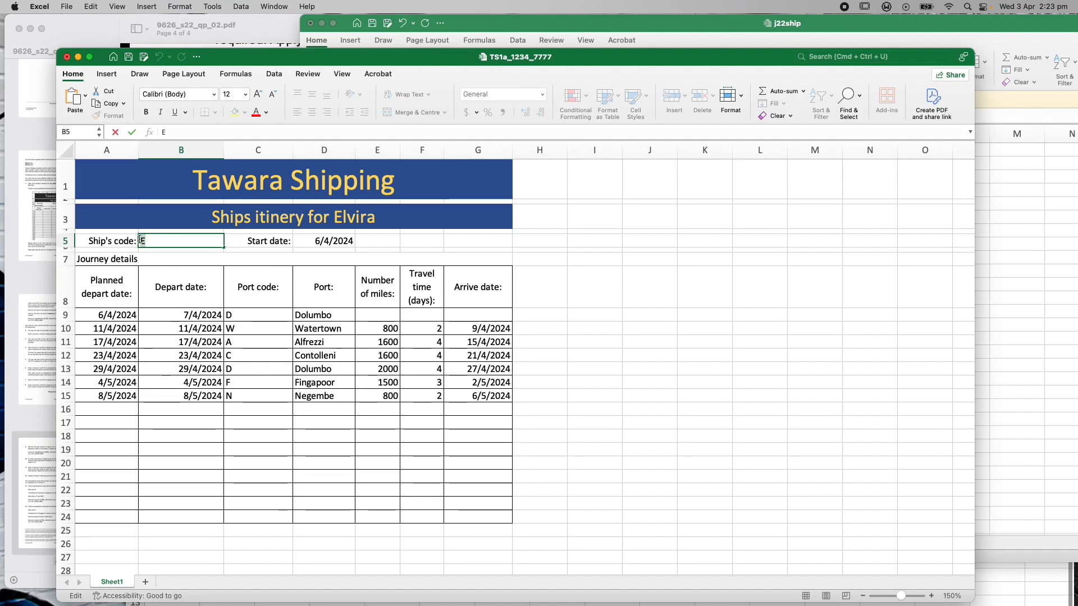
text(Z)
key(Return)
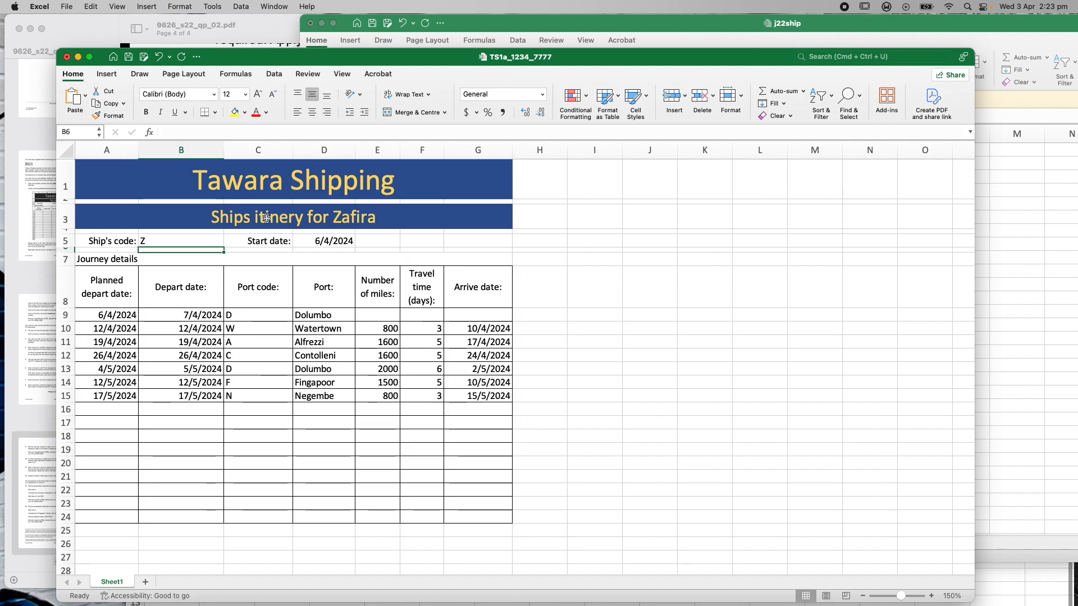
click(261, 36)
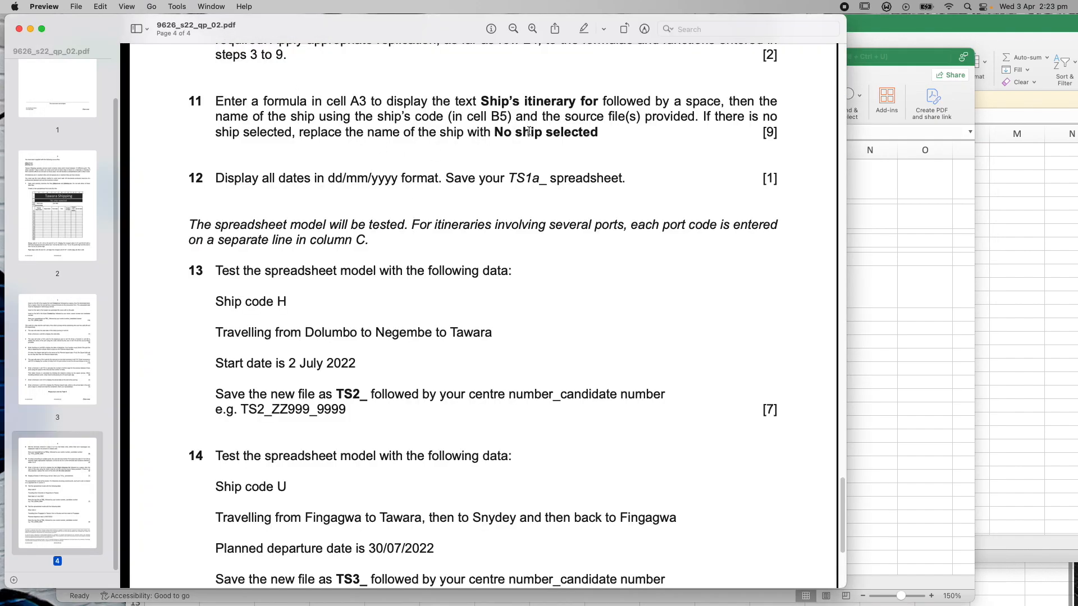
click(908, 60)
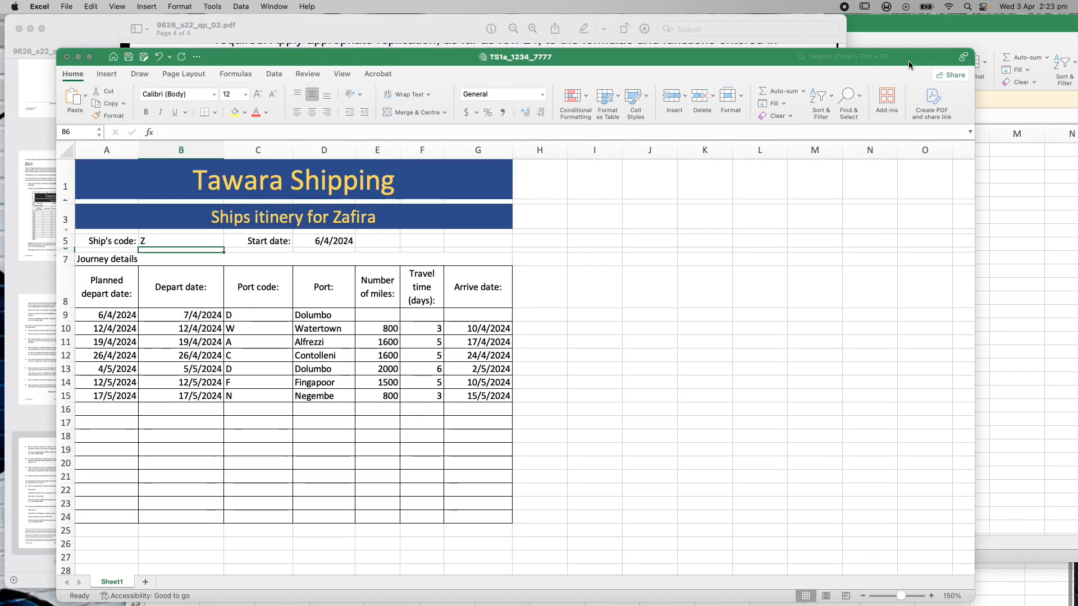
drag(407, 63, 429, 139)
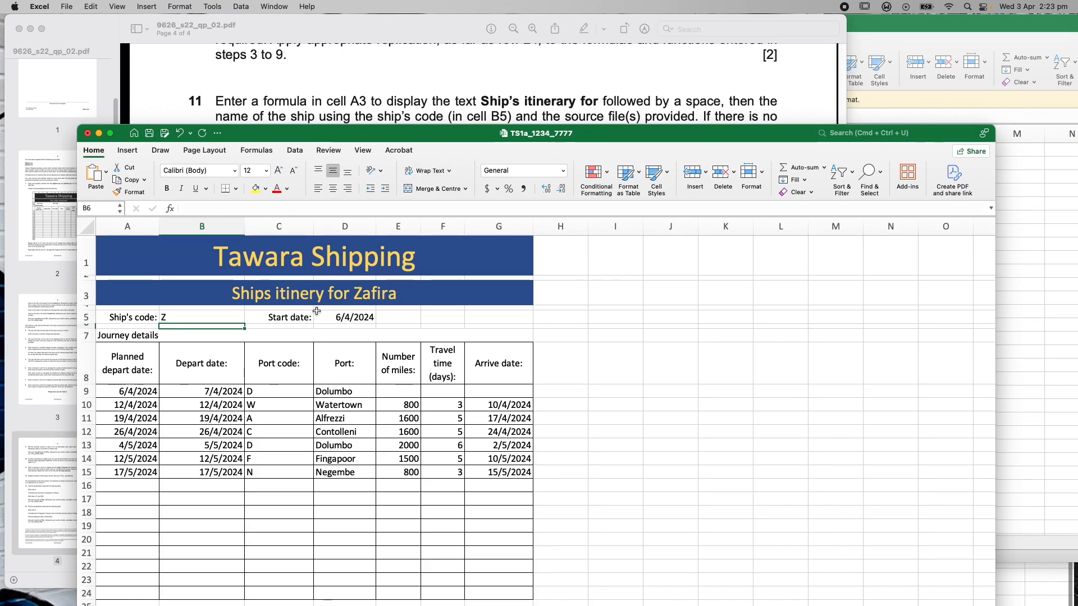
Insert 'ar' into A3's formula so the title reads 'Ships itinerary for Zafira'
double_click(306, 295)
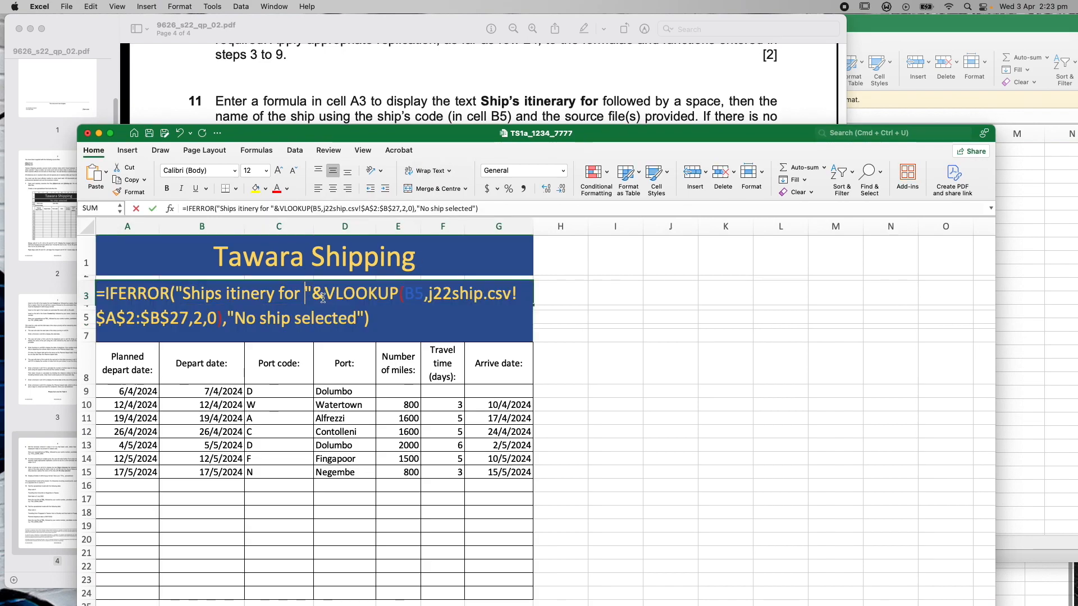
click(271, 296)
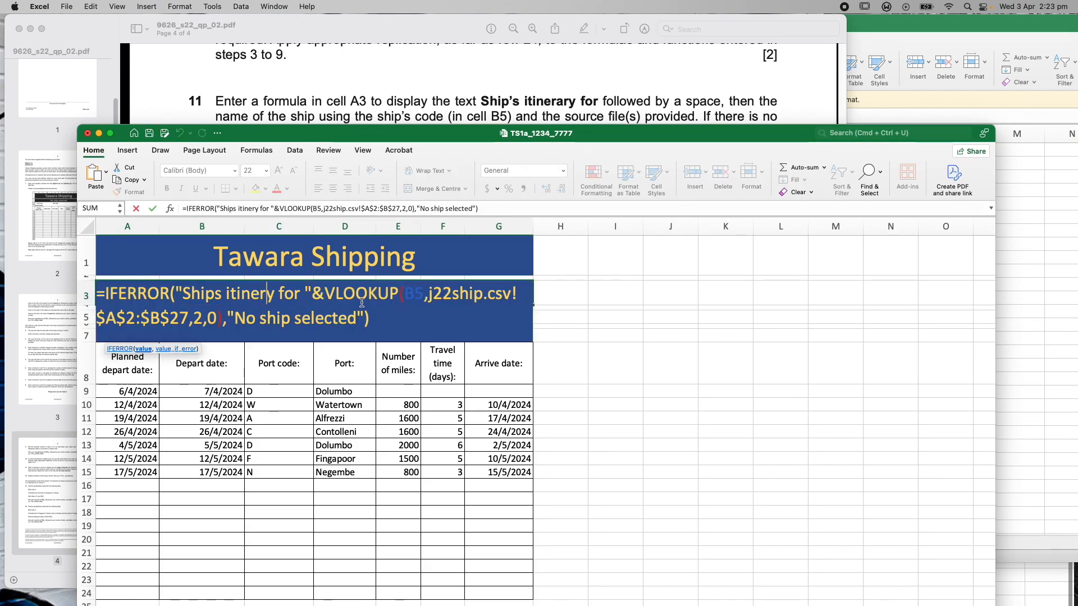
text(ar)
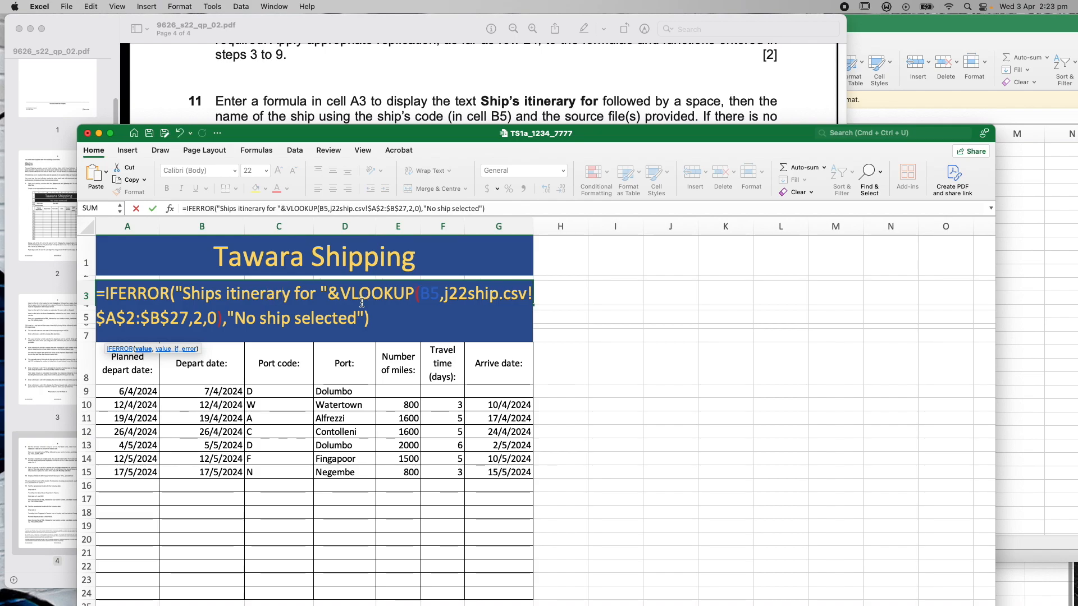
click(500, 211)
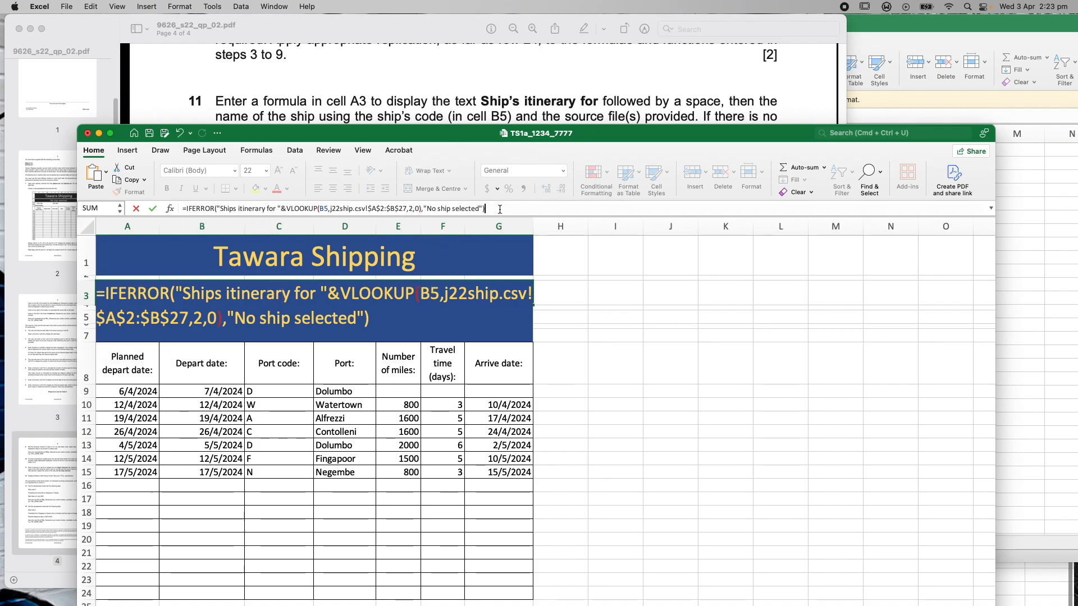
key(Return)
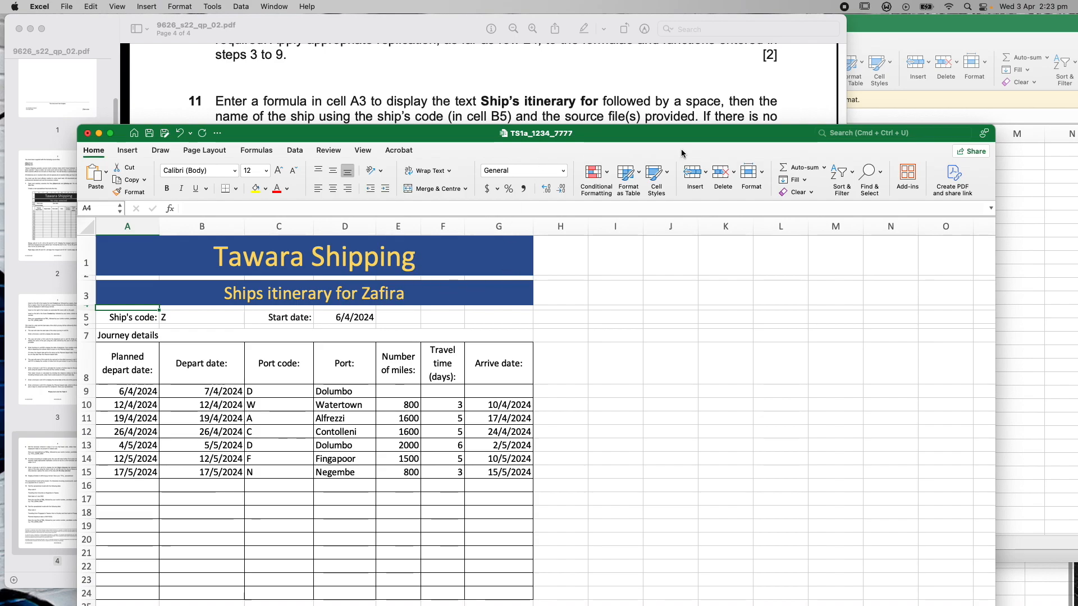
Save TS1a_1234_7777 with File > Save and move its window near the top
click(617, 82)
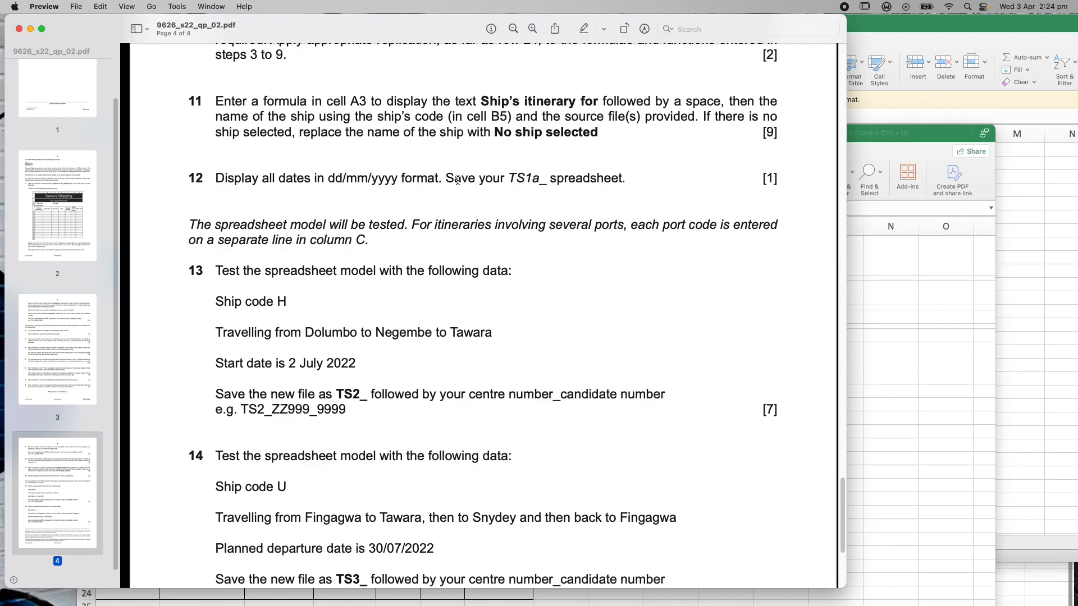
click(919, 133)
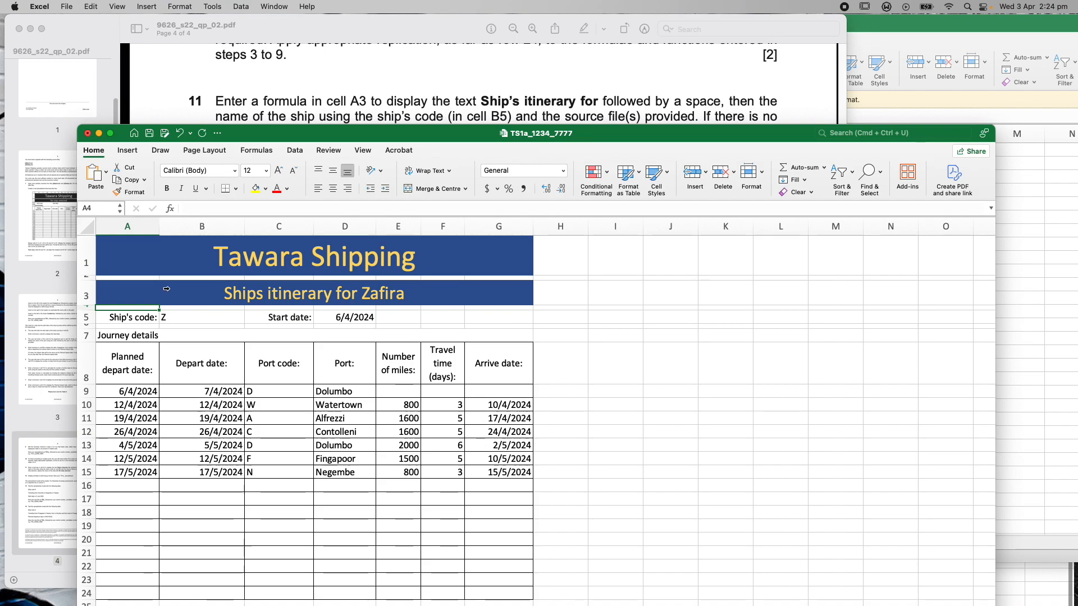
click(67, 6)
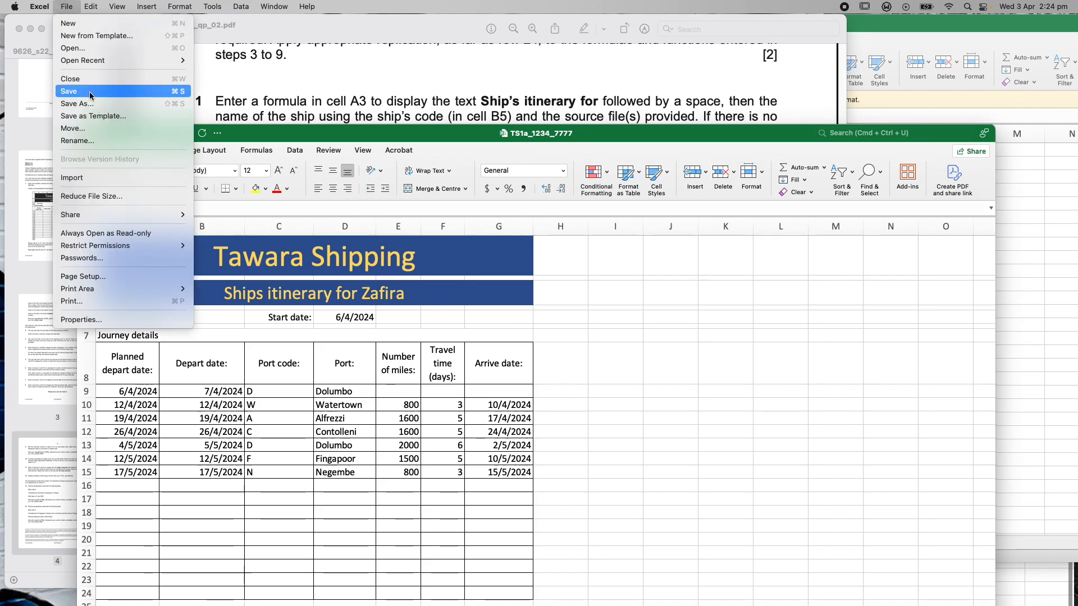
click(89, 95)
drag(285, 137, 319, 207)
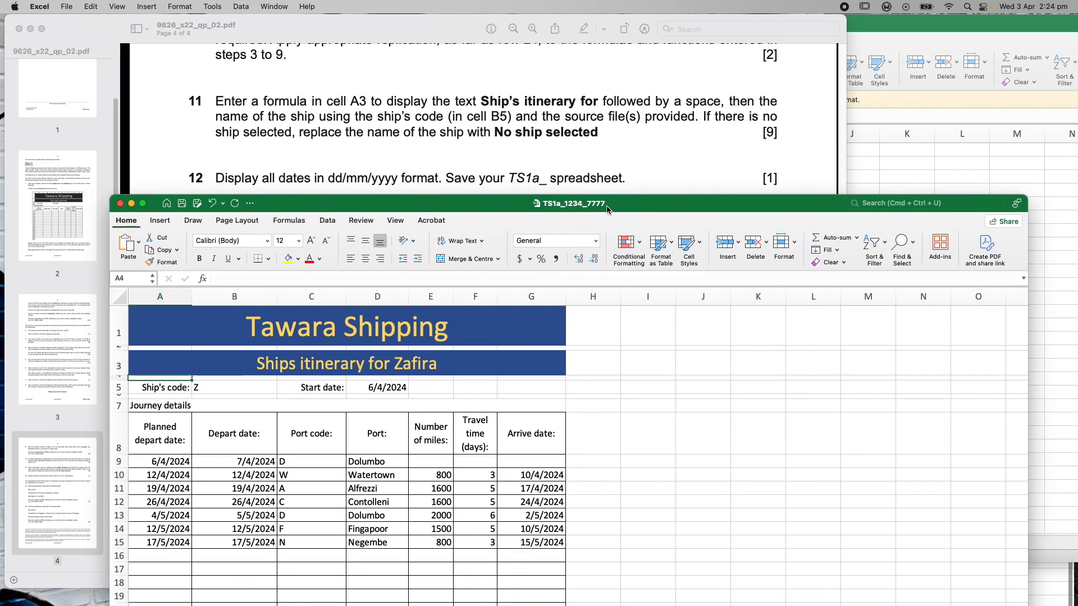
drag(490, 201, 481, 108)
Scroll the question paper to tests 13 and 14 and place it beside the workbook
click(343, 33)
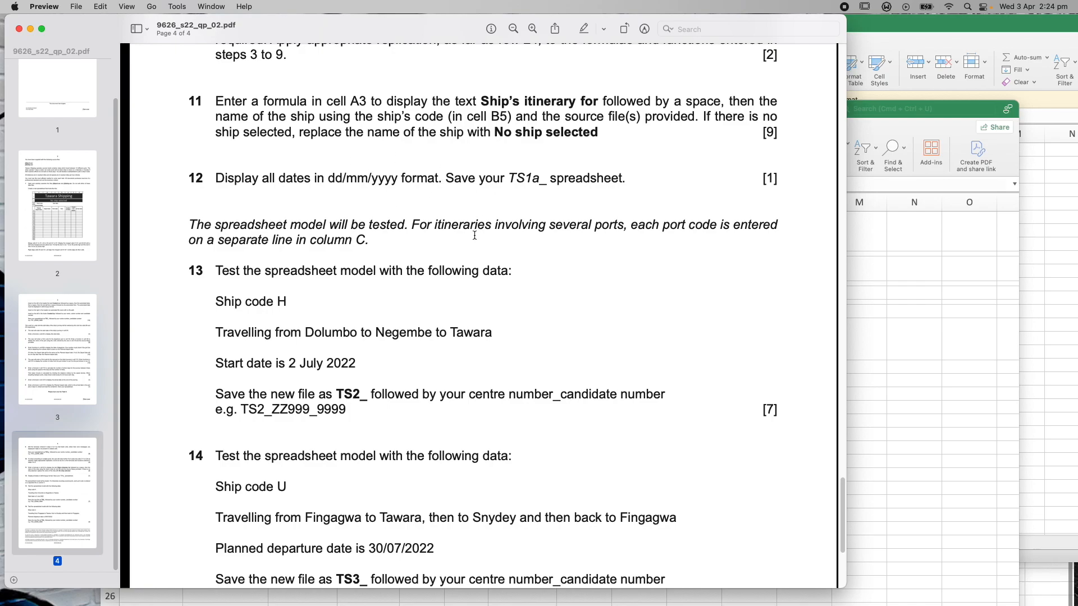
scroll(568, 291, down, 5)
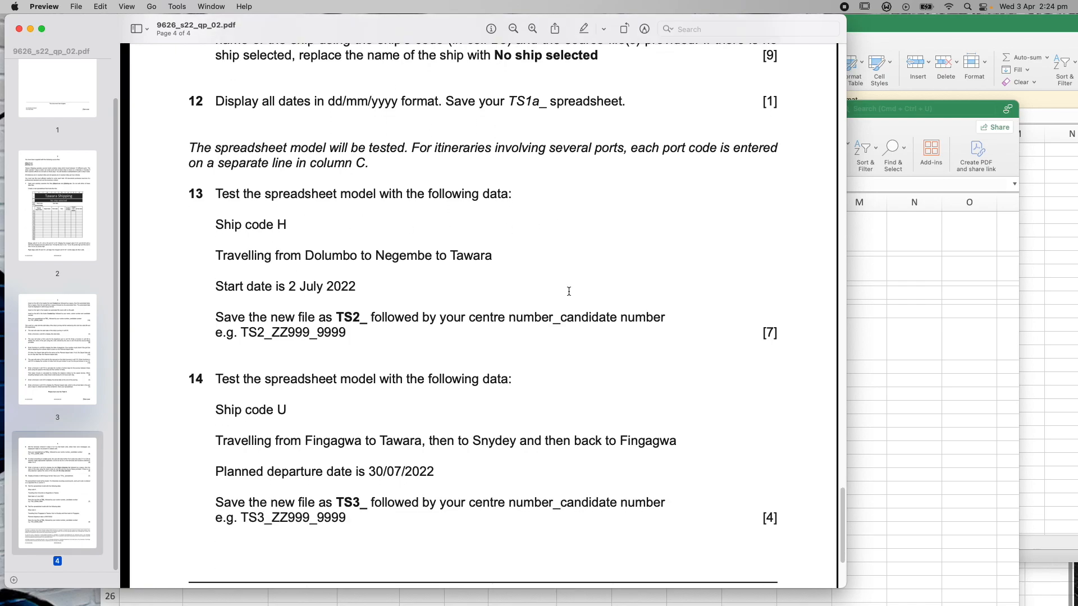
scroll(569, 291, down, 4)
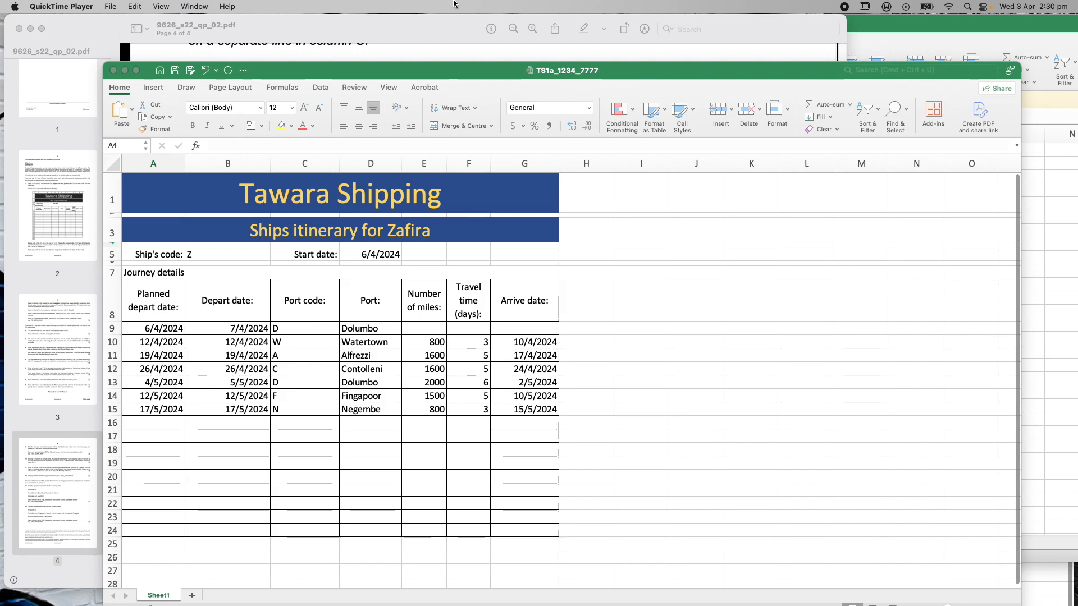
click(422, 31)
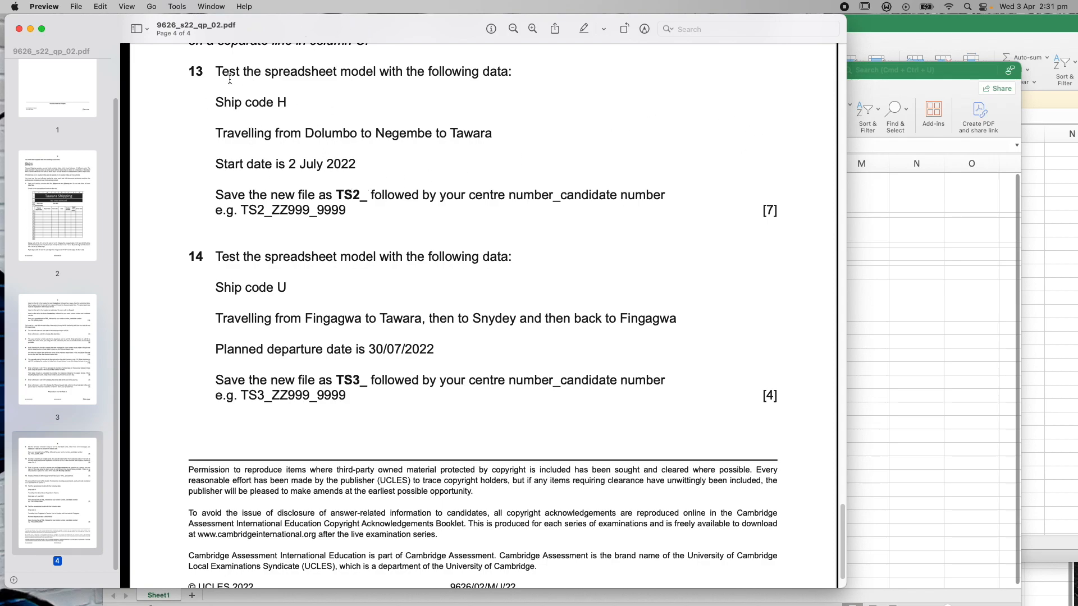
click(876, 82)
drag(384, 75, 657, 77)
drag(450, 37, 264, 39)
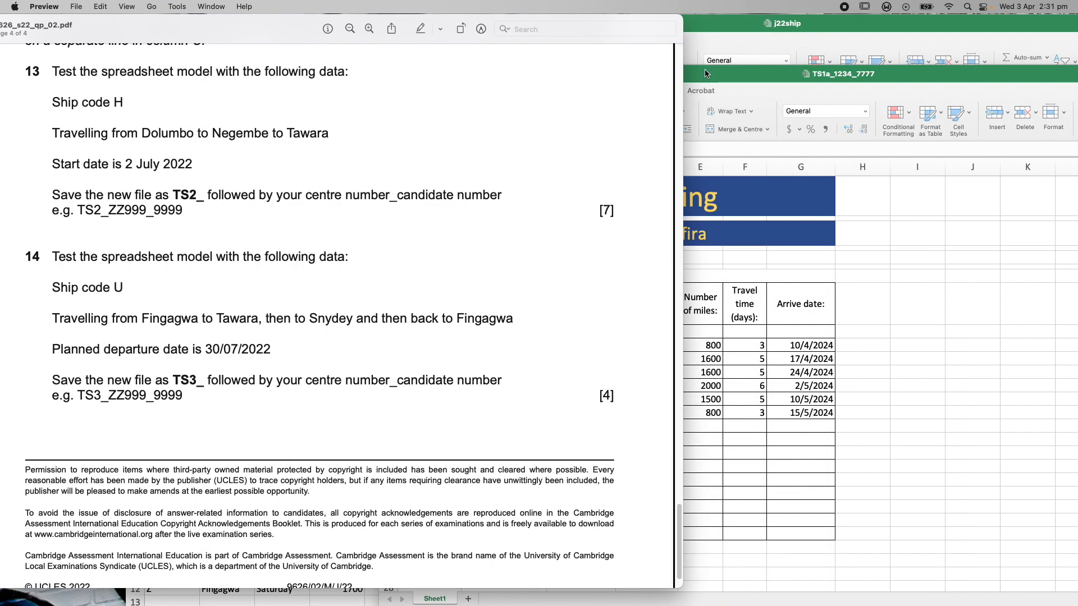
drag(718, 74, 749, 39)
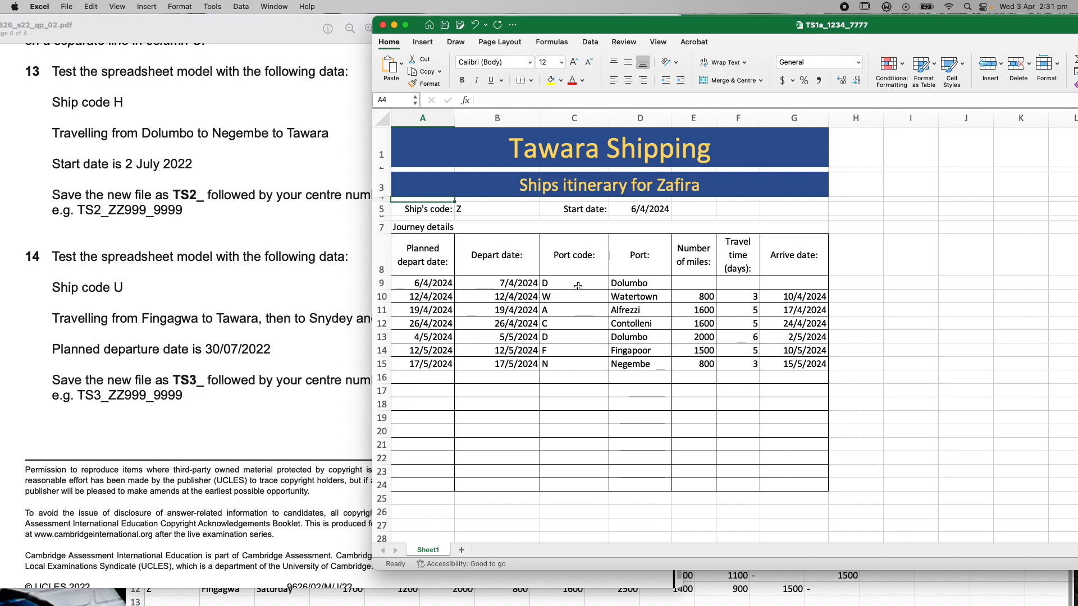
Clear the seven port codes from C15 up to C9
click(568, 364)
key(BackSpace)
click(562, 351)
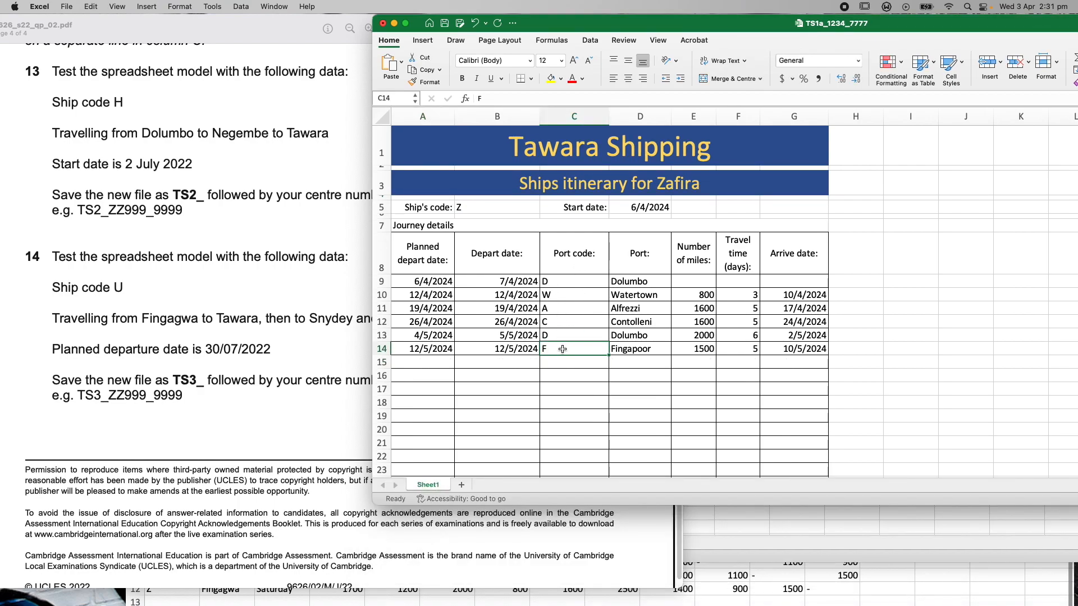
key(BackSpace)
click(561, 337)
key(BackSpace)
click(562, 324)
key(BackSpace)
click(560, 309)
key(BackSpace)
click(561, 294)
key(BackSpace)
click(564, 281)
key(BackSpace)
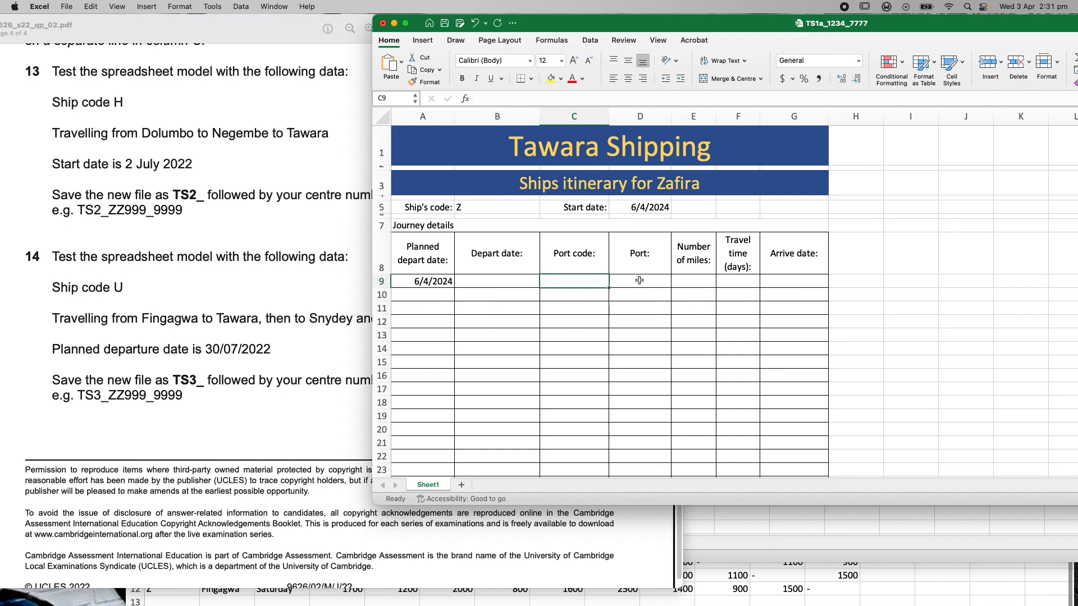
Delete start date 6/4/2024 from D5 and ship code Z from B5
click(650, 206)
key(BackSpace)
click(486, 209)
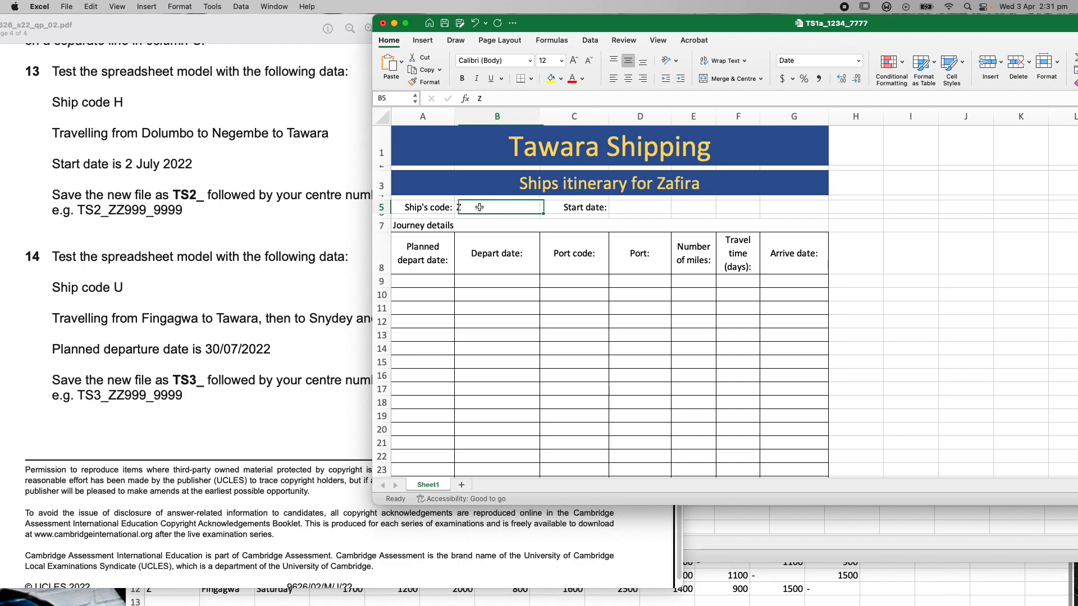
key(BackSpace)
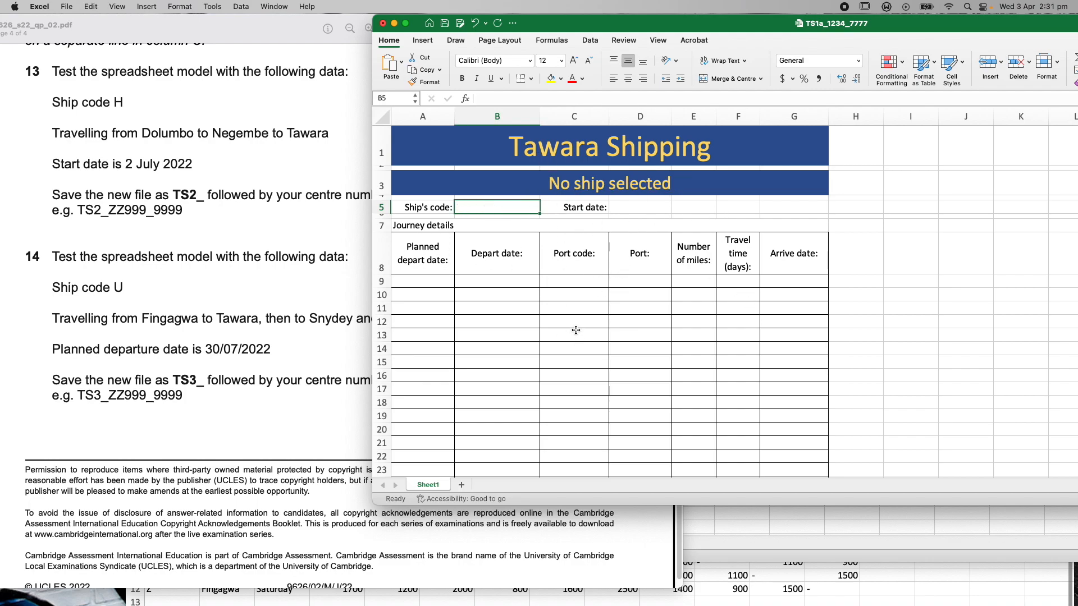
click(629, 208)
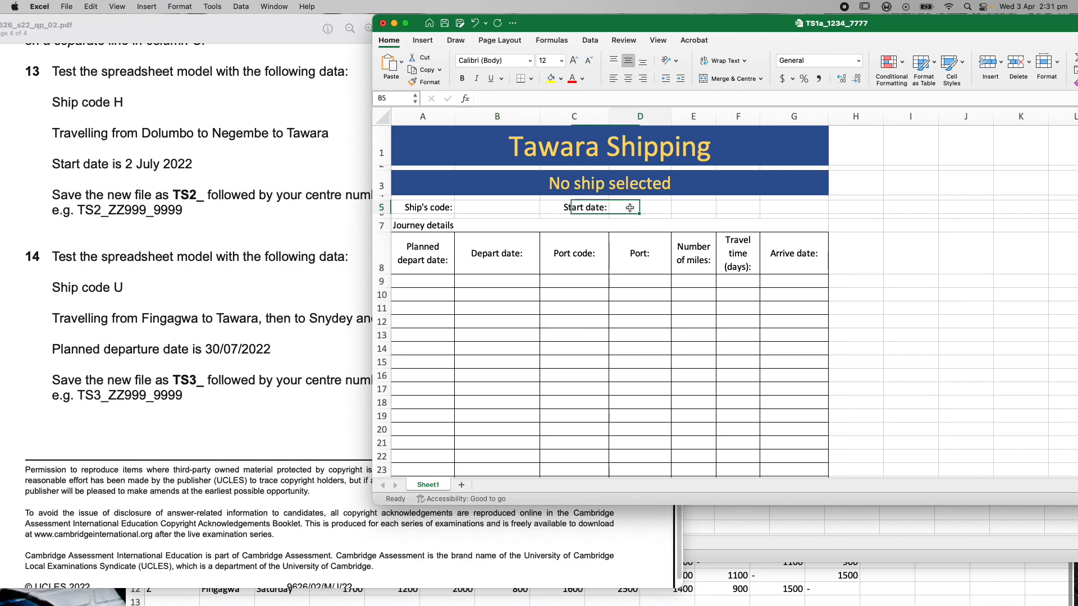
click(524, 211)
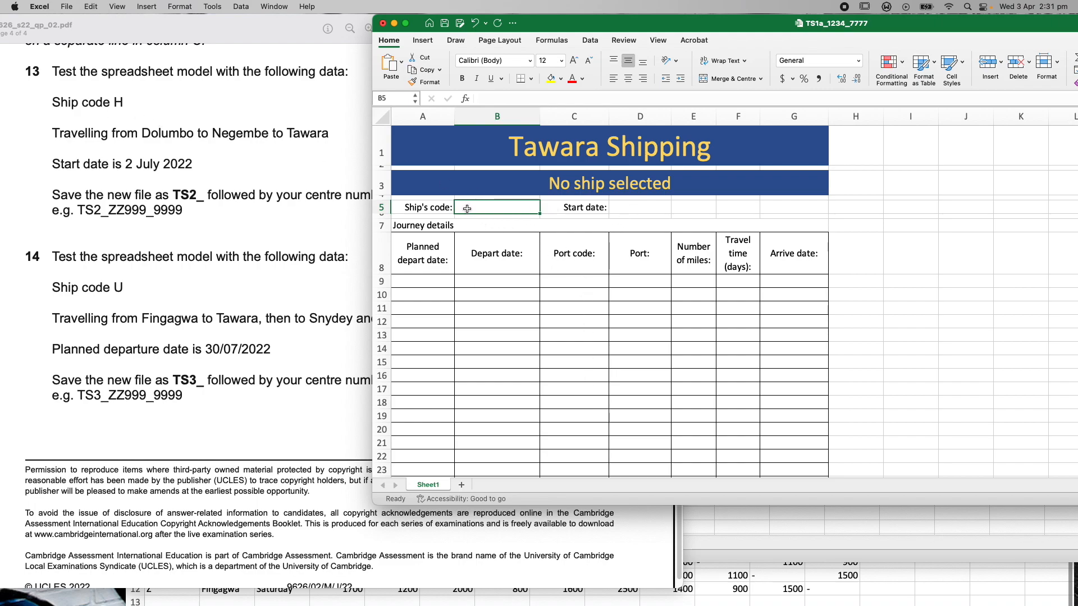
Enter ship code H in B5 so the title names Harriette, and move the j22ship window lower right
text(H)
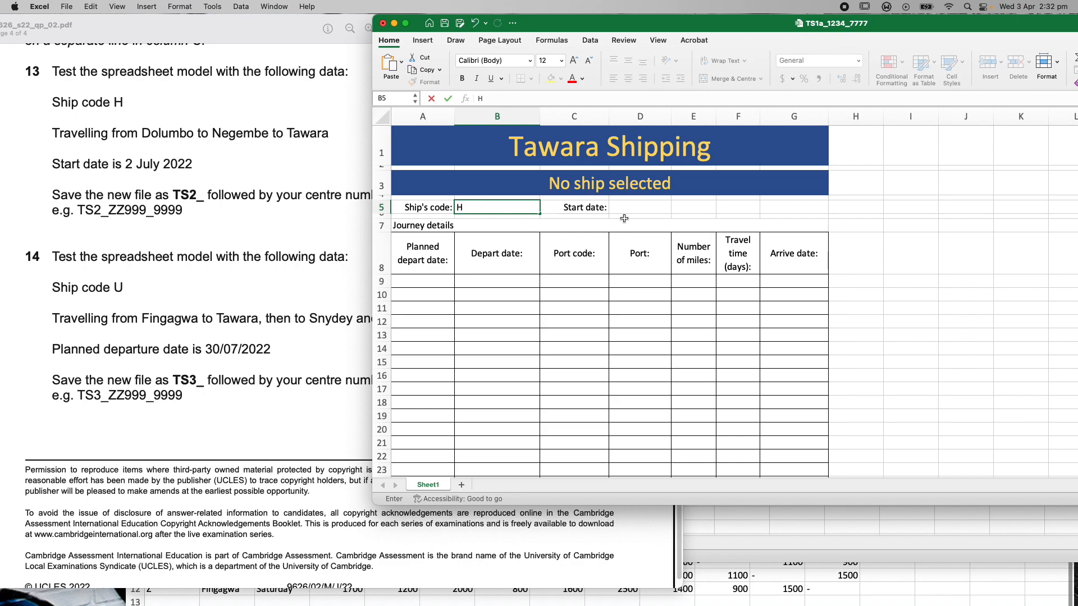
click(640, 208)
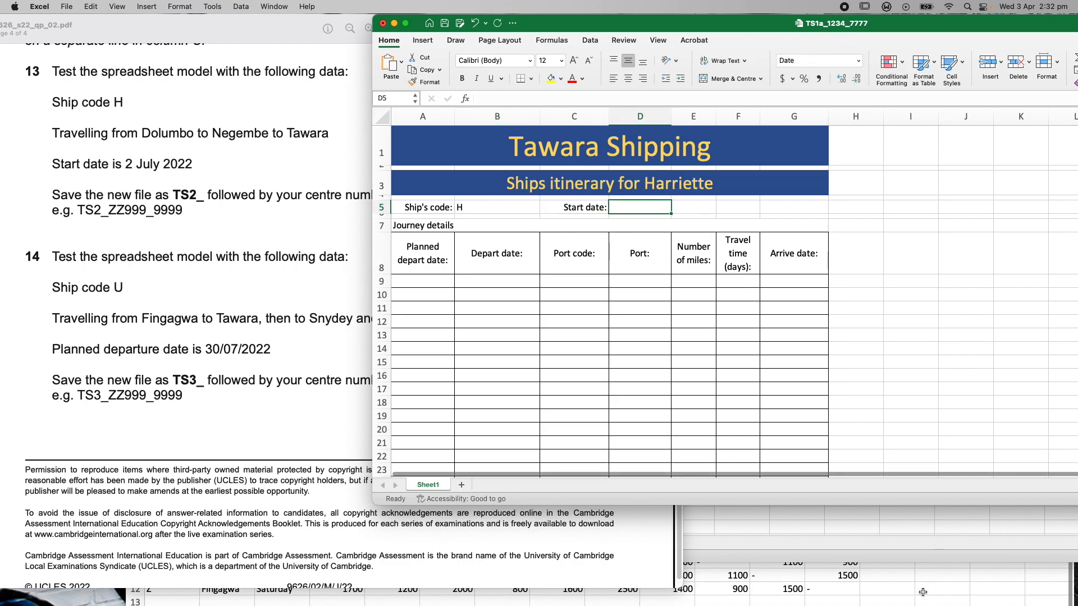
click(899, 554)
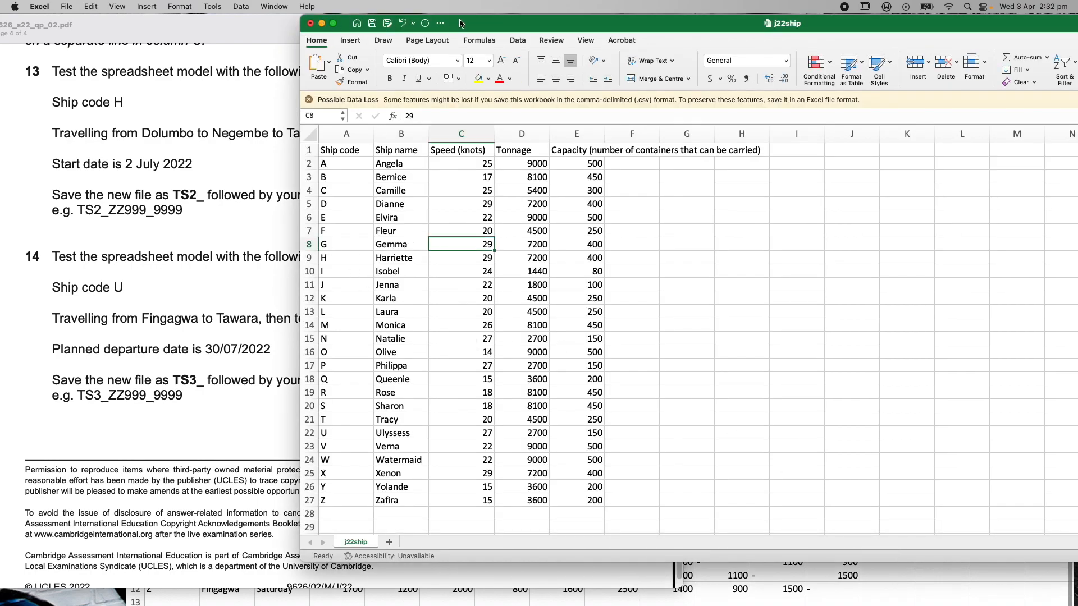
drag(480, 28, 658, 430)
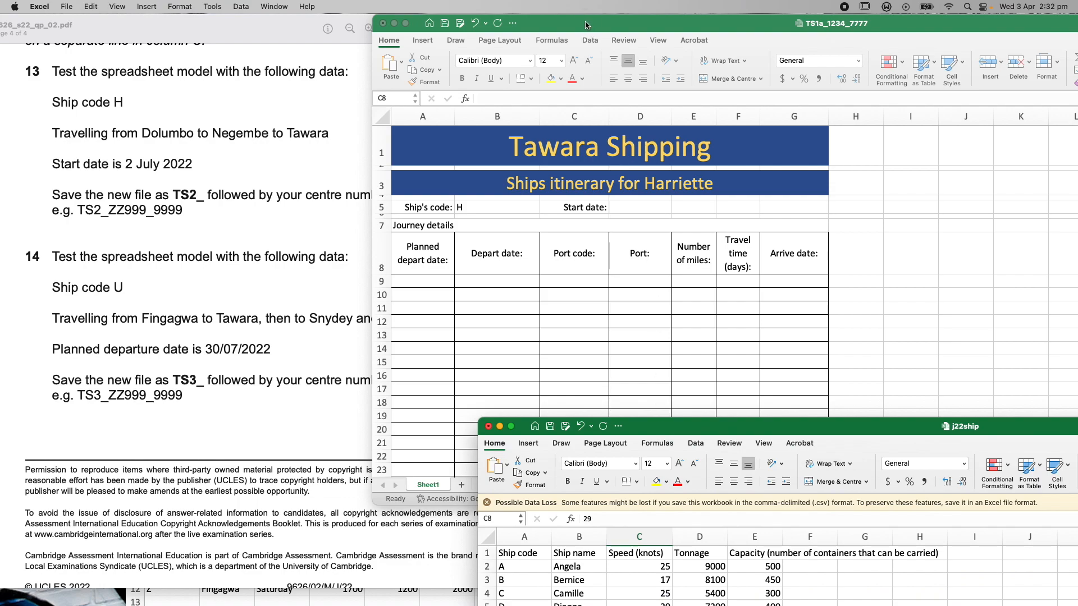
click(584, 24)
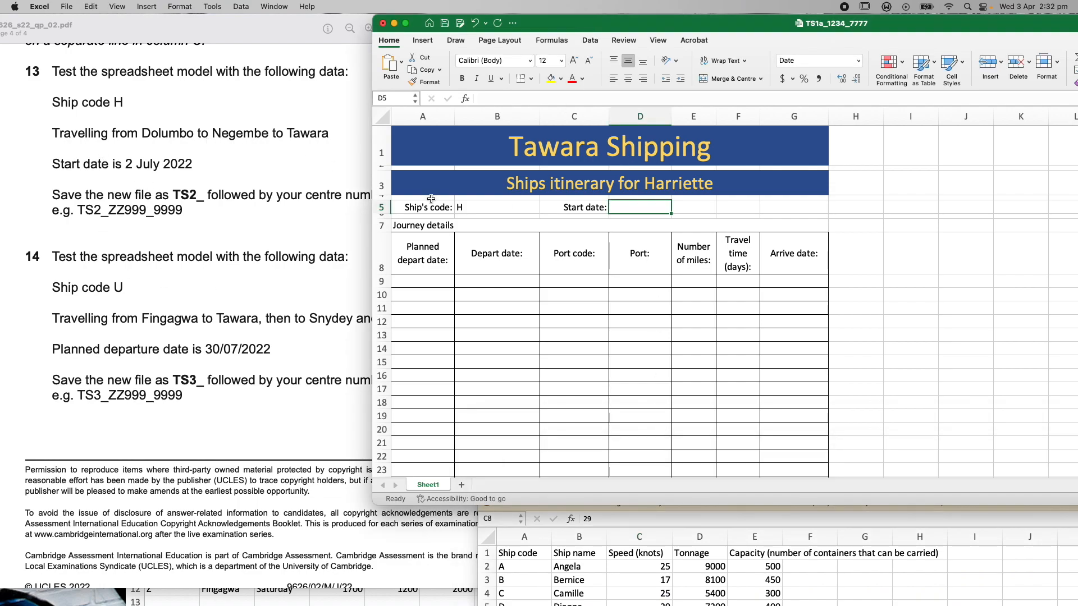
click(590, 286)
Enter ports D, N, T in C9:C11 and start date 2/7/2022 in D5, giving arrival 11/7/2022
text(D)
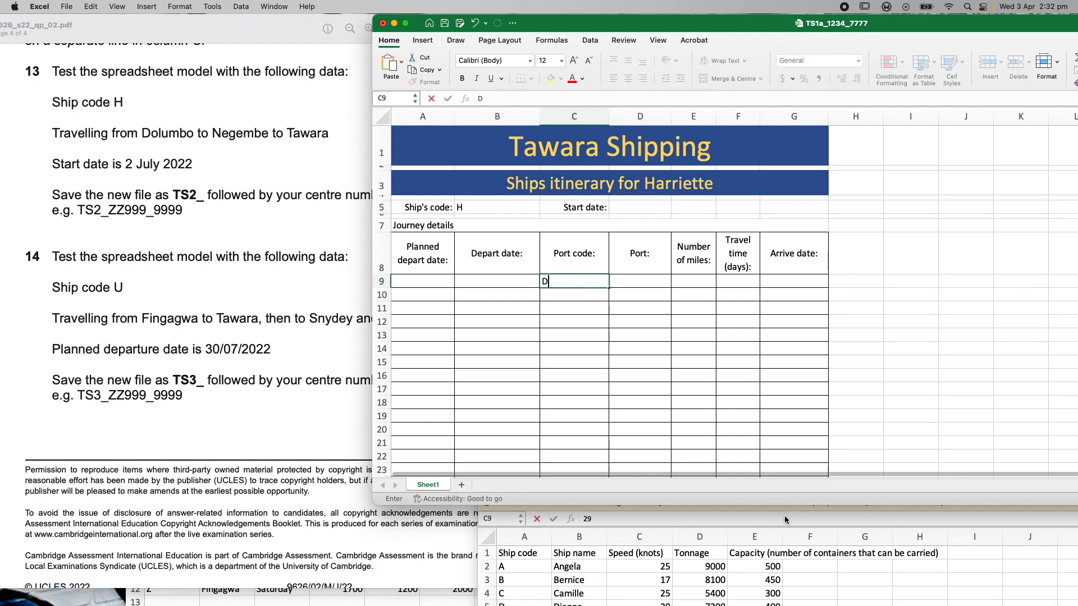
click(580, 294)
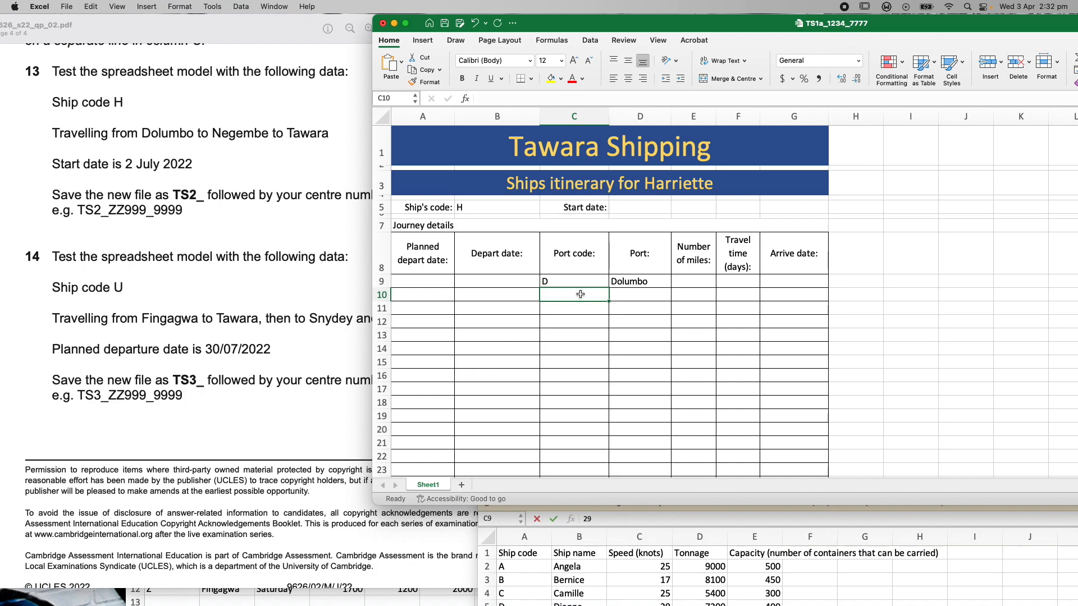
text(N)
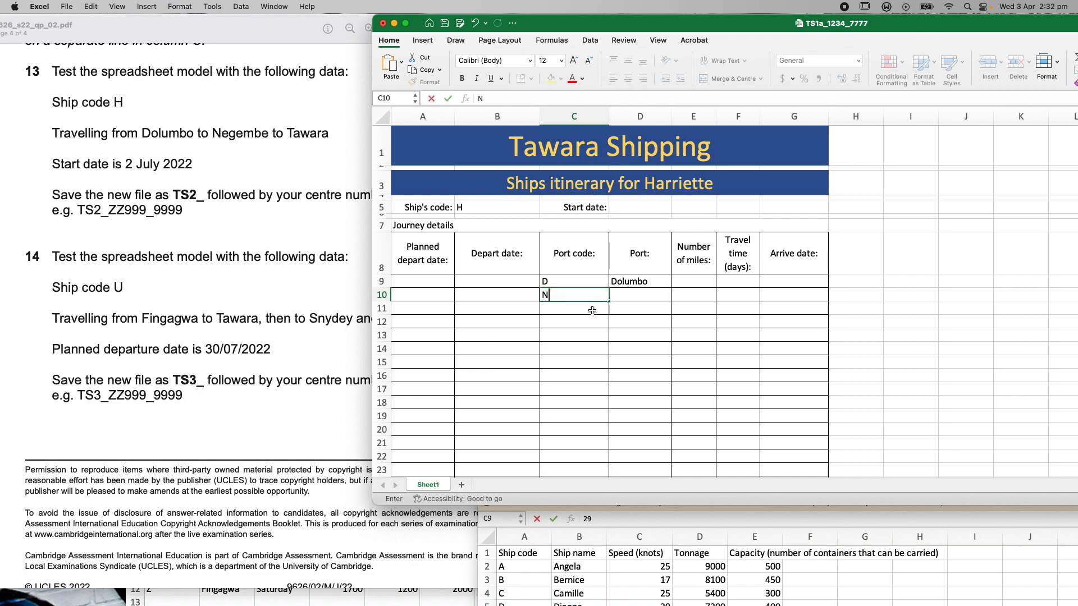
click(596, 306)
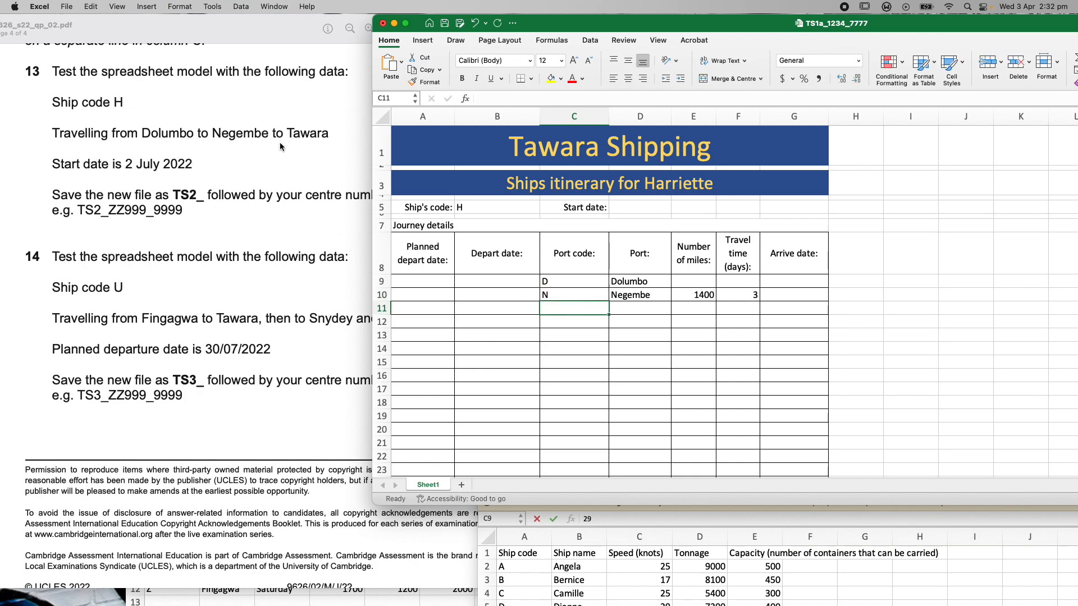
text(T)
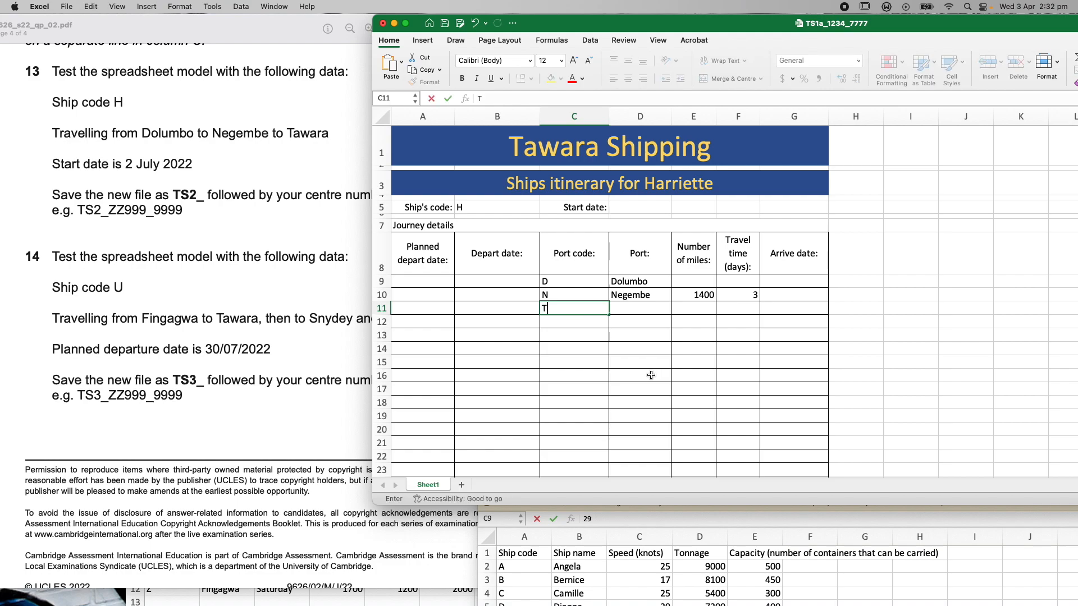
click(586, 326)
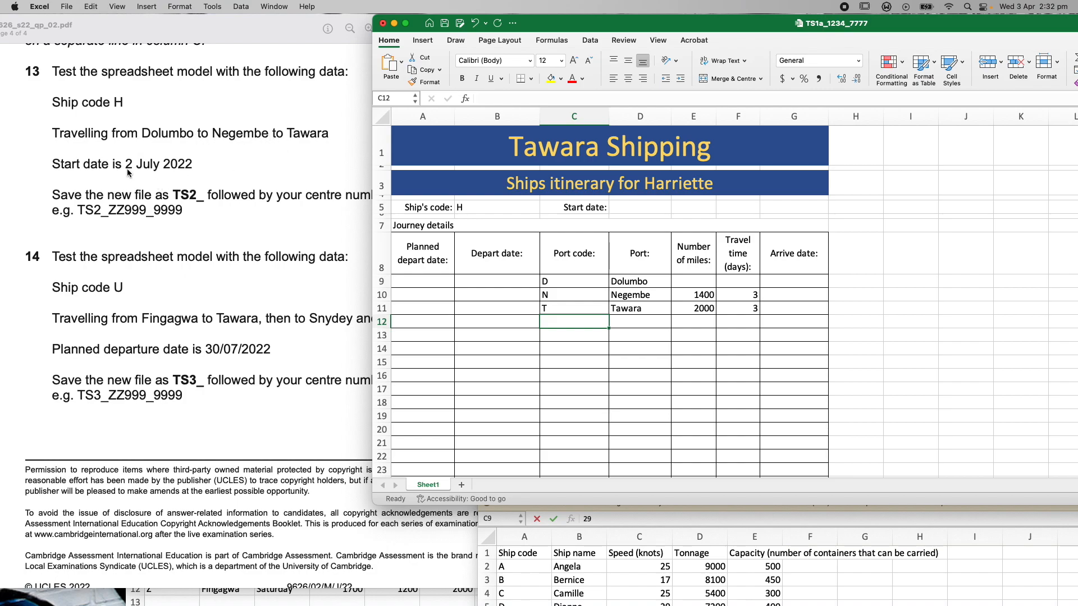
click(628, 208)
text(02)
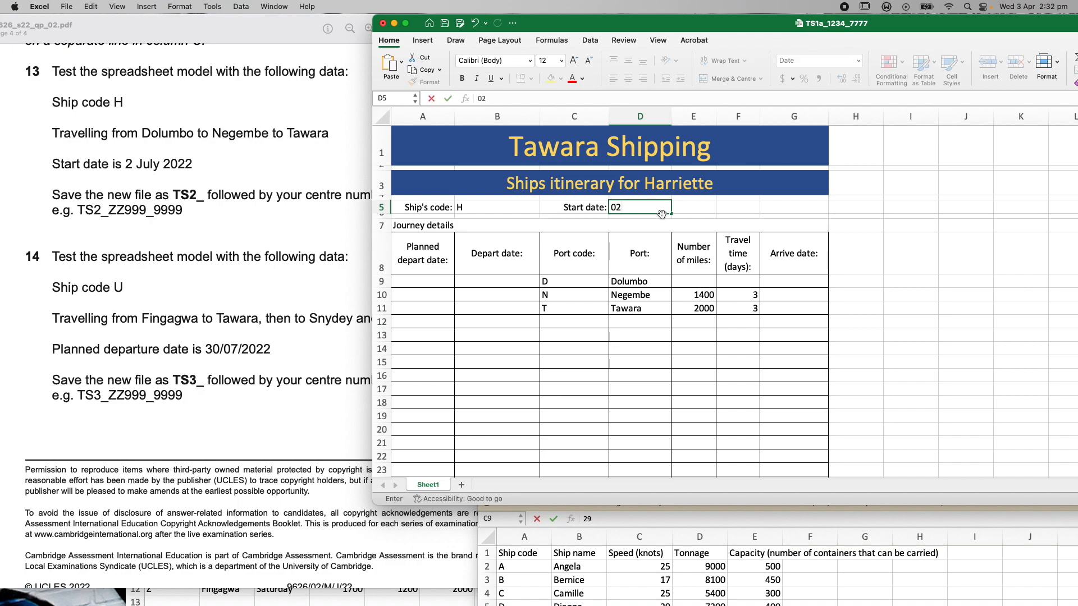
text(/07/2022)
key(Return)
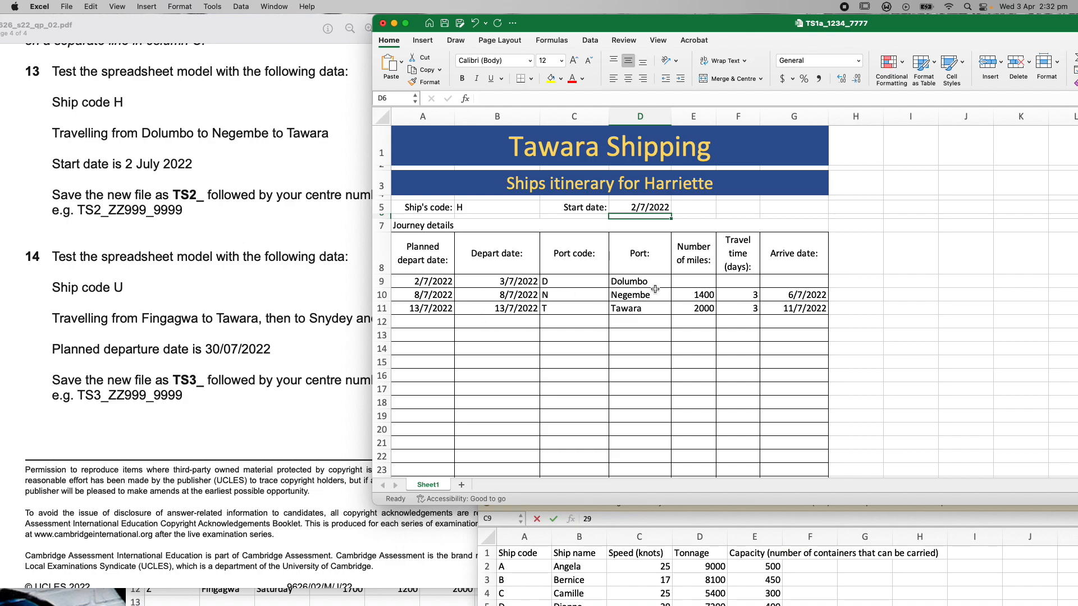
mouse_move(690, 30)
mouse_down()
mouse_move(941, 441)
mouse_move(765, 331)
mouse_move(664, 71)
mouse_move(673, 35)
mouse_move(685, 35)
mouse_up()
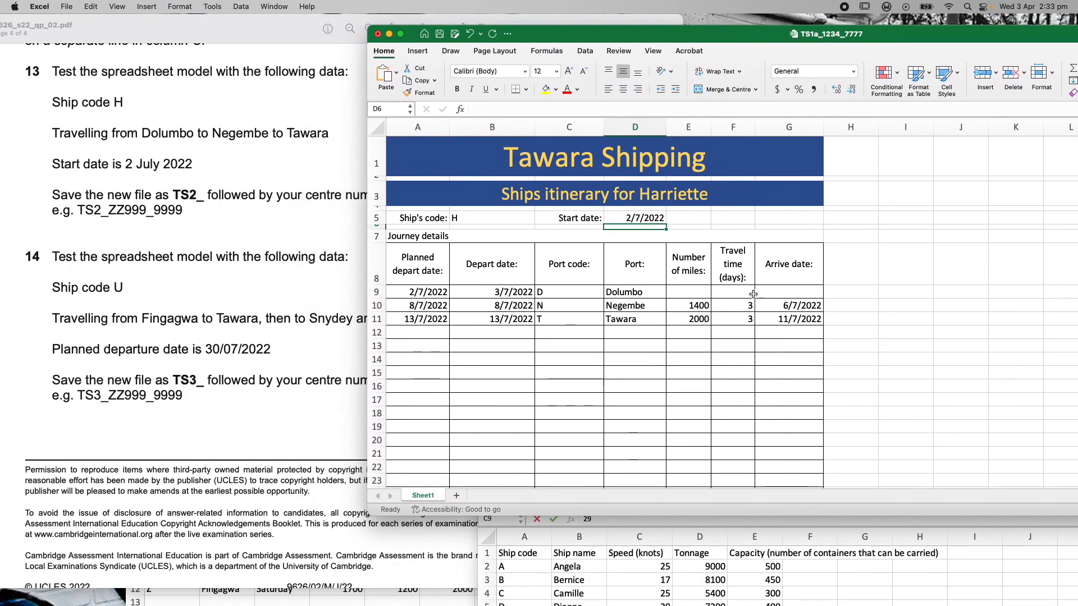
mouse_move(513, 33)
mouse_down()
mouse_move(618, 132)
mouse_move(506, 303)
mouse_move(317, 133)
mouse_move(311, 196)
mouse_move(317, 180)
mouse_move(524, 38)
mouse_move(487, 31)
mouse_move(525, 33)
mouse_up()
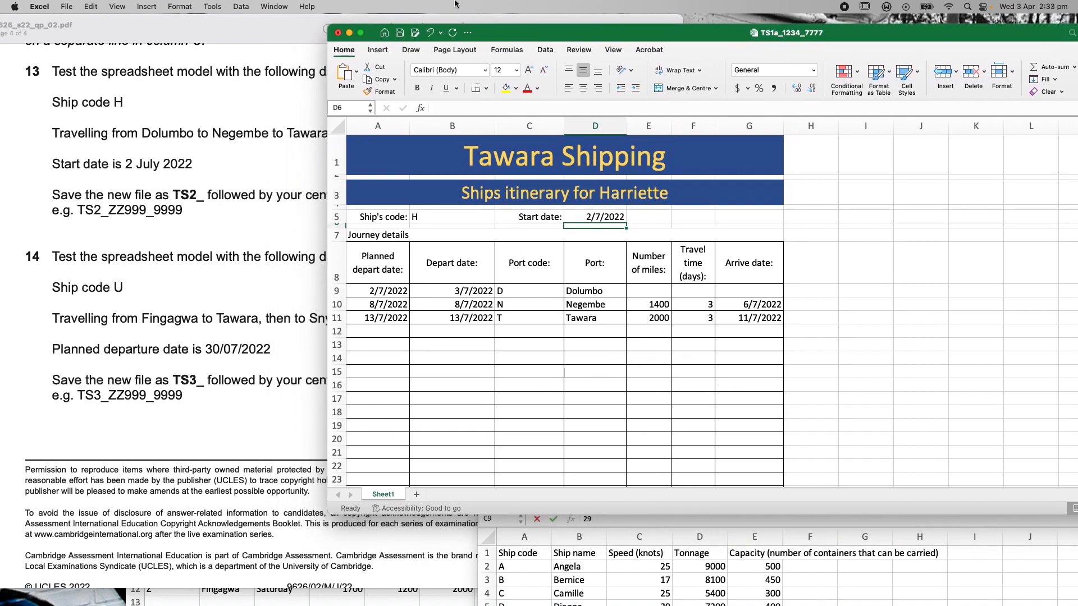
Save the Harriette itinerary under the new name TS2_1234_7777
drag(505, 37, 377, 228)
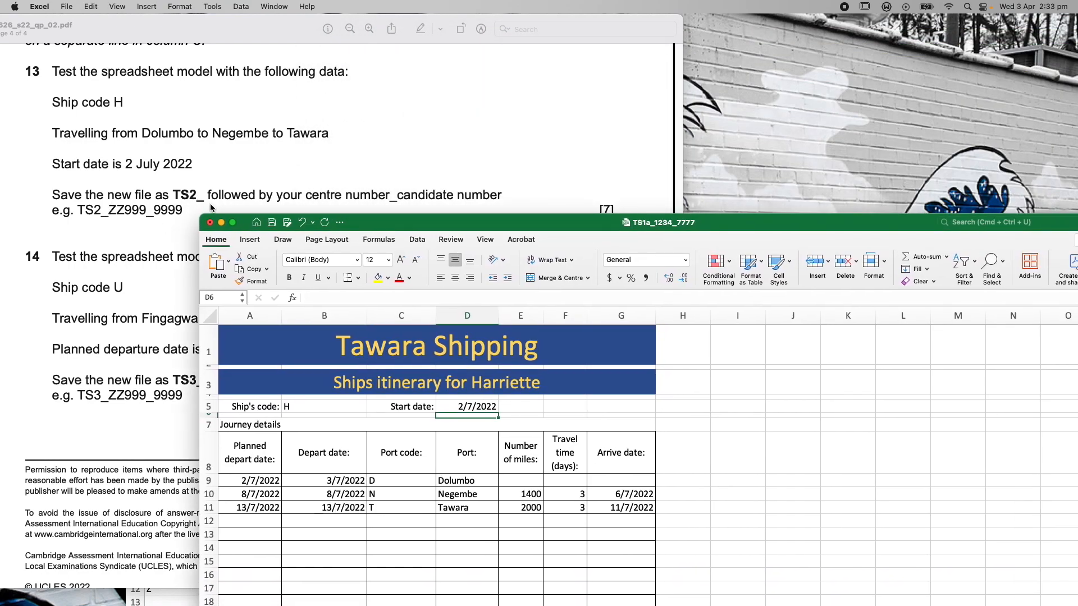
click(66, 6)
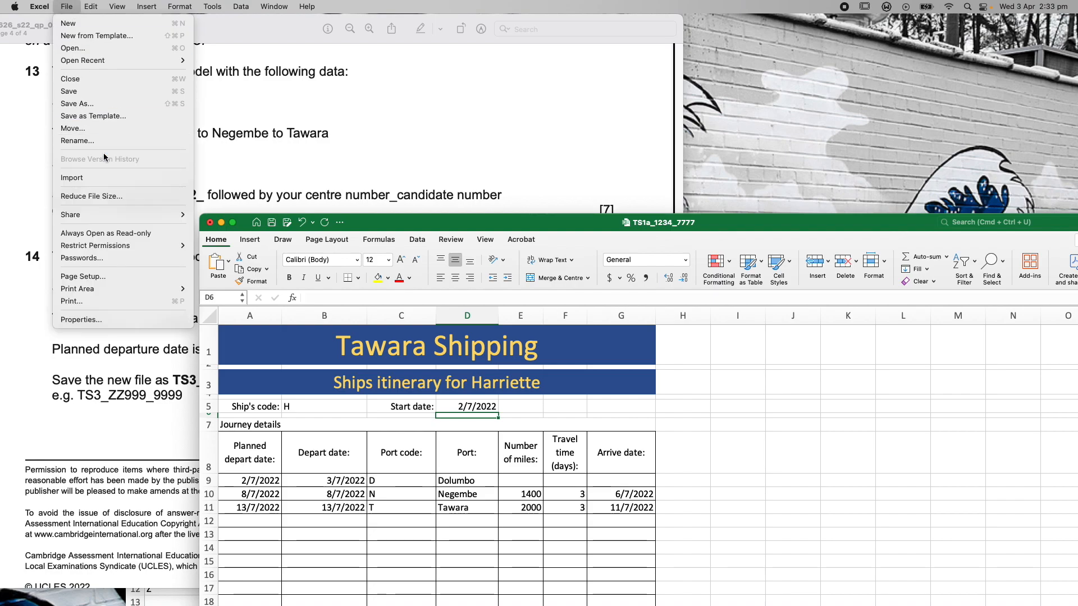
click(85, 104)
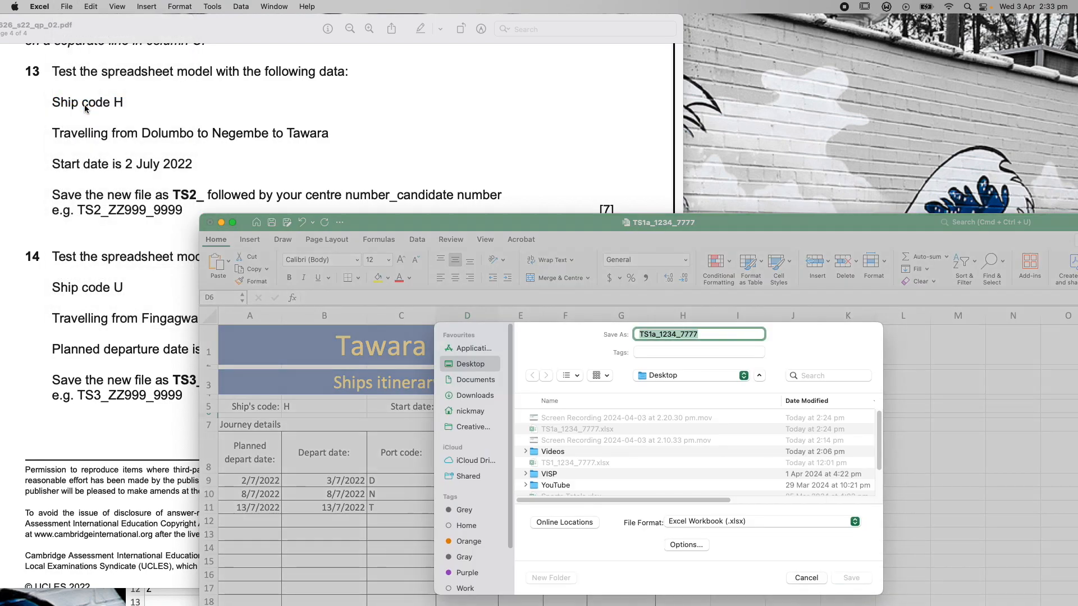
click(654, 334)
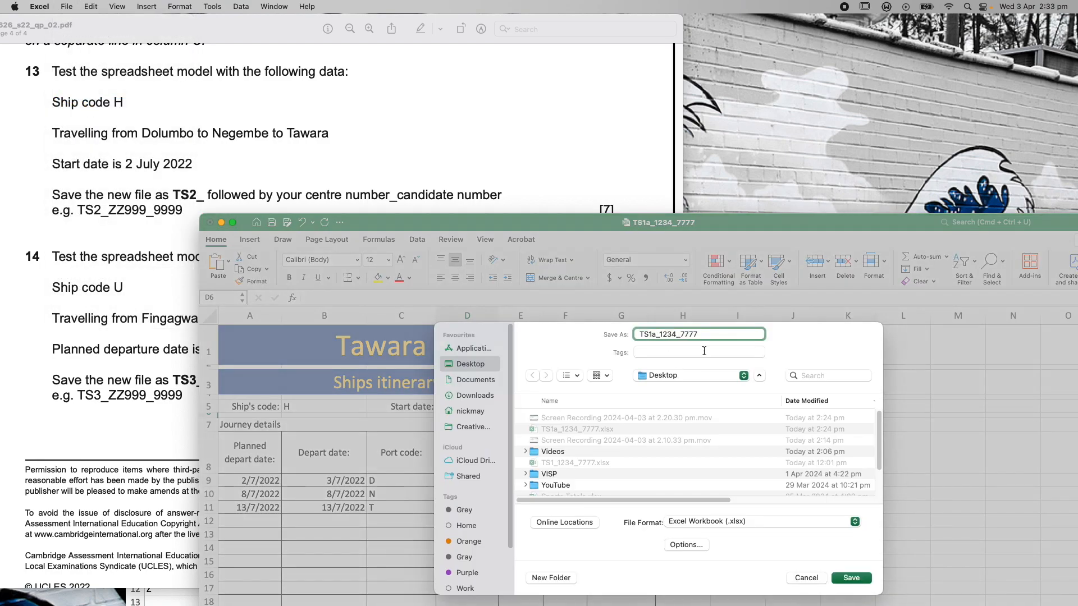
key(BackSpace)
key(BackSpace)
text(2)
click(860, 579)
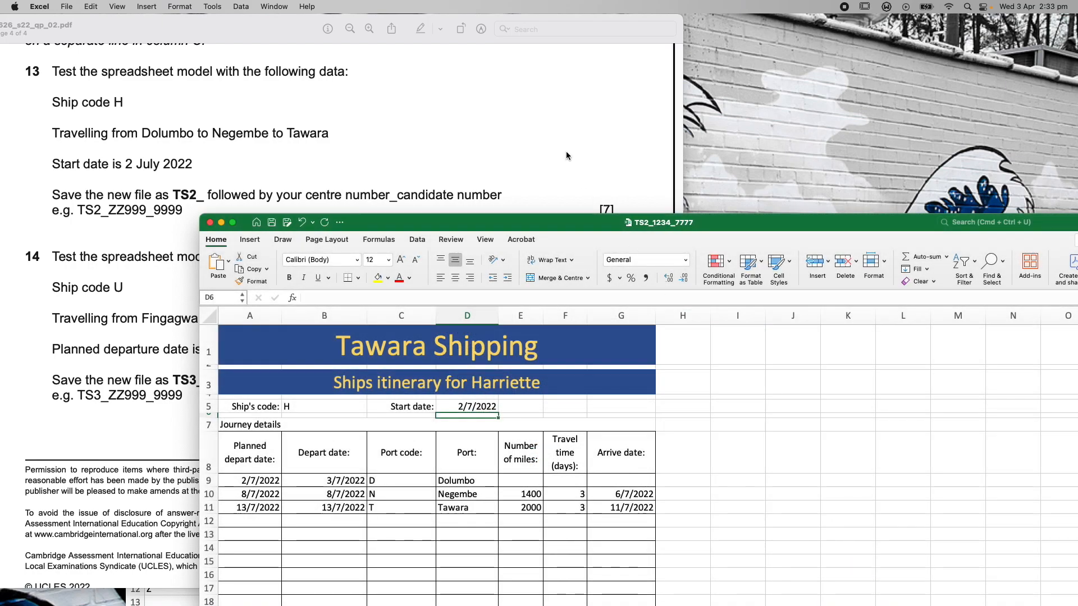
Check the question paper, then bring the TS2 workbook back to the front
drag(559, 223, 732, 39)
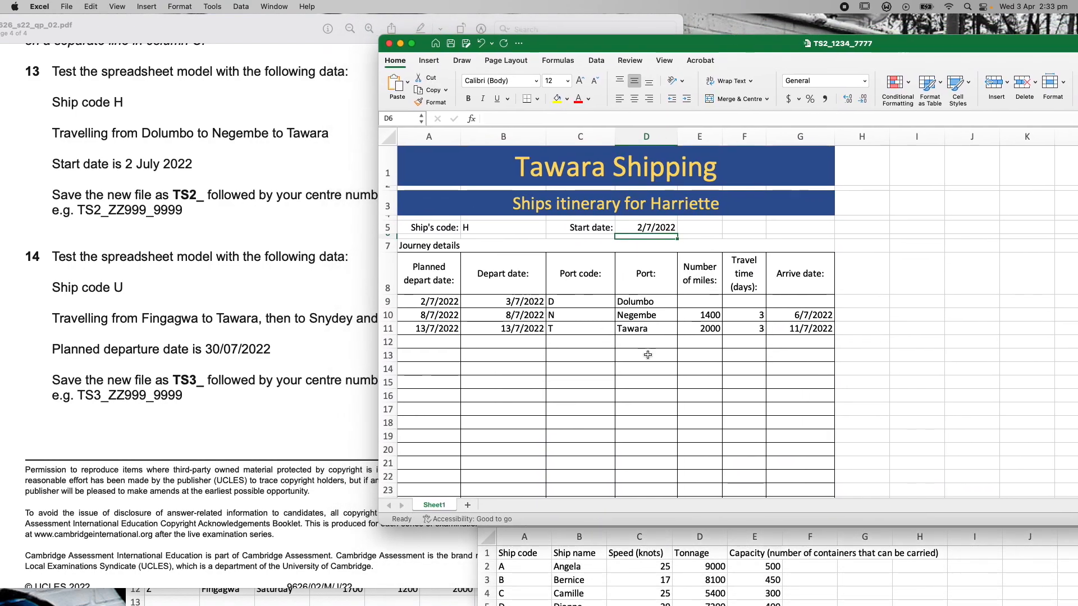
click(287, 287)
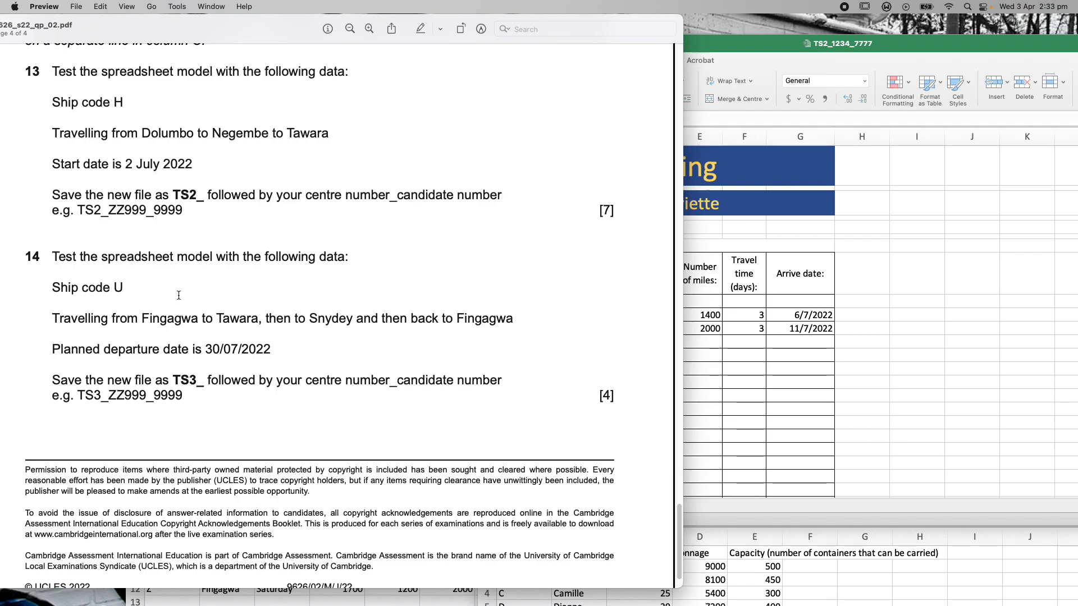
click(949, 45)
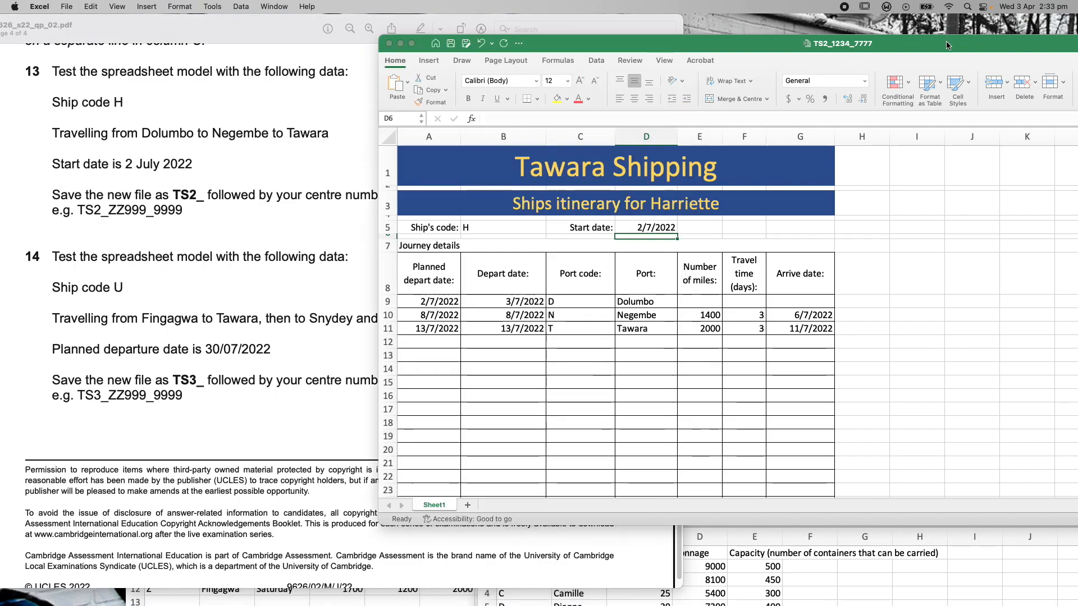
drag(558, 48, 582, 29)
Remove ship H's port entries from rows 9–11 of the itinerary
click(670, 308)
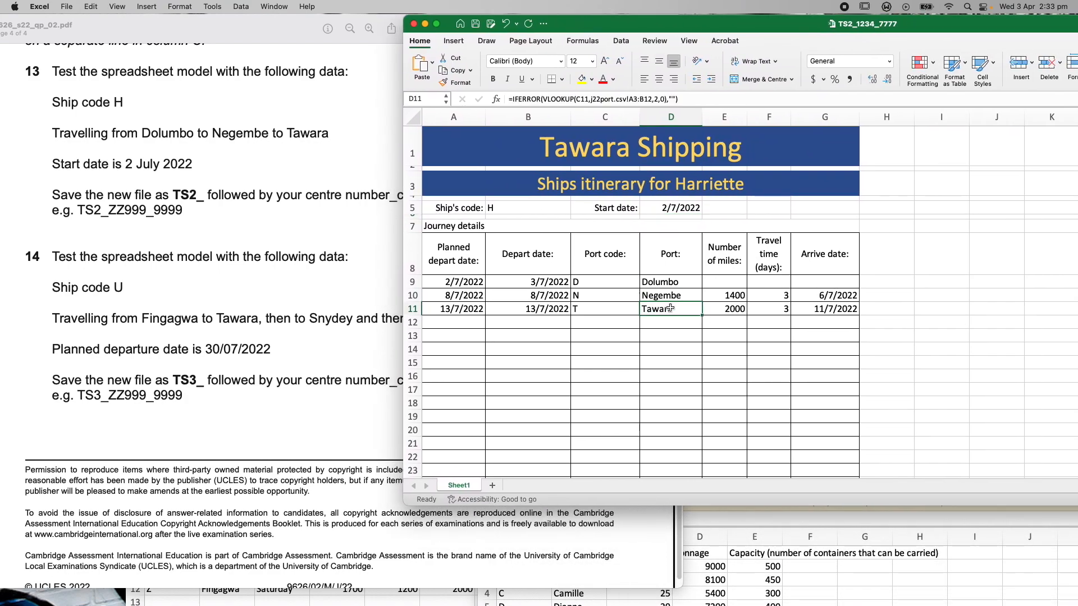
key(Delete)
click(672, 295)
key(Delete)
click(677, 284)
key(Delete)
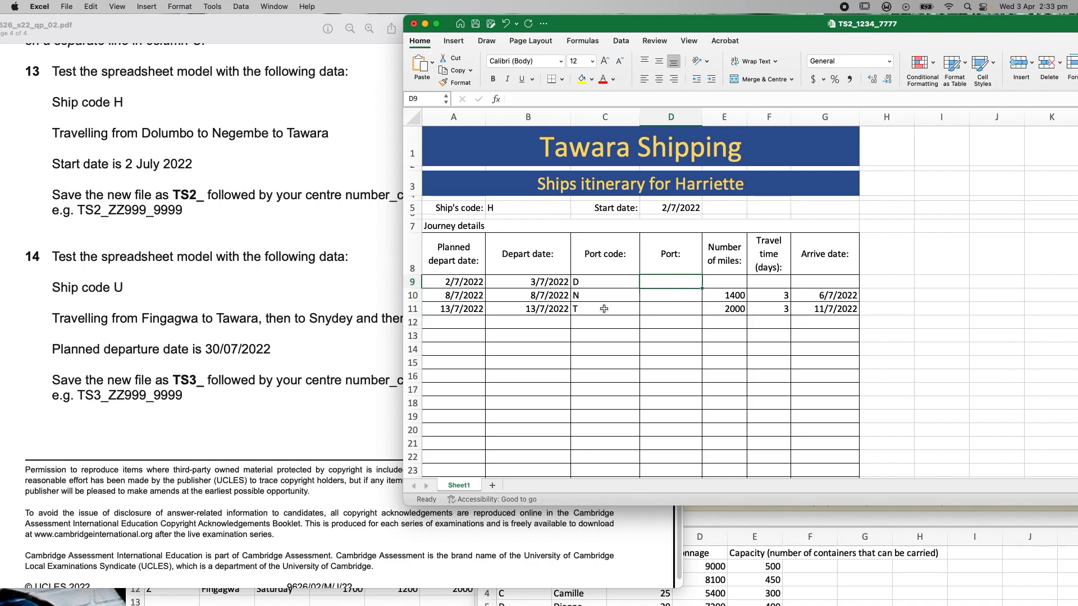
key(super+z)
key(super+z)
key(super+z)
click(604, 309)
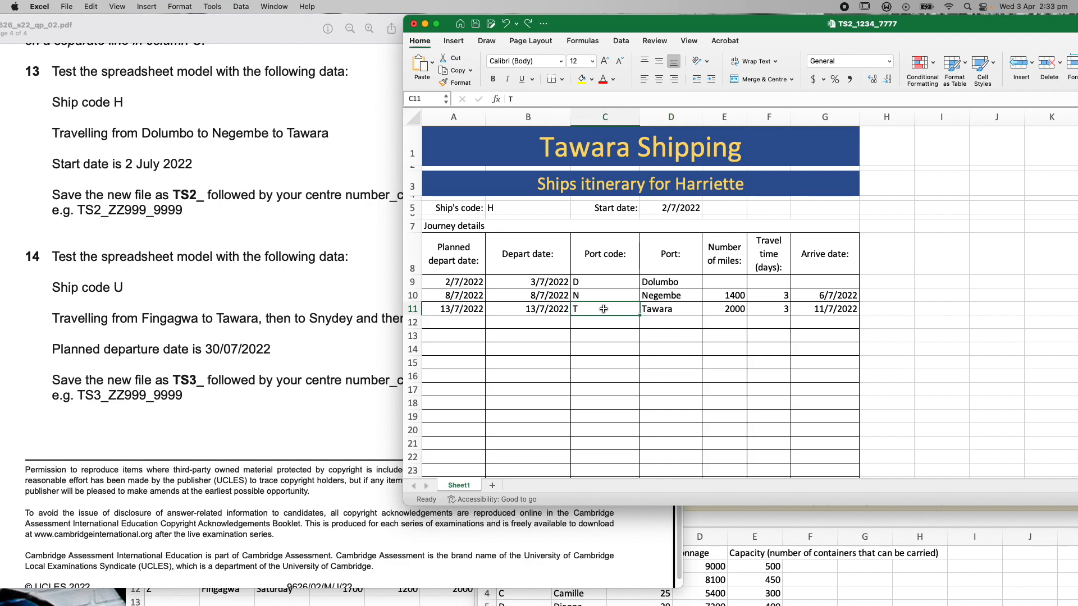
key(super+z)
key(super+z)
key(super+z)
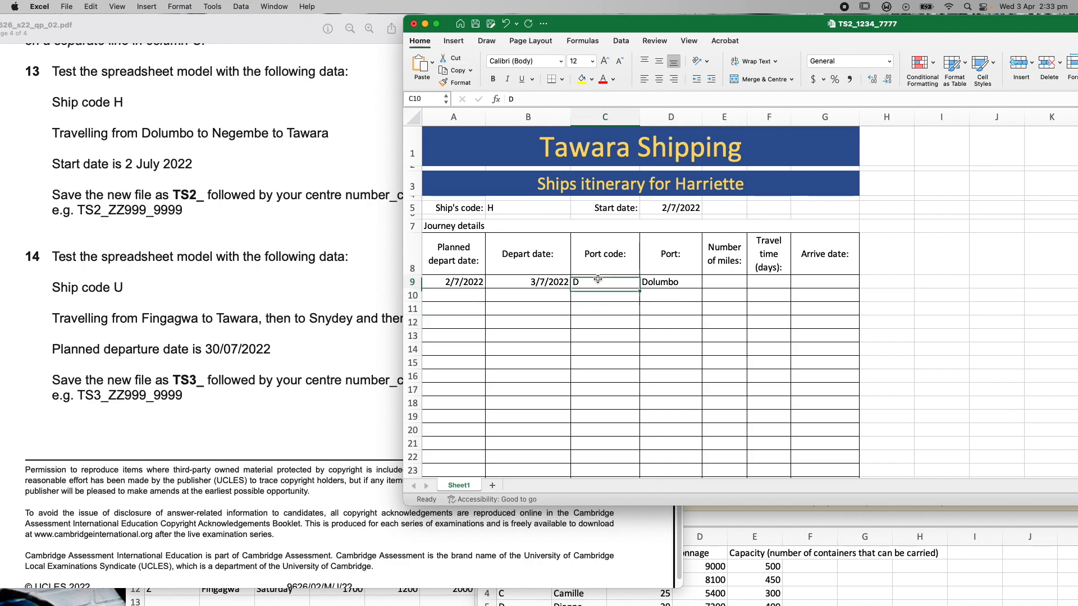
Set ship code U in B5 and start date 30/07/2022 in D5
click(670, 208)
click(519, 209)
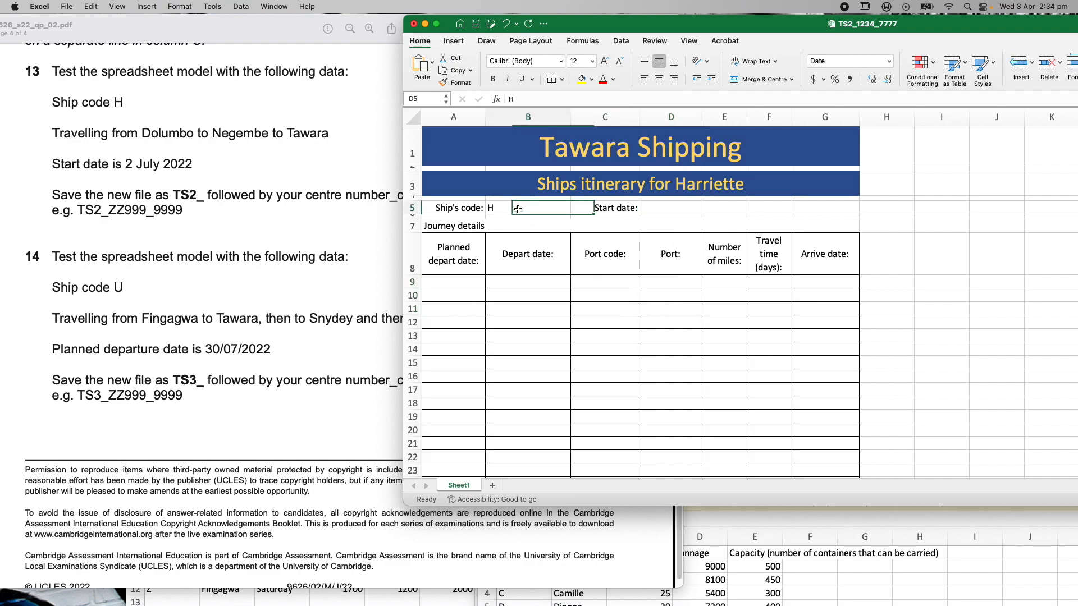
key(Delete)
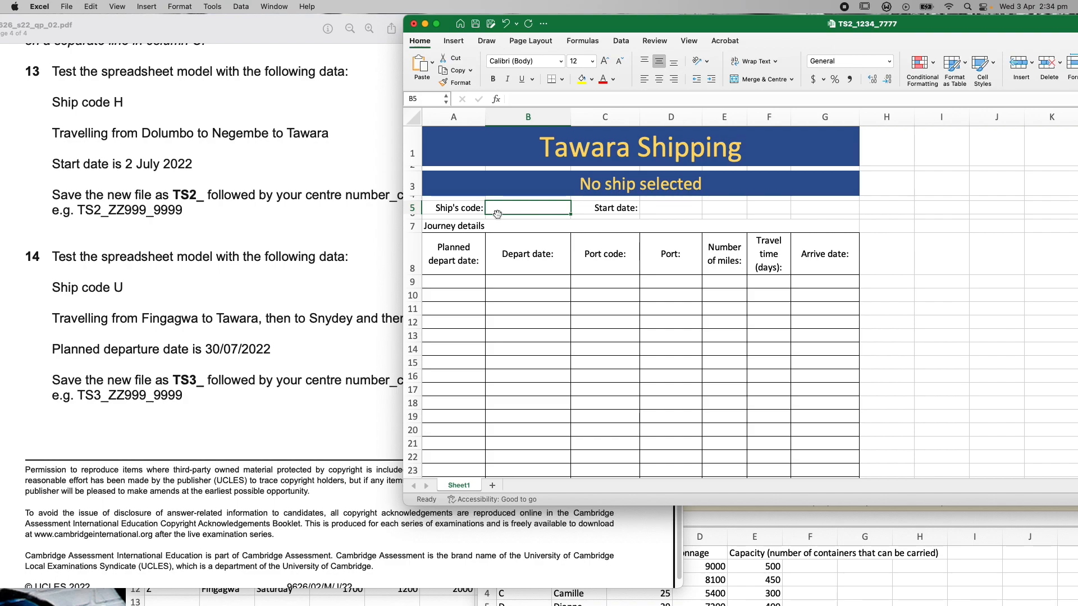
text(U)
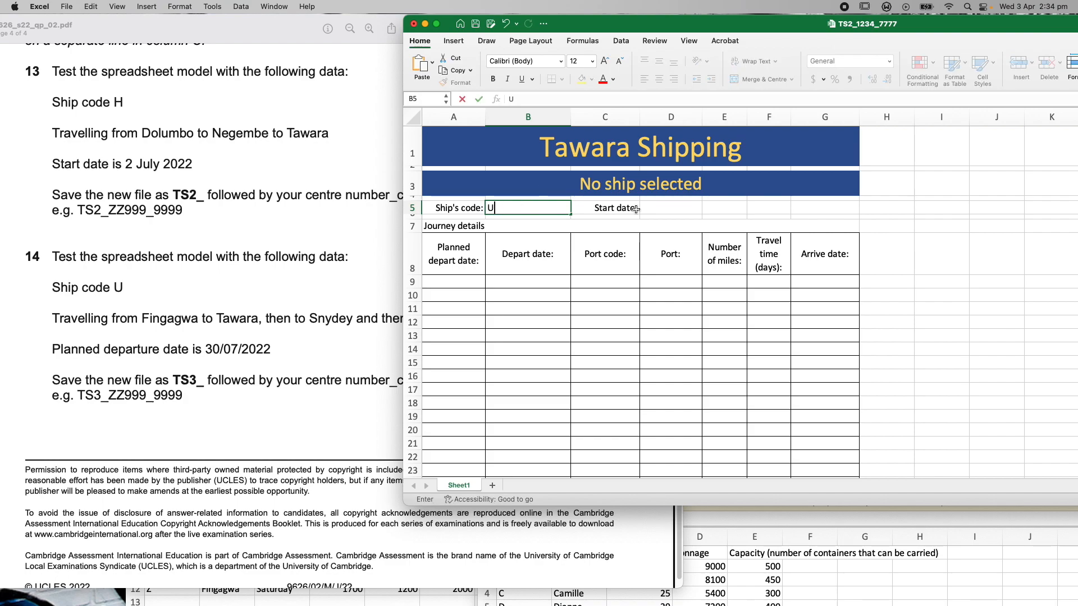
click(657, 208)
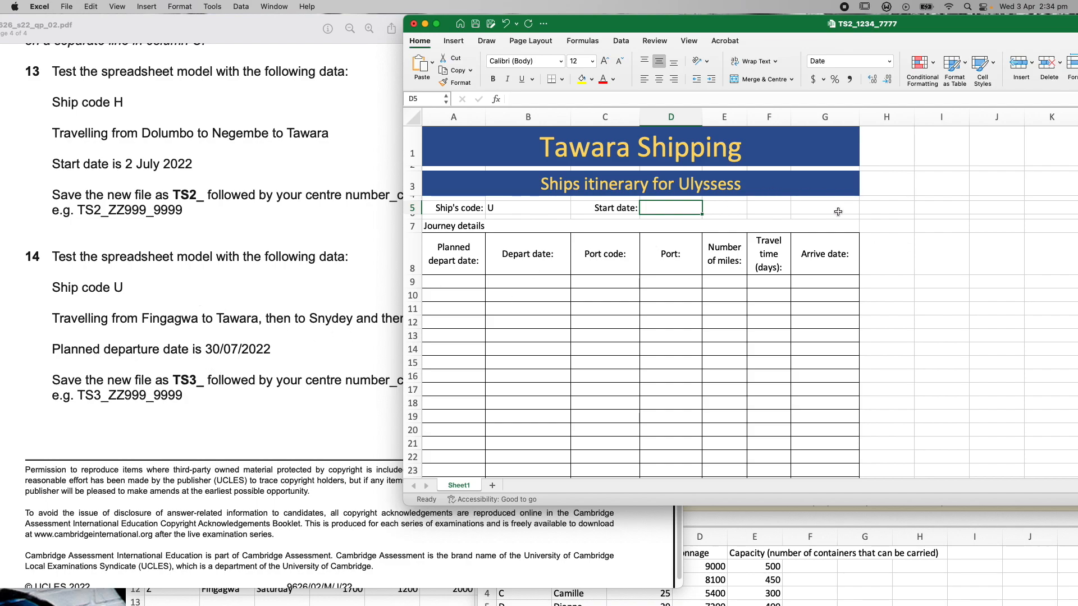
text(30)
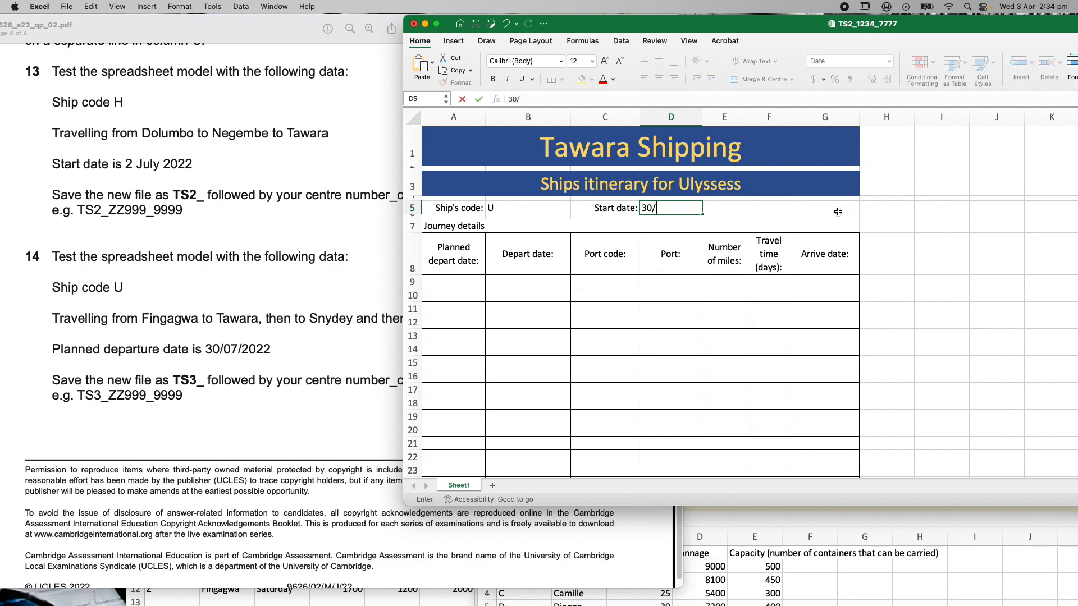
text(/07/2022)
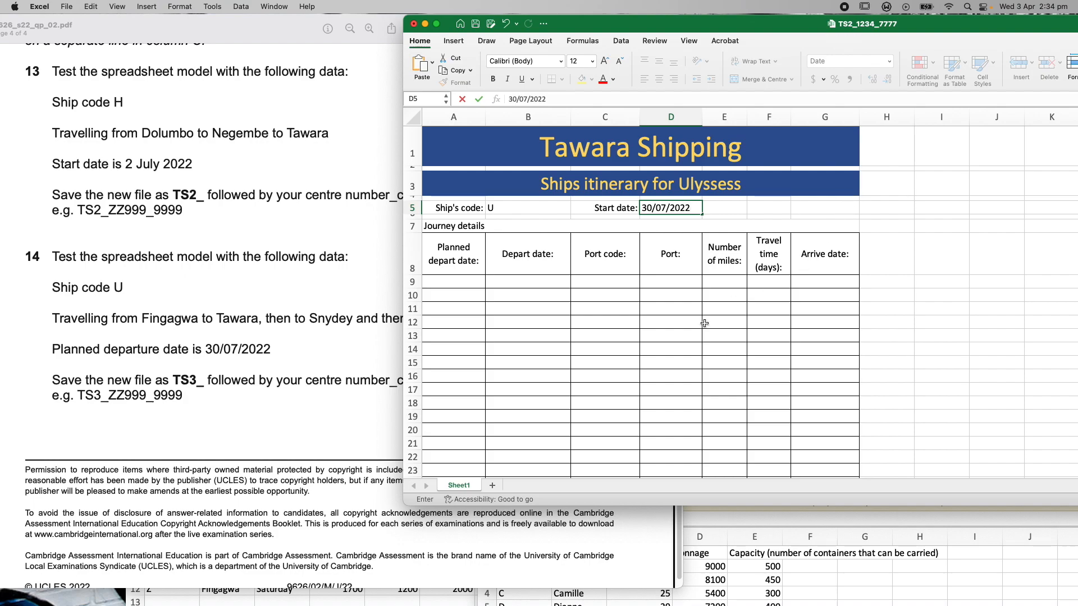
key(Return)
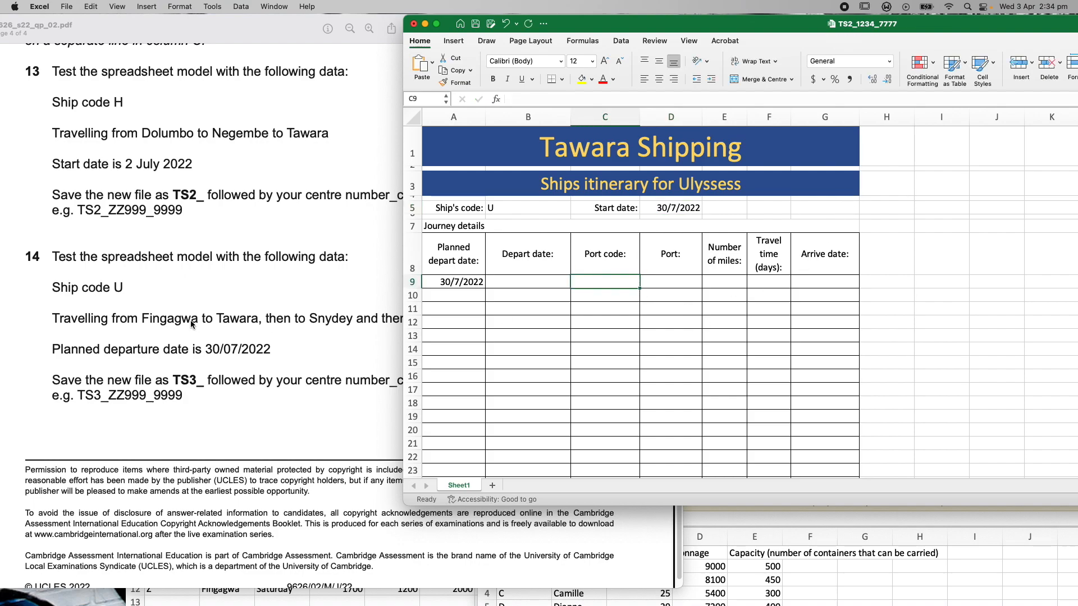
Look up Fingagwa's port code Z in the j22port port table
text(F)
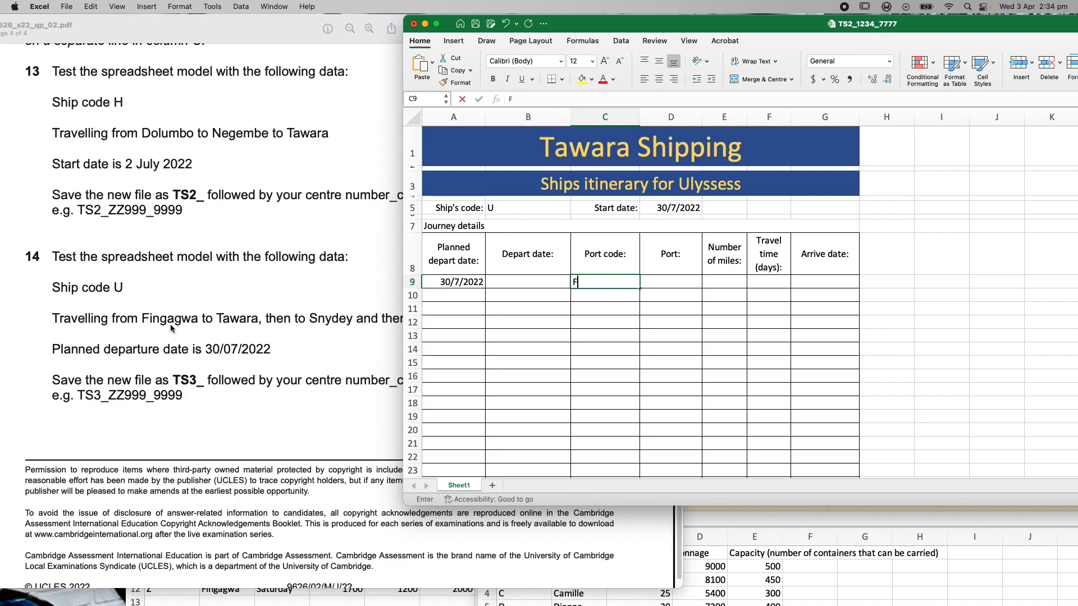
click(598, 297)
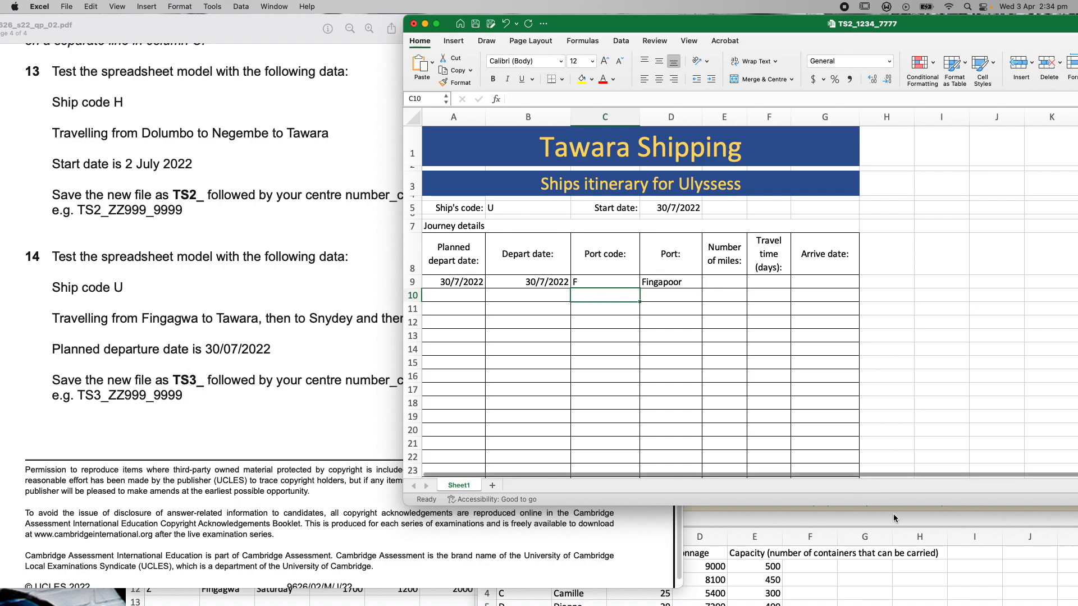
click(907, 536)
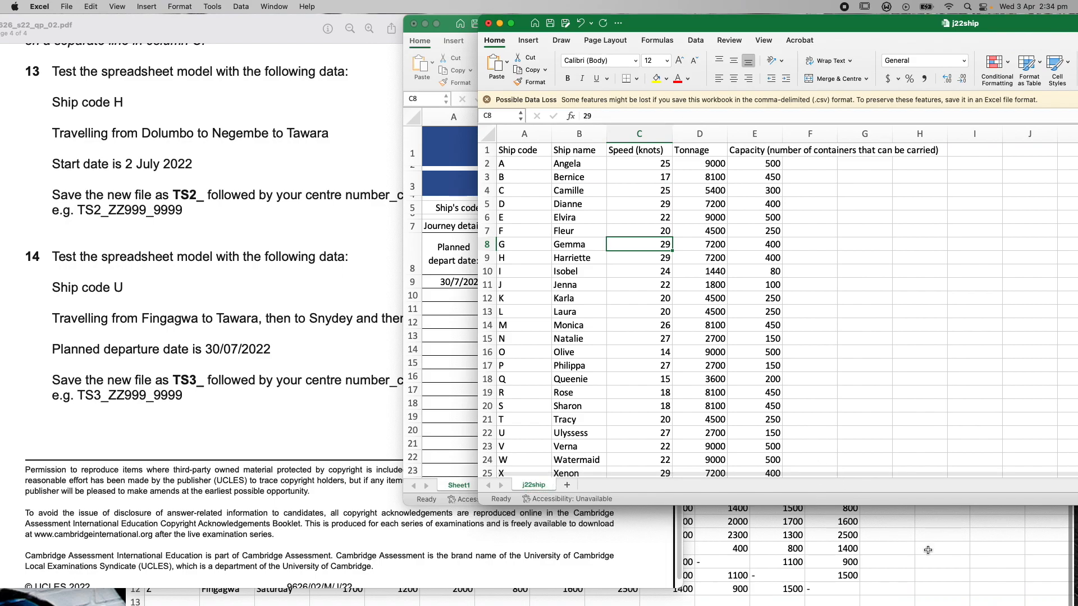
click(928, 550)
drag(633, 312, 717, 151)
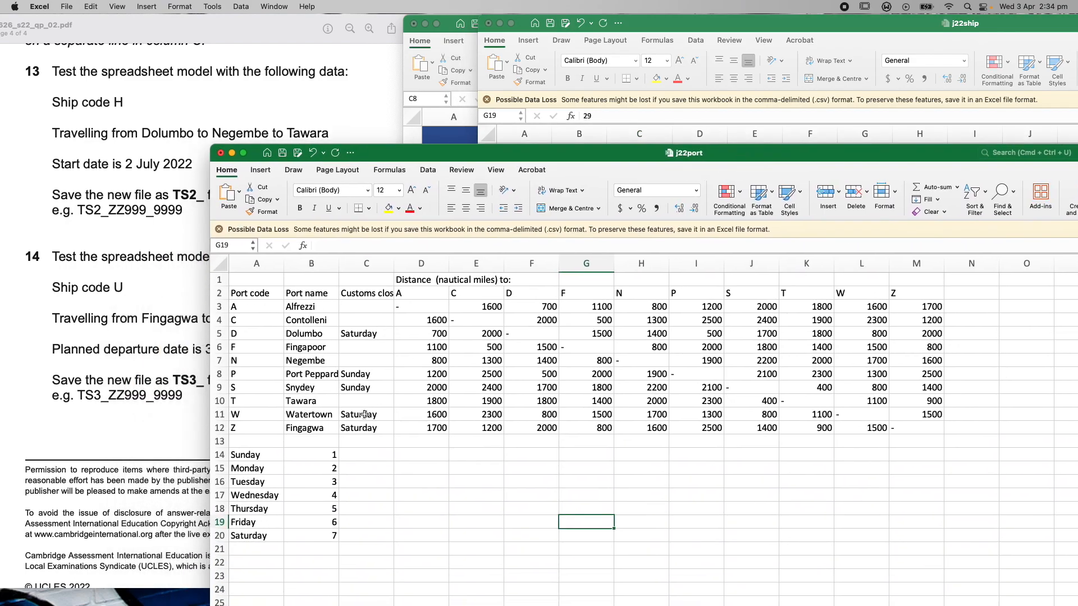
click(306, 348)
click(250, 430)
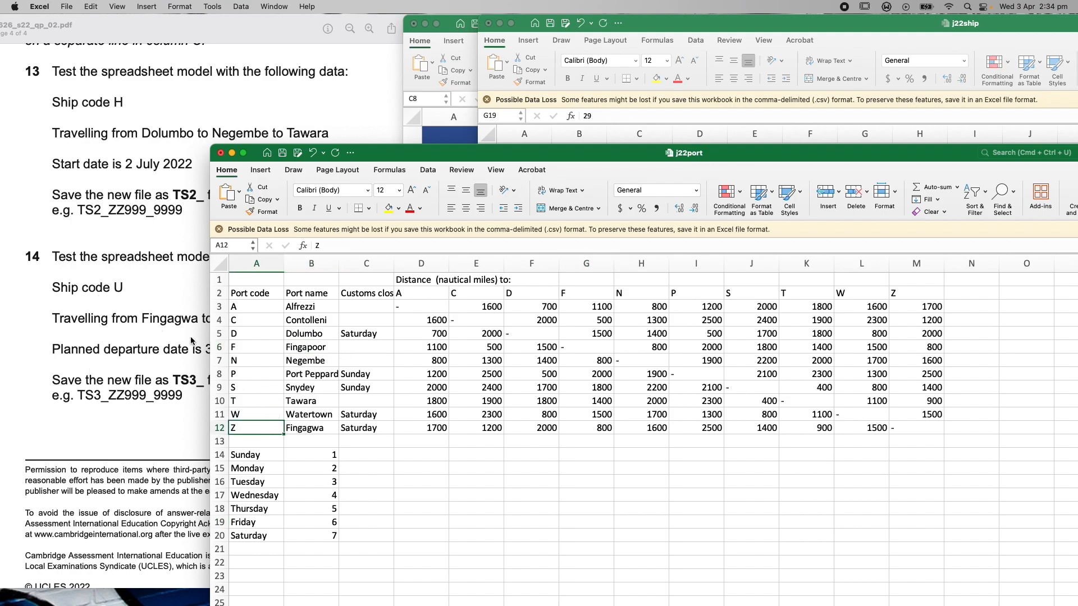
drag(392, 155, 442, 483)
Enter port codes Z, T and S for Fingagwa, Tawara and Snydey in C9:C11
click(448, 344)
click(614, 282)
text(Z)
key(Return)
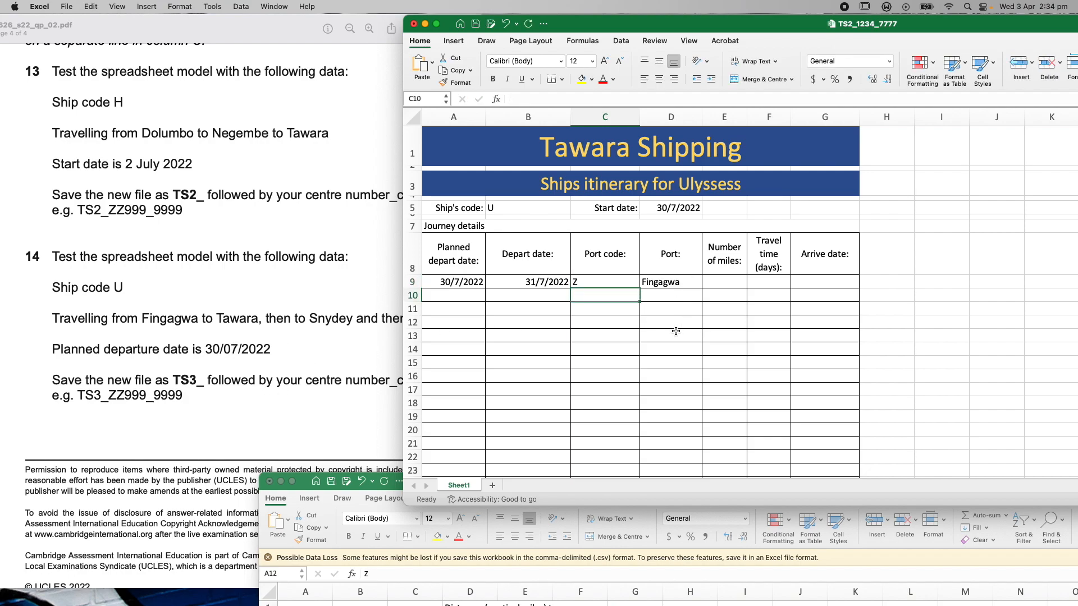
text(T)
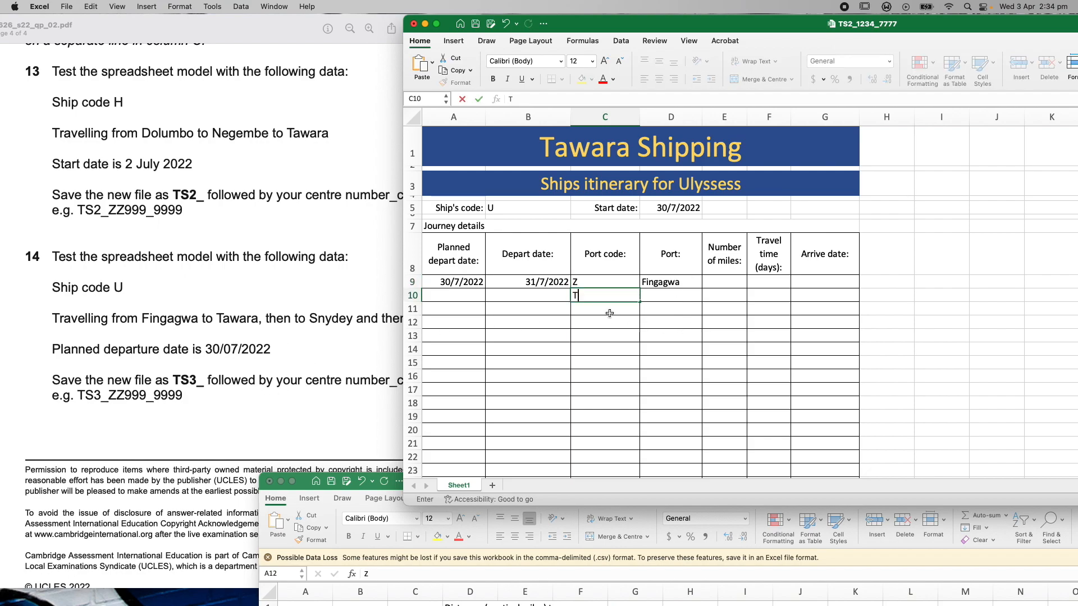
key(Return)
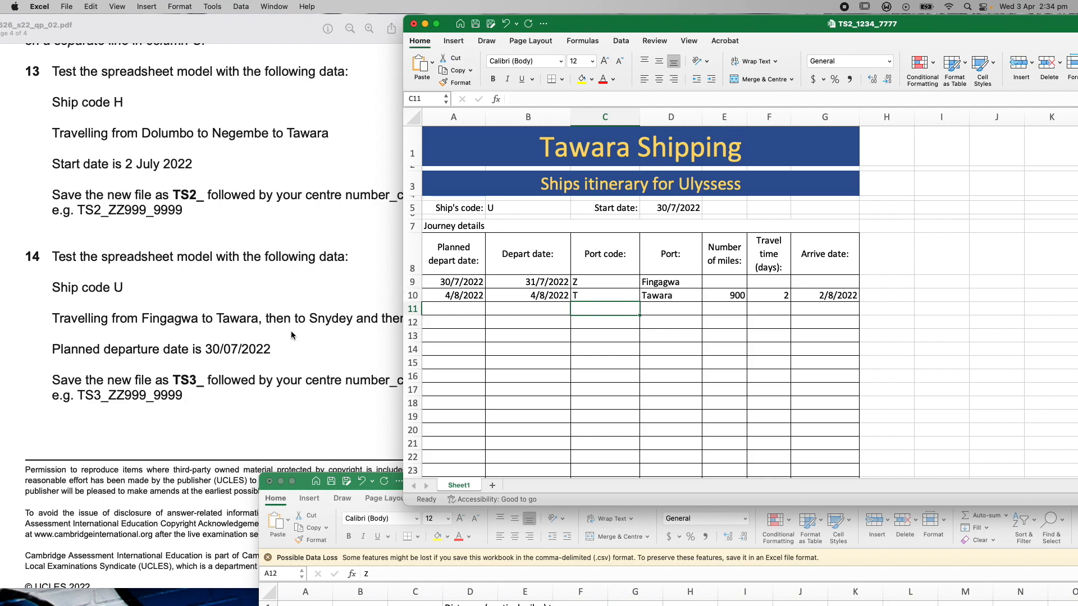
text(S)
key(Return)
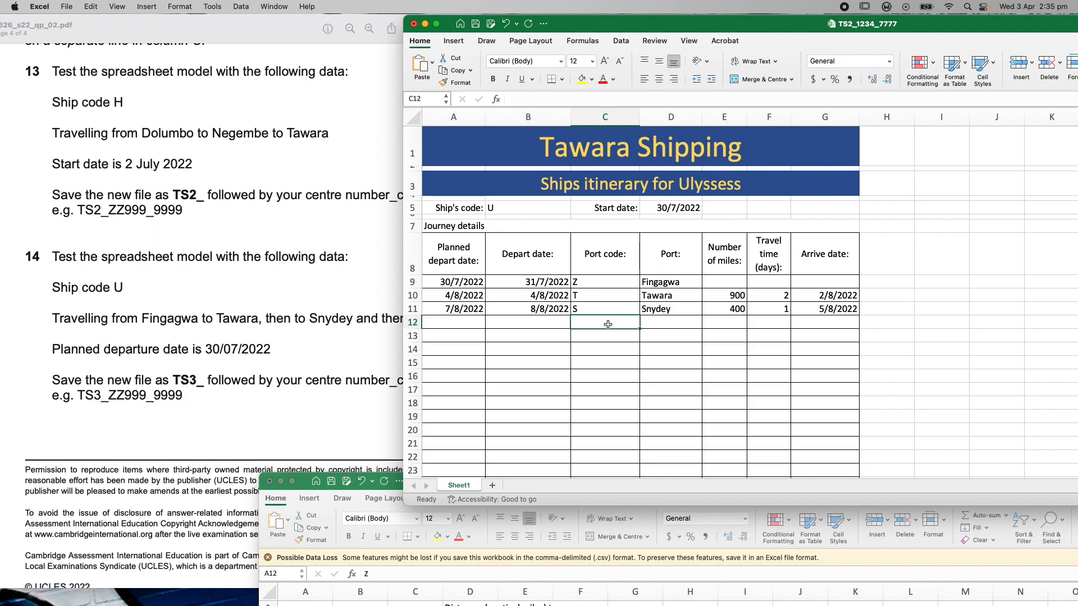
Check the question paper, then enter Z in C12 for the return to Fingagwa
click(349, 131)
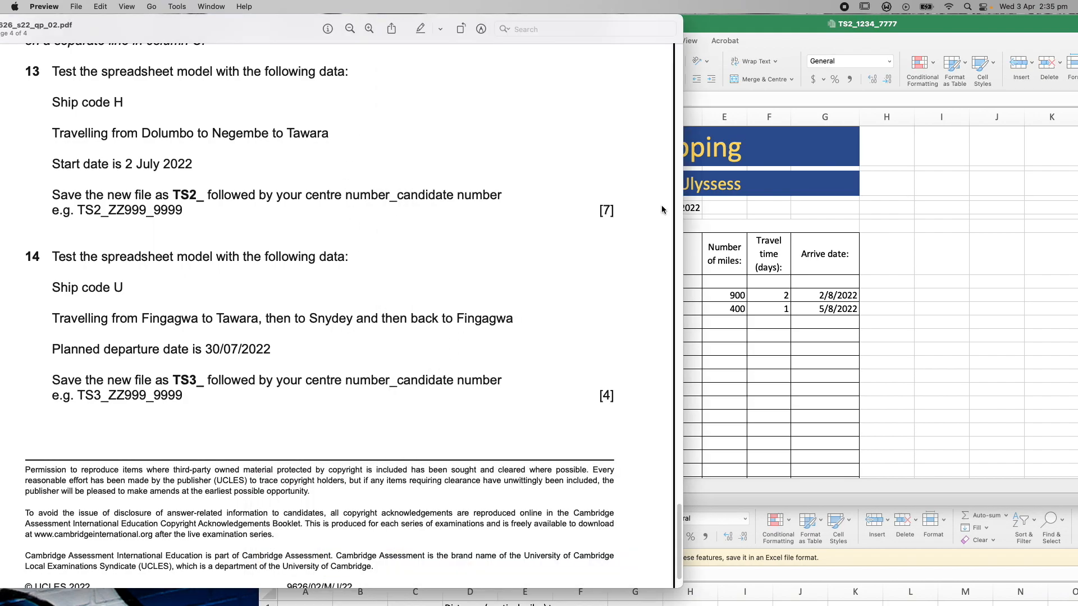
click(959, 25)
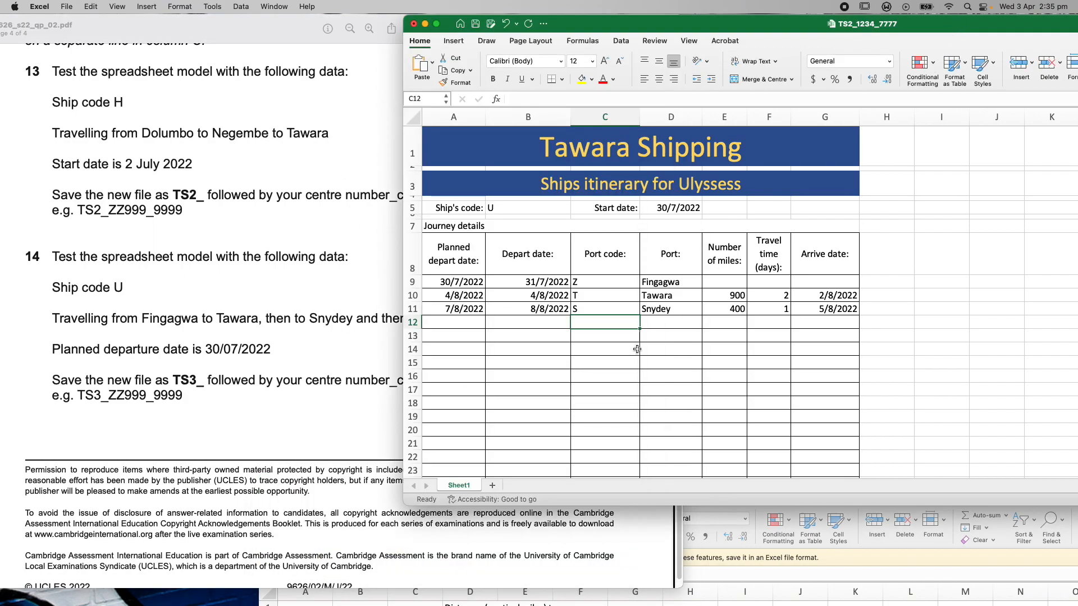
text(Z)
key(Return)
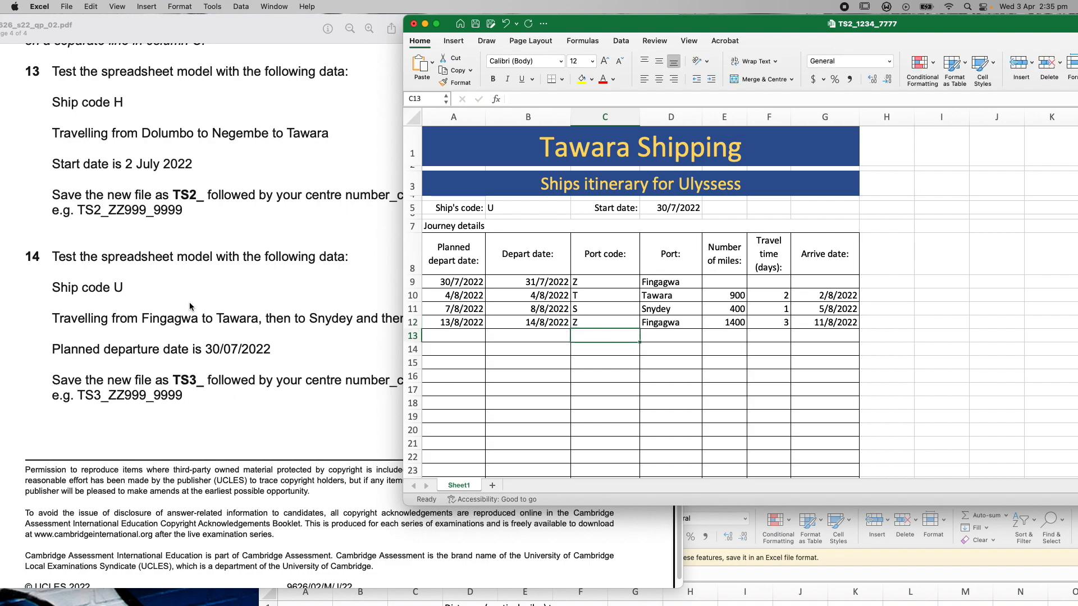
drag(600, 24, 704, 56)
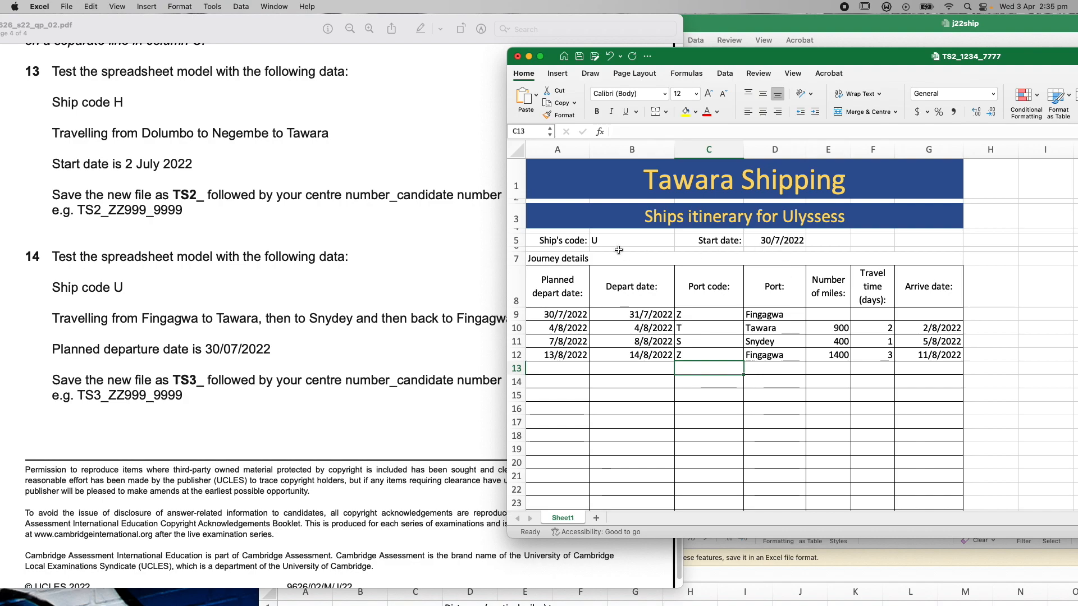
drag(703, 59, 553, 80)
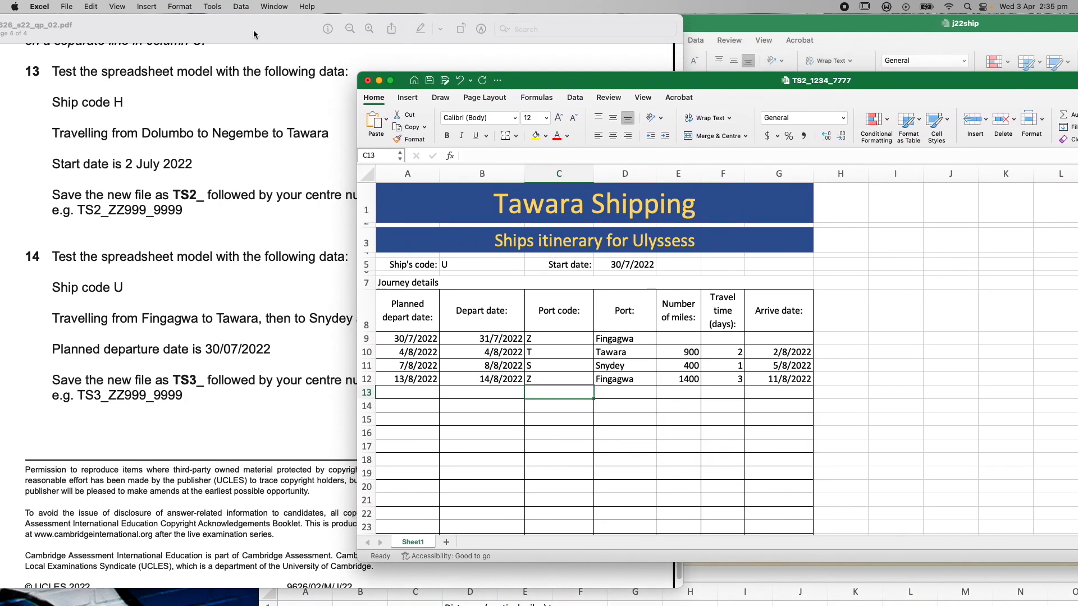
Save the Ulyssess itinerary as TS3_1234_7777 via Save As
click(67, 6)
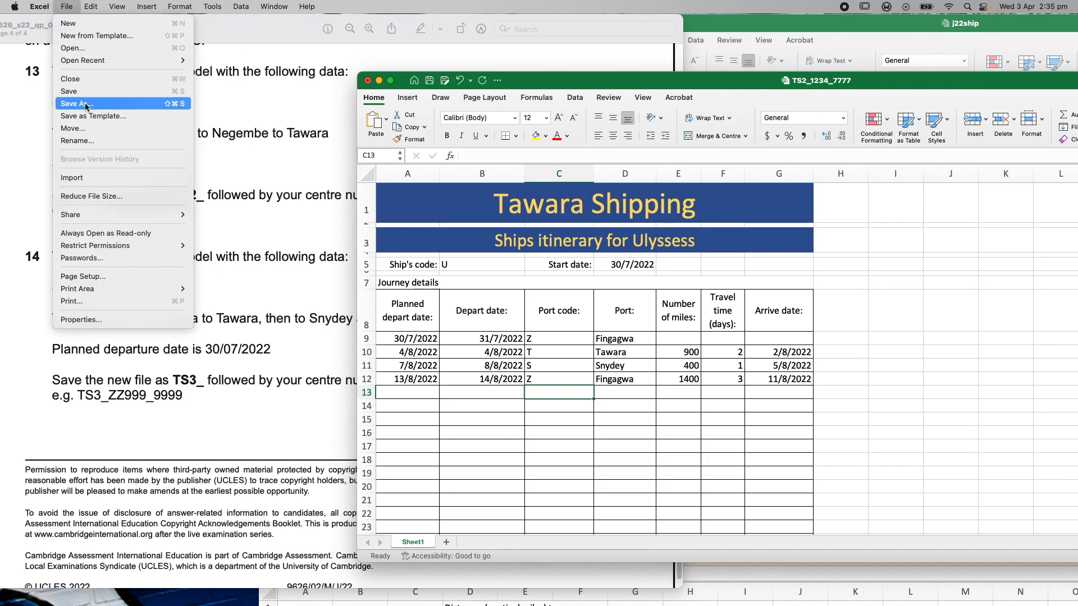
click(121, 112)
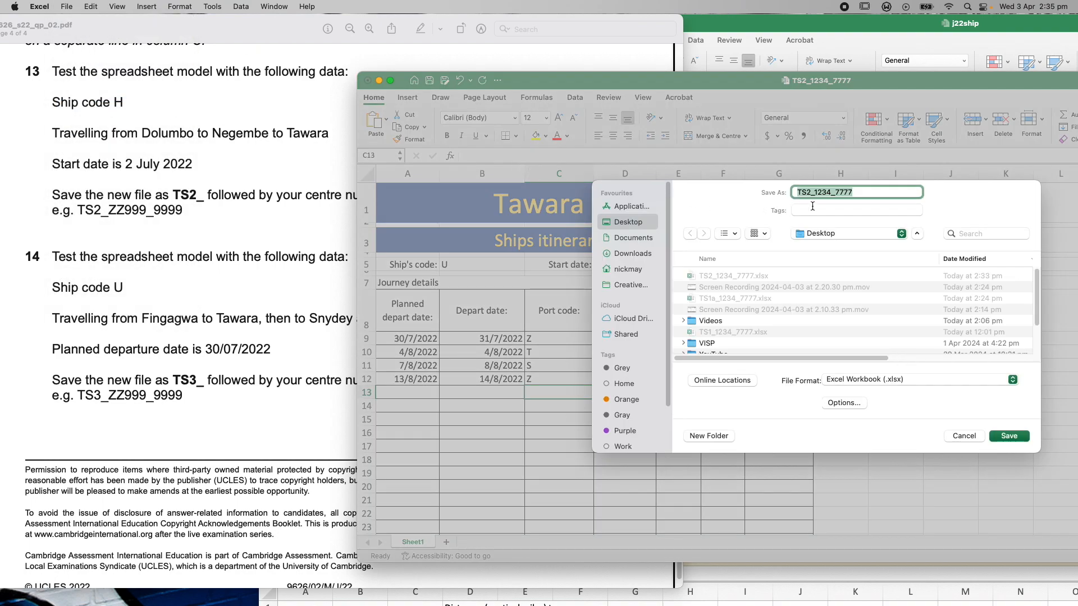
click(812, 194)
key(BackSpace)
text(#)
key(BackSpace)
text(3)
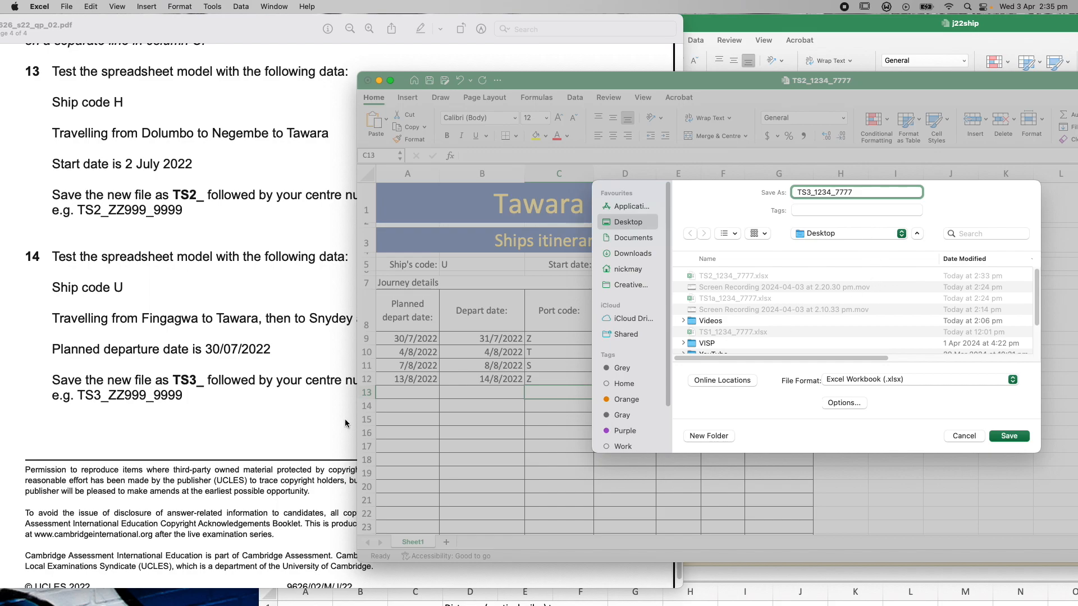
click(1006, 438)
Bring the question paper forward and rearrange the windows to read it
click(495, 52)
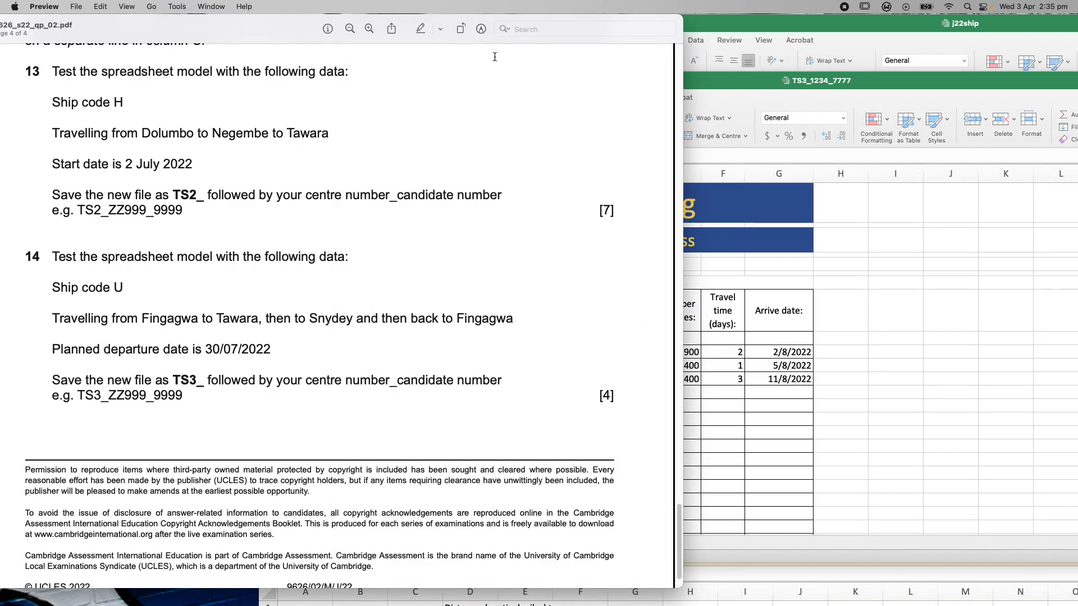
drag(678, 536, 692, 76)
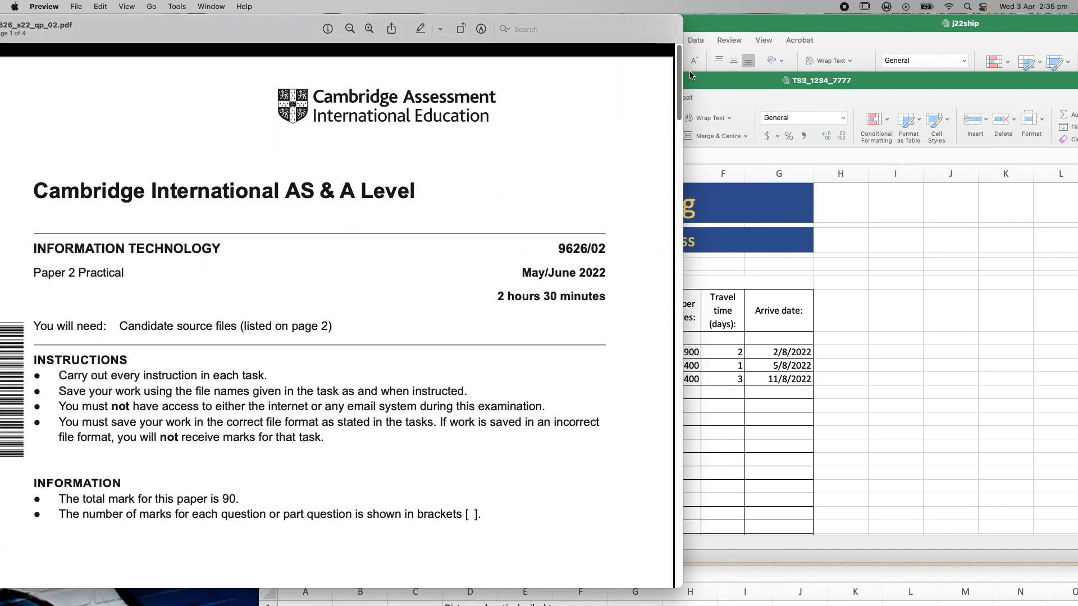
drag(692, 76, 693, 557)
drag(903, 86, 637, 78)
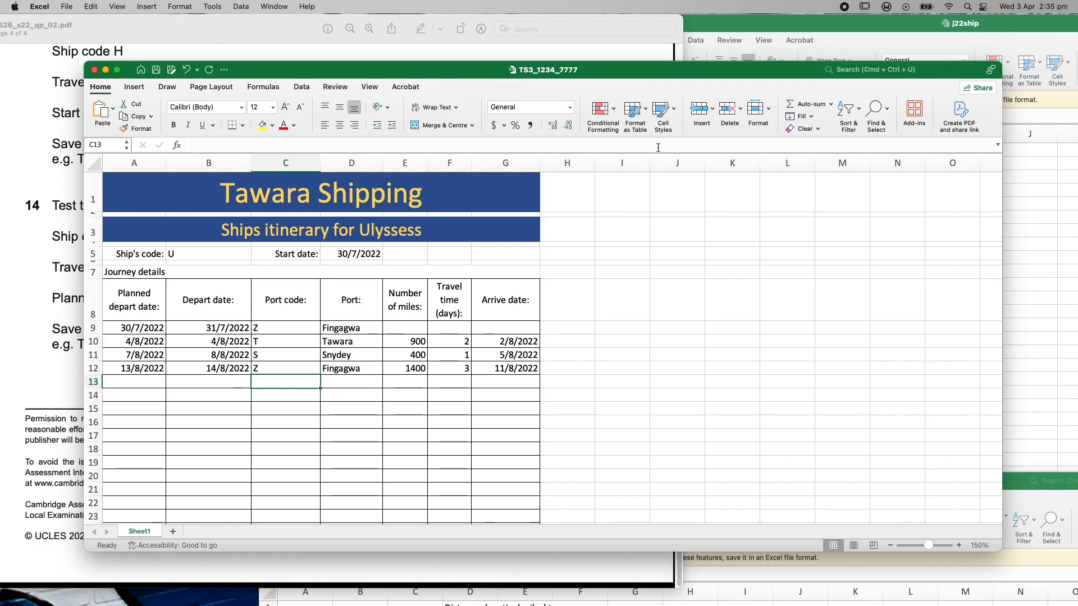